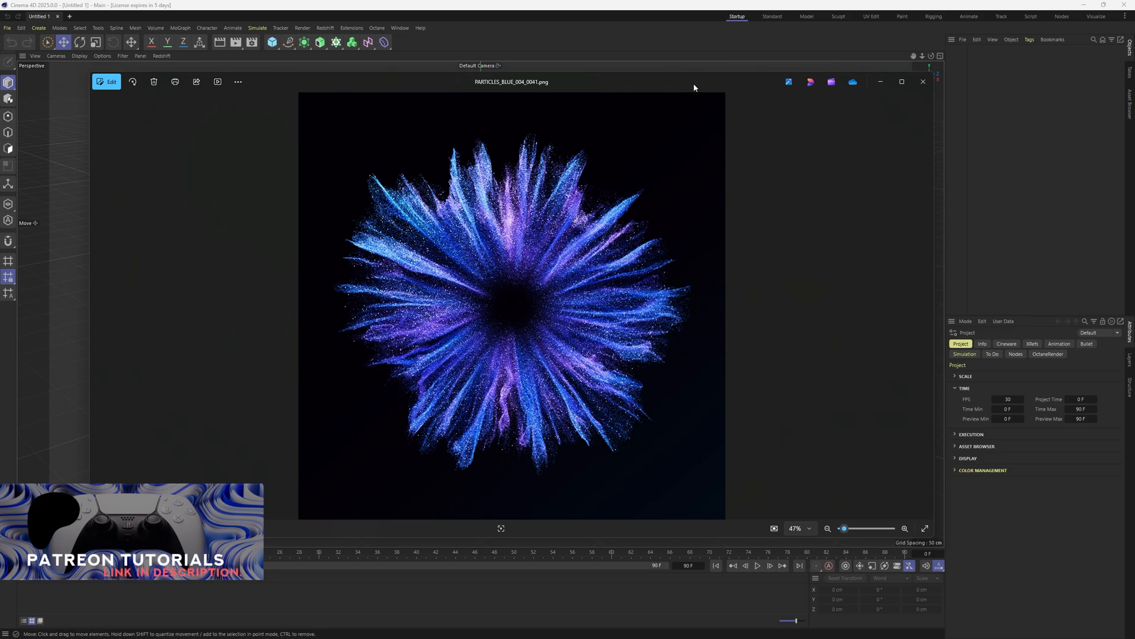
Close the reference image, add a Basic Emitter to the scene and nest it under its Particle Group
left_click(923, 82)
left_click(257, 28)
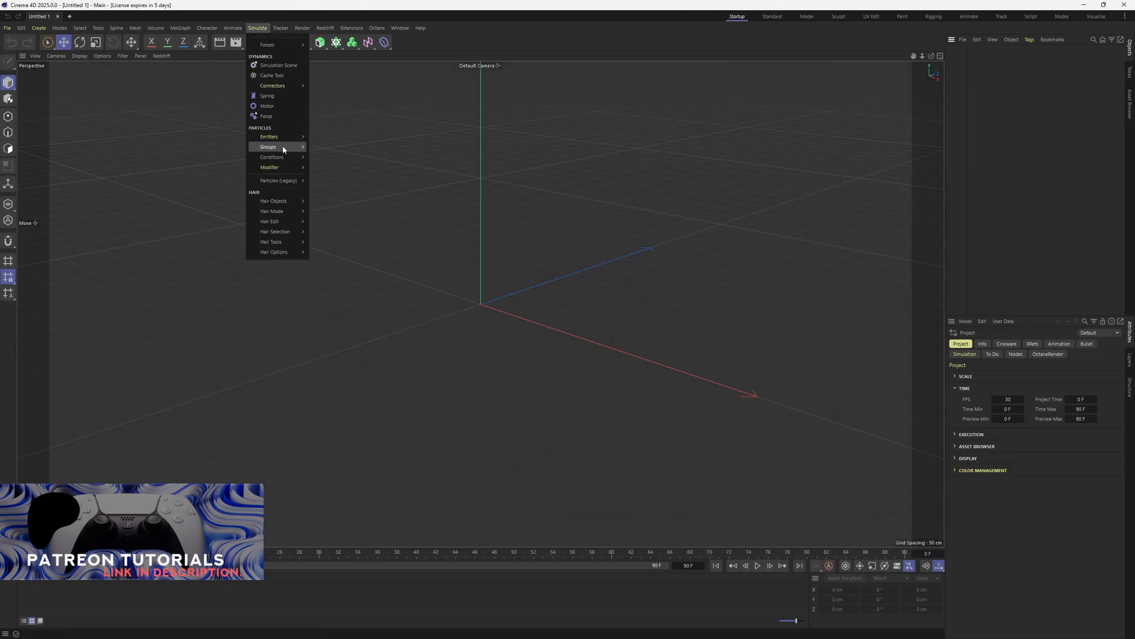
mouse_move(283, 138)
left_click(332, 142)
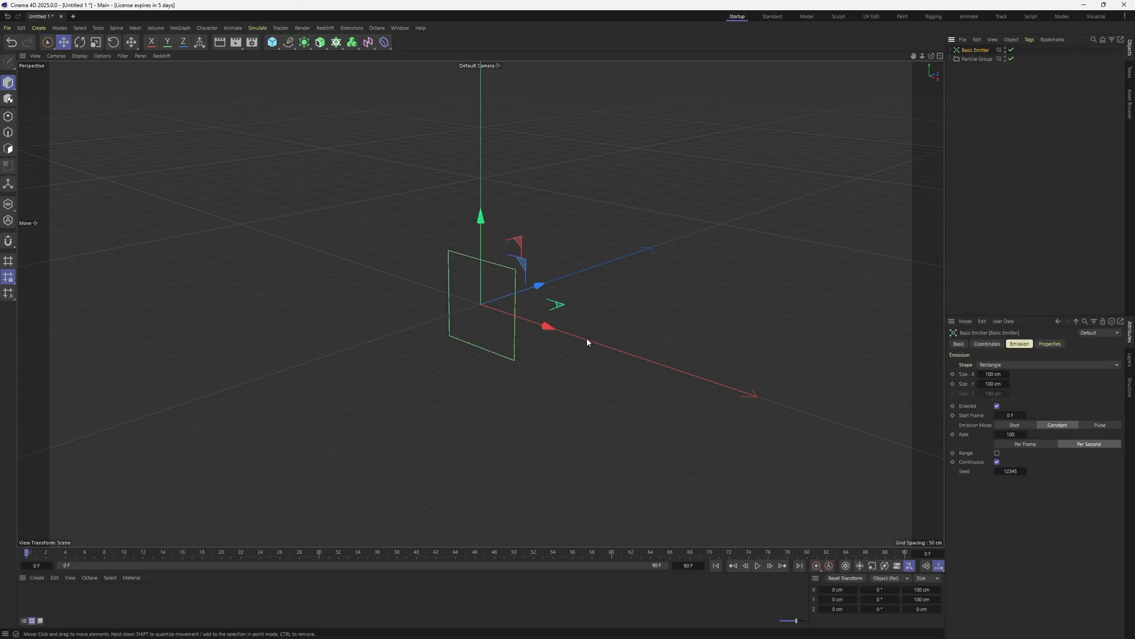
left_click_drag(974, 50, 978, 60)
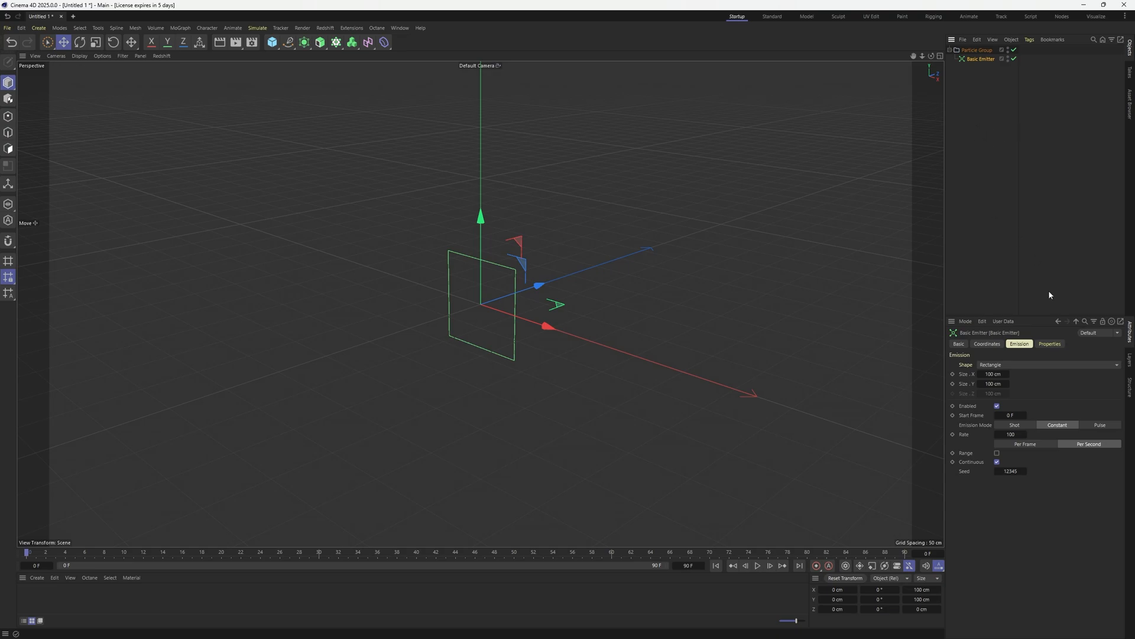
Change the Basic Emitter's emission shape to Circle
left_click(992, 365)
left_click(996, 385)
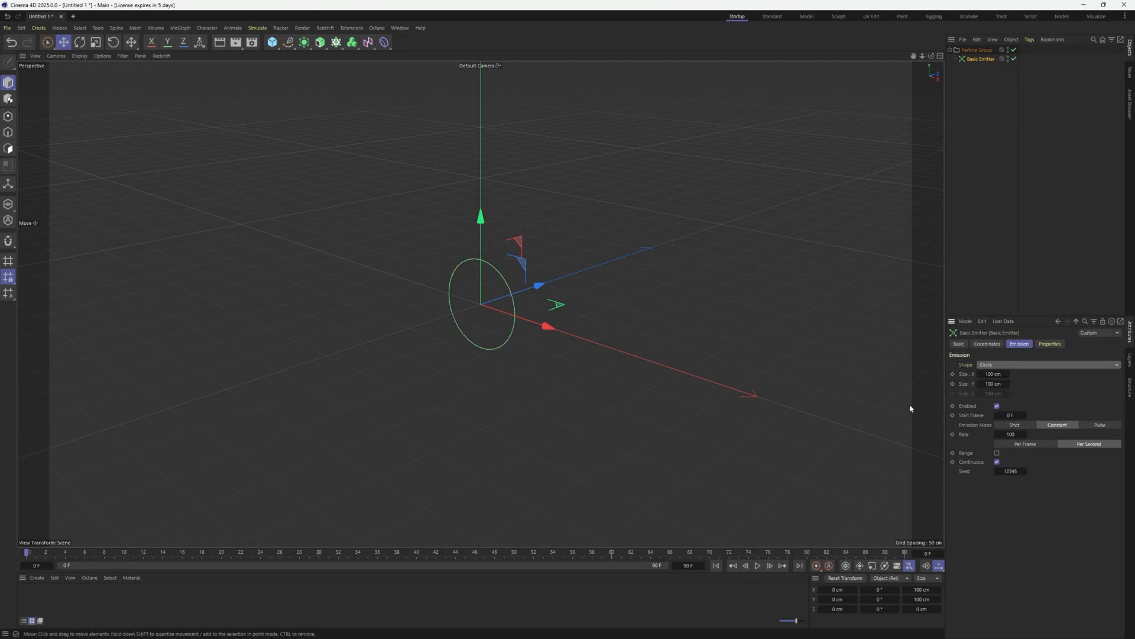
middle_click_drag(493, 306, 510, 295, "alt")
left_click_drag(507, 306, 536, 288, "alt")
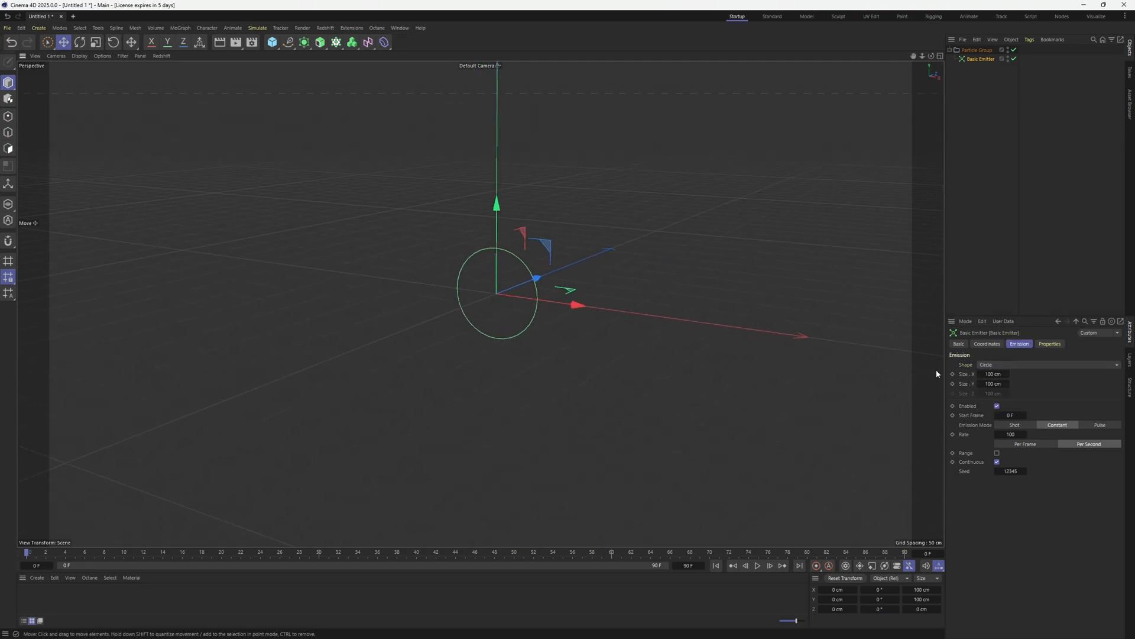
Set the emitter's rate to 10000 per second and extend the timeline to 180 frames
left_click(1015, 435)
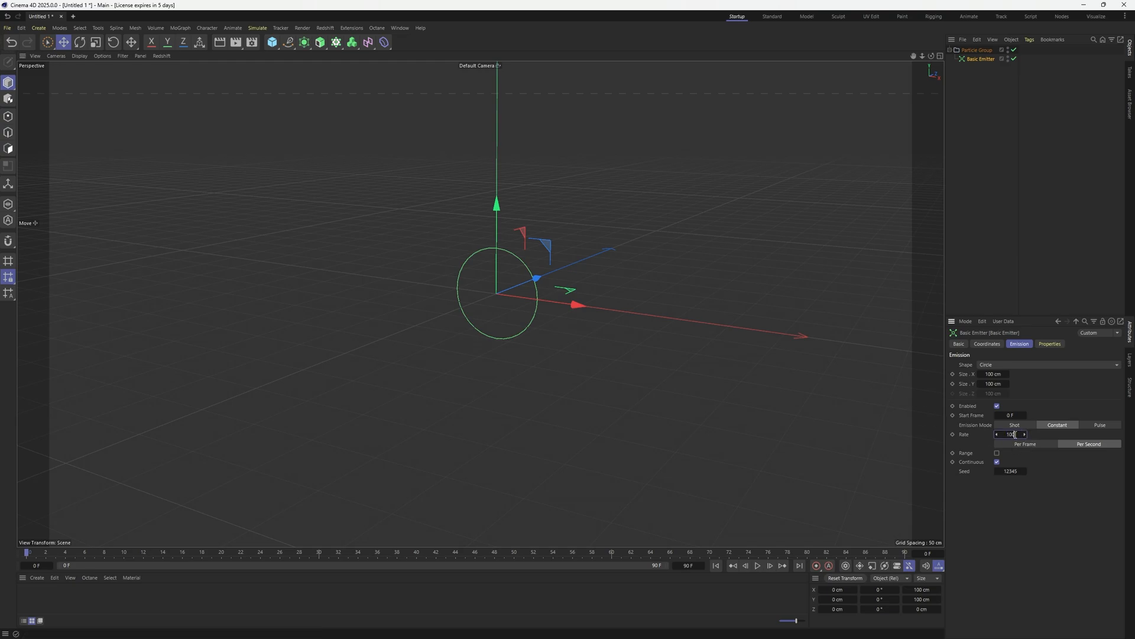
type("000")
key("BackSpace")
key("Return")
type("180")
key("Return")
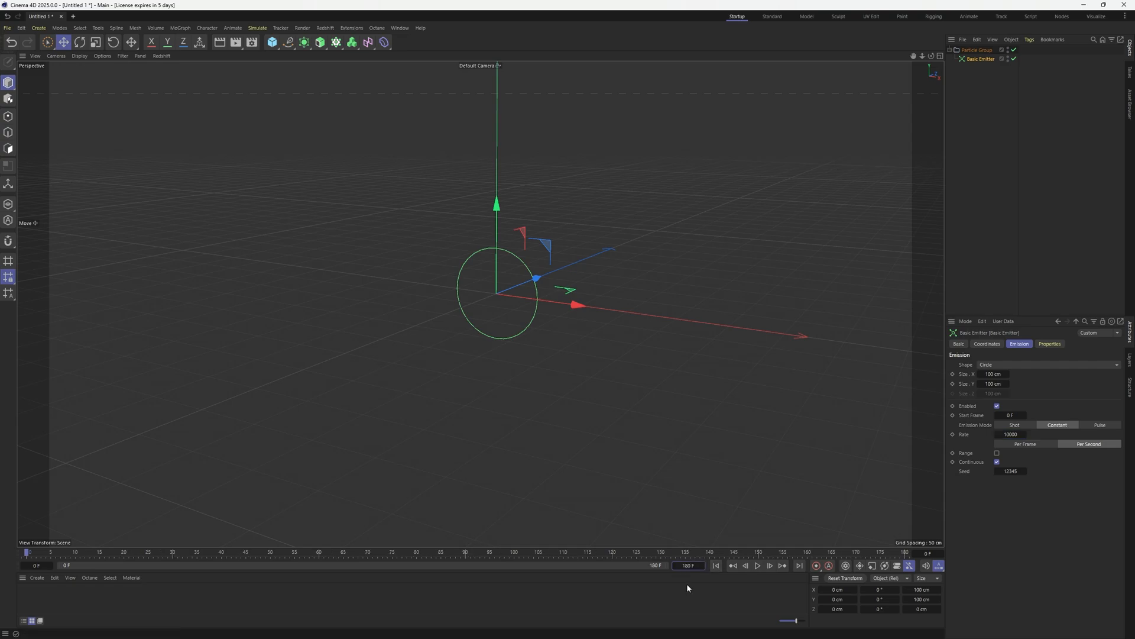
Play the particle simulation from the first frame to check how the circle emits
left_click(757, 566)
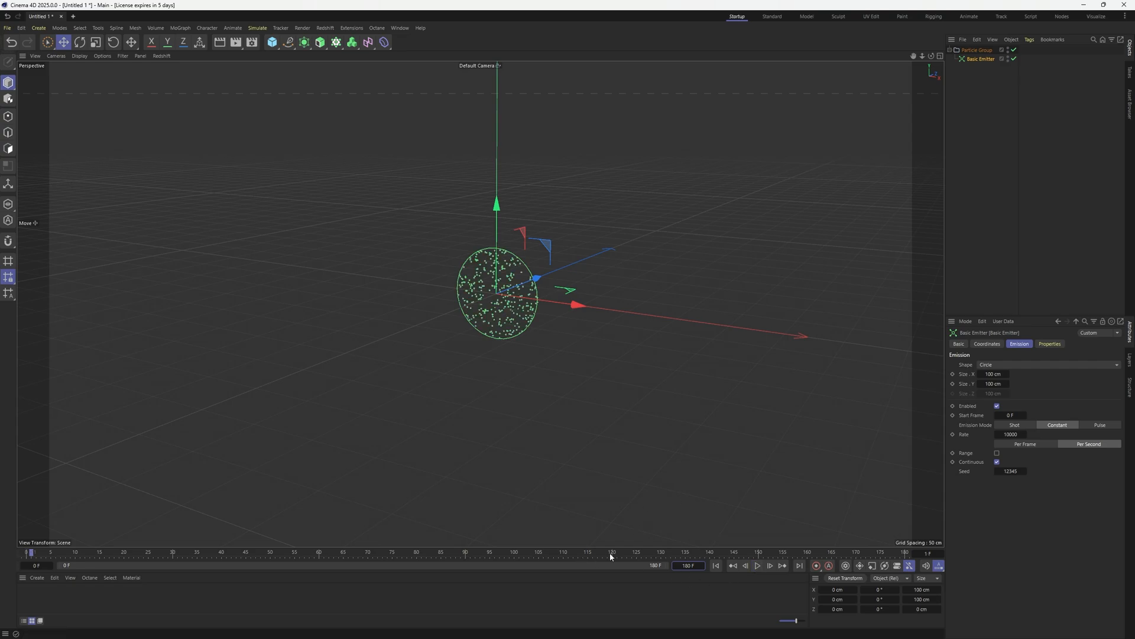
left_click(716, 566)
left_click(757, 565)
left_click(758, 566)
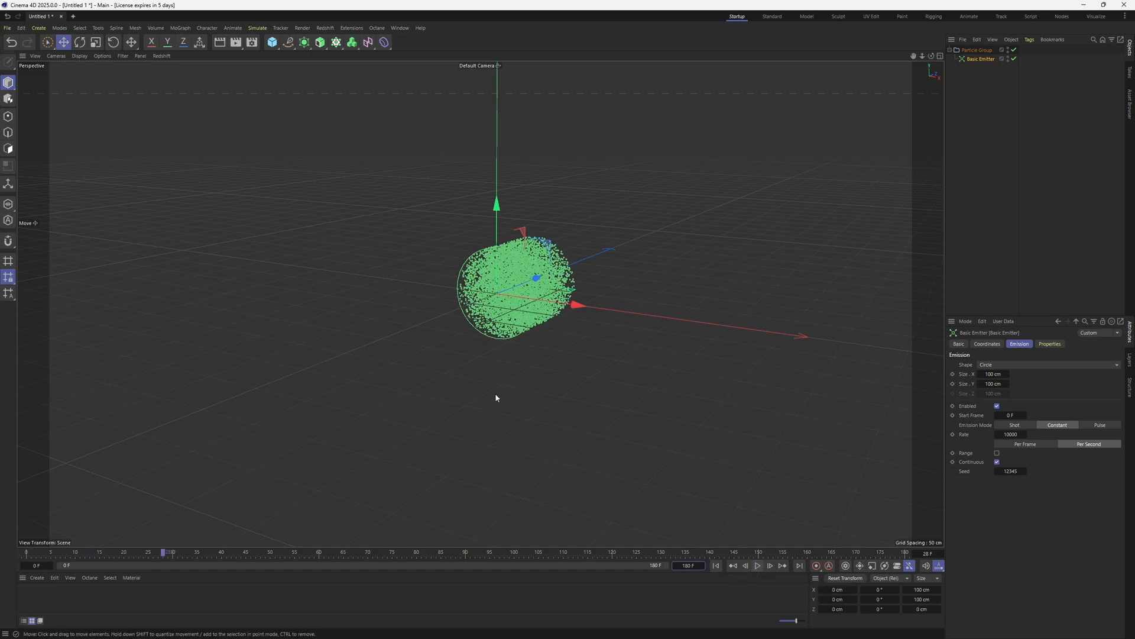
Set the emitter's velocity direction to Radial and preview the particle motion
left_click(1050, 344)
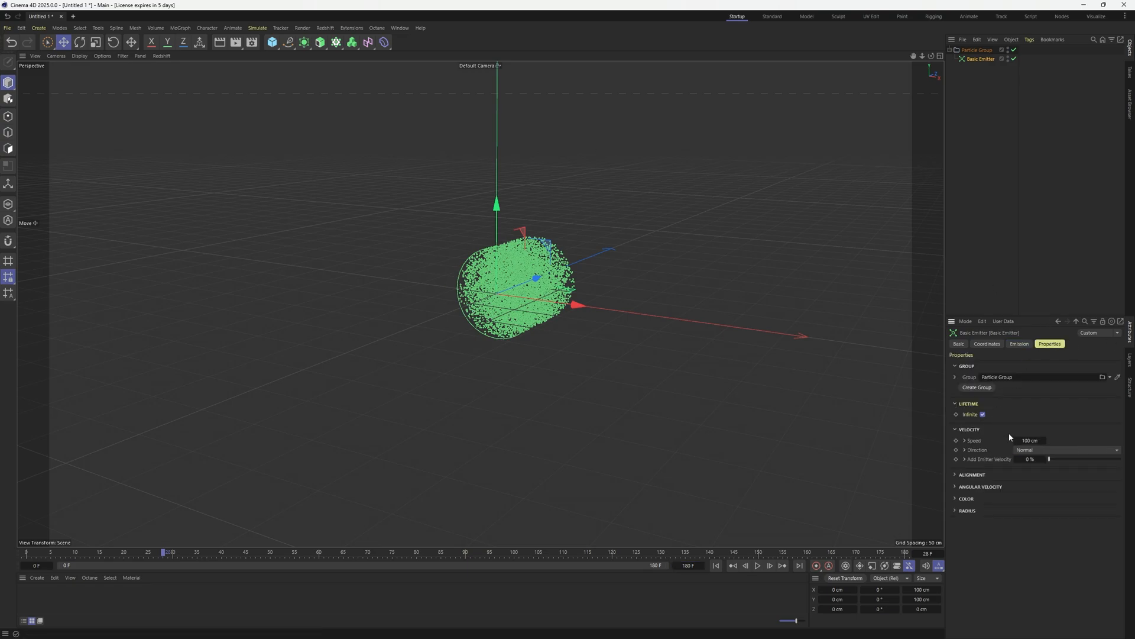
left_click(1026, 450)
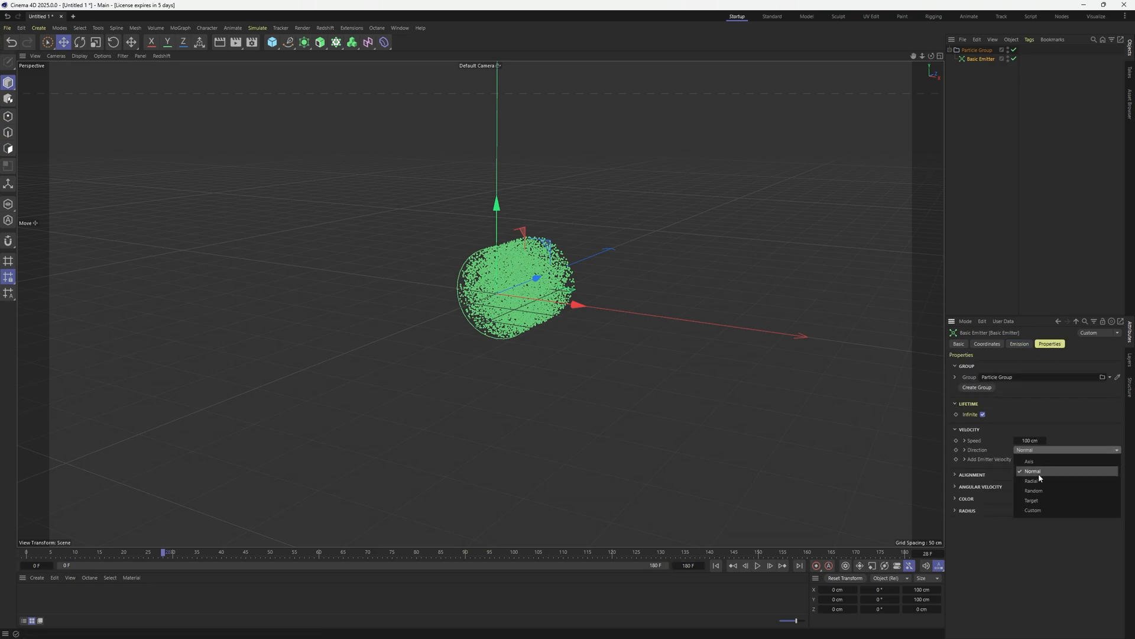
left_click(1025, 489)
left_click(757, 566)
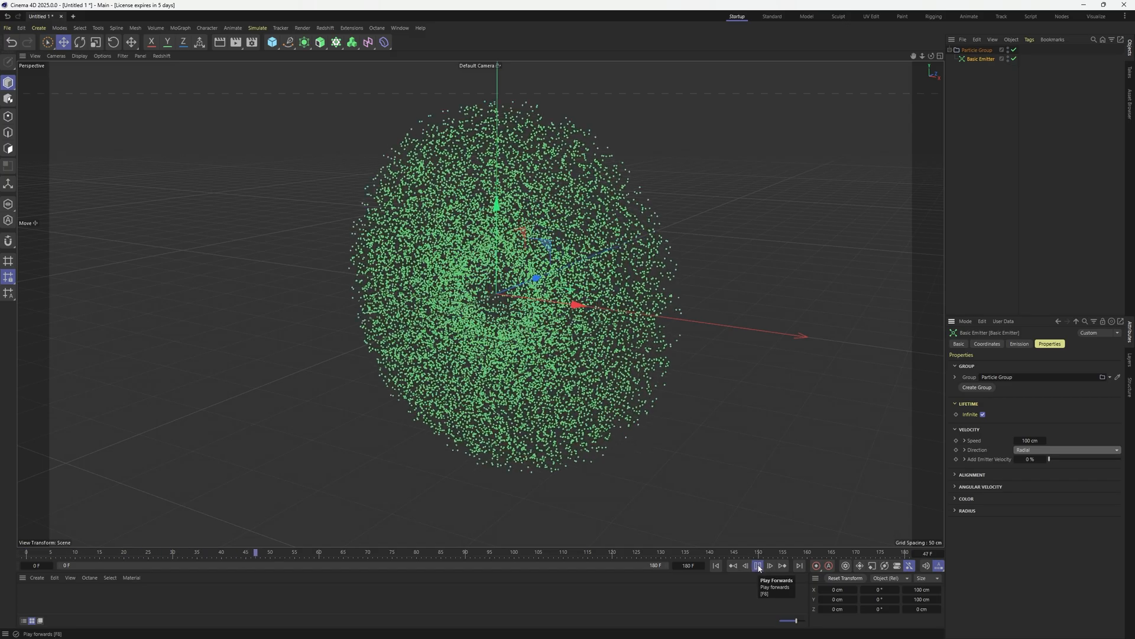
left_click(759, 568)
middle_click_drag(545, 275, 518, 326, "alt")
scroll(518, 327, "down", 3)
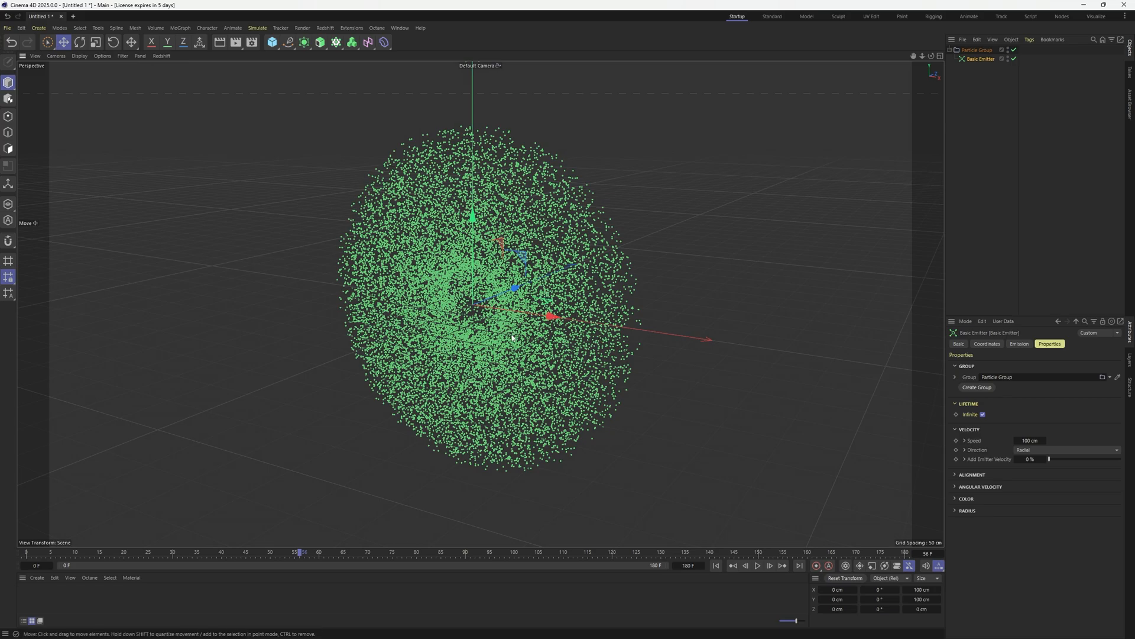
left_click(272, 42)
mouse_move(514, 296)
left_mouse_down()
mouse_move(500, 297)
mouse_move(550, 318)
mouse_move(500, 296)
mouse_move(514, 287)
mouse_move(496, 300)
left_mouse_up()
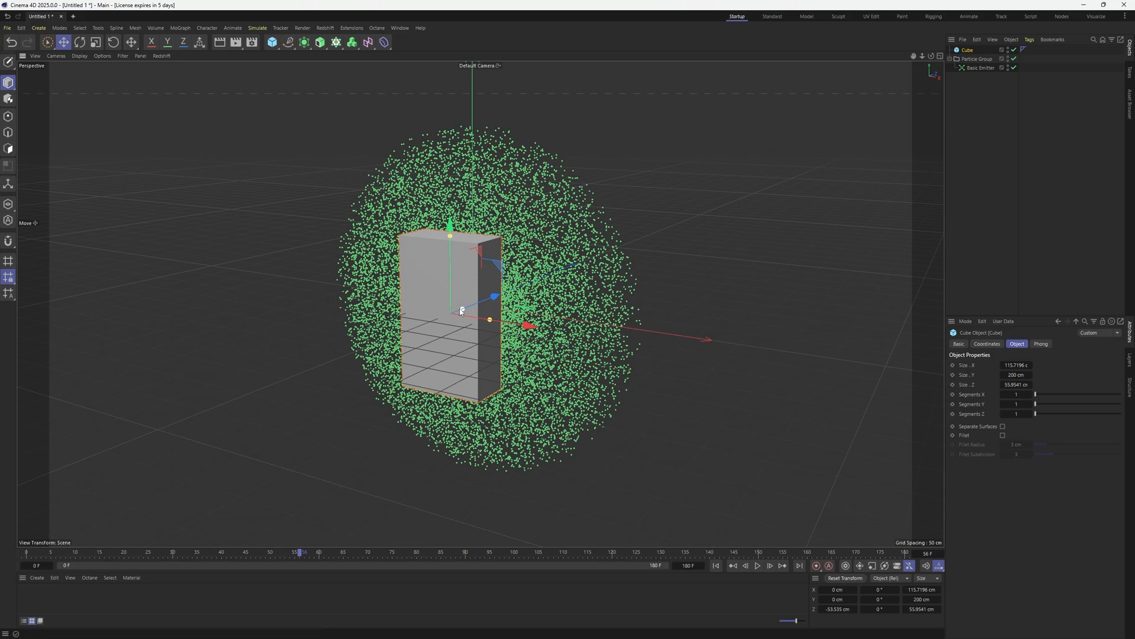
left_click_drag(462, 308, 456, 311)
key("Delete")
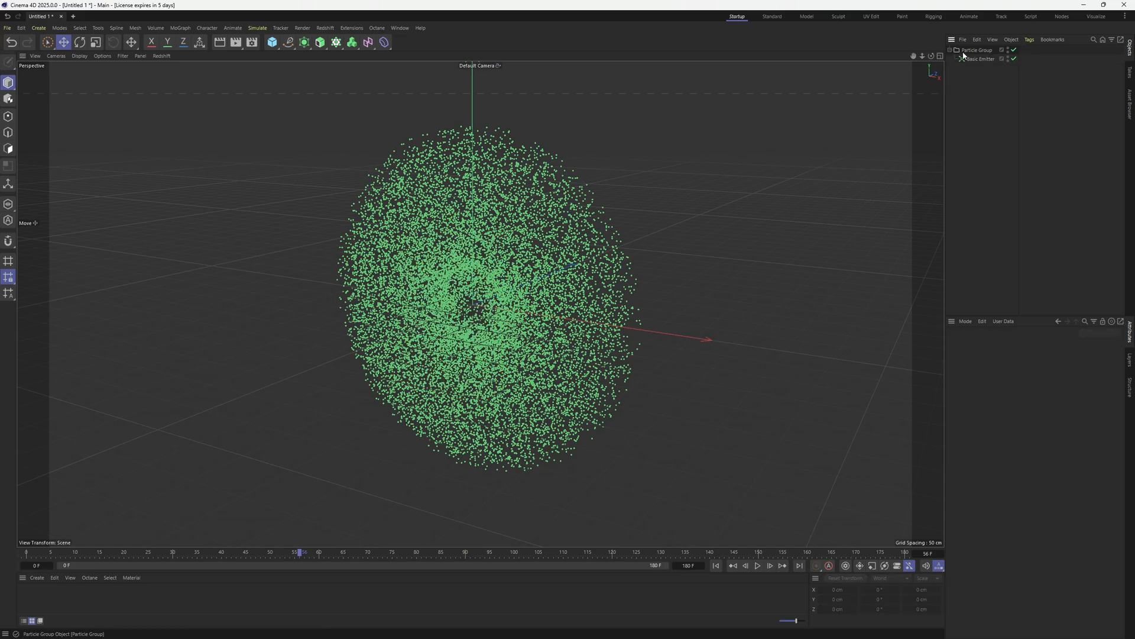
Add a Data Mapper modifier inside the Particle Group and rename it Radius By Age
left_click(257, 28)
mouse_move(271, 51)
mouse_move(282, 173)
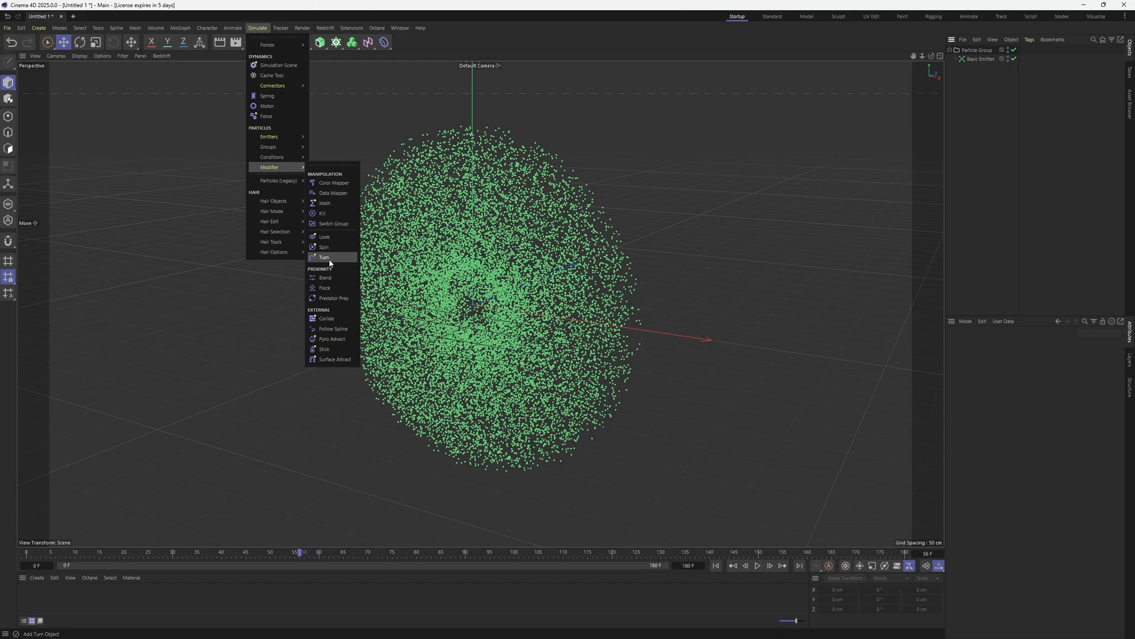
left_click(333, 192)
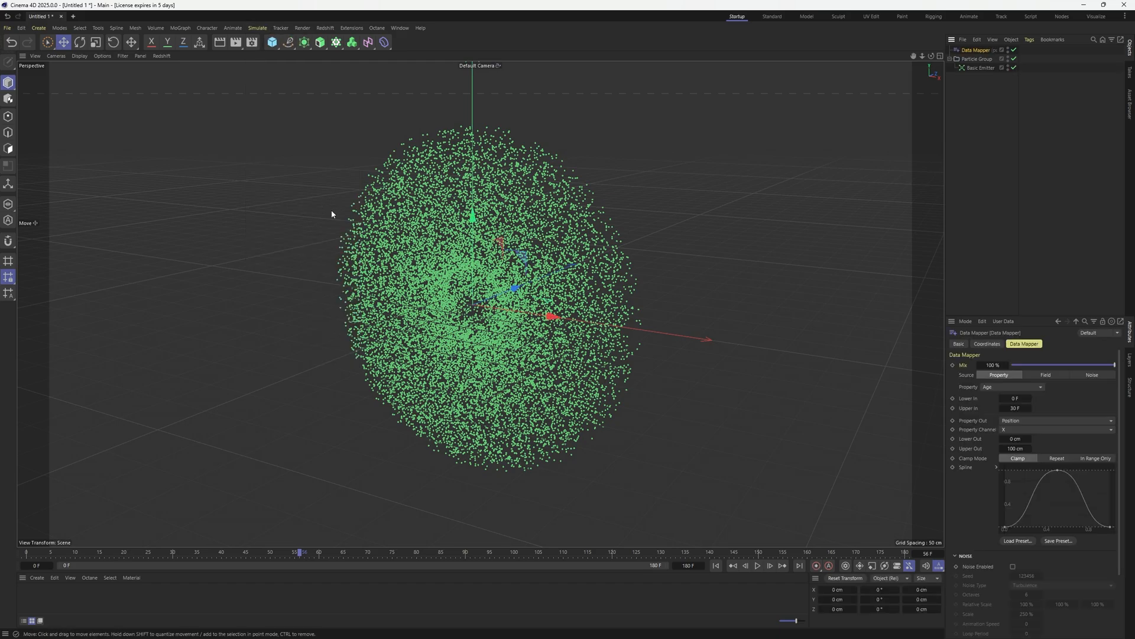
left_click_drag(980, 61, 981, 60)
double_click(981, 60)
type("Radi")
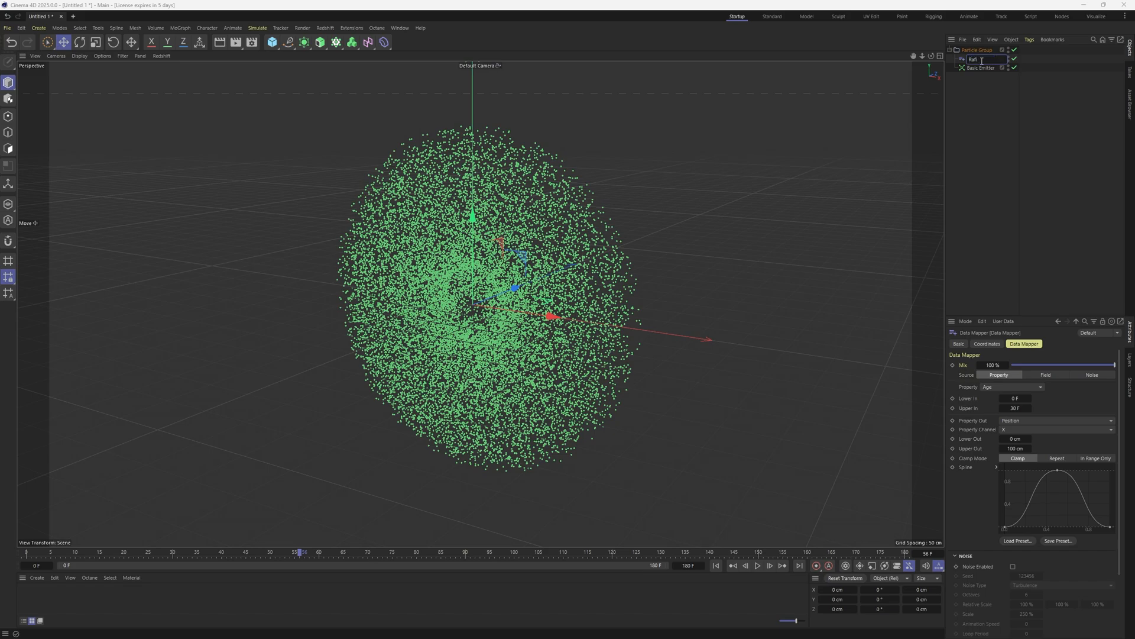
type("us By Age")
key("Return")
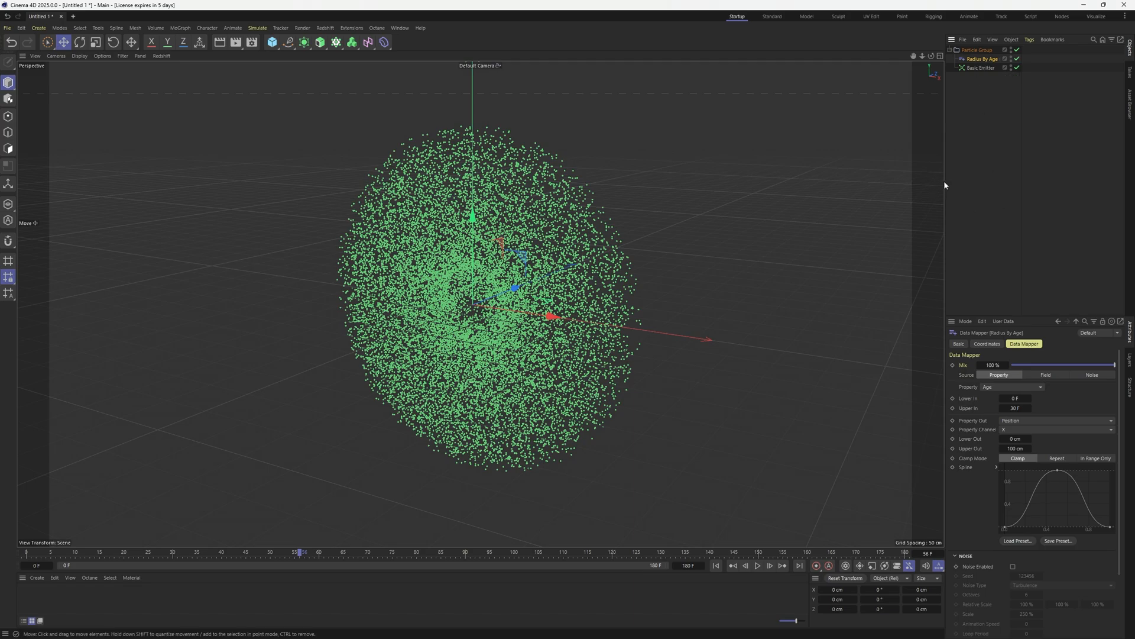
left_click_drag(945, 190, 920, 194)
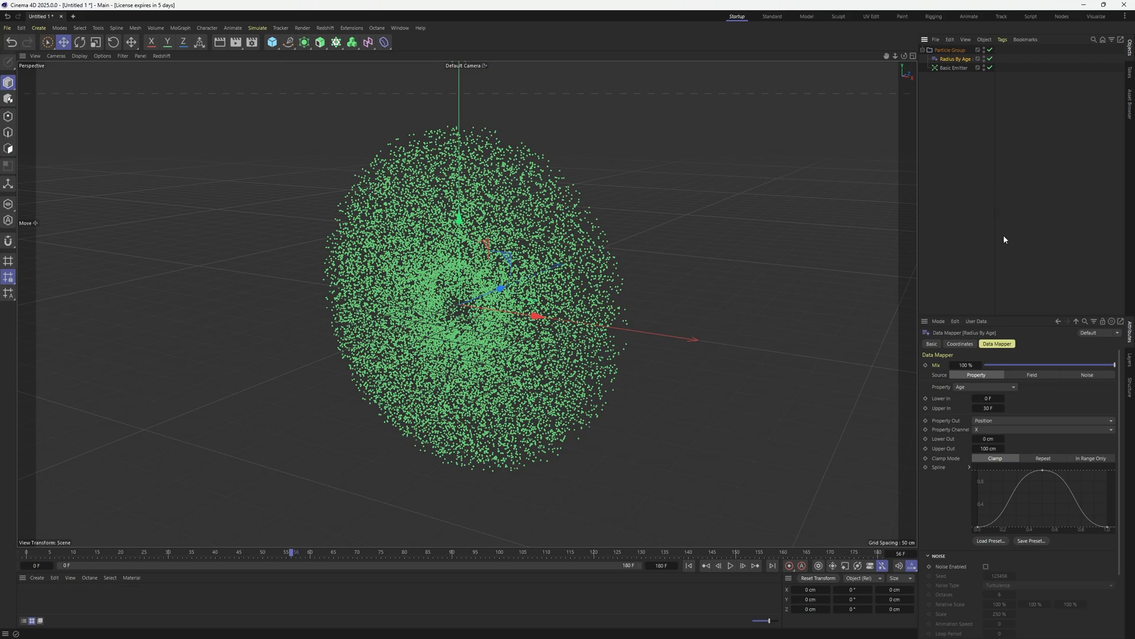
left_click(259, 27)
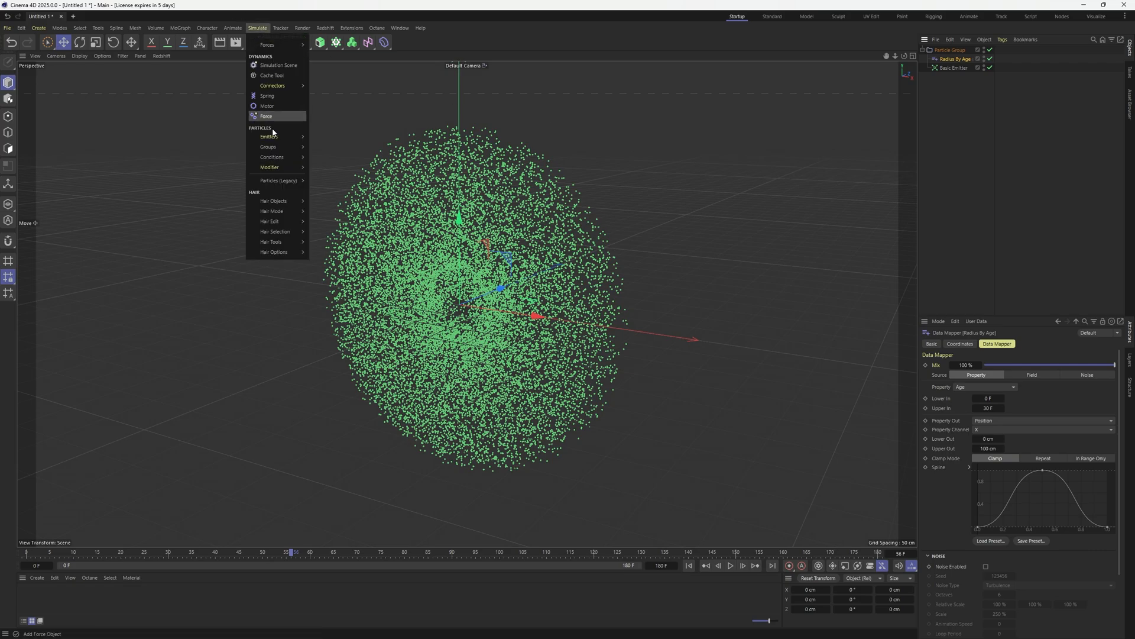
mouse_move(284, 169)
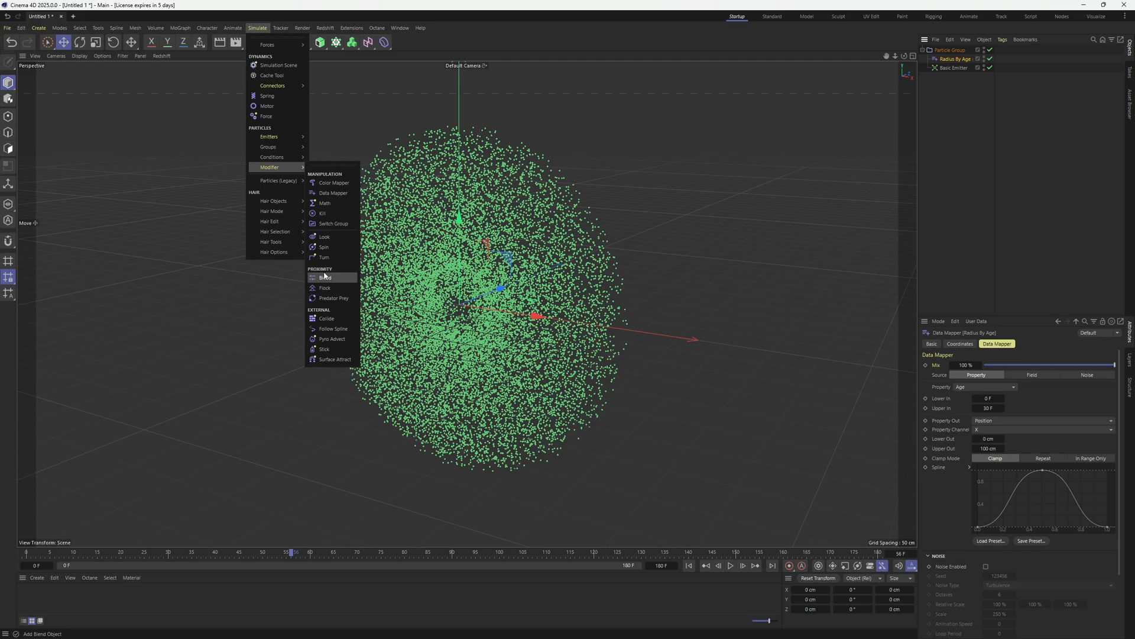
left_click(967, 60)
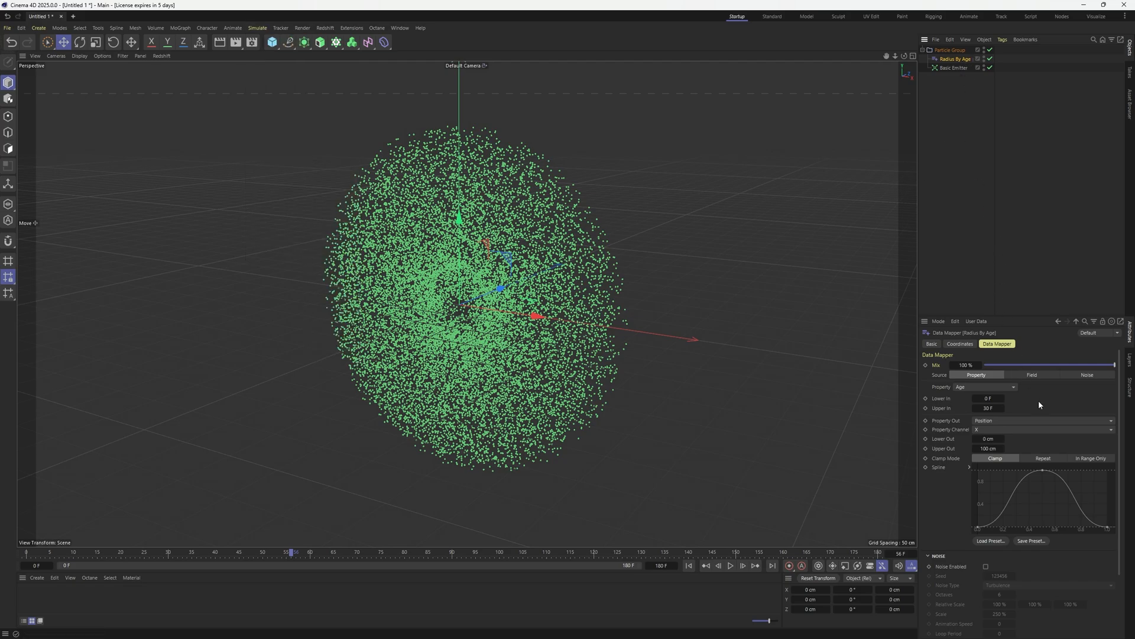
Set the Radius By Age mapper's output property to Radius and its Upper In to 90 F
left_click(999, 421)
left_click(992, 480)
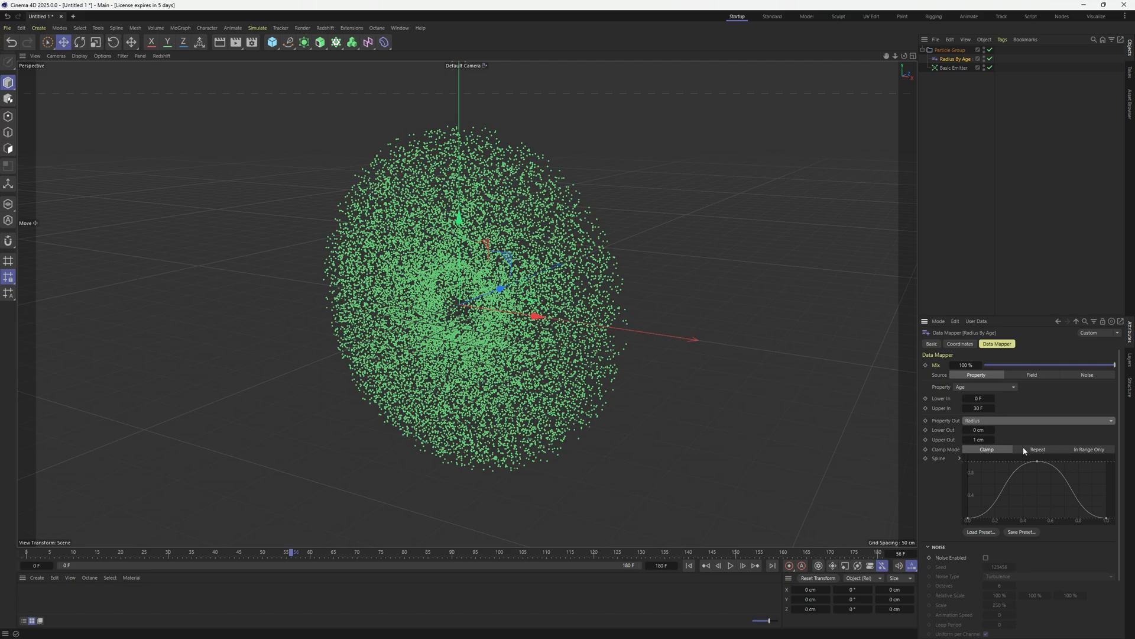
double_click(979, 408)
type("90")
key("Return")
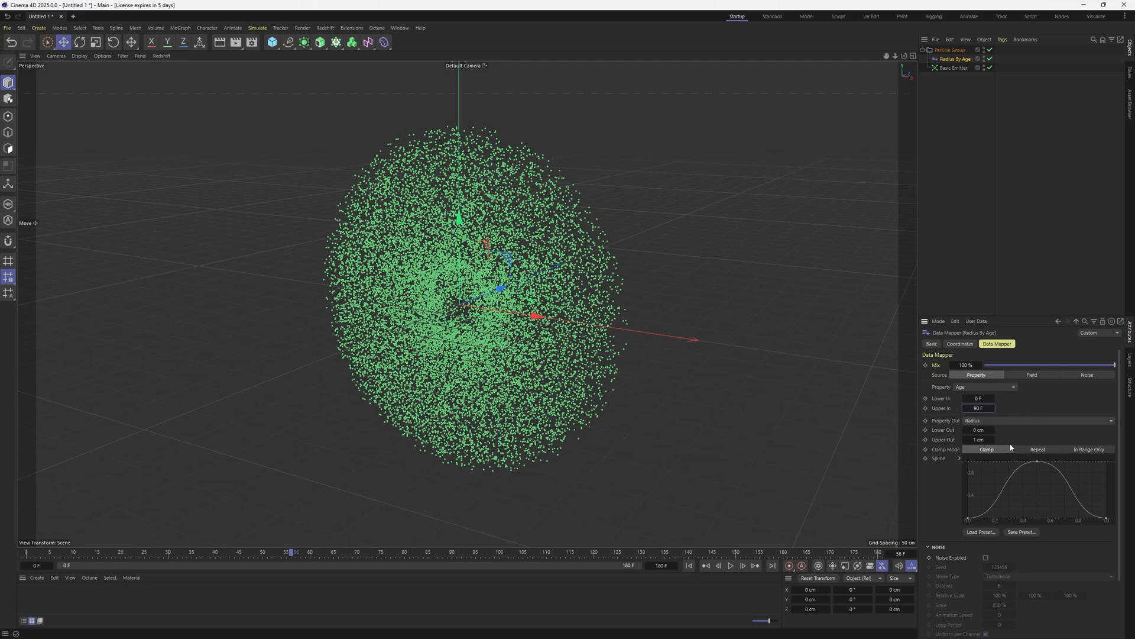
Rewind the animation to the first frame and enable Draw Radius for the Particle Group
key("shift+f")
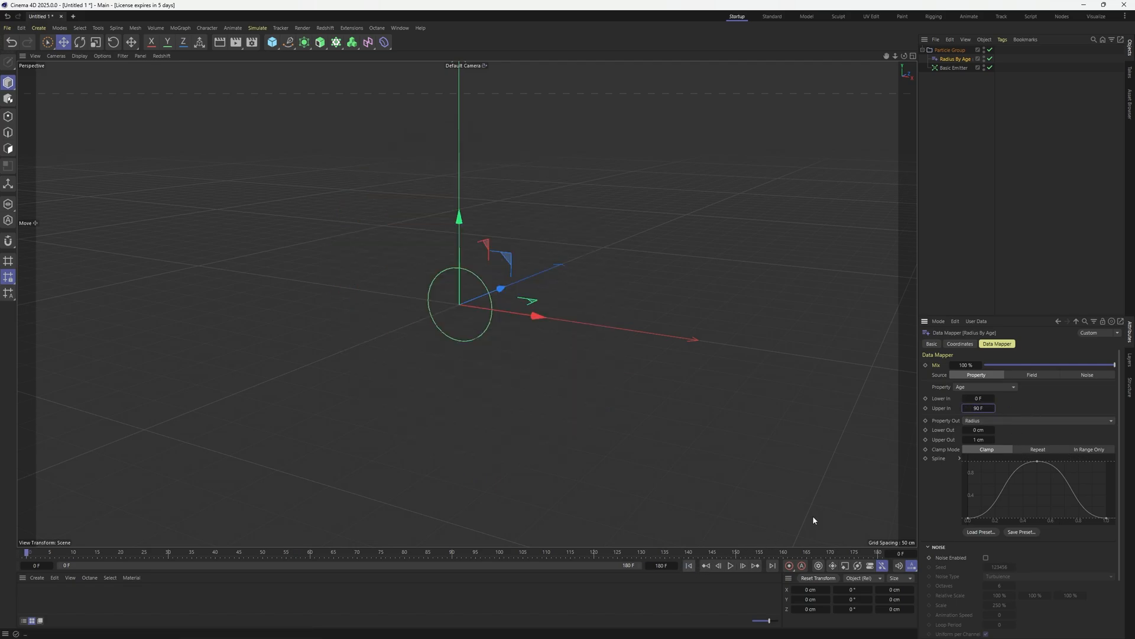
left_click(951, 68)
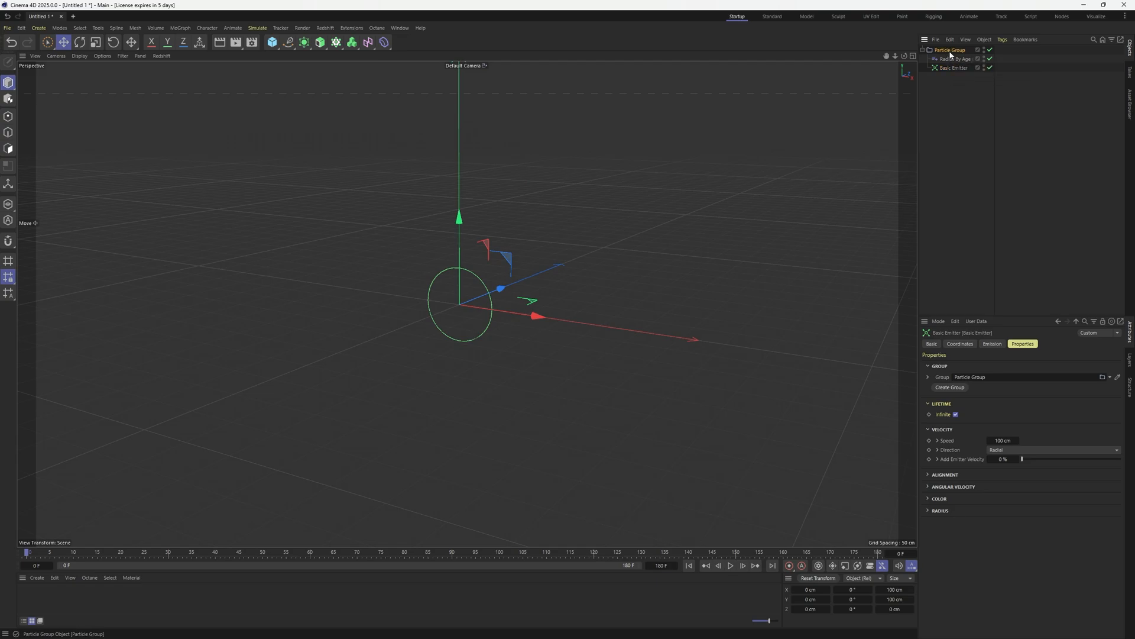
left_click(949, 51)
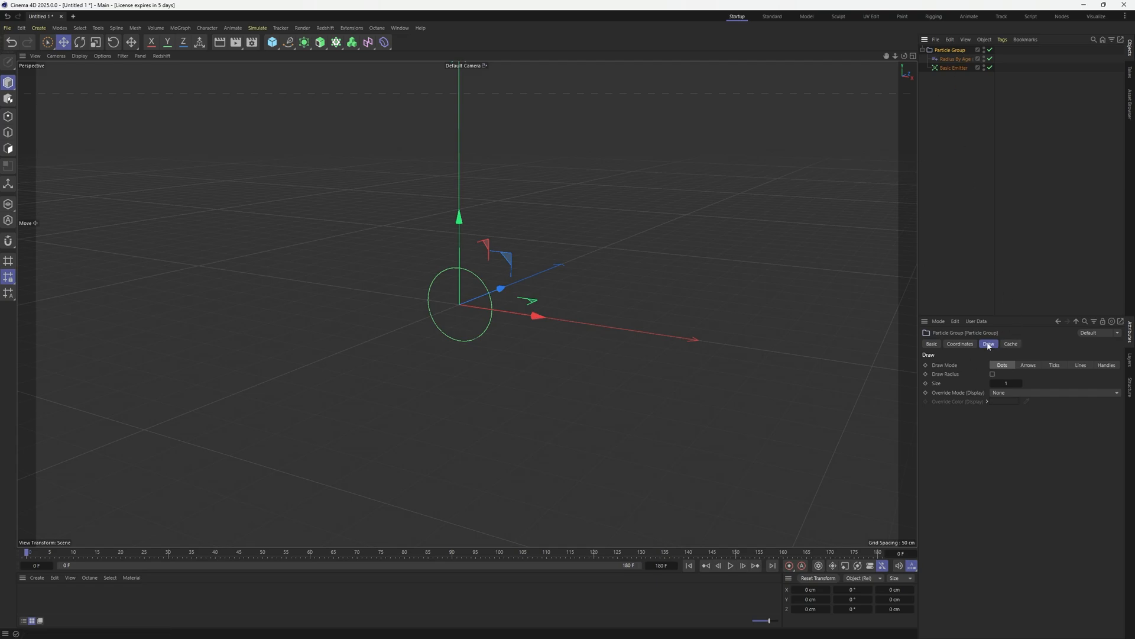
left_click(993, 374)
Preview the simulation with the Radius By Age modifier disabled, and re-enable it
left_click(990, 59)
left_click(731, 566)
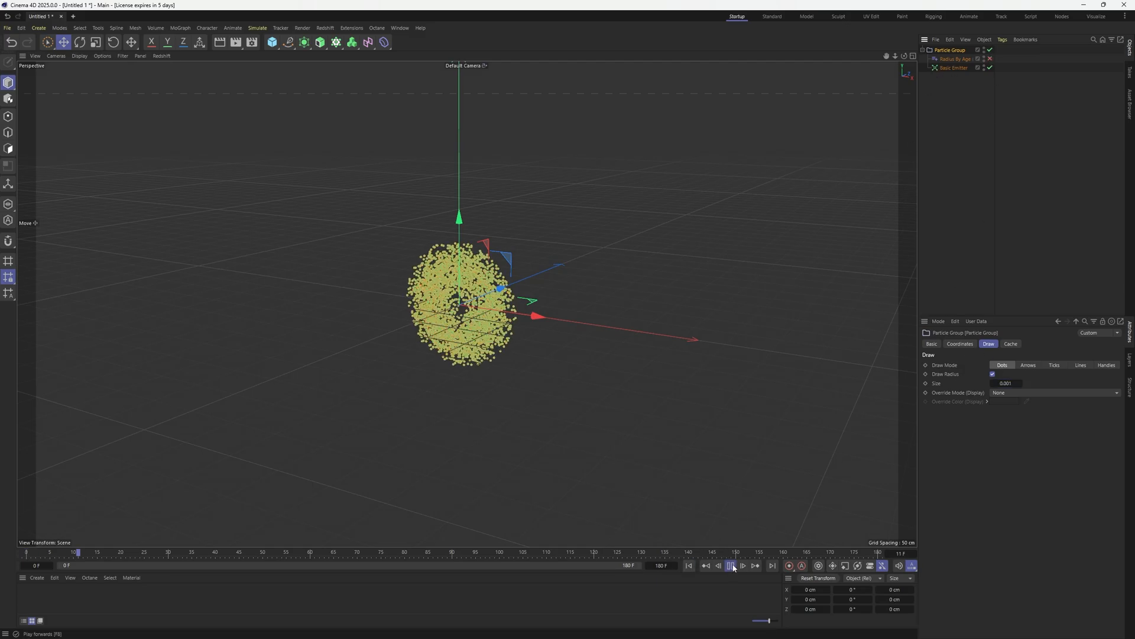
left_click(858, 413)
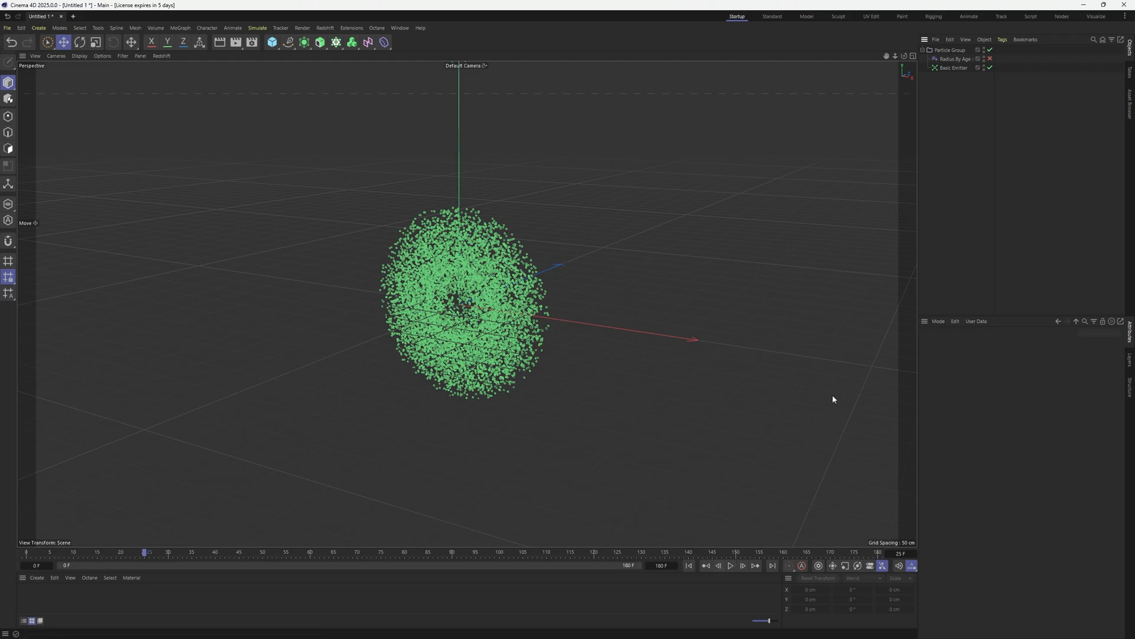
left_click(731, 566)
left_click(730, 566)
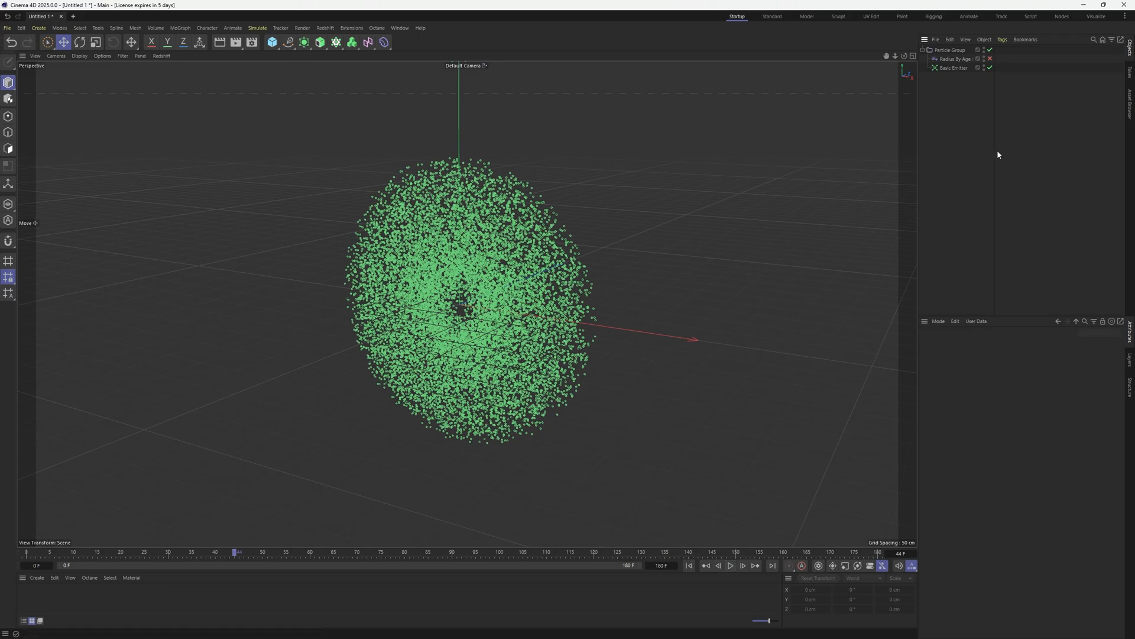
left_click(991, 59)
key("shift+f")
Set the Basic Emitter's particle radius to 0 cm and play the simulation
left_click(954, 68)
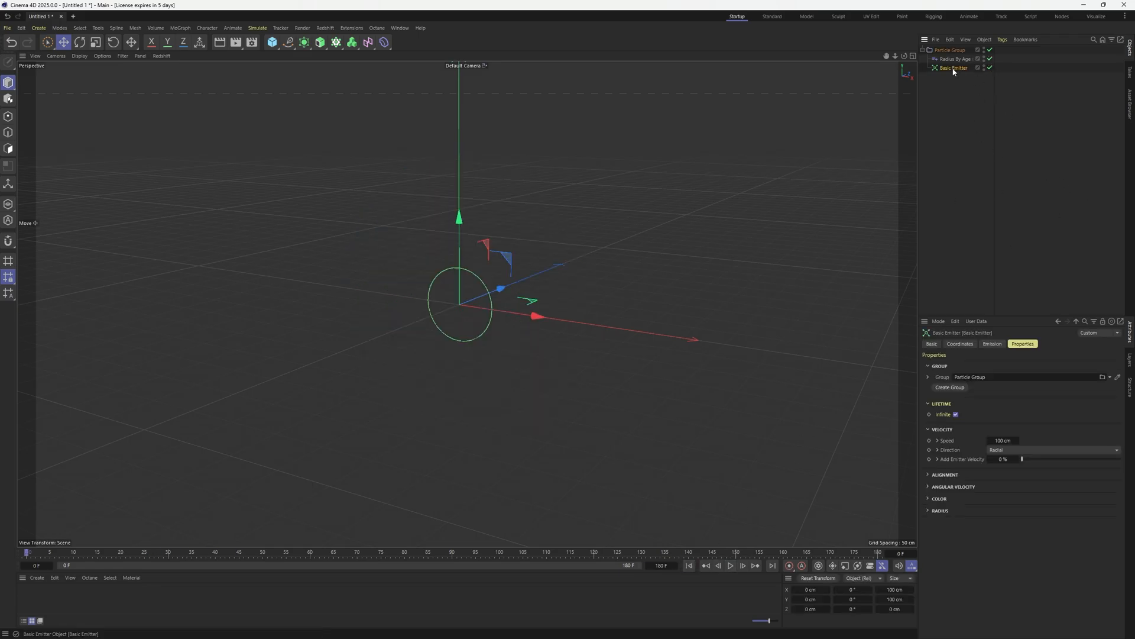
left_click(937, 512)
left_click(970, 522)
type("0")
key("Return")
left_click(731, 566)
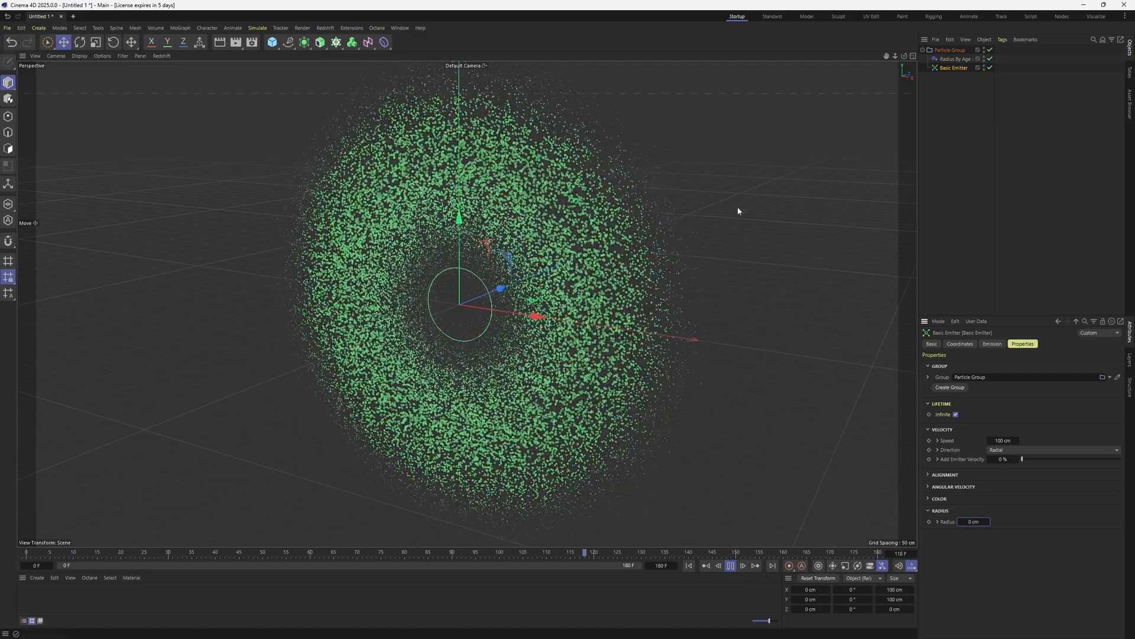
Try an emitter particle radius of 1 cm during playback and restore it to 0 cm
left_click_drag(969, 521, 1024, 521)
type("1")
key("Return")
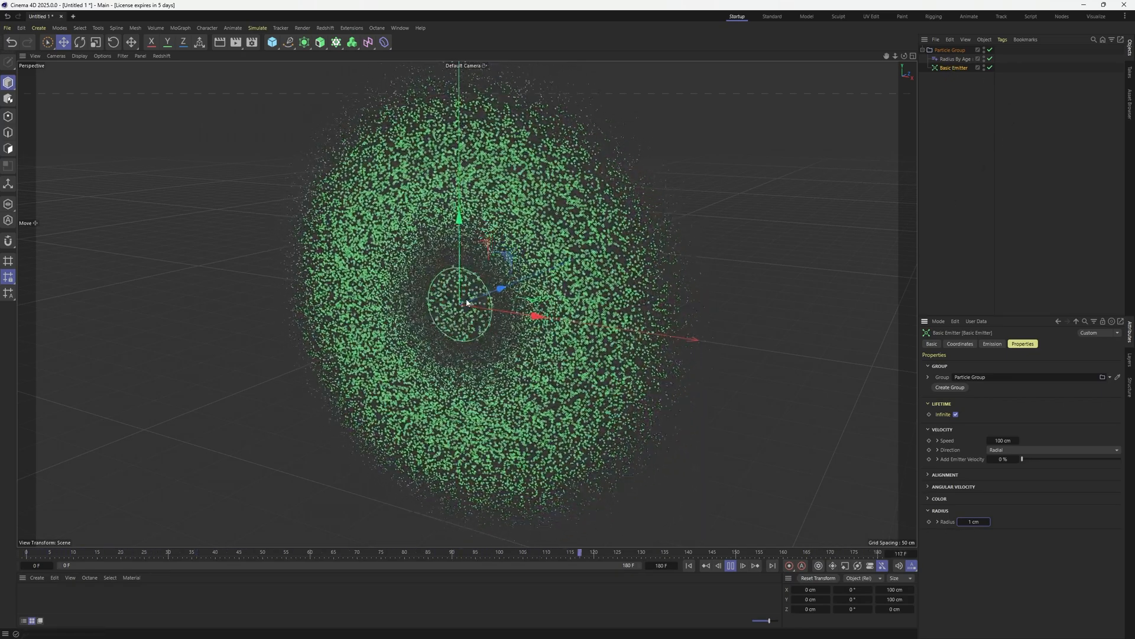
left_click_drag(969, 521, 1023, 521)
type("0")
key("Return")
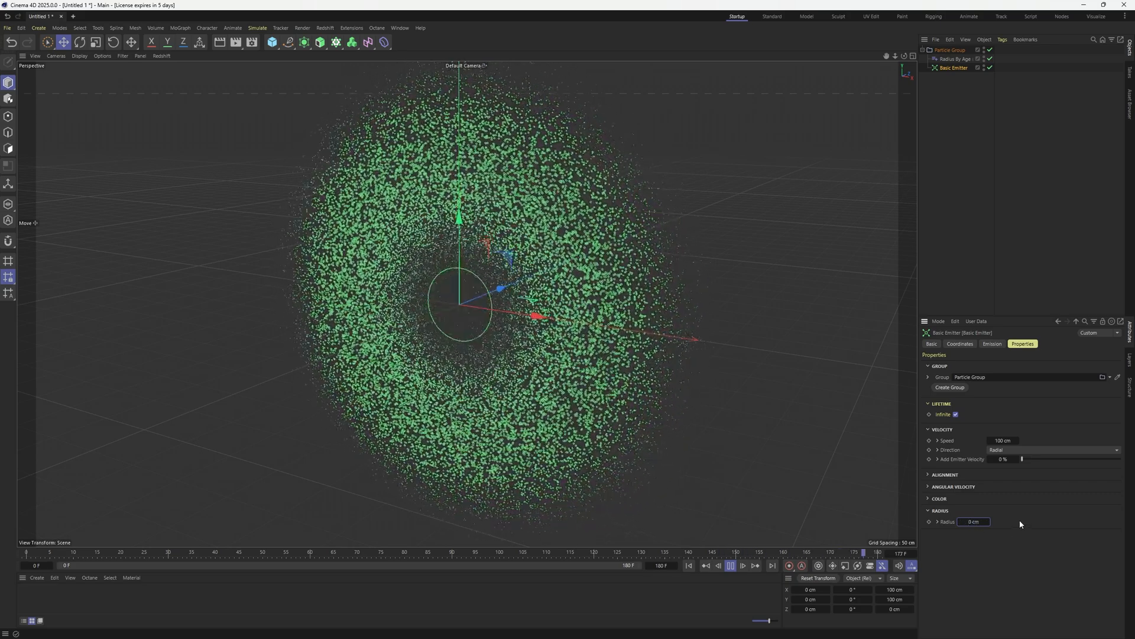
Try the simulation with the Radius By Age modifier disabled and the Basic Emitter's particle radius set to 1 cm
left_click(732, 566)
left_click(955, 59)
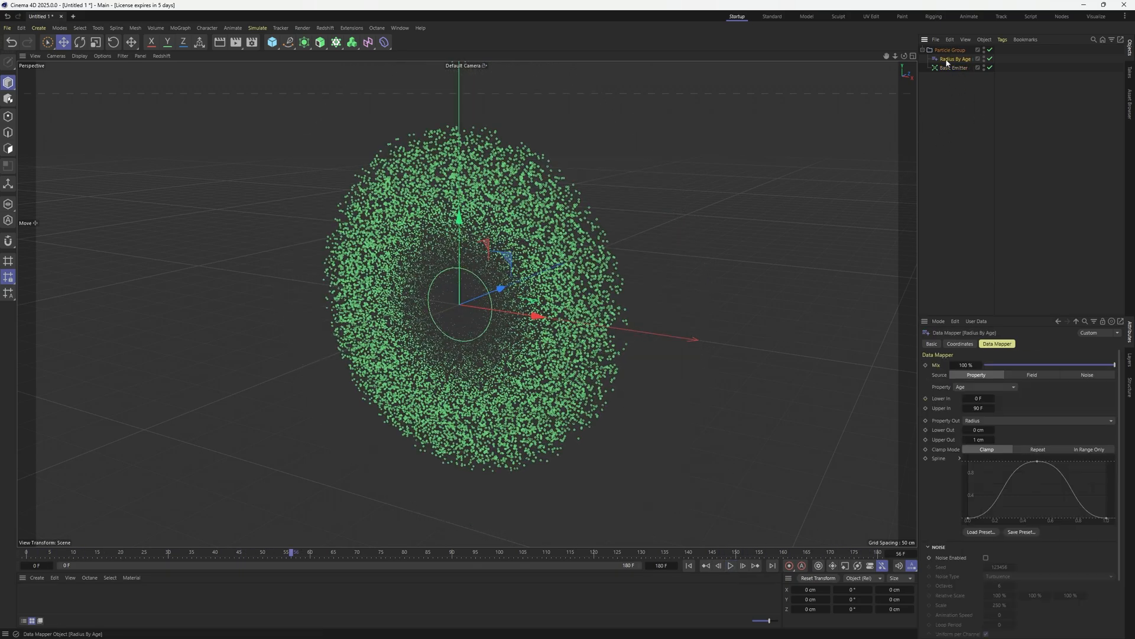
left_click(990, 58)
left_click(689, 566)
left_click(733, 566)
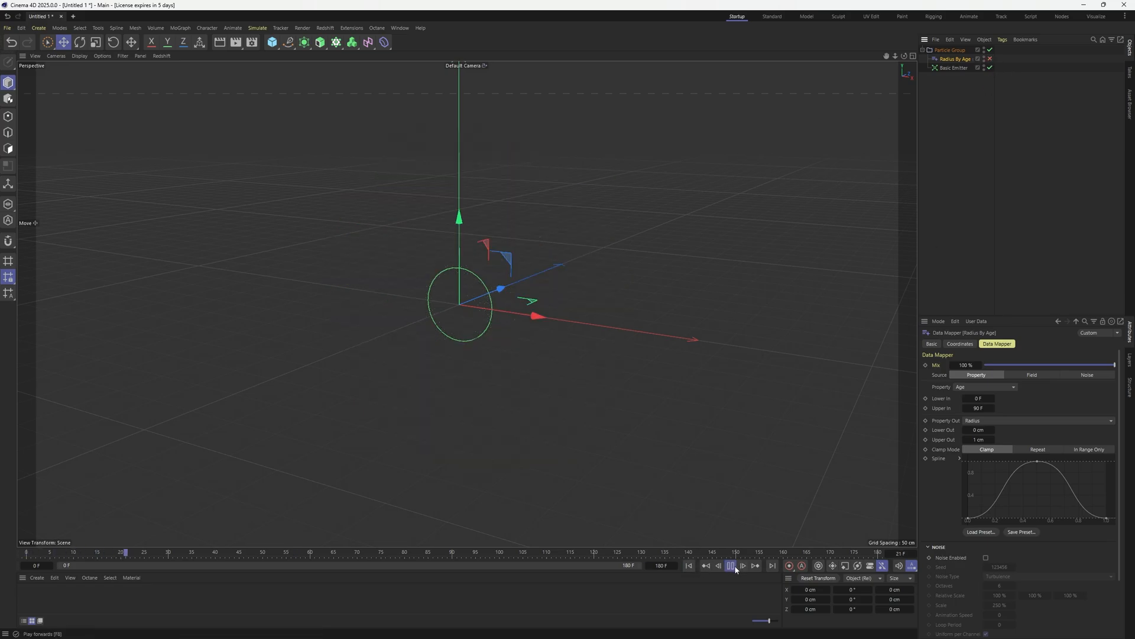
left_click(953, 69)
left_click_drag(964, 522, 1034, 520)
type("1")
key("Return")
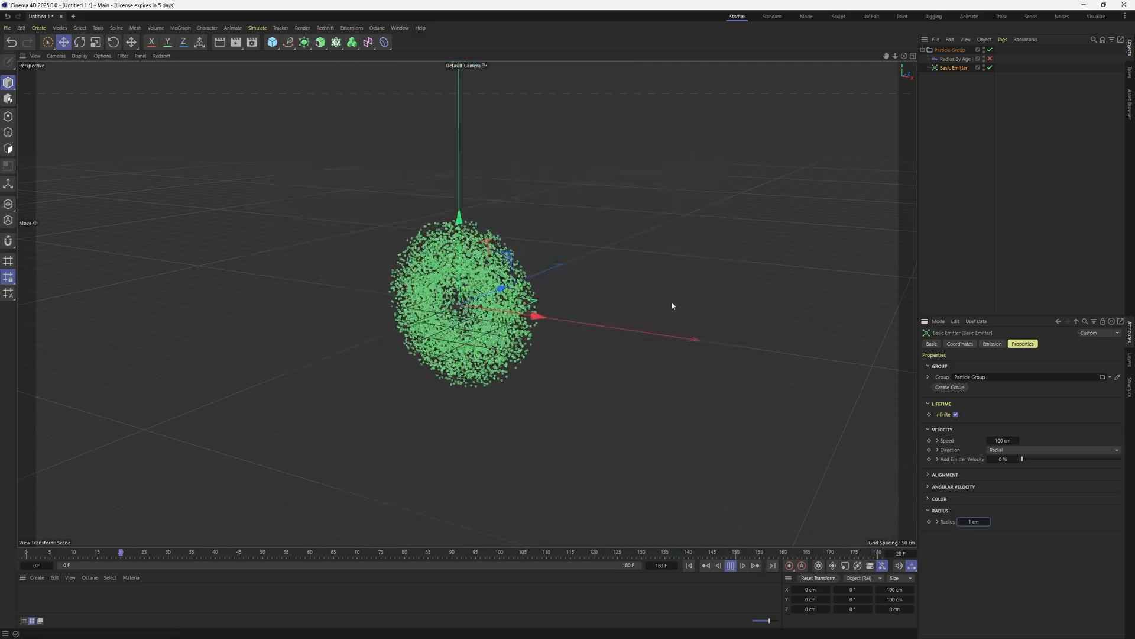
Restore the Basic Emitter's particle radius to 0 cm, re-enable Radius By Age, and preview the simulation
left_click(985, 521)
type("0")
key("Return")
left_click(1055, 258)
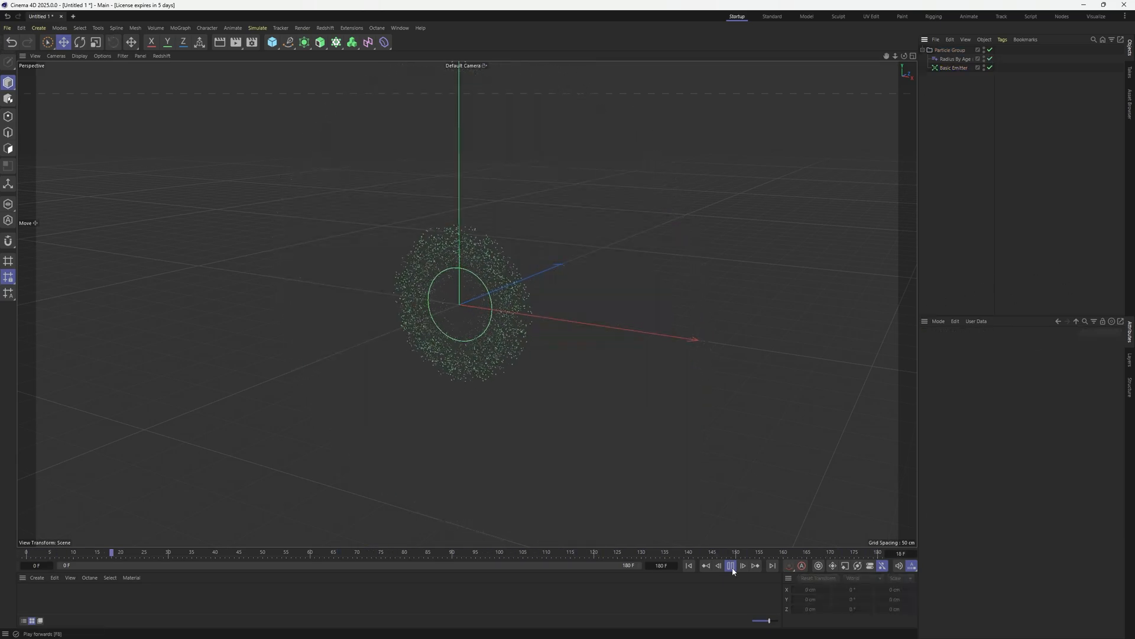
left_click(731, 566)
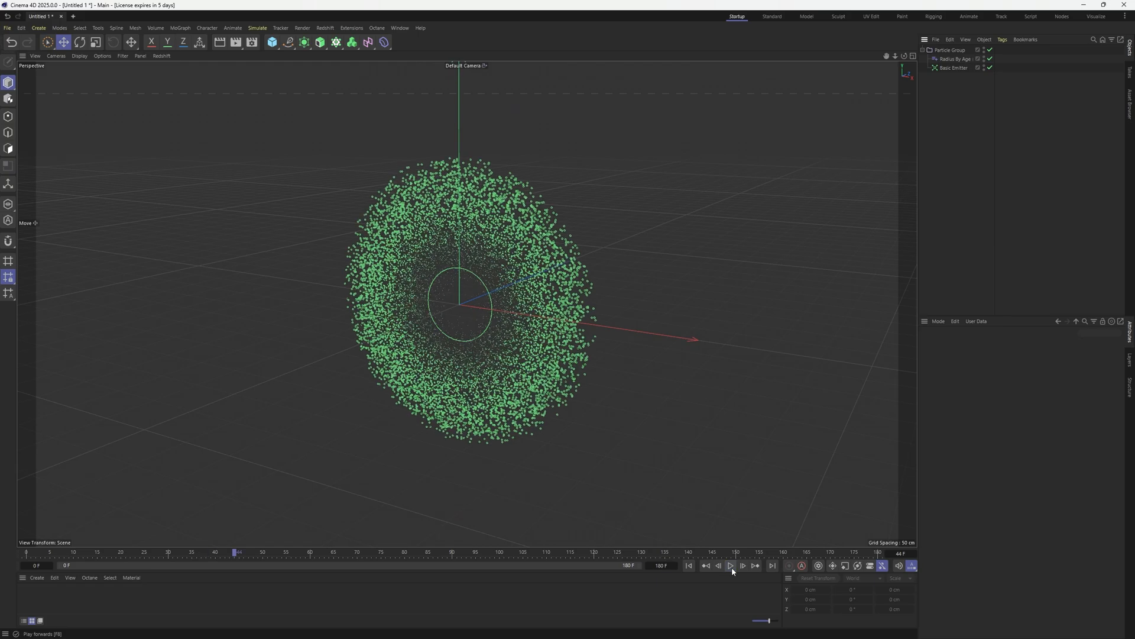
Add a Turbulence force and place it inside the Particle Group above Radius By Age
left_click(258, 27)
mouse_move(275, 168)
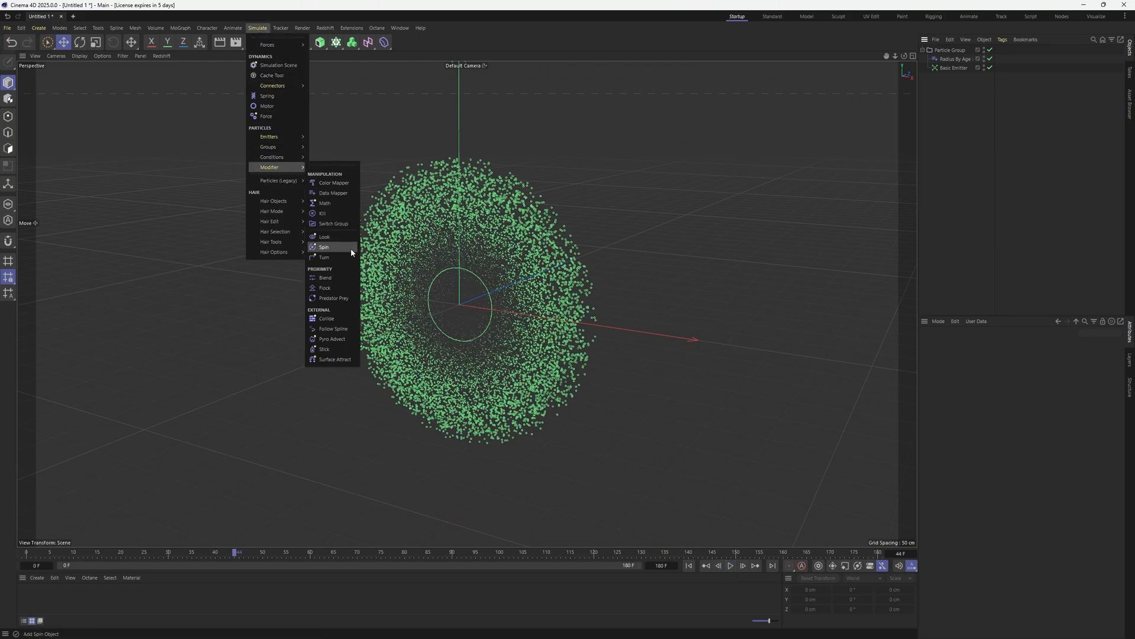
mouse_move(275, 45)
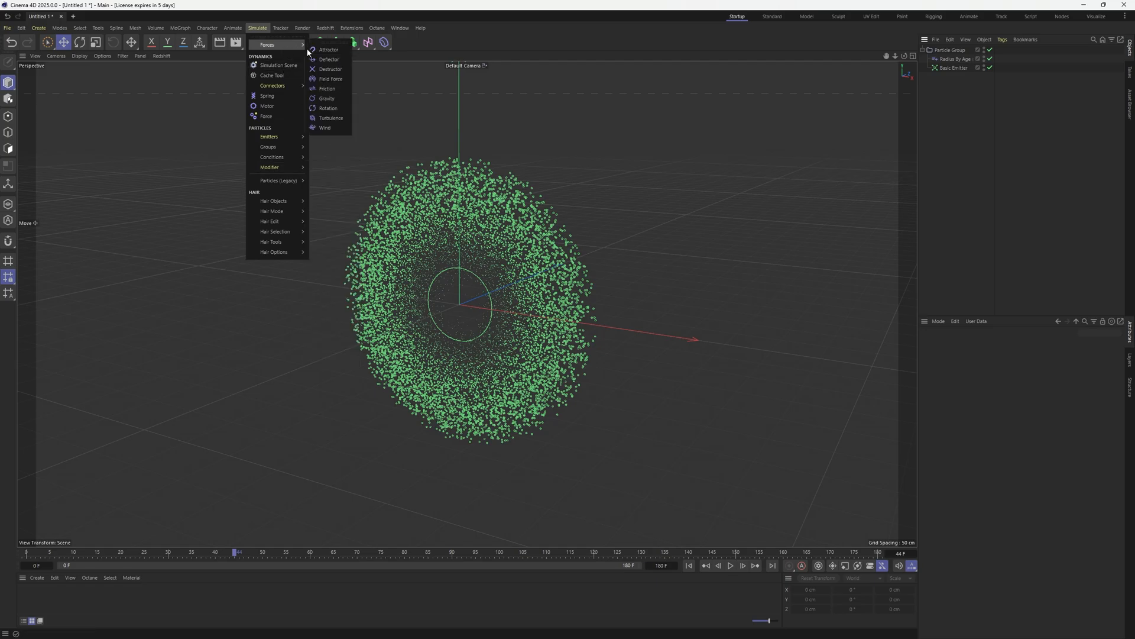
left_click(331, 117)
left_click_drag(946, 50, 954, 59)
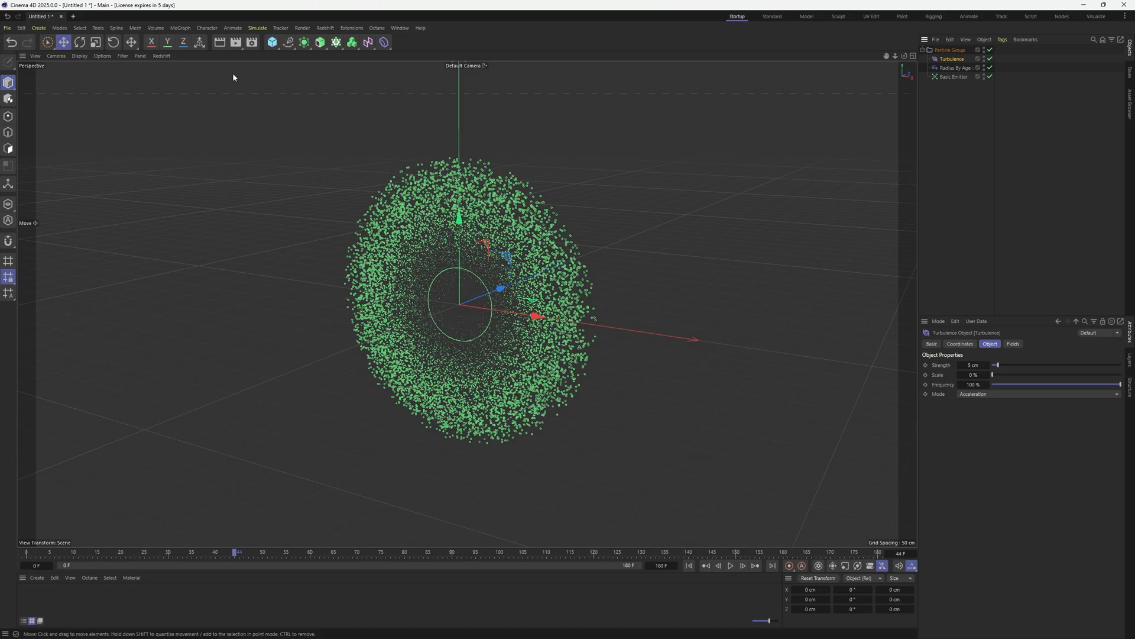
left_click(257, 28)
mouse_move(265, 47)
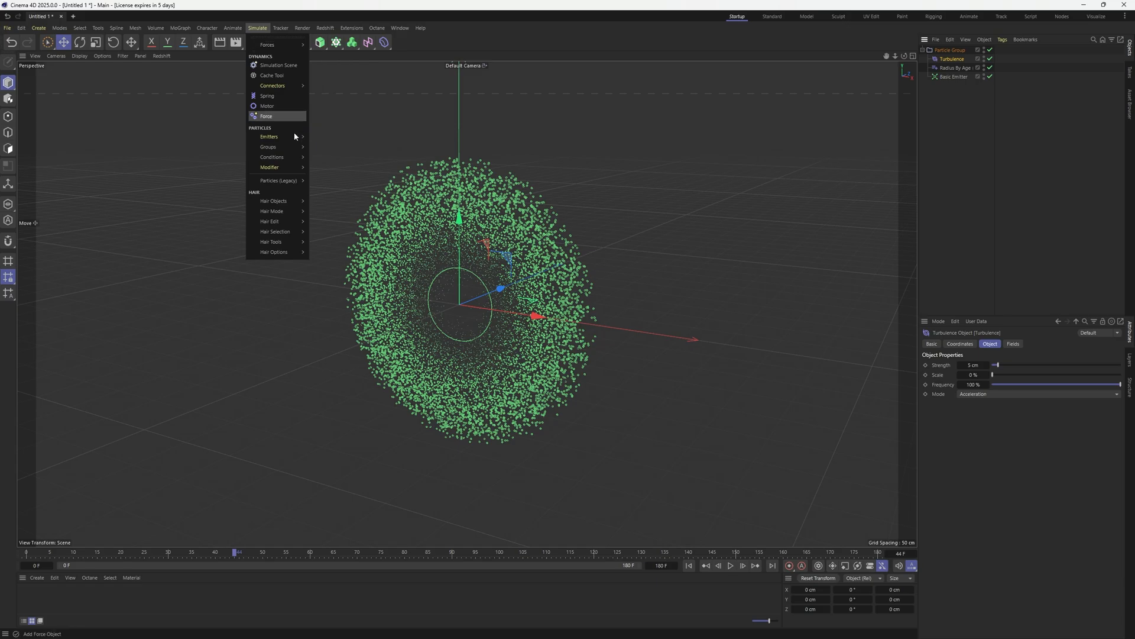
mouse_move(288, 166)
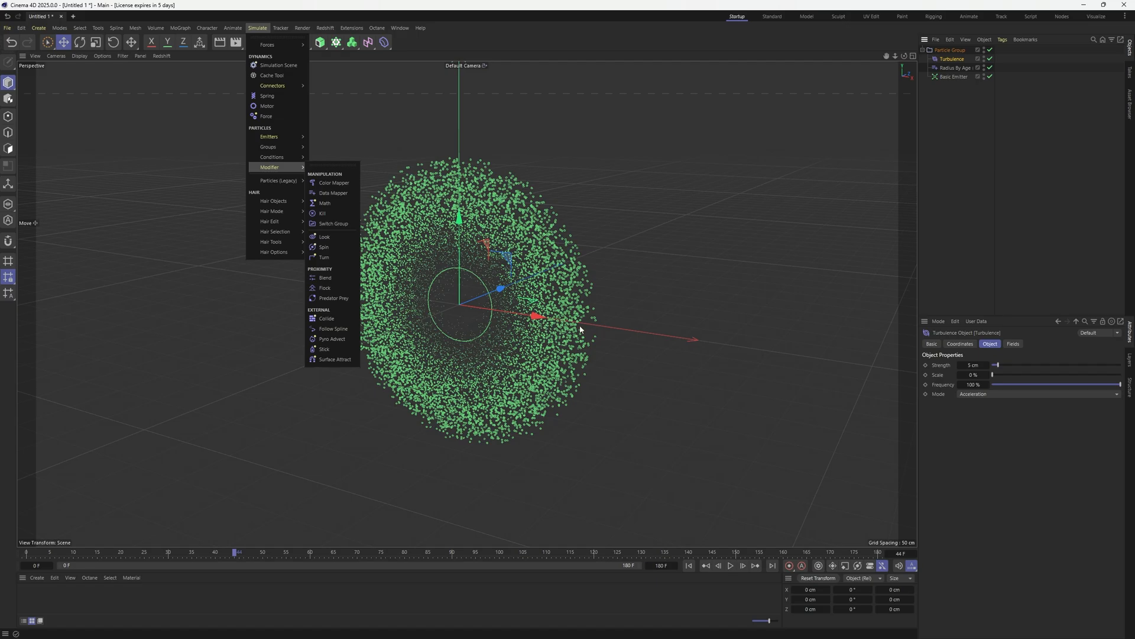
left_click(951, 60)
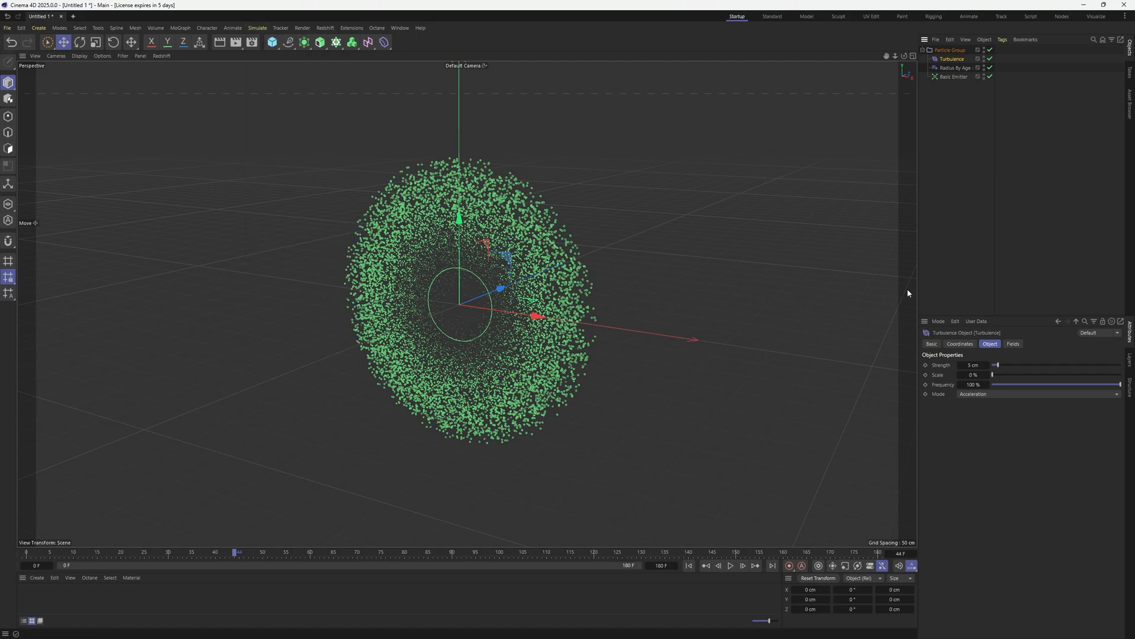
Play the simulation from the first frame to check the Turbulence force's effect at its default settings
left_click(689, 567)
left_click(732, 566)
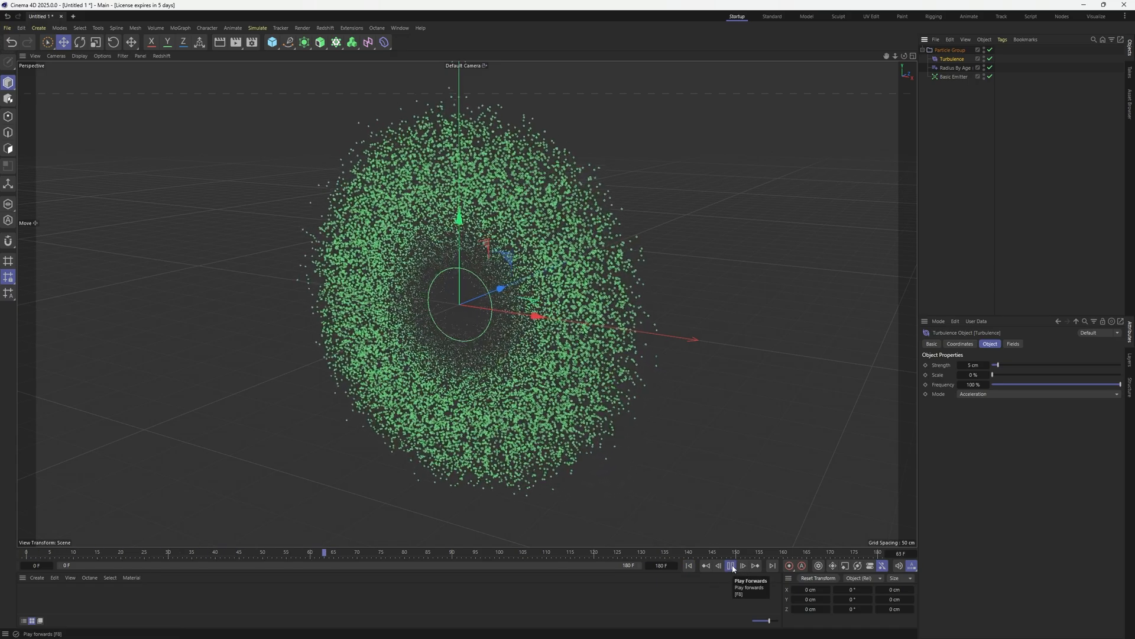
left_click(732, 566)
Set the Turbulence force's scale to 5% and replay the simulation from the first frame
left_click_drag(993, 375, 999, 376)
double_click(980, 376)
type("5")
key("Return")
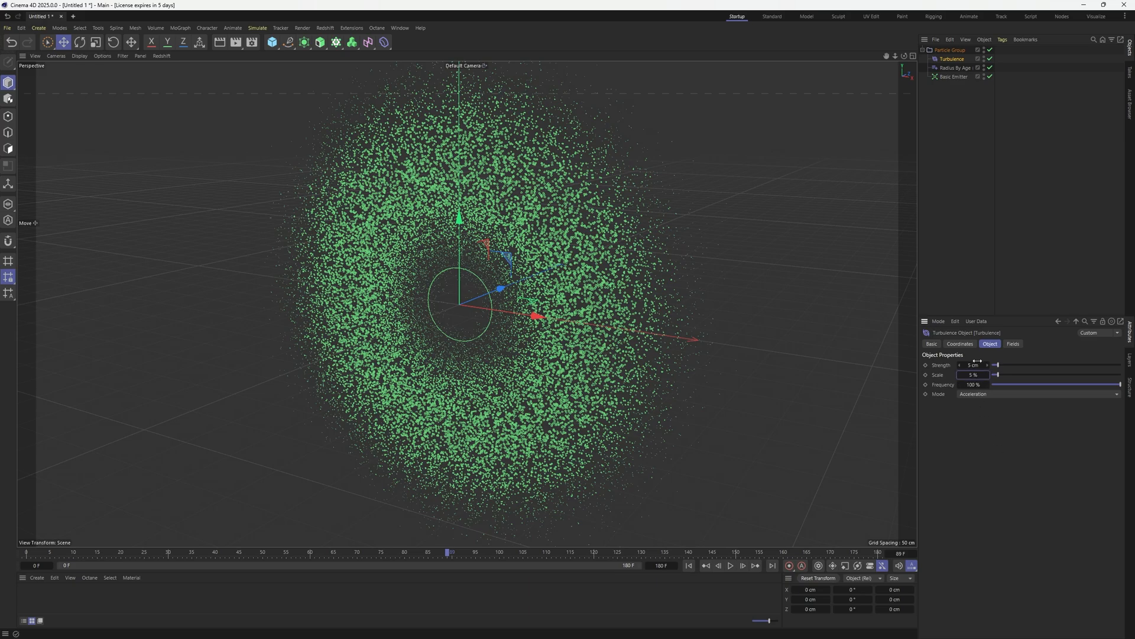
left_click(689, 566)
left_click(732, 566)
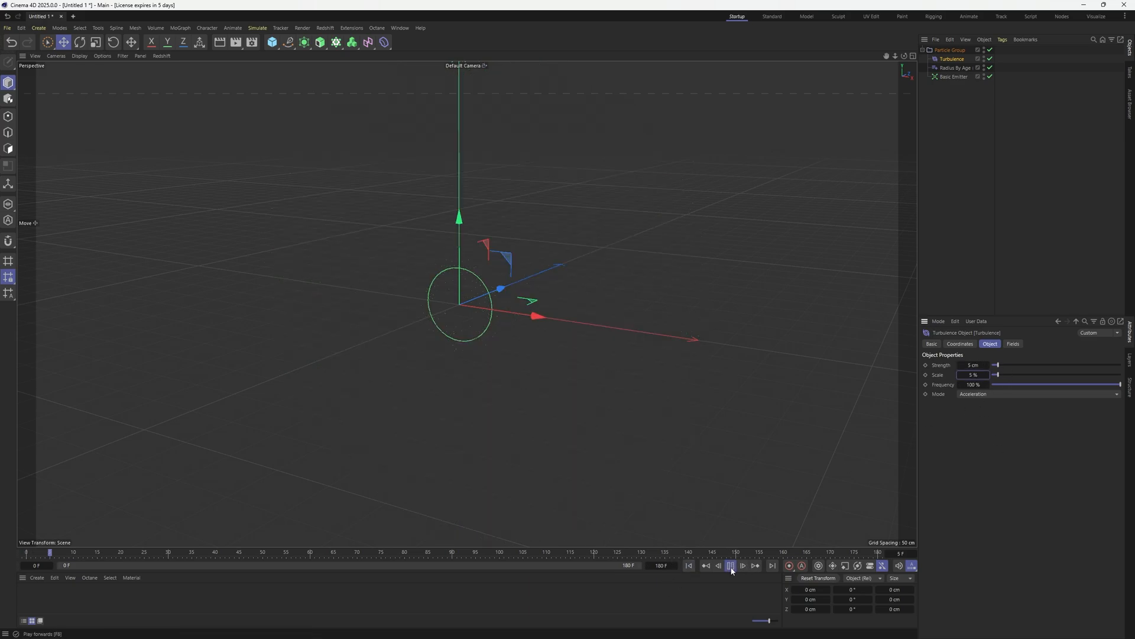
left_click(731, 566)
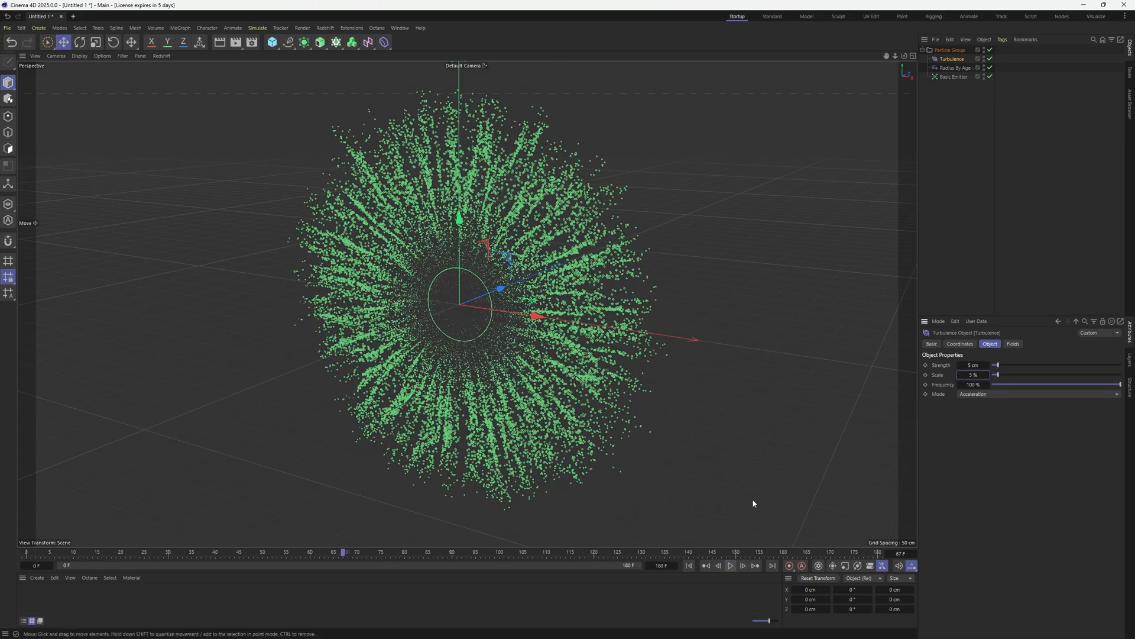
left_click(731, 566)
left_click(731, 566)
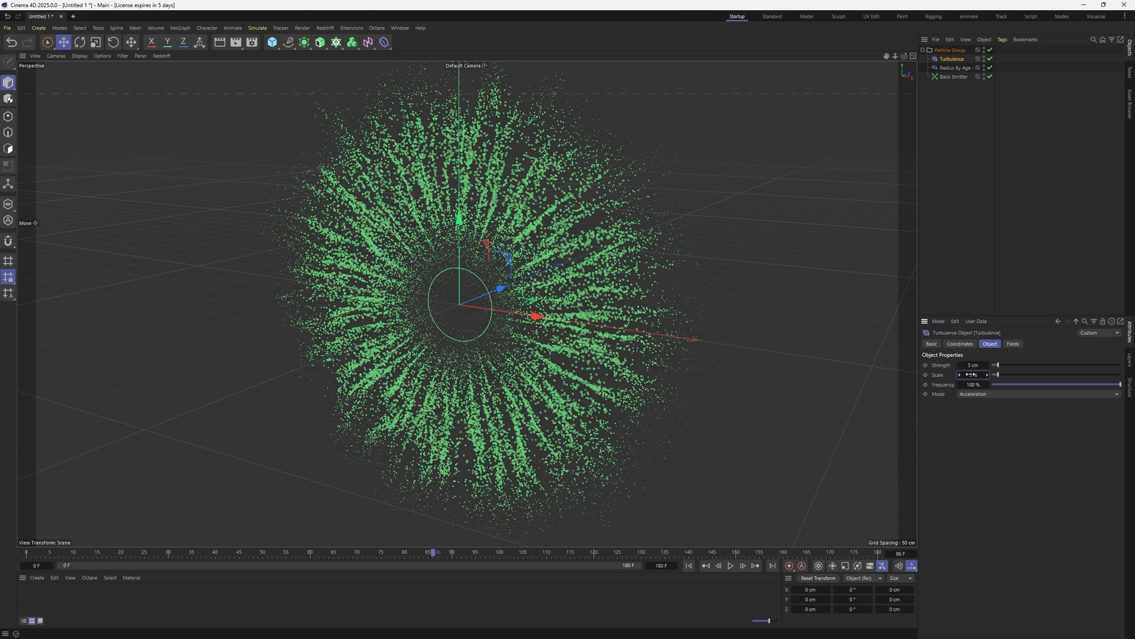
Duplicate the Turbulence force within the Particle Group, set the copy's scale to 13%, and replay the simulation
left_click_drag(951, 59, 953, 64, "ctrl")
left_click_drag(972, 374, 988, 439)
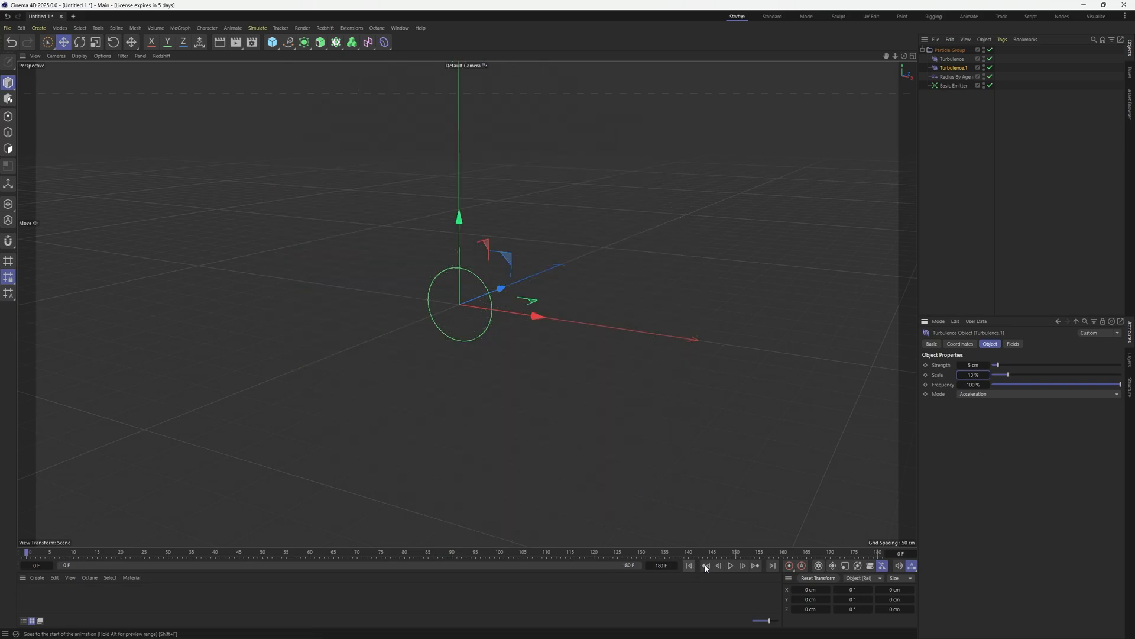
left_click(731, 566)
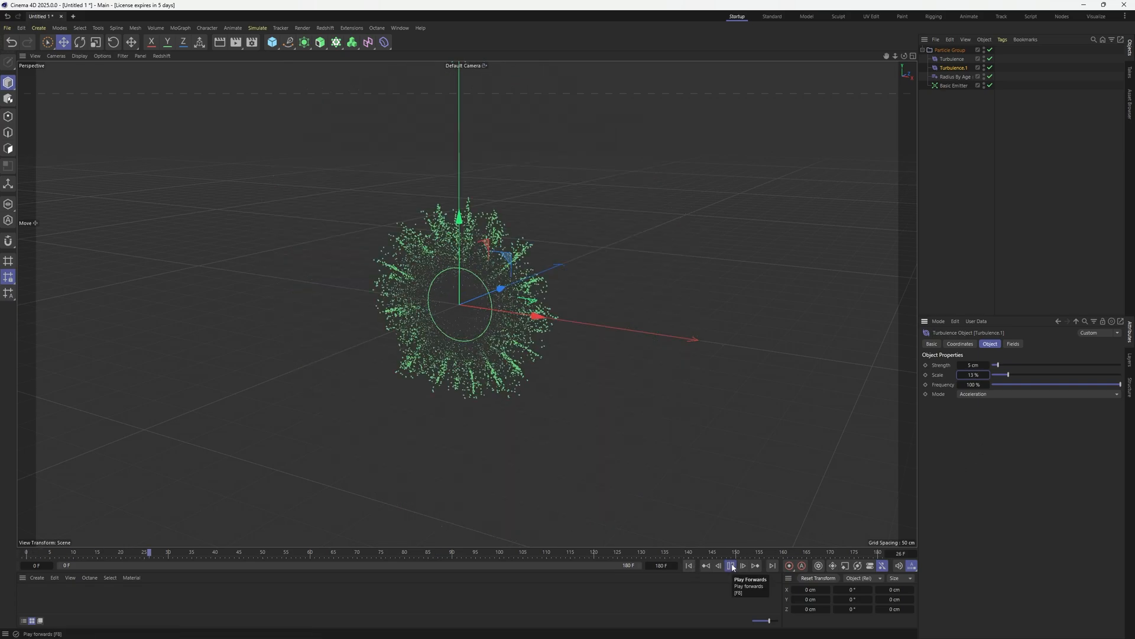
left_click(732, 567)
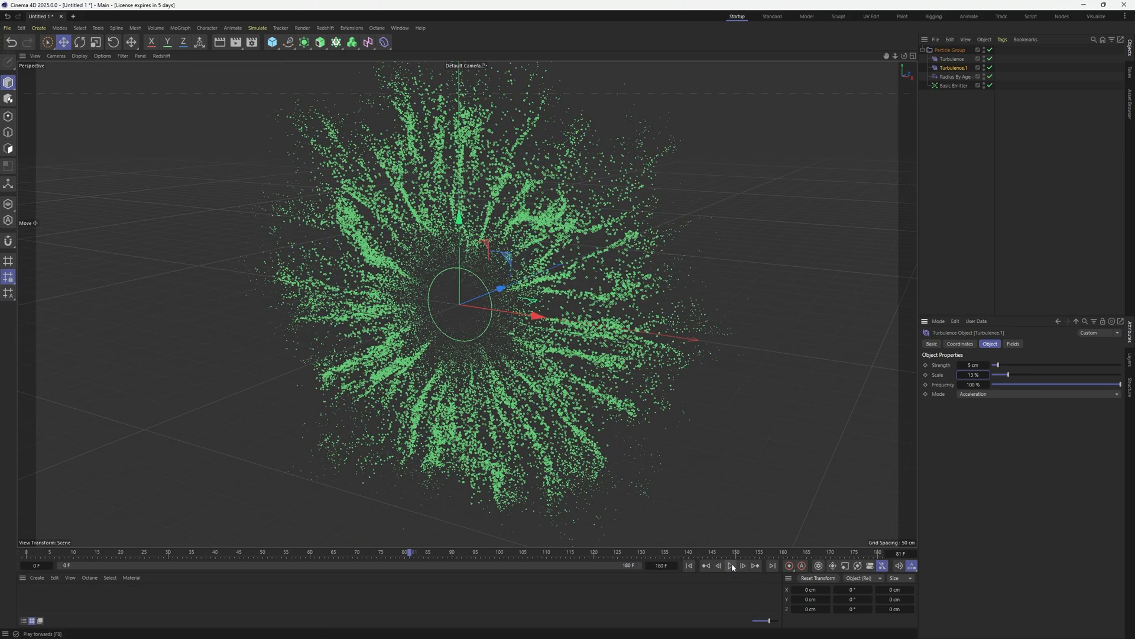
Raise the Basic Emitter's emission rate to 100000 per second and replay the simulation from the first frame
left_click(954, 85)
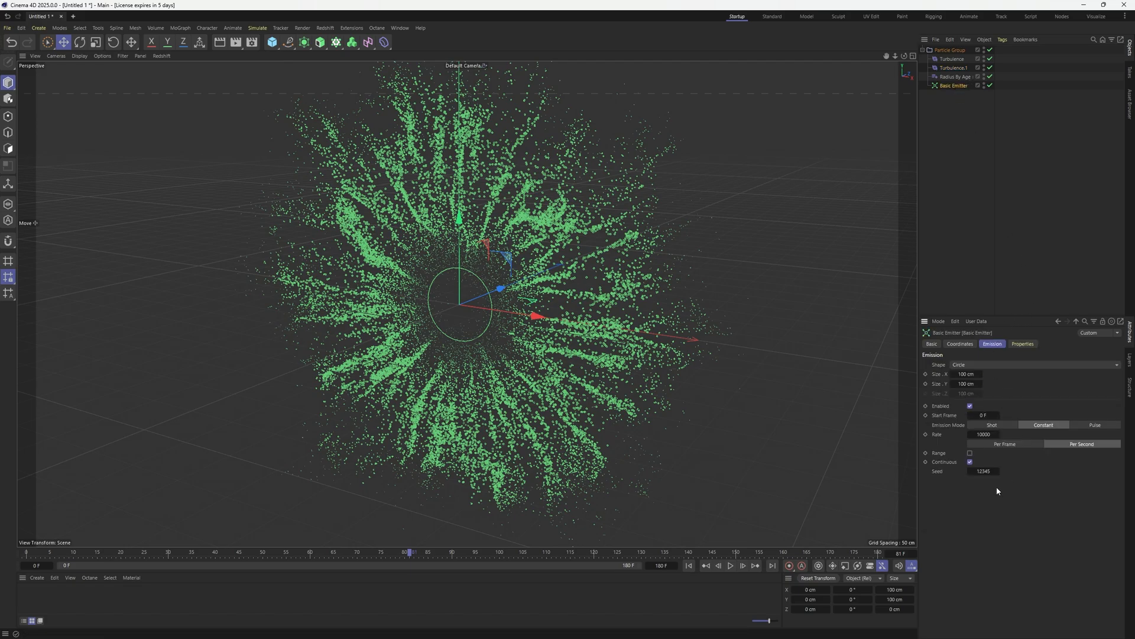
left_click(983, 434)
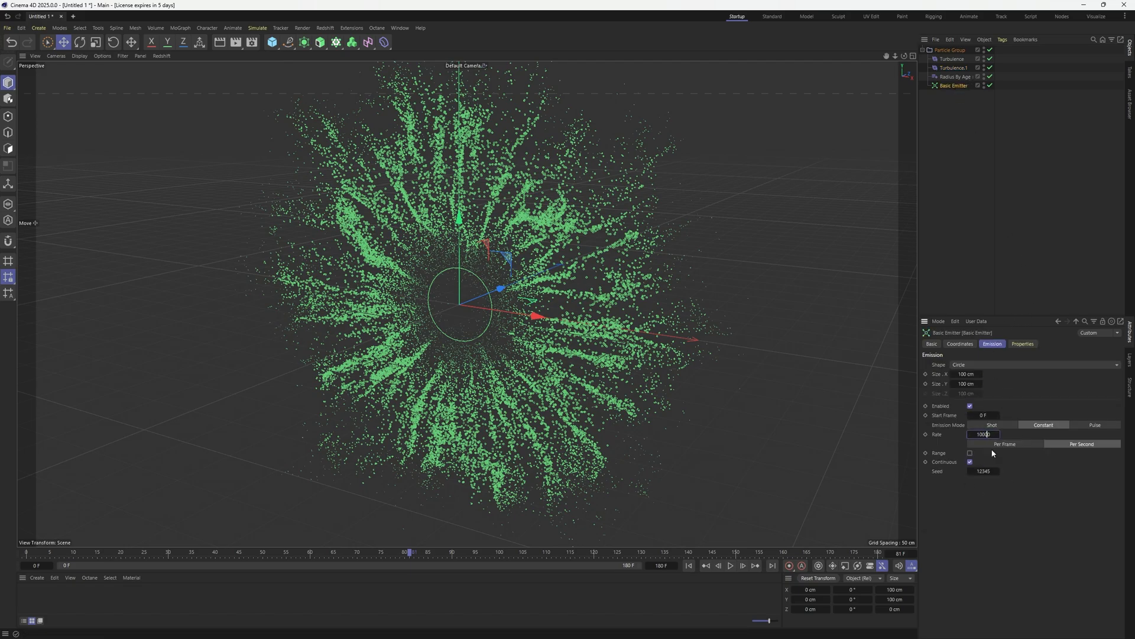
left_click(689, 565)
left_click(731, 565)
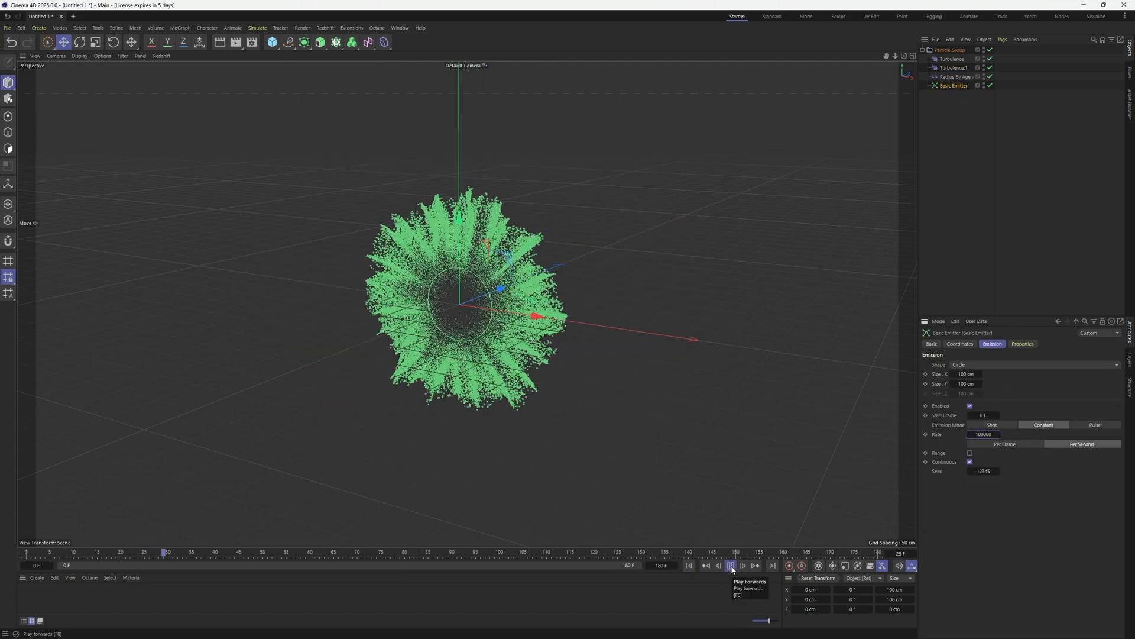
left_click(731, 568)
Check the Particle Group's draw size and replay the simulation from the first frame
left_click(951, 51)
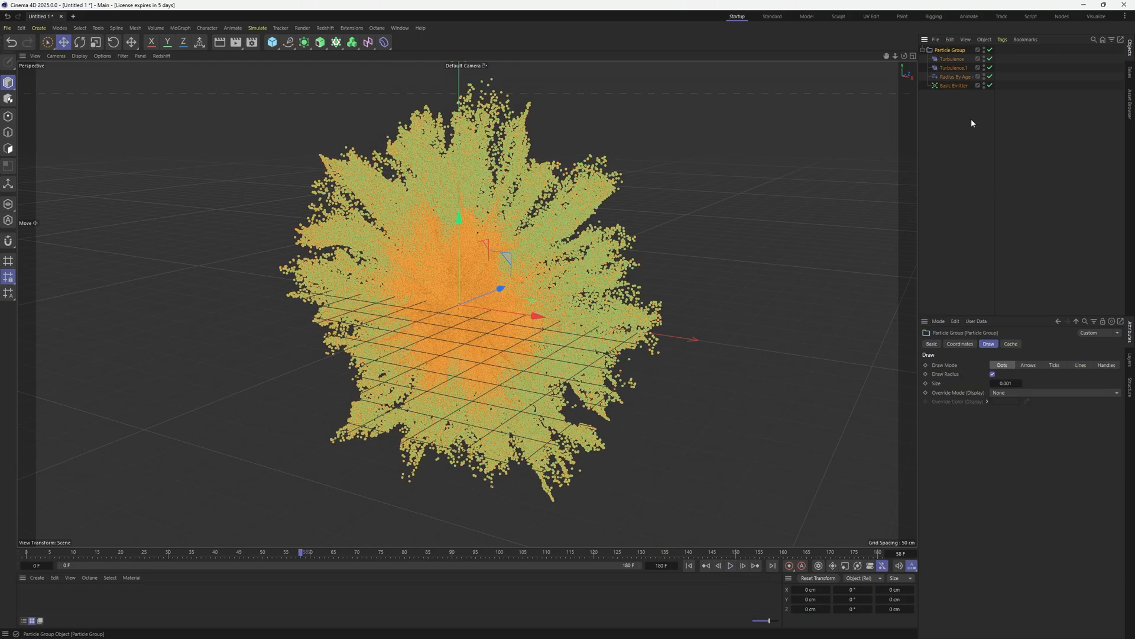
left_click(1005, 384)
left_click(953, 241)
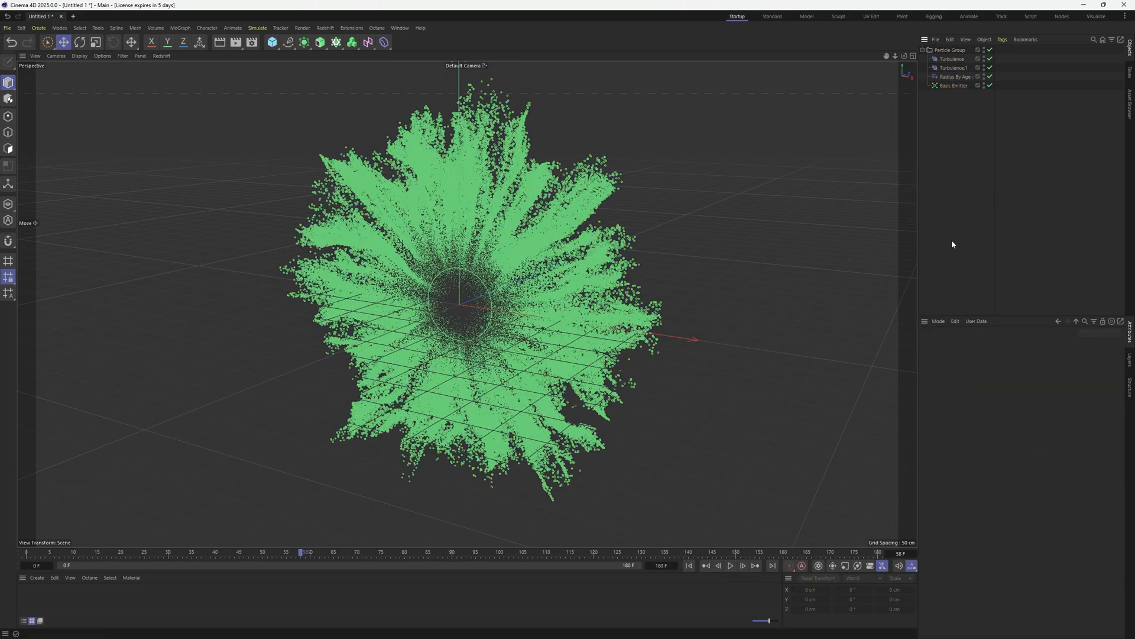
left_click(689, 566)
left_click(735, 569)
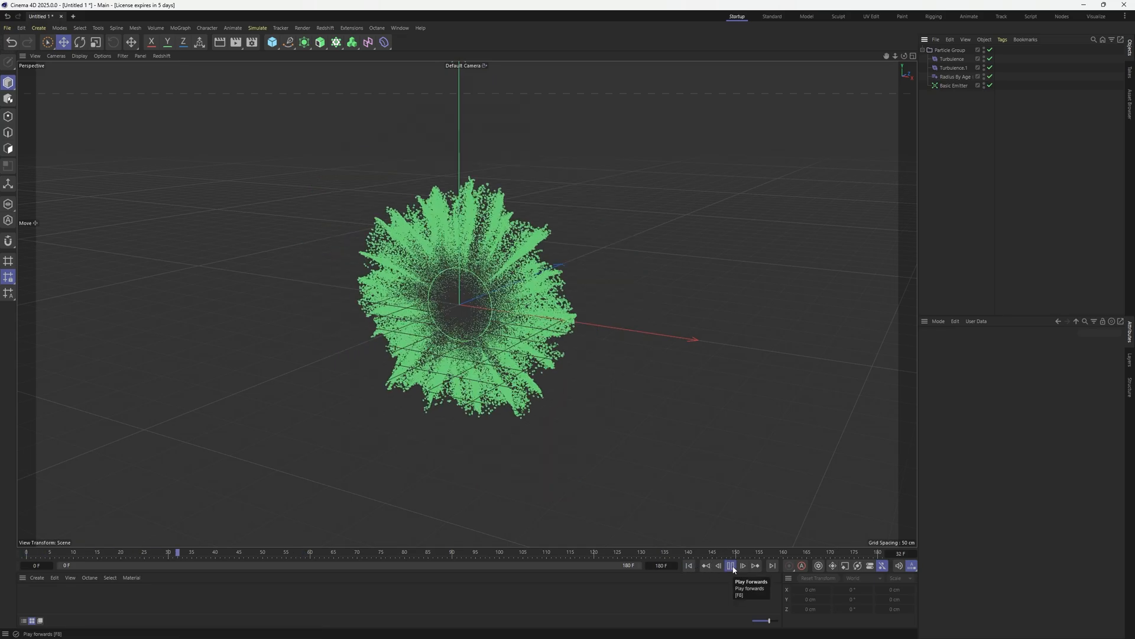
left_click(734, 568)
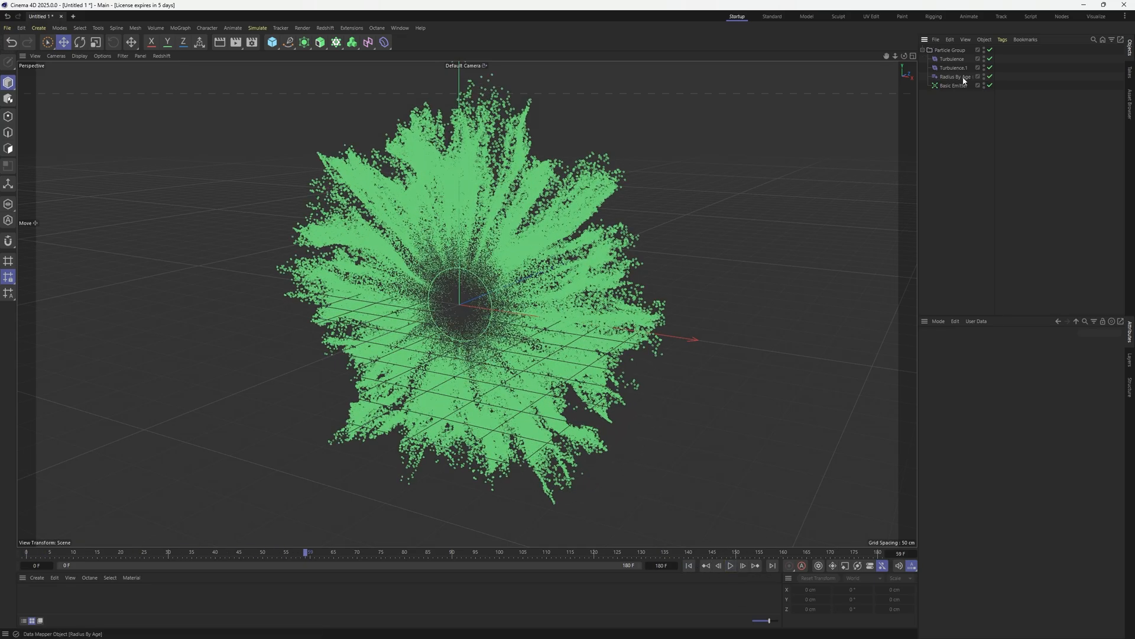
Try an Upper Out radius of 0.5 cm in the Radius By Age modifier and play the simulation
left_click(954, 77)
left_click(977, 440)
type("0.5")
key("Return")
left_click(731, 566)
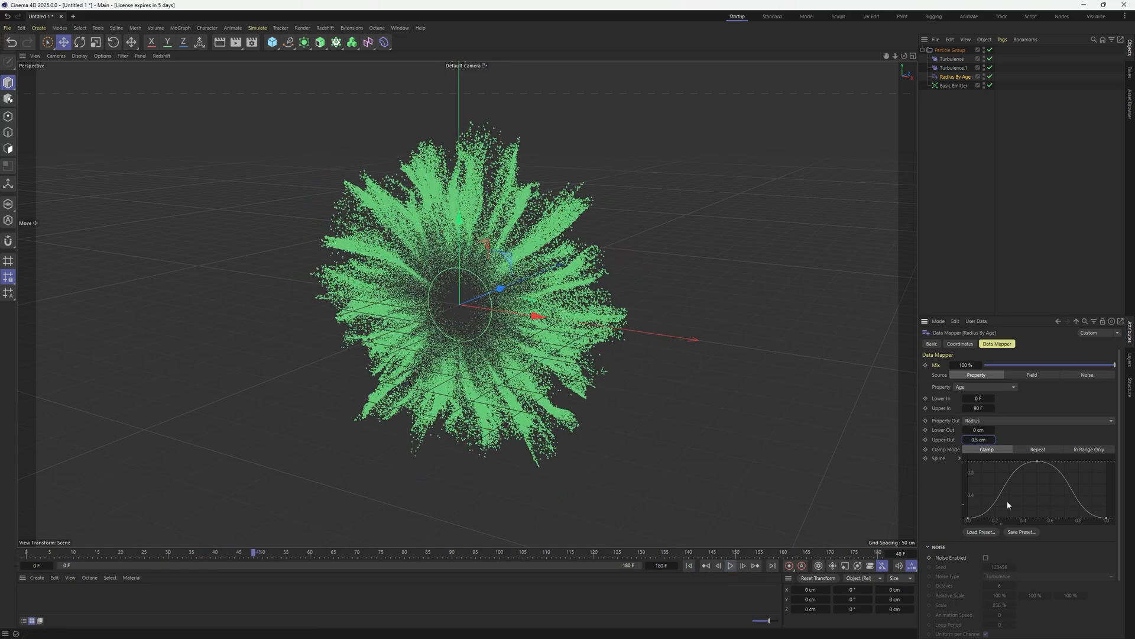
Set Radius By Age's Upper Out to 0.1 cm and replay the simulation from the first frame
left_click(977, 440)
type("0.1")
key("Return")
left_click(689, 565)
left_click(730, 566)
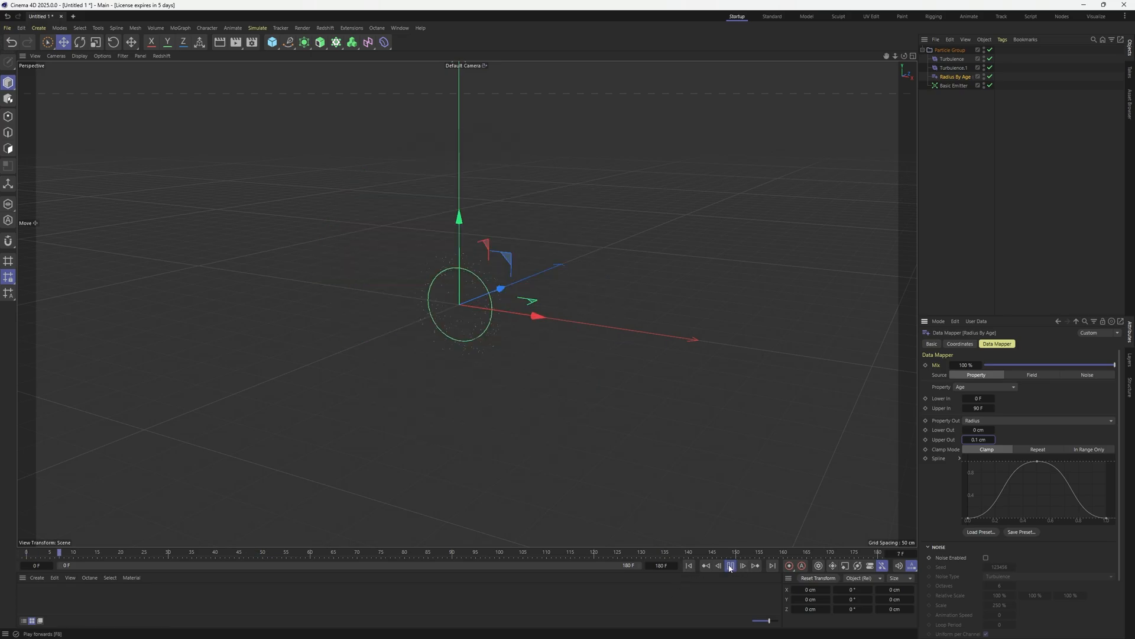
left_click(730, 566)
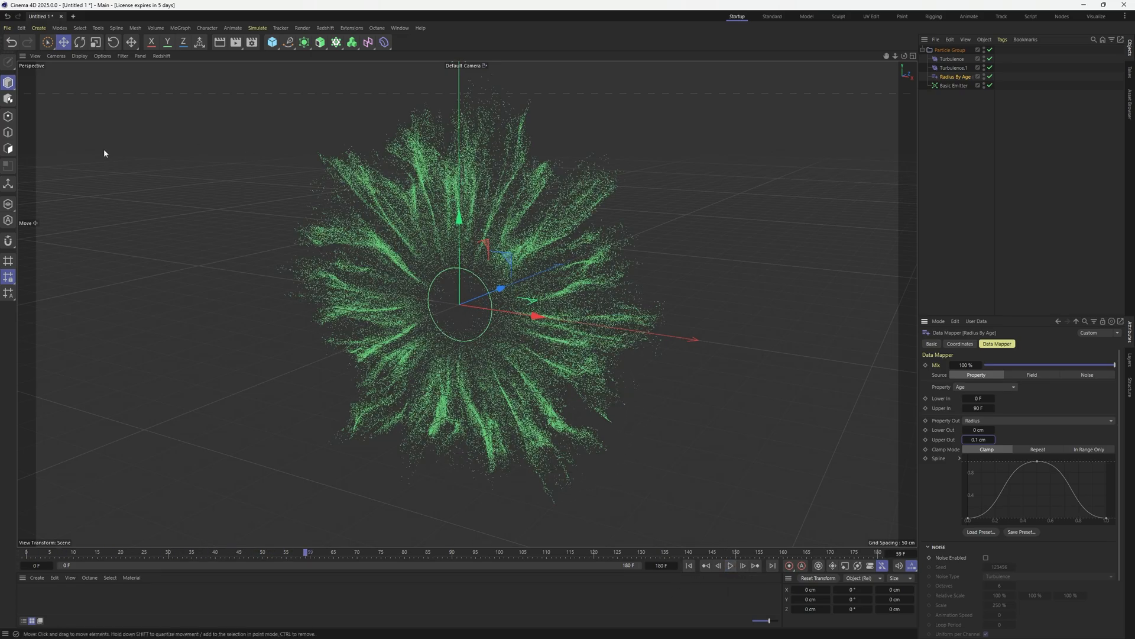
Hide the work plane grid in the viewport and replay the simulation from the first frame
left_click(124, 56)
left_click(154, 116)
left_click(689, 566)
left_click(734, 568)
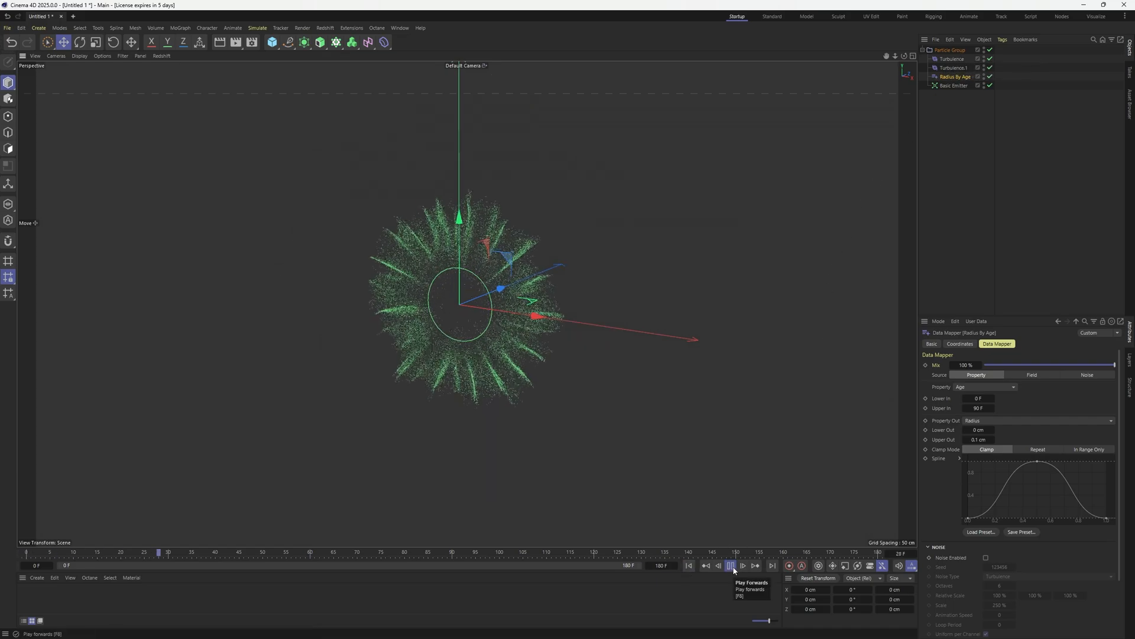
left_click(732, 566)
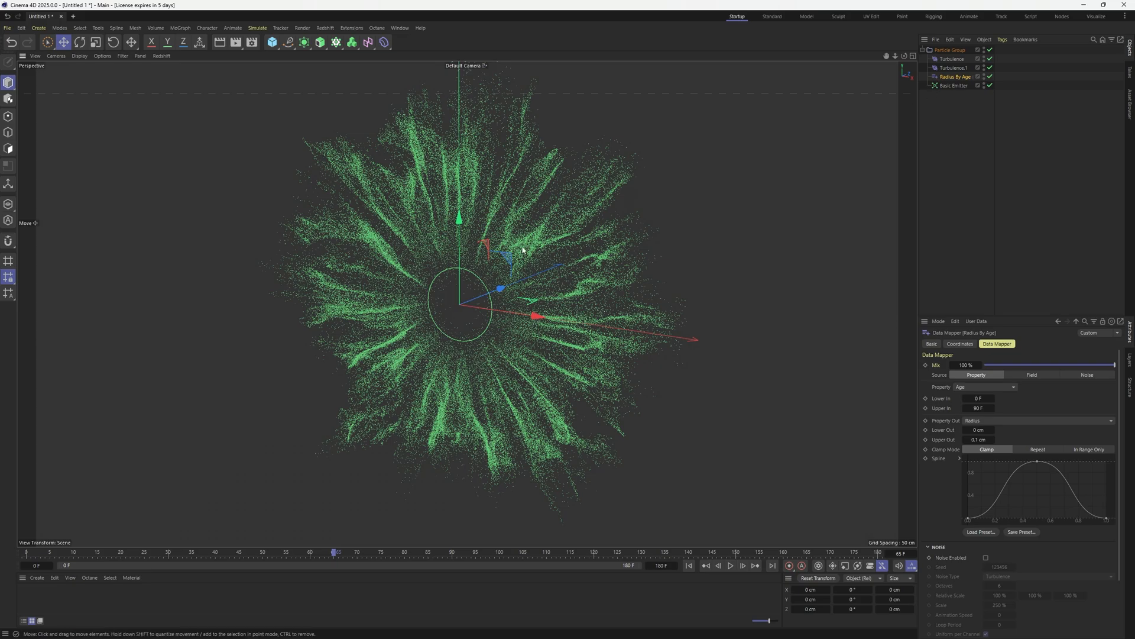
Set the original Turbulence force's scale to 4% and replay the simulation from the first frame
left_click(954, 67)
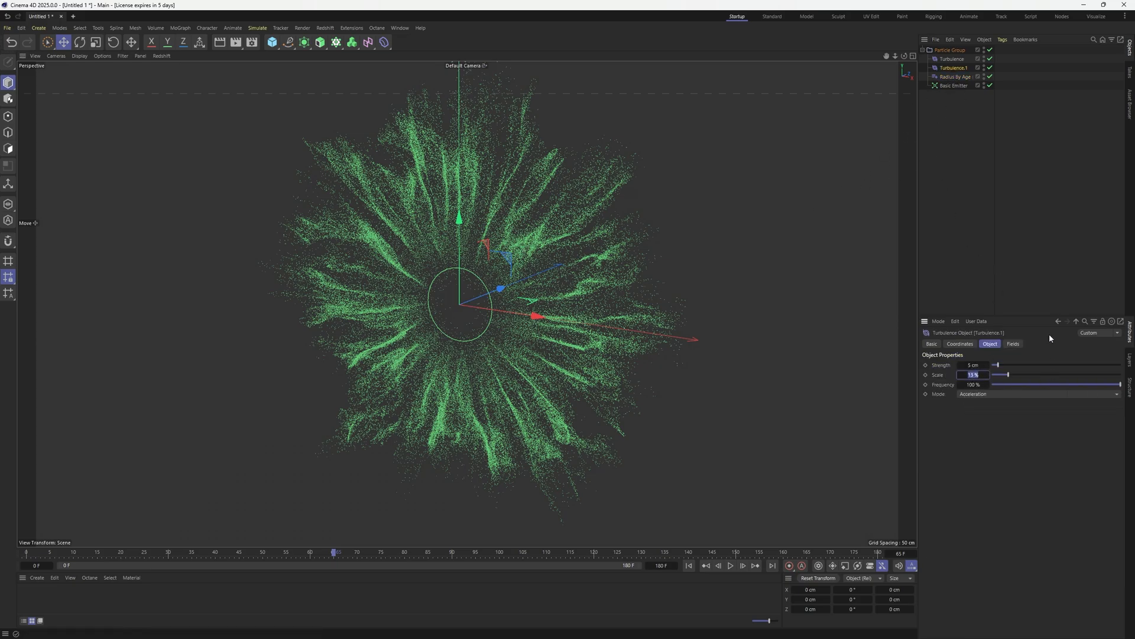
left_click(952, 59)
left_click(689, 566)
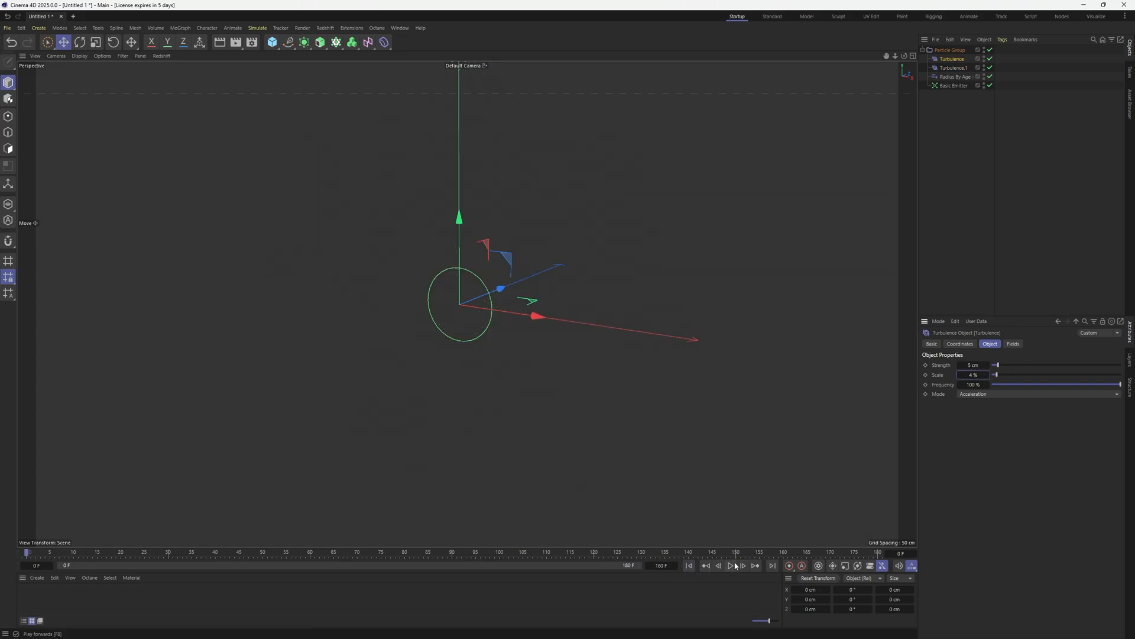
left_click(732, 566)
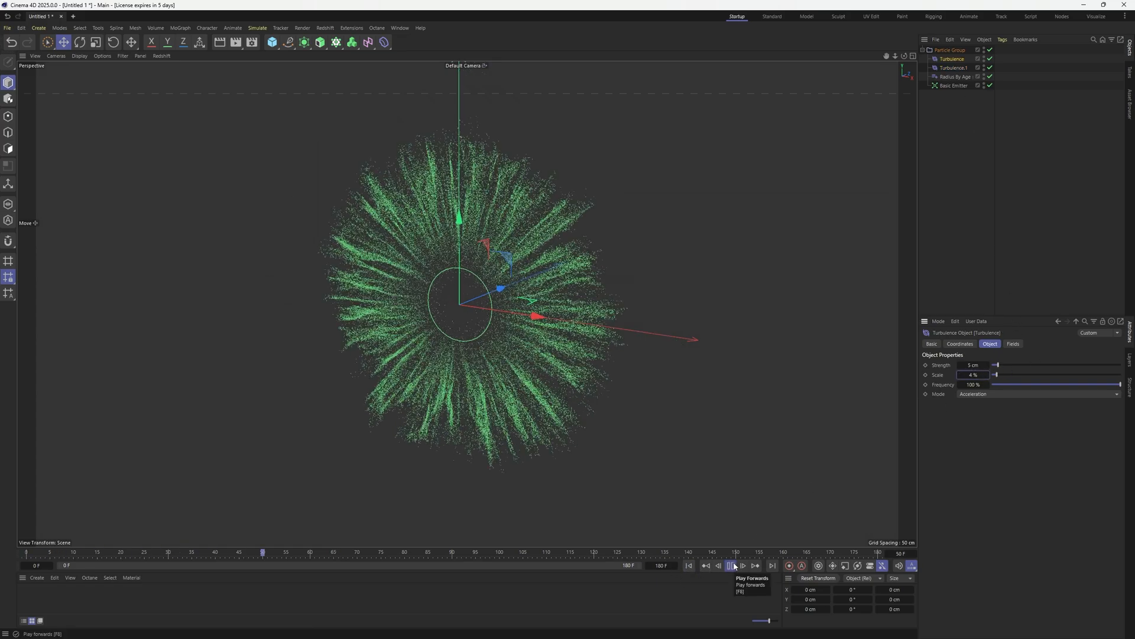
left_click(732, 566)
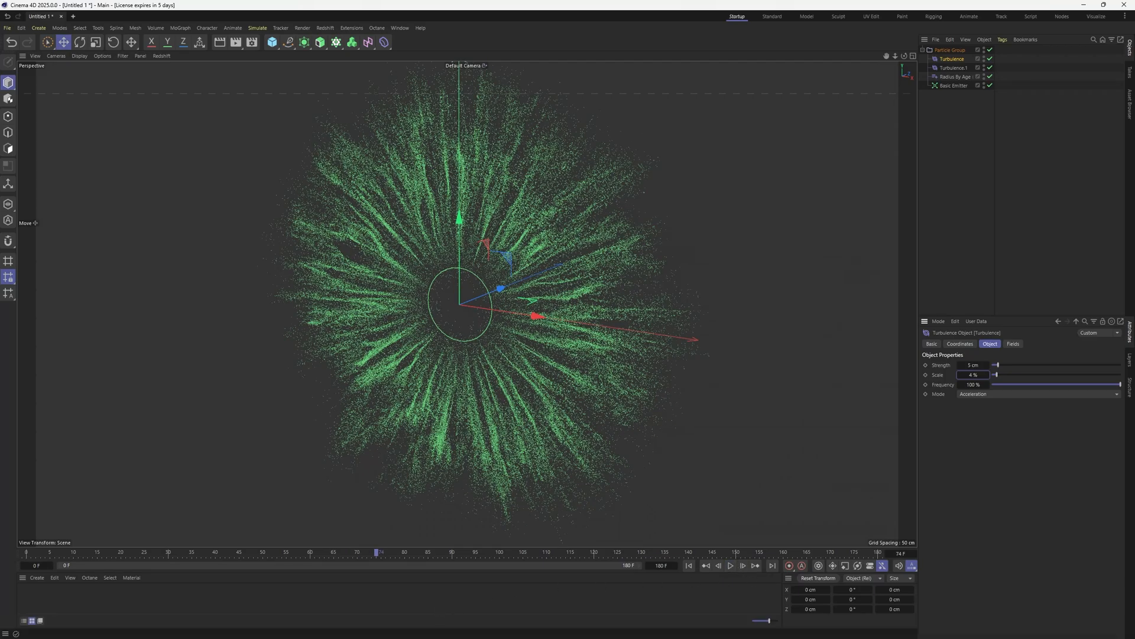
Open the STILLS folder and examine the blue and purple particle burst reference images
mouse_move(431, 628)
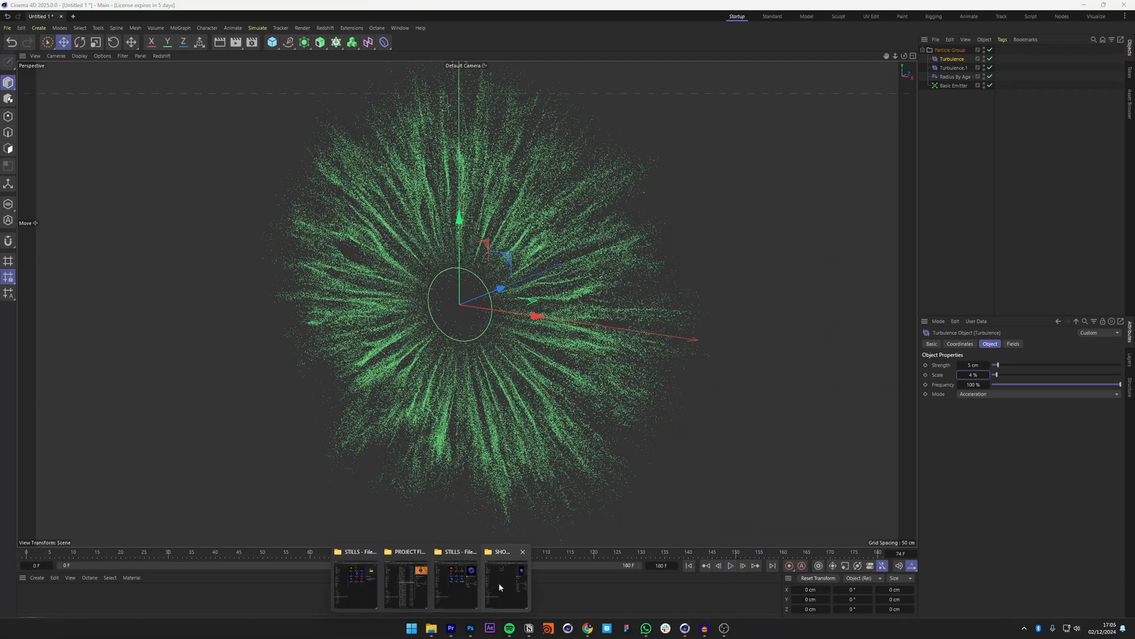
left_click(450, 584)
double_click(537, 255)
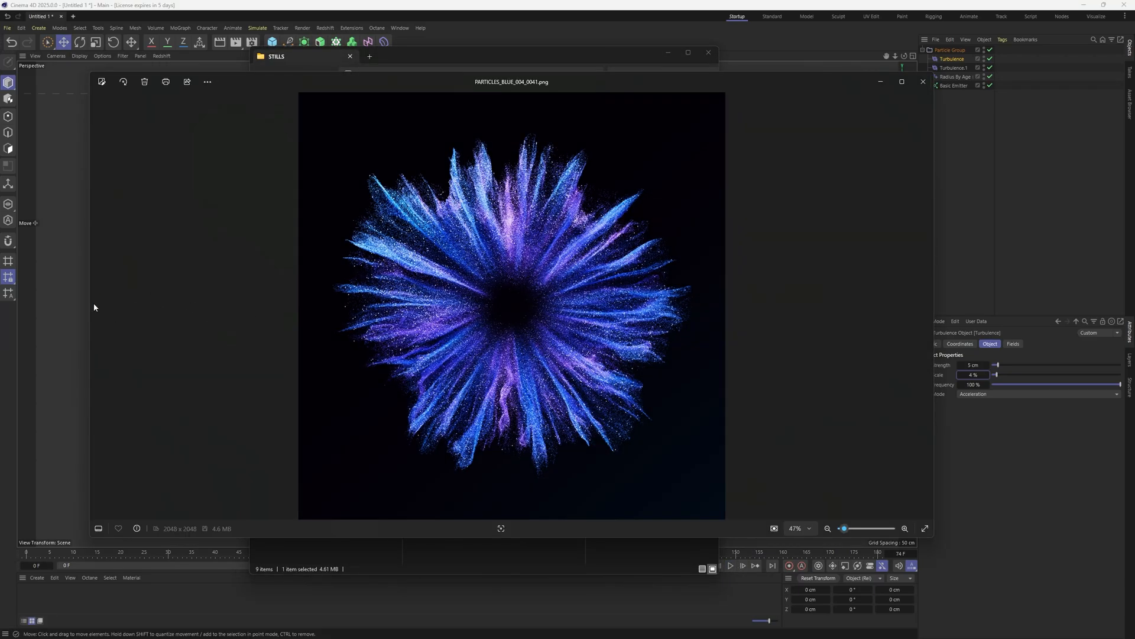
left_click(99, 305)
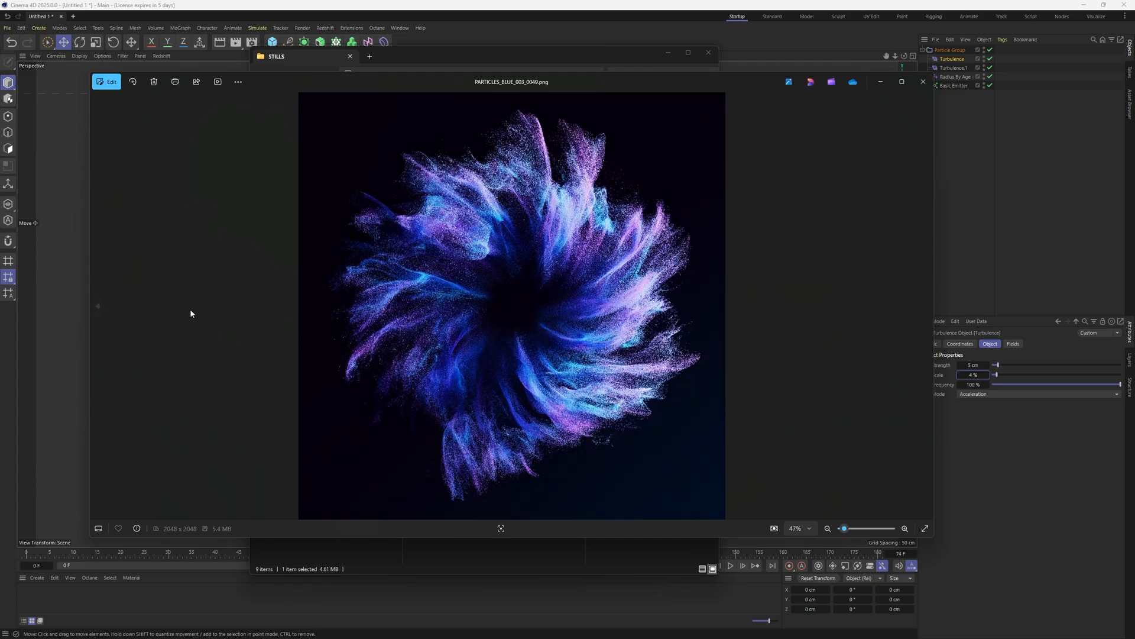
left_click(98, 305)
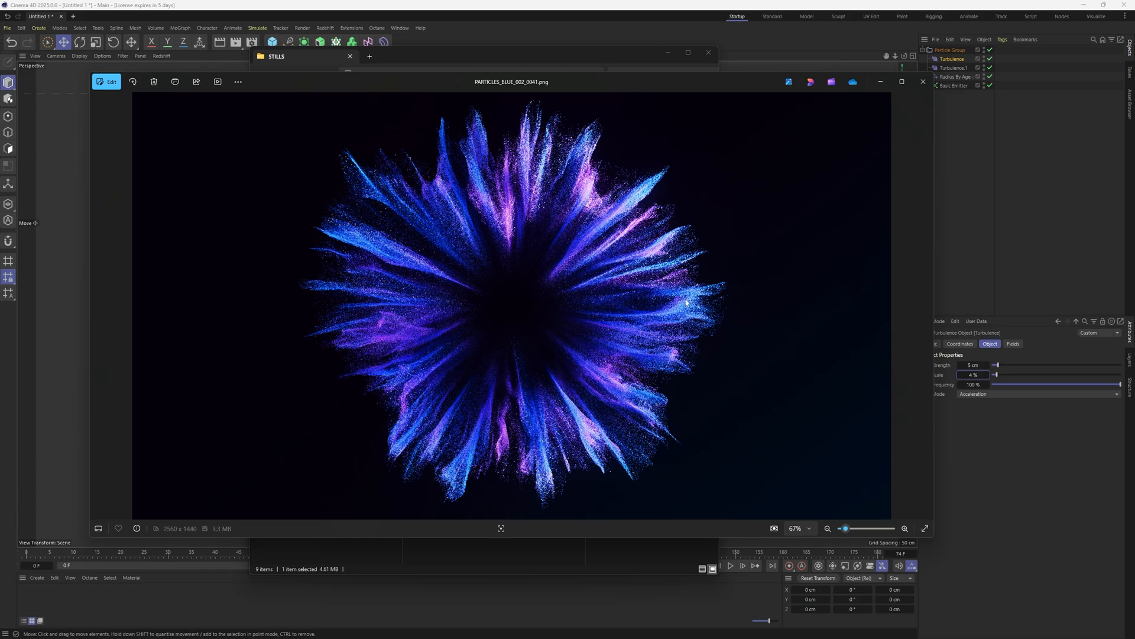
left_click(98, 306)
left_click(98, 306)
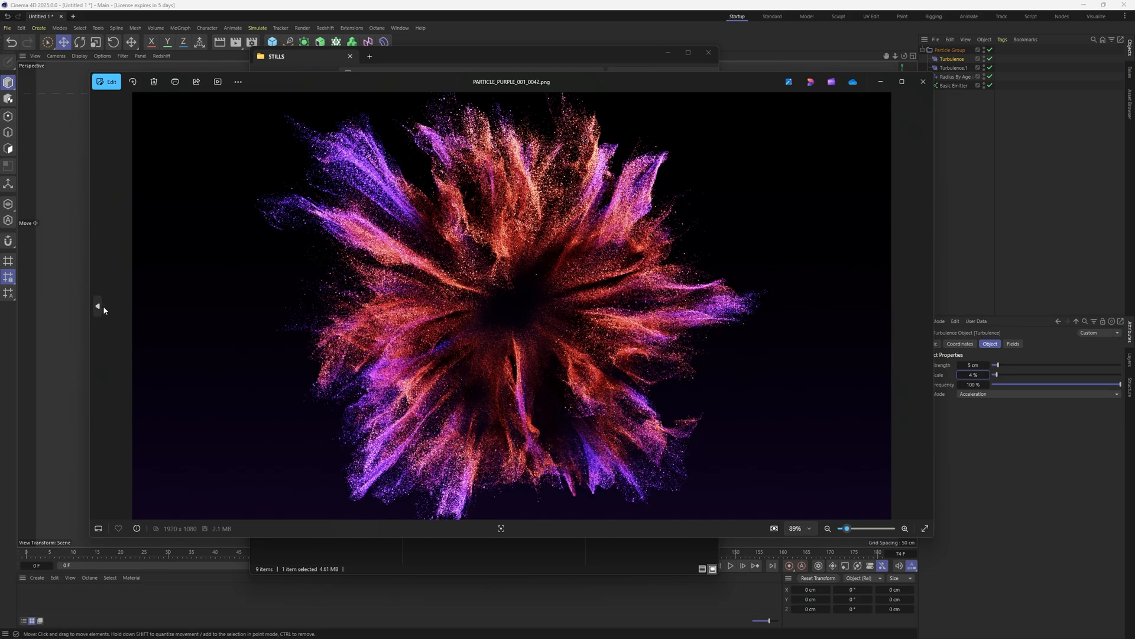
key("alt+F4")
Examine the two gold particle reference images and close the image viewer and the folder
double_click(490, 131)
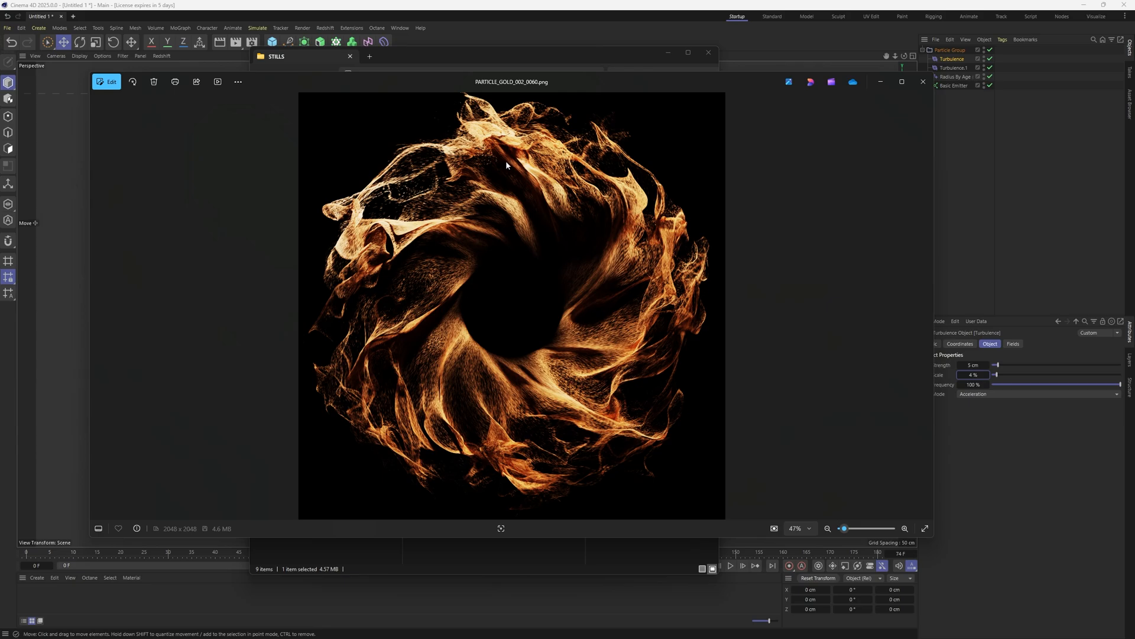
left_click(98, 307)
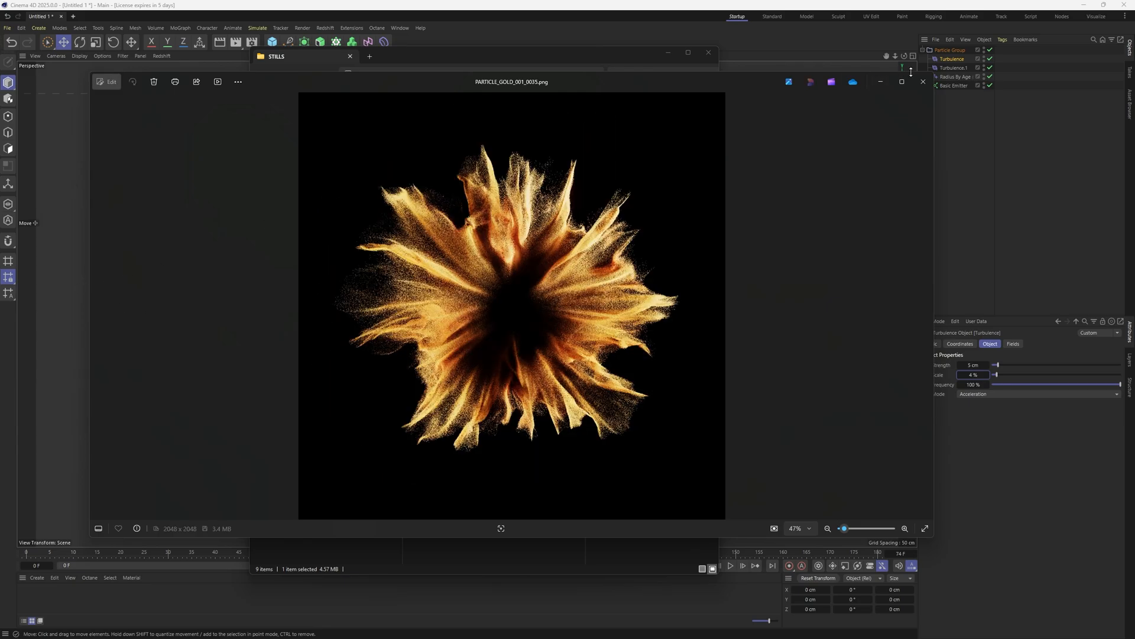
left_click(923, 82)
left_click(709, 52)
Duplicate the second Turbulence force, set the copy's scale to 15% and strength to 3 cm, and replay from the first frame
left_click(945, 151)
left_click_drag(954, 68, 960, 75, "ctrl")
left_click(977, 375)
key("Return")
left_click(977, 365)
type("3")
key("Return")
left_click(690, 565)
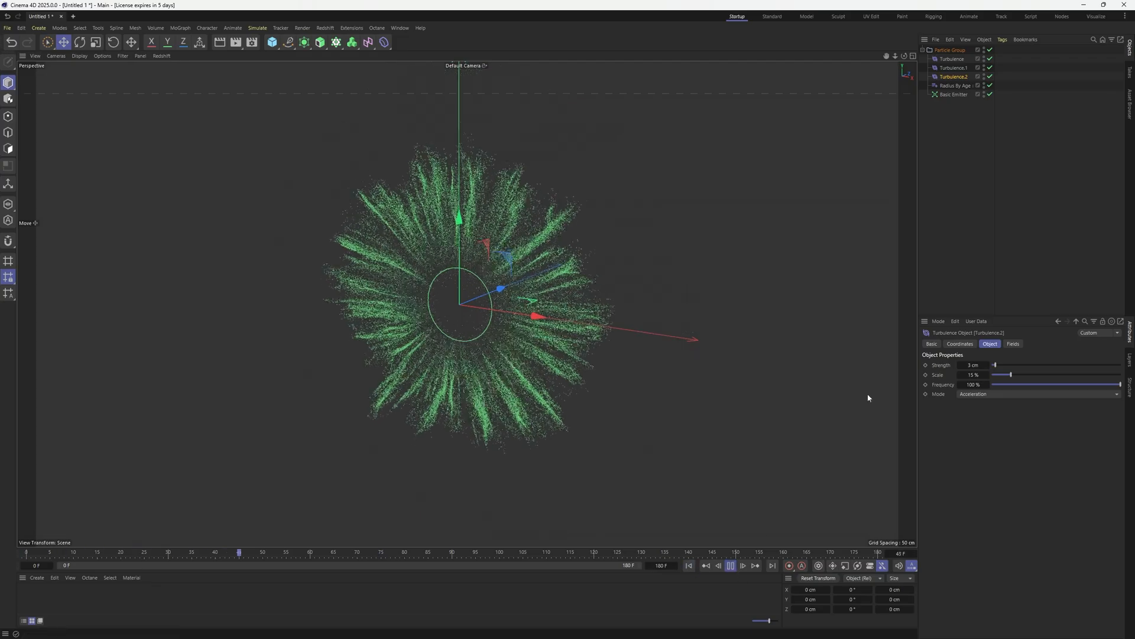
Try a 5 cm strength on the third Turbulence force while the other two are temporarily disabled
left_click(991, 67)
left_click(991, 59)
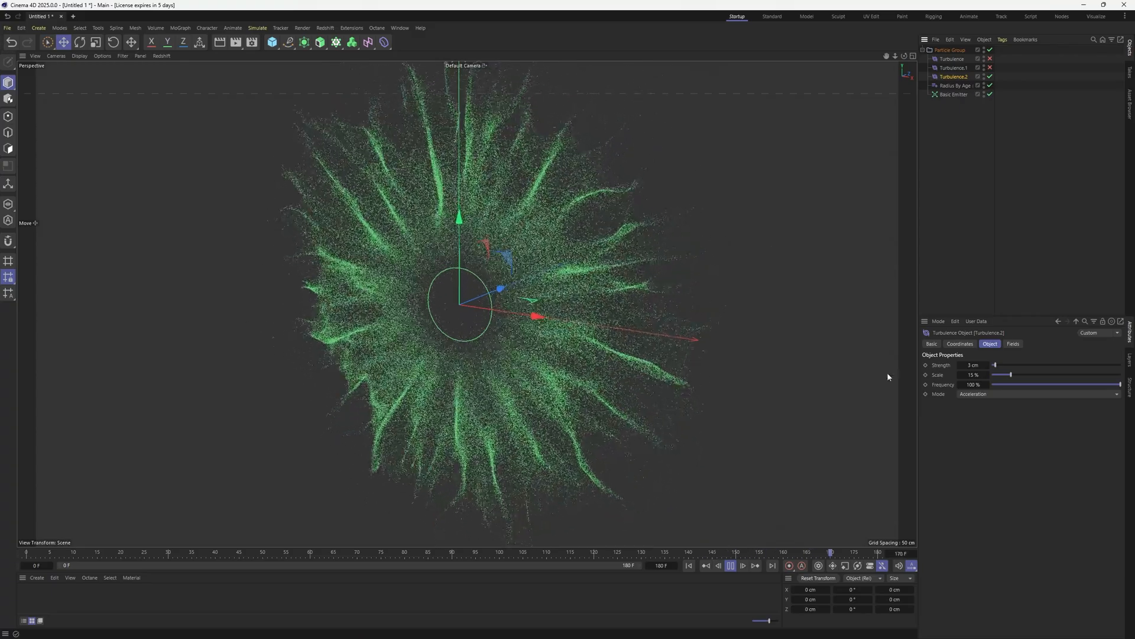
double_click(976, 365)
type("5")
key("Return")
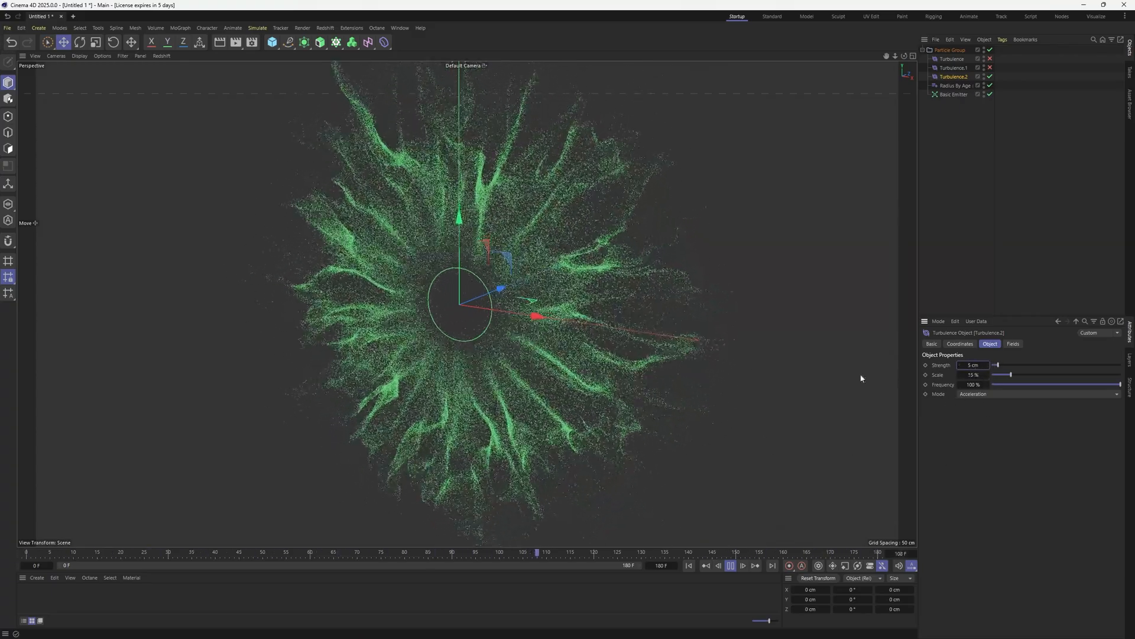
left_click(990, 67)
left_click(990, 59)
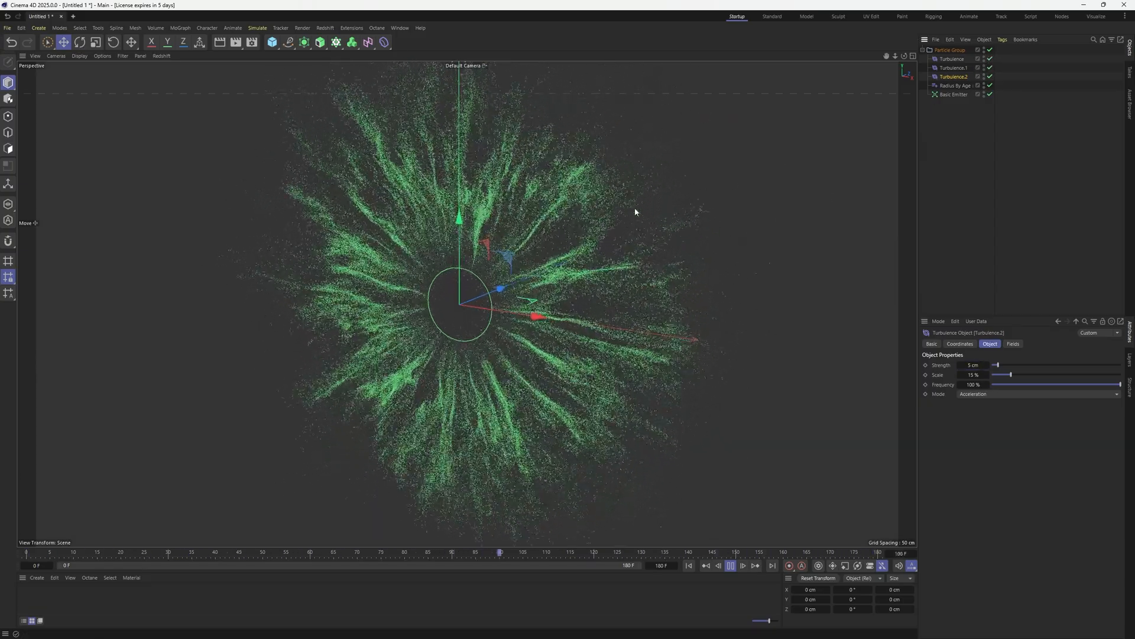
Set the third Turbulence force's strength to 3 cm and its scale to 13%
double_click(973, 365)
type("3")
key("Return")
double_click(976, 377)
type("13")
key("Return")
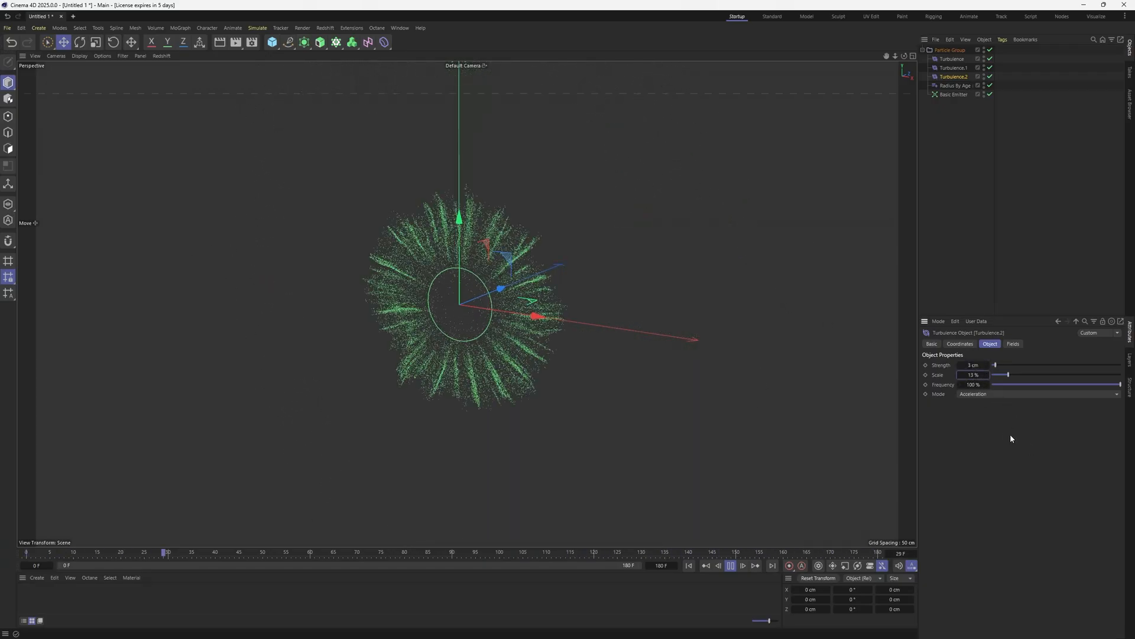
Duplicate the third Turbulence force and set the new copy's scale to 25%
left_click_drag(959, 77, 959, 83, "ctrl")
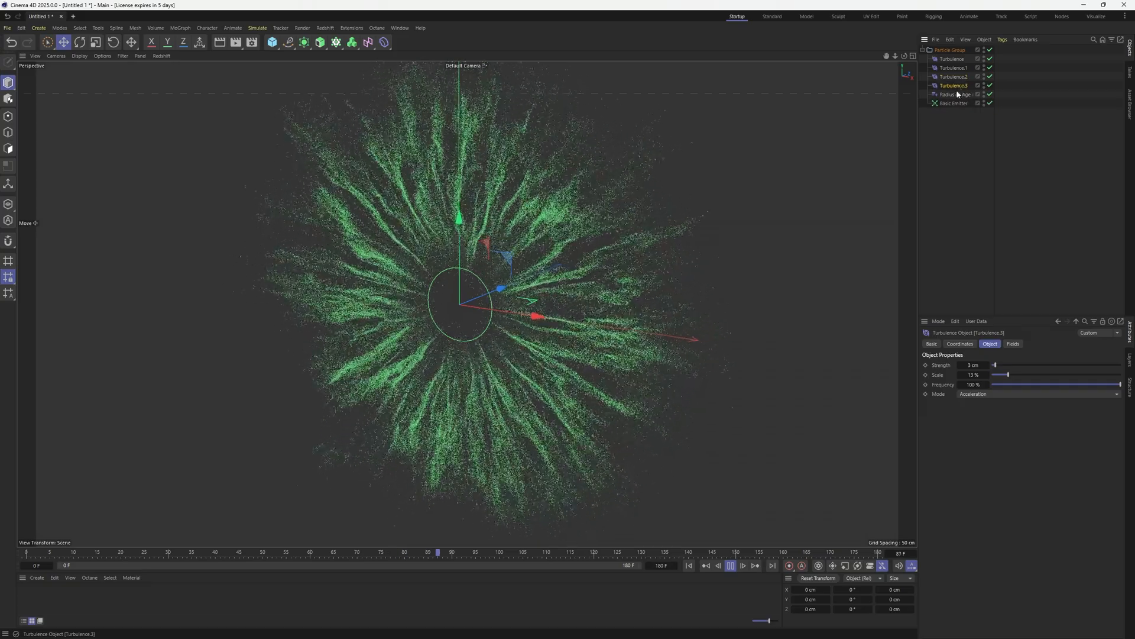
double_click(973, 375)
type("25")
key("Return")
Disable the first three Turbulence forces and try a strength of 14.6 cm on the fourth
left_click_drag(990, 59, 990, 77)
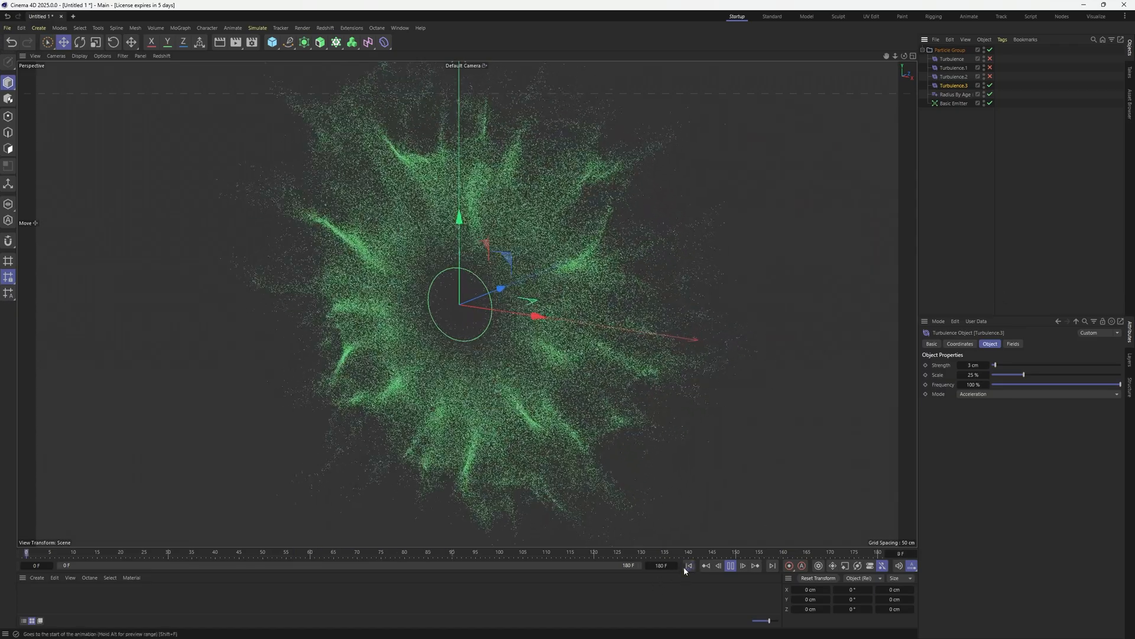
double_click(973, 365)
left_click_drag(995, 365, 1010, 366)
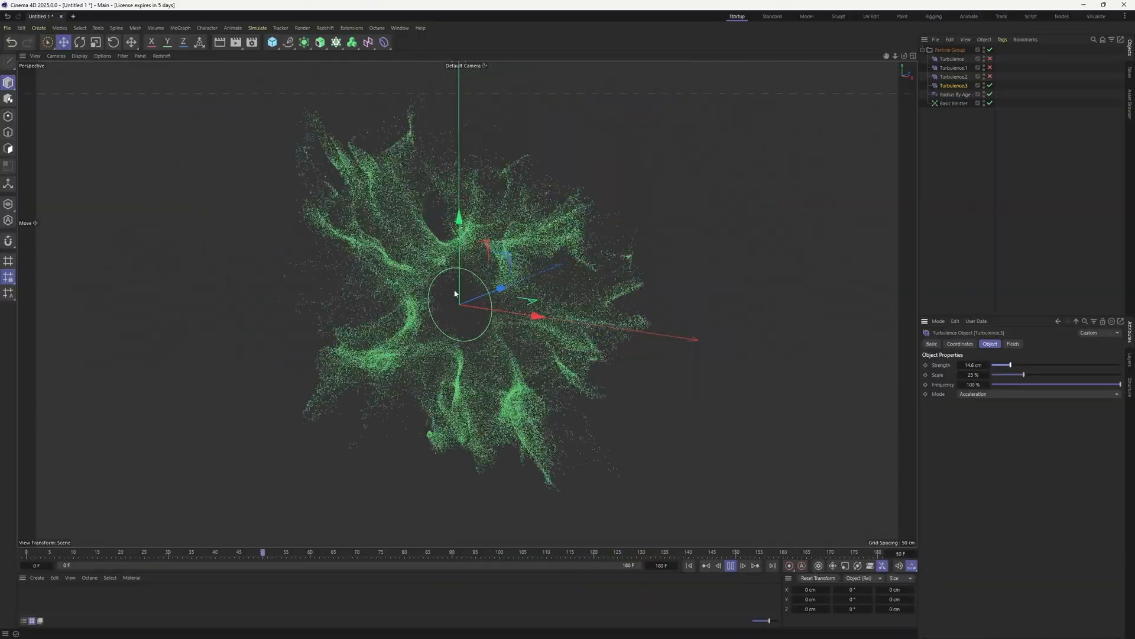
Try a higher particle speed on the Basic Emitter and undo the change
left_click(954, 103)
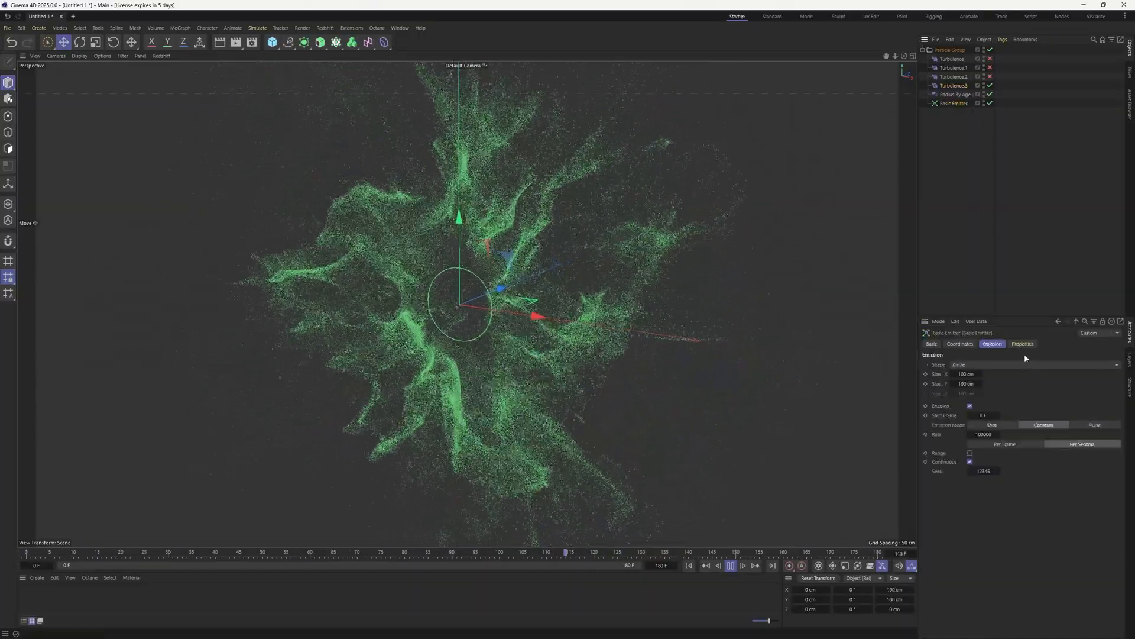
left_click(1023, 343)
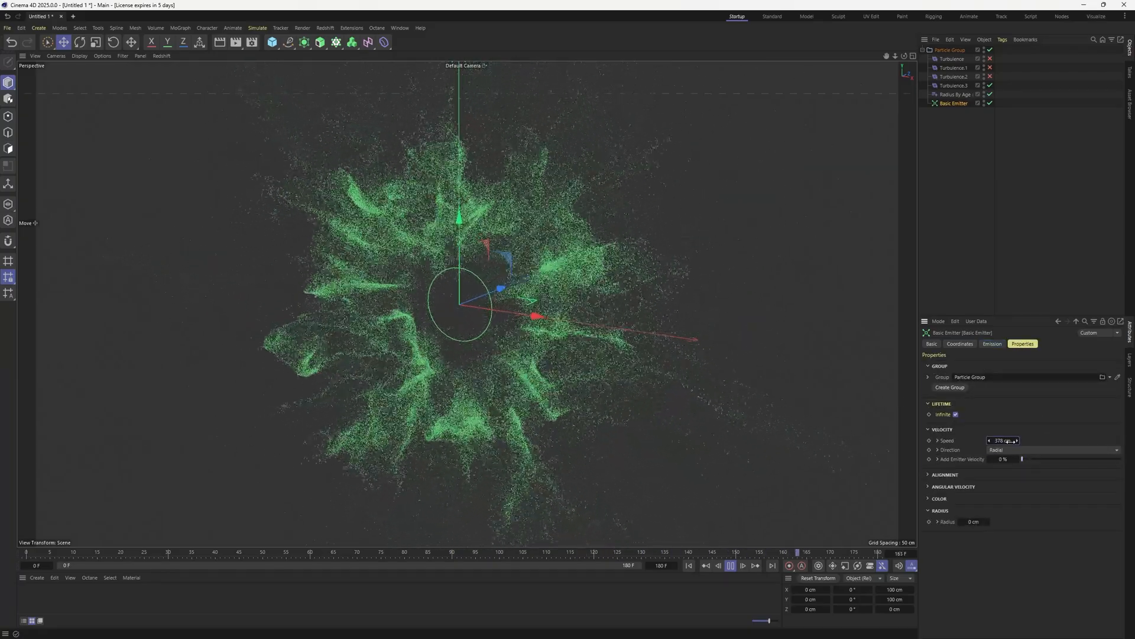
left_click_drag(1011, 441, 1009, 441)
key("ctrl+z")
key("ctrl+z")
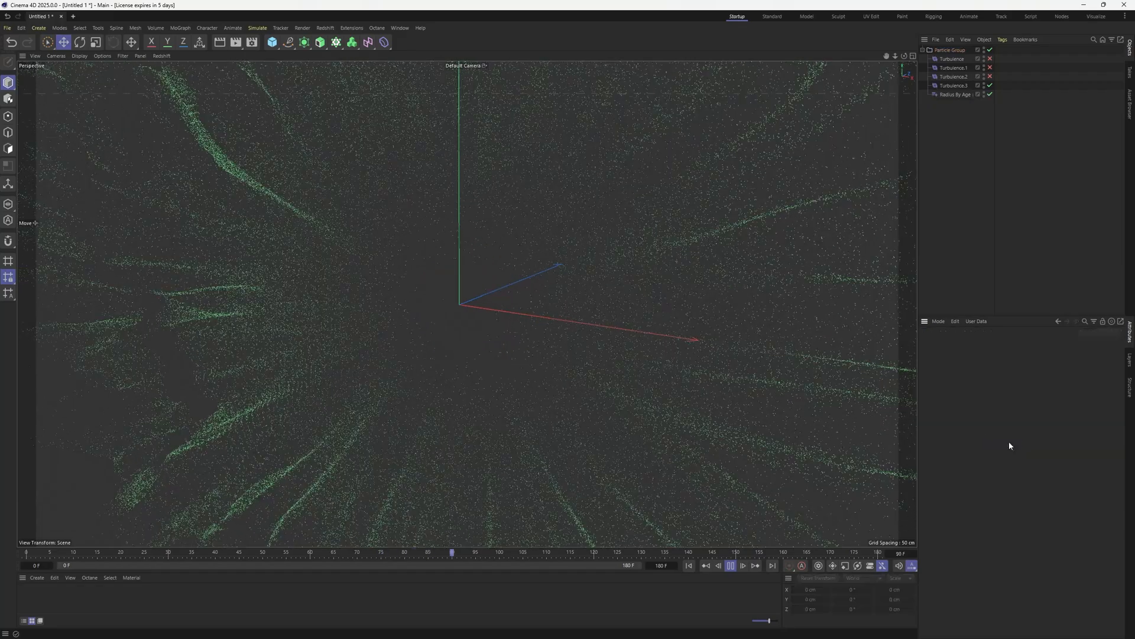
key("ctrl+y")
Replay the simulation briefly and check the settings of the fourth Turbulence, the emitter and the second Turbulence
left_click(953, 85)
left_click(732, 566)
left_click(732, 567)
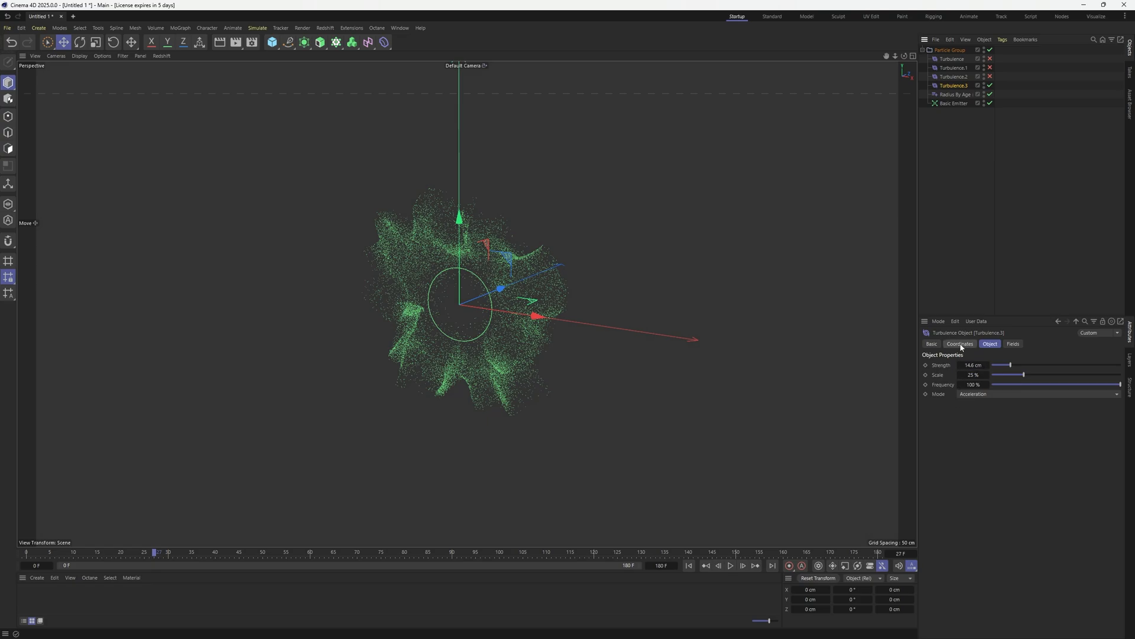
left_click(953, 103)
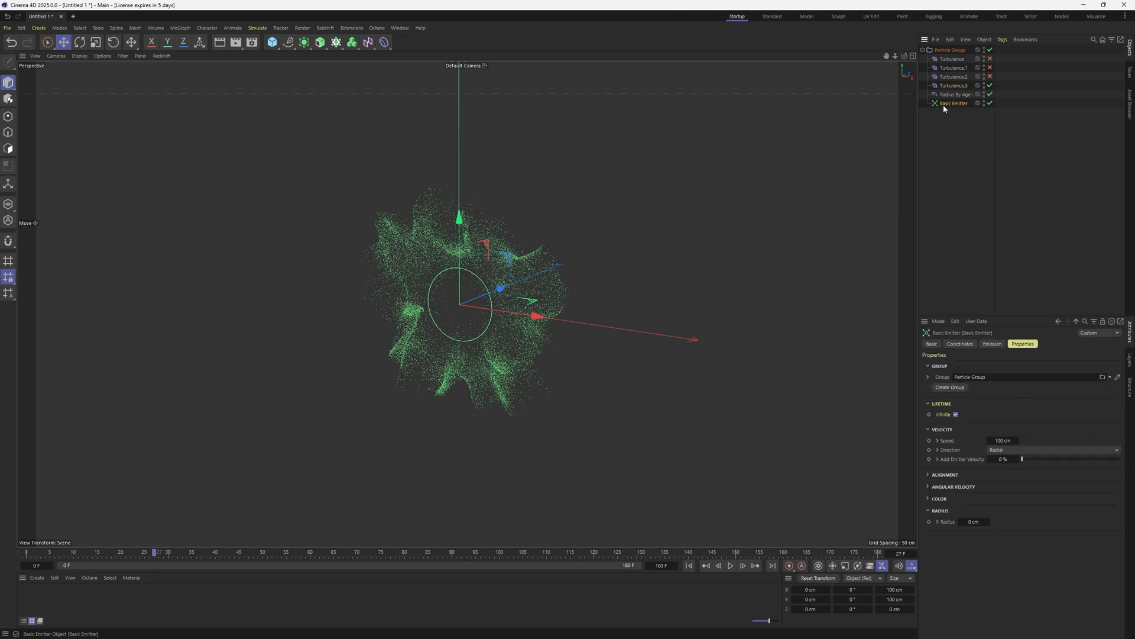
left_click(953, 68)
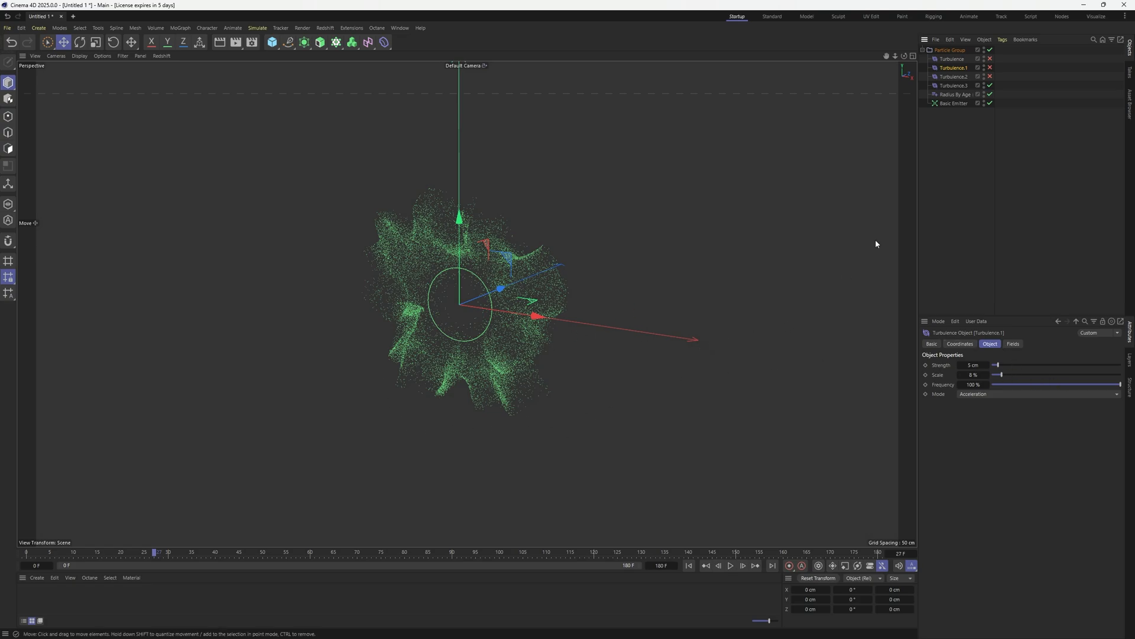
Set the fourth Turbulence to 2.9 cm strength and 21.06% scale, and replay with the other three Turbulence forces re-enabled
left_click(953, 85)
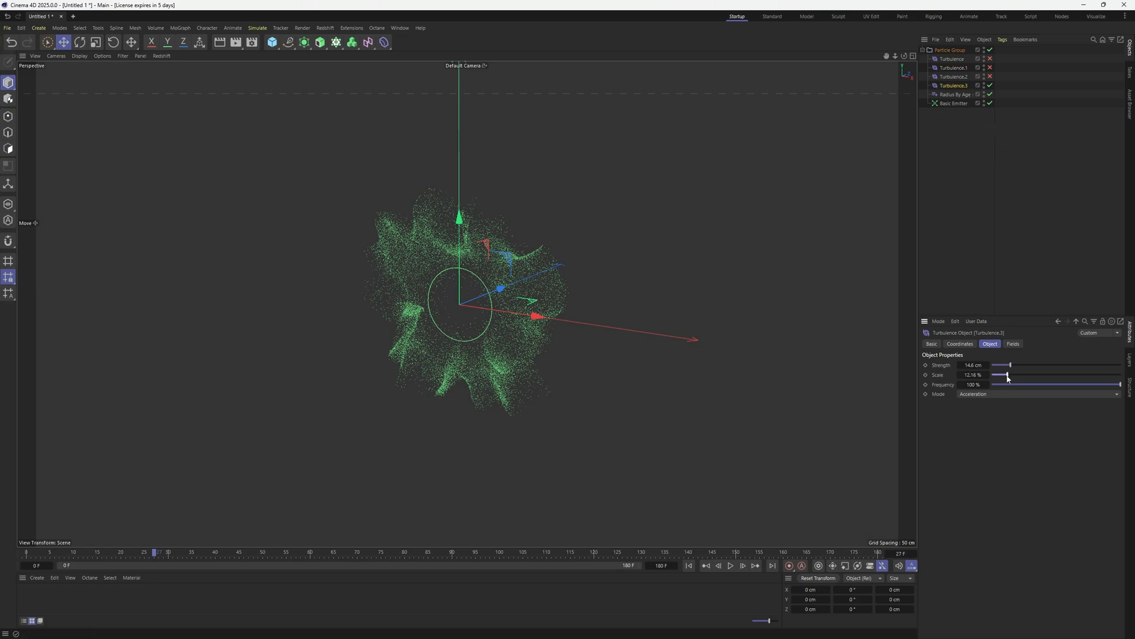
left_click_drag(1009, 366, 996, 365)
left_click_drag(990, 76, 990, 59)
left_click(689, 565)
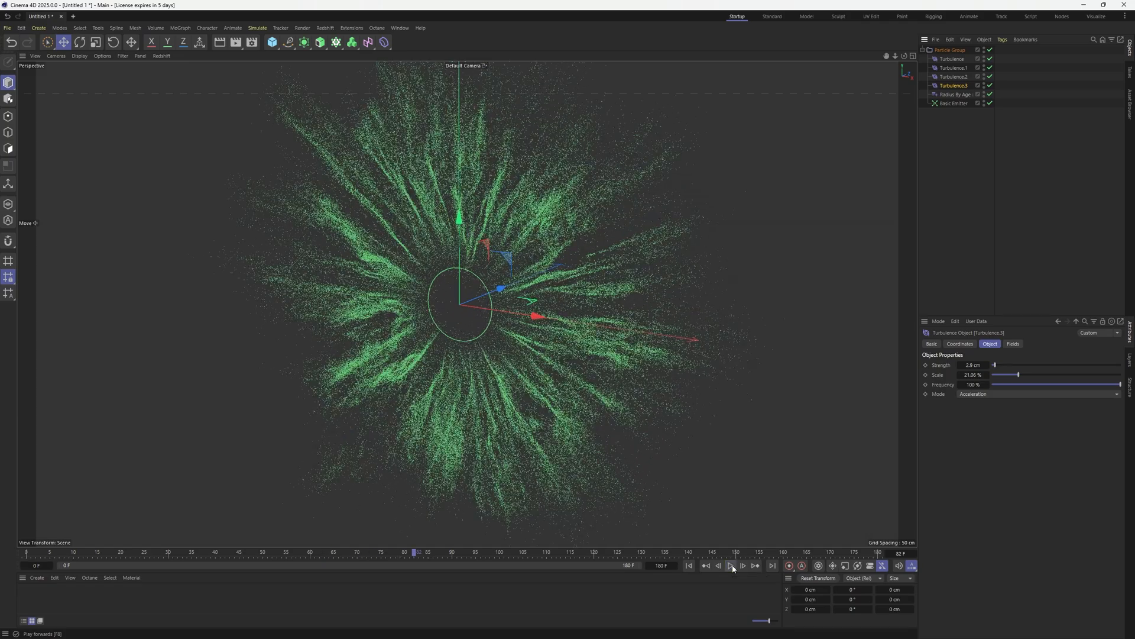
left_click(731, 566)
Set the Basic Emitter's rate to 1000000 per second and replay from the first frame to inspect the denser burst head-on
left_click(953, 103)
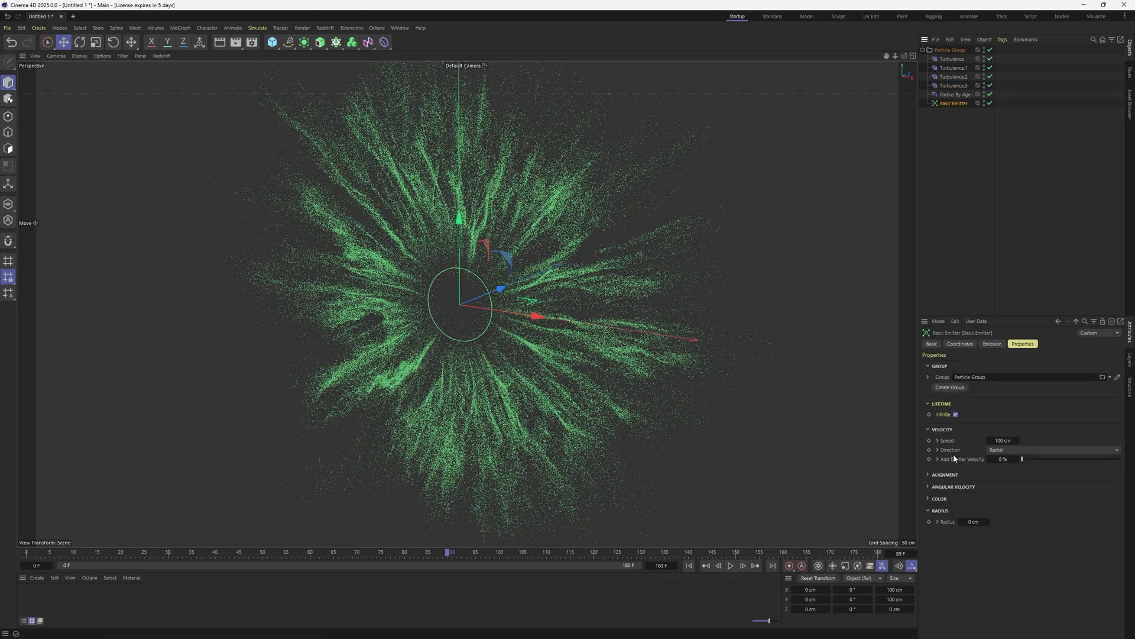
left_click(992, 343)
double_click(984, 434)
type("1000000")
left_click(689, 566)
left_click(732, 566)
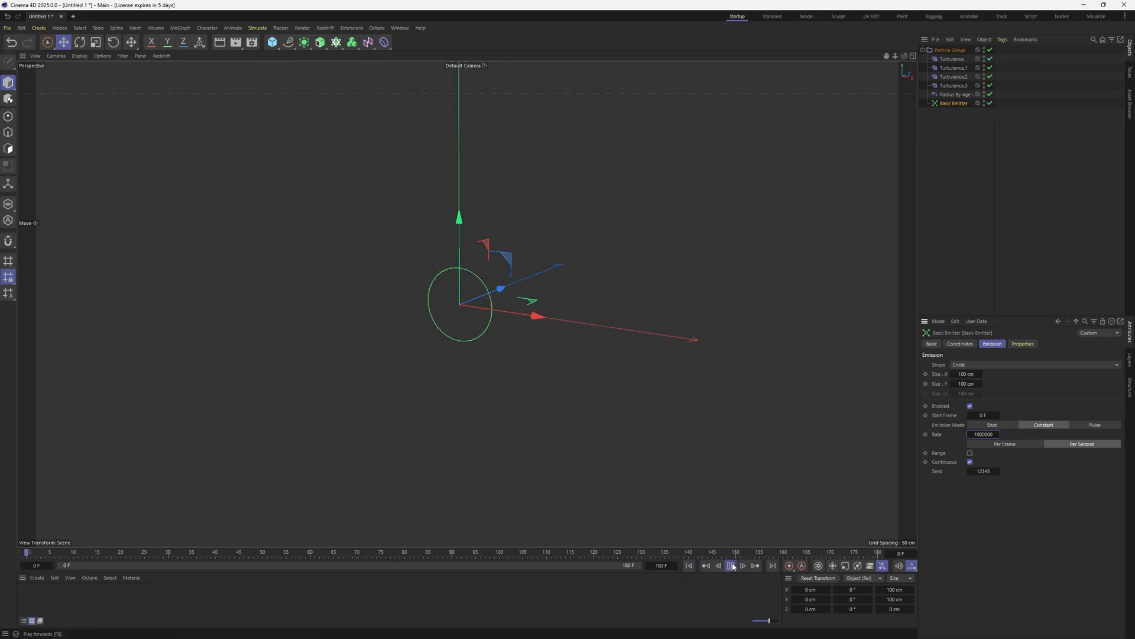
left_click(732, 566)
mouse_move(474, 308)
left_mouse_down("alt")
mouse_move(484, 306)
mouse_move(474, 300)
left_mouse_up("alt")
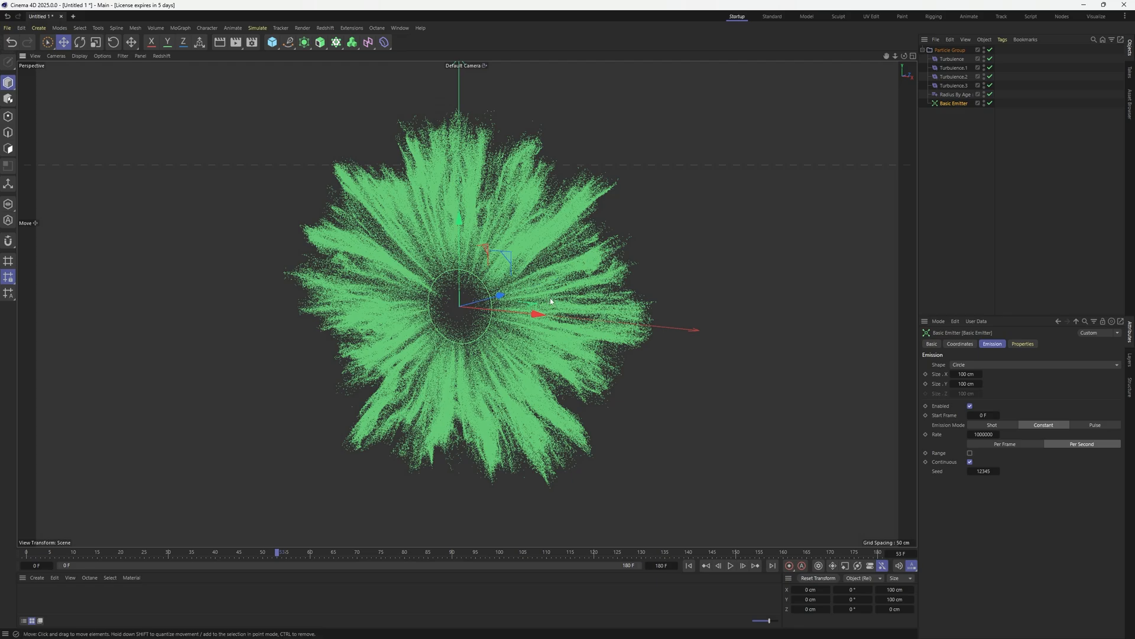
left_click_drag(536, 309, 505, 295, "alt")
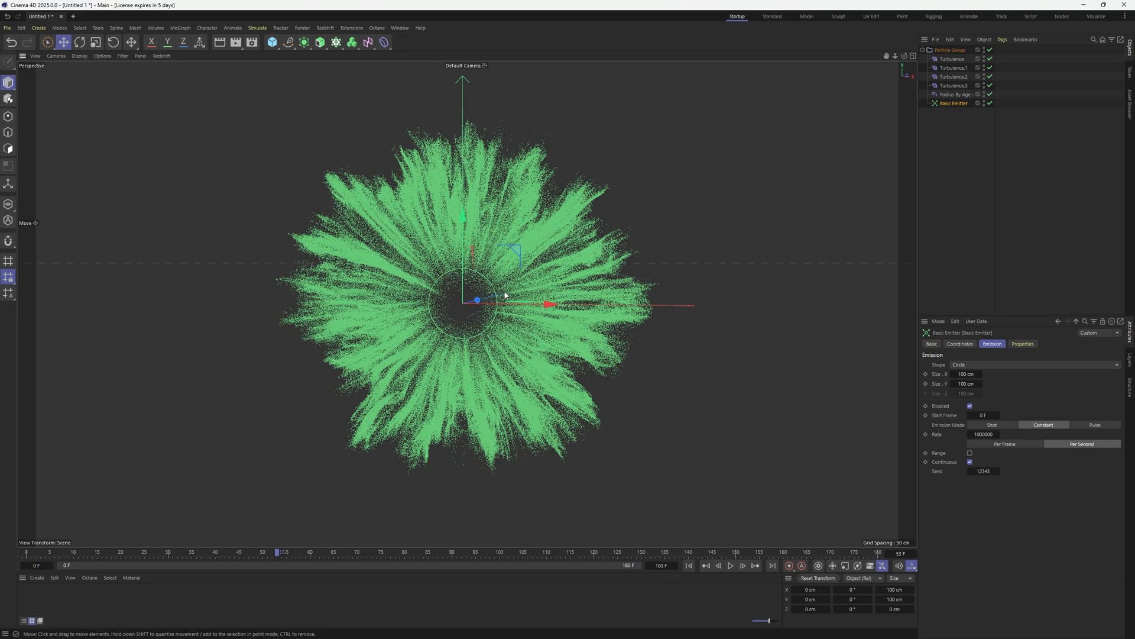
Add a Color Mapper modifier to the particle group above Radius By Age and replay from the first frame
left_click(1032, 225)
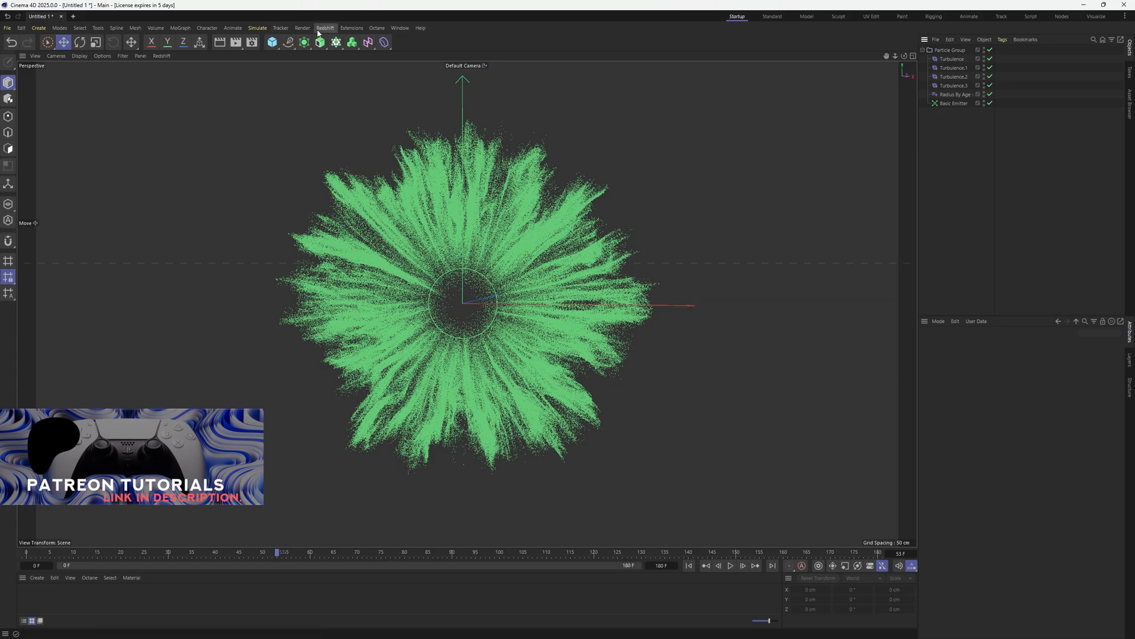
left_click(256, 27)
mouse_move(272, 168)
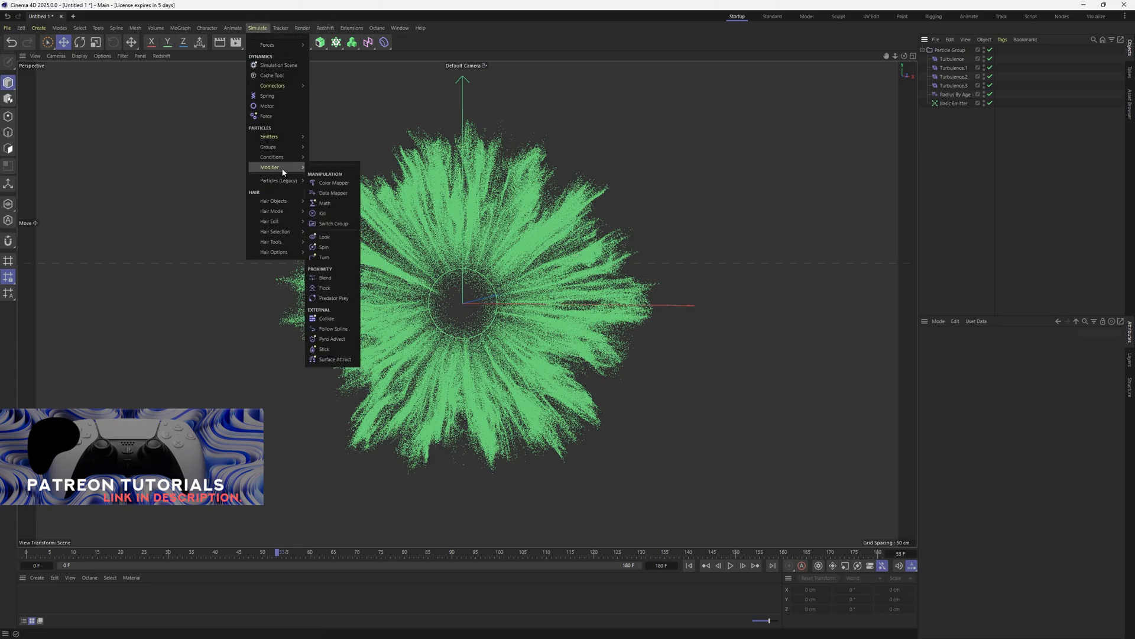
left_click(334, 183)
left_click_drag(953, 52, 958, 98)
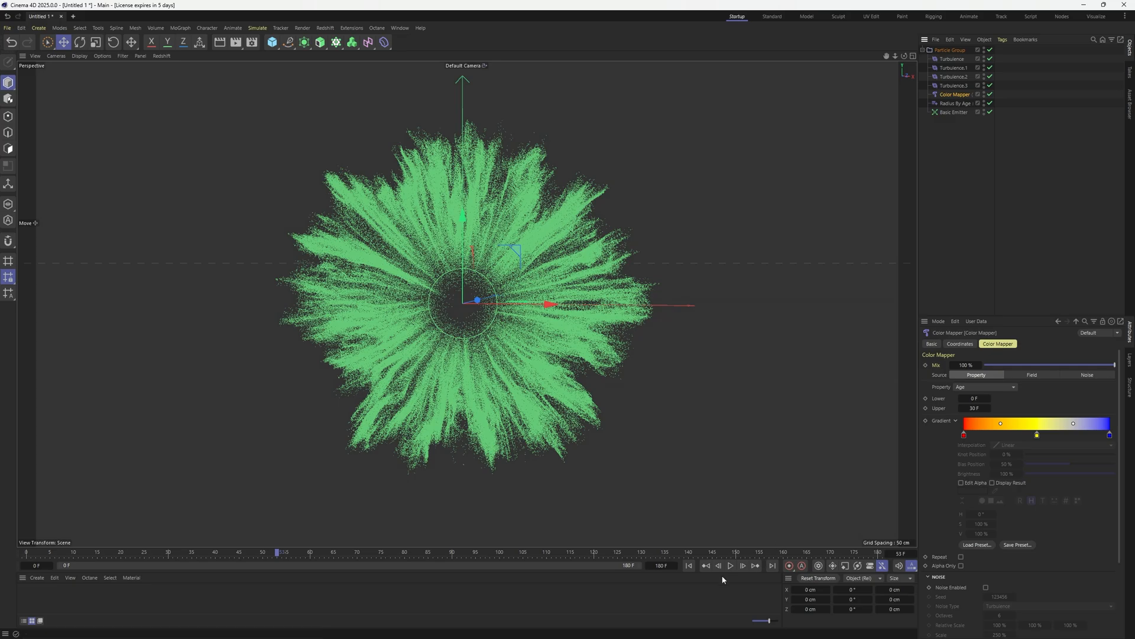
left_click(689, 566)
left_click(732, 566)
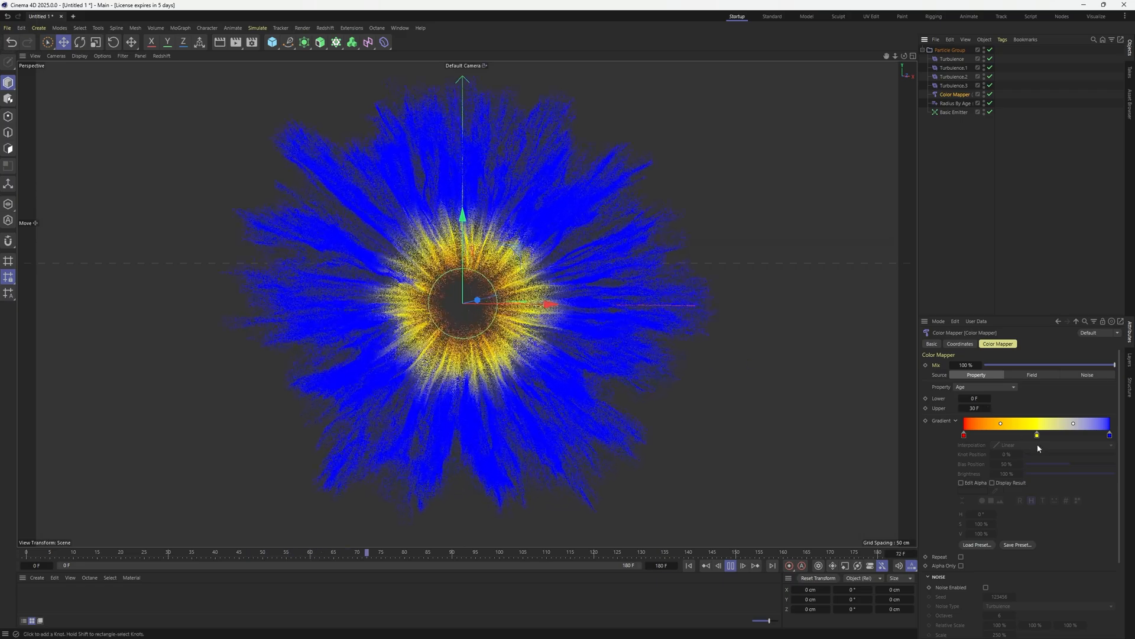
Change the Color Mapper gradient's red starting knot to light pink with hue 288°, saturation 41% and value 100%
double_click(964, 435)
left_click(1000, 453)
left_click(949, 463)
left_click(978, 489)
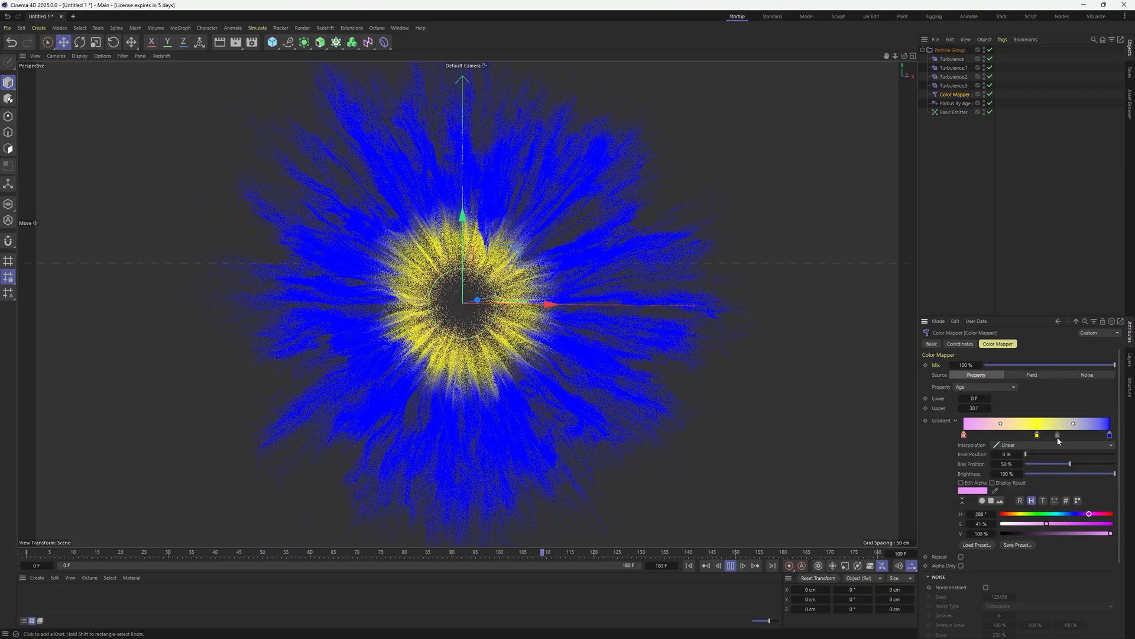
Remove the yellow middle knot from the Color Mapper gradient and set the Upper age to 80 F
left_click(1036, 434)
key("Delete")
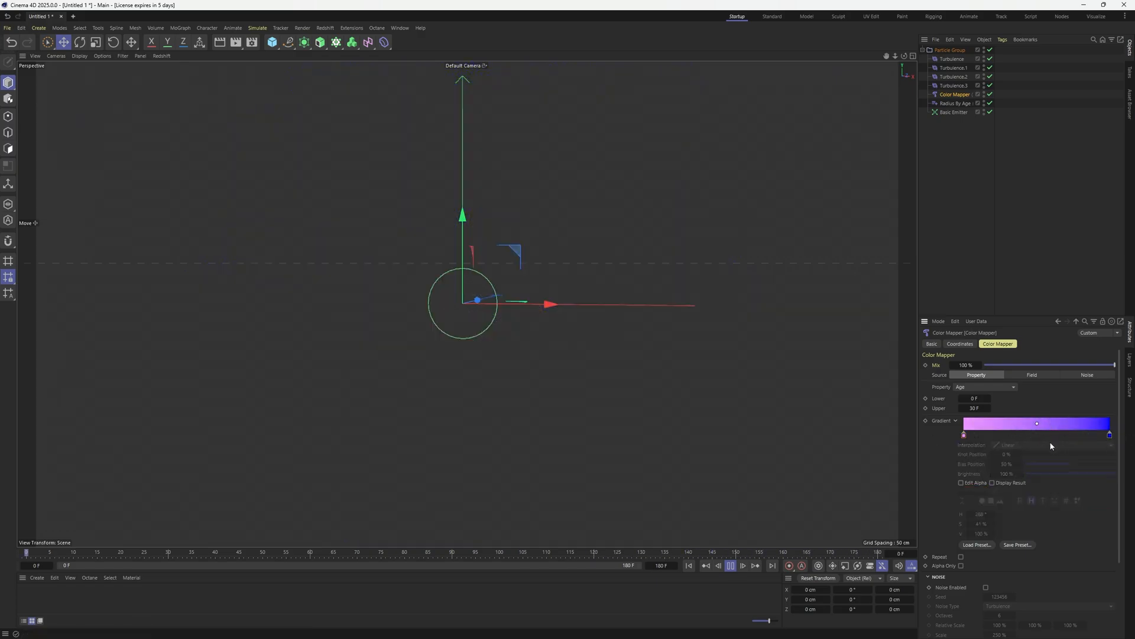
mouse_move(965, 435)
left_mouse_down()
mouse_move(1060, 436)
mouse_move(947, 431)
left_mouse_up()
left_click_drag(1060, 435, 945, 442)
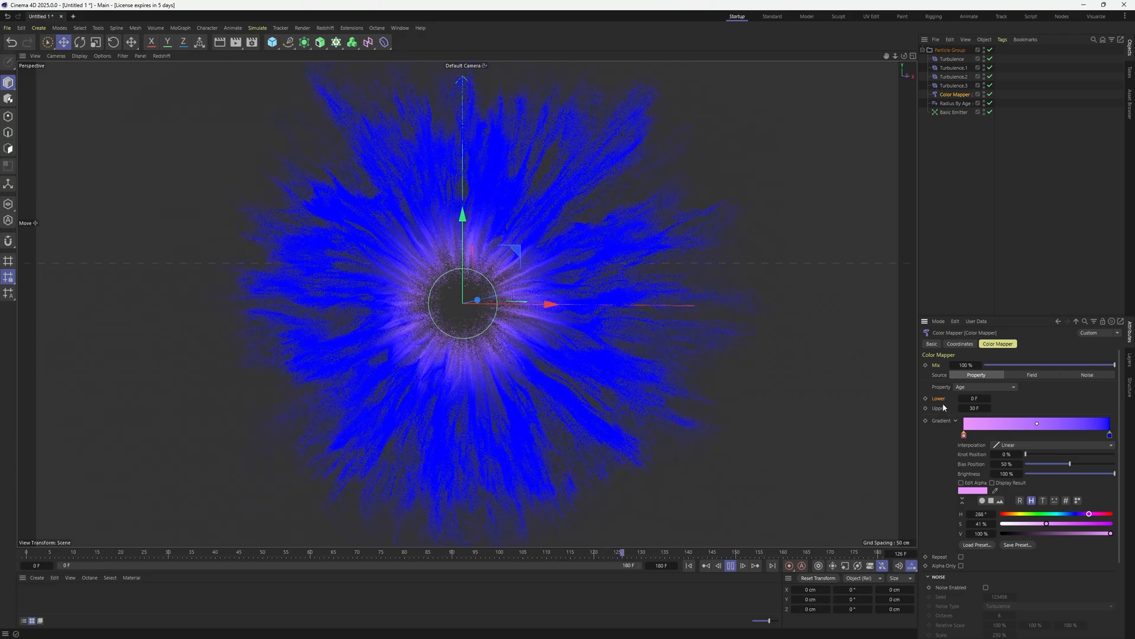
left_click_drag(973, 408, 1000, 408)
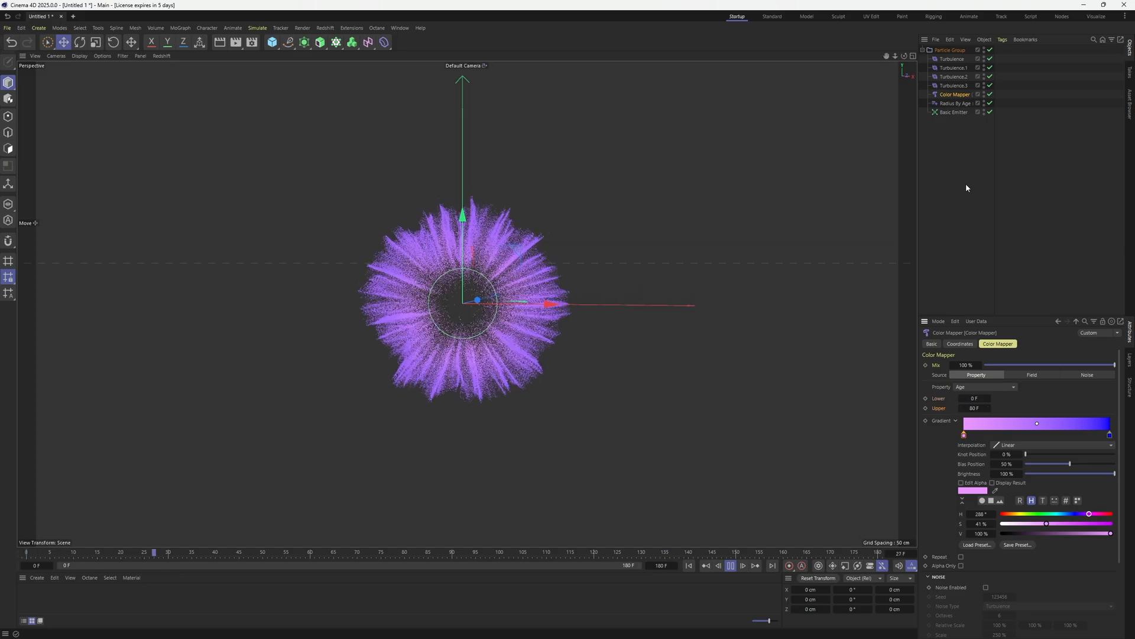
Set the Color Mapper's Upper age to 90 F and replay the burst from the first frame
left_click(955, 103)
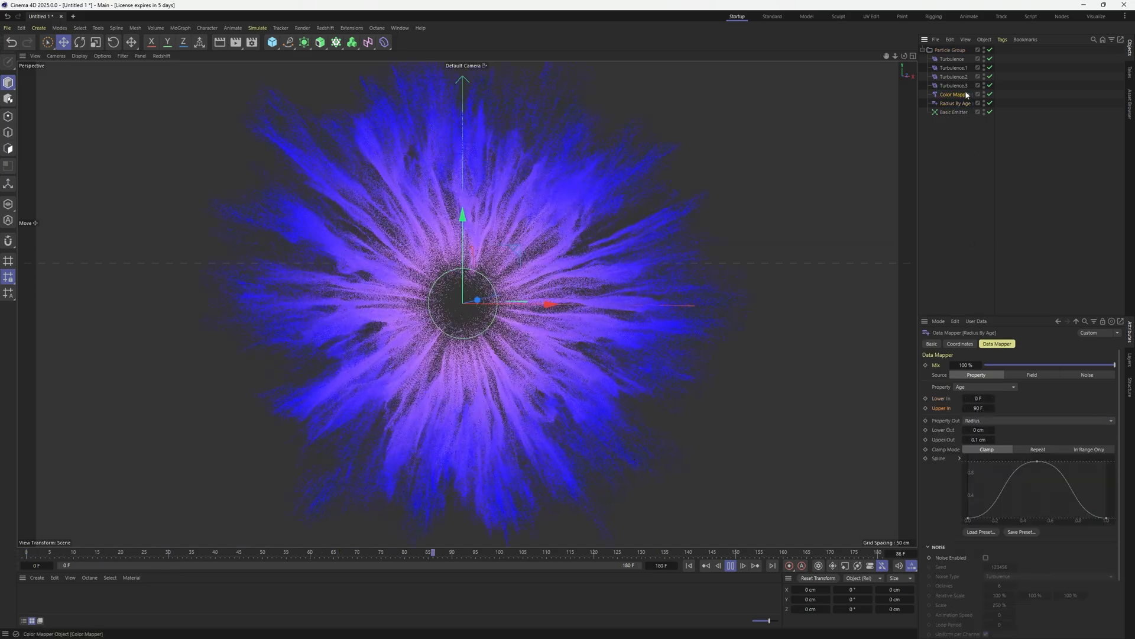
left_click(955, 94)
type("90")
key("Return")
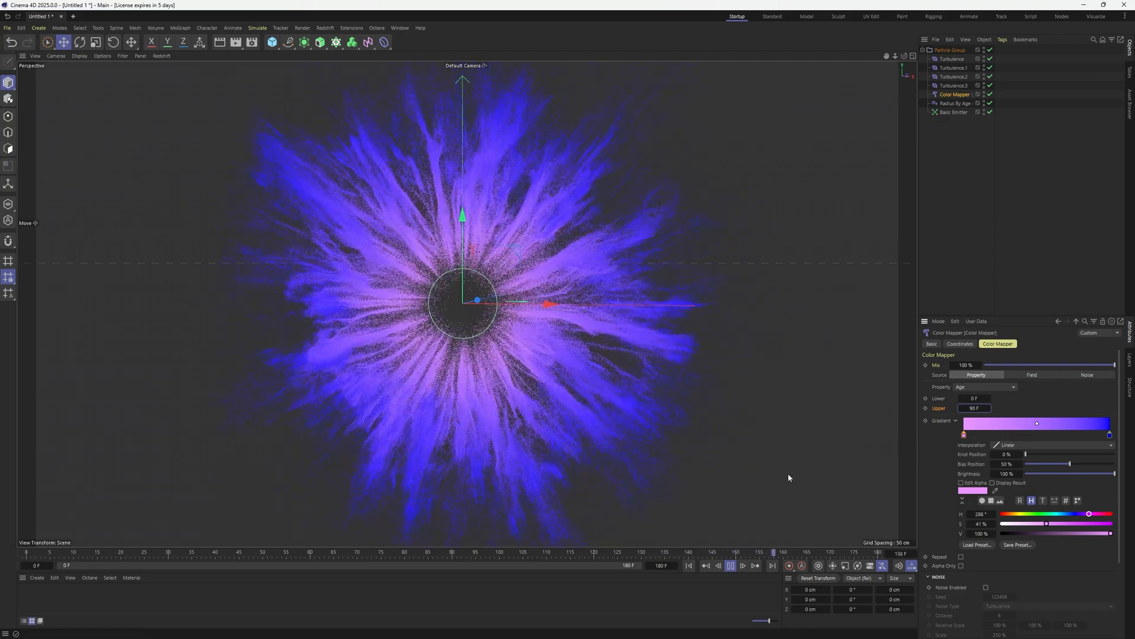
left_click(690, 566)
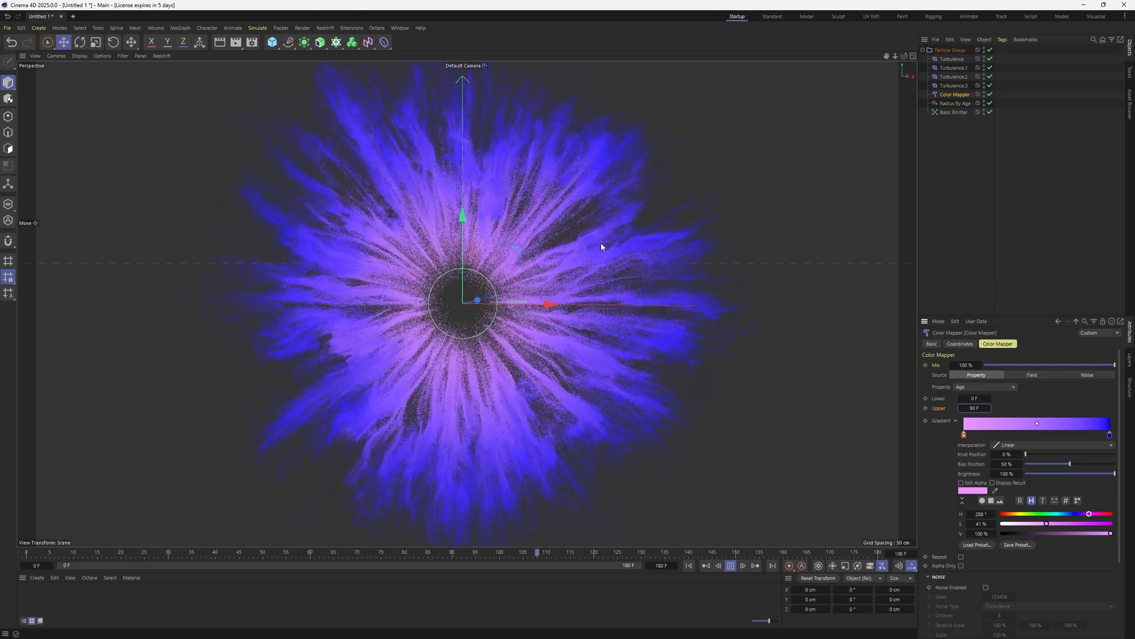
left_click(1064, 225)
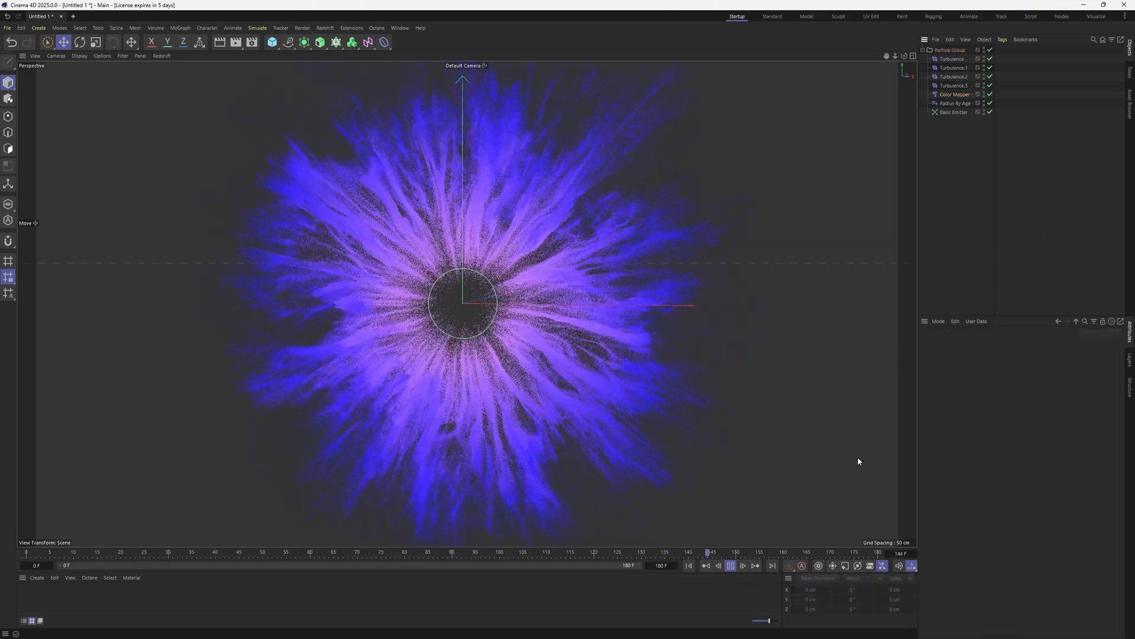
left_click(731, 566)
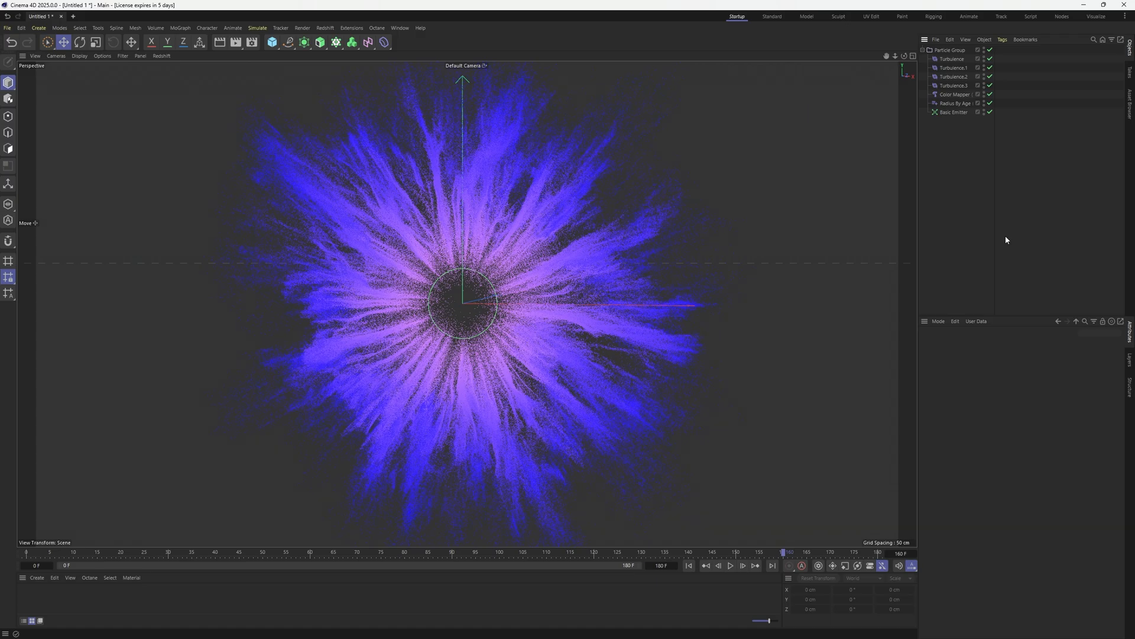
Set the project's particle simulation substeps to 3 and replay the burst from the first frame
left_click(1005, 235)
left_click(1078, 344)
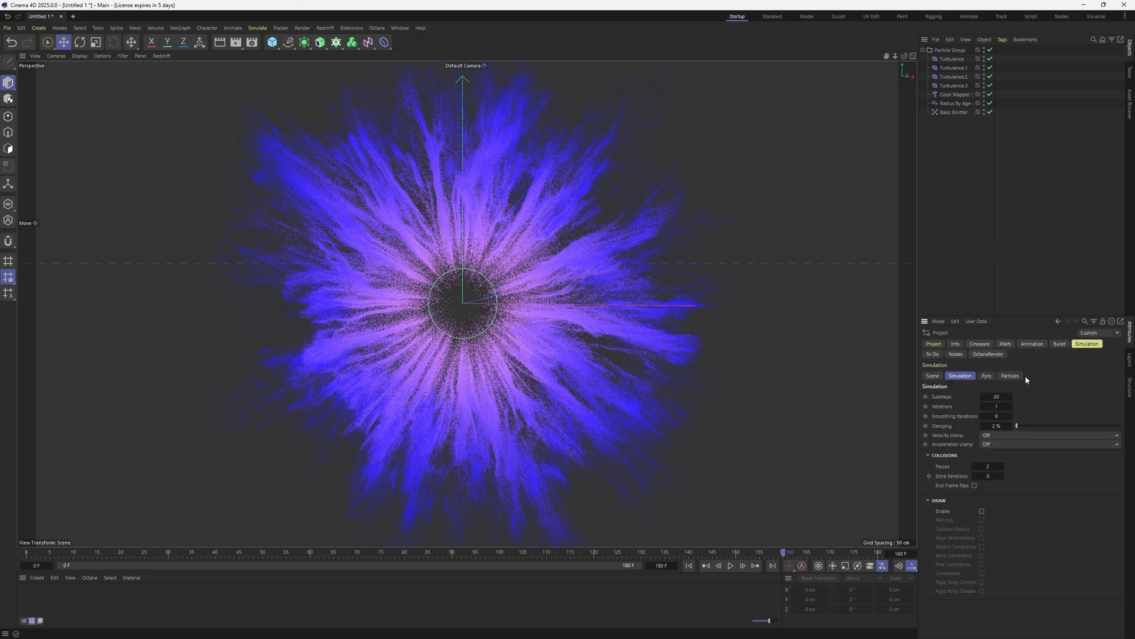
left_click(1014, 376)
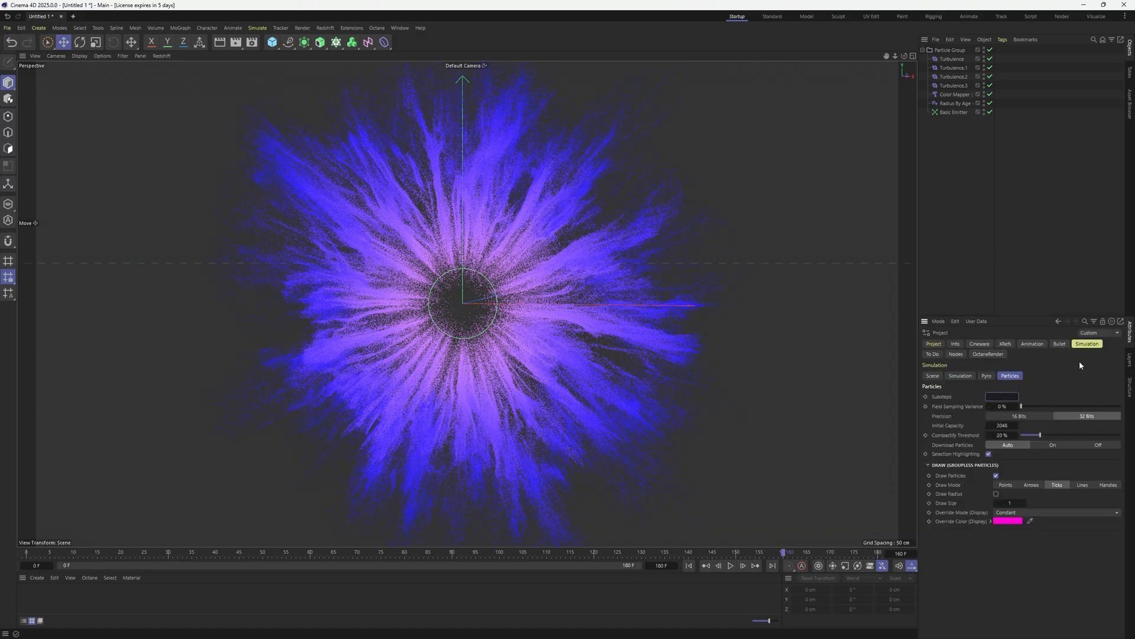
type("3")
key("Return")
left_click(689, 565)
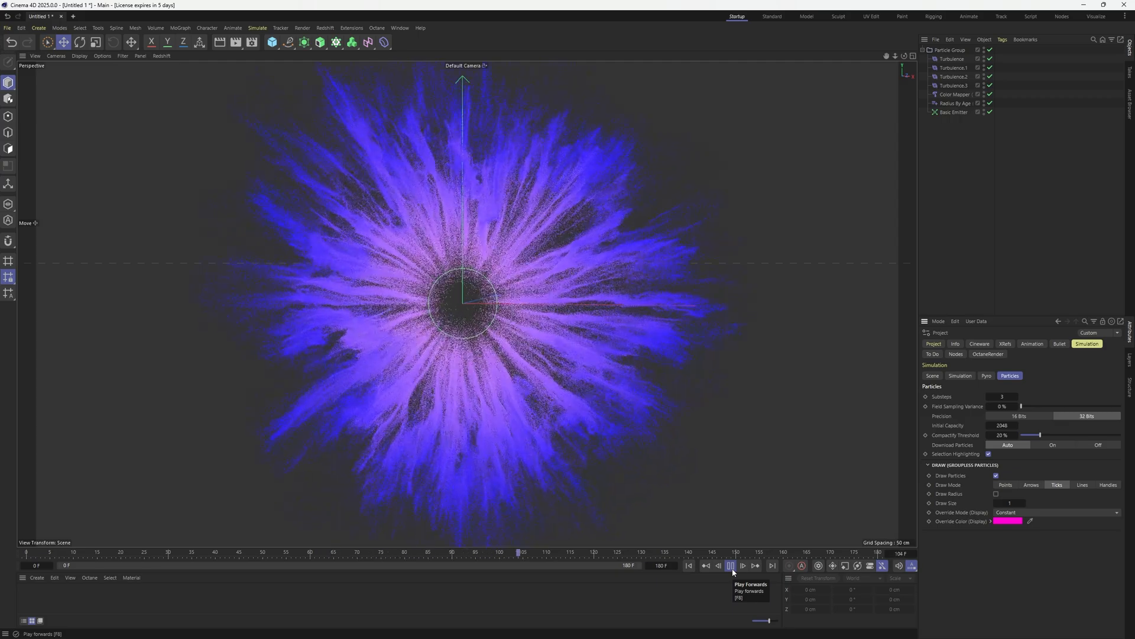
left_click(731, 567)
Set the Basic Emitter's rate to 700000 per second and replay from the first frame
left_click(952, 113)
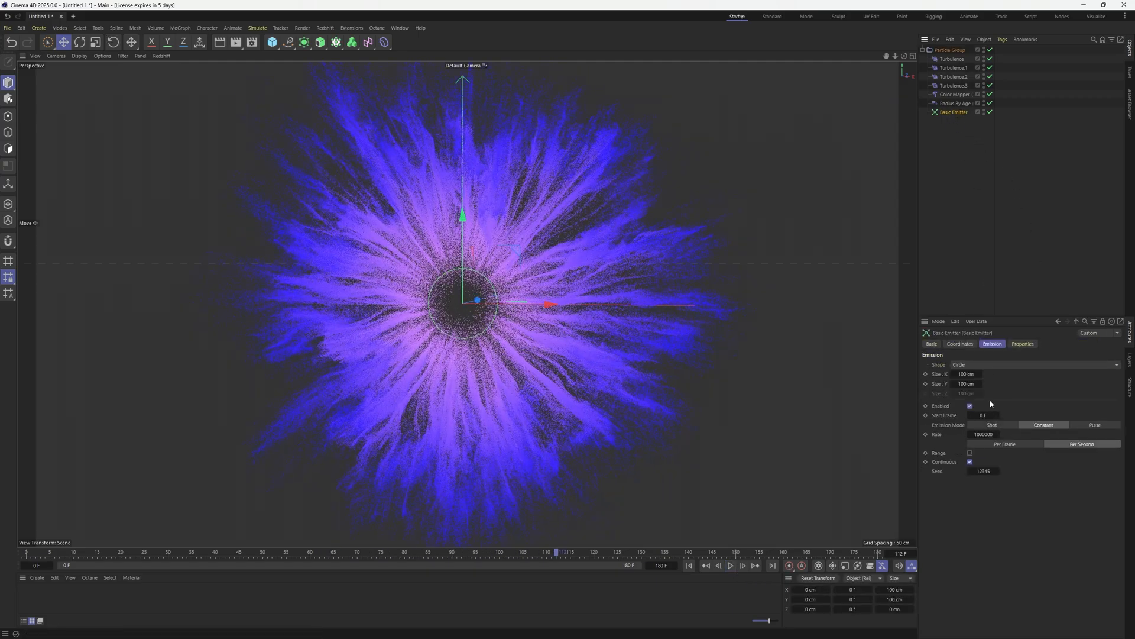
left_click(982, 434)
left_click(690, 567)
left_click(732, 566)
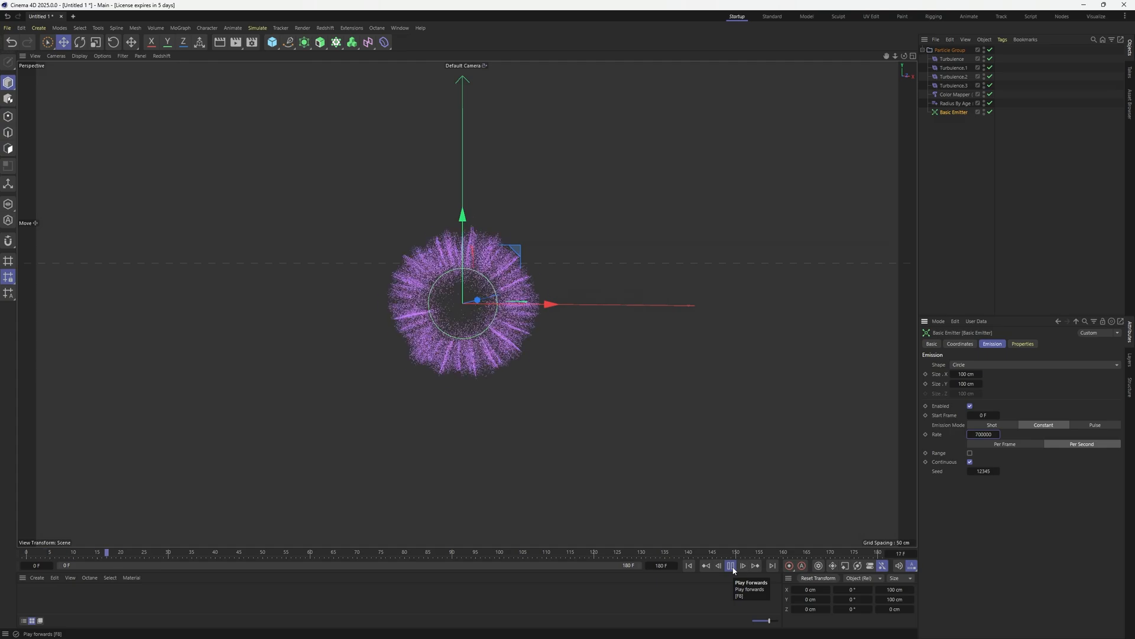
left_click(733, 566)
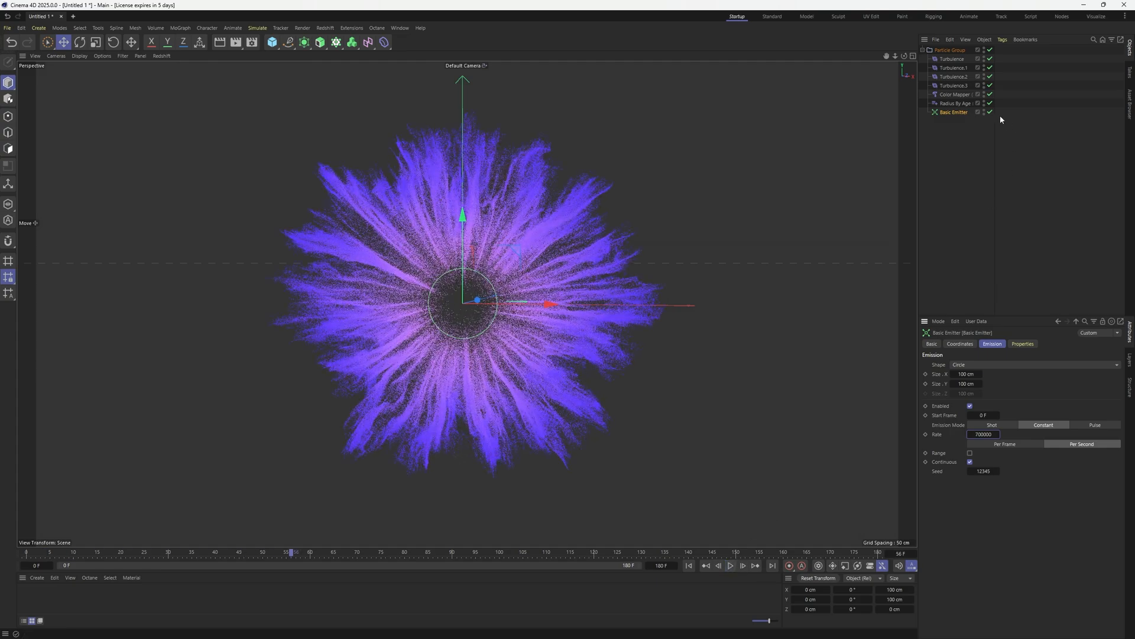
Switch the Color Mapper's source property to Velocity with Magnitude as the extracted value
left_click(955, 95)
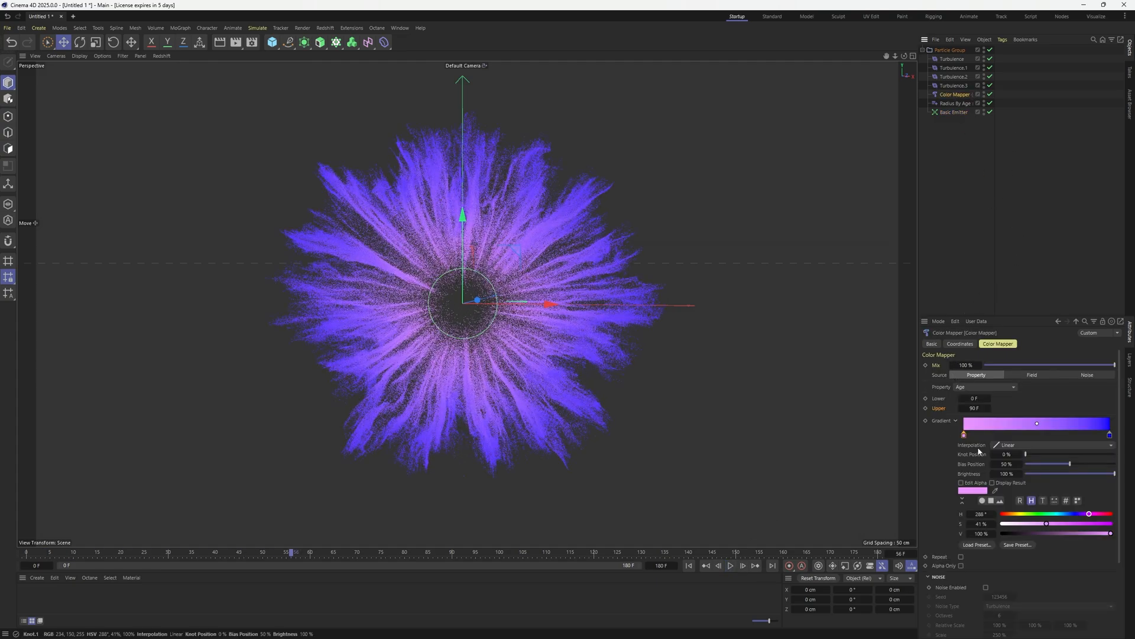
left_click(994, 387)
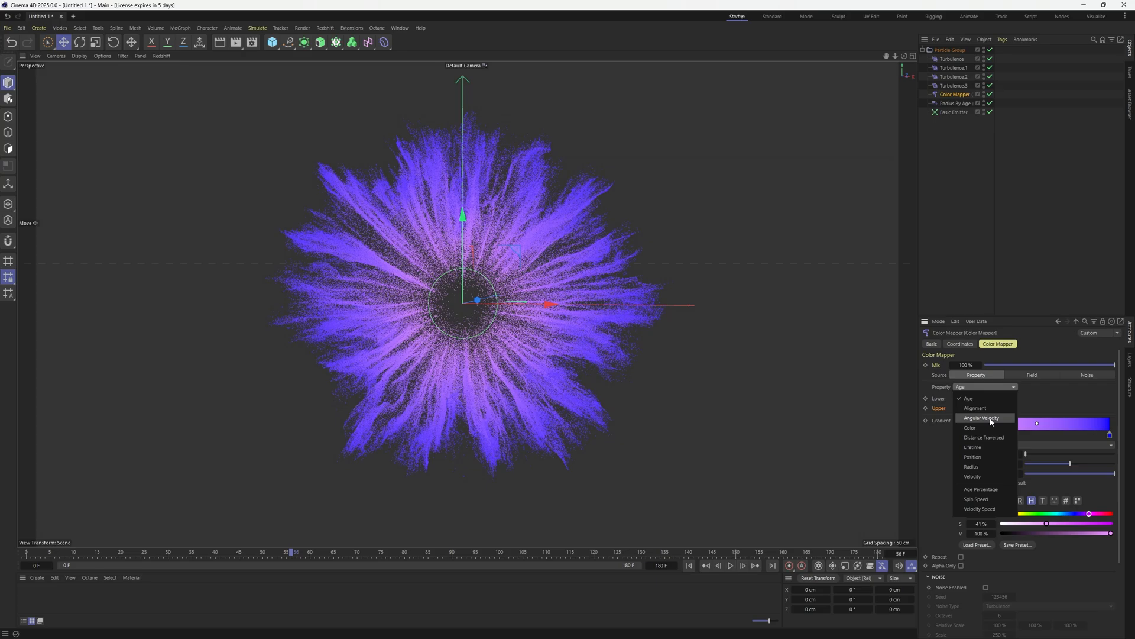
left_click(988, 478)
left_click(983, 388)
left_click(988, 387)
left_click(985, 387)
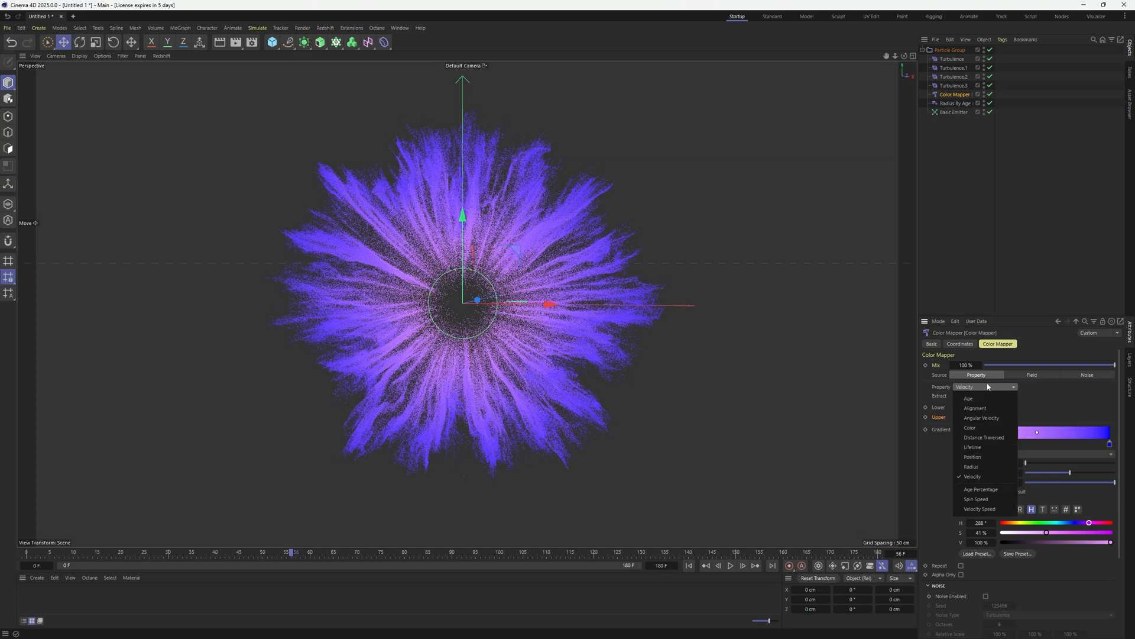
left_click(982, 477)
left_click(985, 396)
left_click(982, 437)
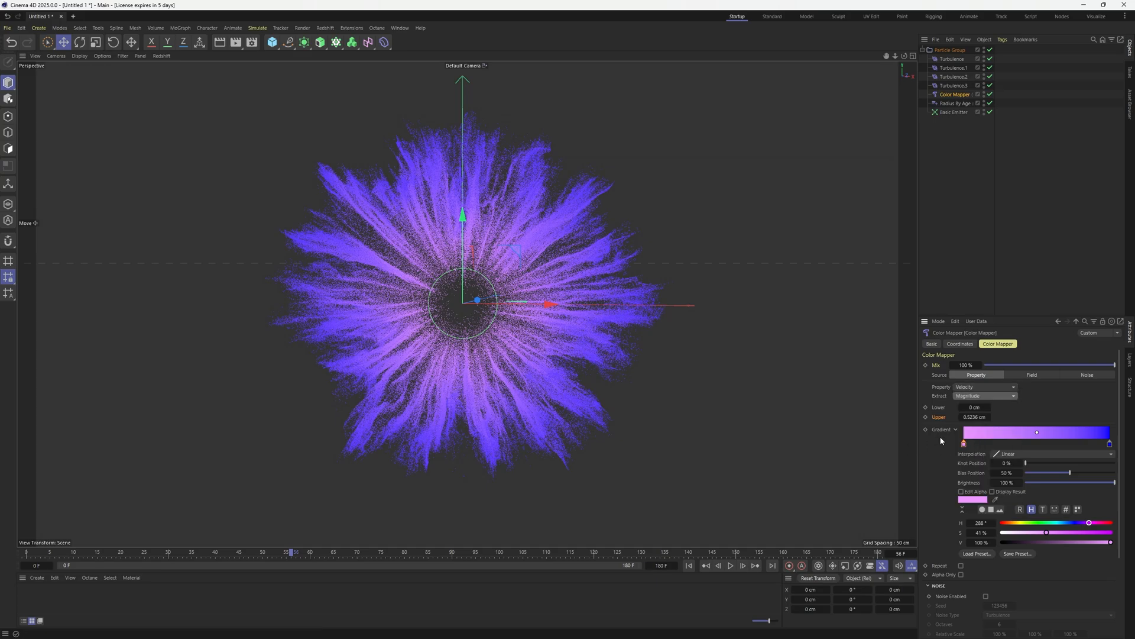
Tune the Color Mapper's velocity range during playback to a Lower of 53 cm and an Upper of about 200.52 cm
left_click_drag(976, 420, 1005, 420)
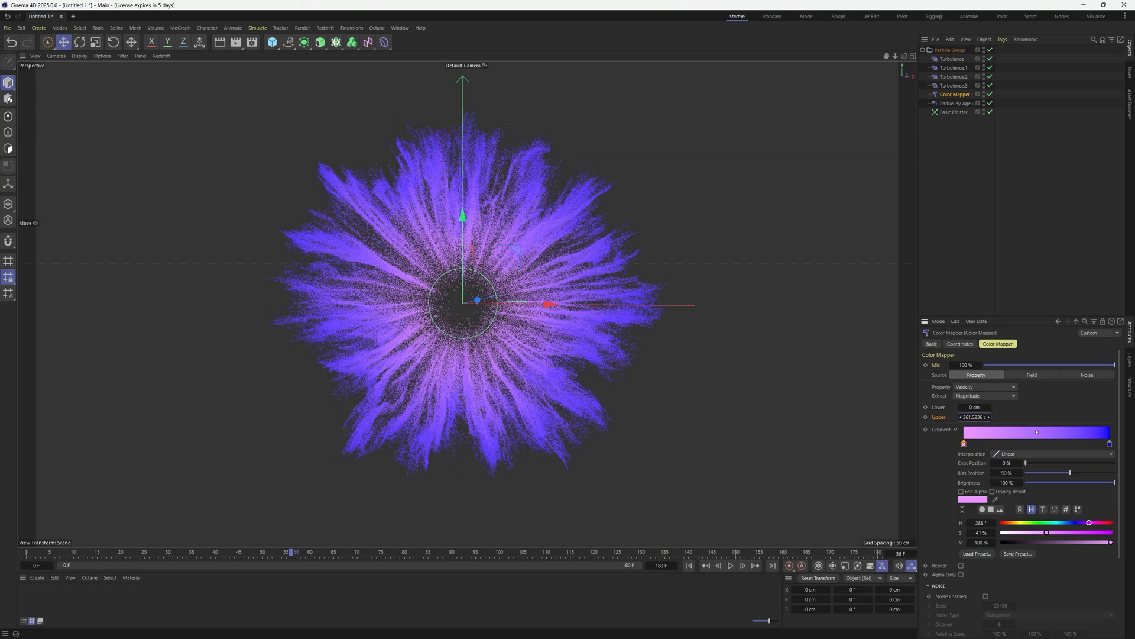
left_click(731, 566)
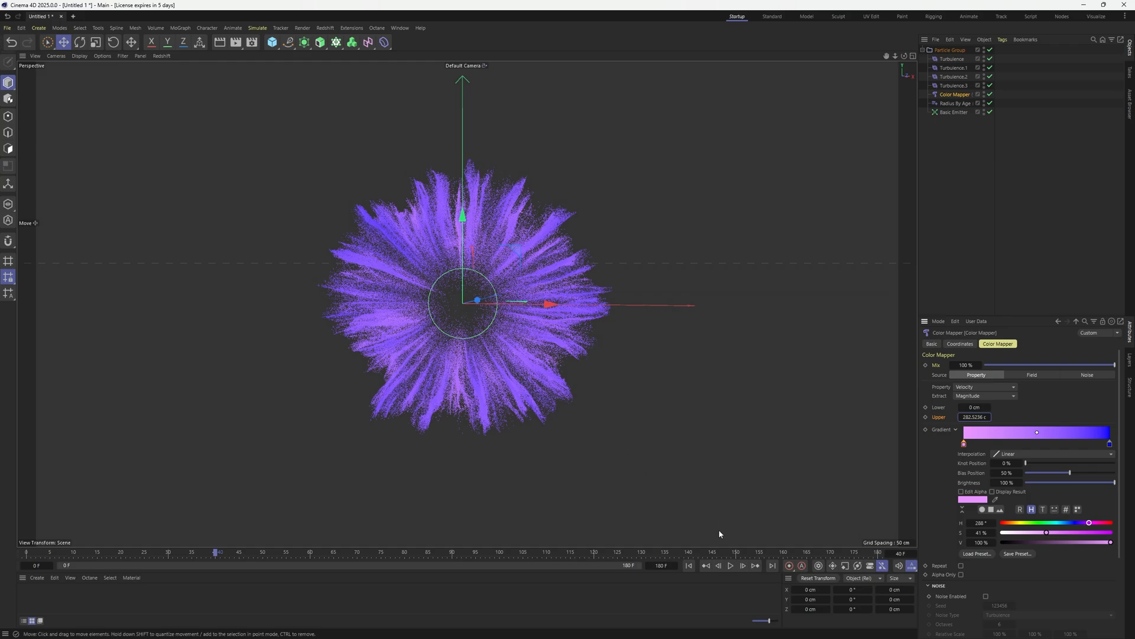
left_click(731, 566)
left_click_drag(968, 409, 922, 417)
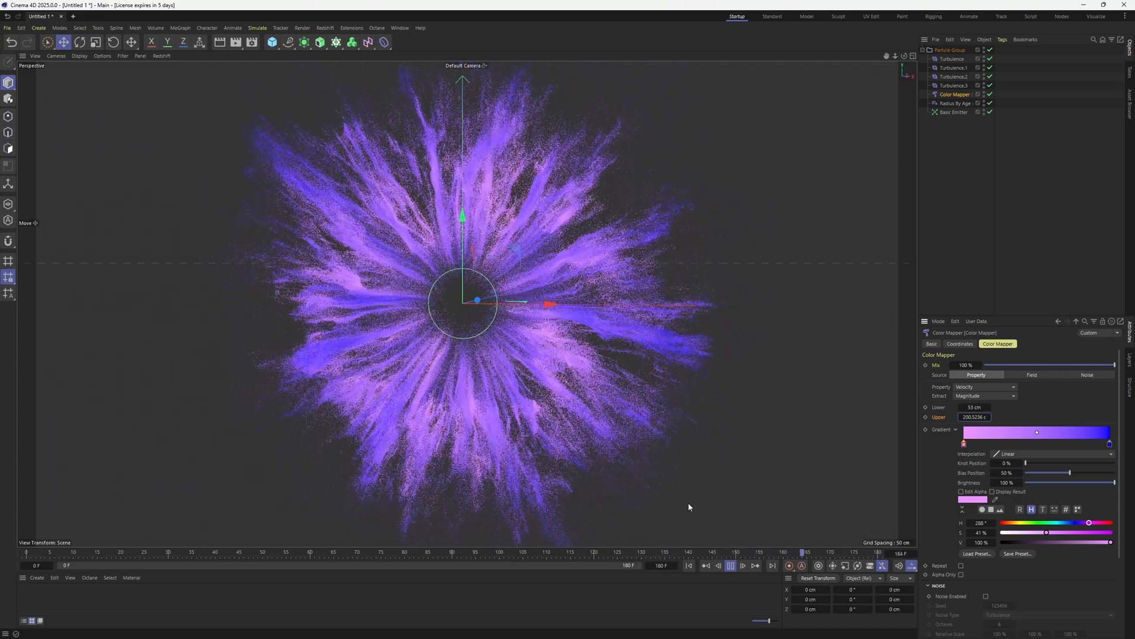
left_click(735, 566)
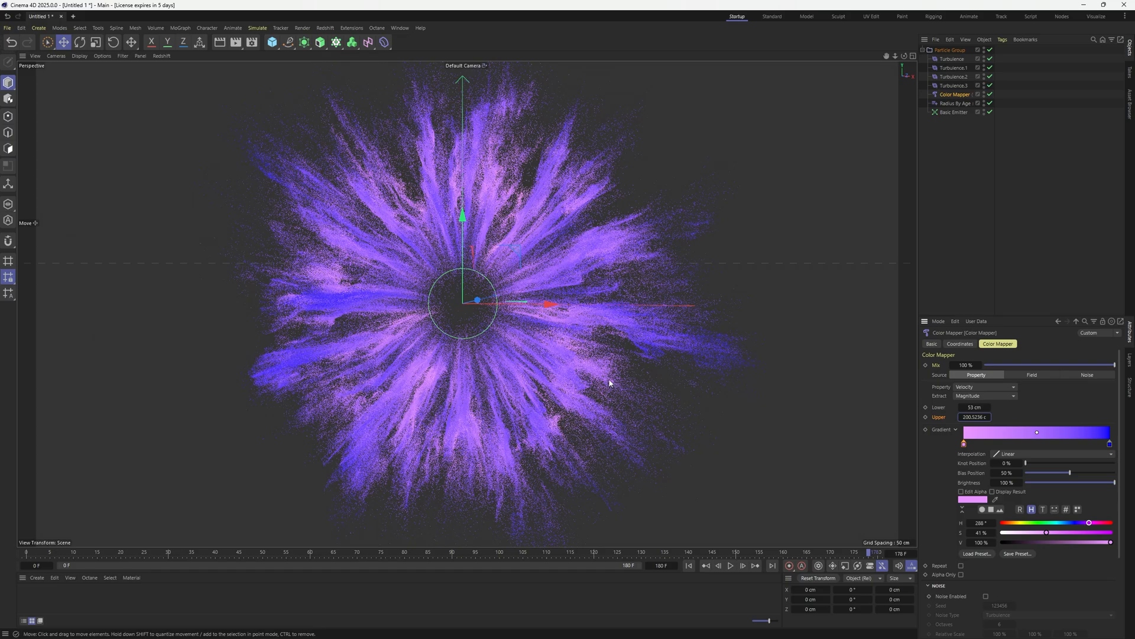
left_click(733, 566)
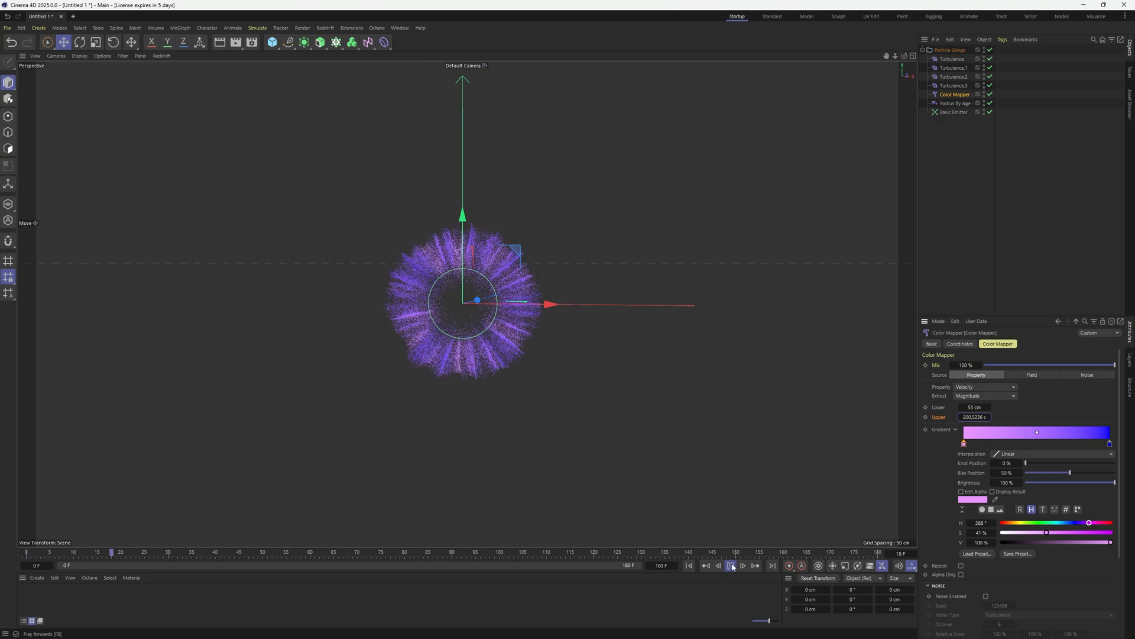
left_click(733, 568)
Disable Turbulence.3 and replay the burst from the first frame to compare the streaks
left_click_drag(517, 304, 528, 328, "alt")
left_click(961, 227)
left_click(990, 85)
left_click(689, 565)
left_click(734, 567)
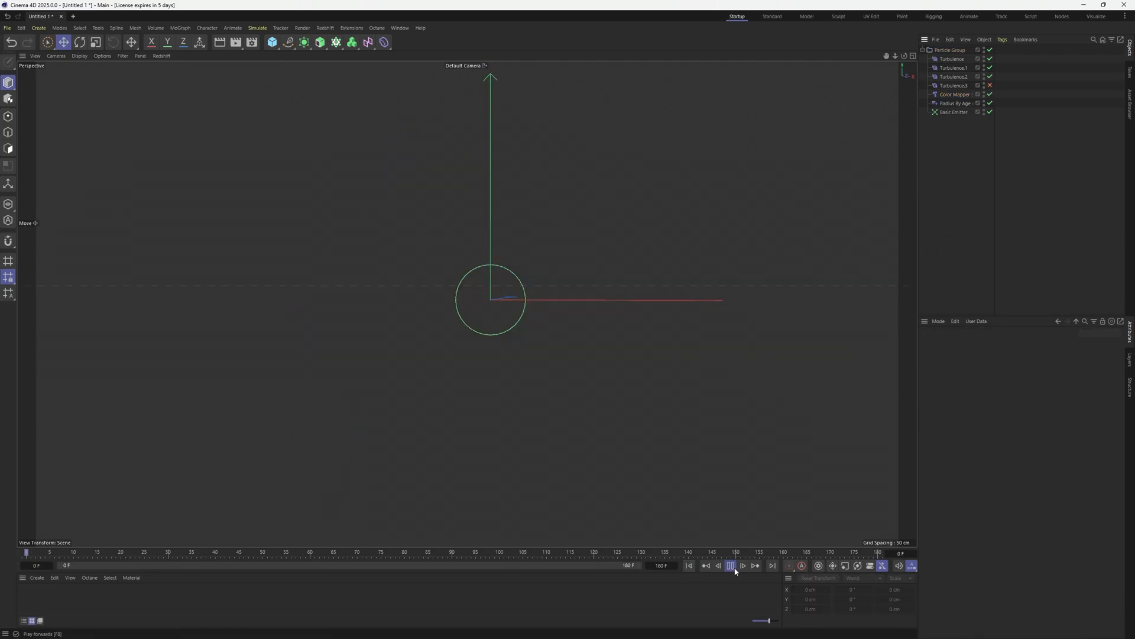
Set Turbulence.3's scale to about 15.92% and frequency to about 71.75%, re-enable it and replay from the first frame
left_click(954, 85)
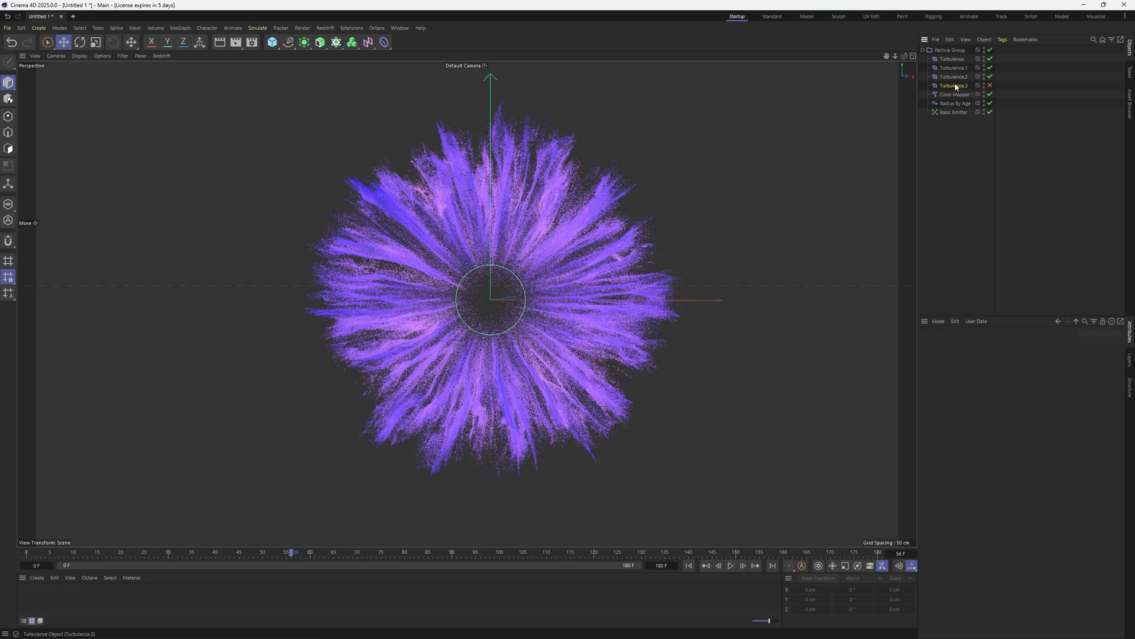
left_click_drag(1019, 375, 1017, 375)
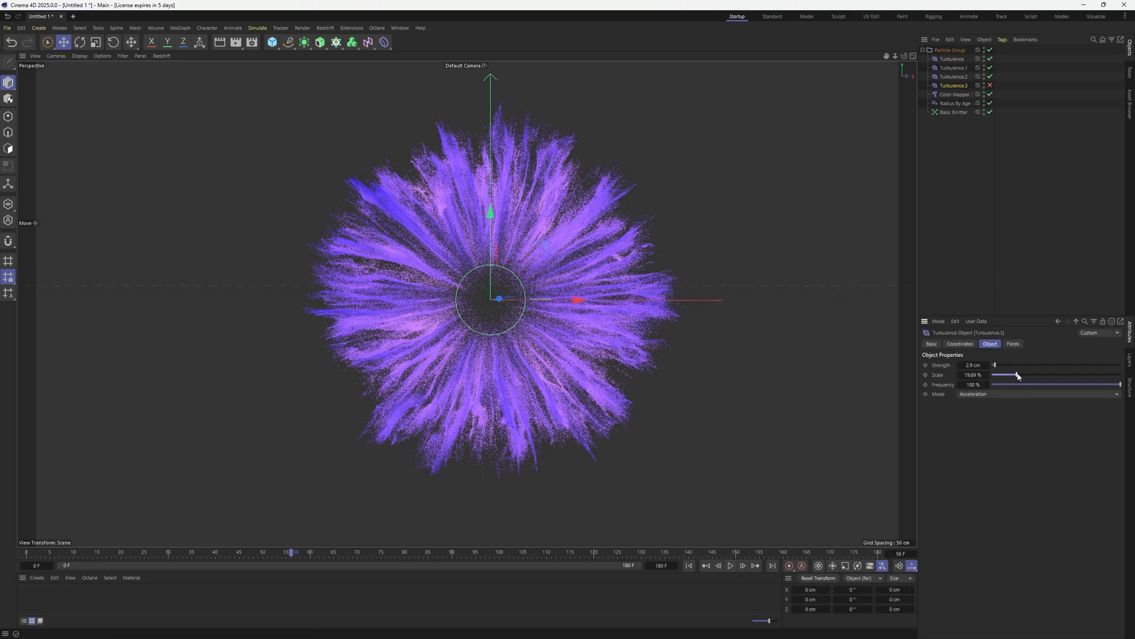
left_click_drag(1097, 385, 1087, 384)
left_click(689, 566)
left_click(990, 85)
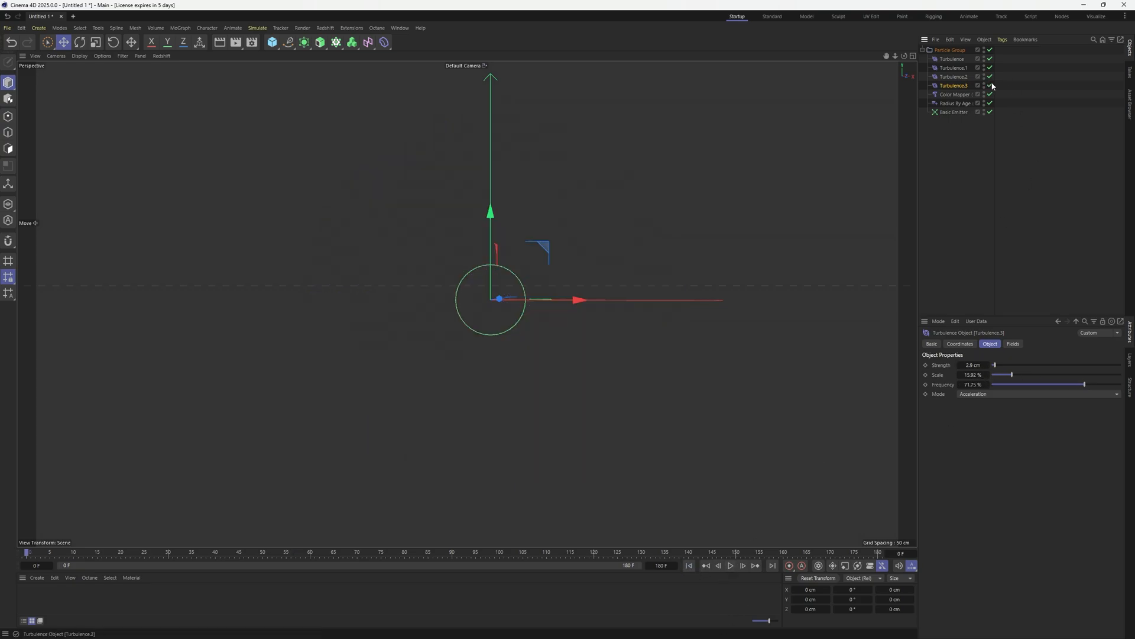
left_click(728, 569)
left_click(954, 213)
Save the scene in the project folder as TUTORIAL_001.c4d
key("ctrl+s")
left_click(37, 282)
double_click(116, 130)
double_click(118, 157)
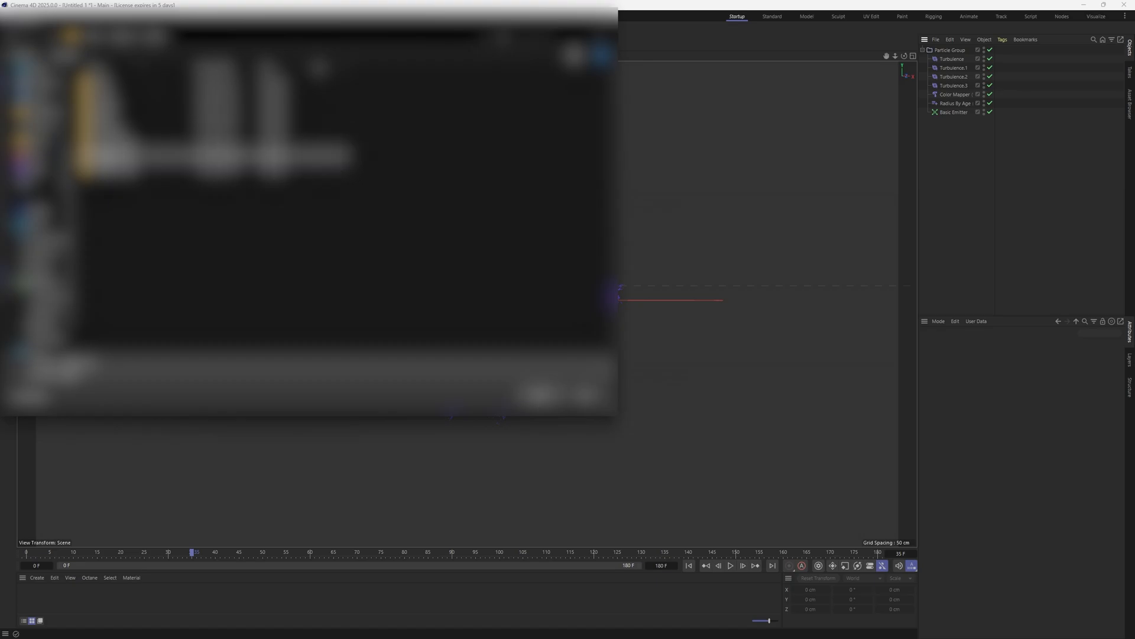
double_click(113, 157)
double_click(109, 158)
double_click(113, 130)
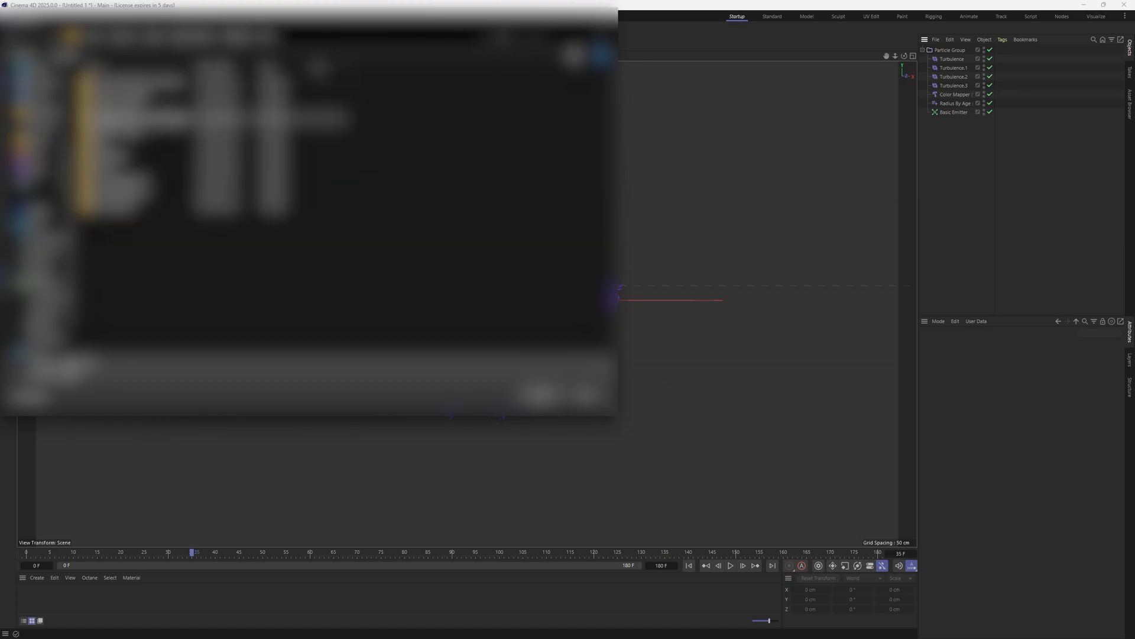
double_click(118, 121)
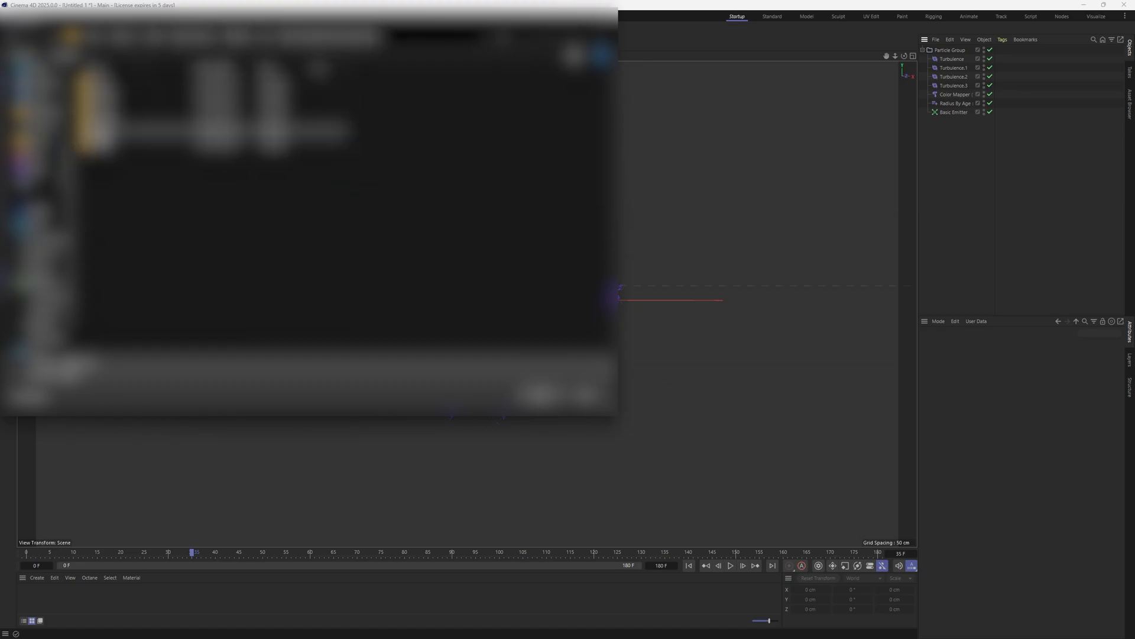
double_click(106, 135)
left_click(109, 362)
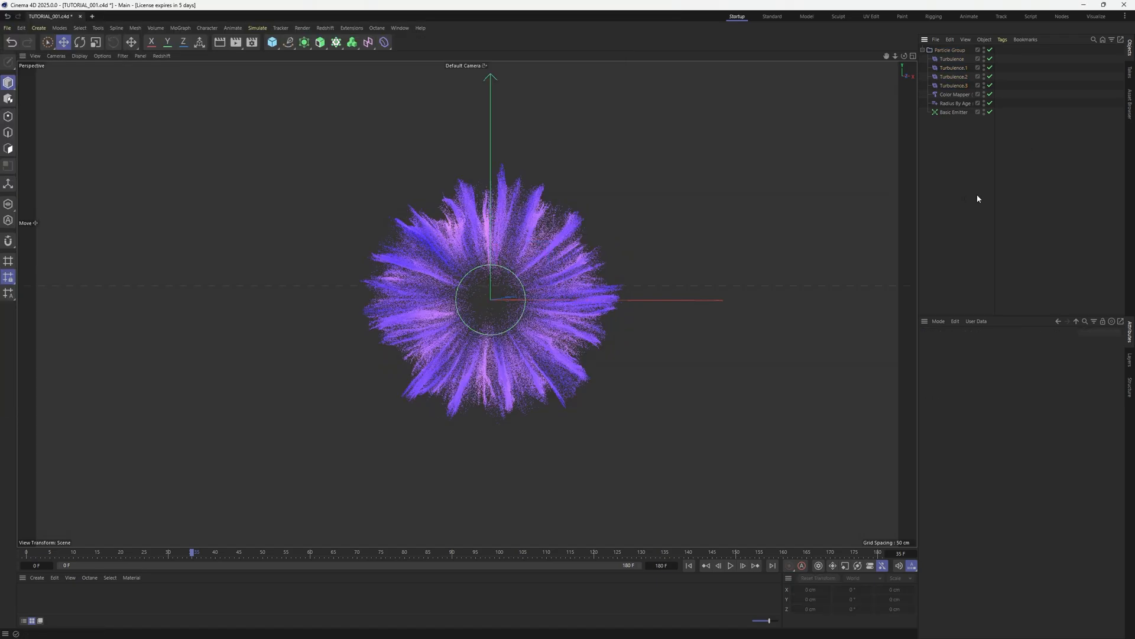
Group the four Turbulence objects under a null and save the scene incrementally as TUTORIAL_002.c4d
left_click_drag(1009, 88, 947, 61)
key("alt+g")
double_click(946, 59)
left_click(947, 131)
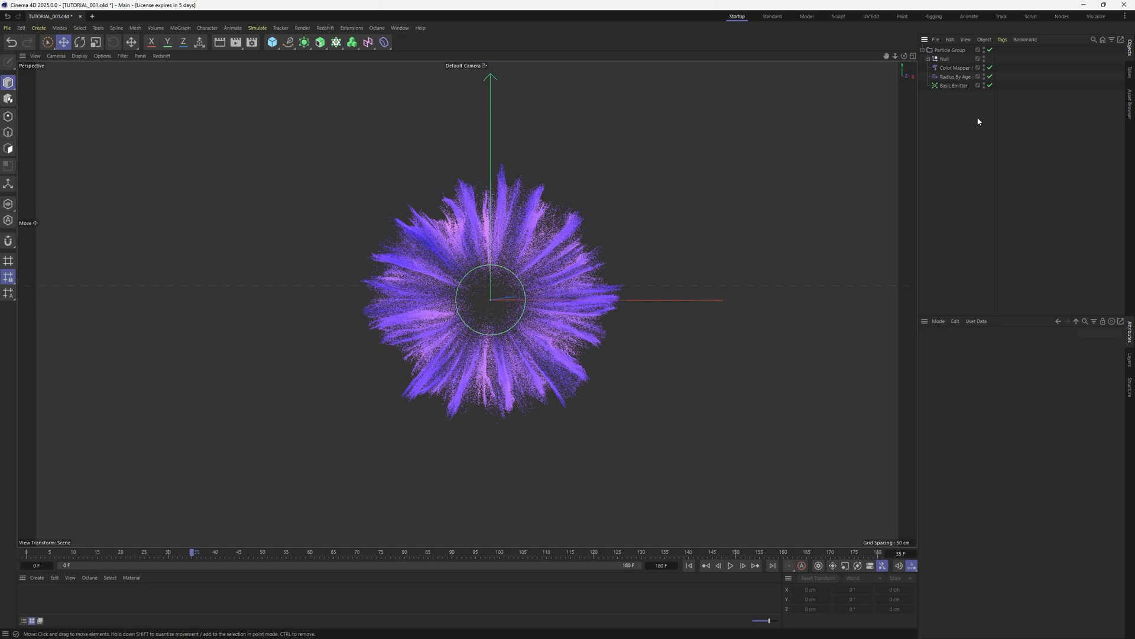
key("ctrl+alt+s")
Rename the null holding the turbulence objects to Turbulences
left_click(940, 59)
left_click(928, 59)
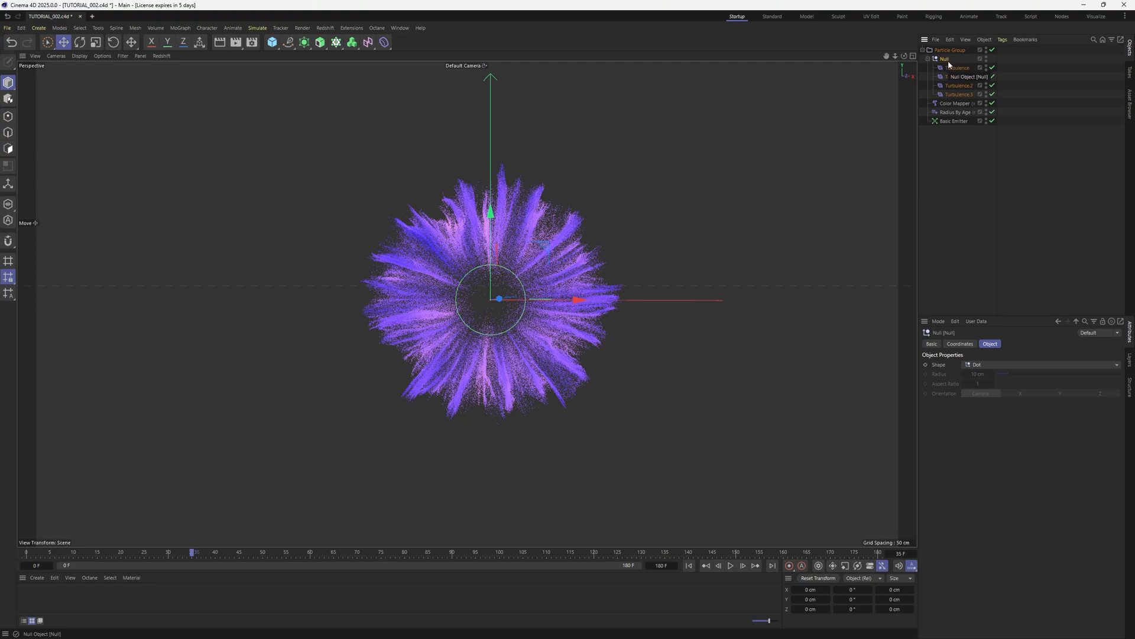
double_click(943, 60)
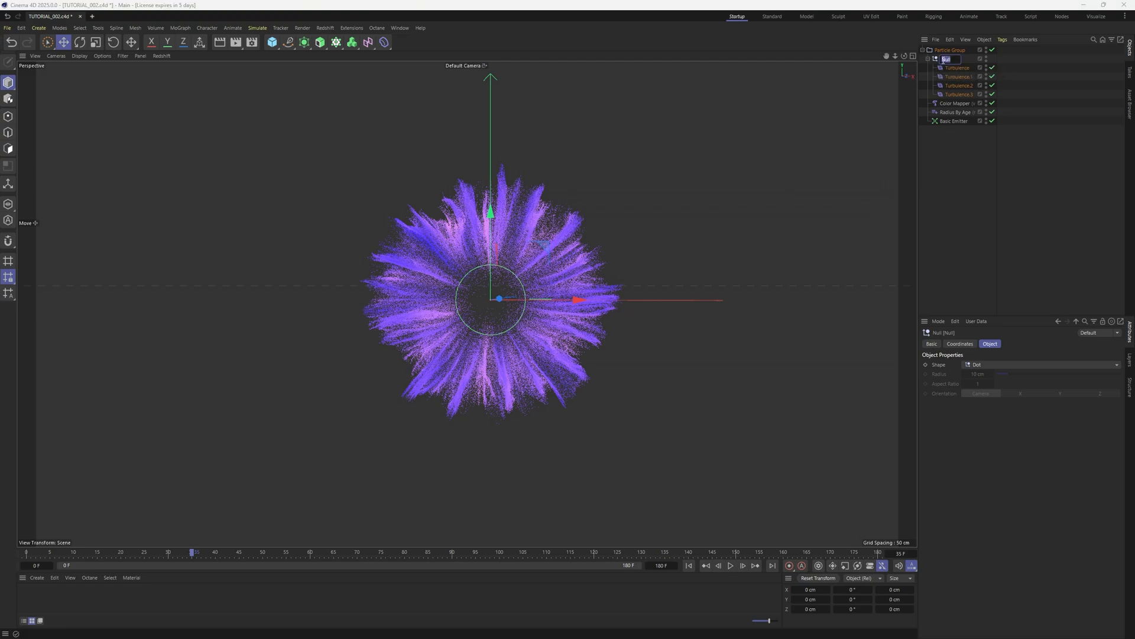
type("Turbulences")
key("Return")
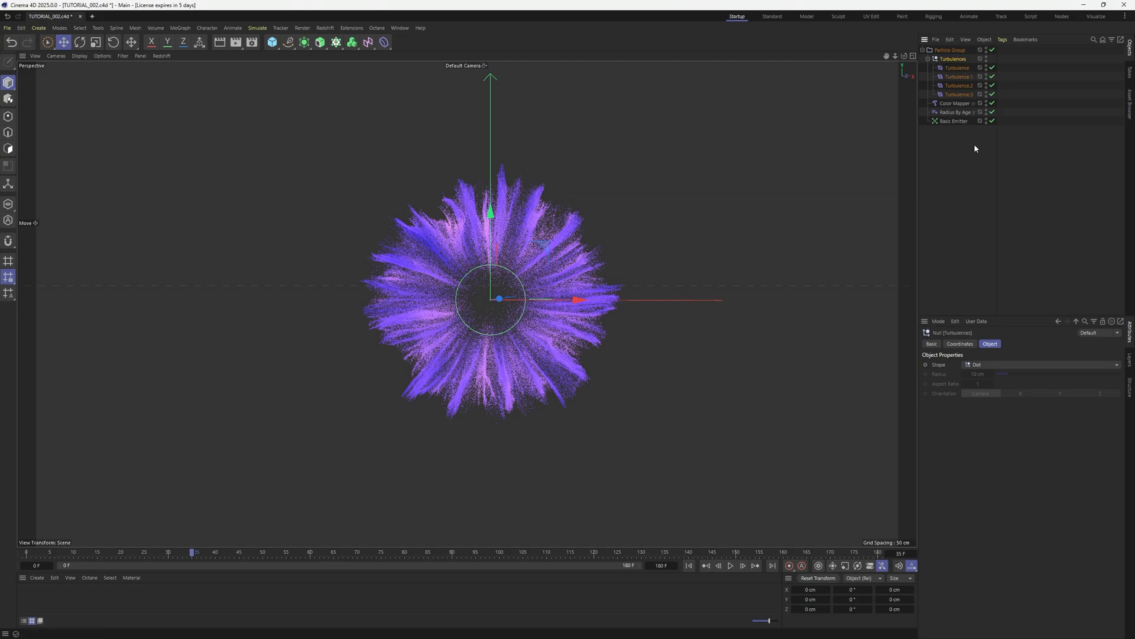
Rename the Color Mapper to Color and select the Basic Emitter
double_click(953, 104)
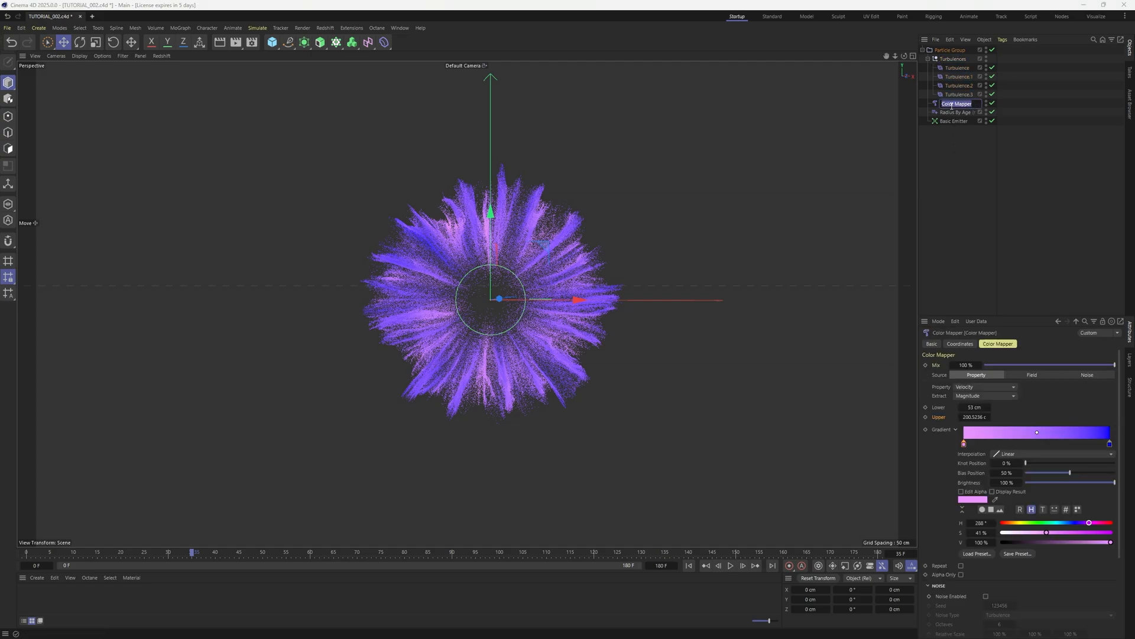
type("Color")
key("Return")
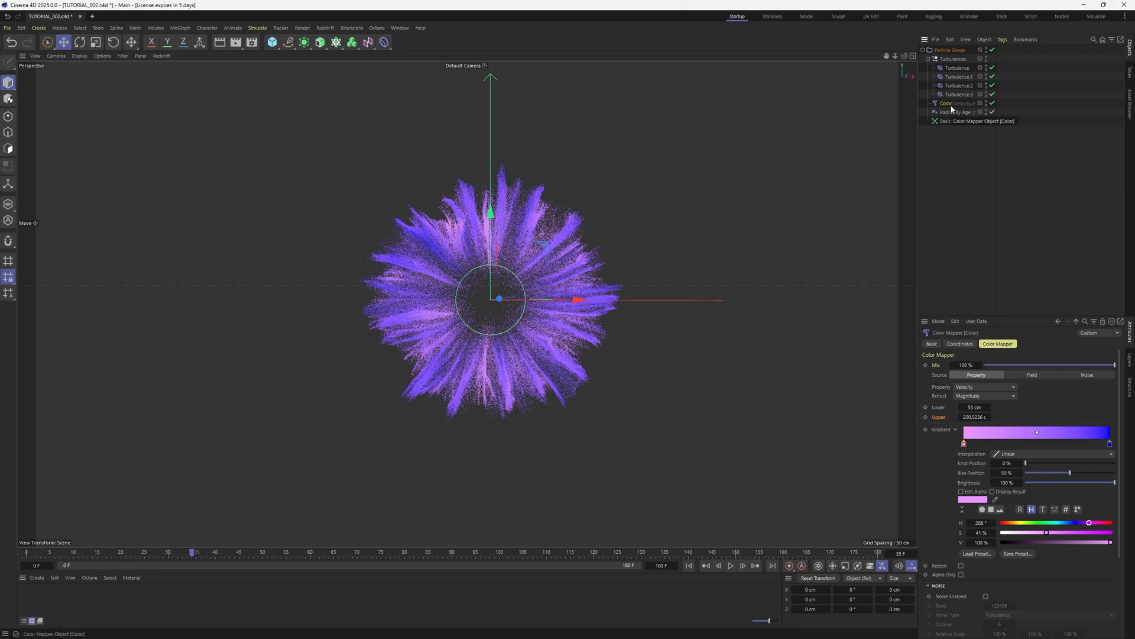
left_click(966, 150)
left_click(953, 121)
left_click(991, 156)
left_click(946, 121)
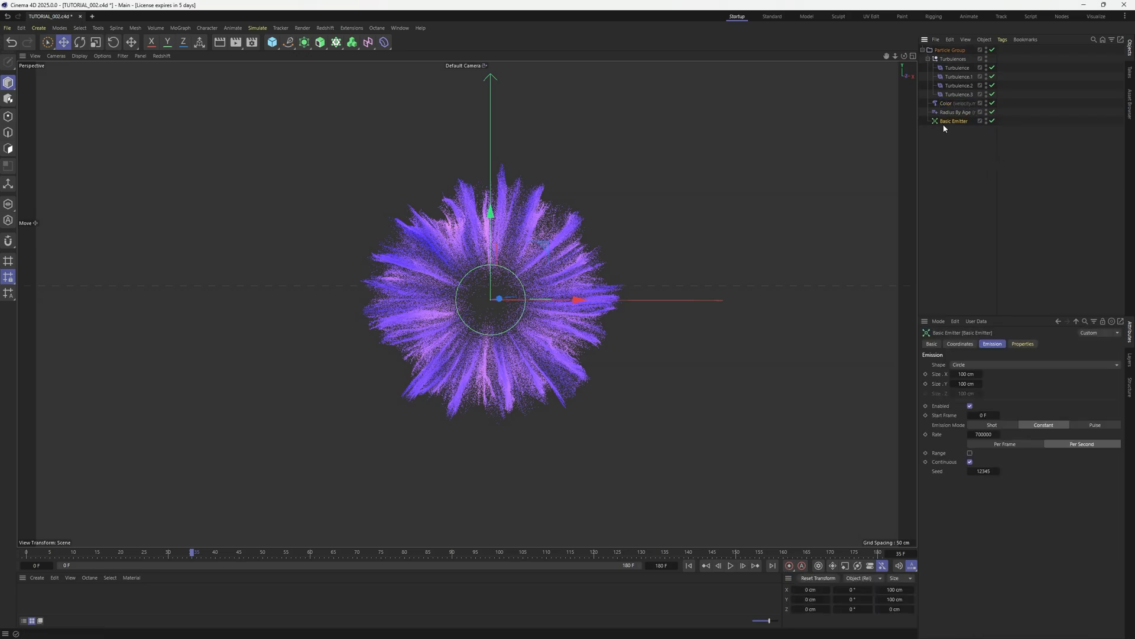
Add a Flock modifier to the particle group
left_click(943, 198)
left_click(258, 28)
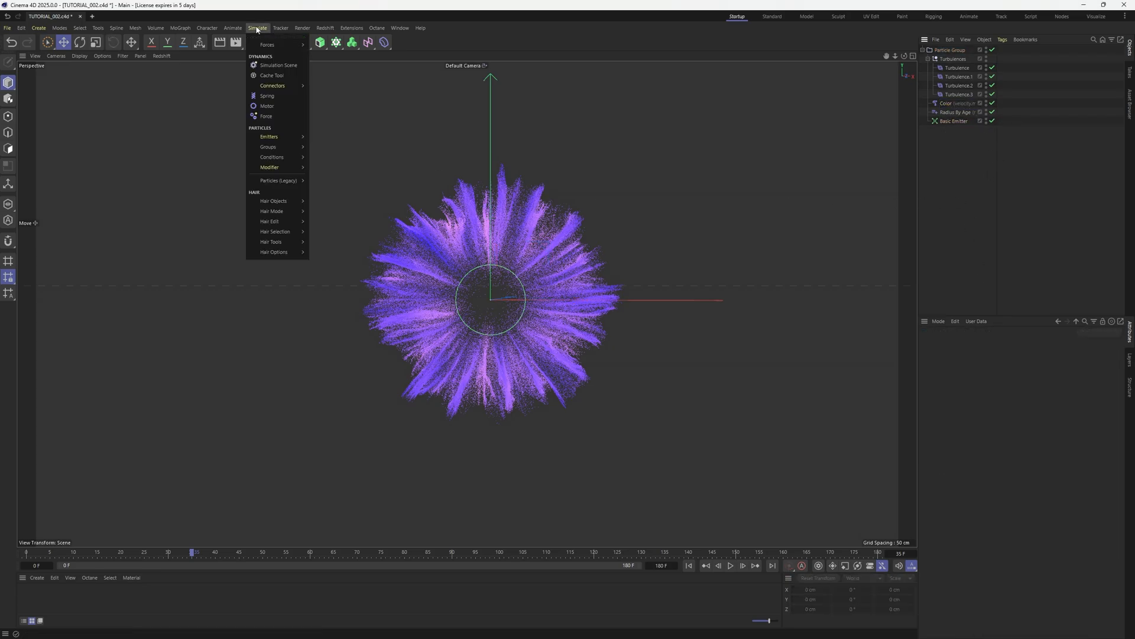
mouse_move(275, 139)
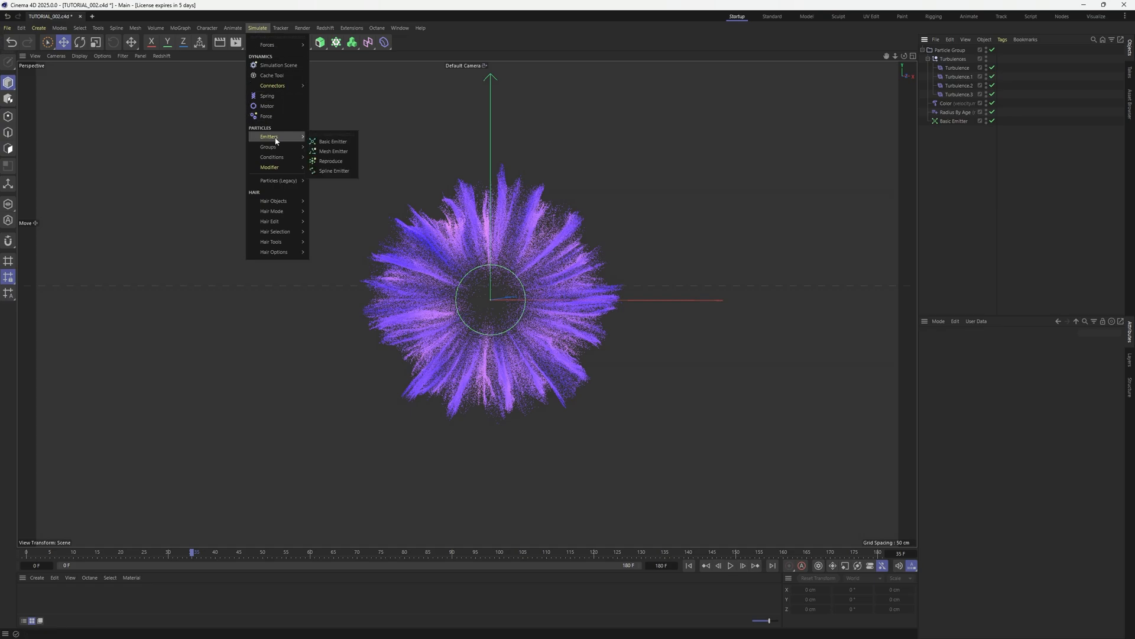
mouse_move(269, 171)
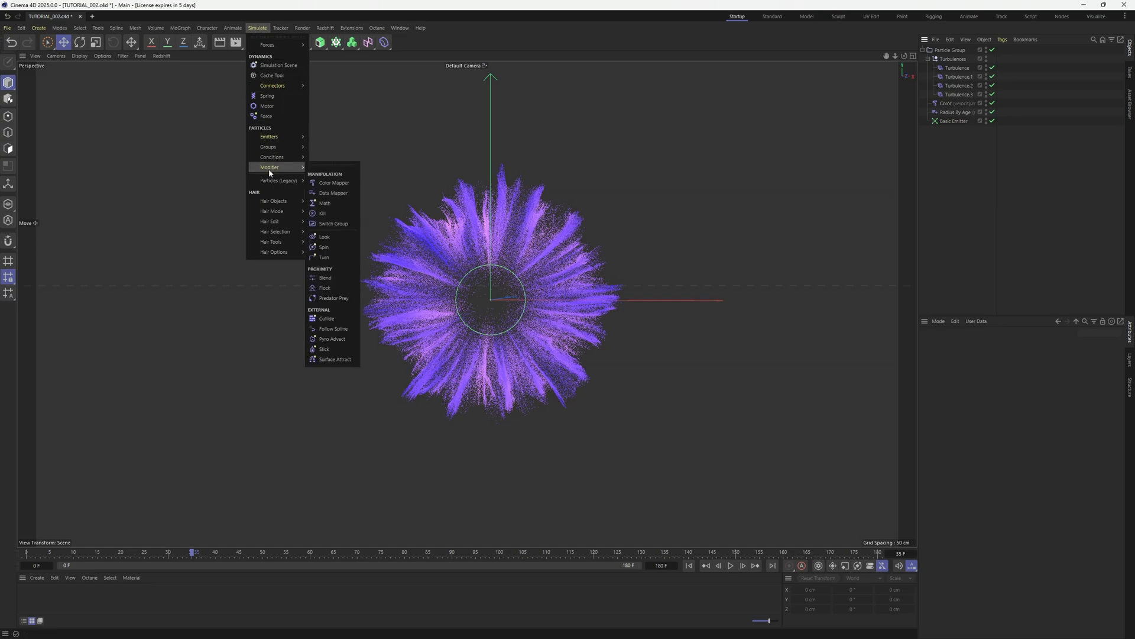
left_click(325, 288)
left_click_drag(940, 51, 949, 60)
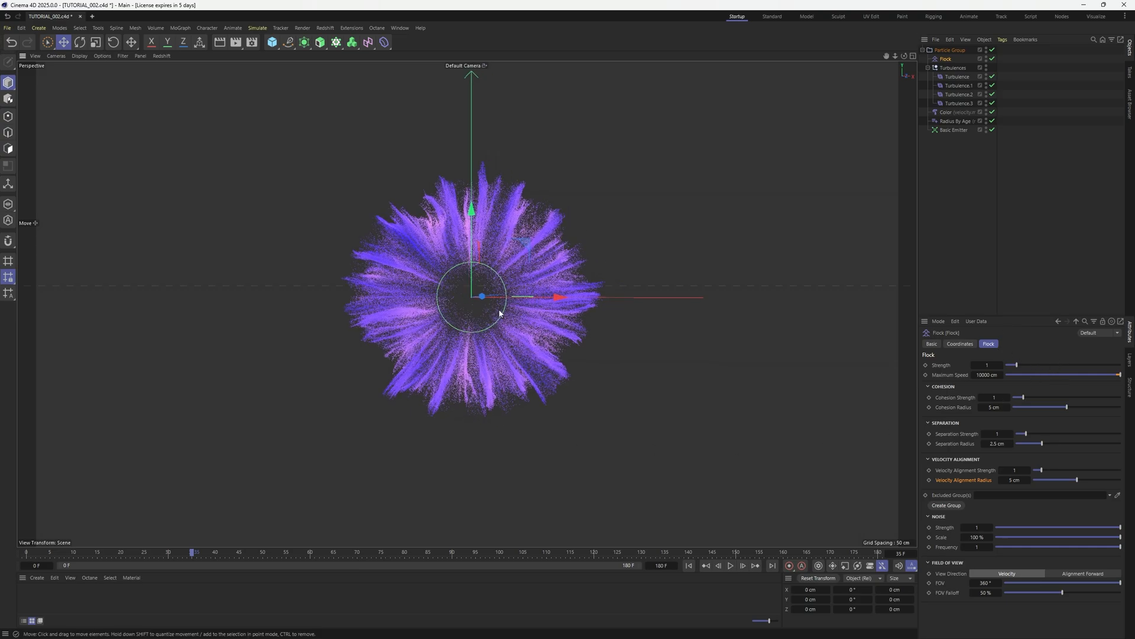
Set the Basic Emitter's rate to 300000 per second, then reselect the Flock modifier and play the simulation from the start
left_click(953, 129)
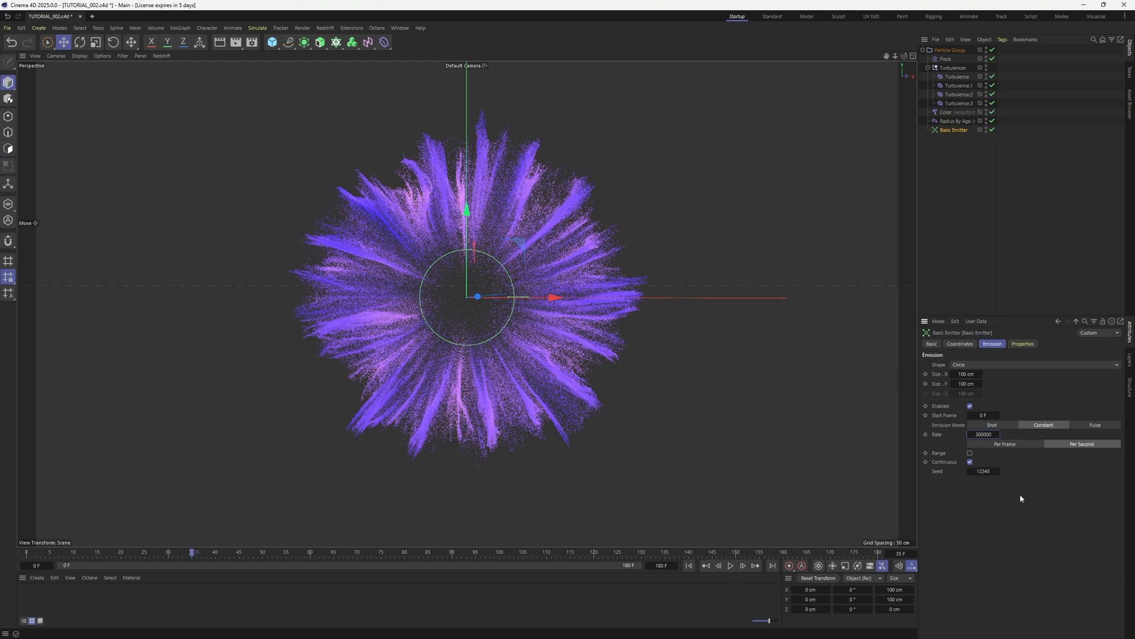
left_click(946, 58)
left_click(689, 566)
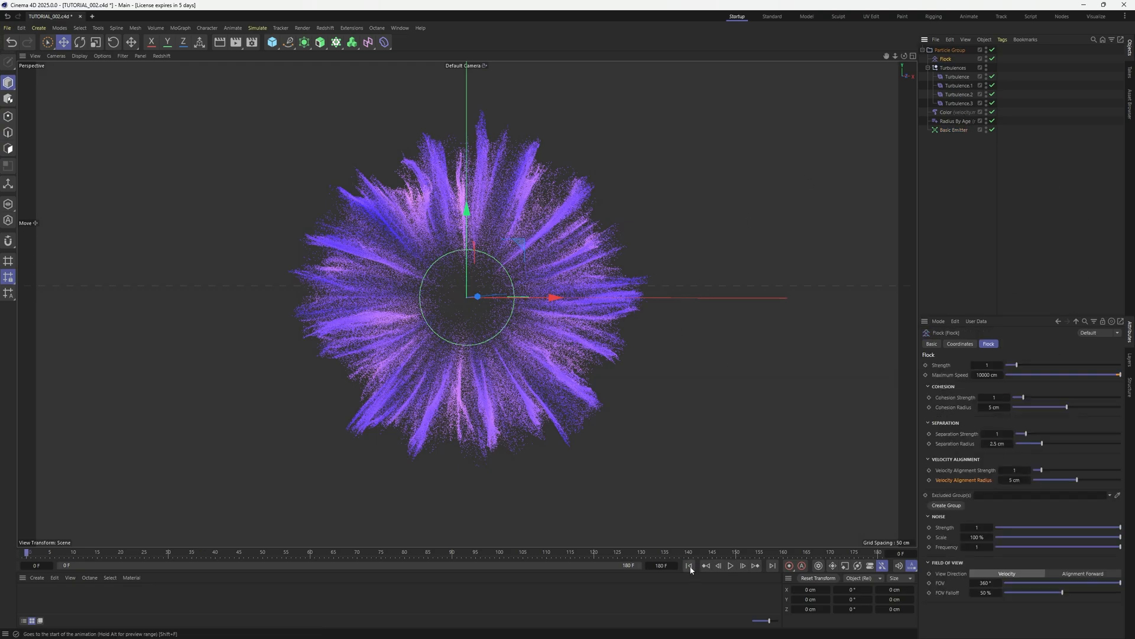
left_click(731, 566)
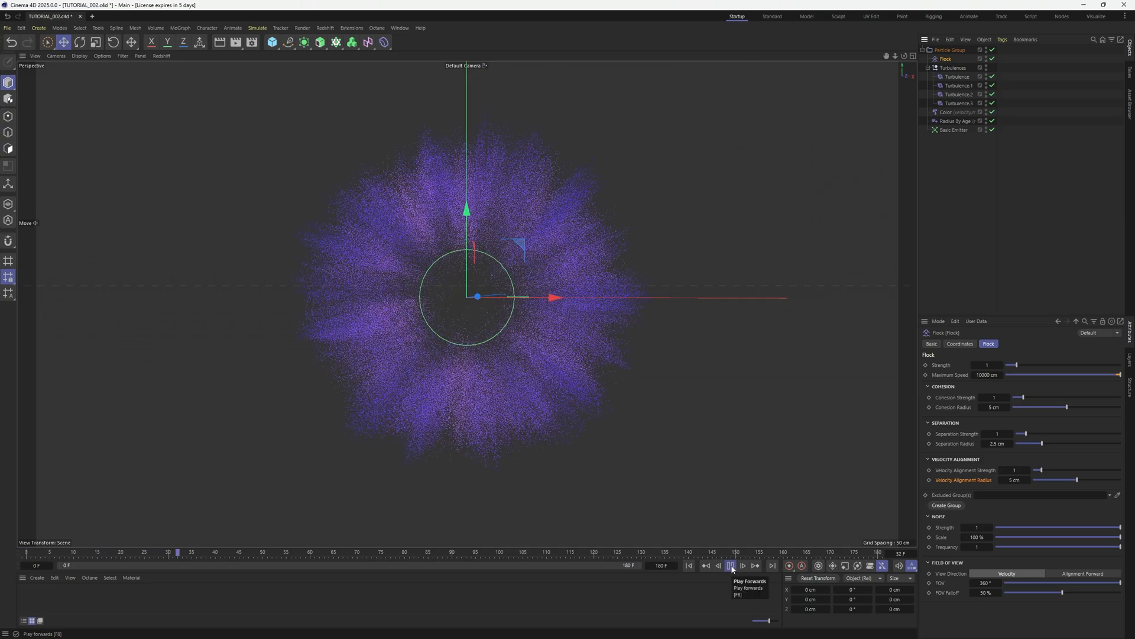
left_click(731, 566)
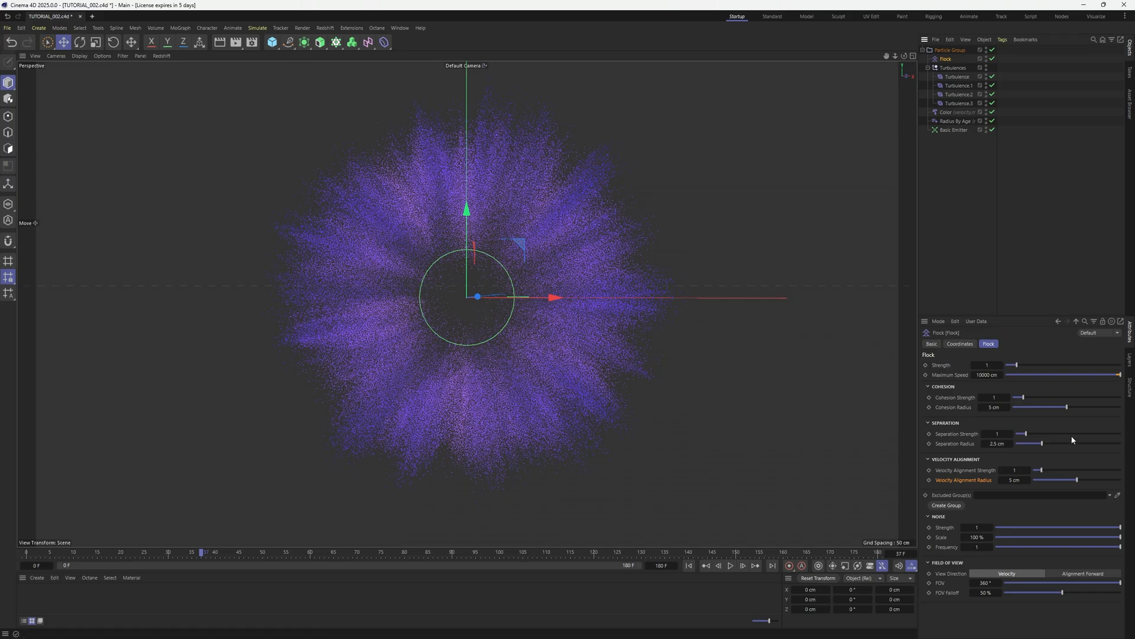
Set the Flock's separation strength to 0 and separation radius to 0 cm, and replay the simulation from the start
left_click_drag(1028, 434, 949, 446)
left_click_drag(1029, 445, 893, 466)
left_click(997, 444)
type("2")
key("Return")
left_click_drag(1017, 435, 1036, 433)
left_click_drag(1035, 434, 1015, 434)
left_click_drag(1037, 443, 1015, 443)
left_click(689, 566)
left_click(732, 565)
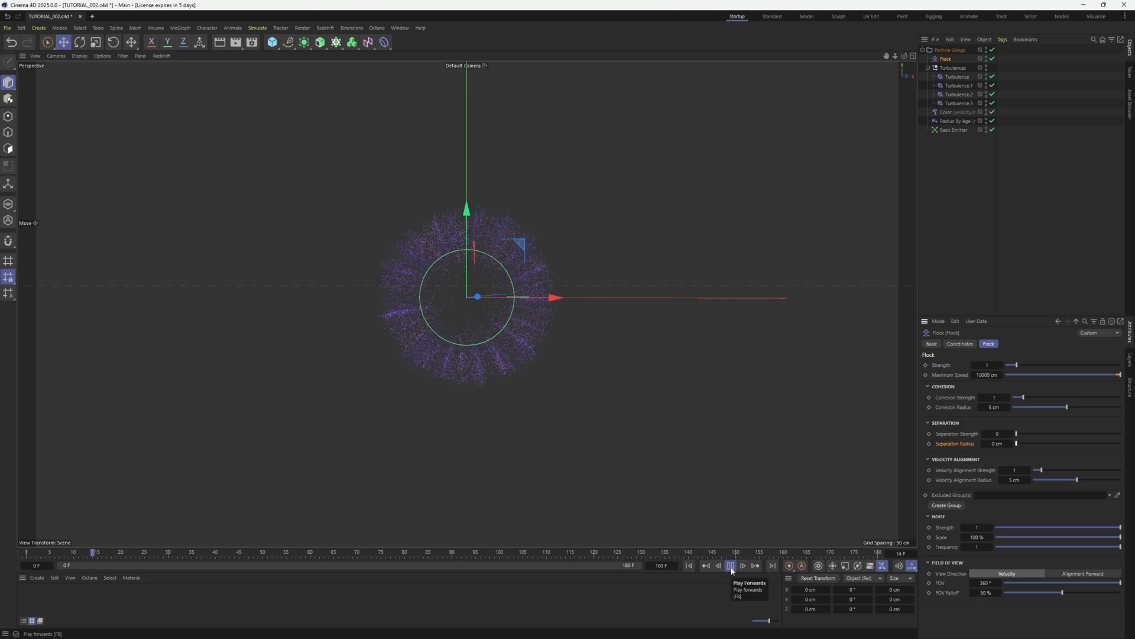
left_click(731, 567)
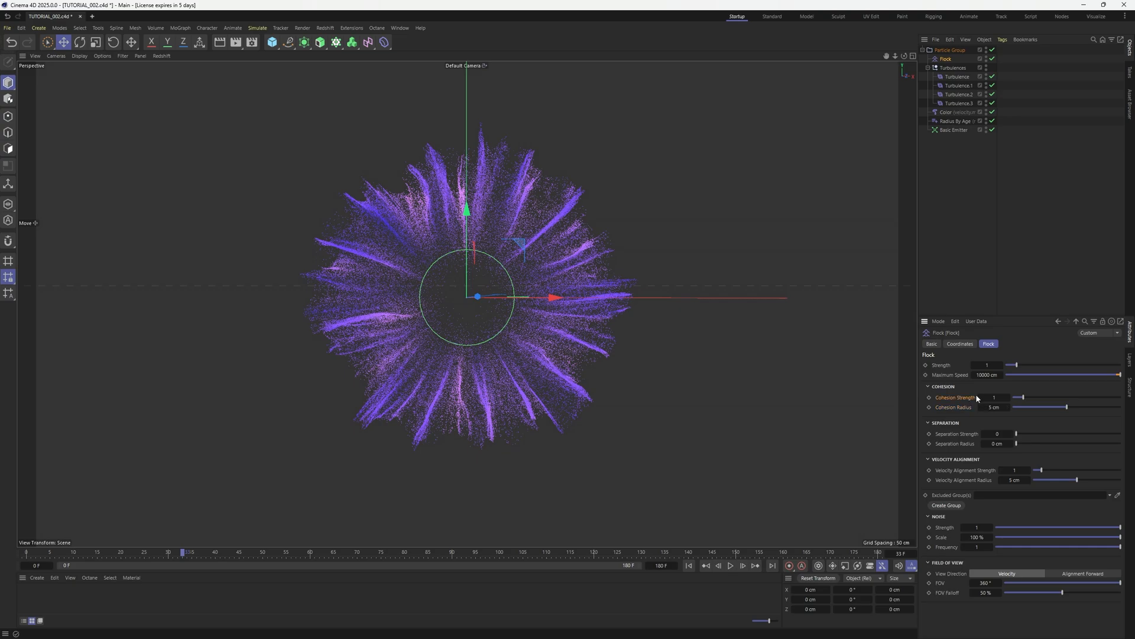
Set the Flock's cohesion radius to 1.4 cm and replay the simulation from the start
left_click(1009, 394)
left_click_drag(1042, 407, 1028, 406)
left_click(689, 565)
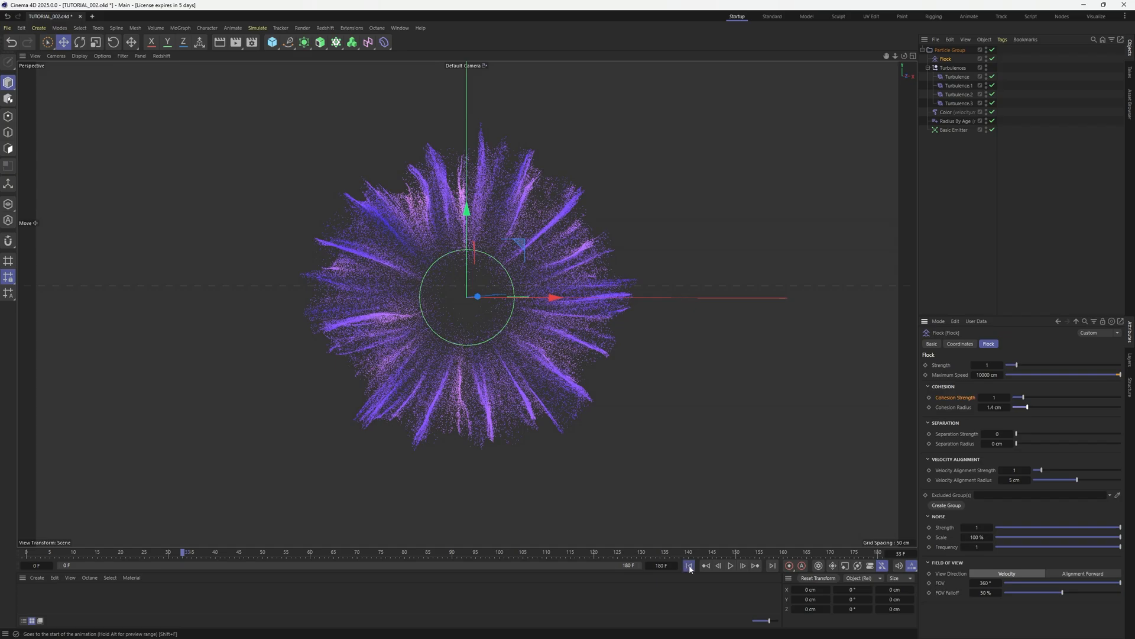
left_click(731, 566)
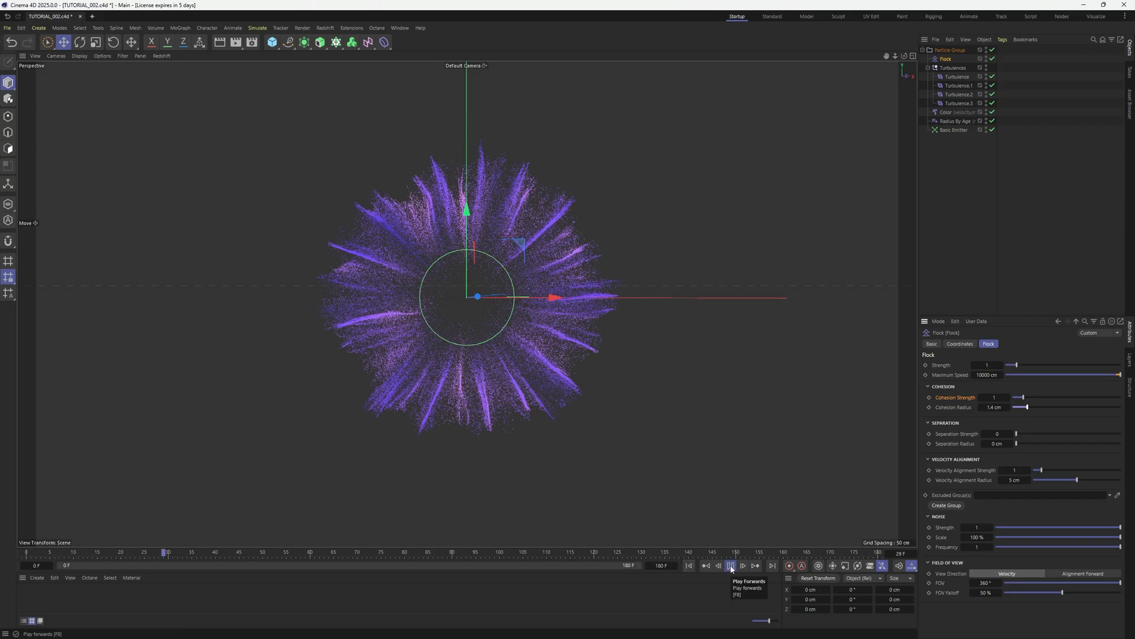
left_click(731, 566)
Set the Flock's strength to 4.54, cohesion strength to 5.04 and cohesion radius to 6.9 cm while replaying the simulation
left_click_drag(1038, 401, 1058, 366)
left_click(689, 566)
left_click(731, 566)
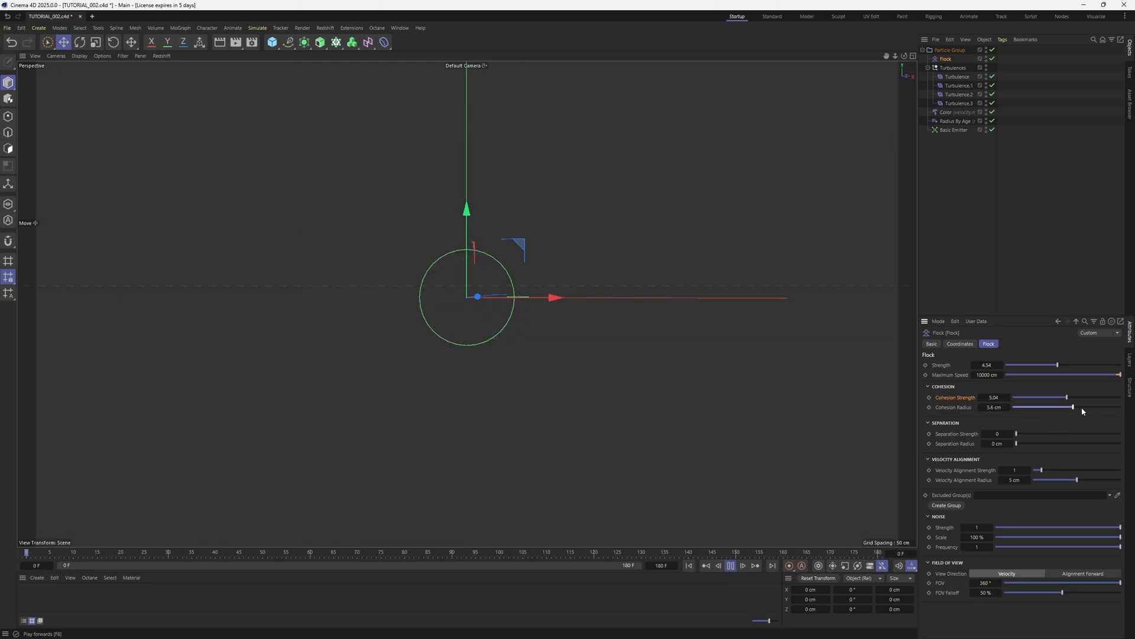
left_click_drag(1083, 407, 1088, 407)
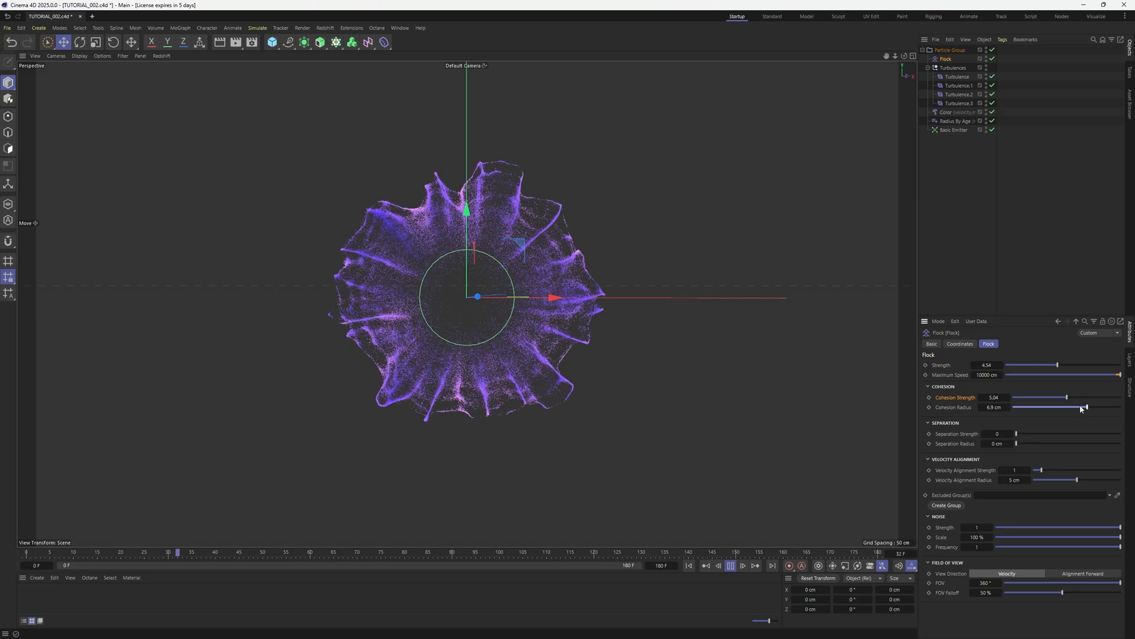
left_click(733, 567)
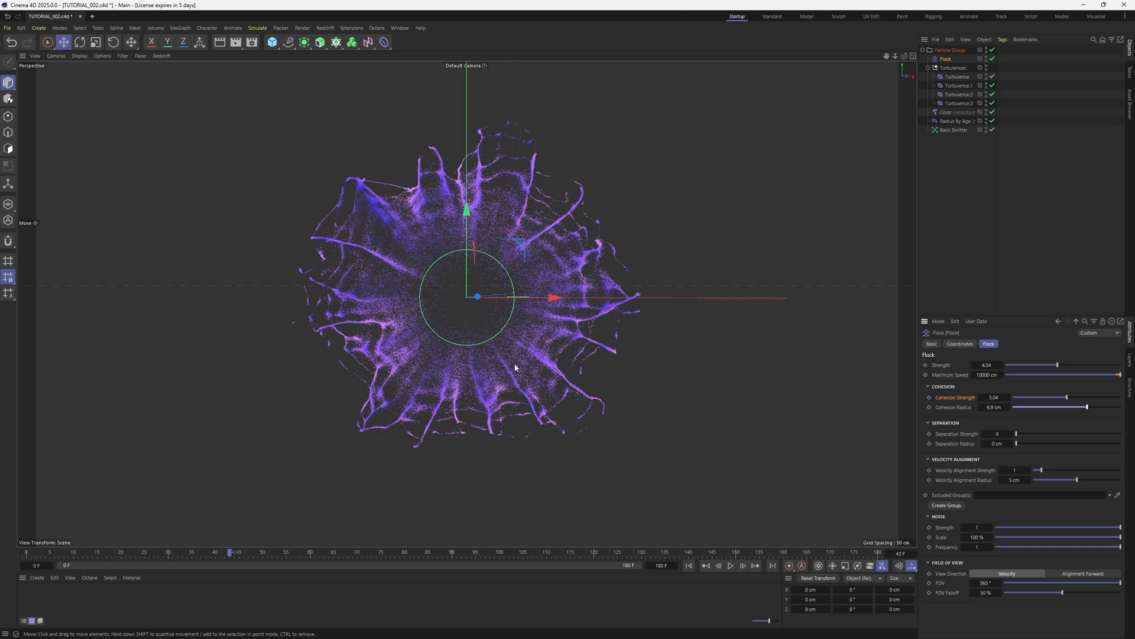
Set the Flock's cohesion radius to 2.3 cm and replay the simulation from the start
left_click_drag(1048, 408, 1040, 408)
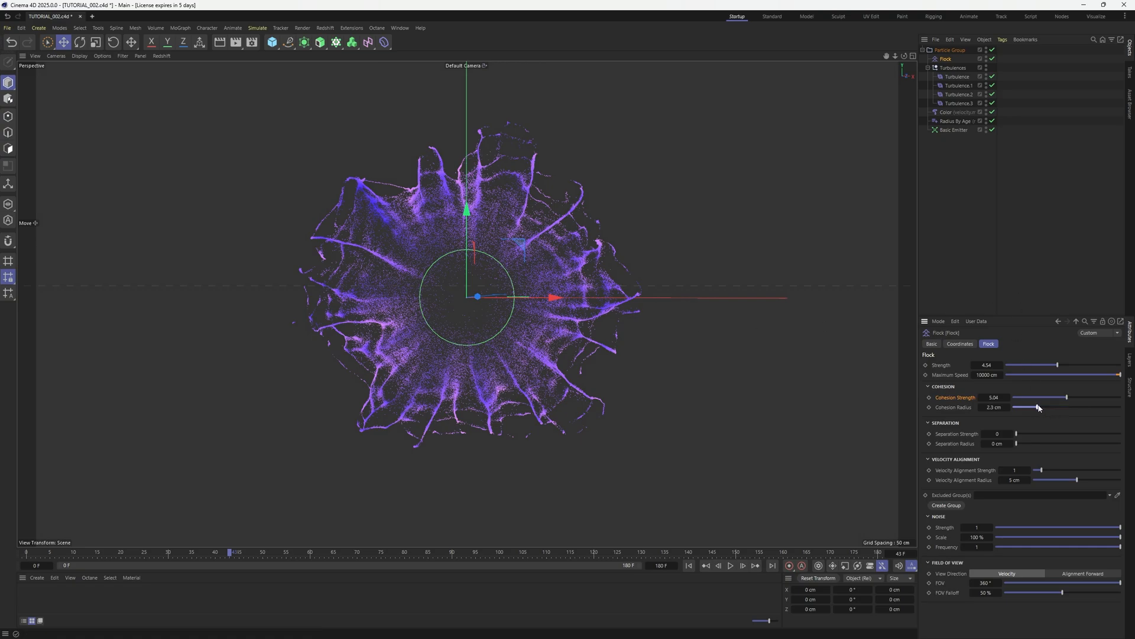
left_click(689, 565)
left_click(731, 565)
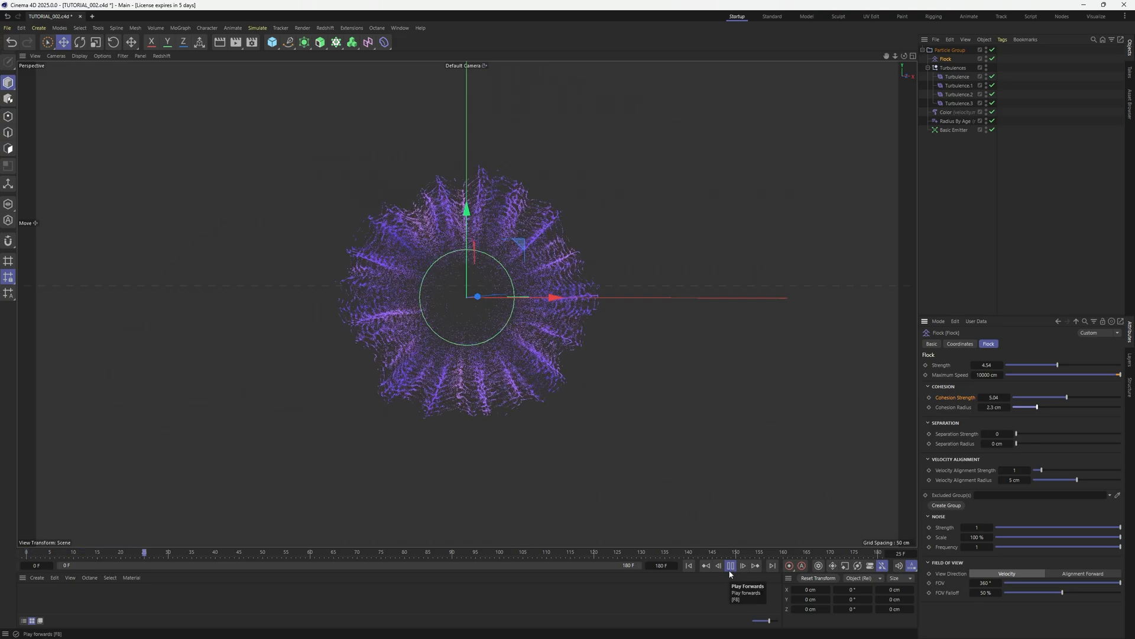
left_click(731, 565)
Set the Flock's cohesion strength to 3.16 and cohesion radius to 1.8 cm, and replay the simulation
left_click_drag(1039, 407, 1047, 398)
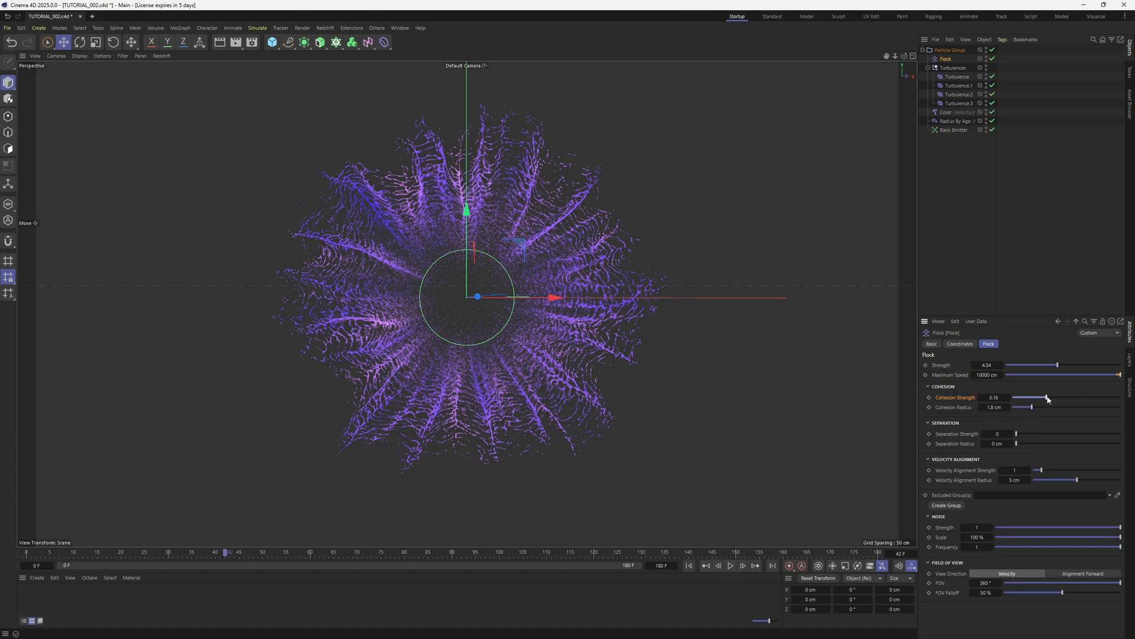
left_click(689, 566)
left_click(731, 567)
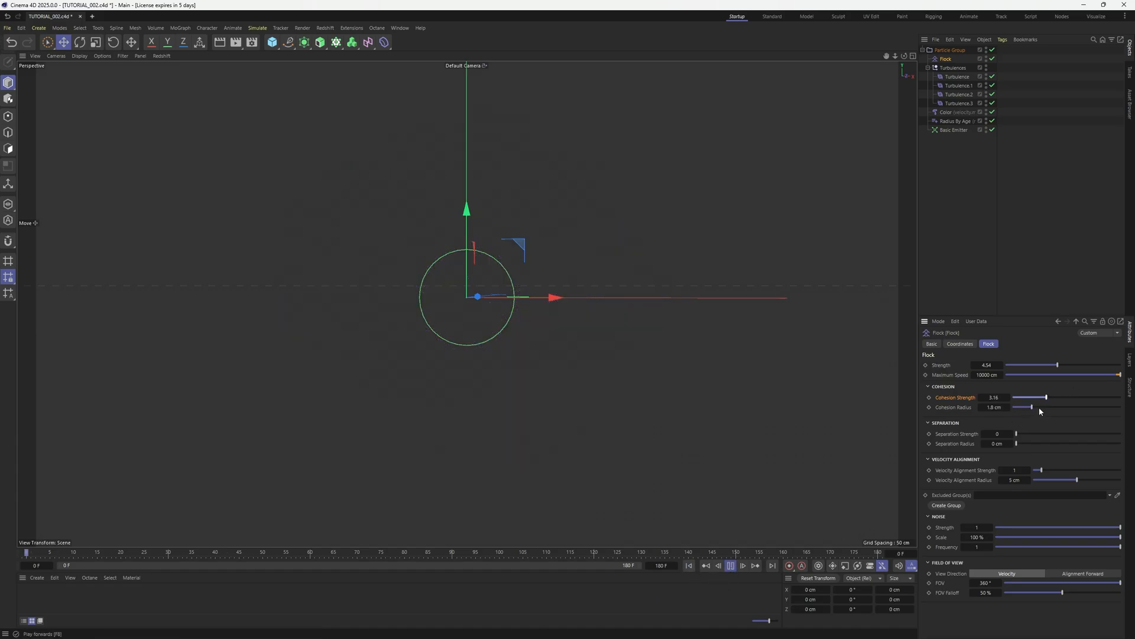
left_click(731, 566)
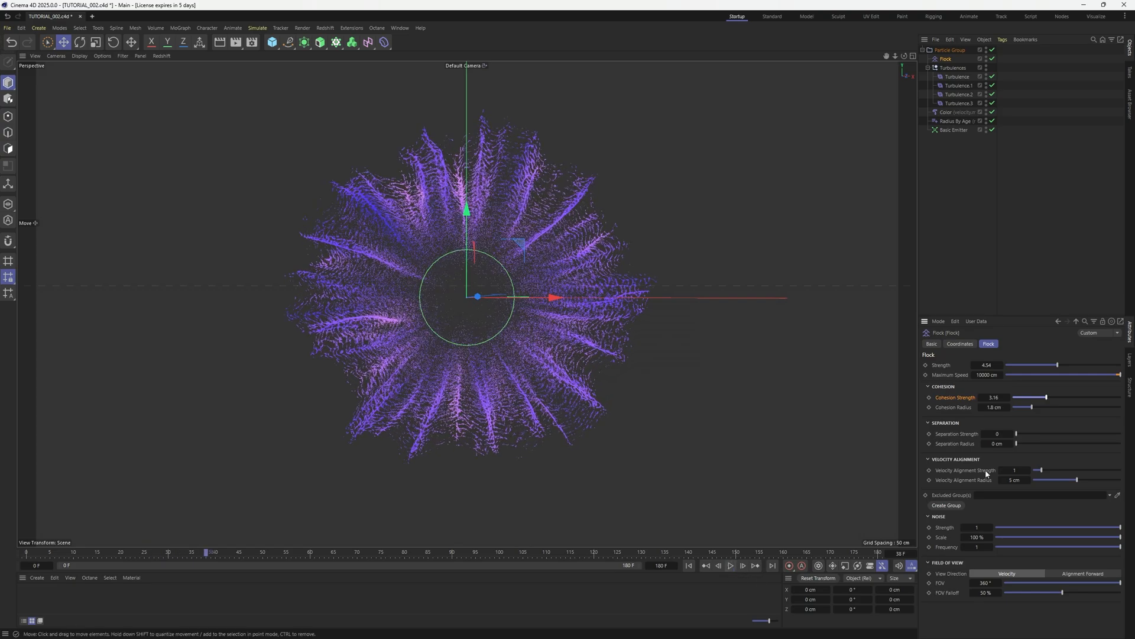
Set the Flock's cohesion strength to 3.78 and cohesion radius to 1 cm, and replay the simulation
left_click_drag(1032, 407, 1053, 398)
left_click(689, 566)
left_click(730, 566)
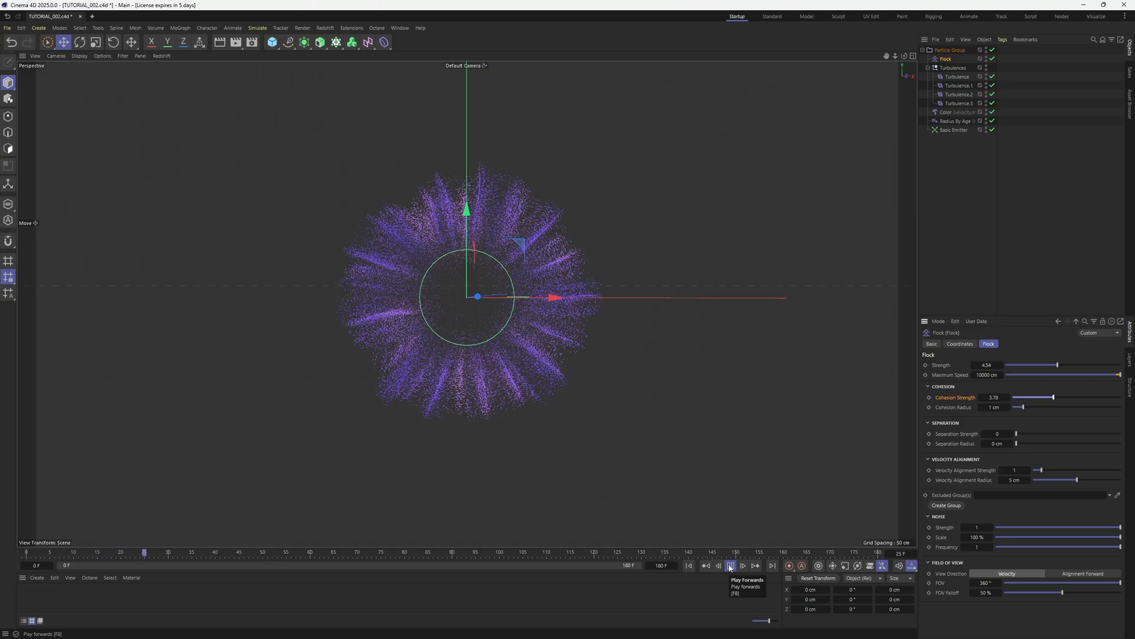
left_click(730, 566)
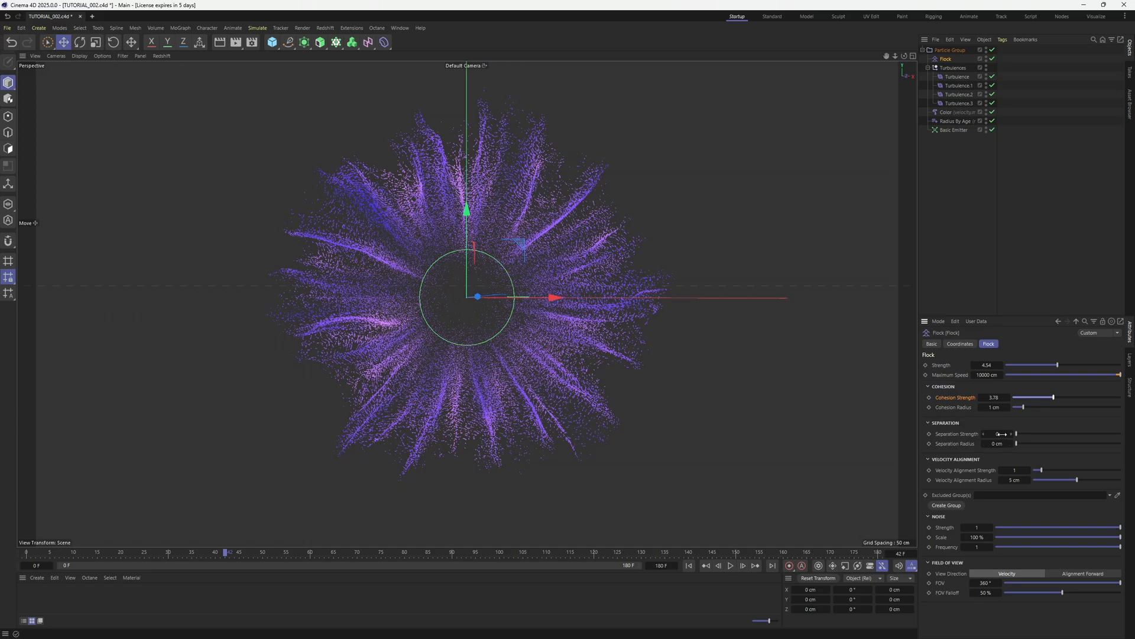
Zero the Flock's cohesion strength and radius, and set velocity alignment to strength 4.15 and radius 1.8 cm during playback
left_click_drag(1026, 407, 1012, 408)
left_click_drag(1042, 470, 1089, 470)
left_click(731, 566)
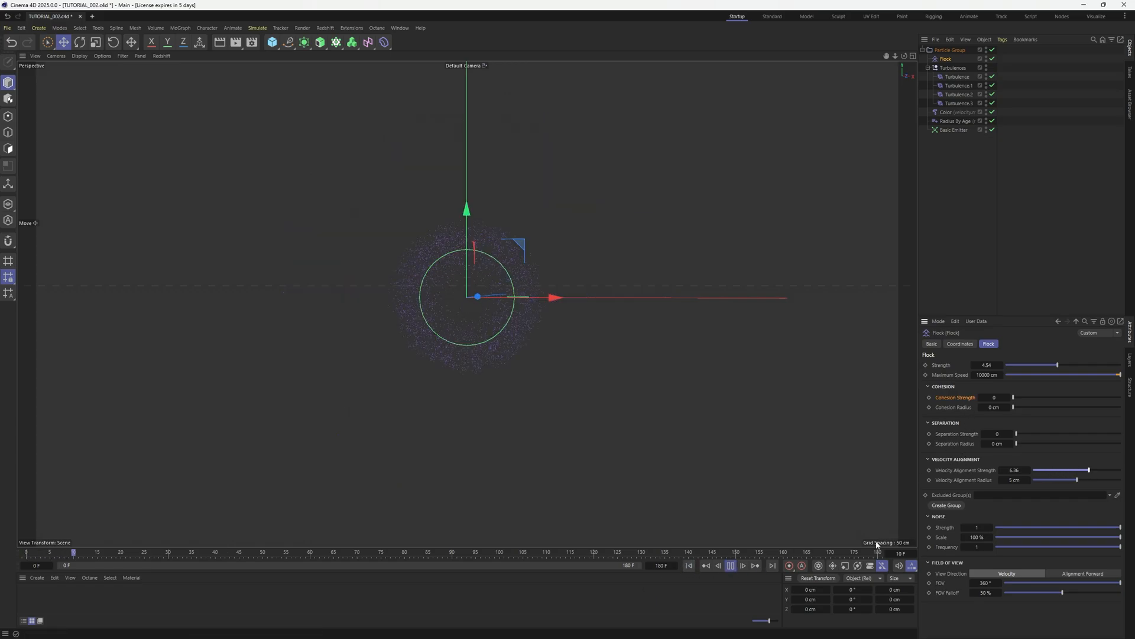
left_click_drag(1087, 470, 1050, 483)
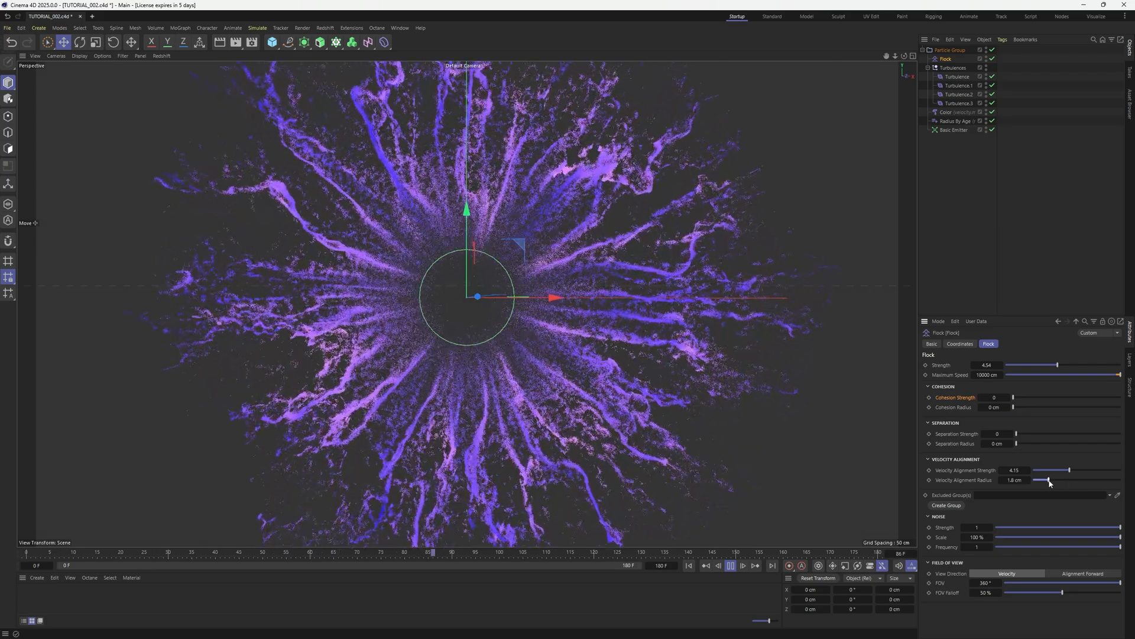
left_click(731, 566)
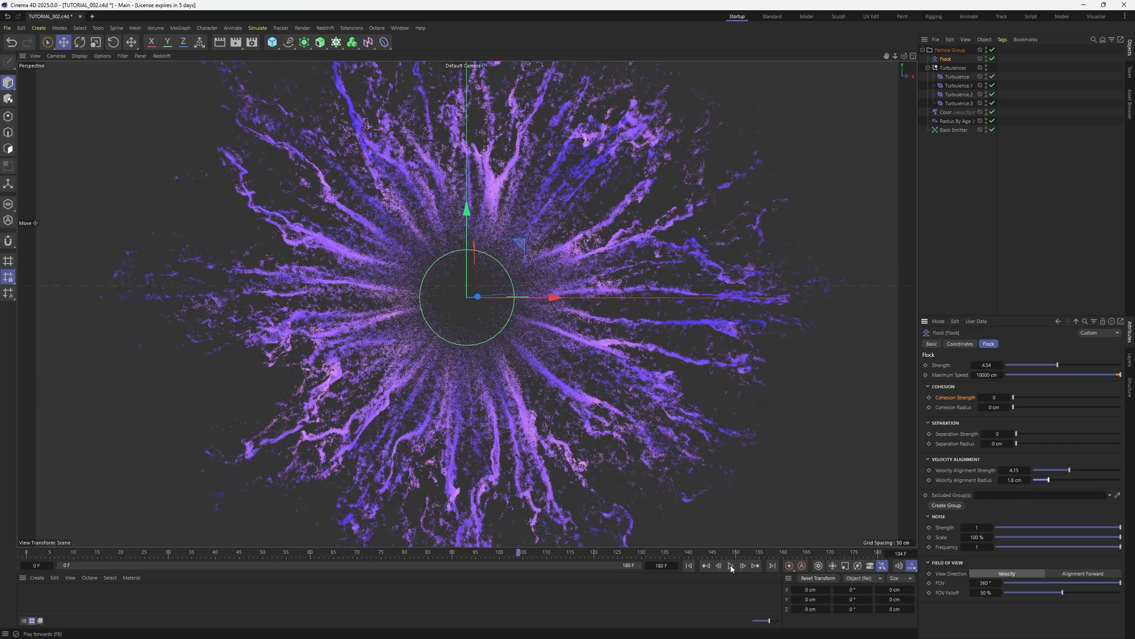
Replay the particle simulation from the first frame to examine the effect of the velocity alignment
left_click(689, 566)
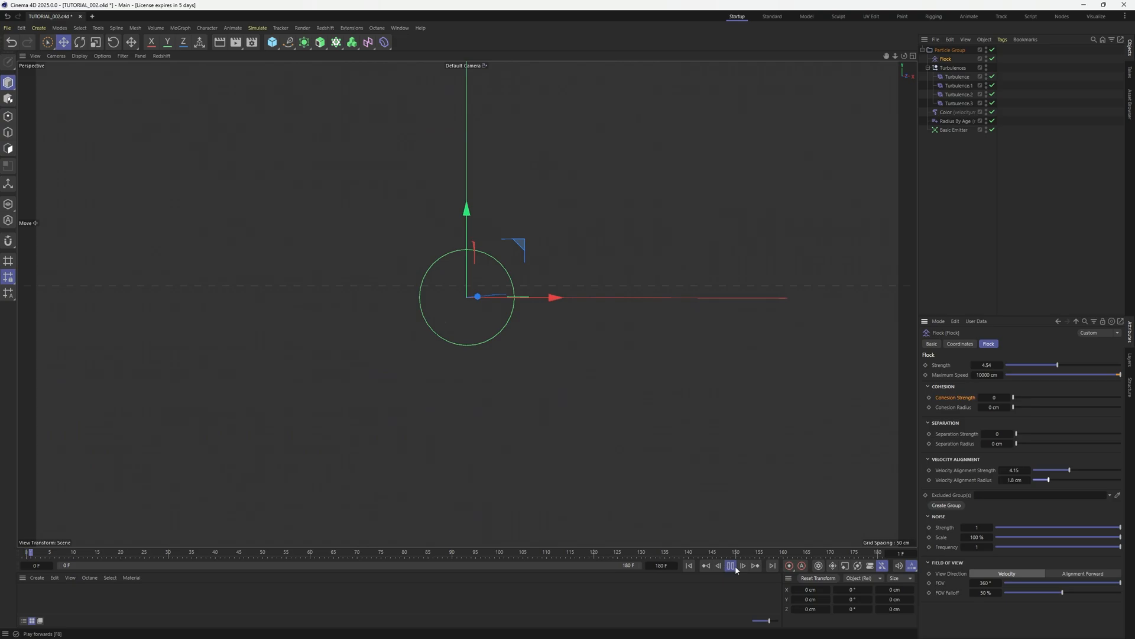
left_click(731, 566)
left_click(731, 565)
left_click(731, 565)
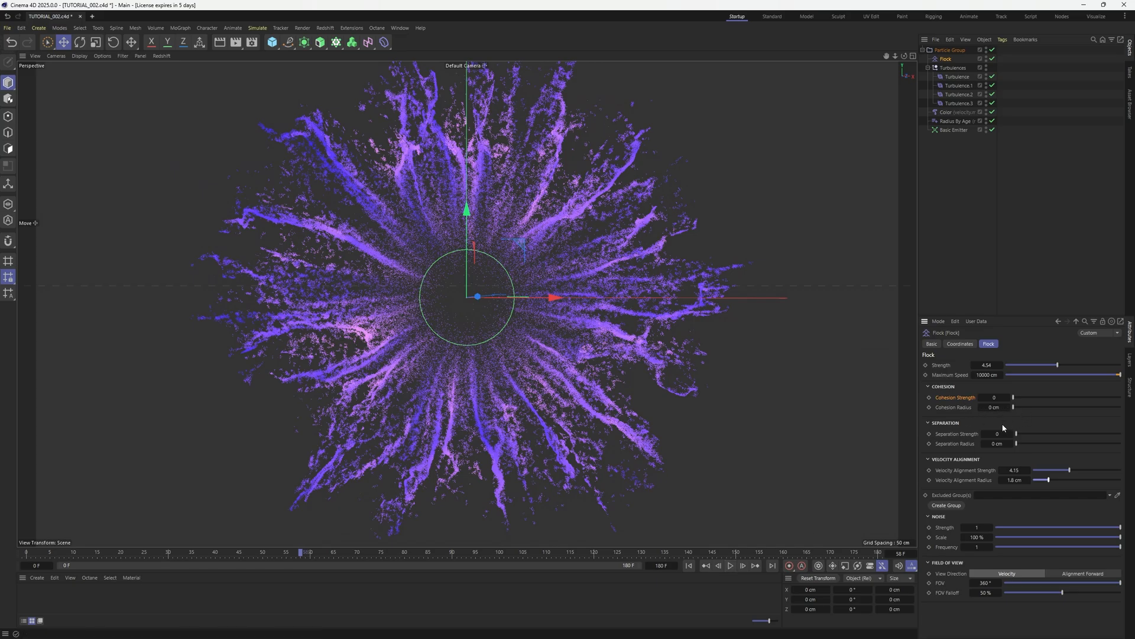
left_click(731, 565)
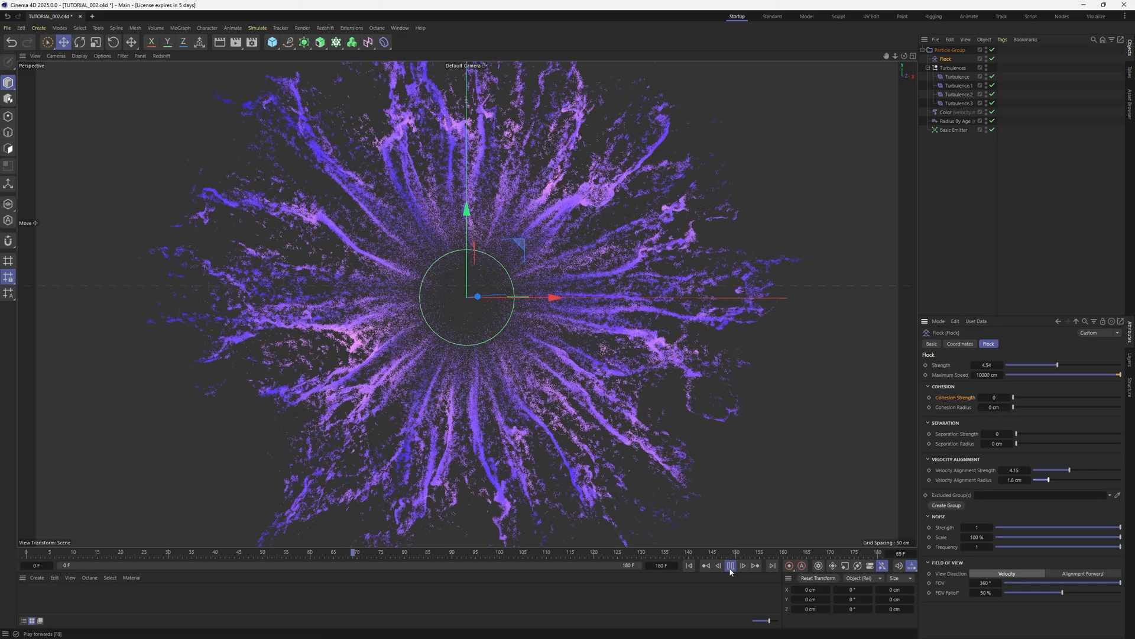
left_click(731, 567)
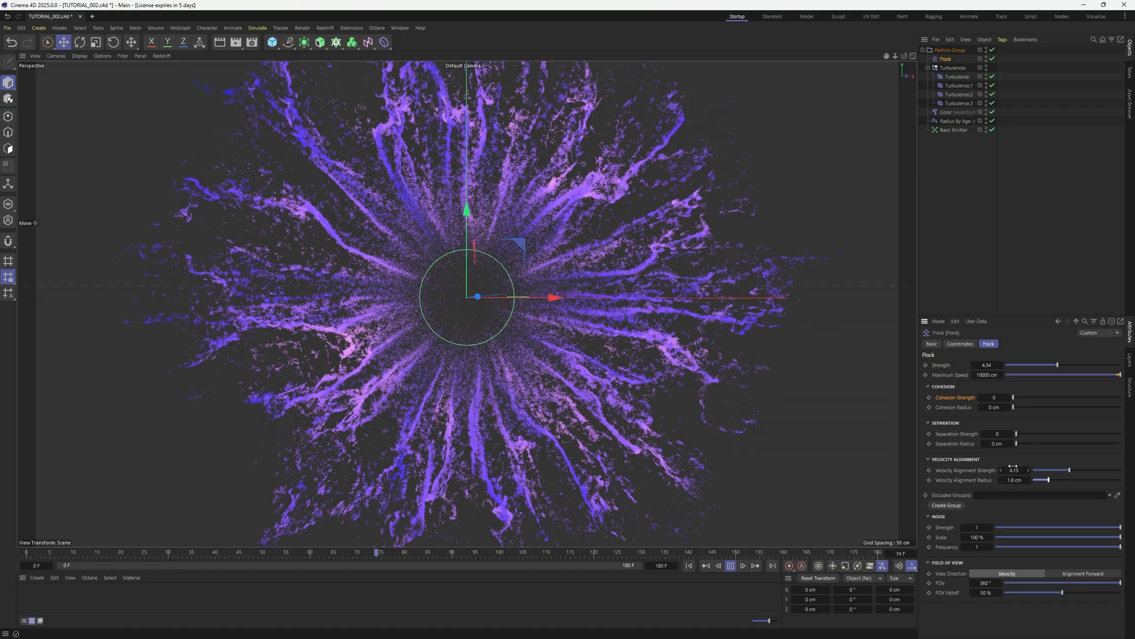
Set the Flock's velocity alignment radius to 2.9 cm and replay the simulation from the start
mouse_move(1049, 479)
left_mouse_down()
mouse_move(1031, 481)
mouse_move(1058, 479)
left_mouse_up()
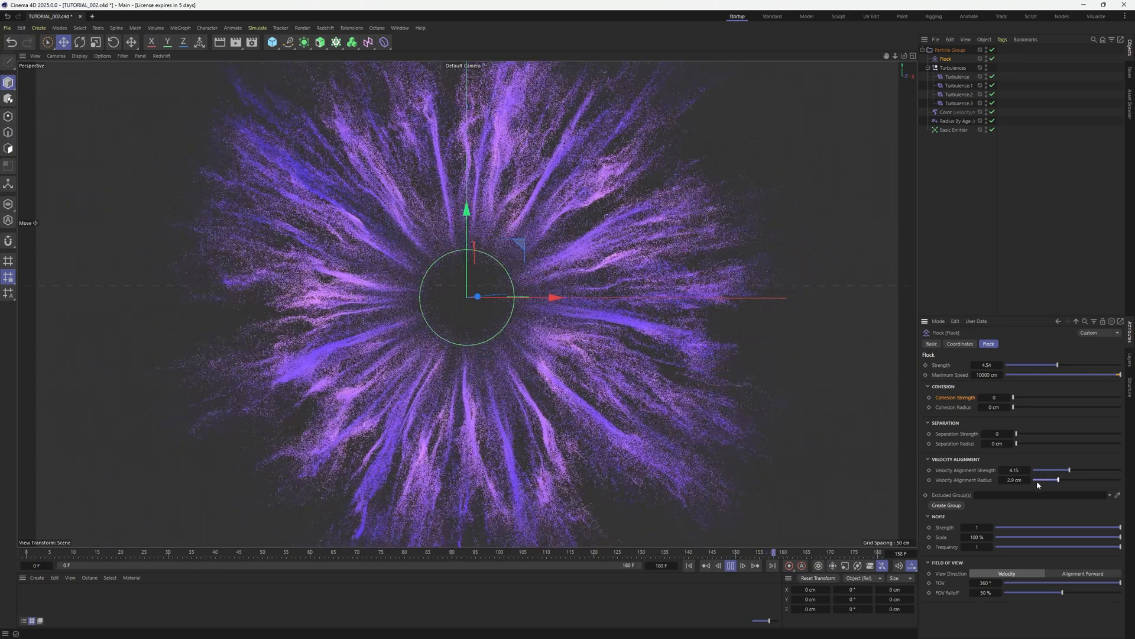
left_click(689, 566)
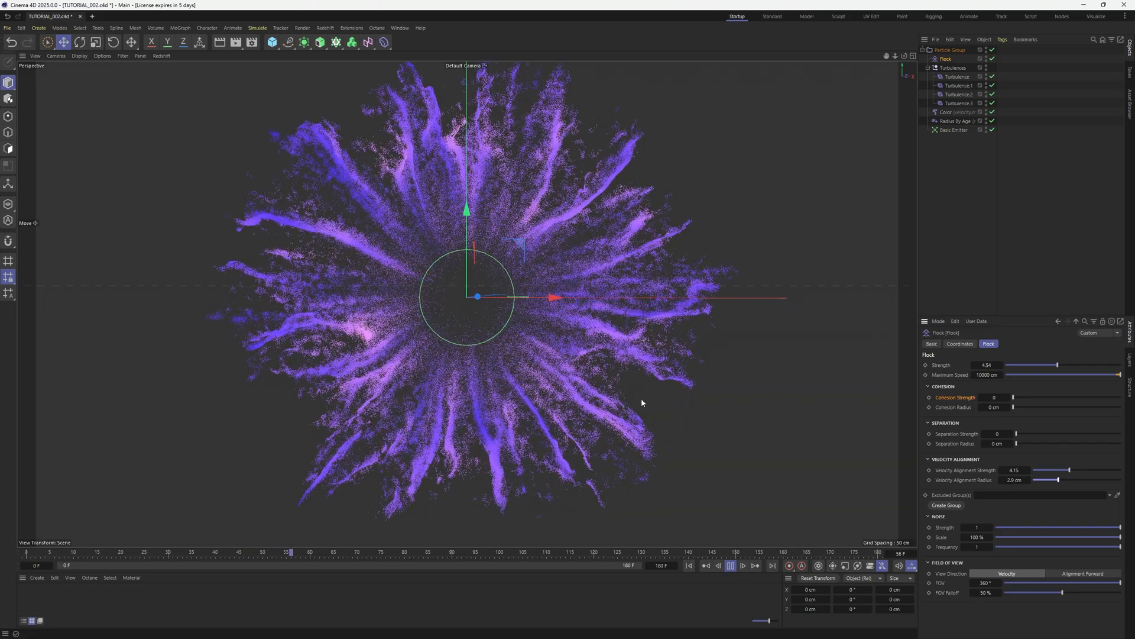
left_click(729, 565)
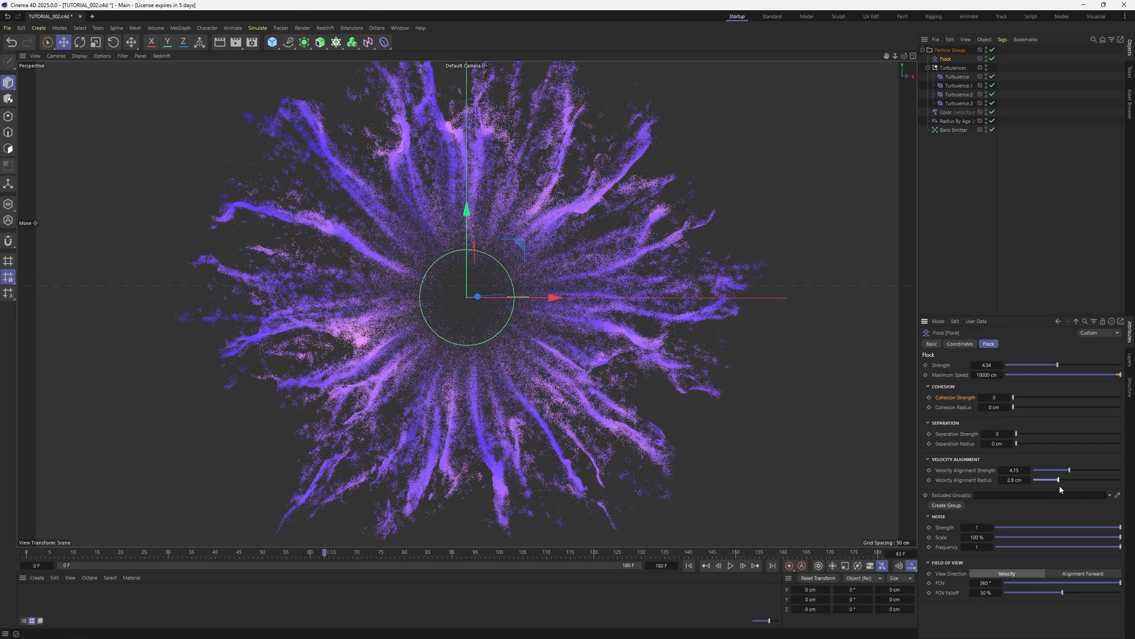
Set the Flock's velocity alignment to strength 8.62 and radius 1.2 cm, and its separation to strength 3.34 and radius 1.4 cm, then replay
left_click_drag(1070, 470, 1104, 470)
left_click(731, 566)
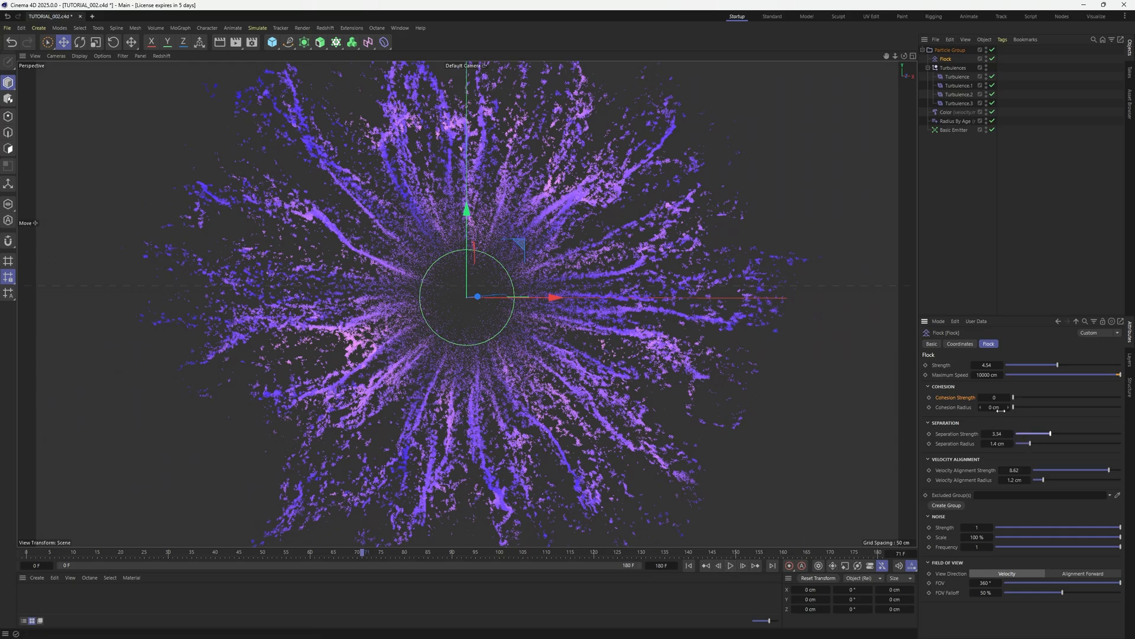
left_click(689, 566)
left_click(730, 566)
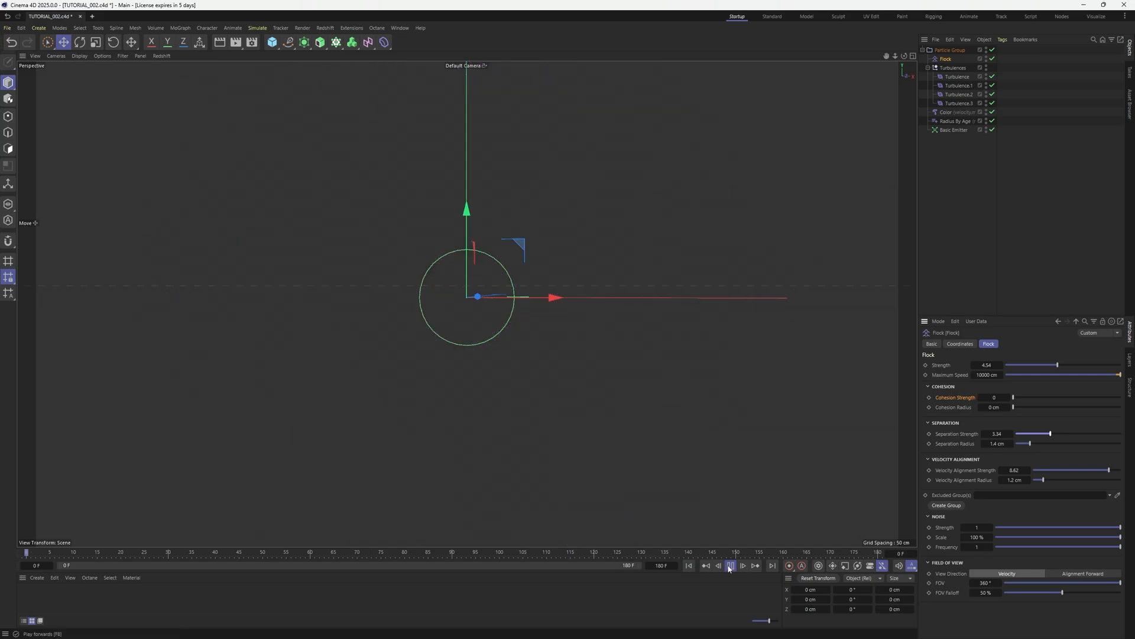
Set the Flock's cohesion to strength 4.39 and radius 1 cm, and its separation to strength 0.61 and radius 0.3 cm
left_click(1024, 407)
left_click(1020, 398)
left_click(1038, 434)
left_click(1024, 444)
left_click(1021, 433)
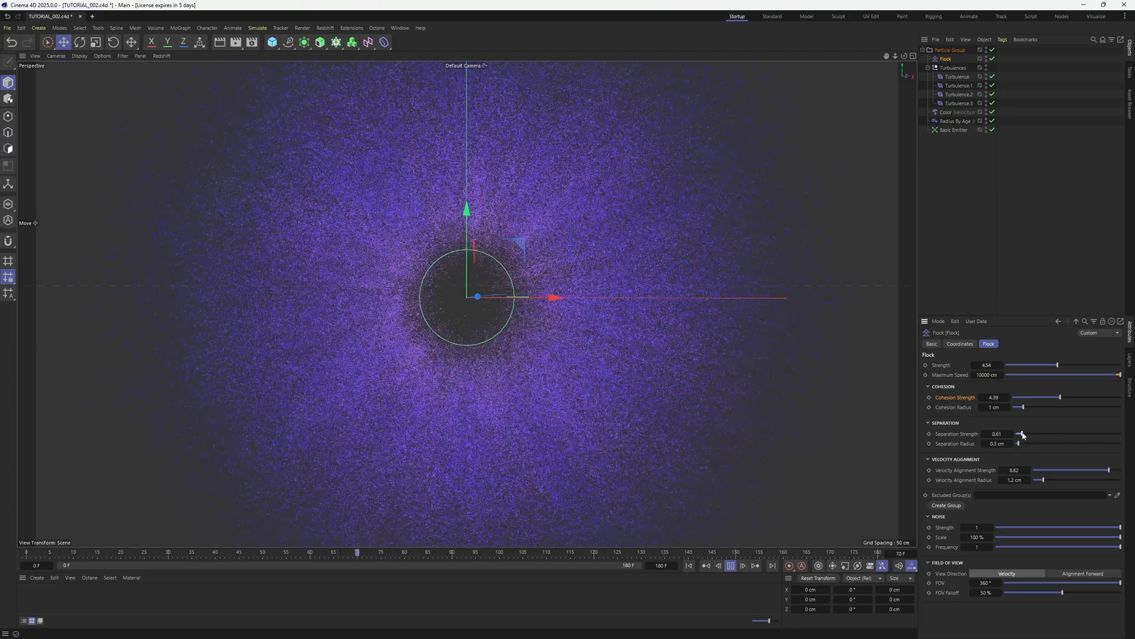
Set the Flock's velocity alignment to strength 2.99 and radius 0.9 cm and its cohesion radius to 0.5 cm, replaying the simulation
left_click(691, 567)
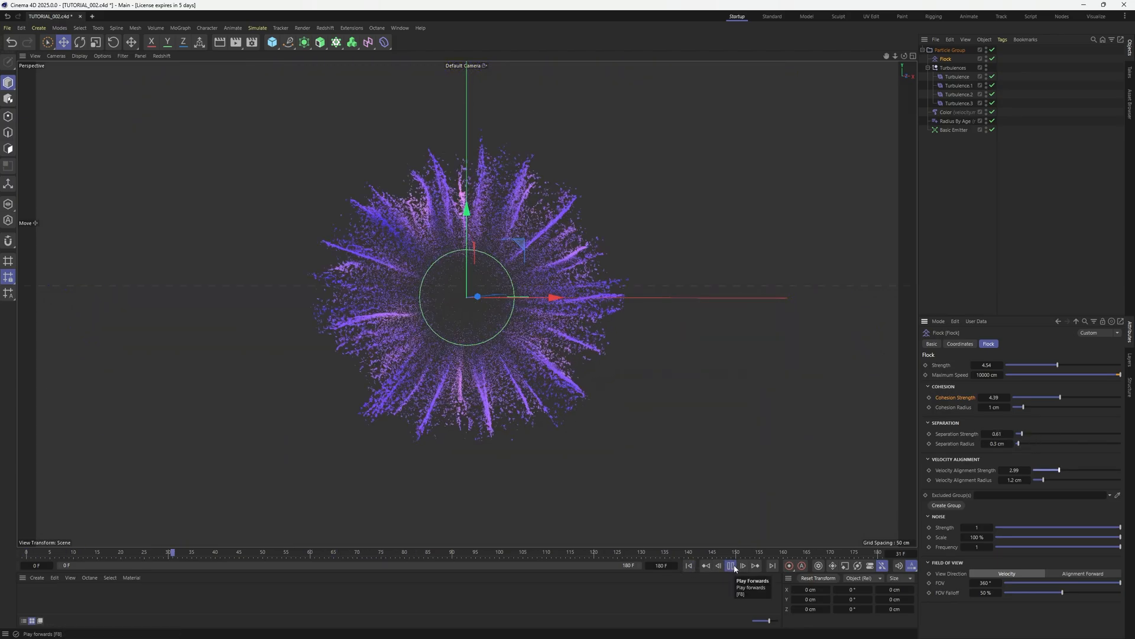
left_click(733, 566)
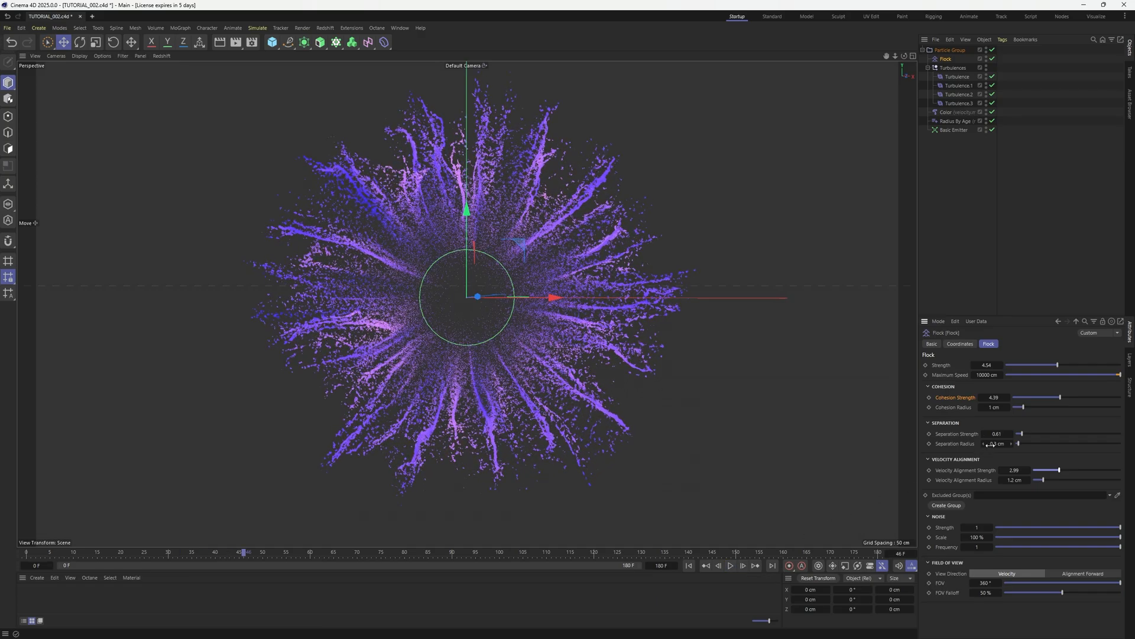
left_click_drag(1025, 409, 1017, 408)
left_click_drag(1043, 480, 1040, 480)
left_click(689, 565)
left_click(732, 566)
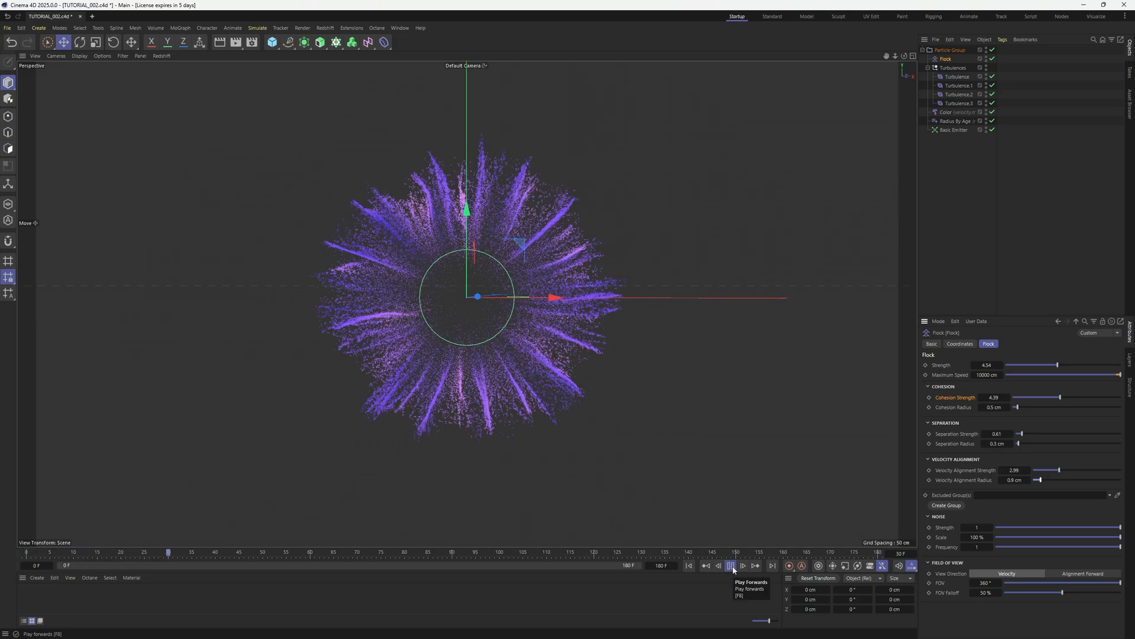
left_click(732, 567)
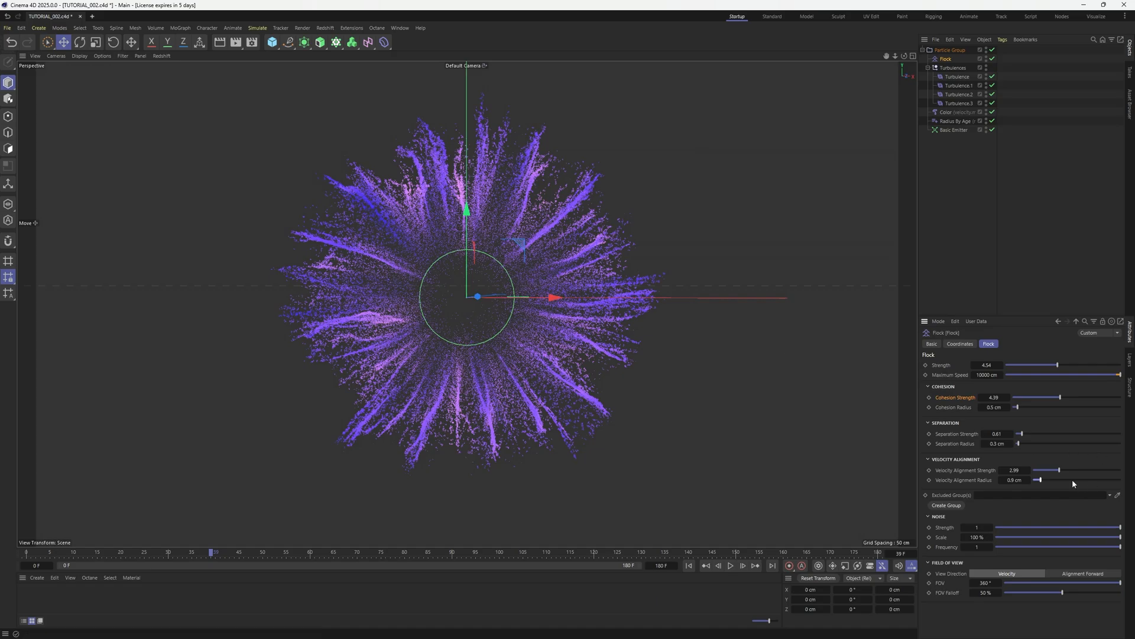
Set the Flock's velocity alignment to strength 2.19 and radius 4.4 cm and replay the simulation from the start
left_click(690, 565)
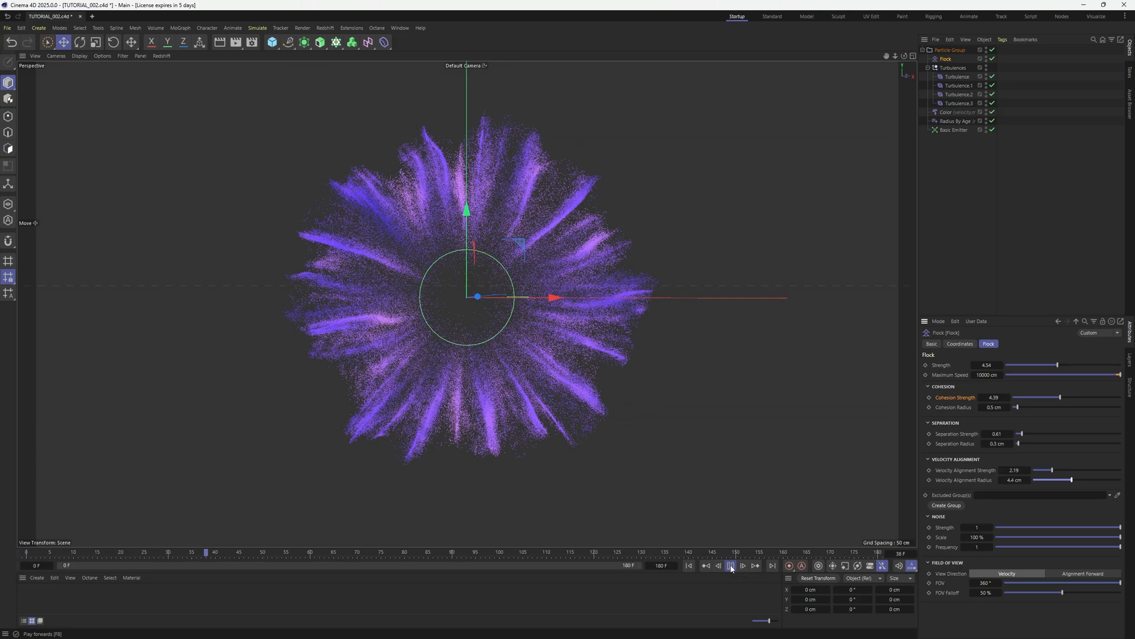
left_click(730, 566)
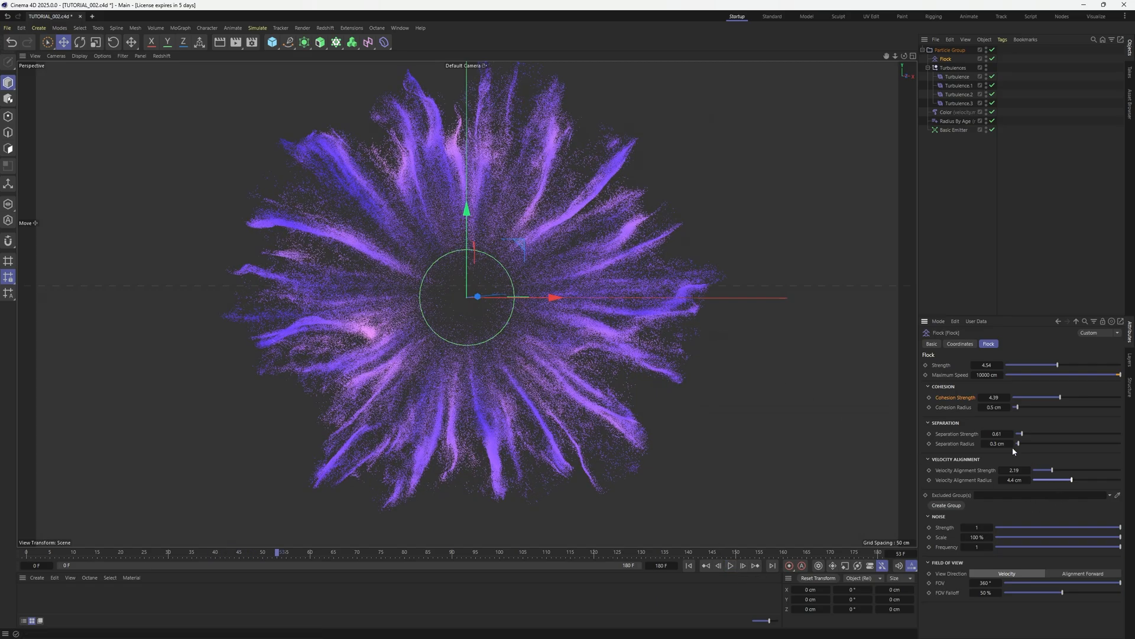
Add a second Flock modifier to the particle group and disable the original Flock
left_click(257, 28)
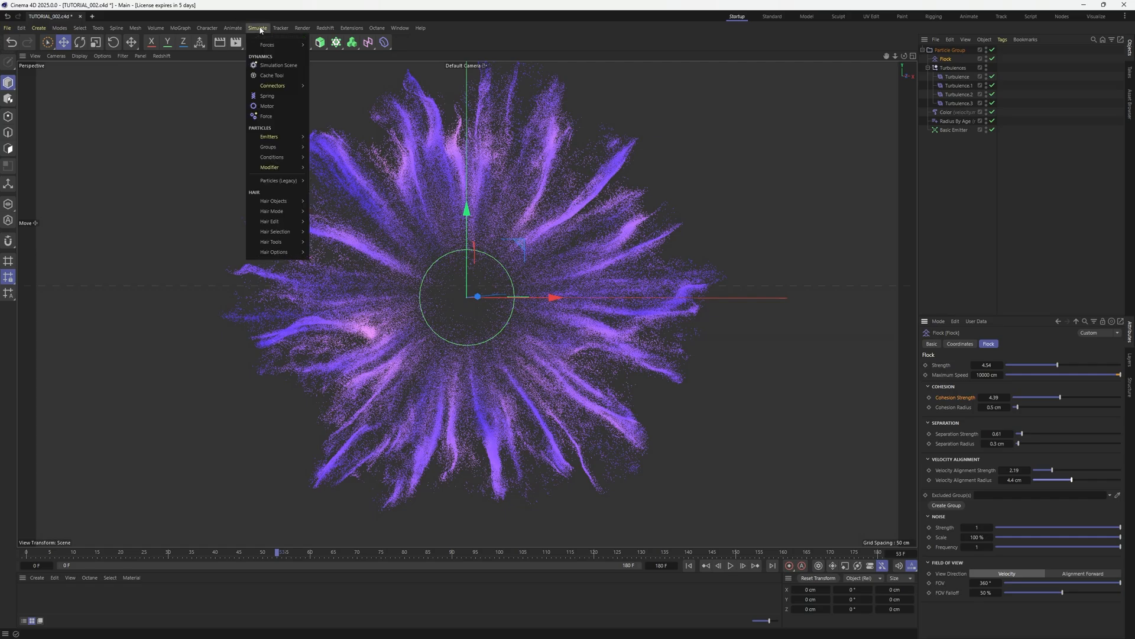
mouse_move(279, 167)
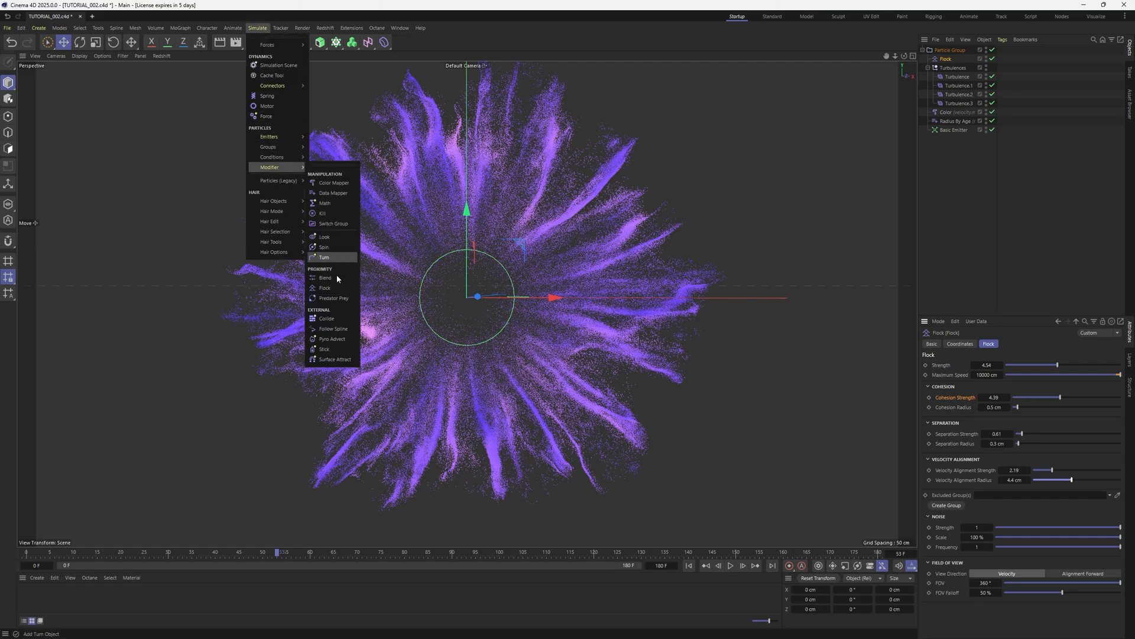
left_click(334, 289)
left_click(992, 68)
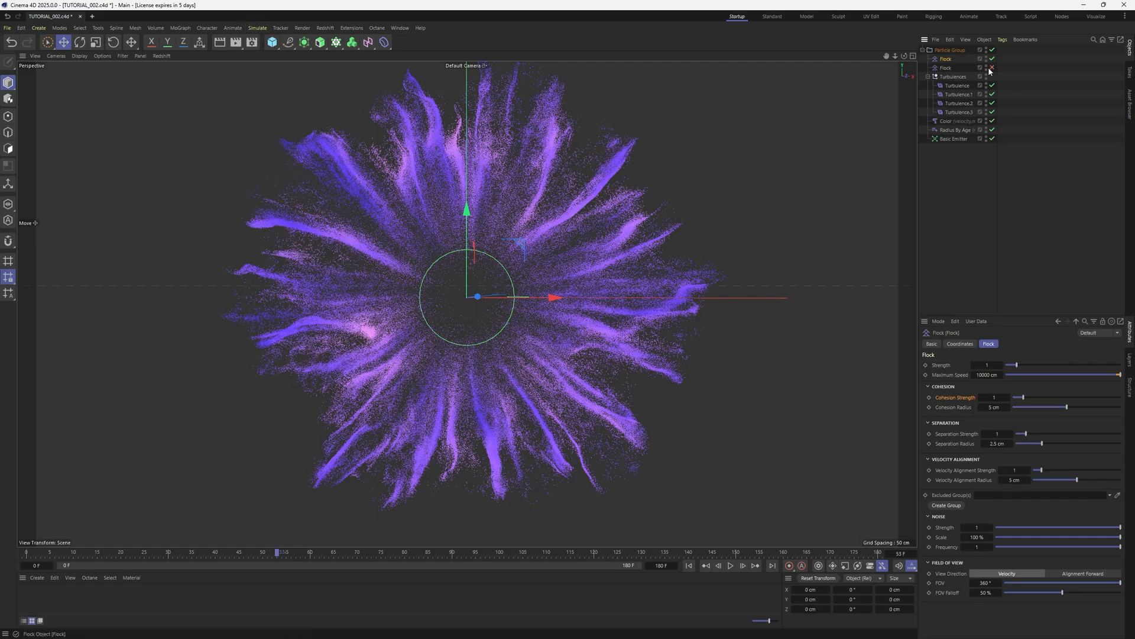
Set the new Flock's separation radius to 0.4 cm and its cohesion to strength 3.57 and radius 3.4 cm, then replay
left_click(690, 566)
left_click_drag(1042, 443, 1023, 444)
left_click_drag(1067, 407, 1049, 407)
left_click_drag(1023, 398, 1043, 402)
left_click(733, 566)
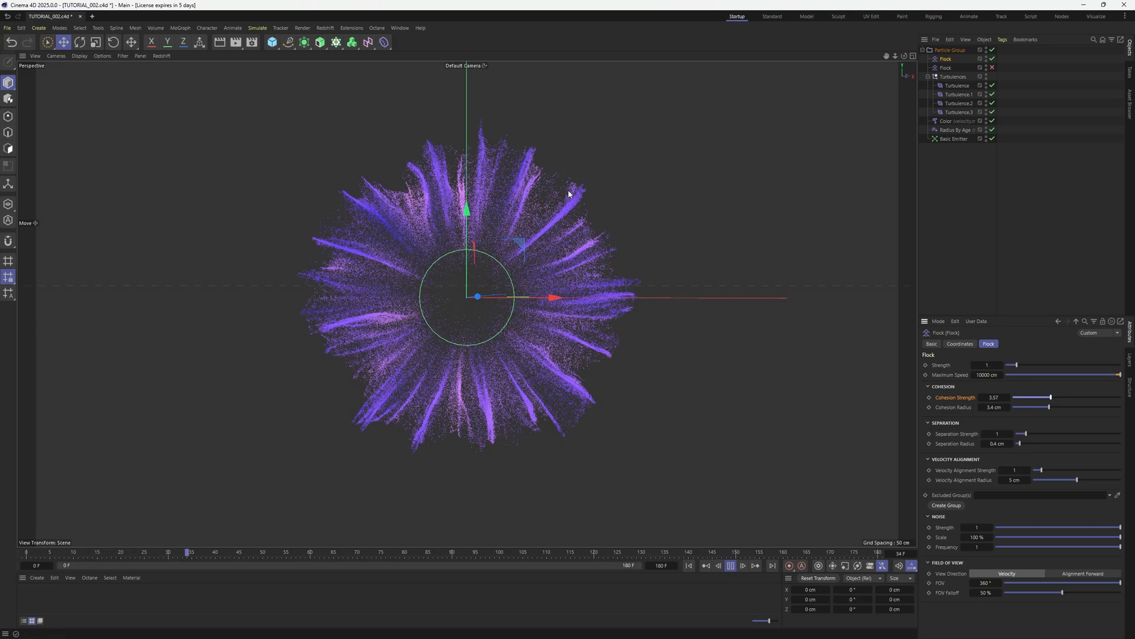
left_click(730, 566)
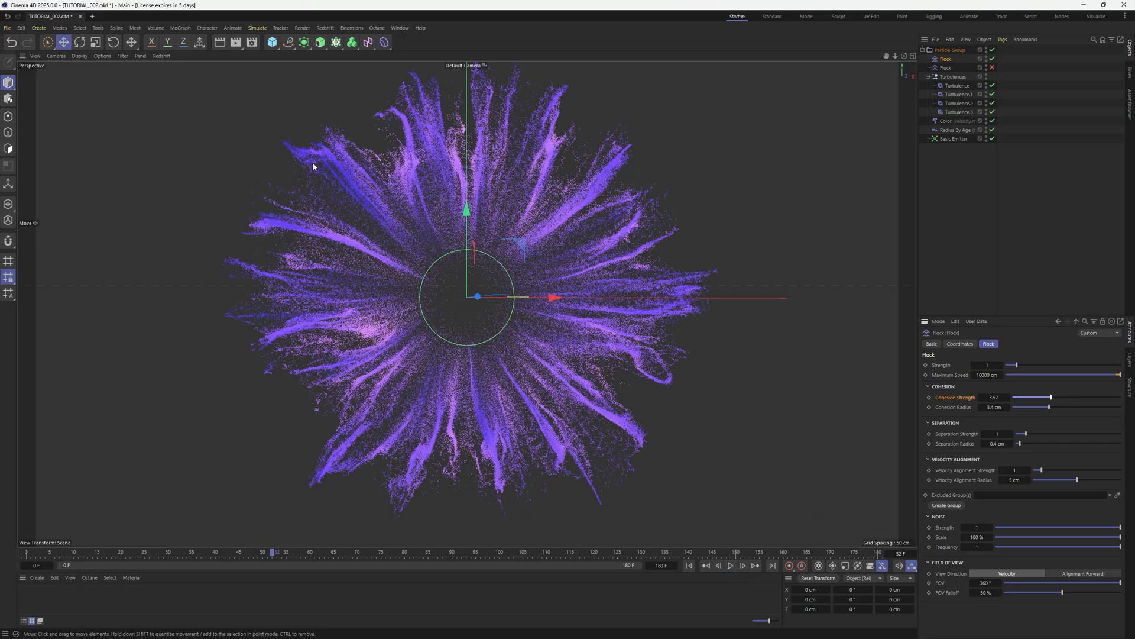
left_click(959, 112)
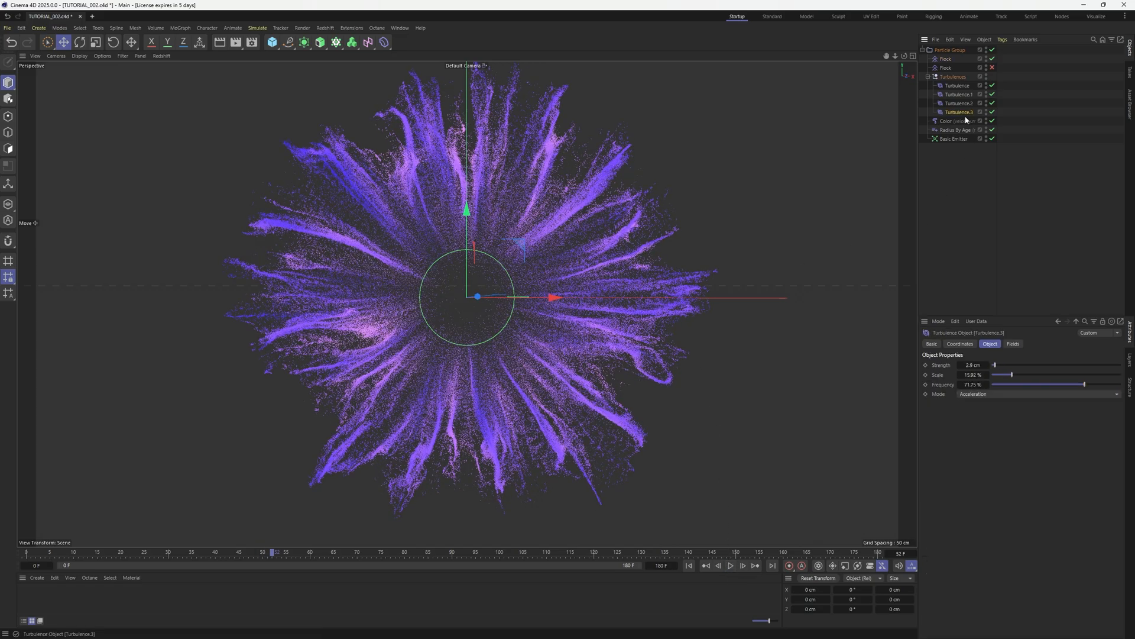
left_click(946, 59)
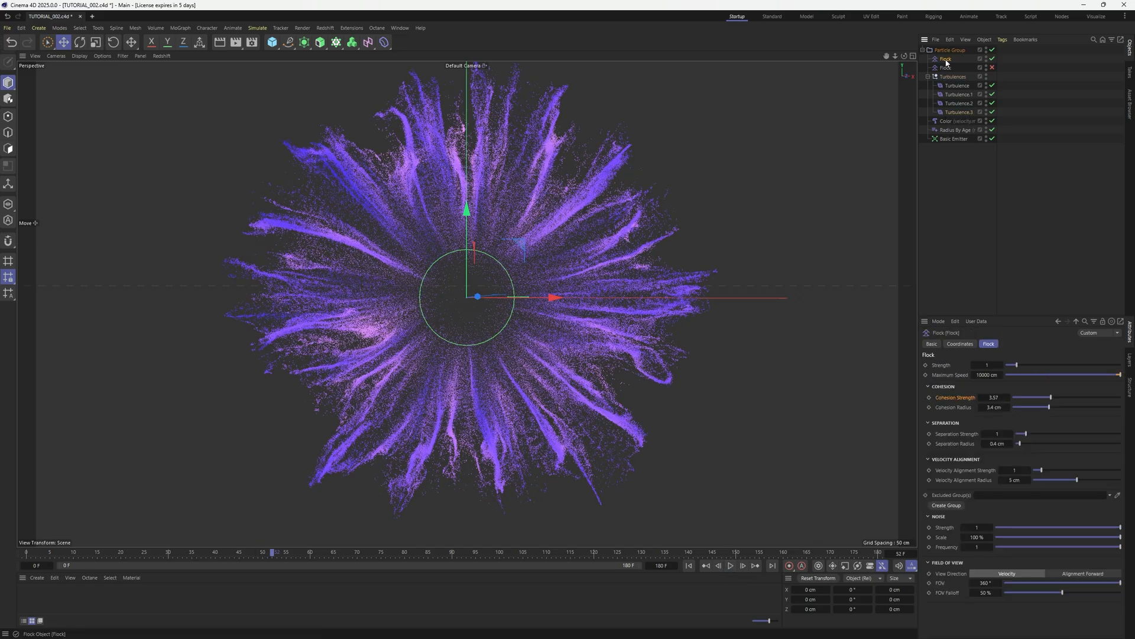
left_click(731, 566)
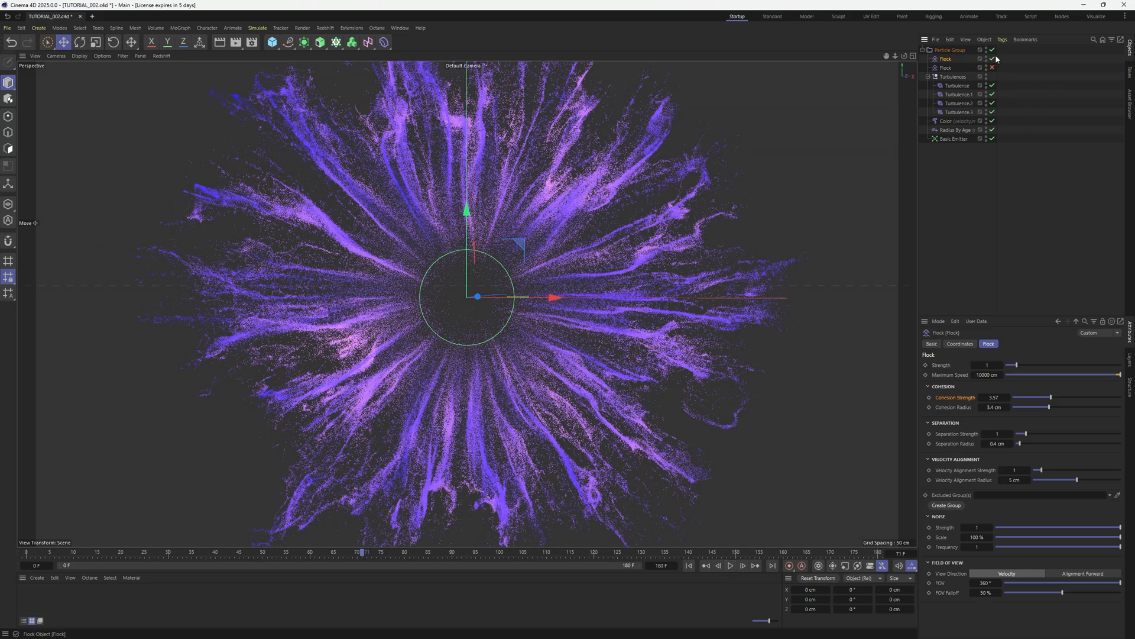
Disable the new Flock as well and replay the simulation from the start to compare the motion without flocking
left_click(992, 59)
left_click(689, 565)
left_click(731, 565)
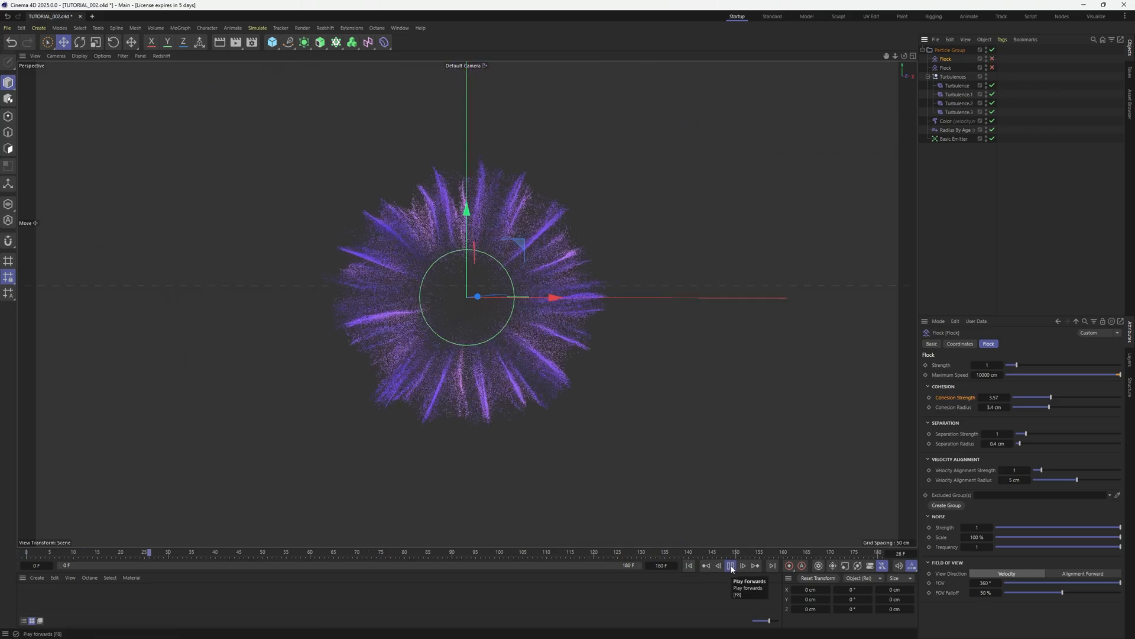
left_click(731, 565)
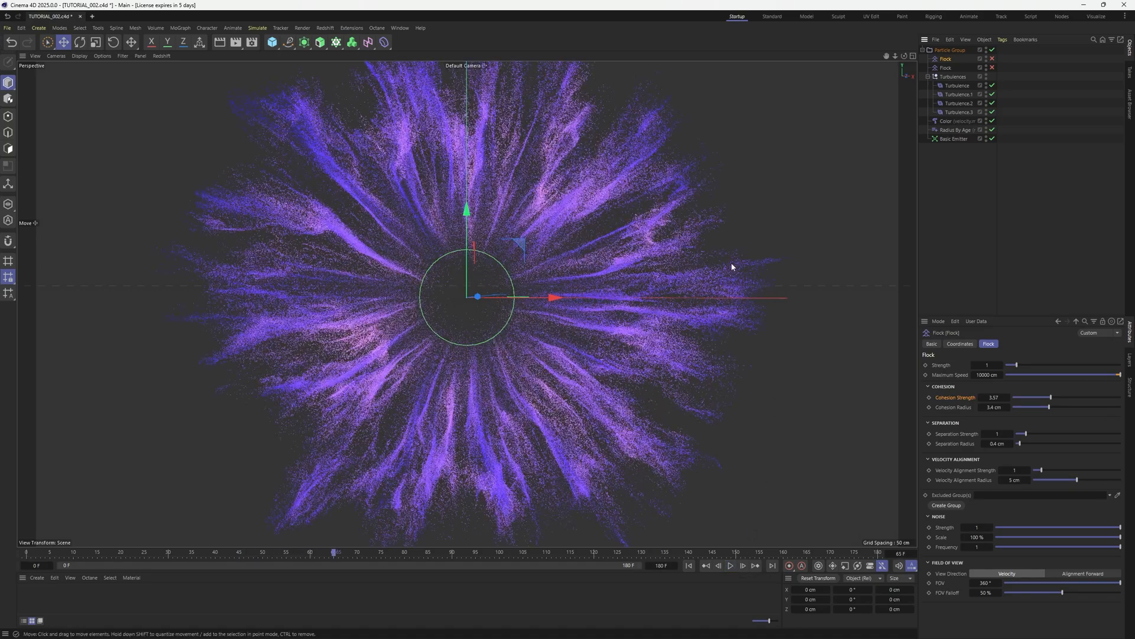
left_click(689, 565)
left_click(732, 566)
left_click(993, 59)
left_click(733, 568)
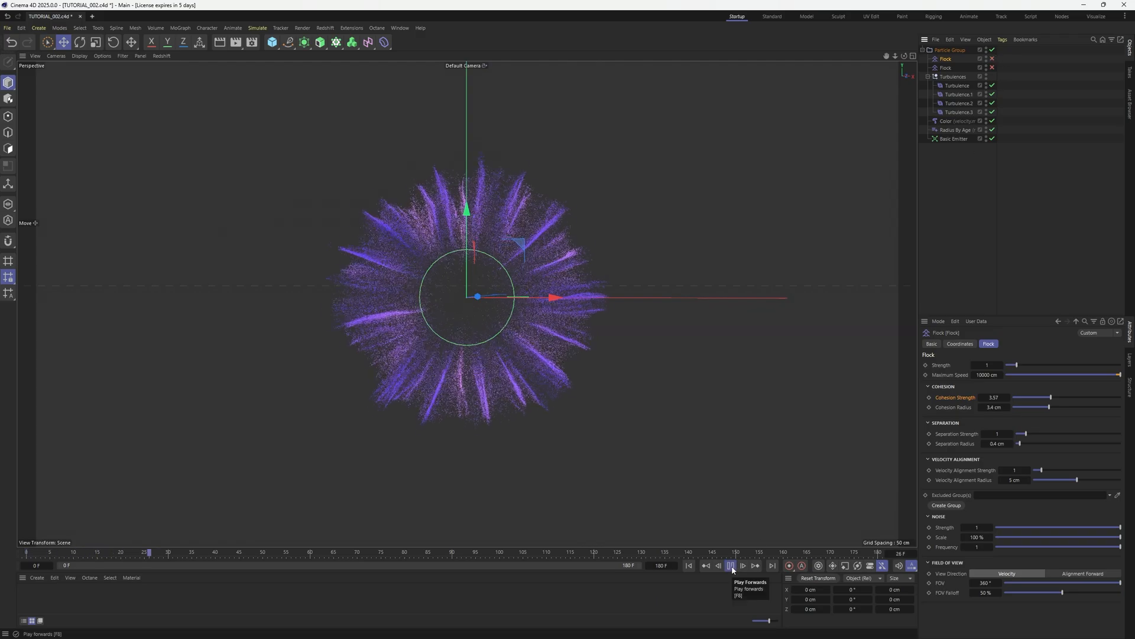
left_click(731, 566)
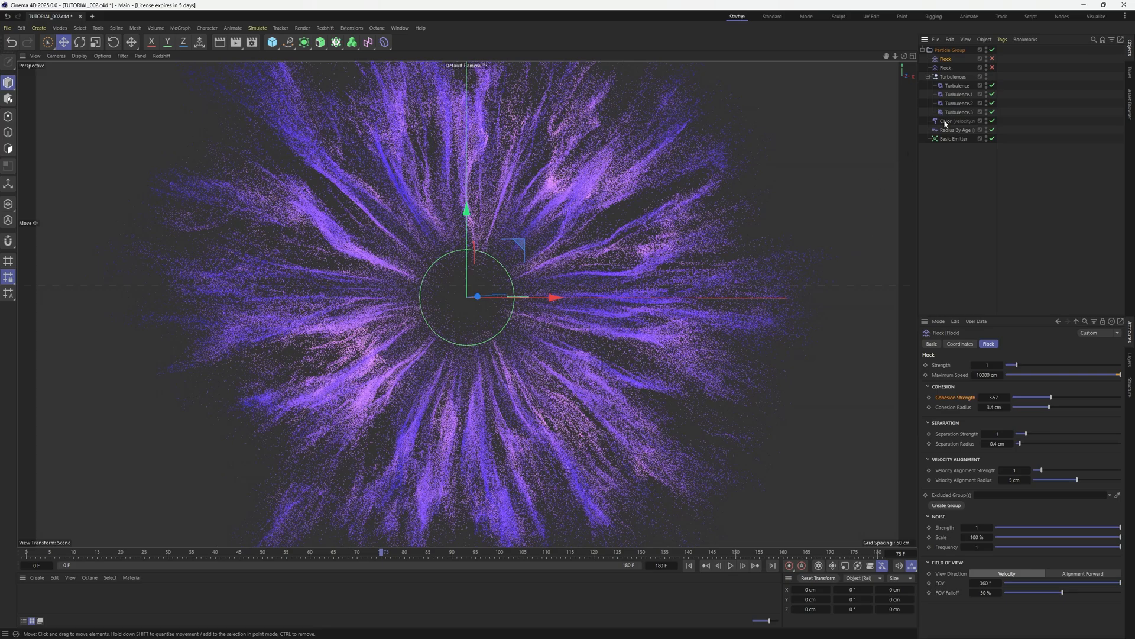
Re-enable the new Flock and replay the simulation from the first frame, leaving nothing selected
left_click(689, 566)
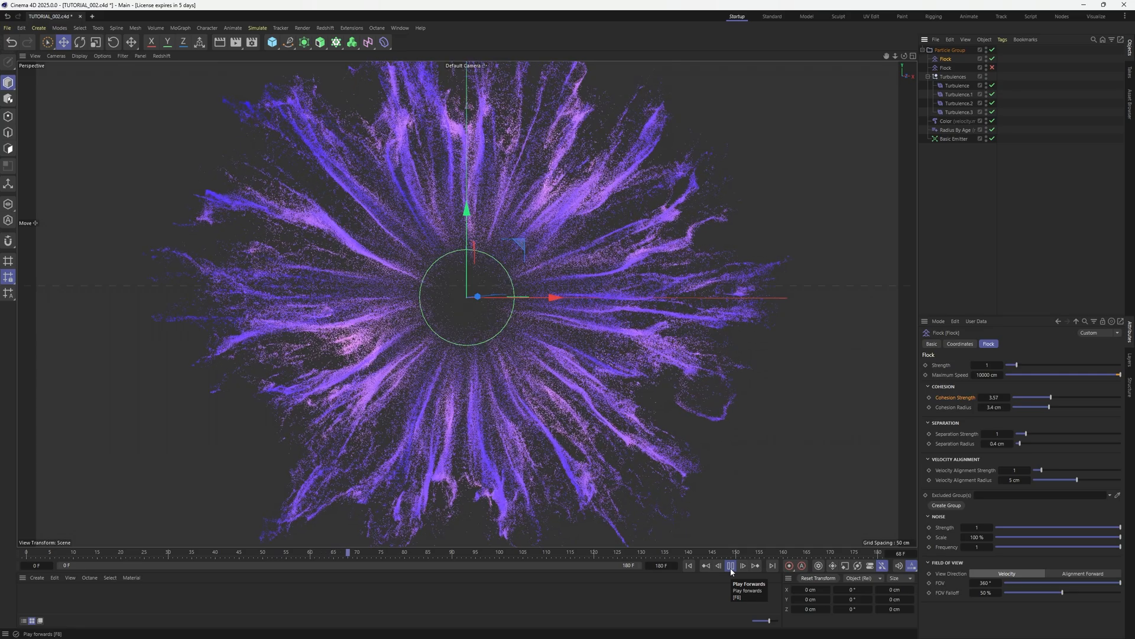
left_click(731, 566)
left_click(1076, 156)
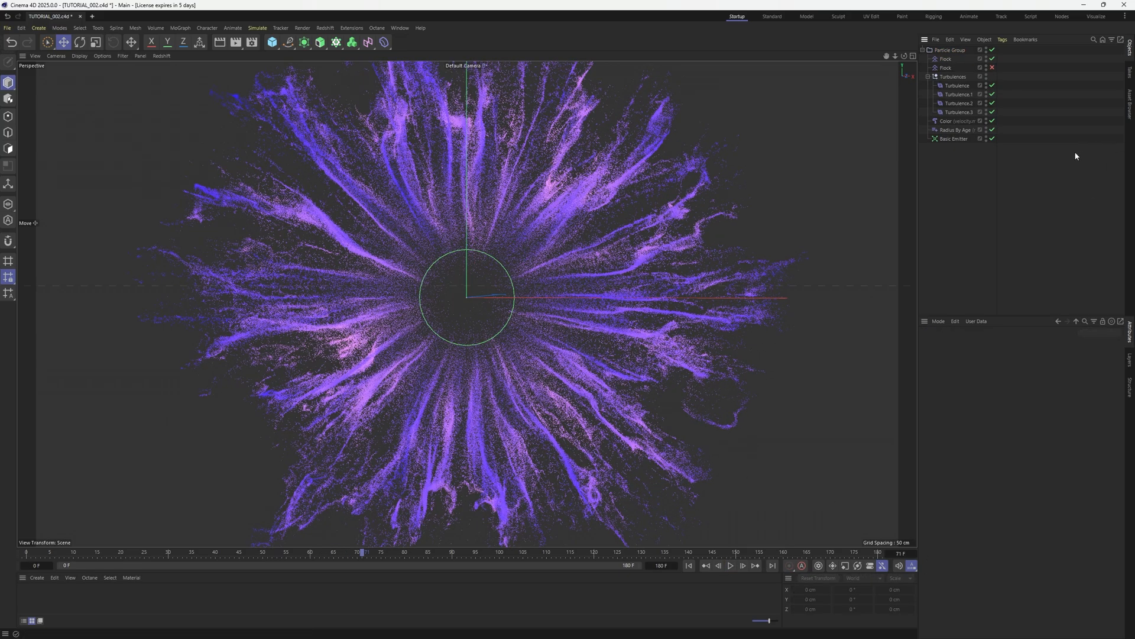
Group both Flock modifiers under a null named Flock and expand it in the object hierarchy
left_click(945, 59)
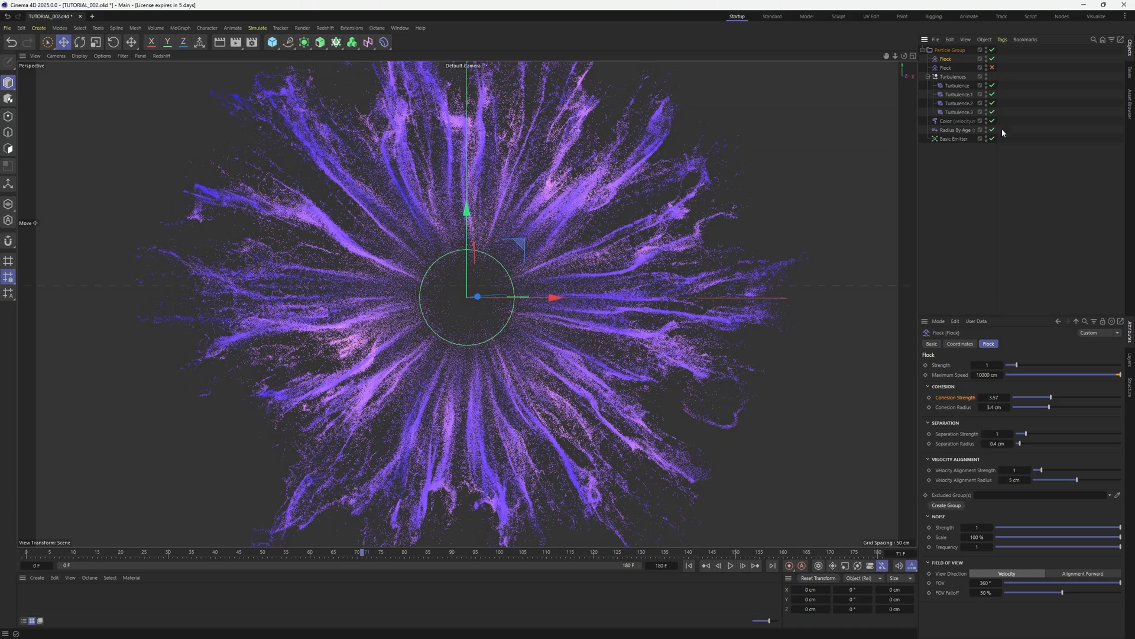
left_click(1057, 95)
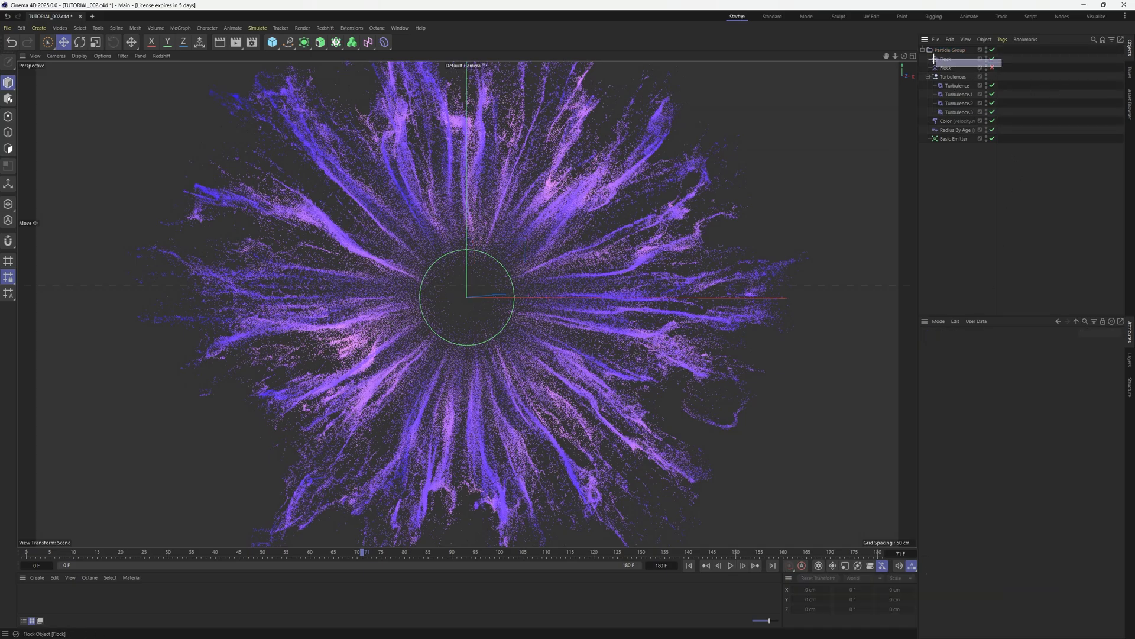
left_click_drag(937, 59, 938, 59)
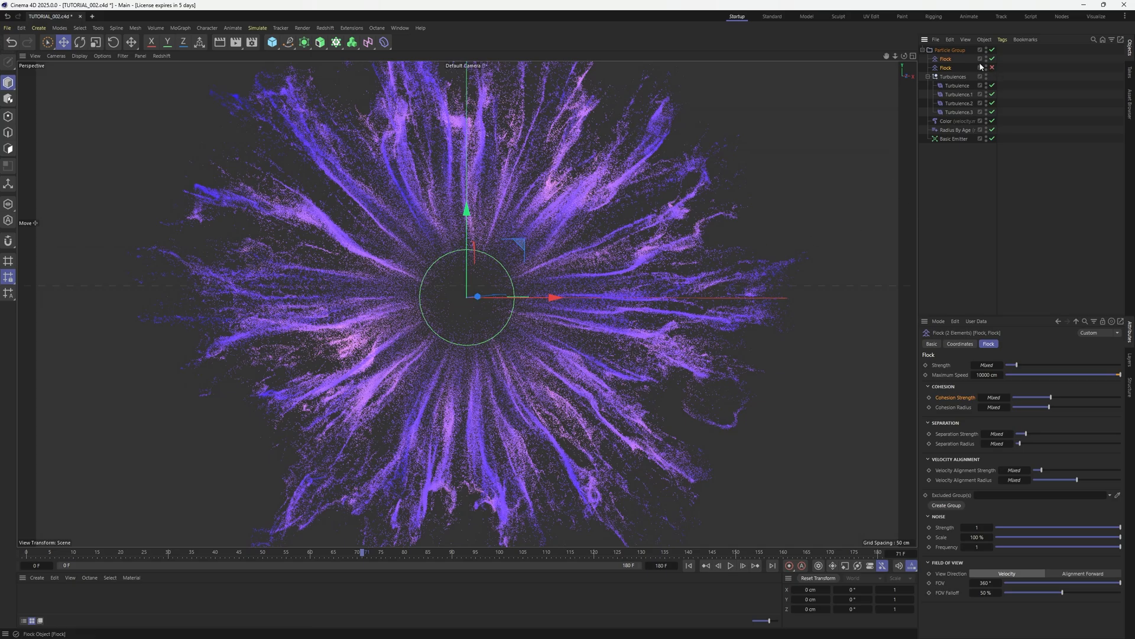
key("alt+g")
double_click(947, 58)
type("Flock")
key("Return")
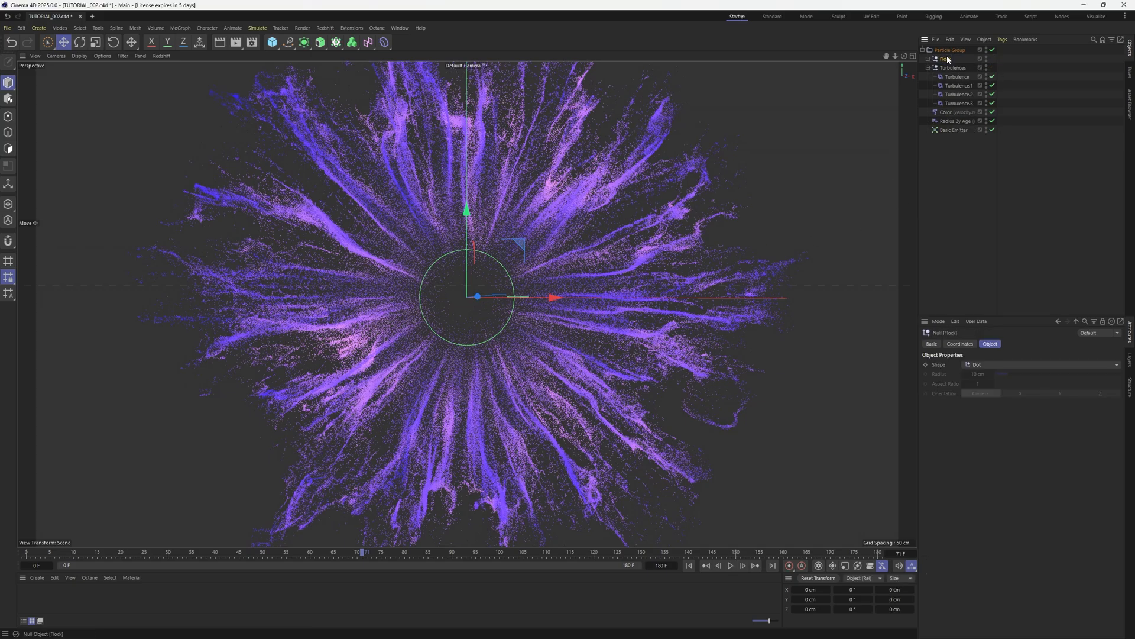
left_click(928, 59)
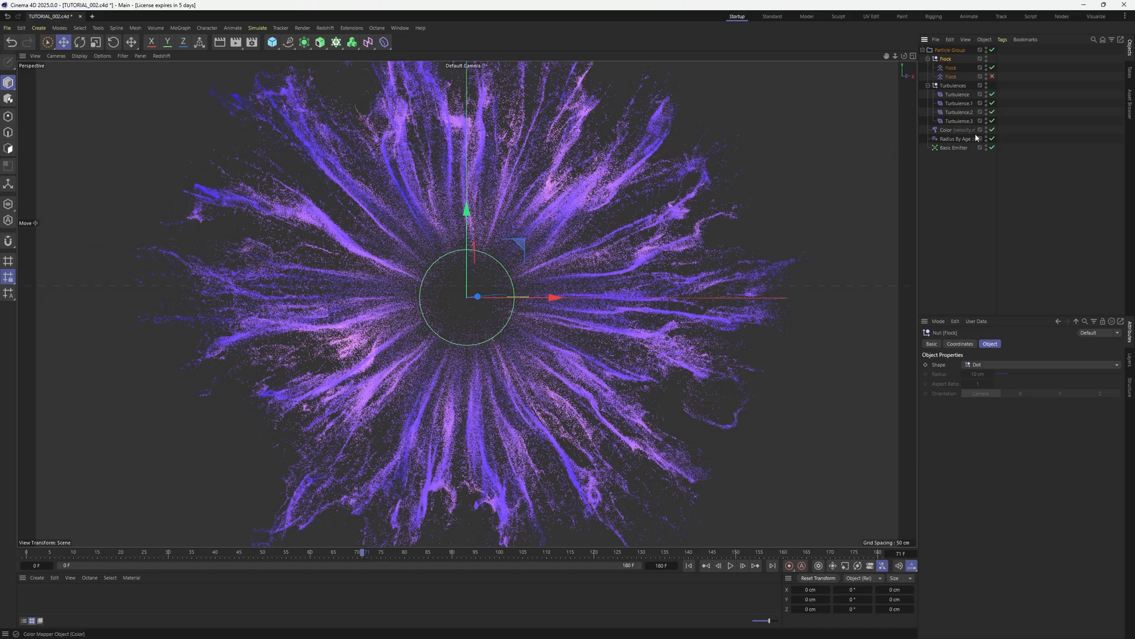
Disable the active Flock in the group and add a Friction force inside the Particle Group
left_click(993, 68)
left_click(250, 30)
mouse_move(284, 168)
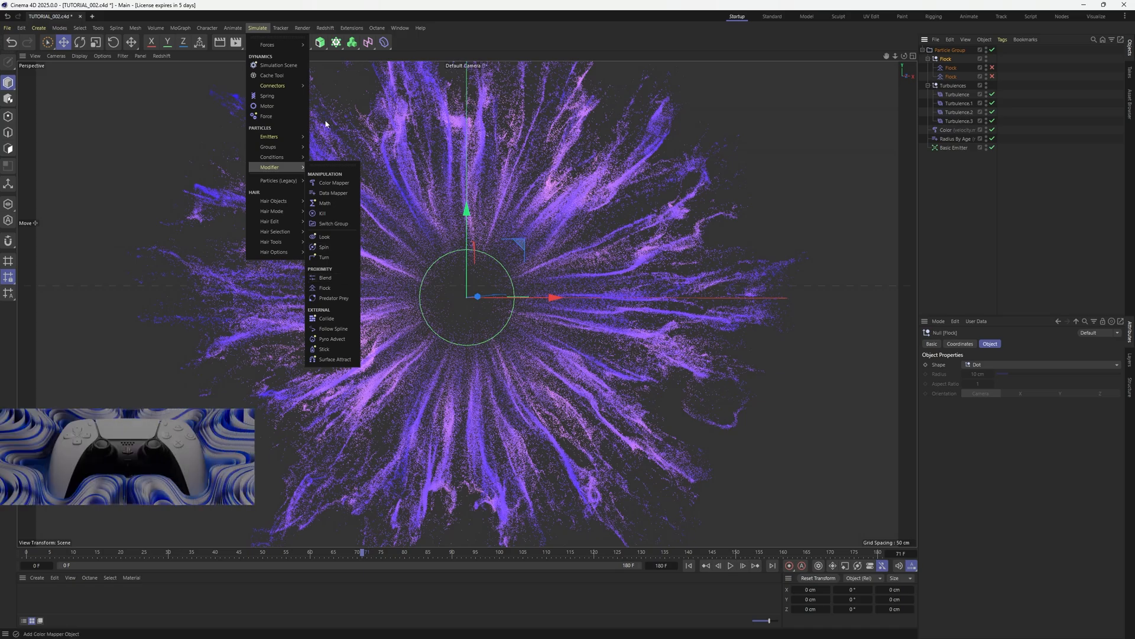
mouse_move(277, 46)
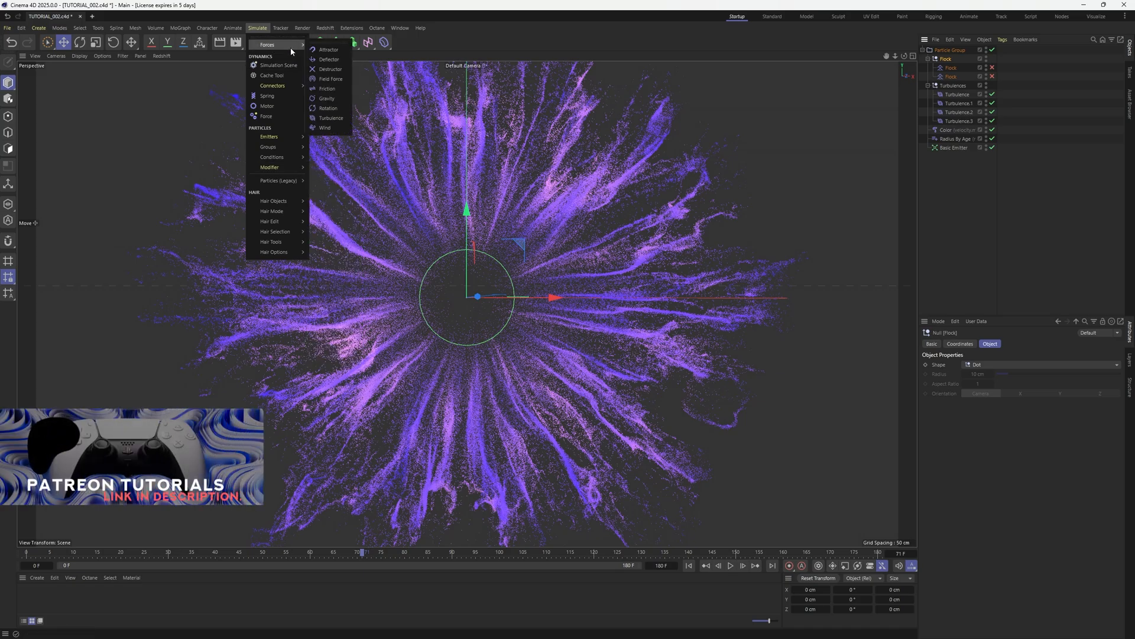
left_click(327, 89)
left_click_drag(942, 50, 950, 59)
Switch the Friction to Force mode with strength 5, replaying the simulation before and after the change
left_click(689, 565)
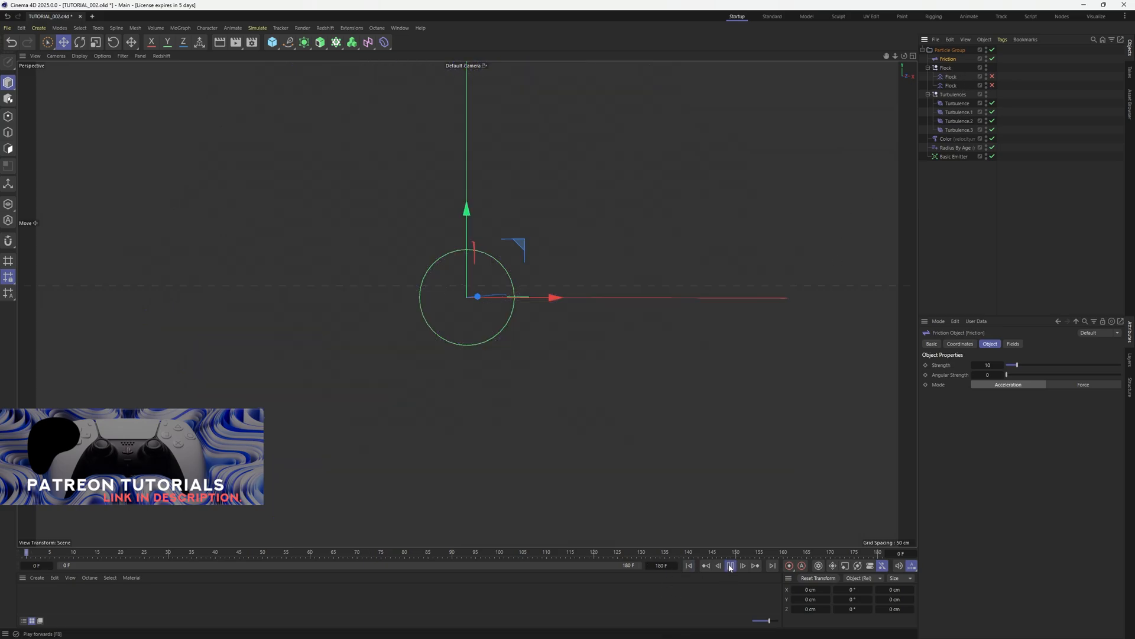
left_click(730, 566)
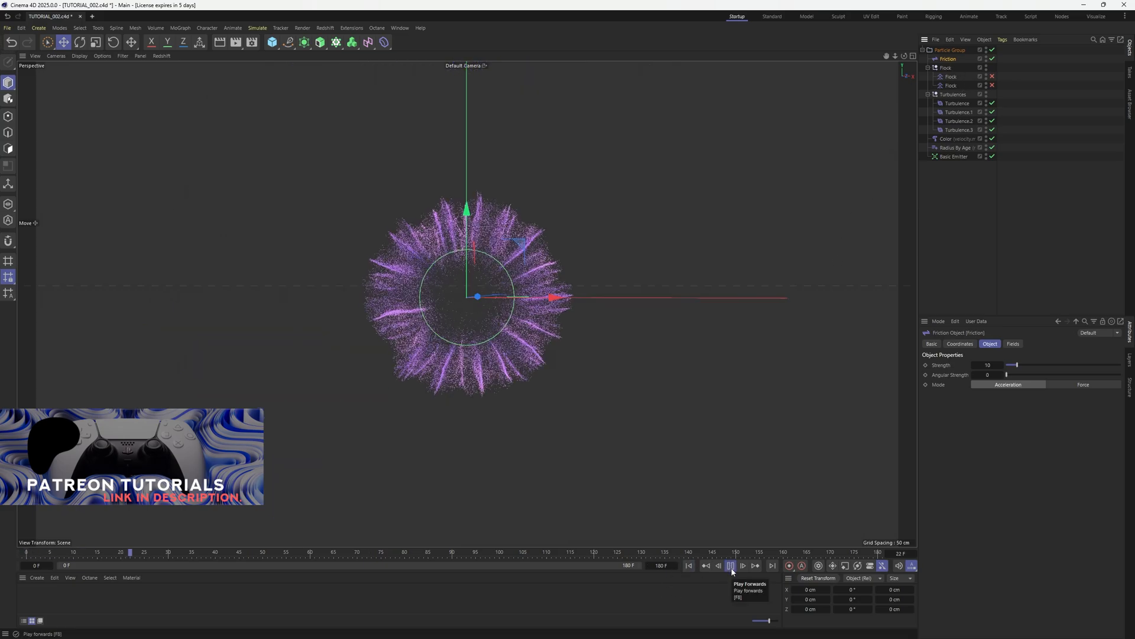
left_click(731, 566)
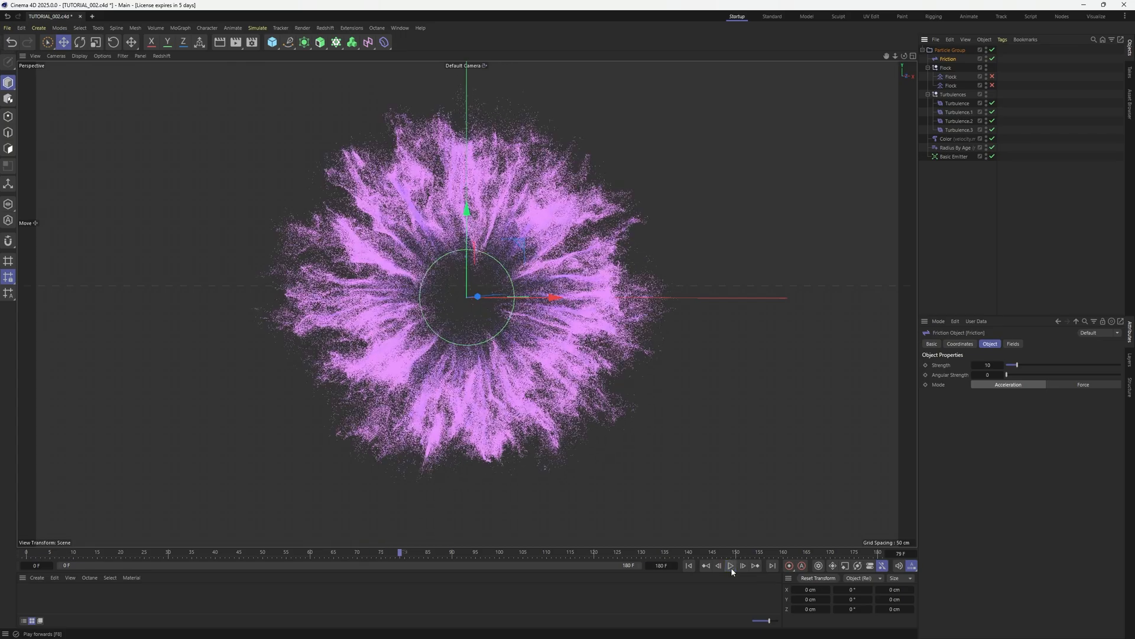
left_click(1088, 388)
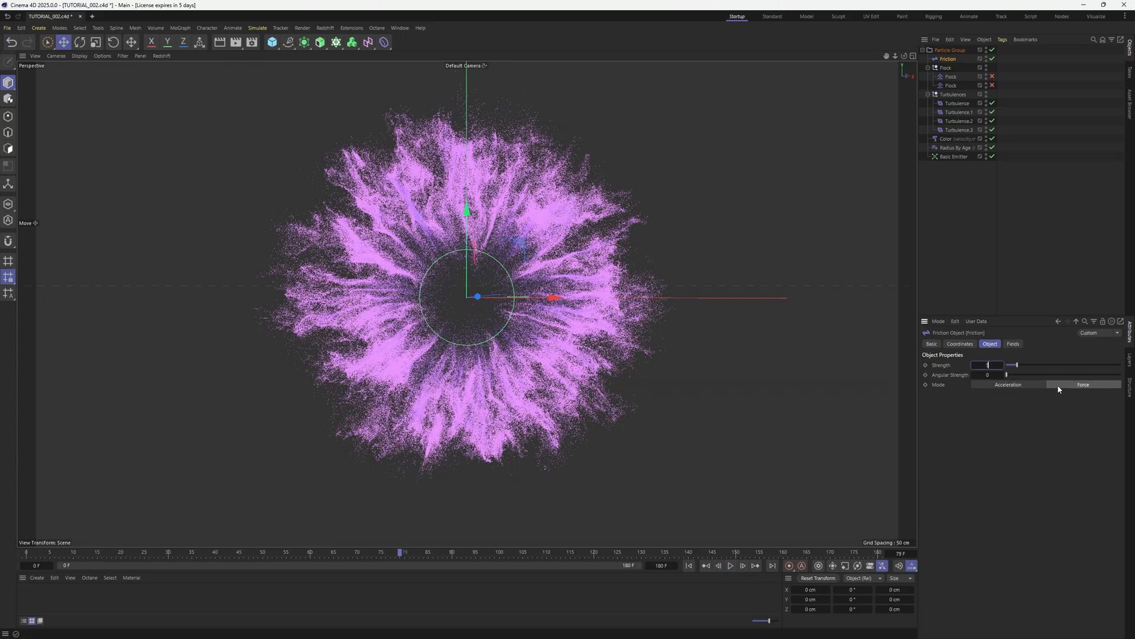
left_click(690, 566)
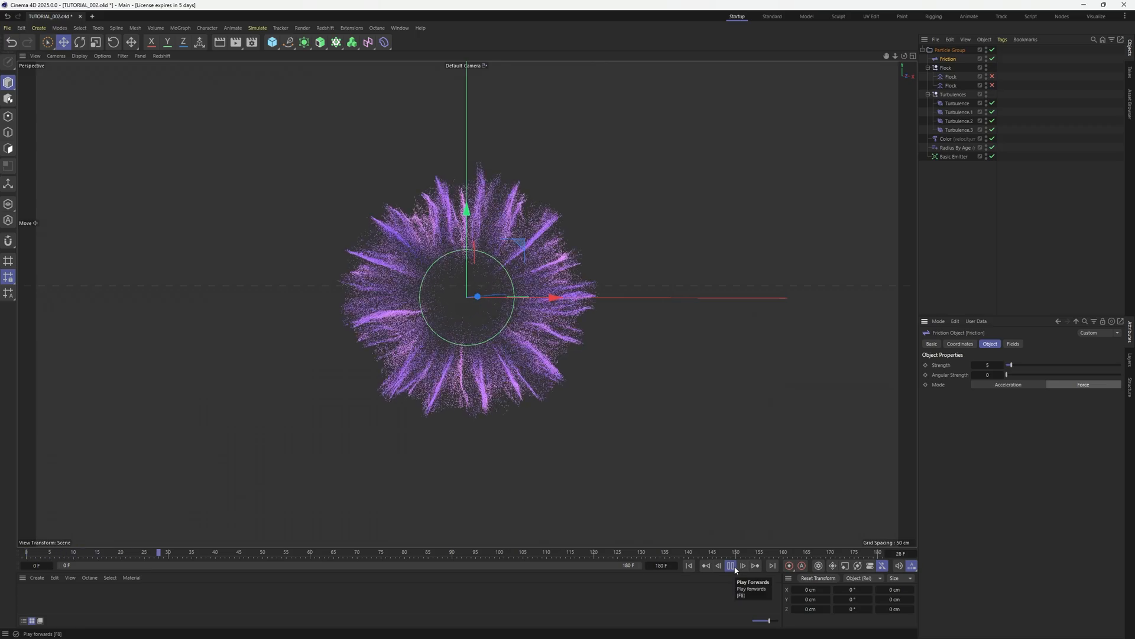
left_click(731, 566)
Check the Basic Emitter's settings and replay the simulation from the first frame
left_click(953, 156)
left_click(1023, 344)
left_click(689, 566)
left_click(731, 566)
Try a Friction strength of 58.9 during playback, then restart the simulation and set the strength to 29.8
left_click(949, 59)
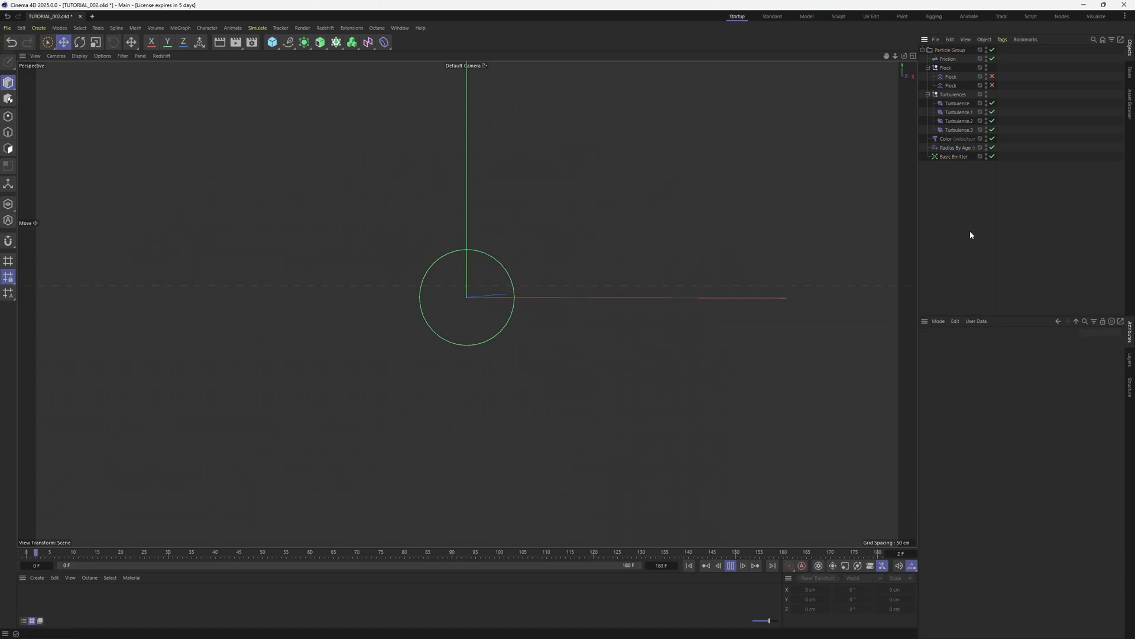
left_click_drag(986, 372, 1058, 371)
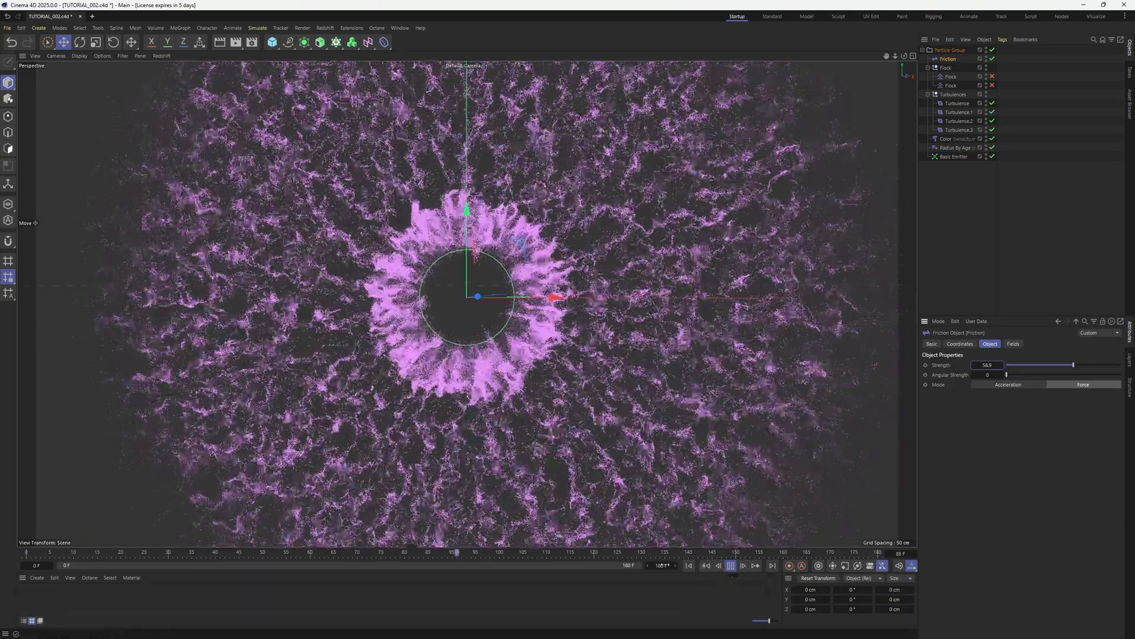
left_click(689, 566)
left_click(1039, 366)
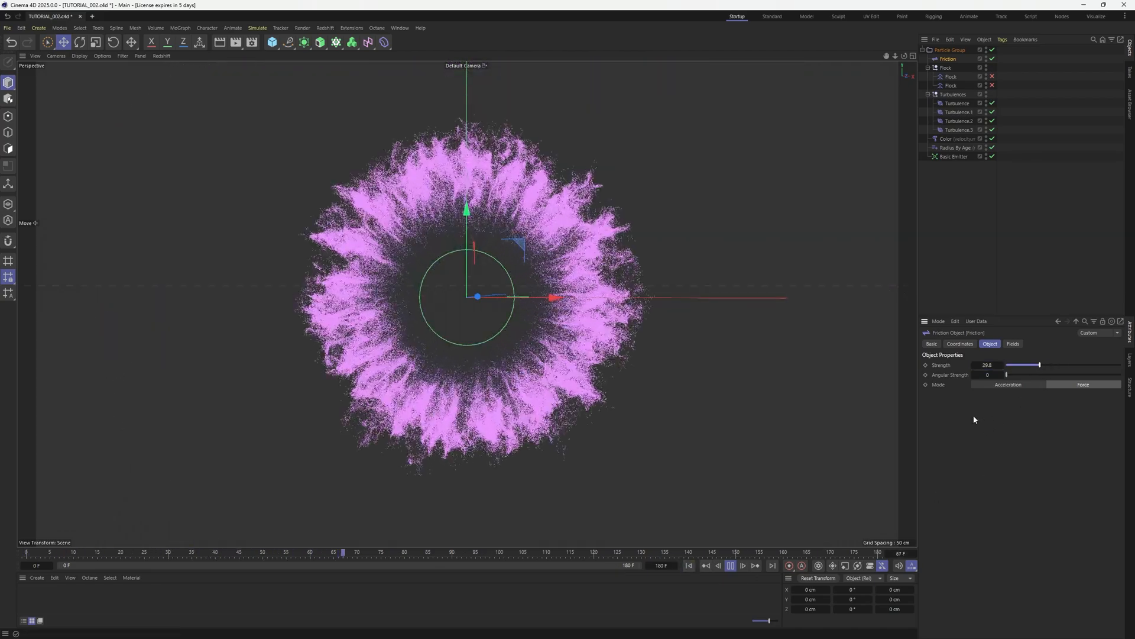
Set the Basic Emitter's speed to 100 cm and return the simulation to the first frame
left_click(731, 566)
left_click(953, 157)
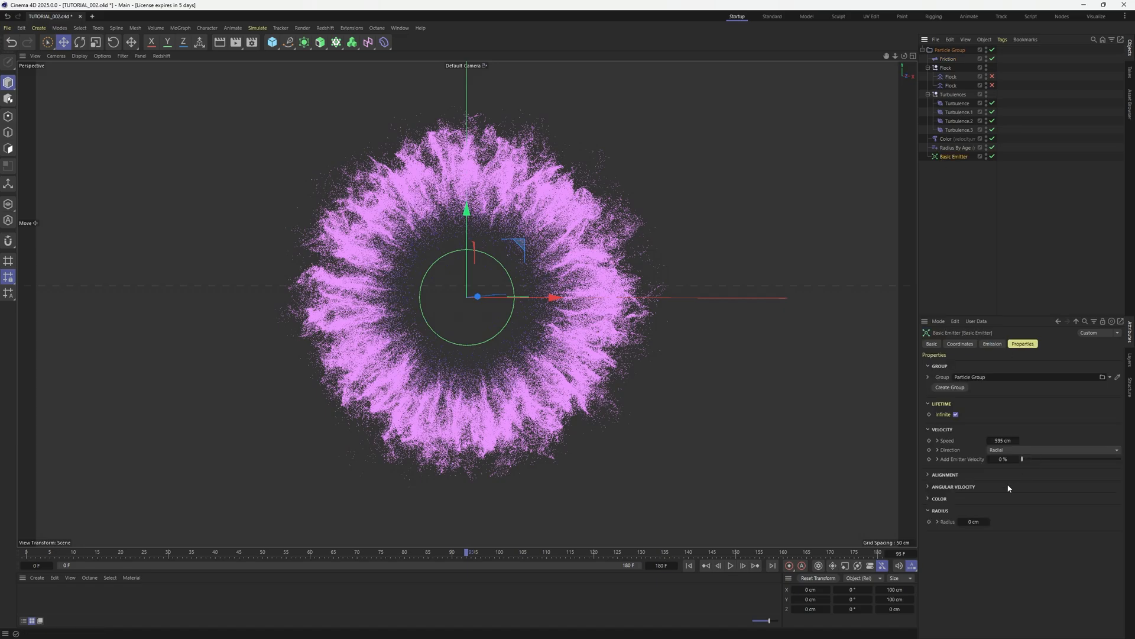
left_click(689, 566)
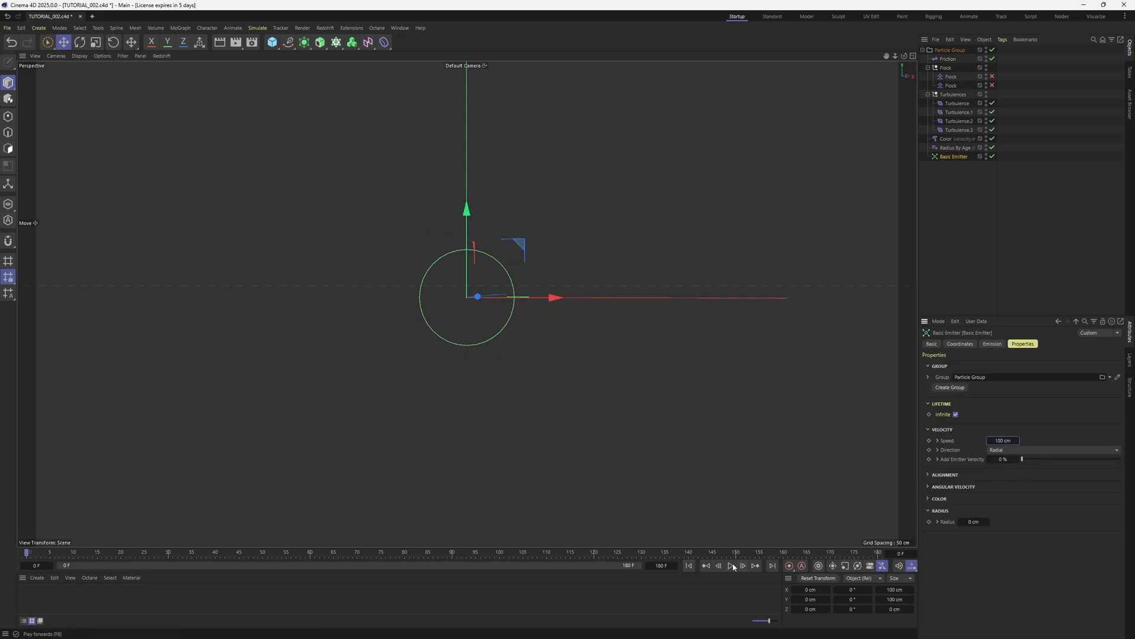
Set the Friction strength to 3, check Turbulence.3's settings, and replay the simulation from the first frame
left_click(949, 59)
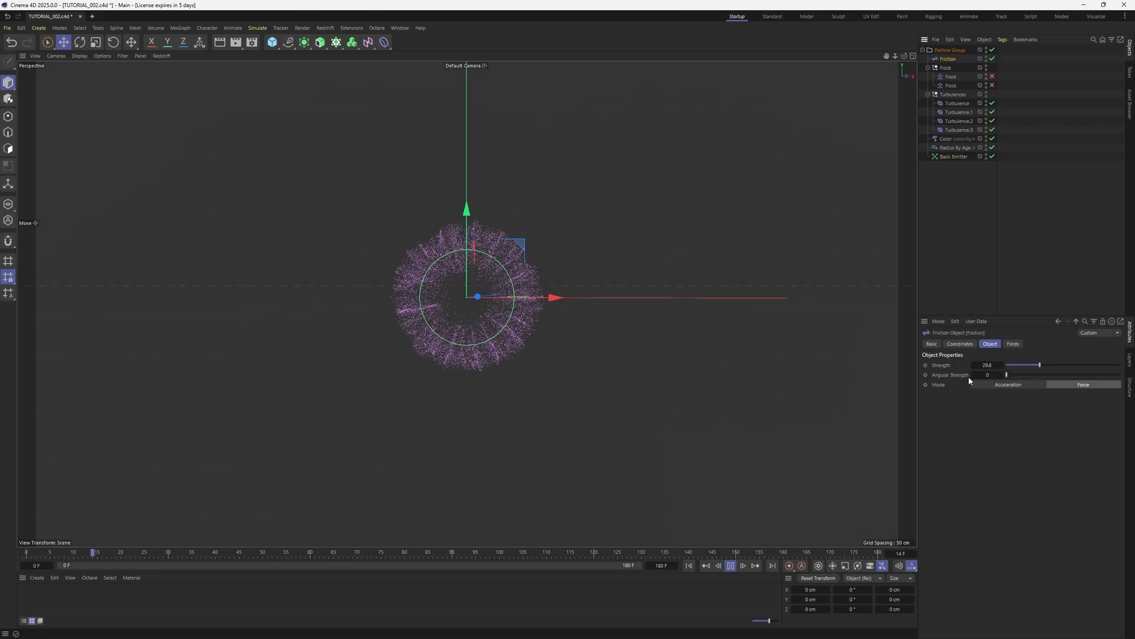
left_click(689, 566)
left_click(958, 130)
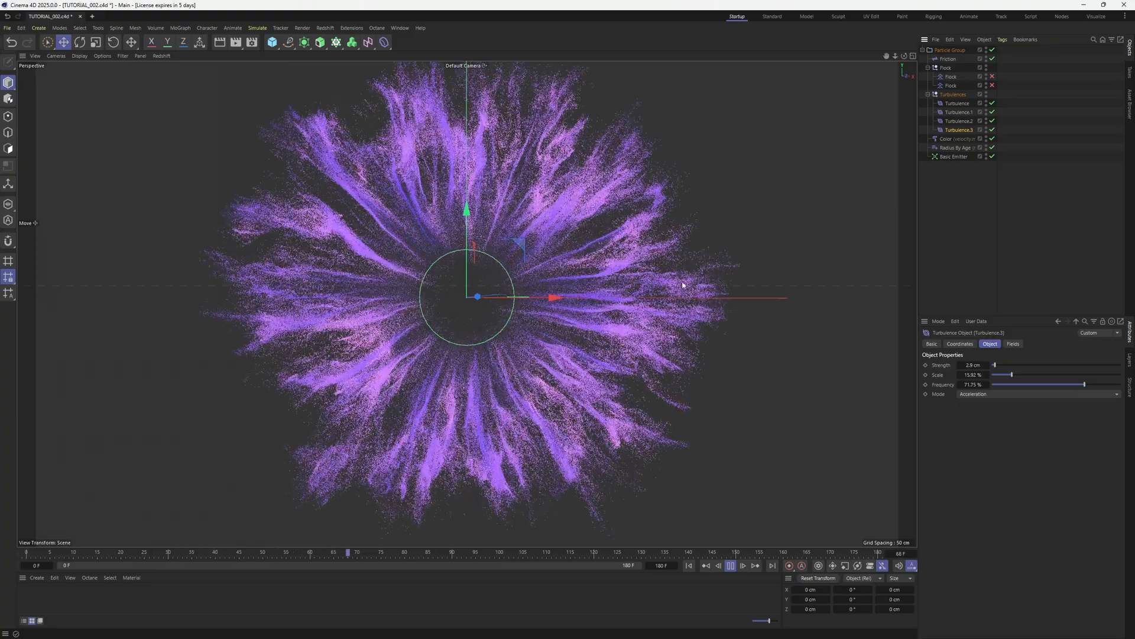
double_click(973, 365)
left_click(948, 58)
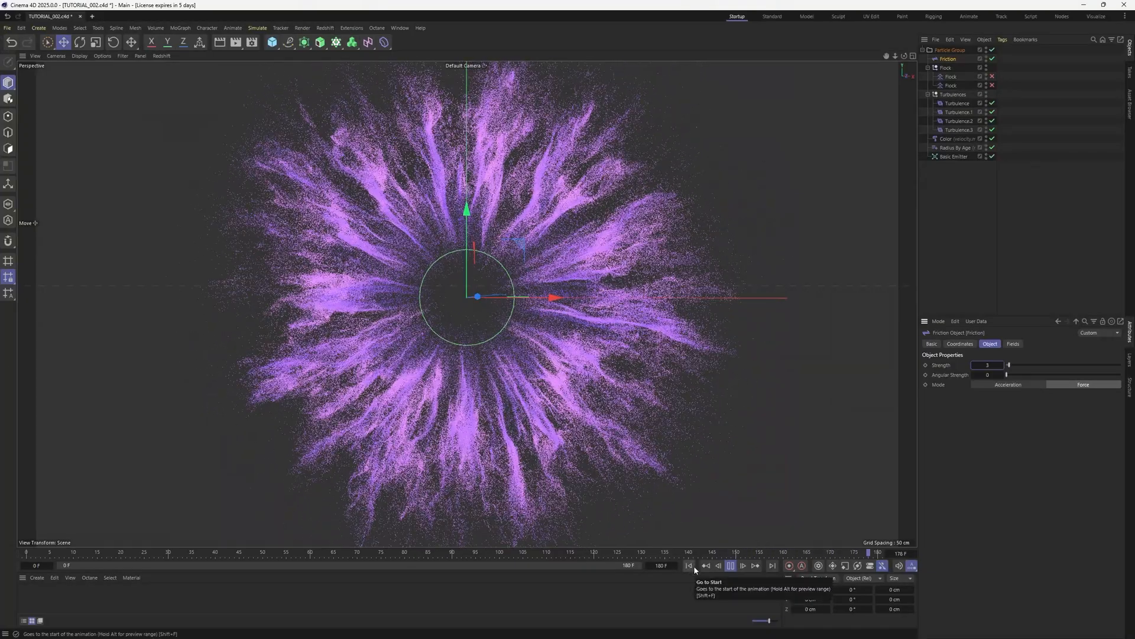
left_click(695, 567)
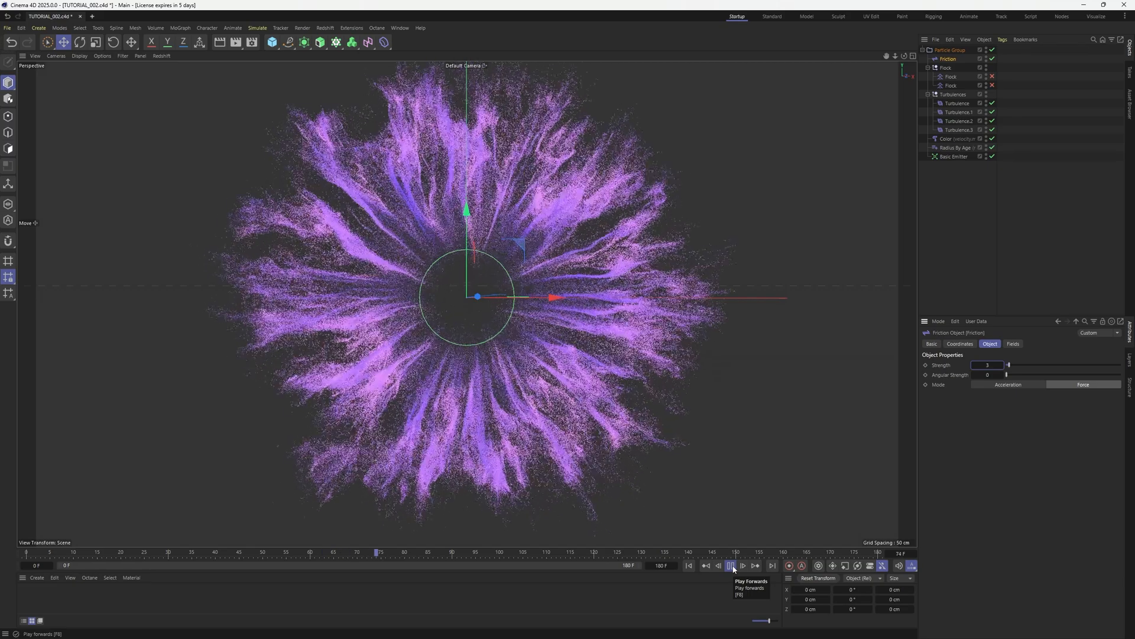
Toggle Turbulence.3 off and back on, replaying the simulation from the first frame to compare the motion
left_click(731, 566)
left_click(956, 130)
left_click(993, 129)
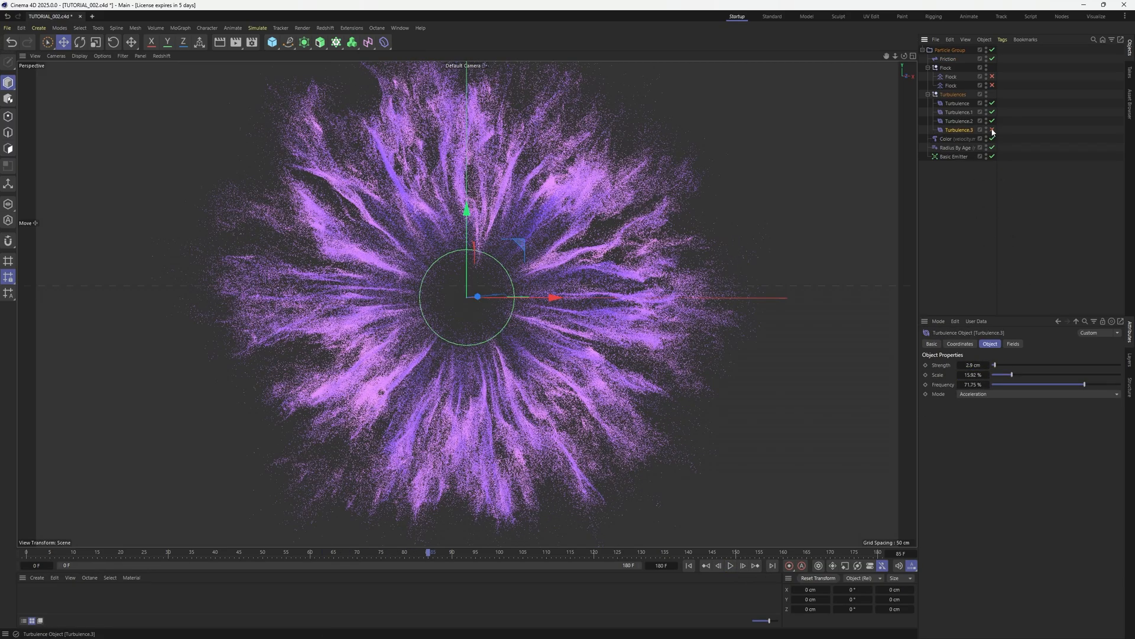
left_click(689, 566)
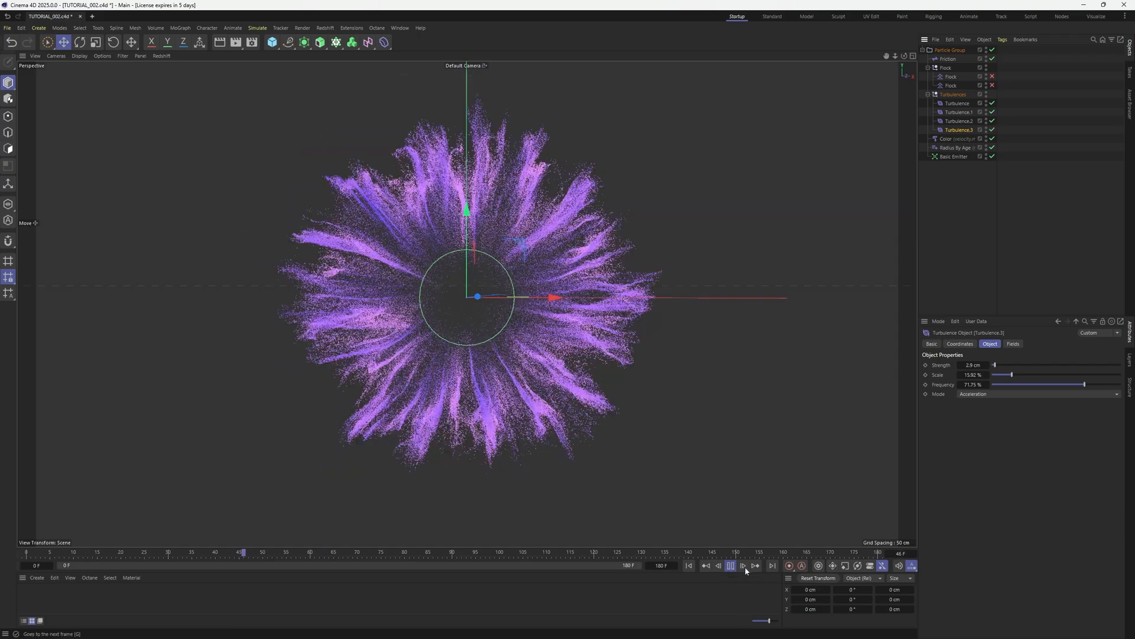
left_click(733, 566)
Enable the first Flock in the Flock group and replay the simulation from the first frame
left_click(992, 76)
left_click(951, 76)
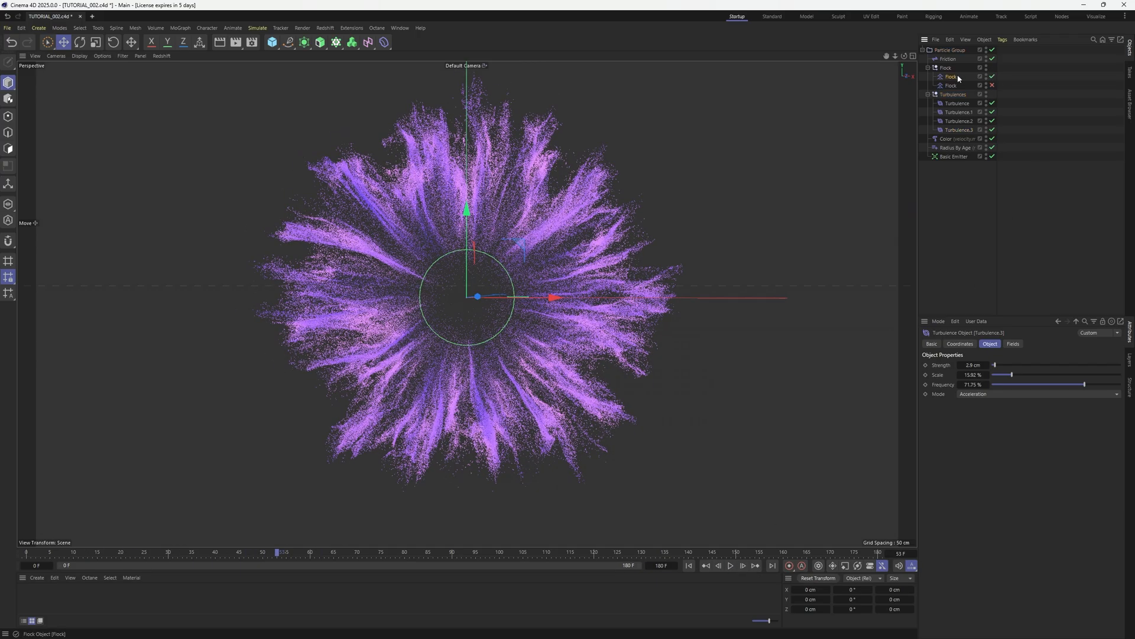
left_click(689, 566)
left_click(732, 566)
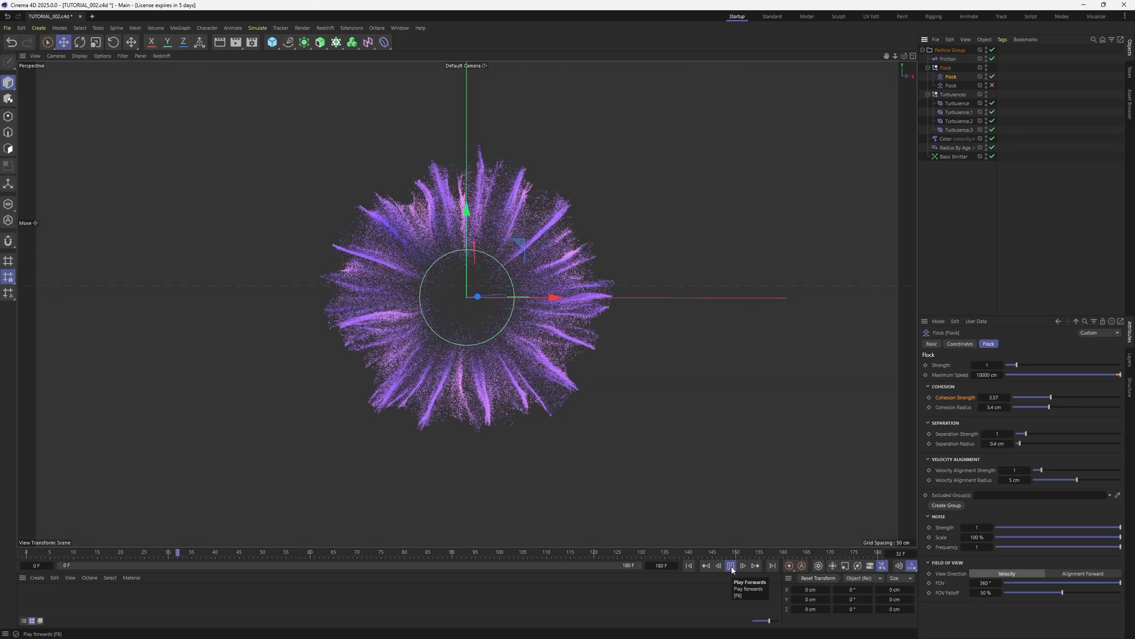
left_click(732, 566)
left_click(1009, 139)
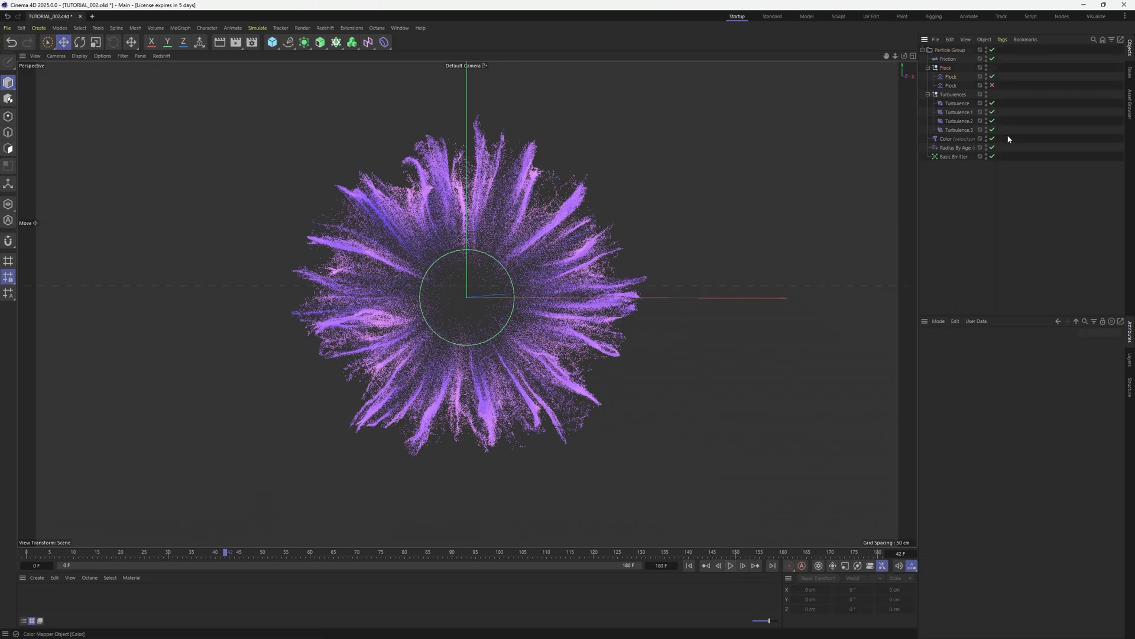
Disable the Friction and the active Flock, and set the Basic Emitter's speed to 0 cm
left_click(992, 58)
left_click(954, 156)
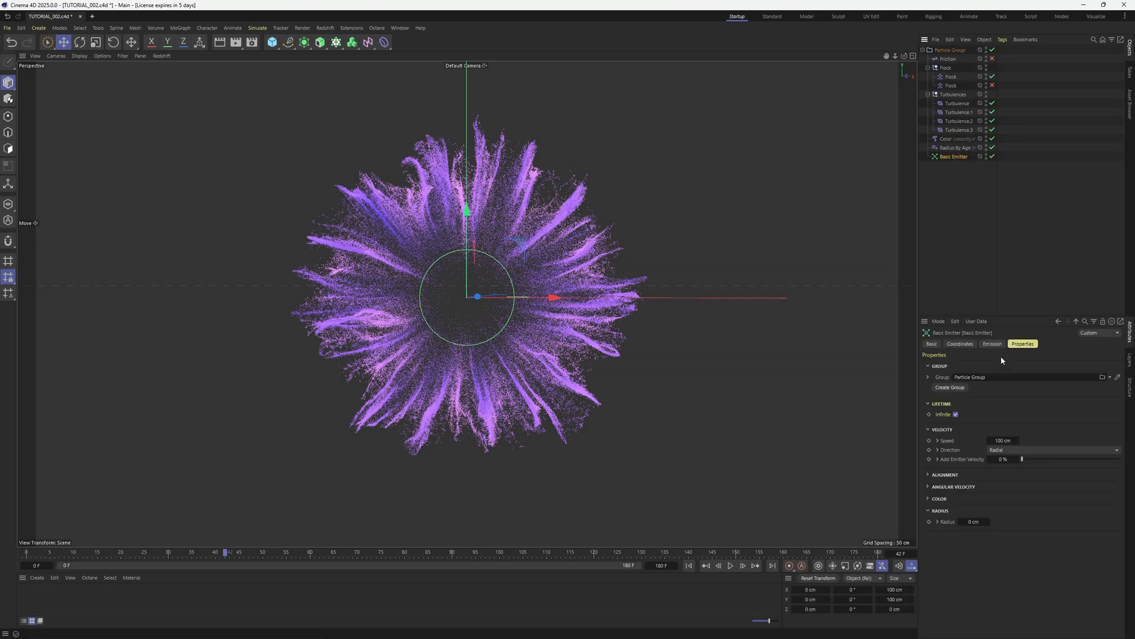
double_click(1003, 441)
type("0")
left_click(992, 76)
Play the simulation with all four Turbulences disabled, and replay it from the first frame with them enabled again
left_click(957, 103)
left_click(689, 566)
left_click_drag(992, 103, 993, 130)
left_click(732, 566)
left_click(732, 566)
left_click_drag(992, 103, 993, 130)
left_click(690, 566)
left_click(731, 566)
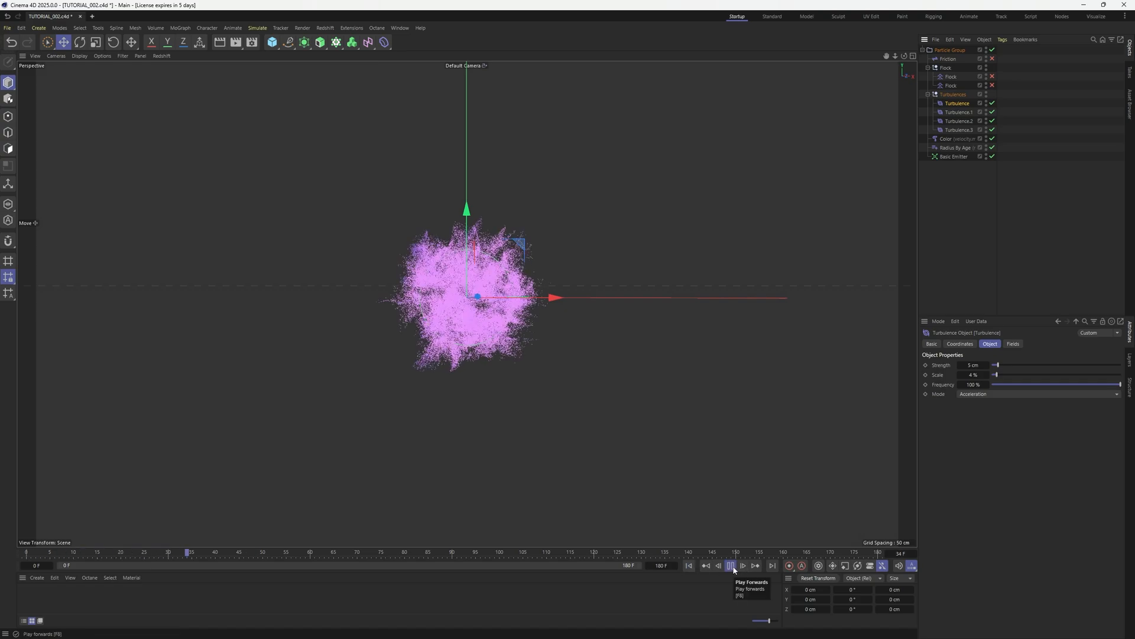
key("F8")
Set the Basic Emitter's speed back to 100 cm and replay the simulation from the first frame
left_click(953, 156)
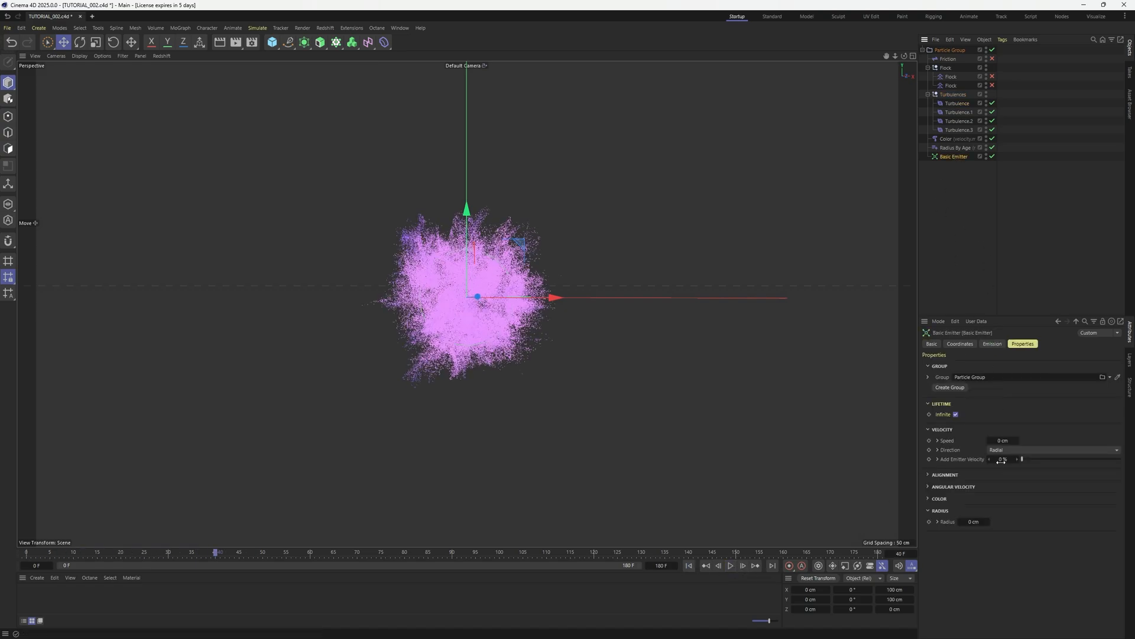
left_click(1006, 440)
left_click(689, 566)
left_click(731, 565)
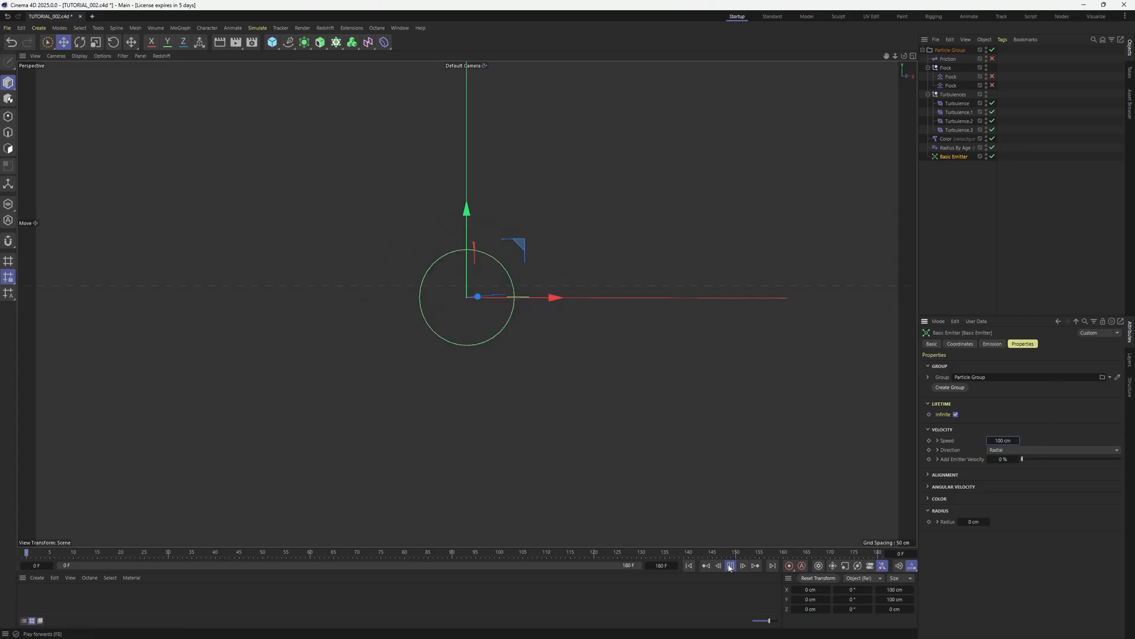
left_click(731, 565)
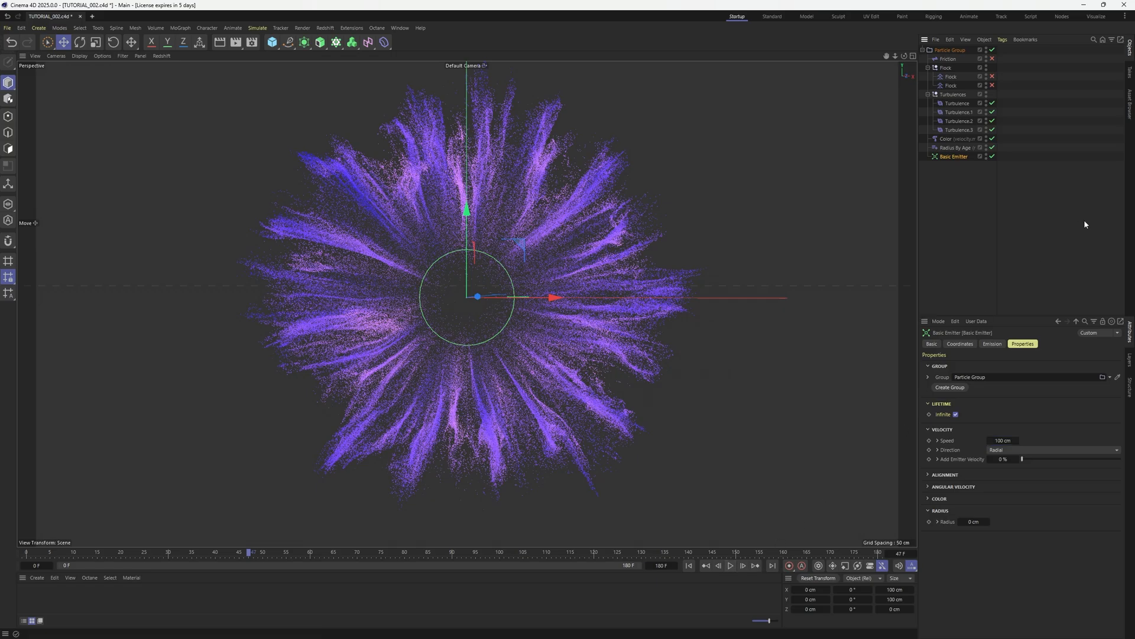
left_click(1084, 220)
left_click(953, 59)
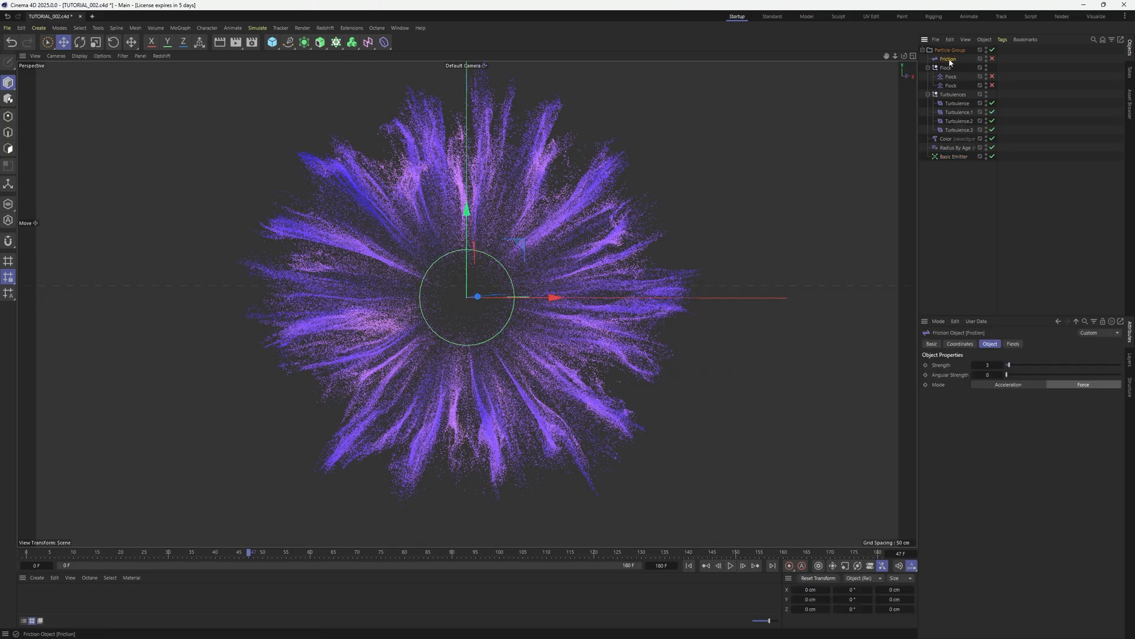
left_click(257, 28)
mouse_move(278, 169)
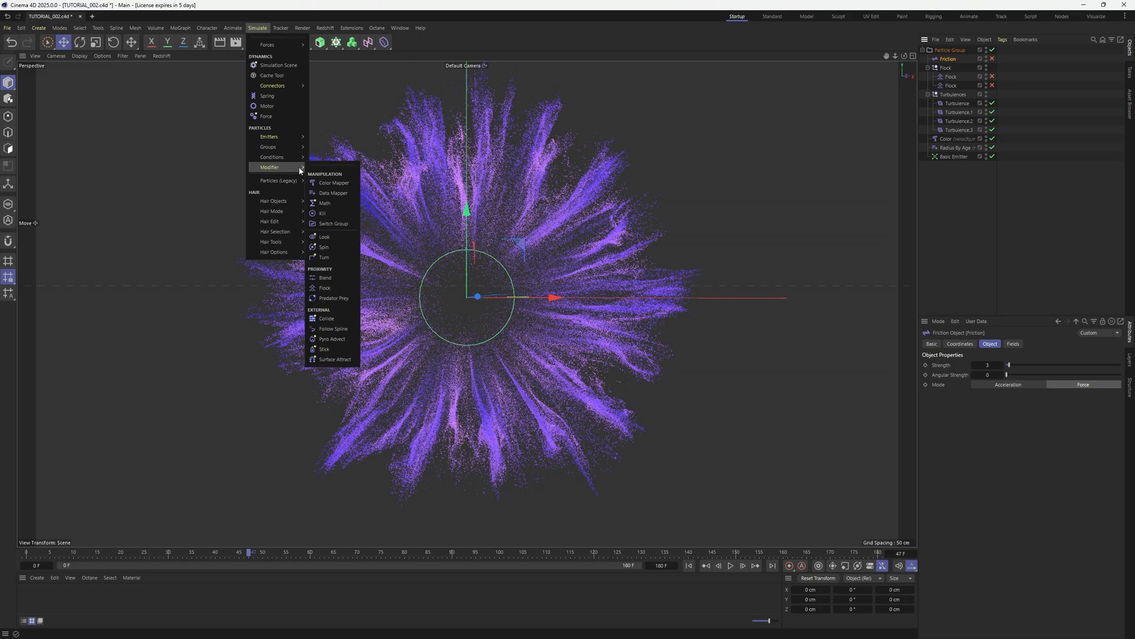
left_click(1025, 211)
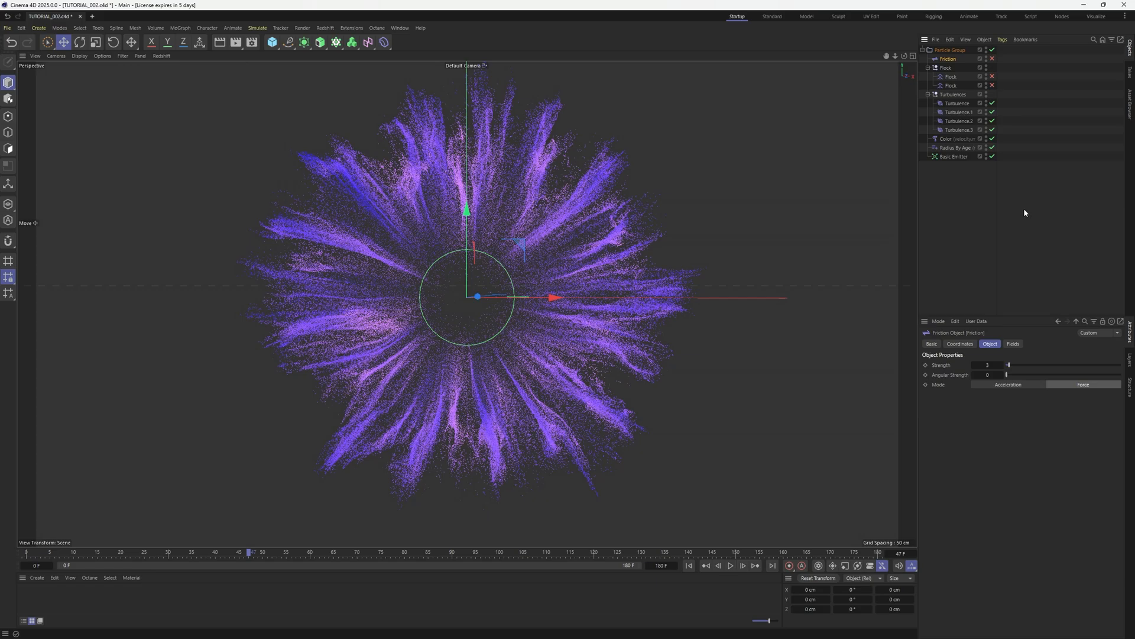
left_click(960, 230)
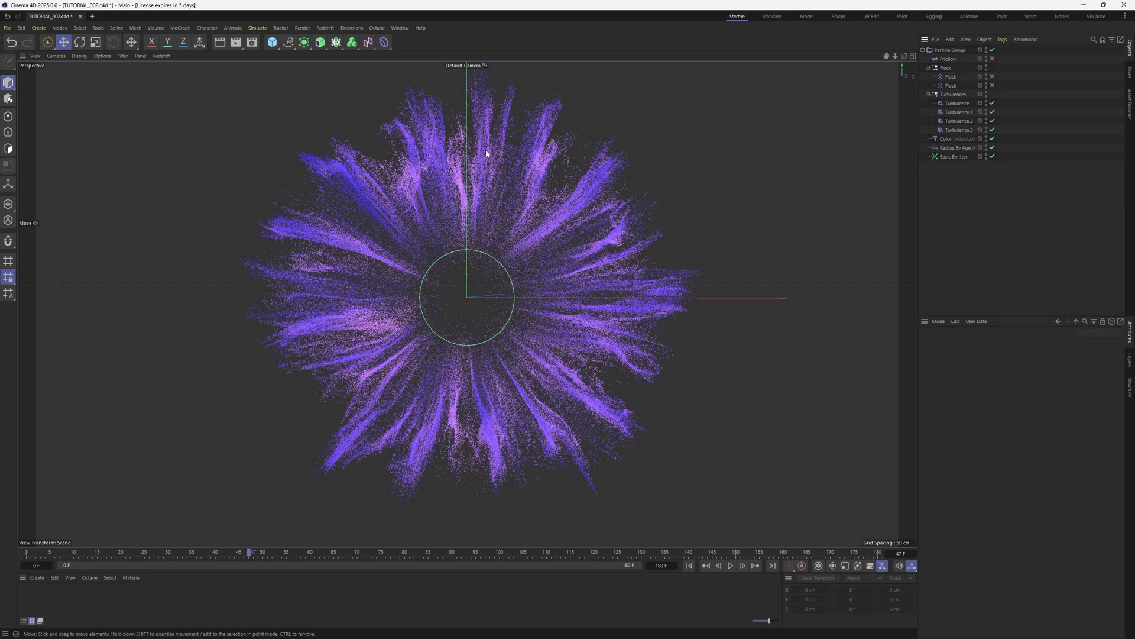
Add a Circle spline with a 200 cm radius in the XY plane
left_click(259, 28)
left_click(263, 35)
left_click(288, 42)
left_click(372, 72)
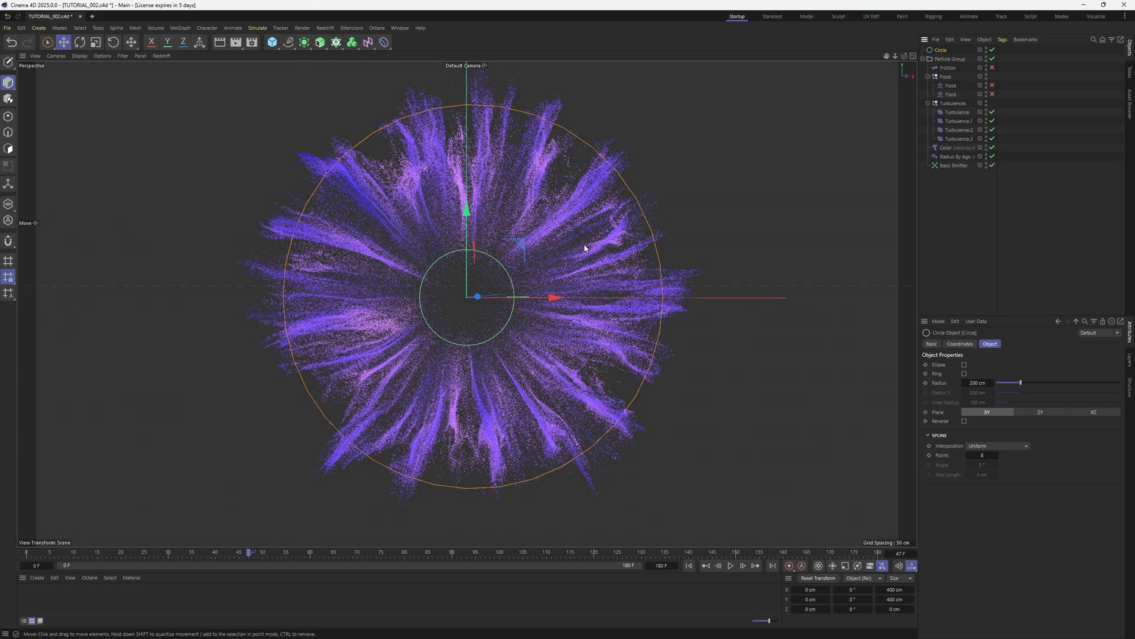
Add a Follow Spline modifier targeting the Circle, and move both objects into the Particle Group
left_click(258, 28)
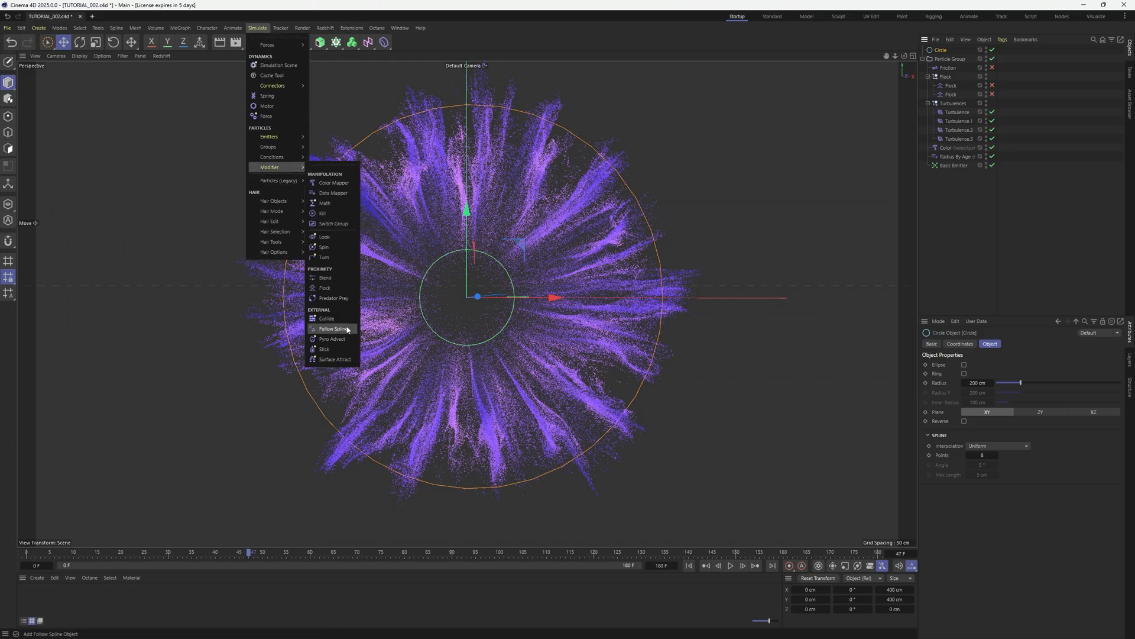
left_click(333, 328)
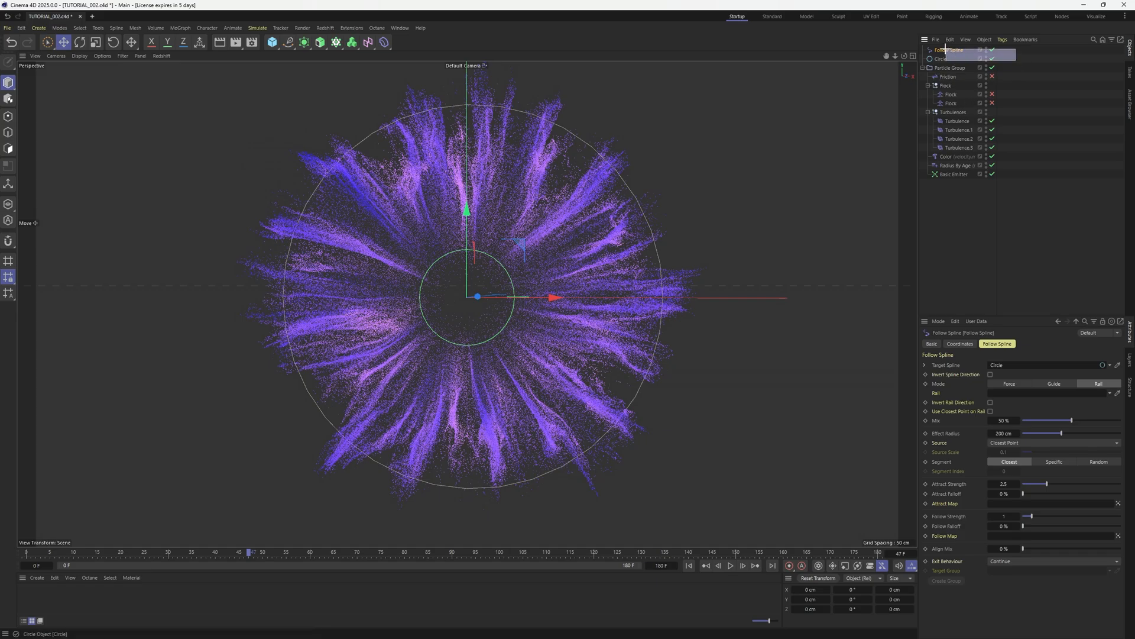
left_click(941, 58, "ctrl")
left_click_drag(942, 53, 949, 69)
left_click(999, 111)
Switch the Follow Spline modifier to Guide mode and check the Circle's properties
left_click(953, 59)
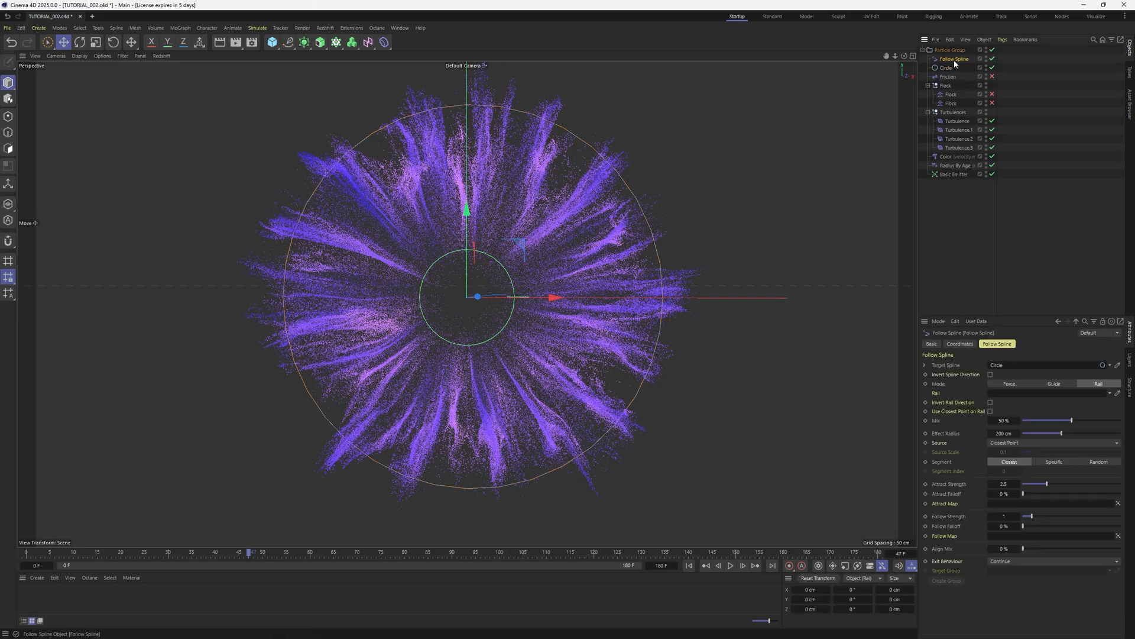
left_click_drag(1011, 374, 1004, 365)
left_click(1052, 385)
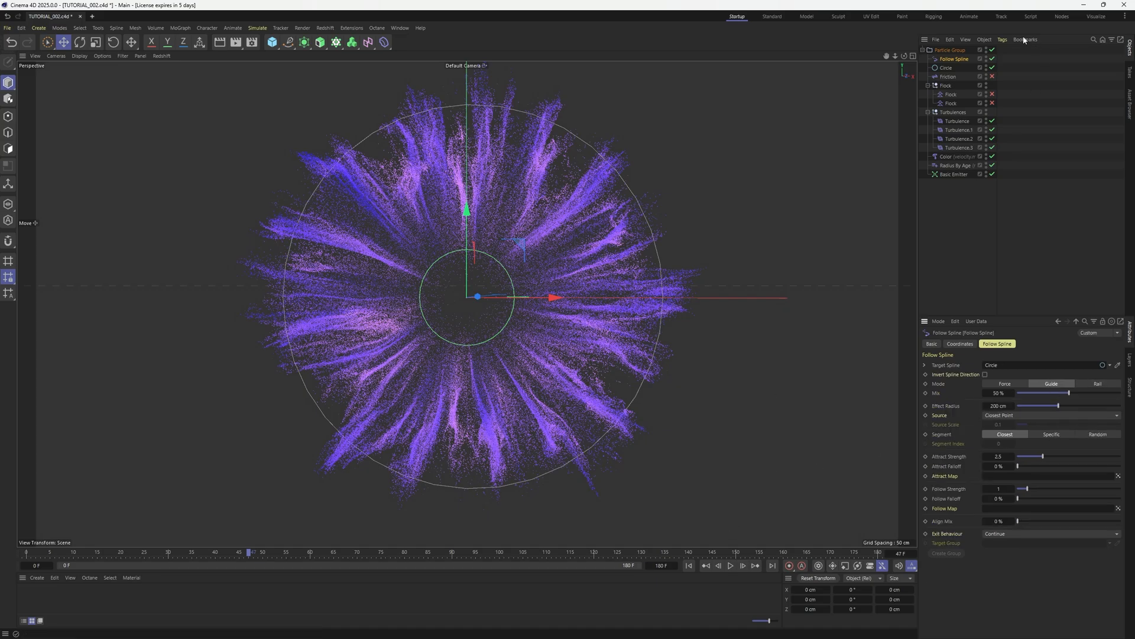
left_click(647, 322)
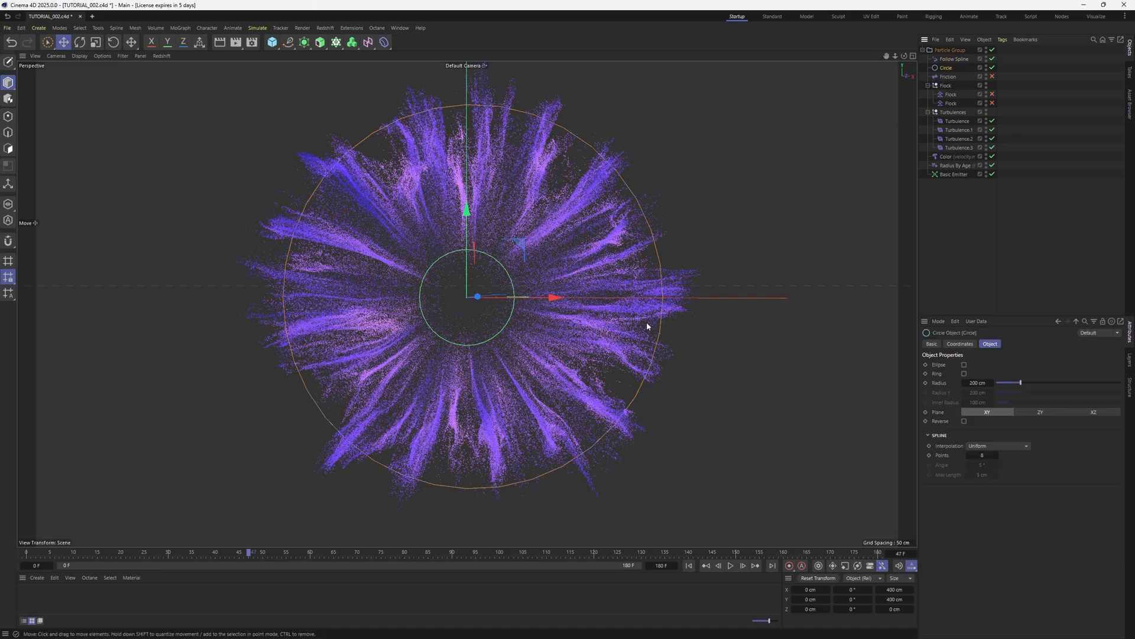
left_click(953, 59)
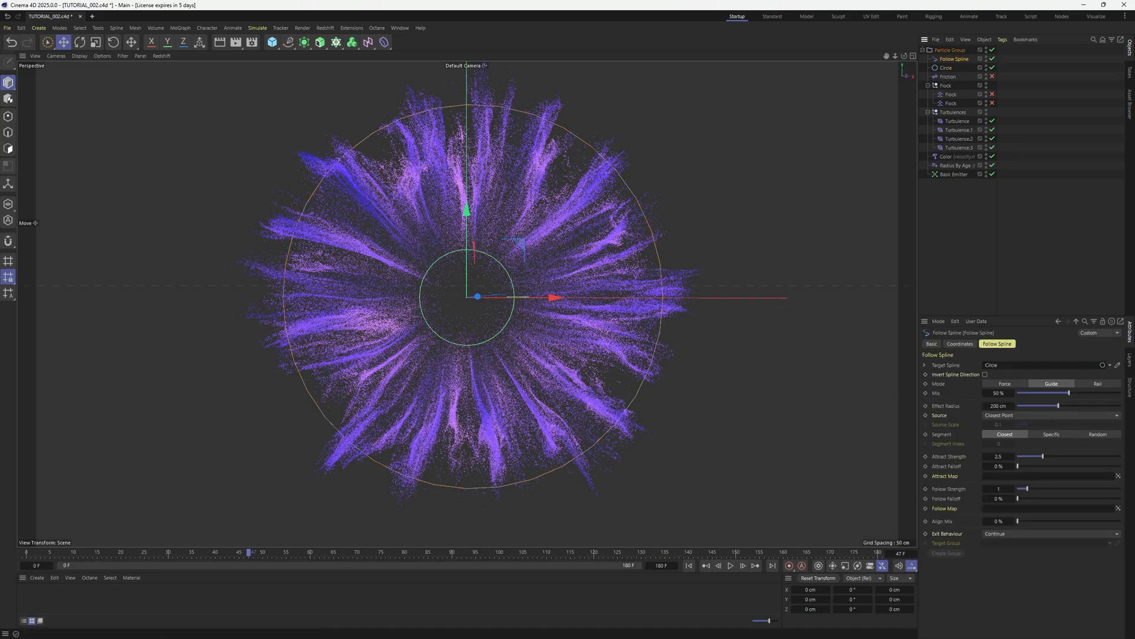
Play the simulation and lower the Follow Spline's Mix to 16 %
left_click(731, 566)
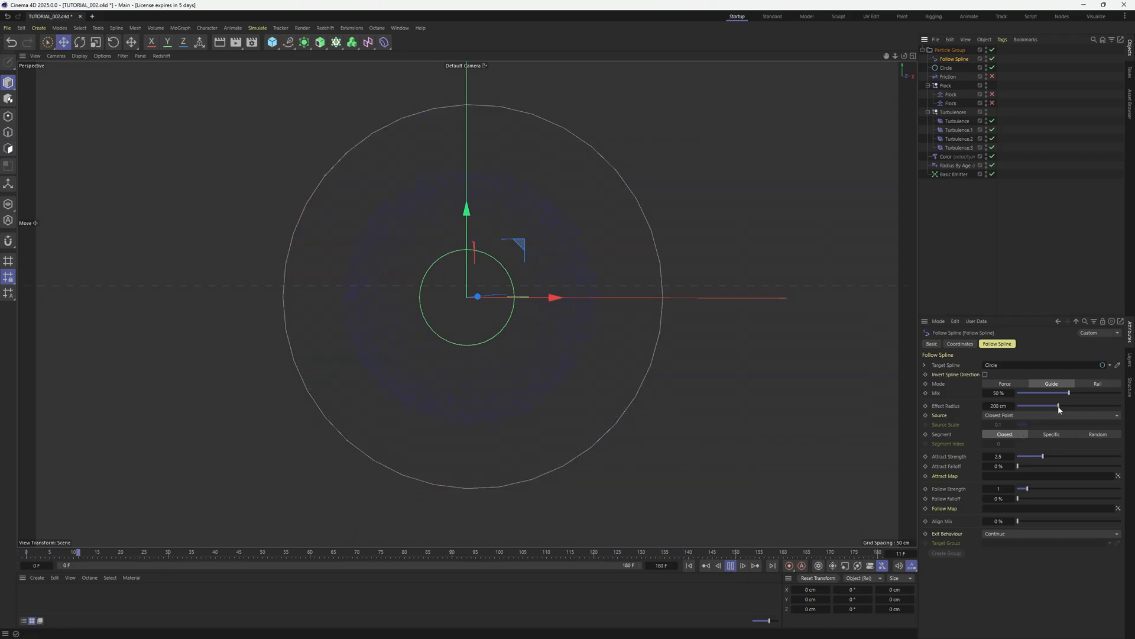
left_click_drag(1069, 393, 1038, 395)
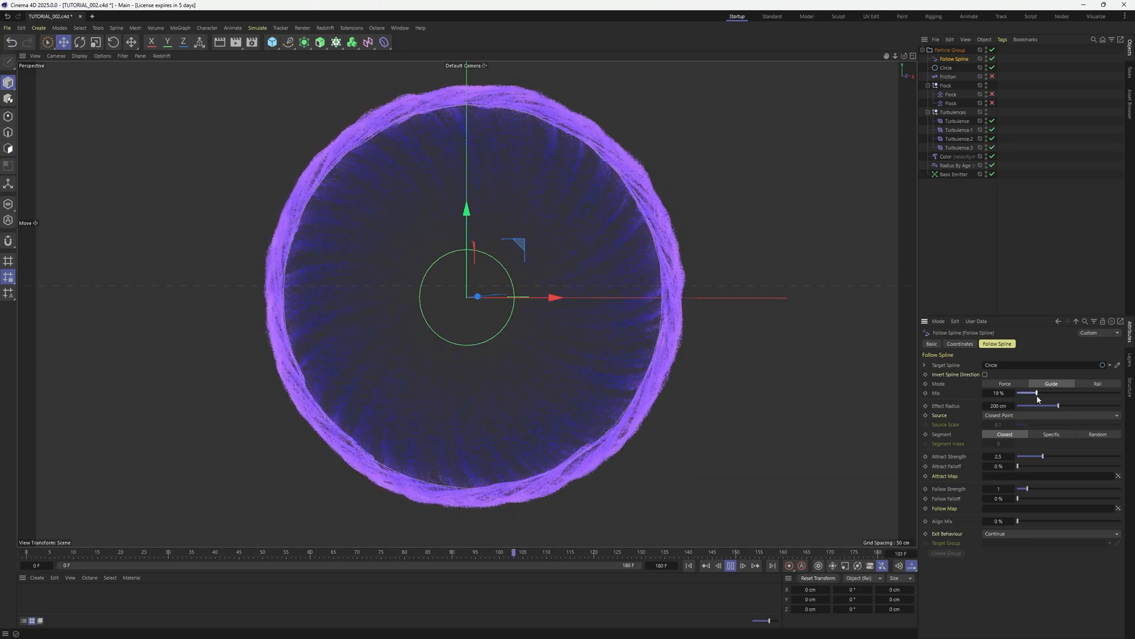
left_click_drag(1038, 396, 1034, 397)
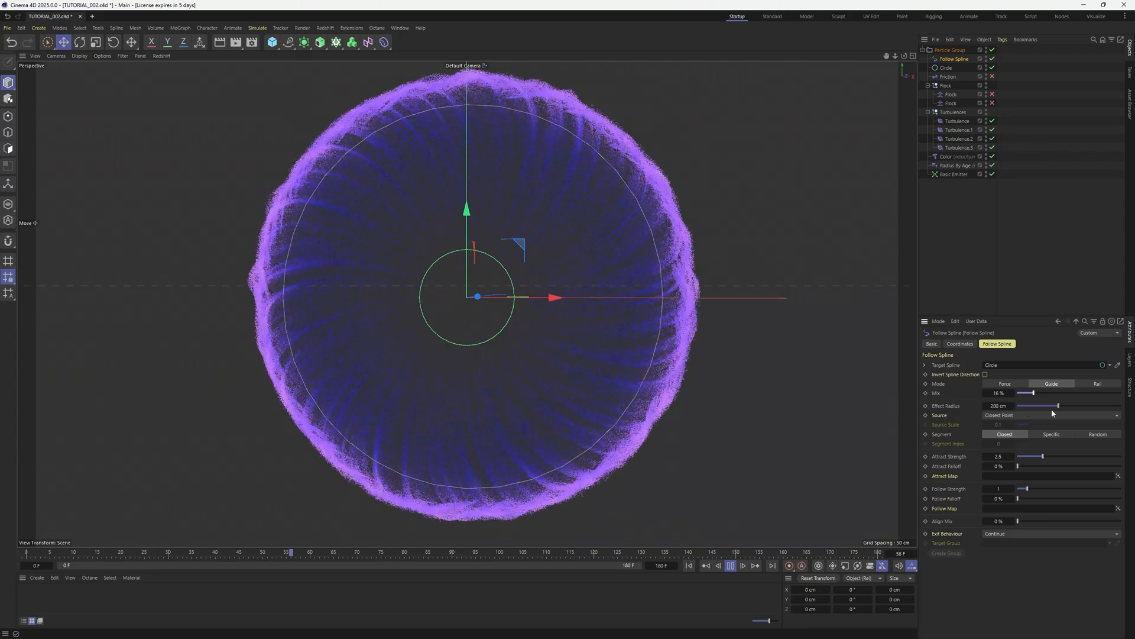
Reduce the Follow Spline's Effect Radius to 112 cm, replay the simulation from the first frame, and lower the radius to 50 cm
left_click_drag(1052, 408, 1040, 408)
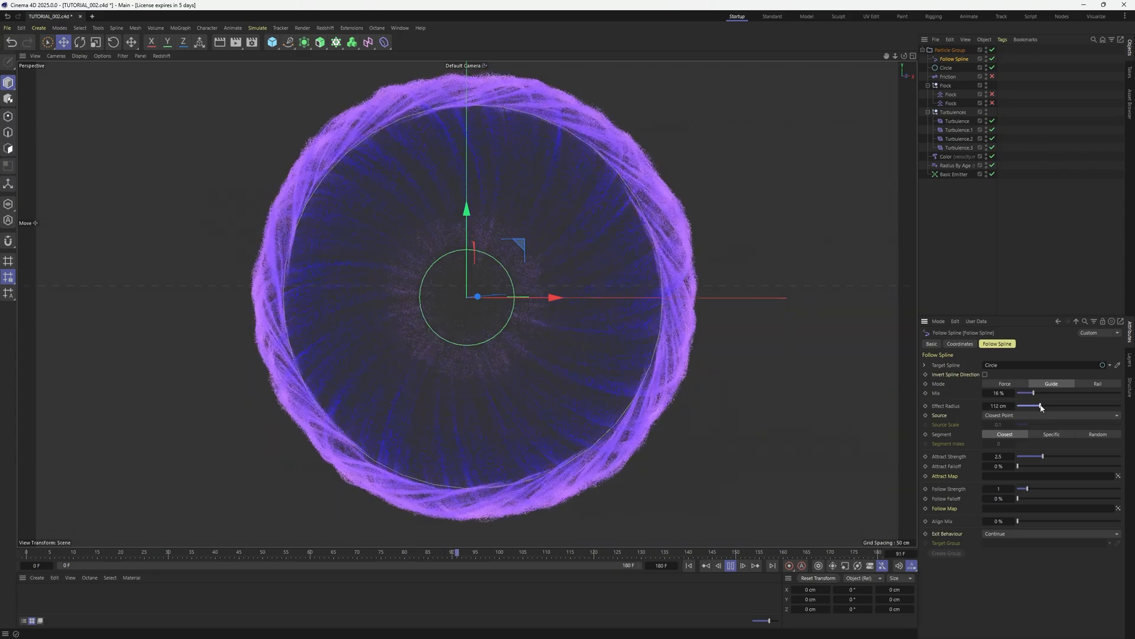
key("shift+f")
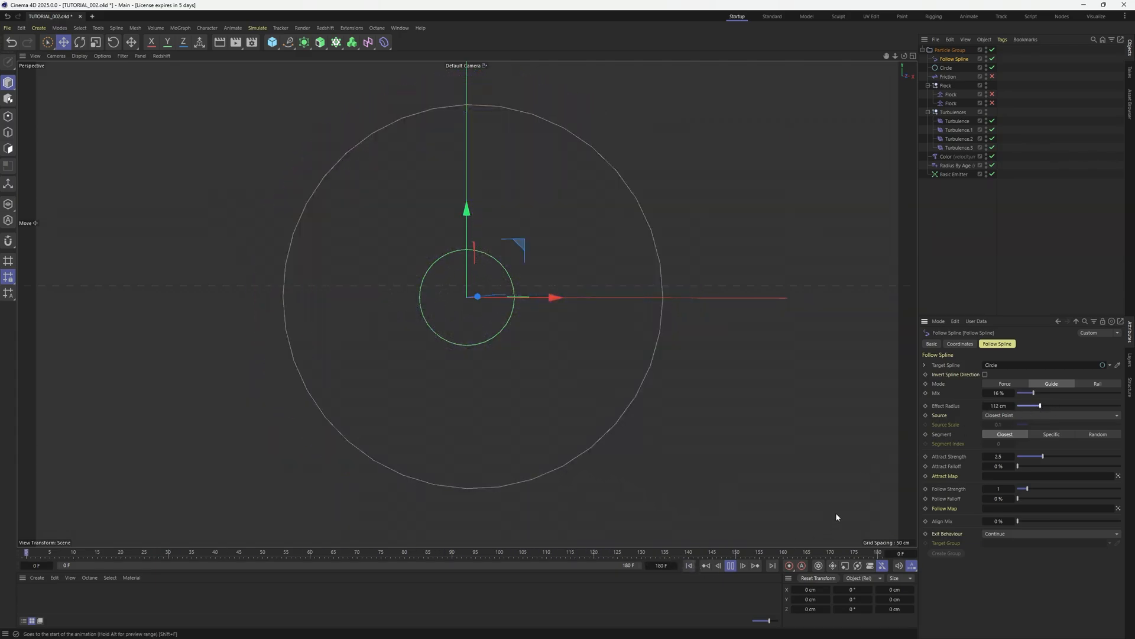
left_click(730, 567)
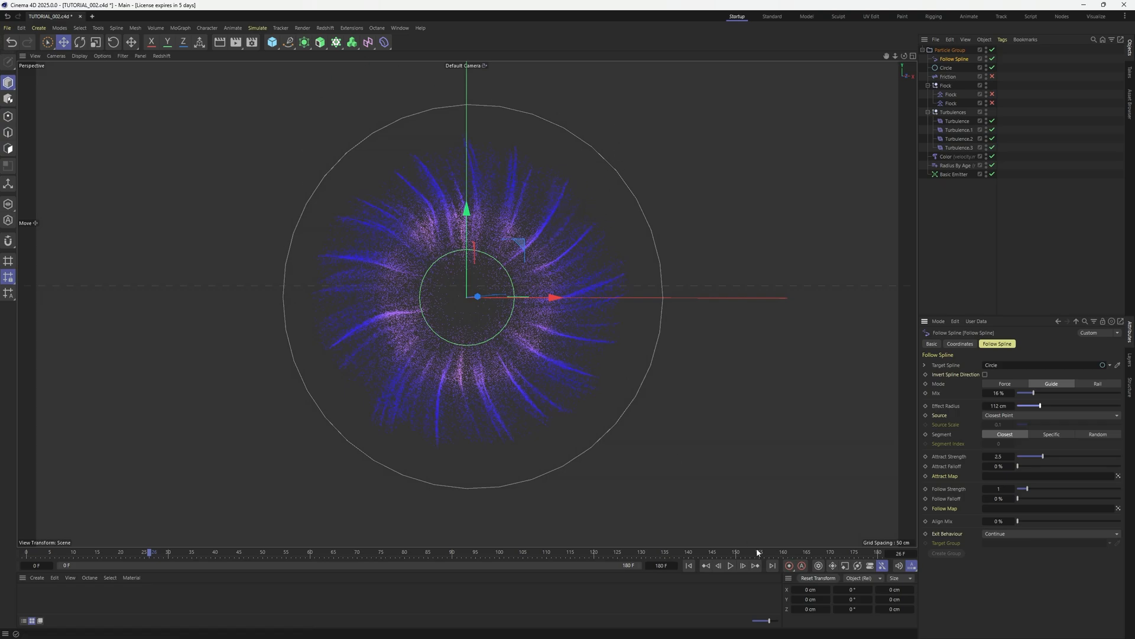
left_click(689, 565)
left_click(729, 566)
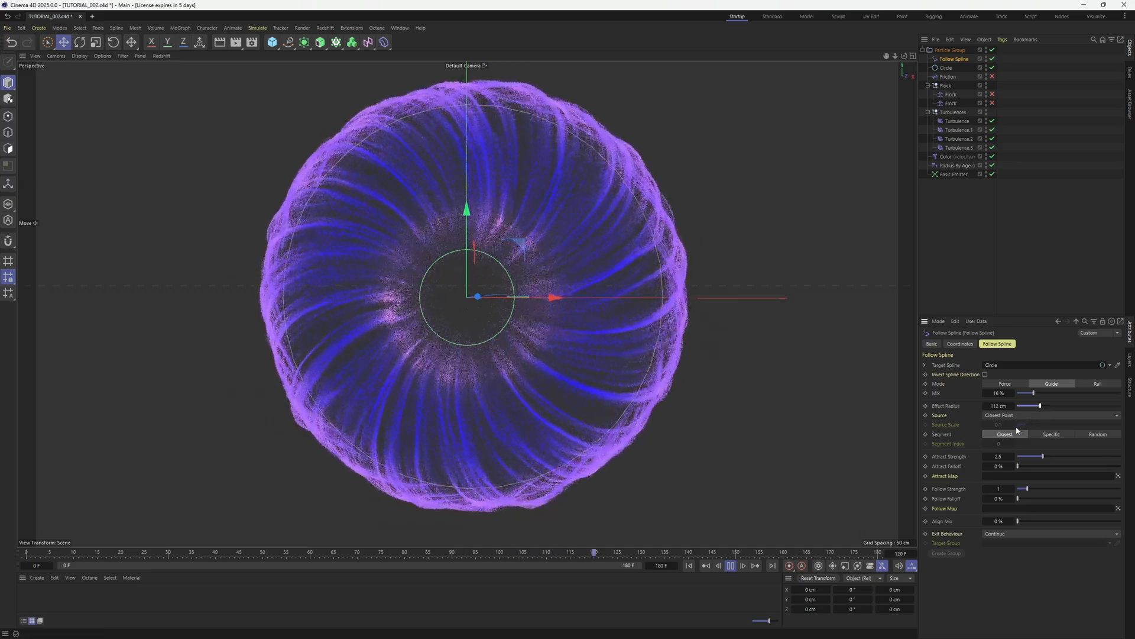
left_click_drag(1040, 406, 1028, 406)
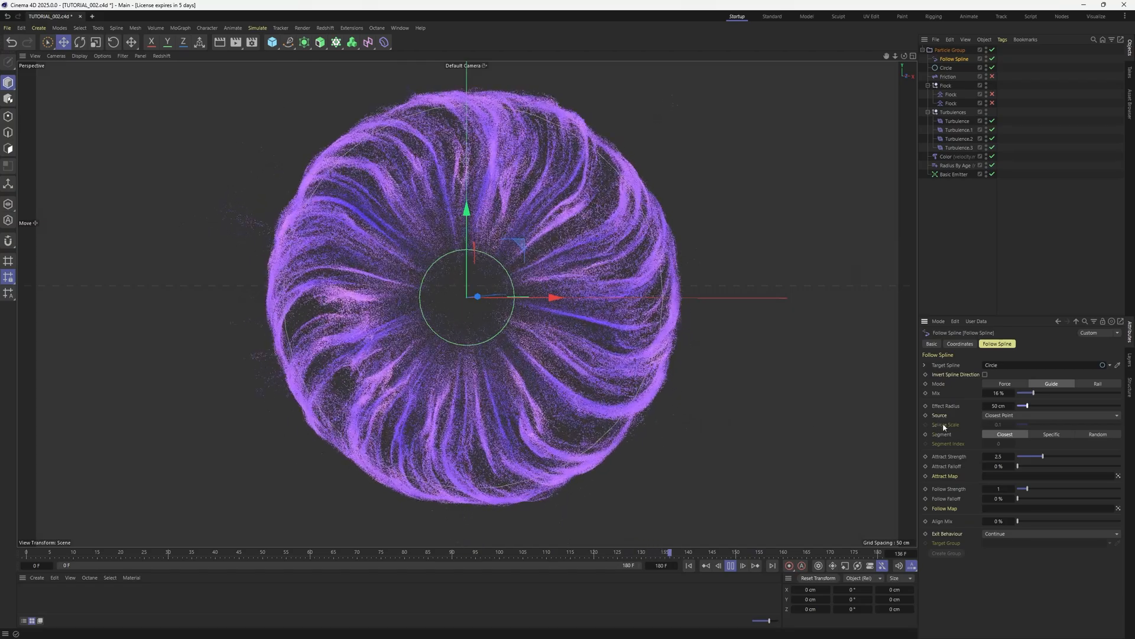
Set the Follow Spline's Effect Radius to 76 cm and Attract Strength to 0.9, replaying the simulation from the first frame
left_click_drag(1027, 406, 1031, 407)
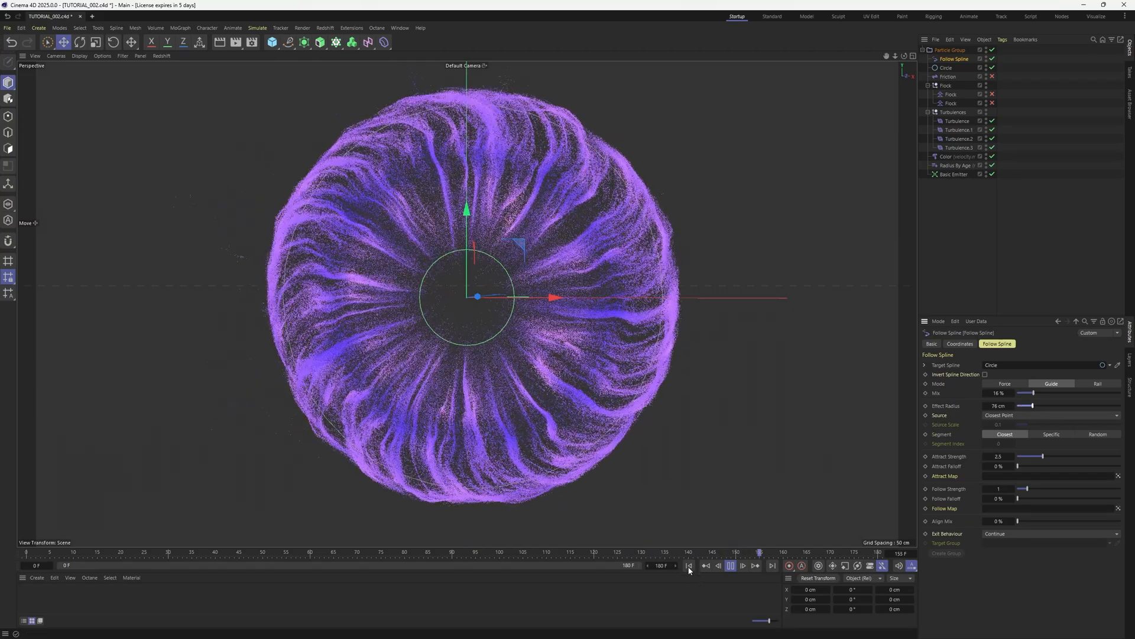
left_click(689, 565)
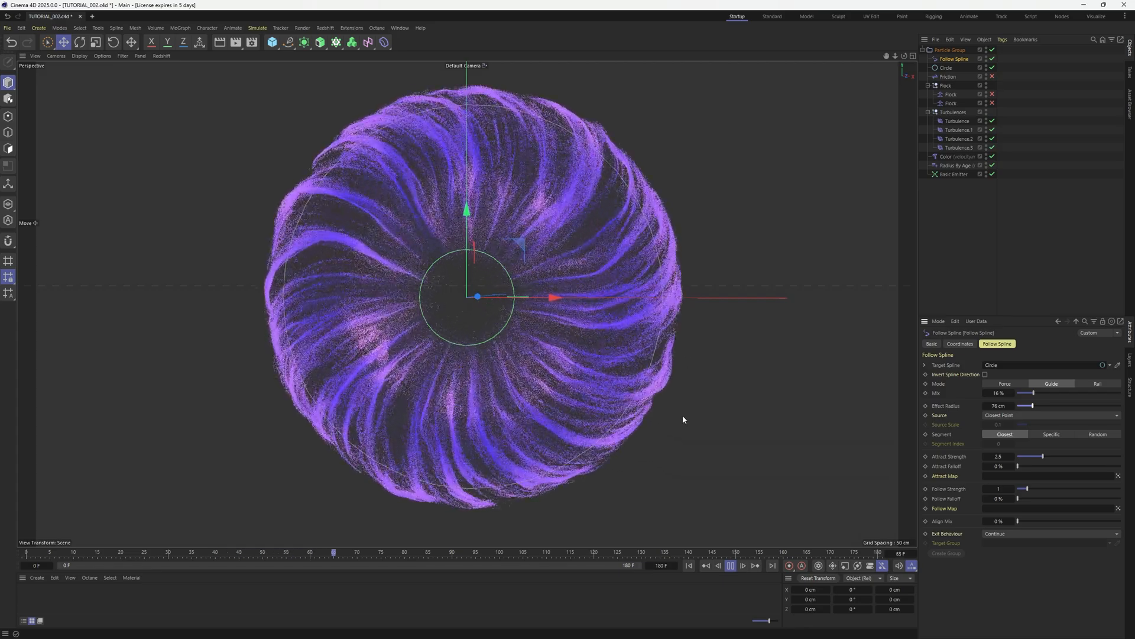
left_click(1028, 457)
left_click(688, 566)
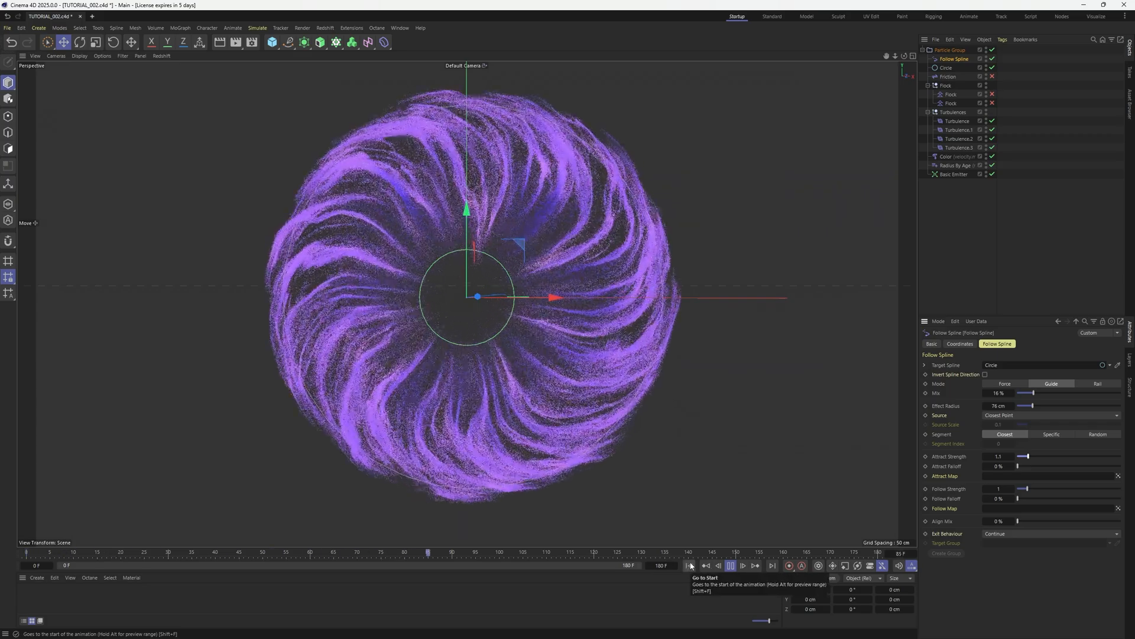
left_click_drag(1029, 457, 1026, 456)
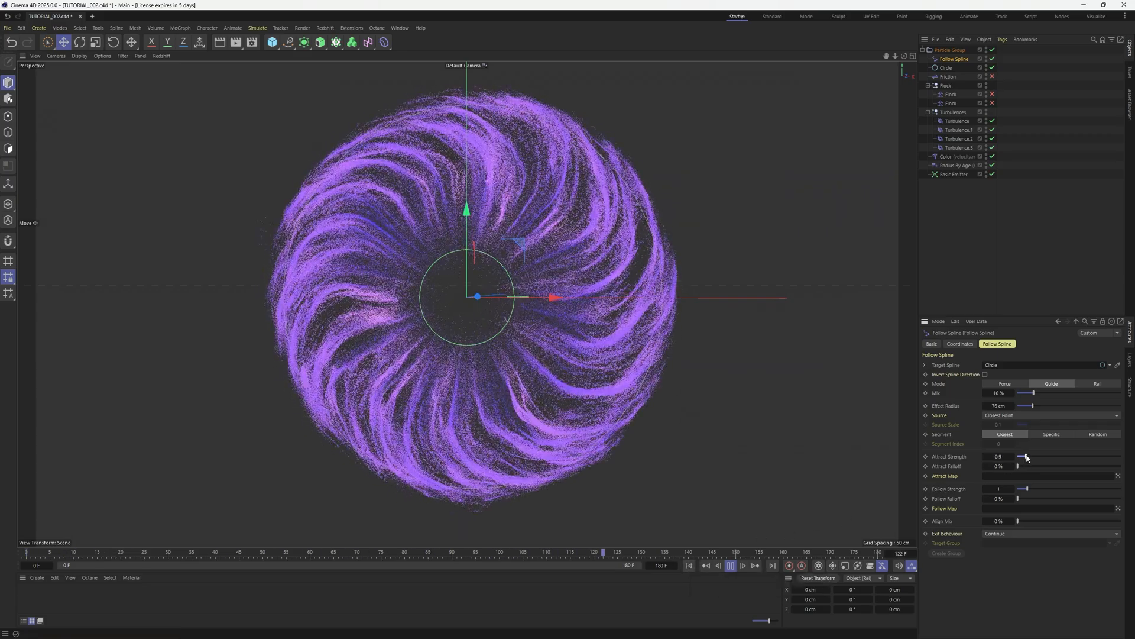
left_click(731, 567)
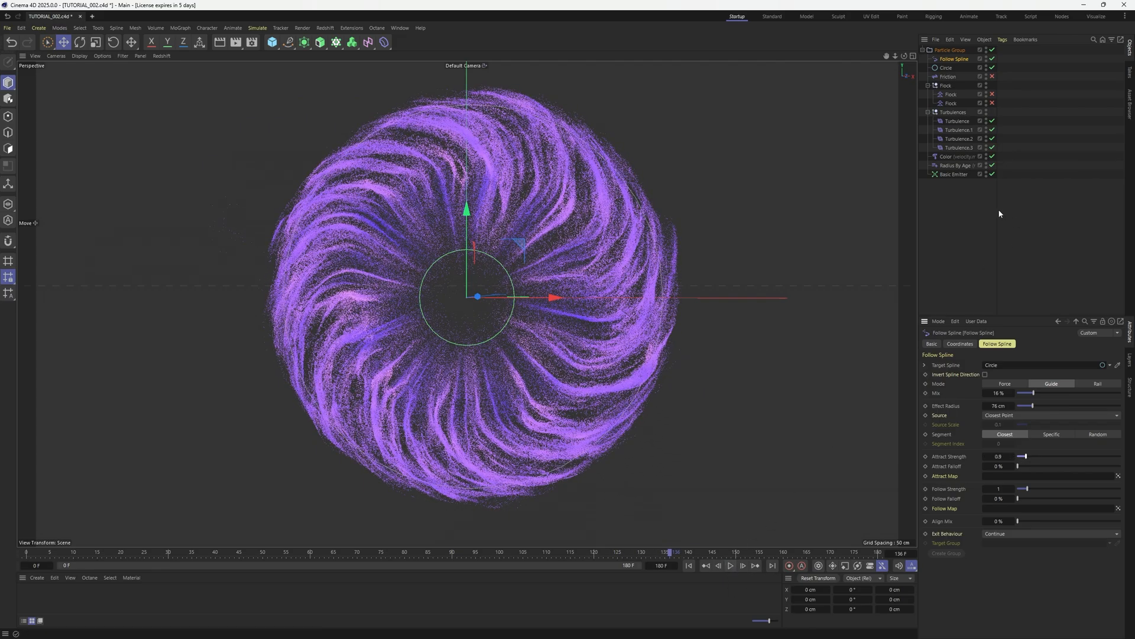
Replay the simulation from the first frame and review how the particles react around the Follow Spline's Effect Radius
left_click(689, 566)
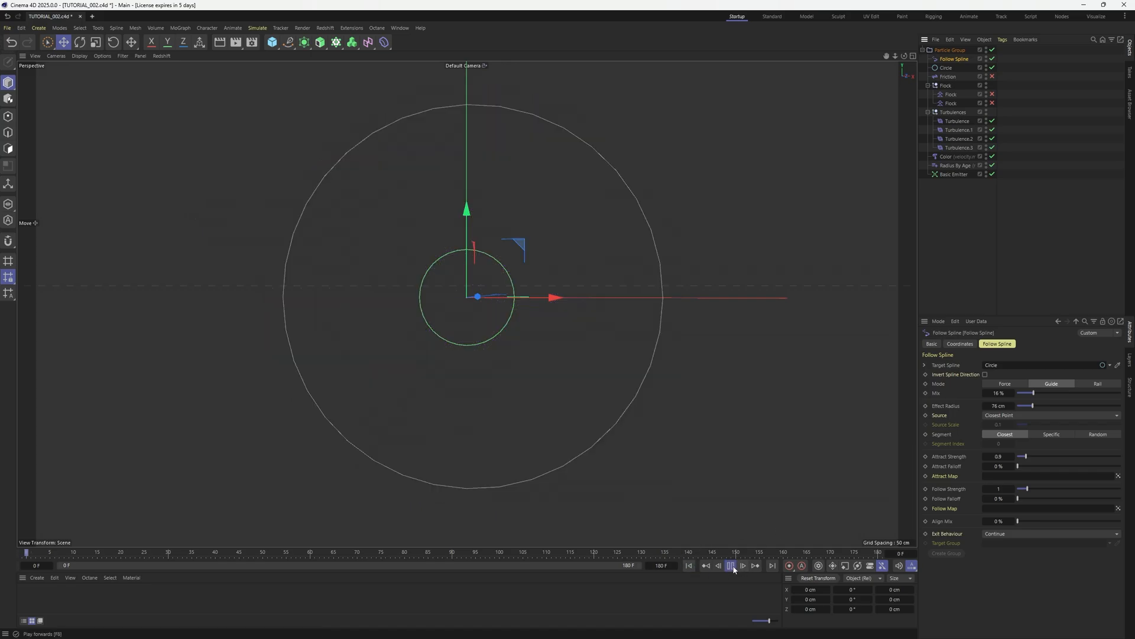
left_click(732, 566)
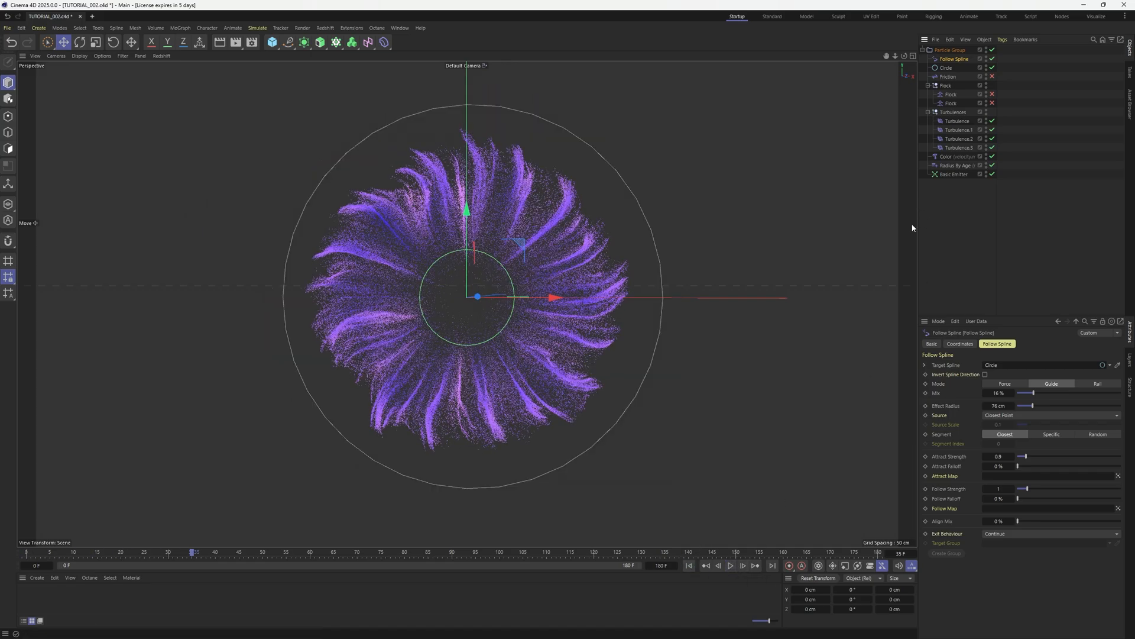
left_click(953, 174)
left_click(950, 60)
left_click(940, 404)
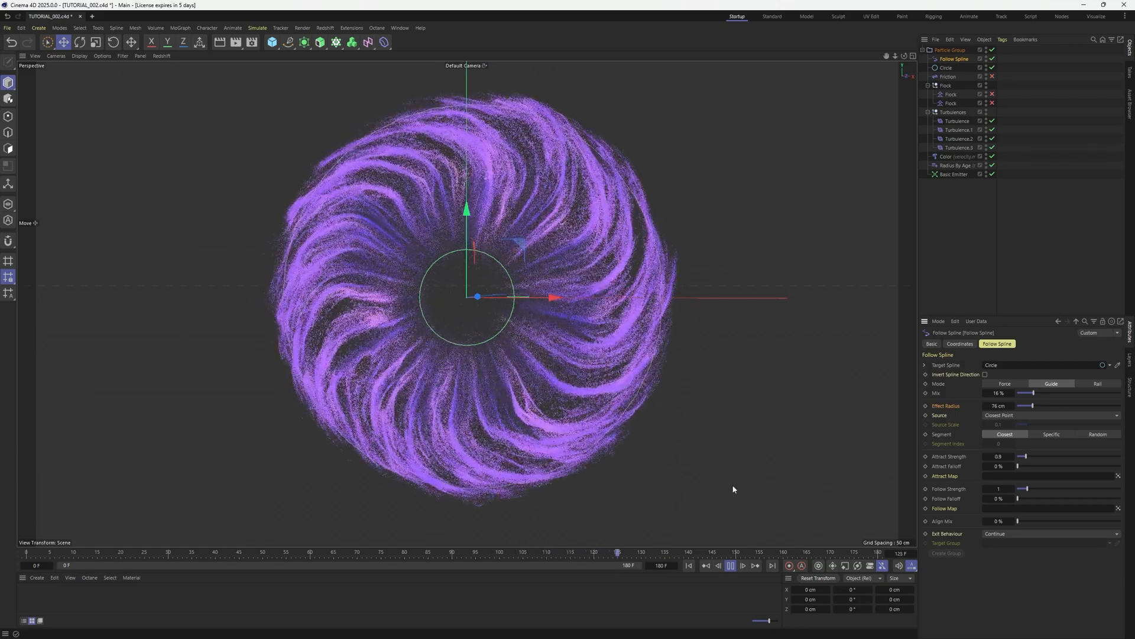
left_click(731, 566)
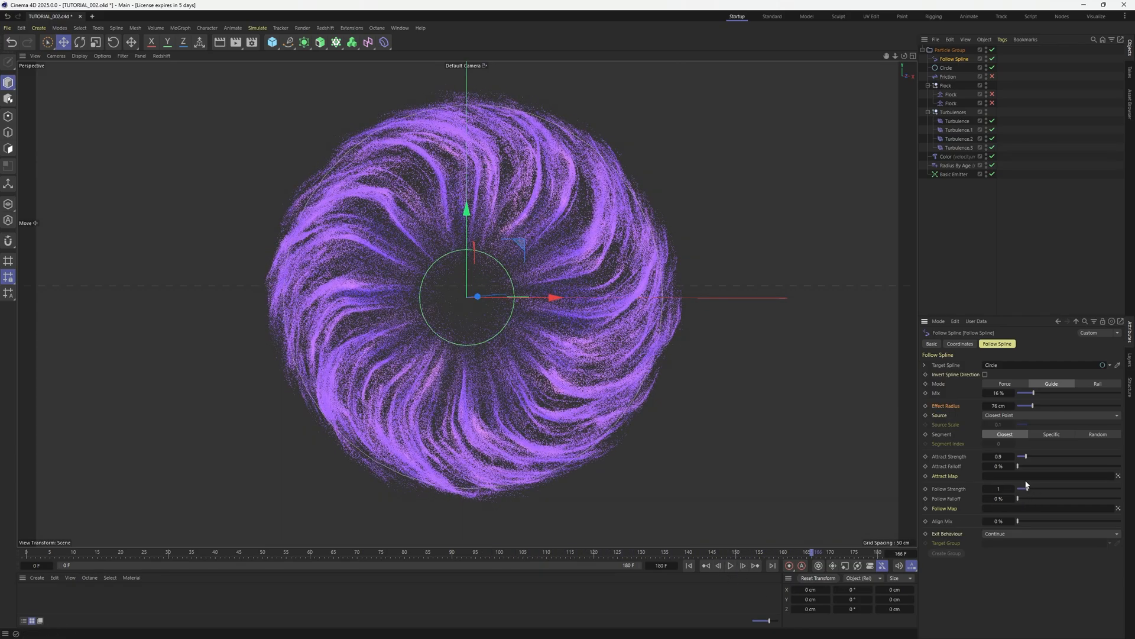
Try Follow Strength values up to 0.7, settling on 0.6 while the simulation replays
left_click(700, 565)
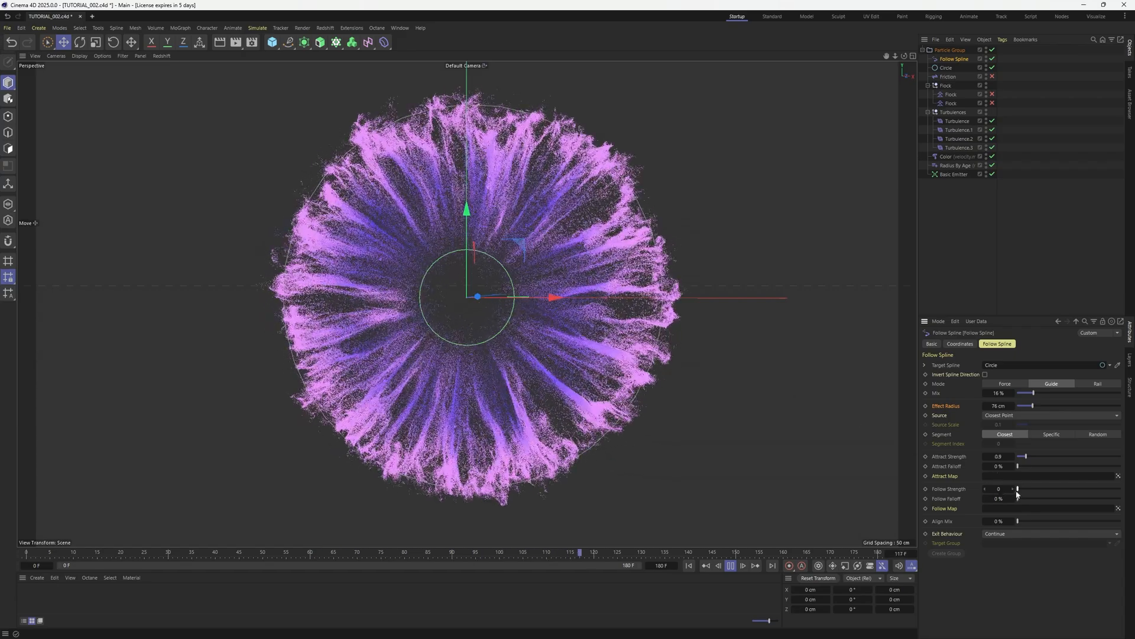
left_click_drag(1018, 490, 1024, 490)
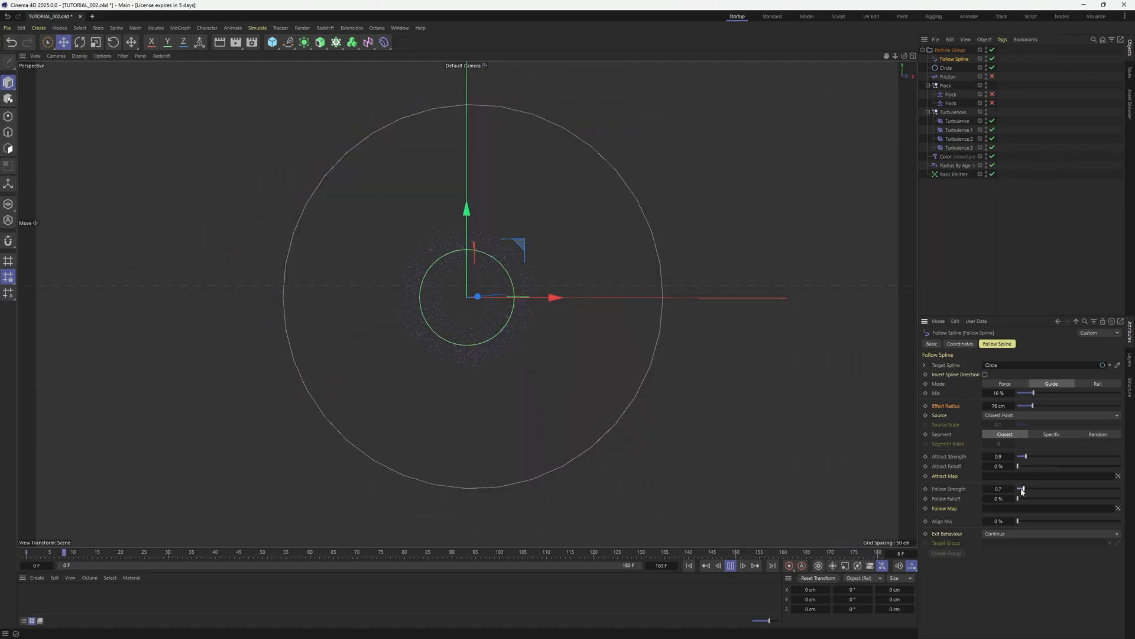
left_click(1024, 489)
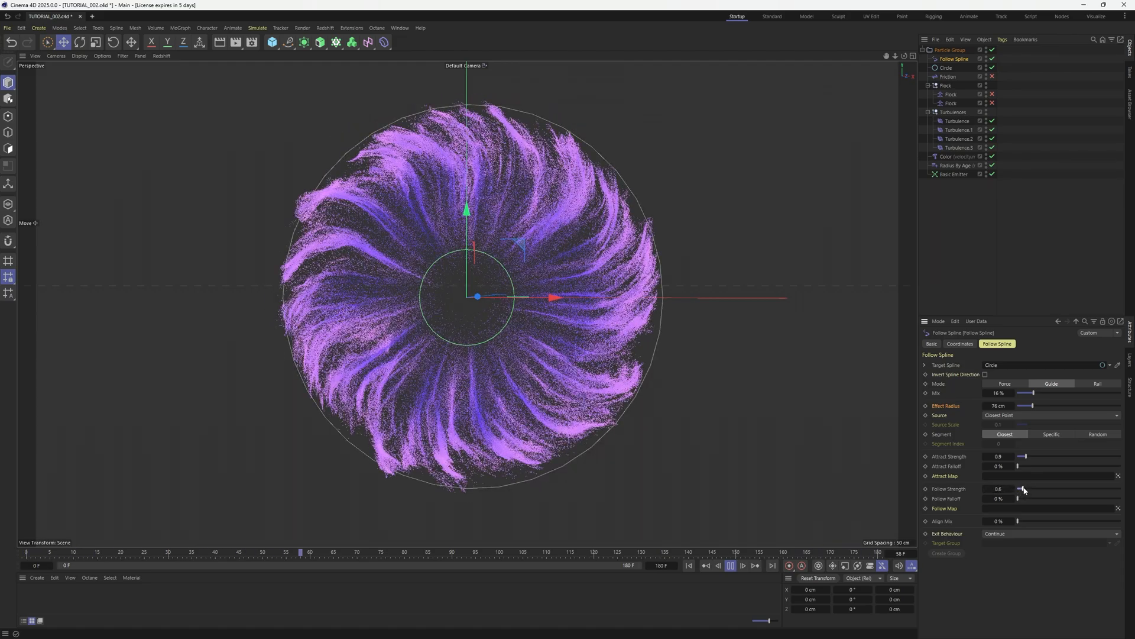
Raise the Follow Spline's Follow Strength to 3.2, Attract Strength to 3.3 and Attract Falloff to 33 %, and replay
left_click_drag(1023, 490, 1029, 492)
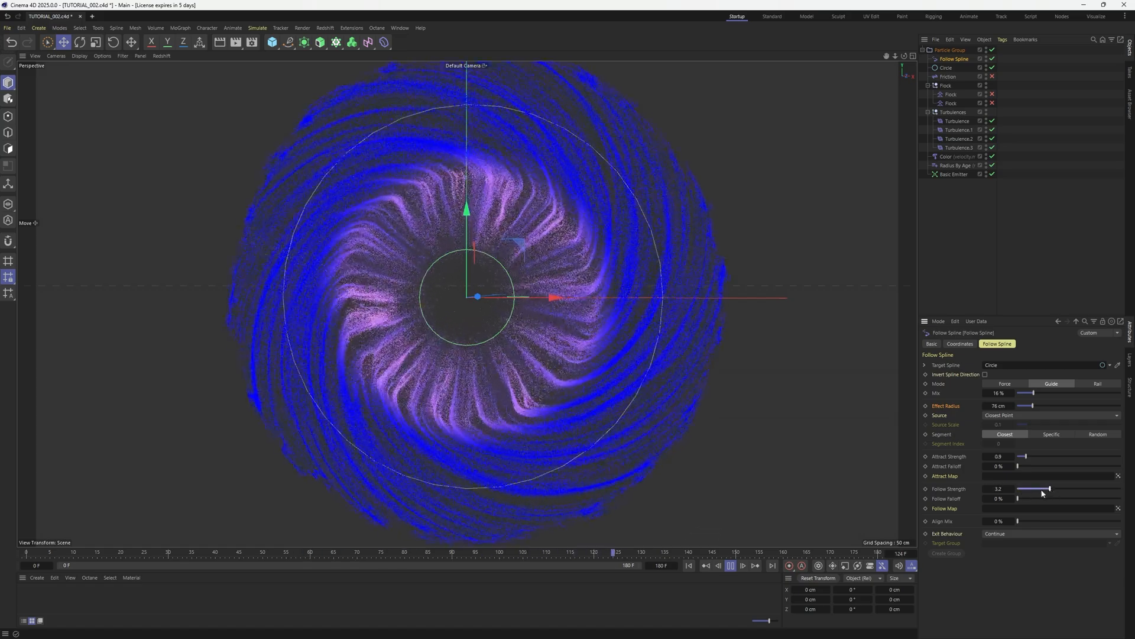
left_click_drag(1026, 456, 1052, 469)
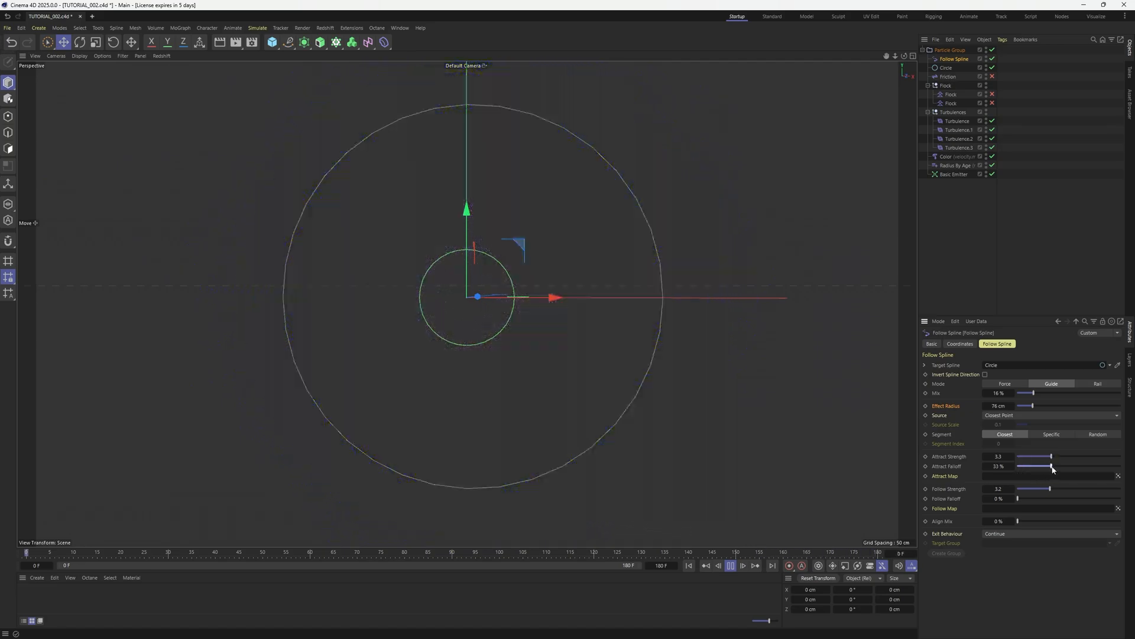
left_click(732, 569)
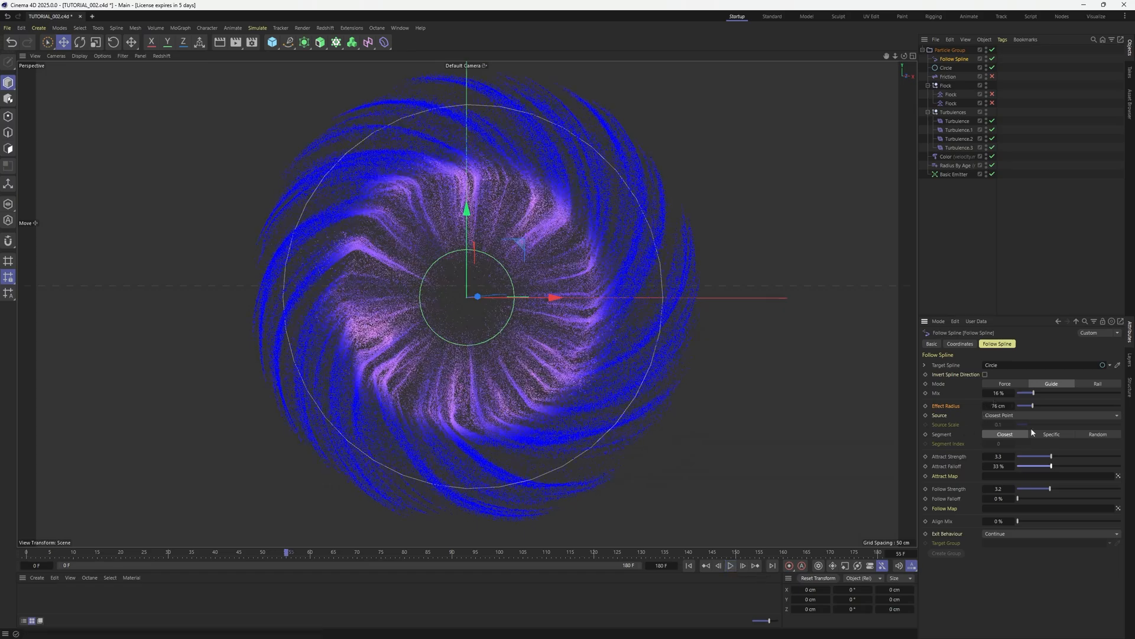
Set the Follow Spline's Attract Strength to 0.7, Attract Falloff to 21 %, Follow Strength to 0.6, Mix to 12 % and Effect Radius to 348 cm
left_click_drag(1034, 406, 1055, 409)
left_click(689, 567)
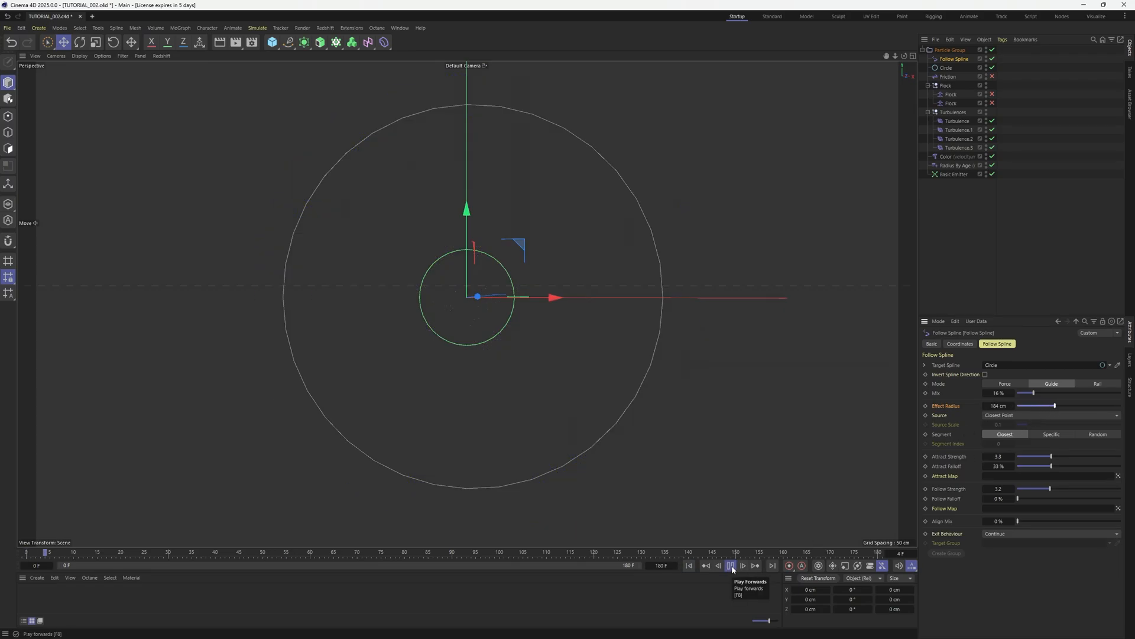
left_click_drag(1051, 489, 1035, 465)
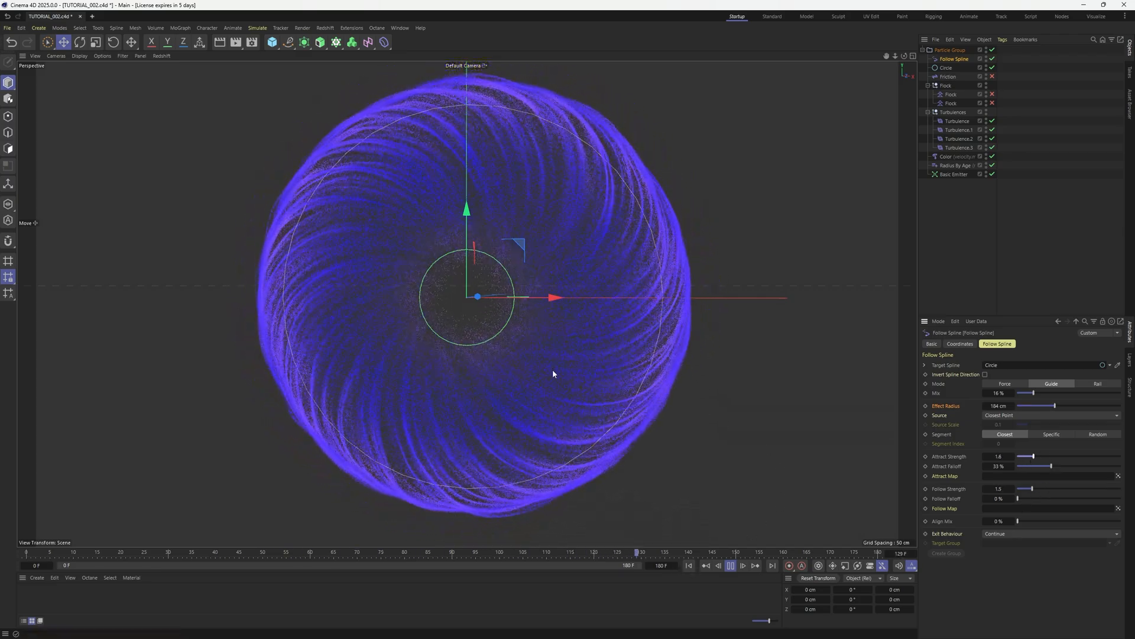
left_click(690, 565)
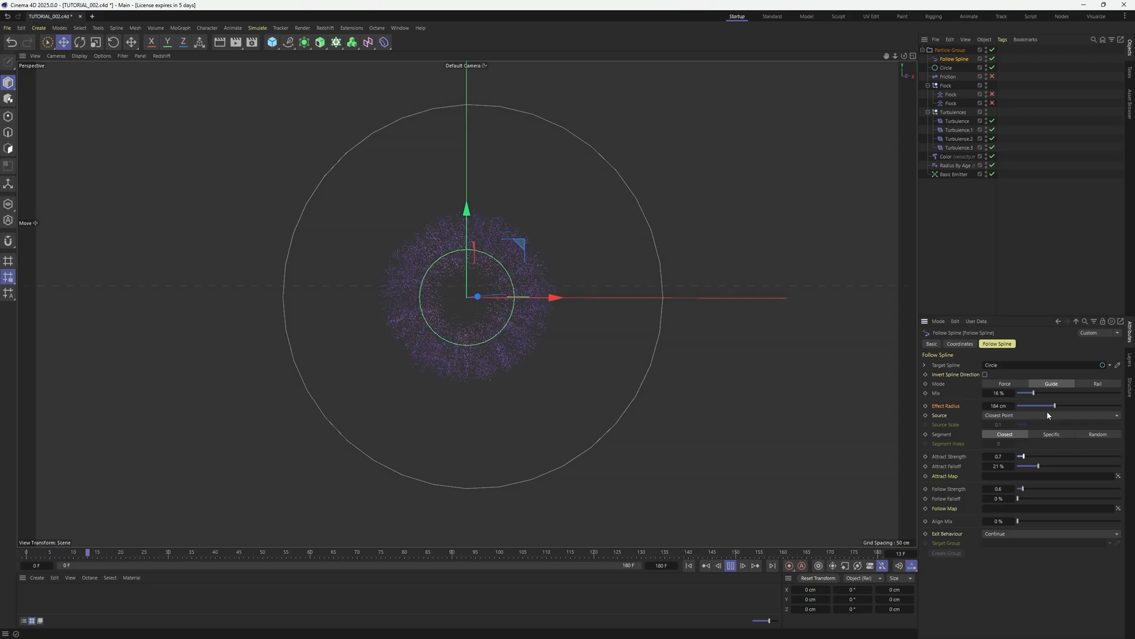
left_click_drag(1034, 393, 1029, 395)
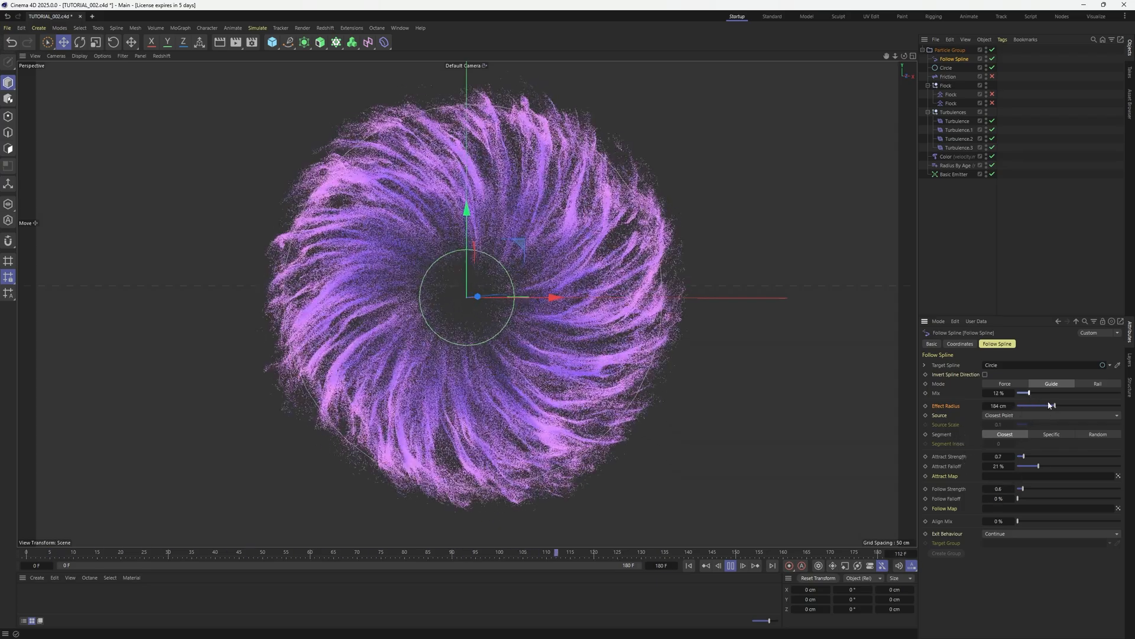
left_click_drag(1055, 405, 1091, 410)
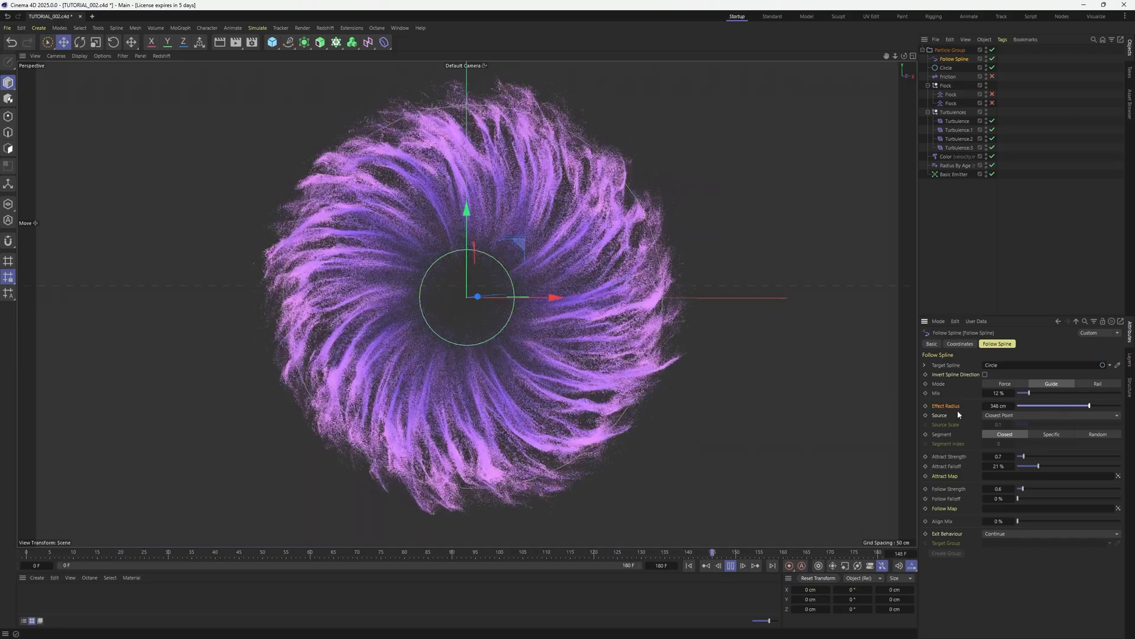
Move the Circle to about 48 cm along Z in the top view and replay the simulation in perspective
left_click(945, 68)
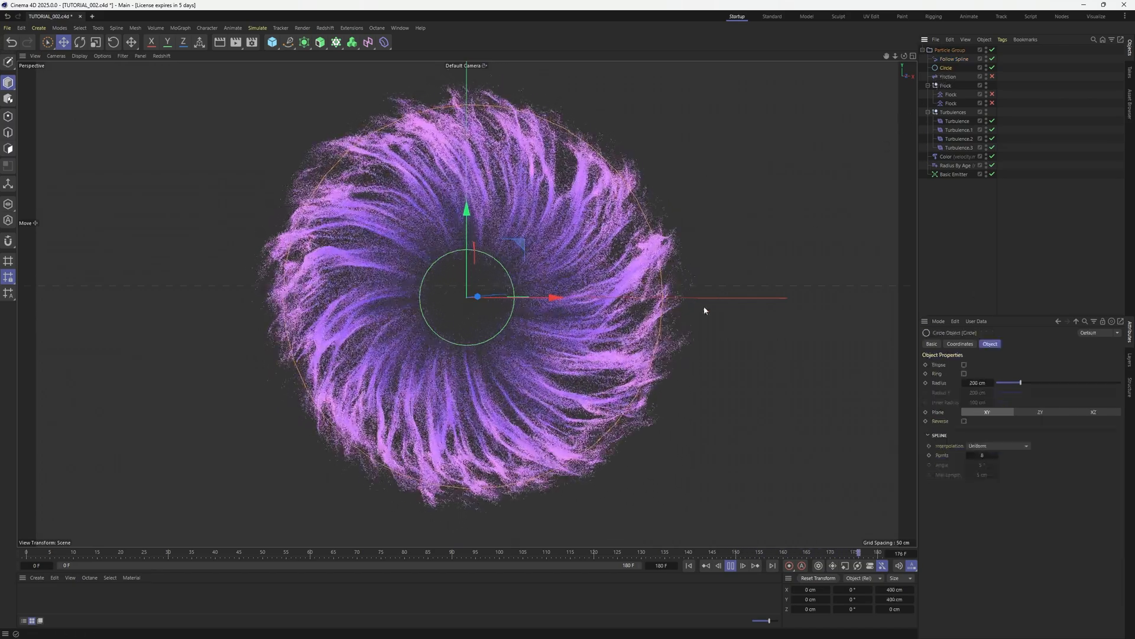
key("F2")
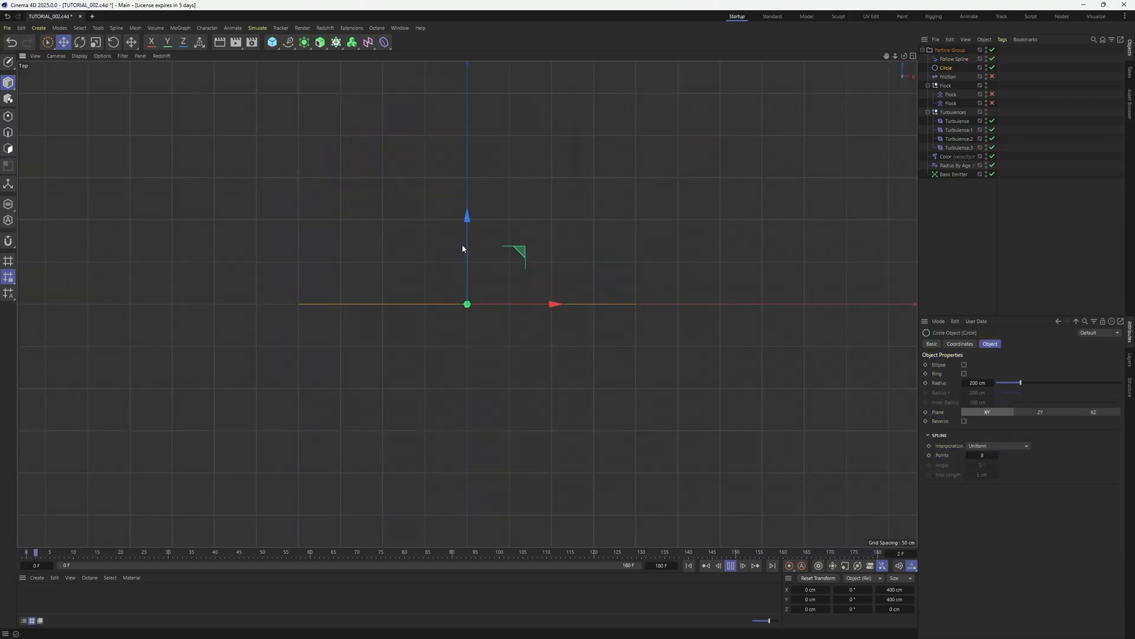
left_click_drag(463, 250, 465, 211)
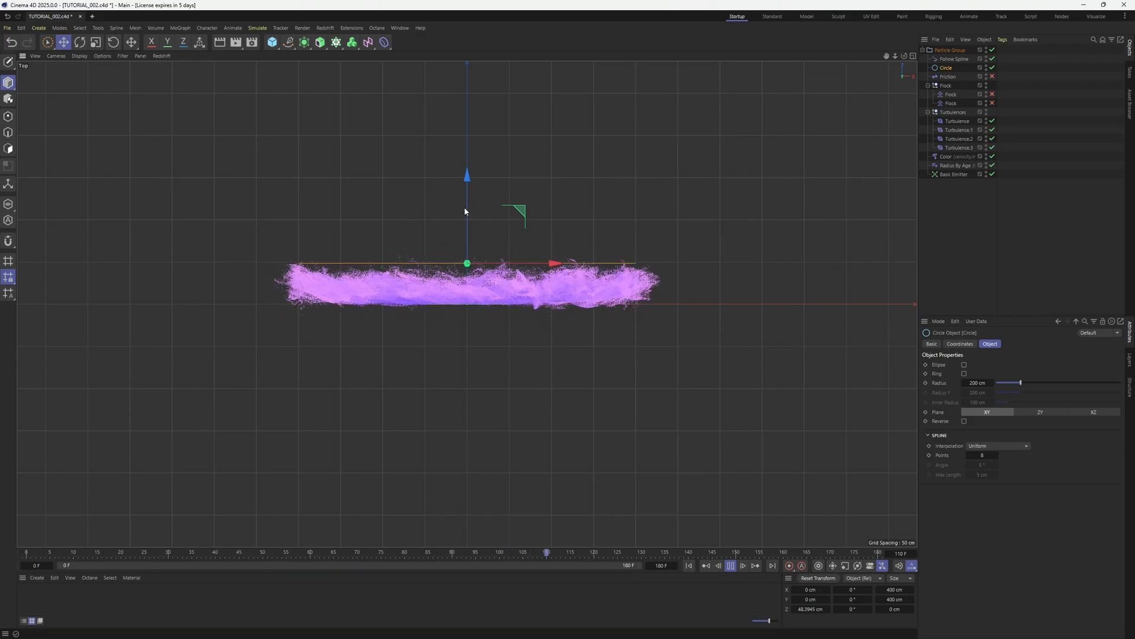
key("F1")
left_click(691, 566)
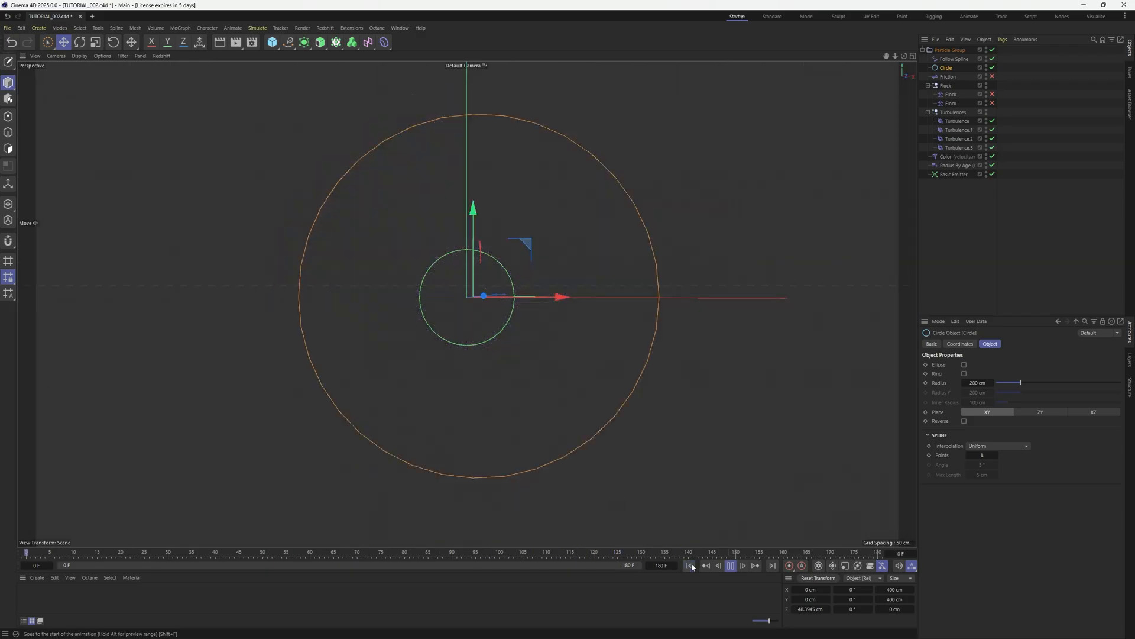
left_click(731, 566)
Move the Circle to about -43 cm along Z in the top view and replay the simulation
key("F2")
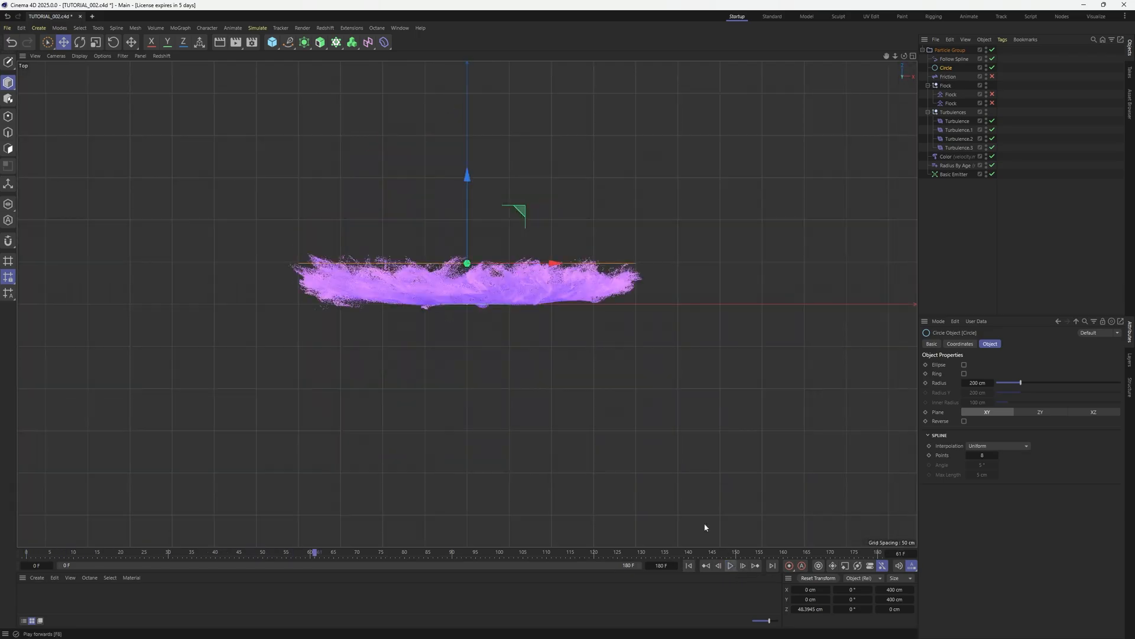
left_click_drag(472, 221, 471, 298)
left_click(689, 566)
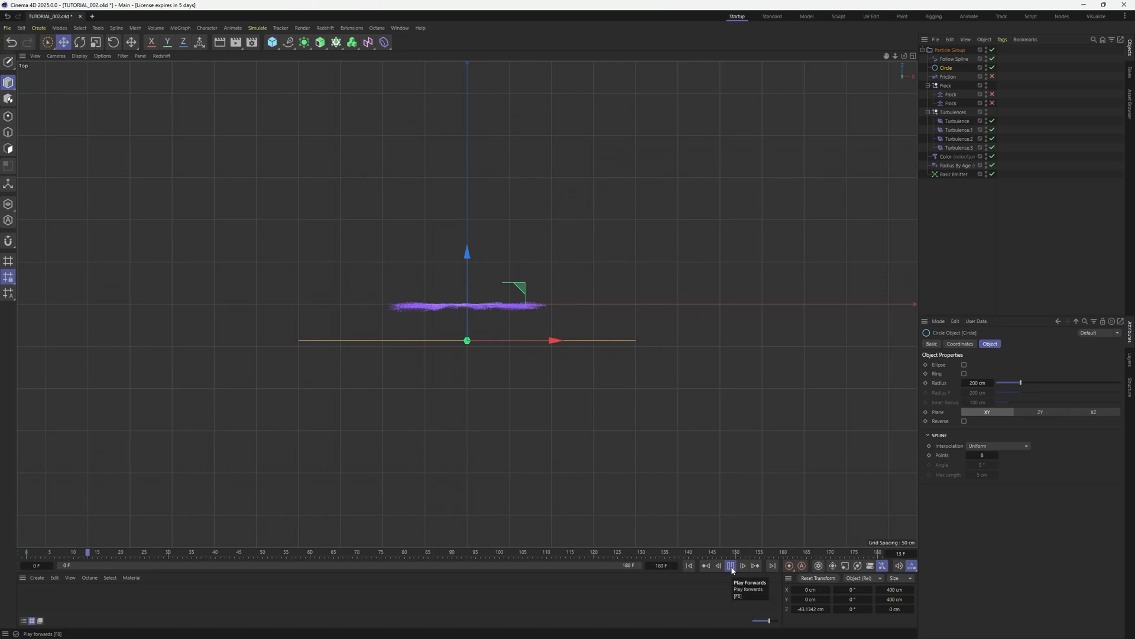
left_click(732, 567)
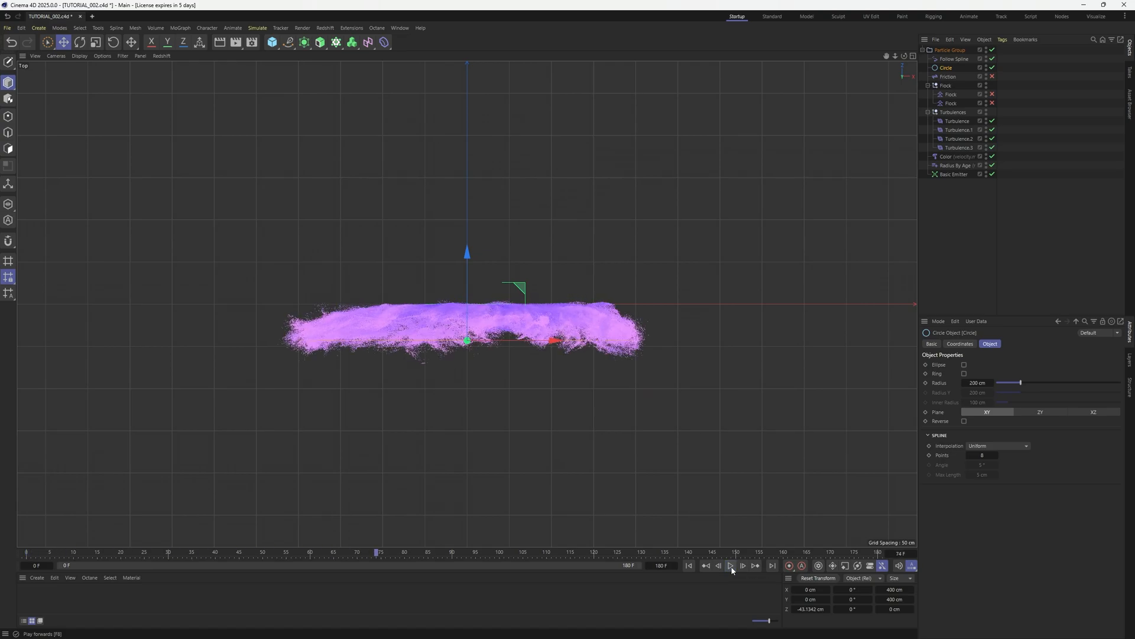
key("F1")
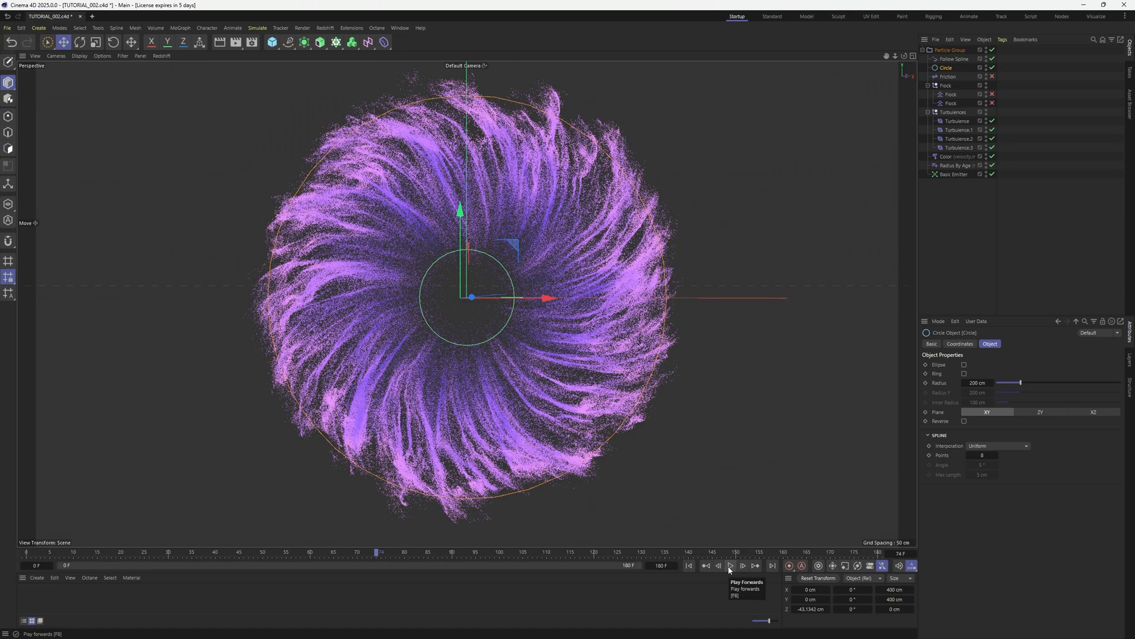
Rotate the Circle to about -7.5°, -38.6° and -6.4°, and replay the simulation from the first frame
left_click_drag(477, 336, 455, 283)
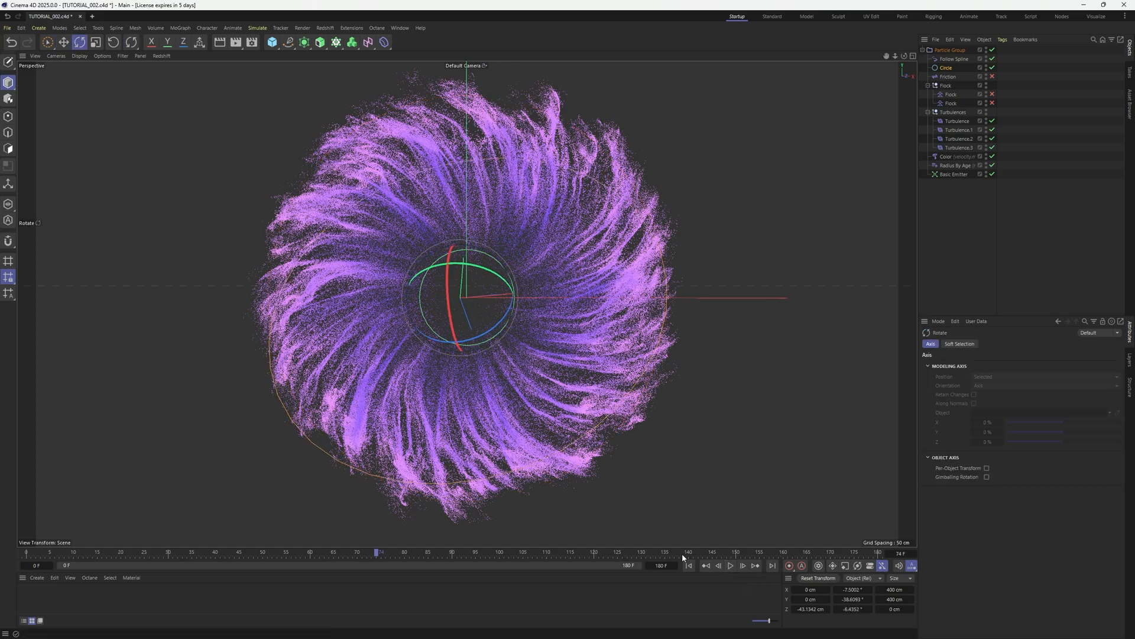
left_click(689, 566)
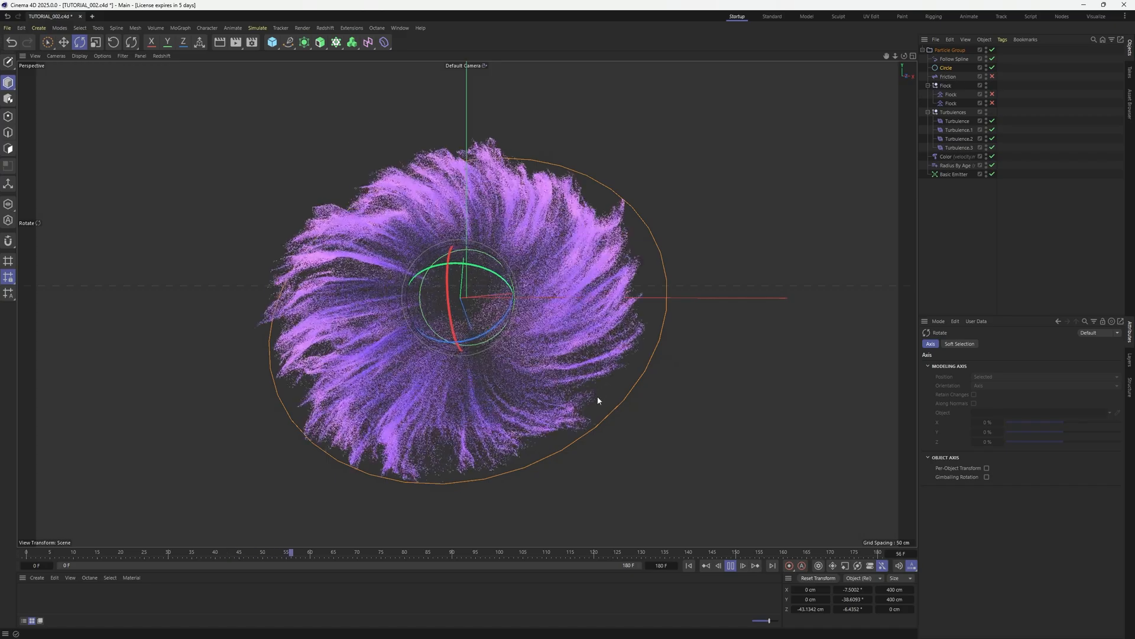
left_click(731, 566)
Inspect the particle ring from another angle and open the Circle's coordinates
left_click(947, 266)
left_click_drag(484, 277, 583, 282, "alt")
left_click(945, 69)
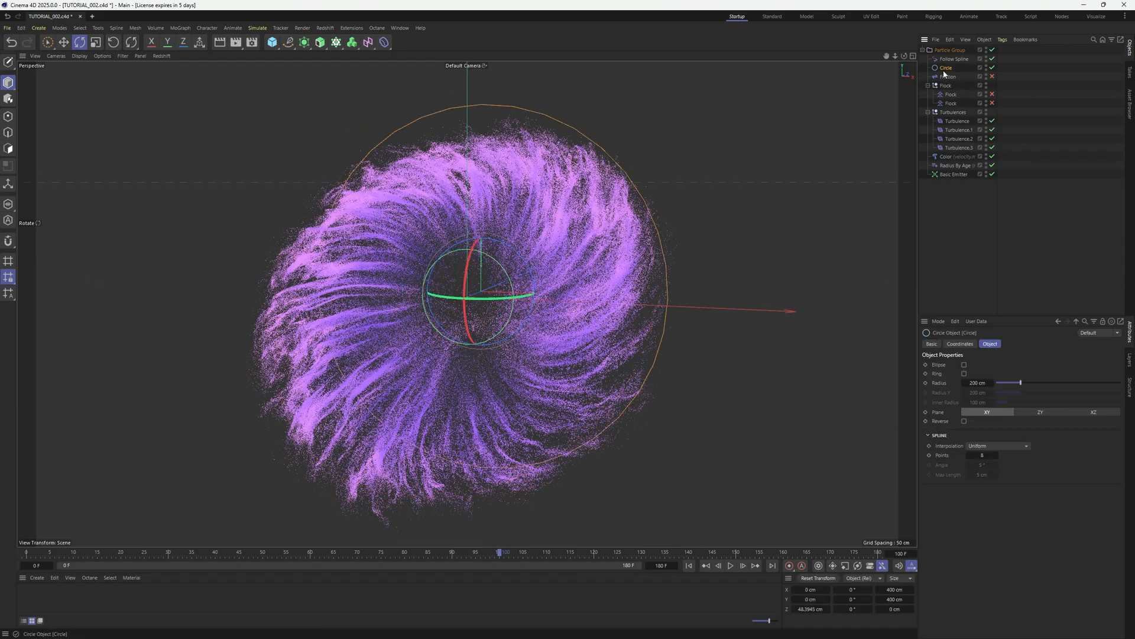
left_click(960, 343)
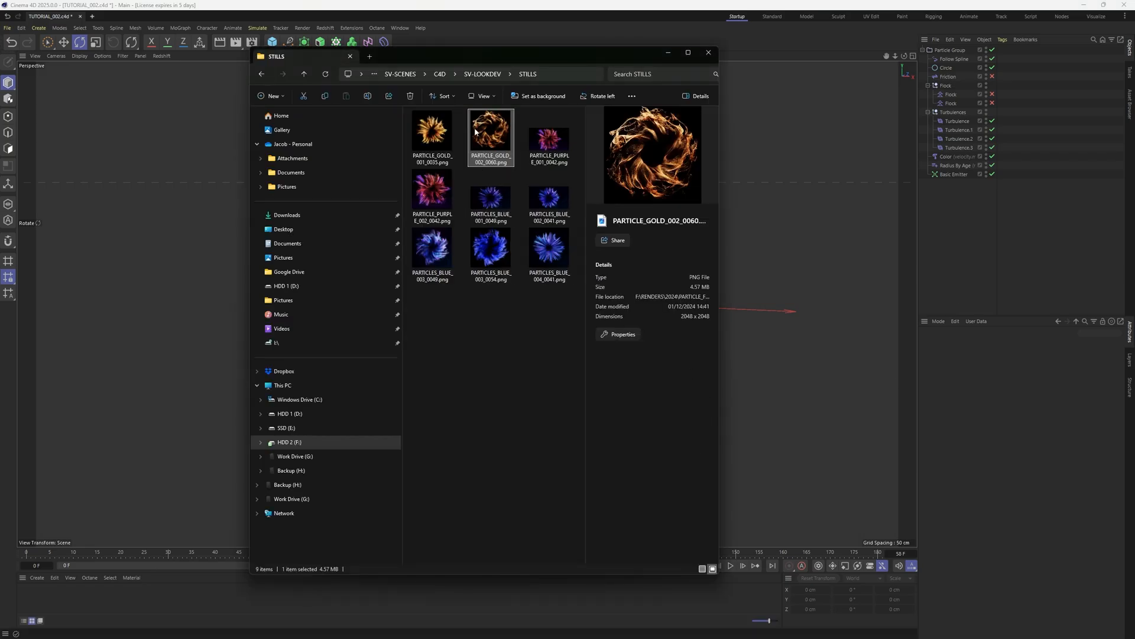
View PARTICLE_GOLD_002_0060.png from the STILLS folder in File Explorer, browse the other particle renders, and close the image viewer
double_click(475, 155)
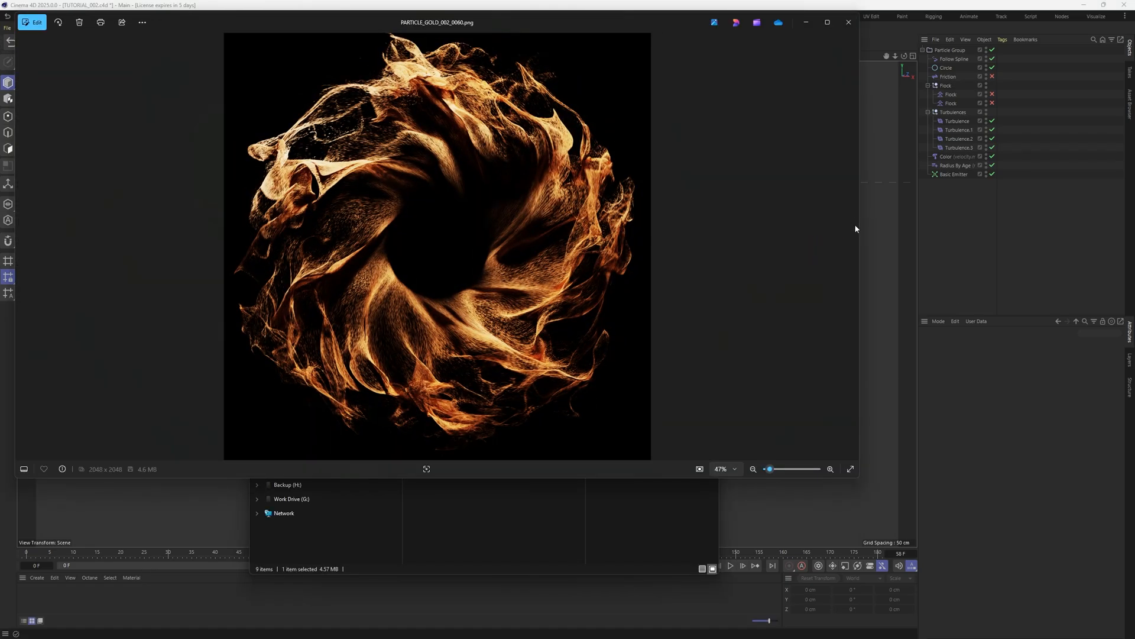
left_click(852, 246)
left_click(852, 246)
left_click(852, 246)
left_click(852, 246)
left_click(853, 246)
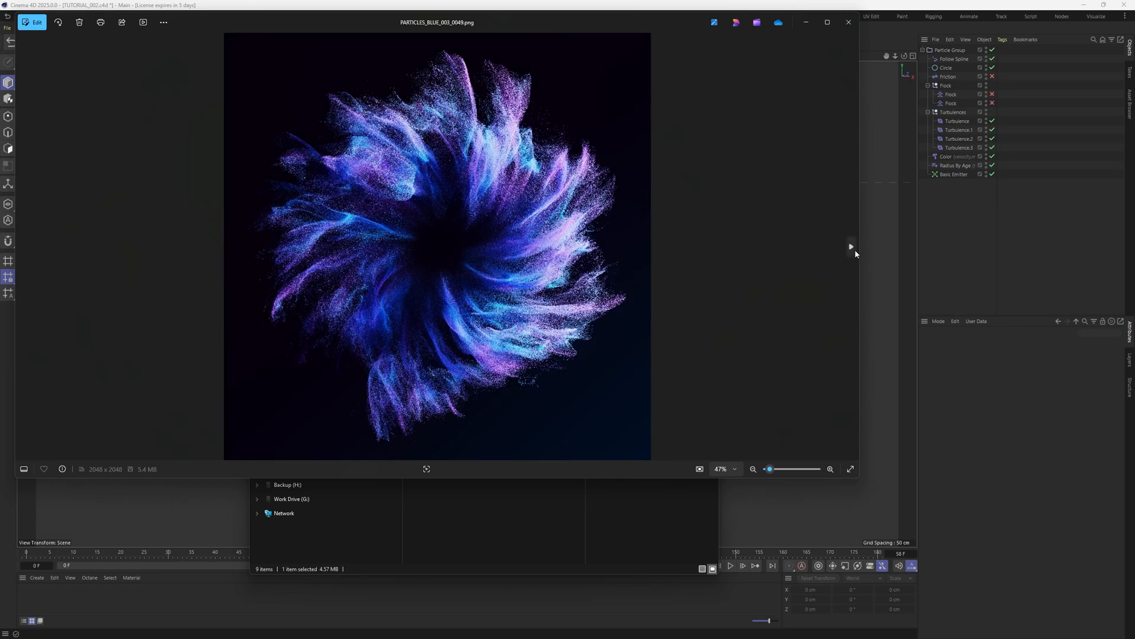
left_click(853, 246)
left_click(849, 25)
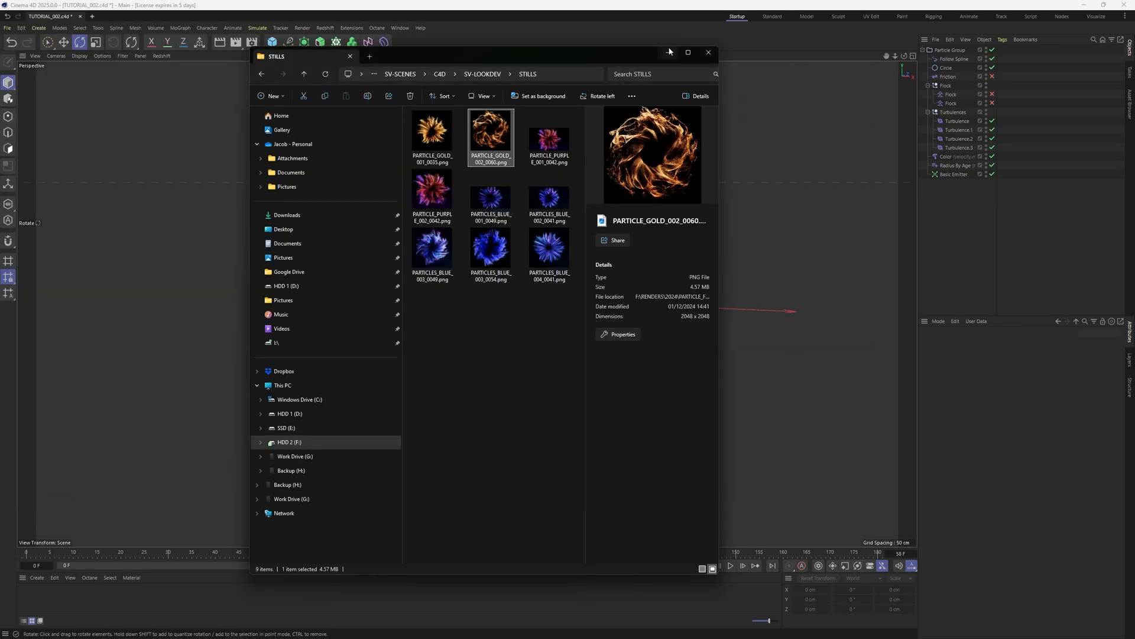
Return to Cinema 4D, set the Basic Emitter's emission rate to 1300000 per second, and replay the simulation
left_click(668, 51)
left_click_drag(559, 286, 591, 277, "alt")
middle_click_drag(566, 297, 587, 278, "alt")
left_click(953, 174)
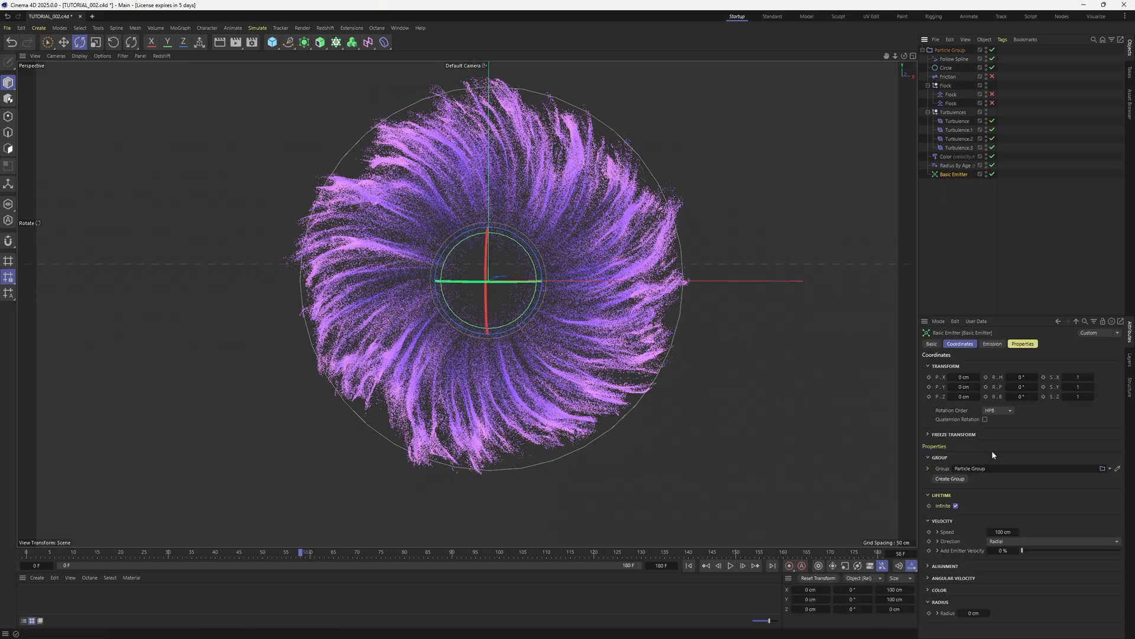
left_click(993, 344)
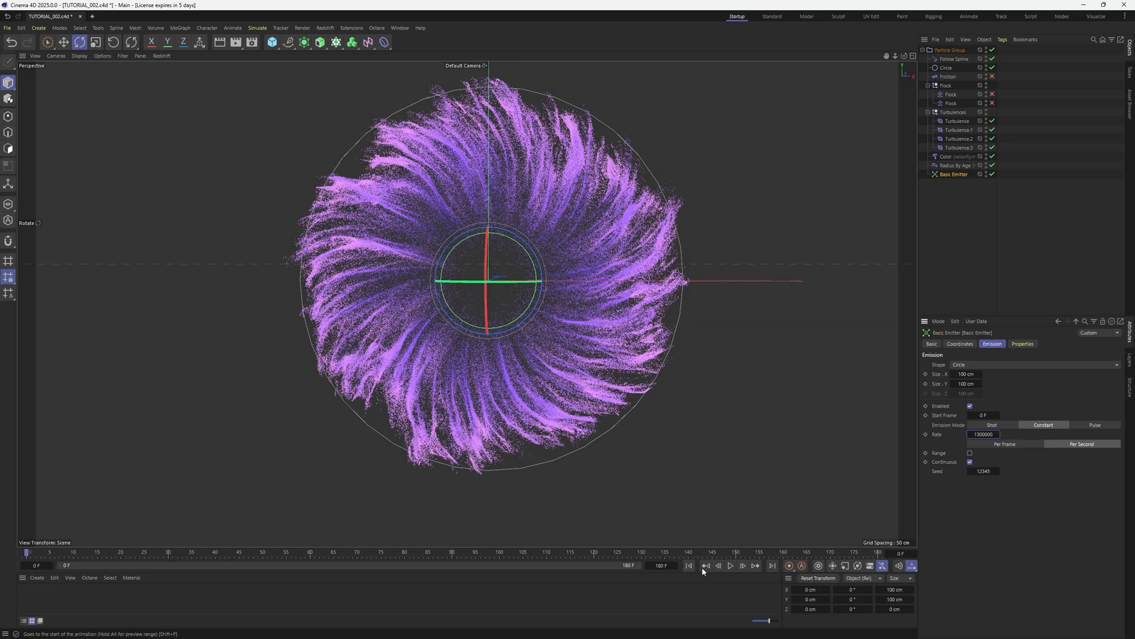
left_click(731, 565)
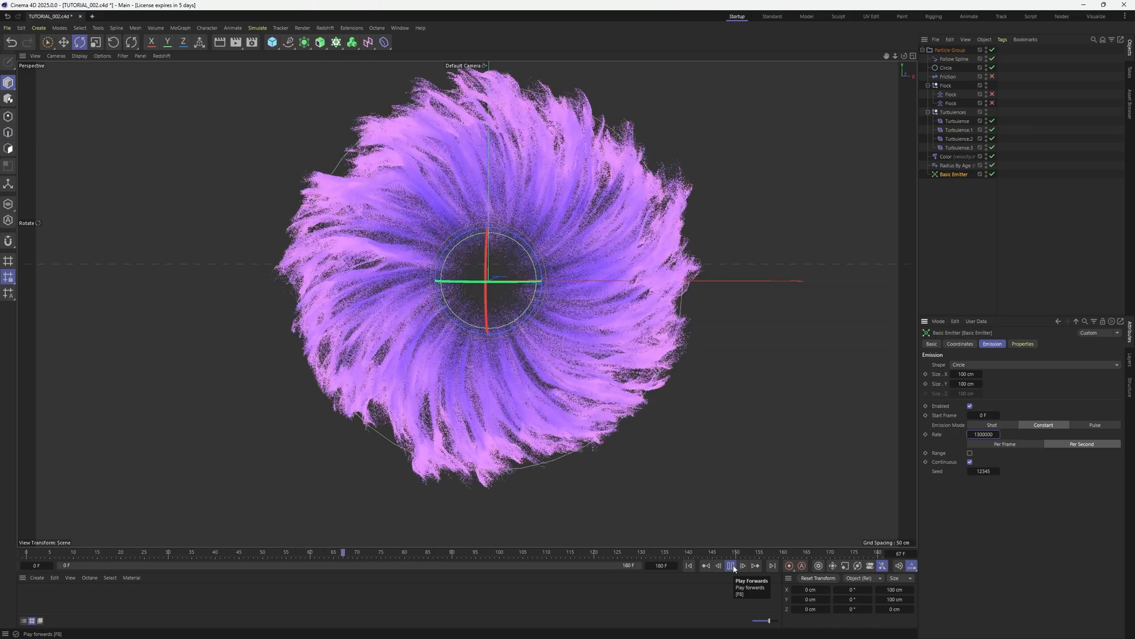
left_click(731, 566)
left_click(993, 263)
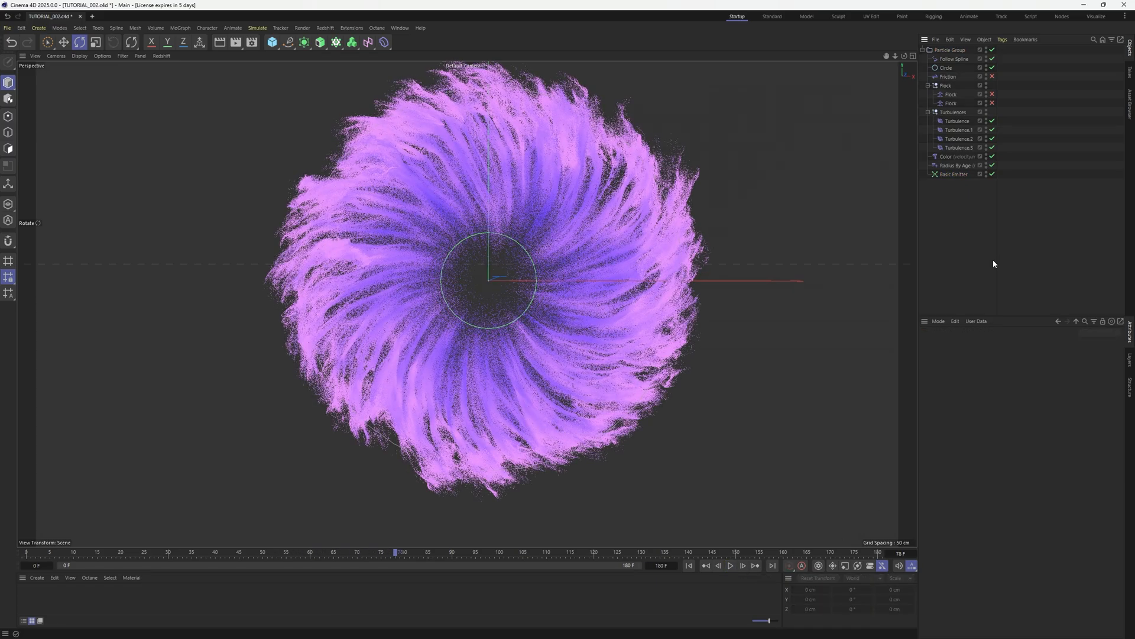
Set the particle simulation substeps to 1 in the project settings and replay from the first frame
key("ctrl+d")
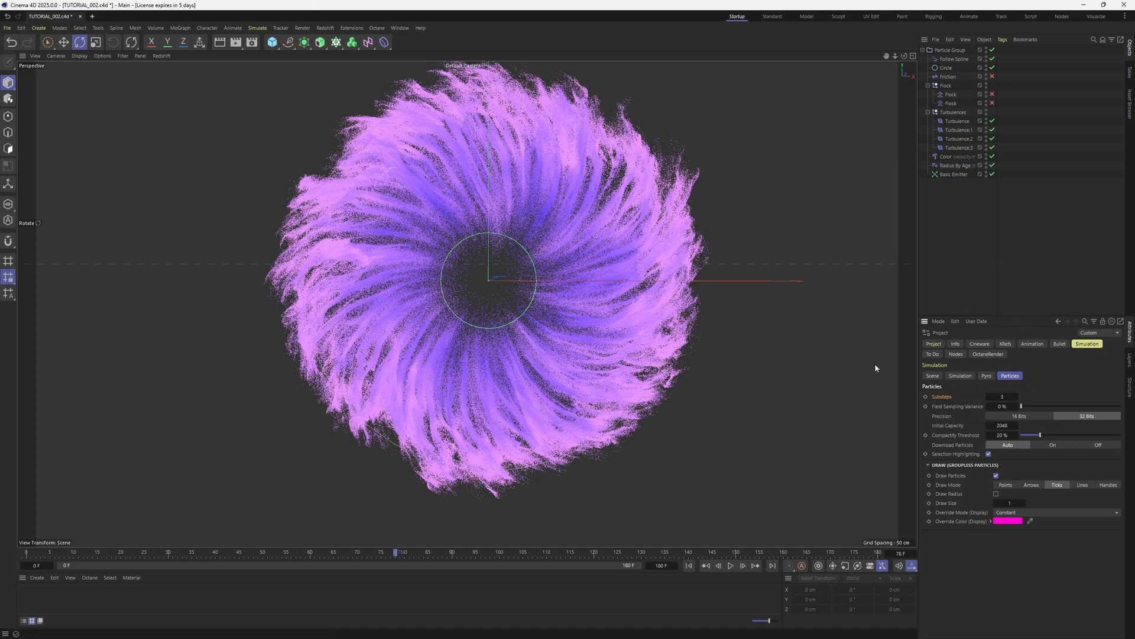
left_click(987, 396)
left_click(689, 567)
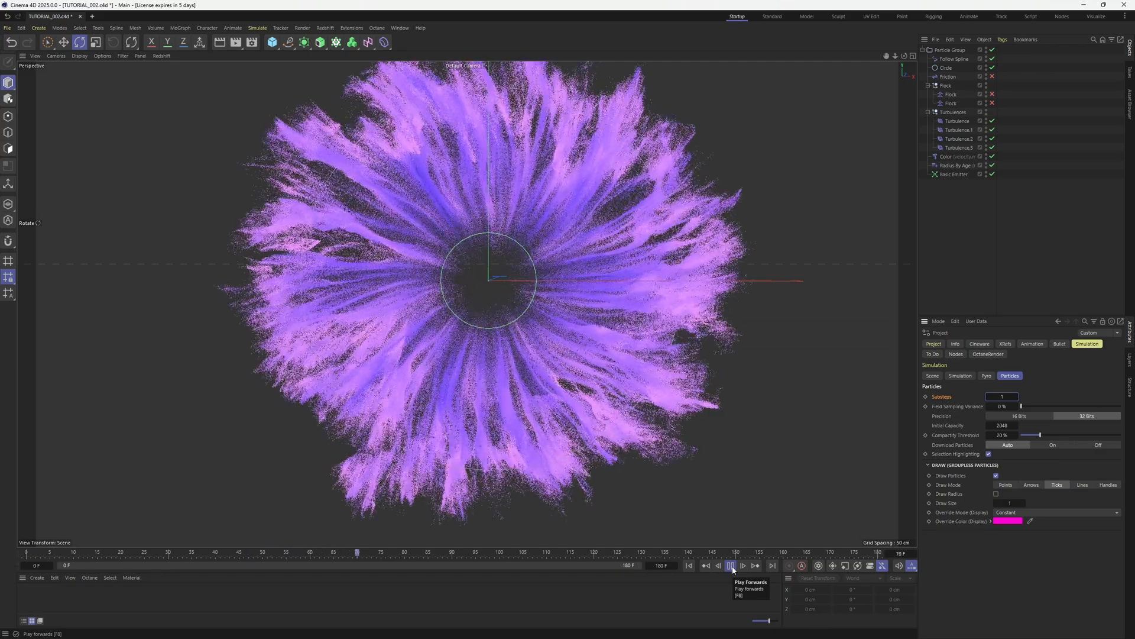
left_click(731, 566)
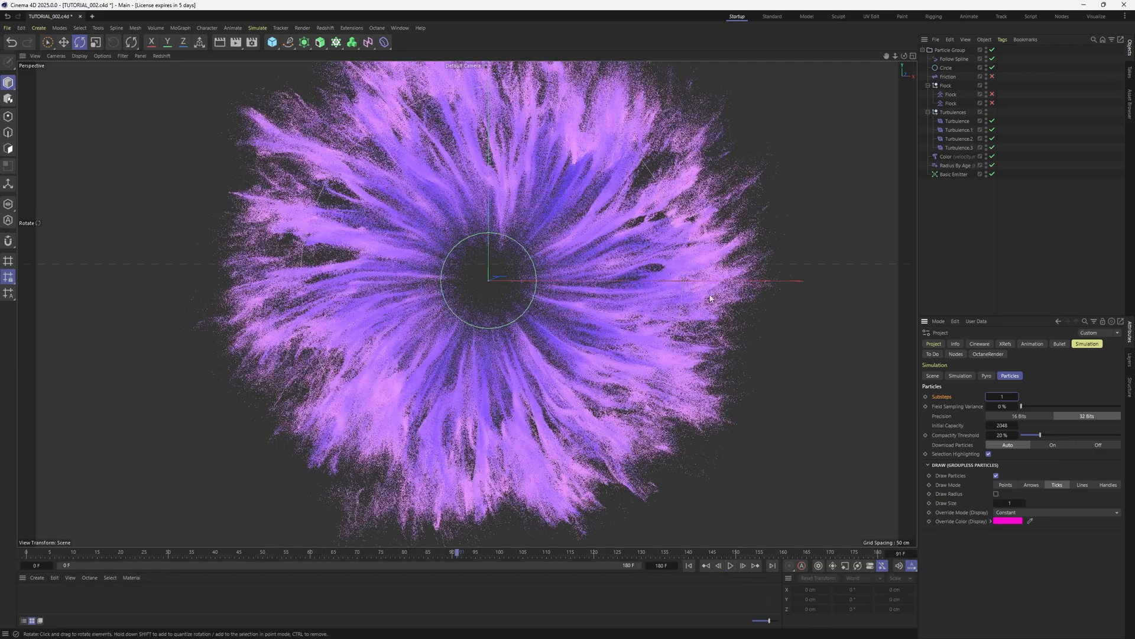
Raise the project's particle substeps to 15 and replay the simulation from the first frame
left_click(955, 59)
left_click(1052, 221)
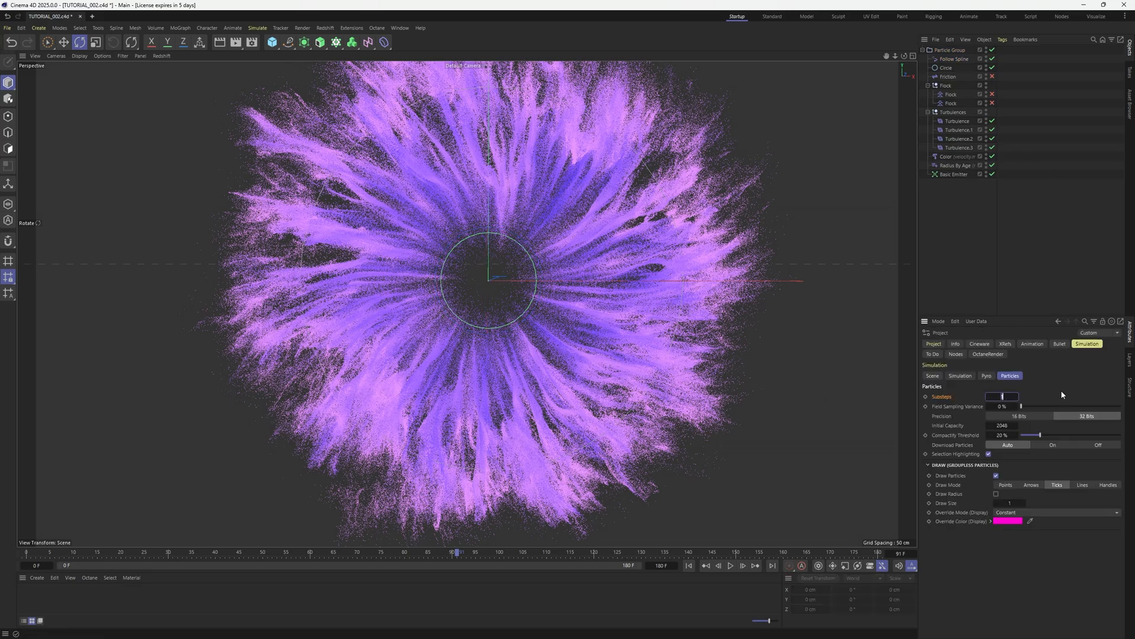
left_click(689, 565)
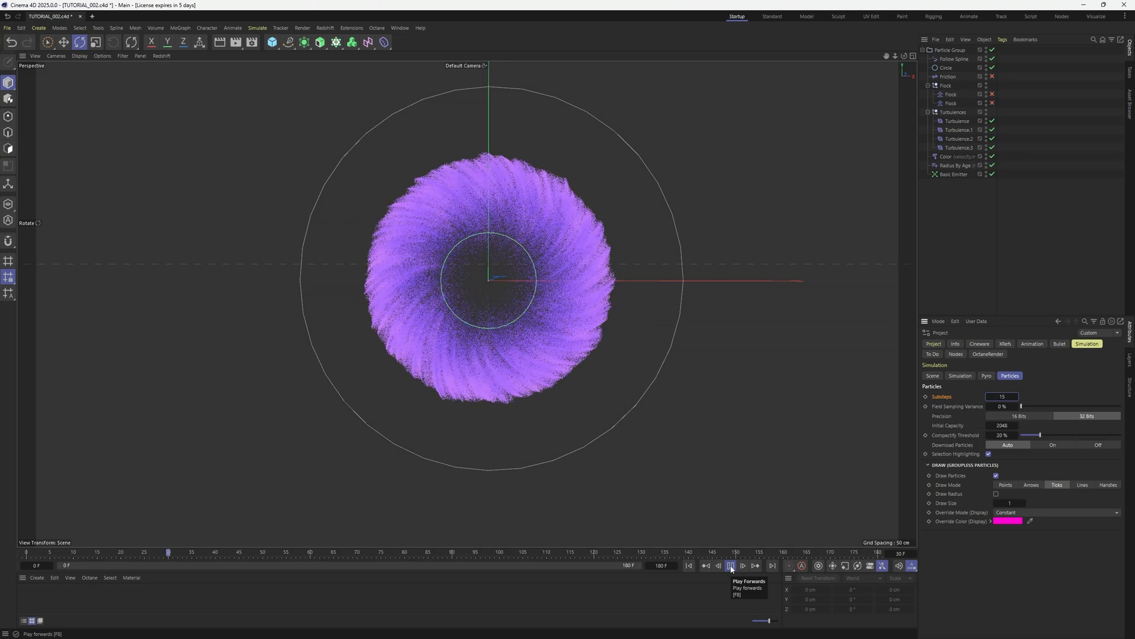
left_click(731, 566)
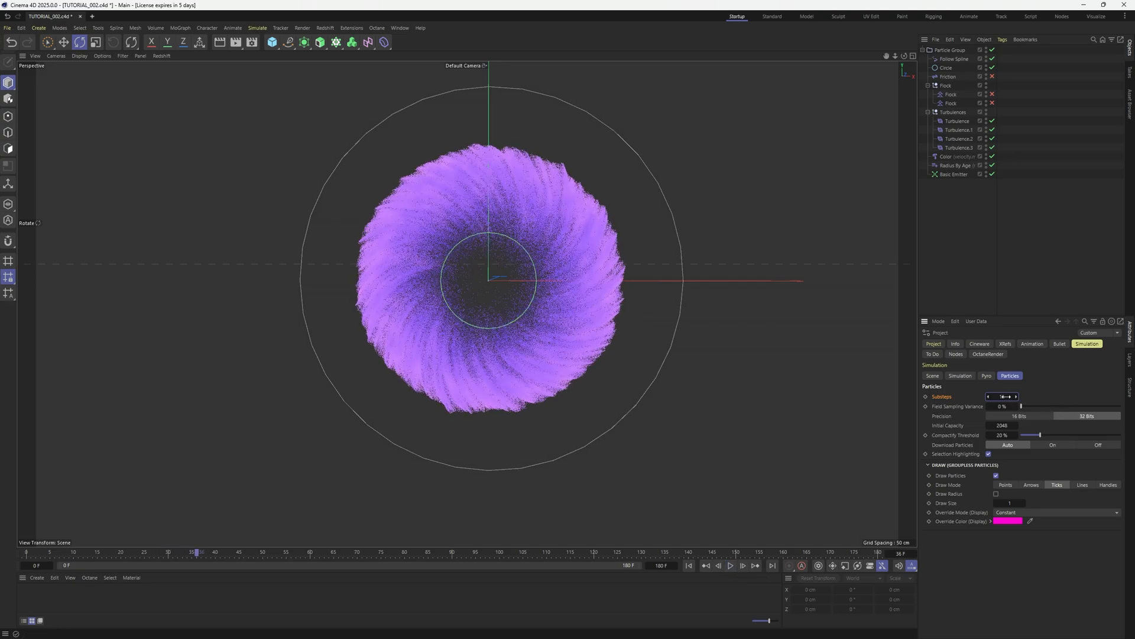
Set the project's particle substeps to 5 and replay the simulation from the first frame
left_click(690, 566)
left_click(730, 566)
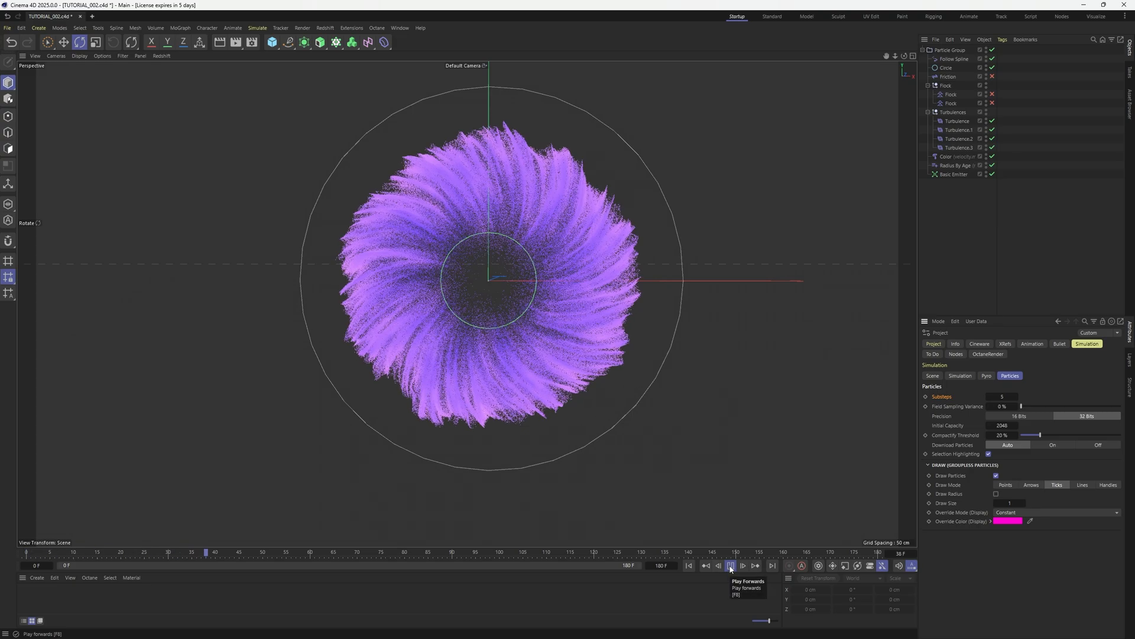
left_click(731, 566)
left_click(731, 565)
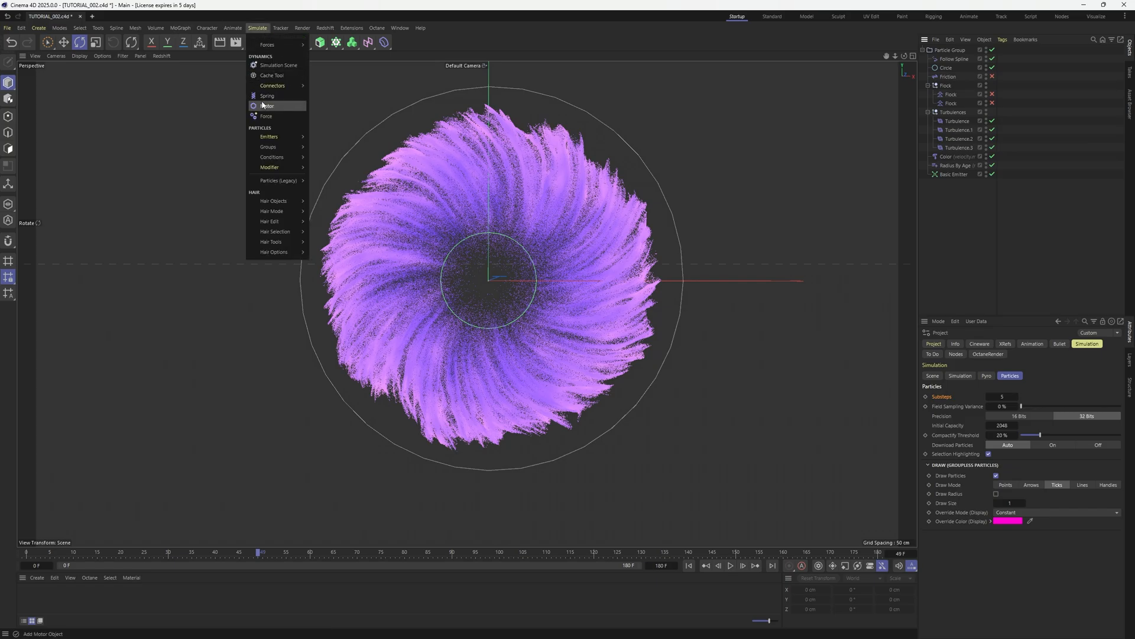
Add a Spline Emitter and place it above the Basic Emitter inside the original Particle Group
mouse_move(290, 137)
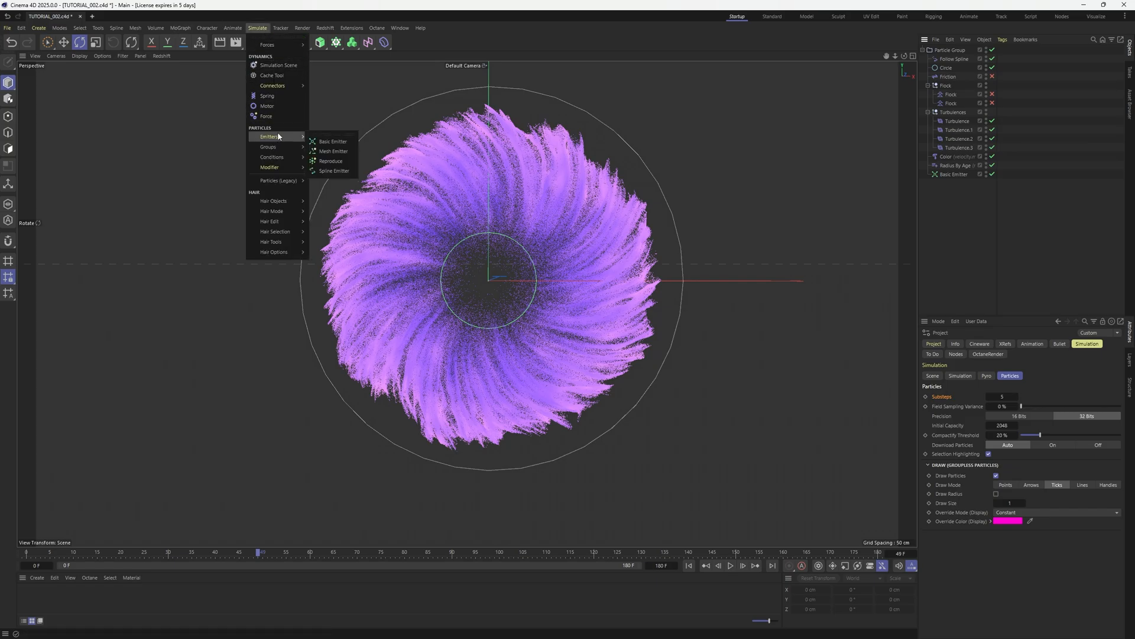
left_click(342, 171)
left_click_drag(964, 186, 964, 186)
Add a Circle spline with a radius of 59 cm and place it below the Spline Emitter in the Particle Group
left_click(272, 42)
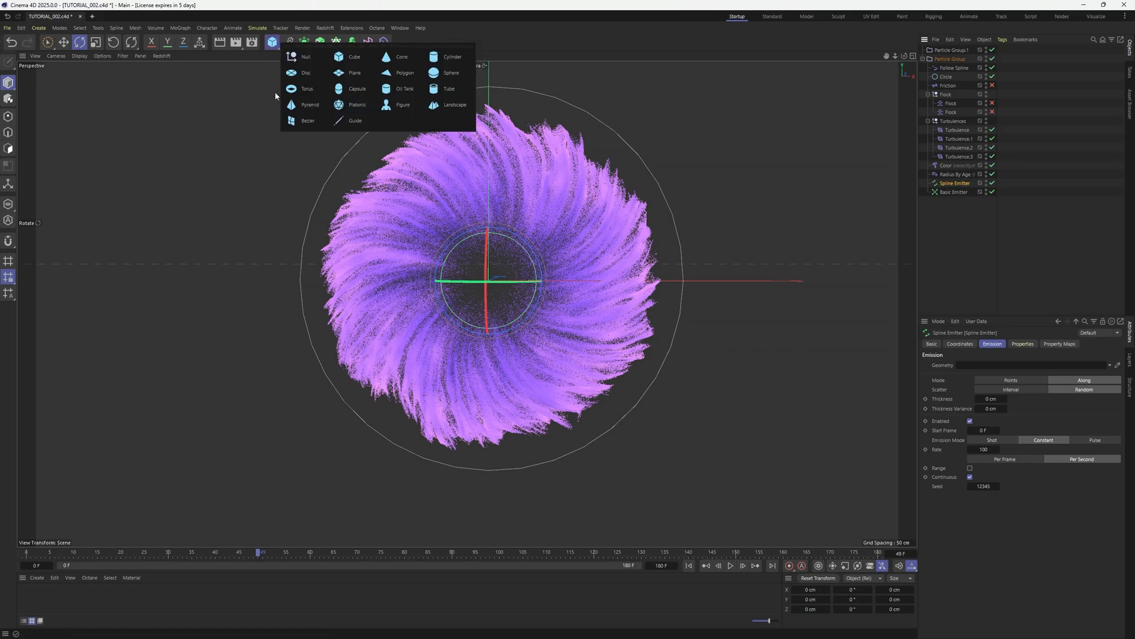
left_click(288, 42)
left_click(392, 76)
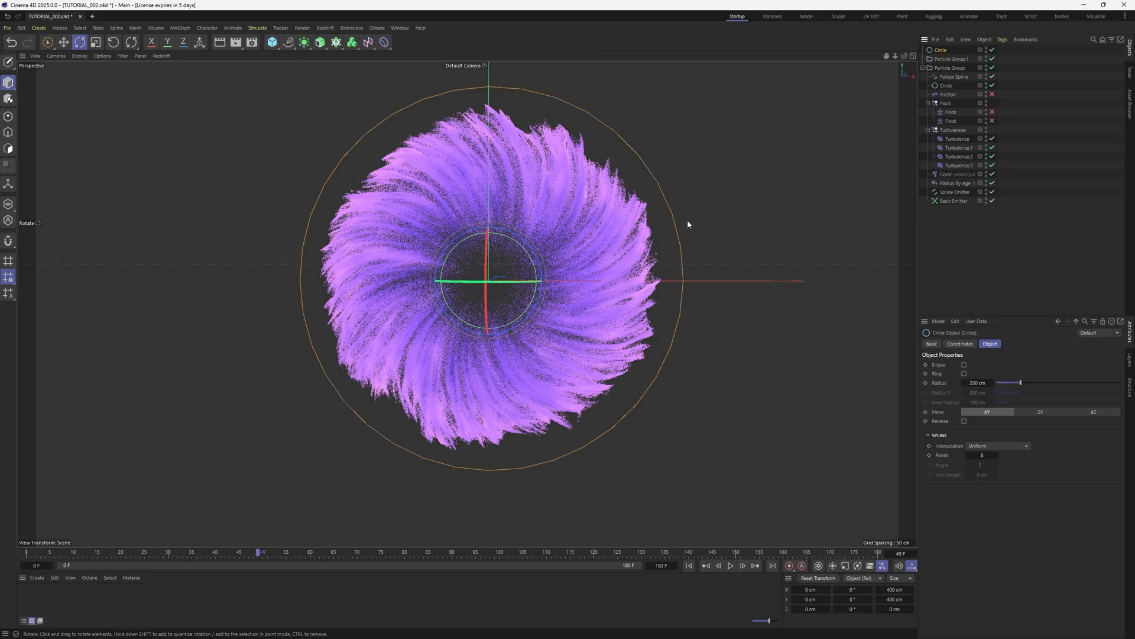
left_click_drag(1021, 383, 1004, 383)
left_click_drag(964, 60, 961, 198)
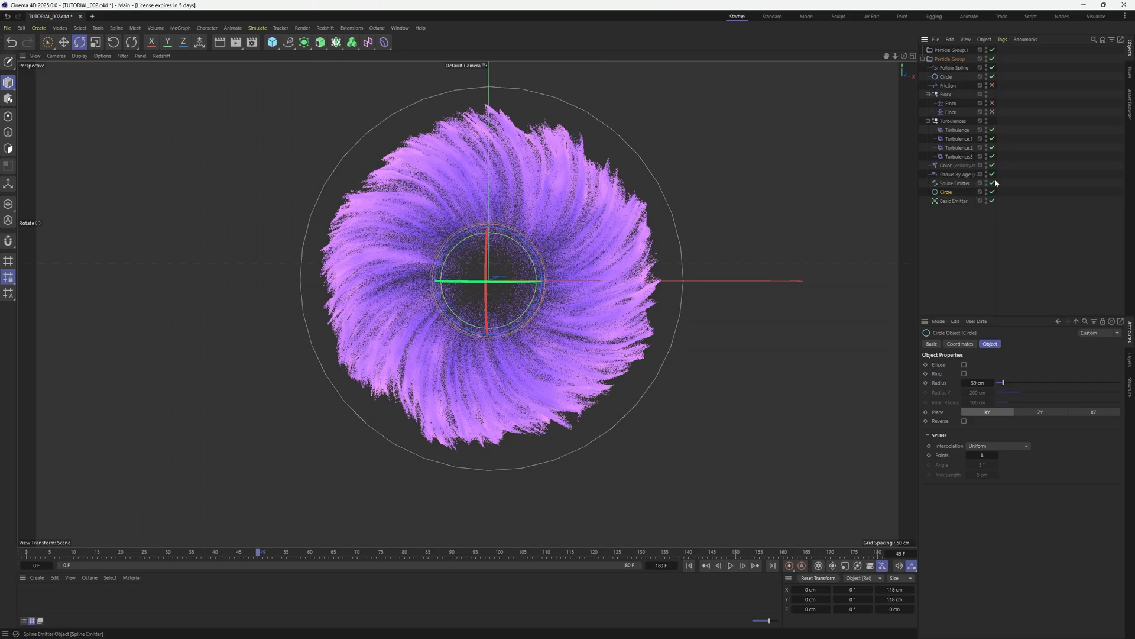
Disable the Basic Emitter and give the Spline Emitter the nested 59 cm Circle as geometry with a rate of 500000 per second
left_click(954, 201)
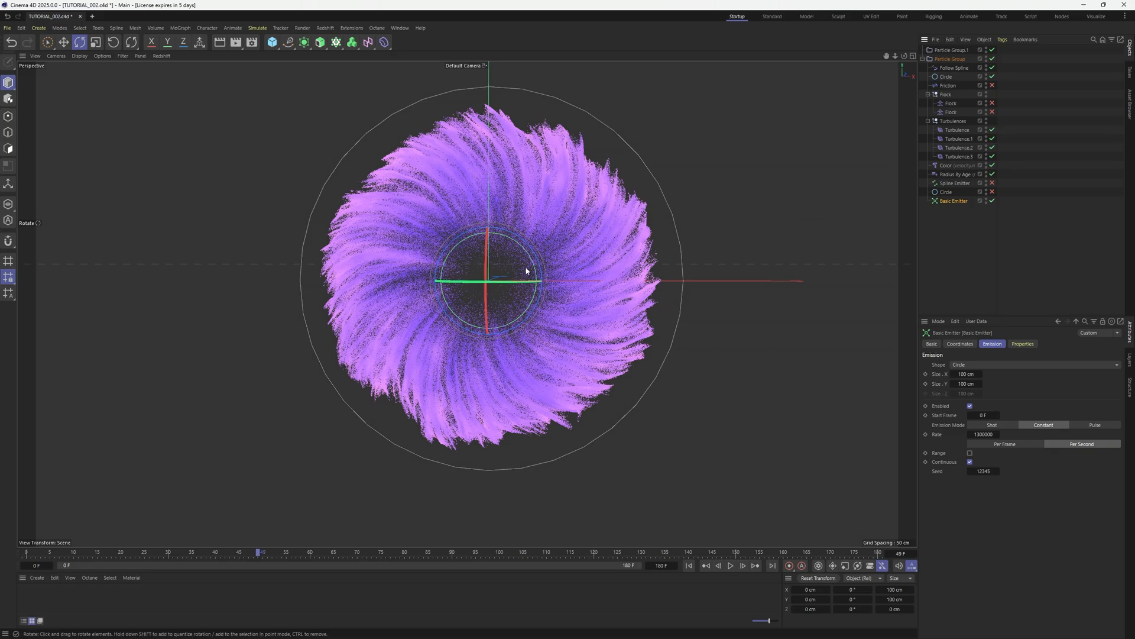
left_click(1013, 246)
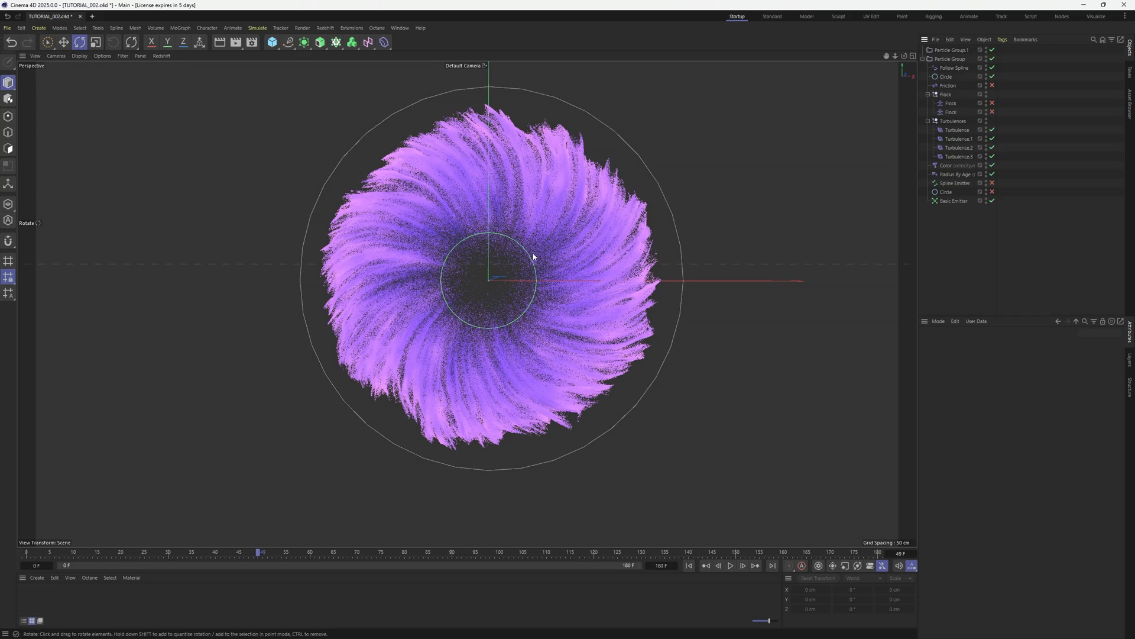
left_click(964, 183)
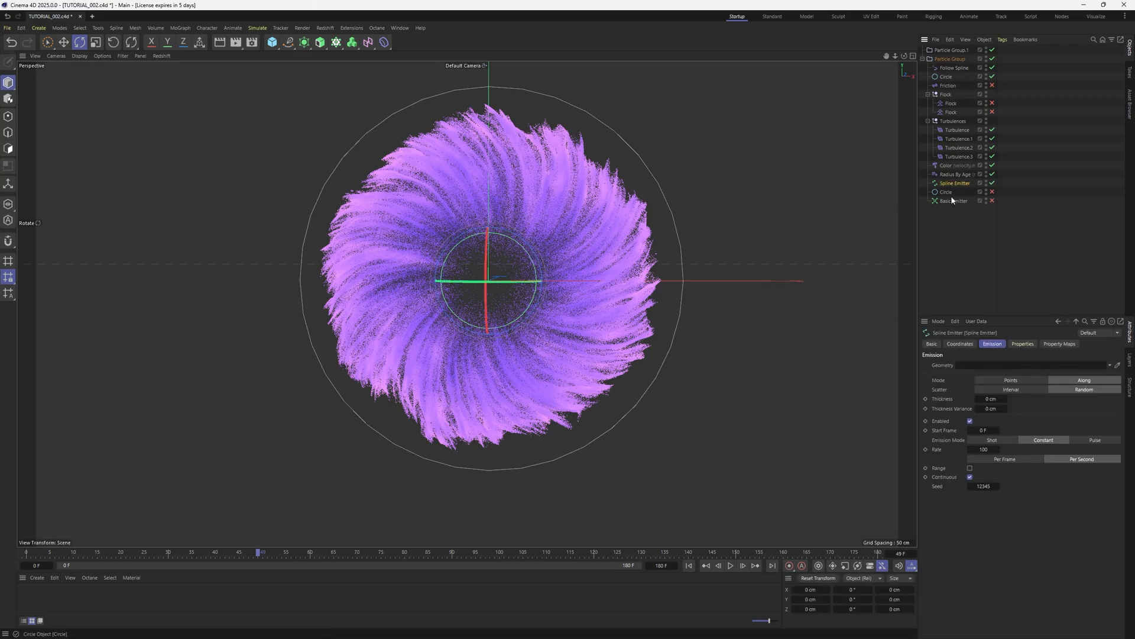
left_click_drag(946, 191, 975, 368)
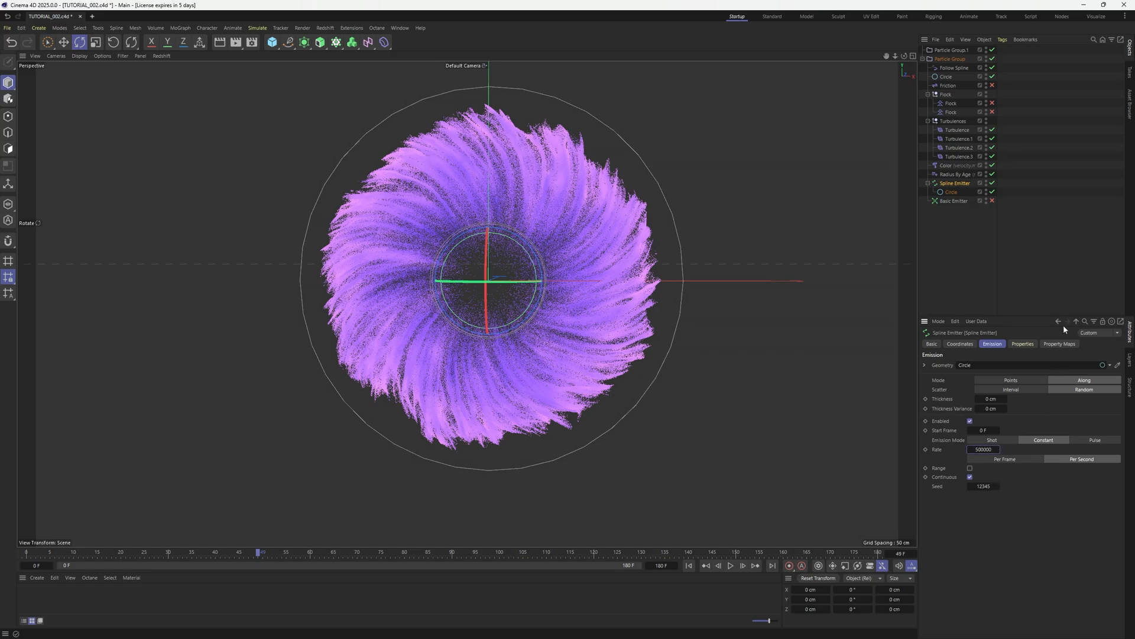
Set the Spline Emitter's velocity direction to Tangential and replay the simulation from the first frame
left_click(1023, 344)
left_click(1007, 451)
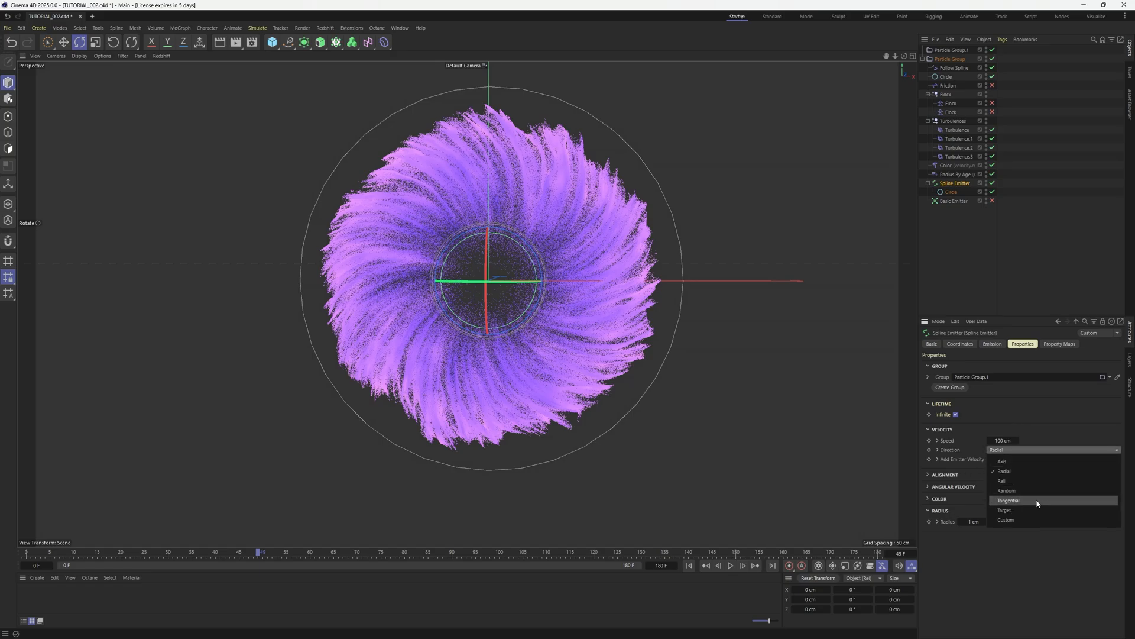
left_click(1006, 503)
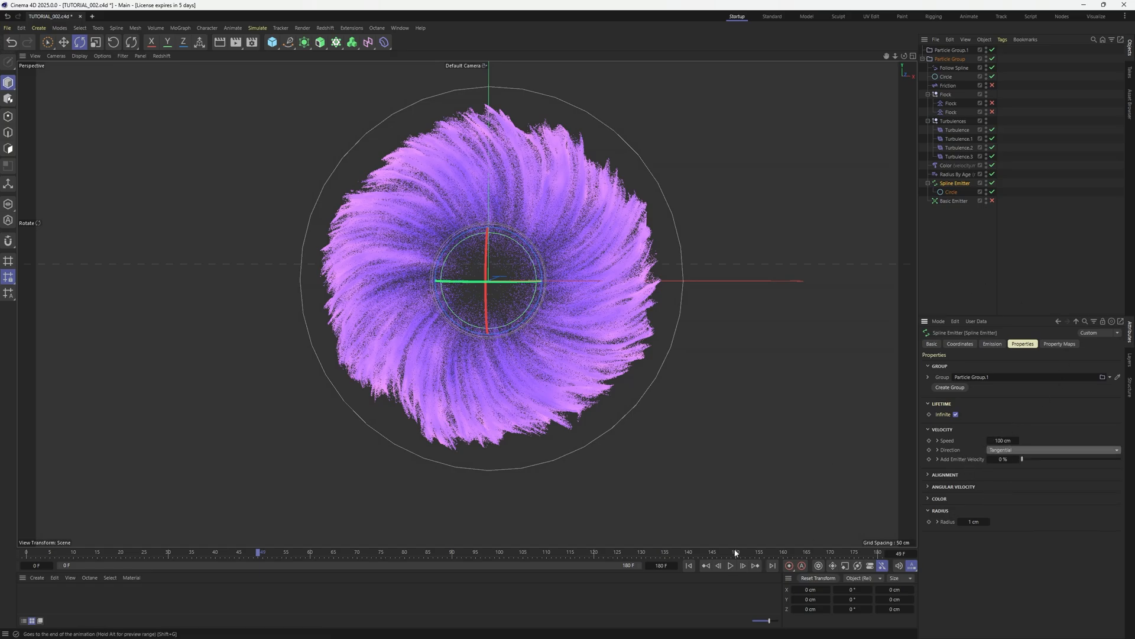
left_click(690, 566)
left_click(731, 566)
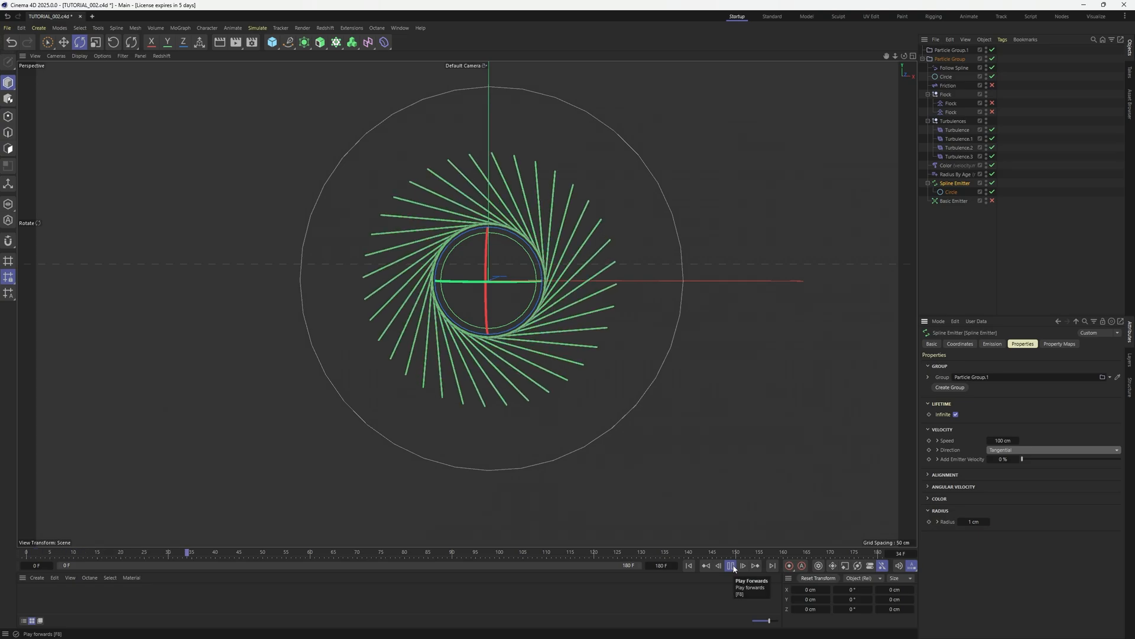
left_click(733, 566)
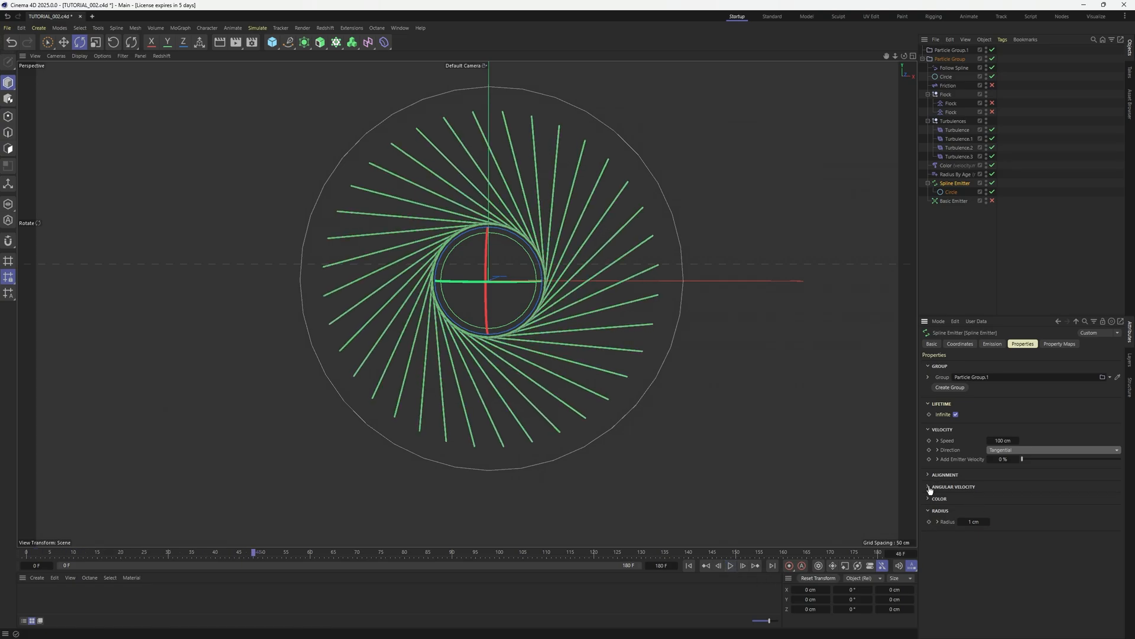
Set the emitter Circle's spline interpolation points to 70 and replay the simulation from the first frame
left_click(951, 191)
left_click(999, 446)
left_click(1003, 448)
left_click_drag(995, 456, 1010, 456)
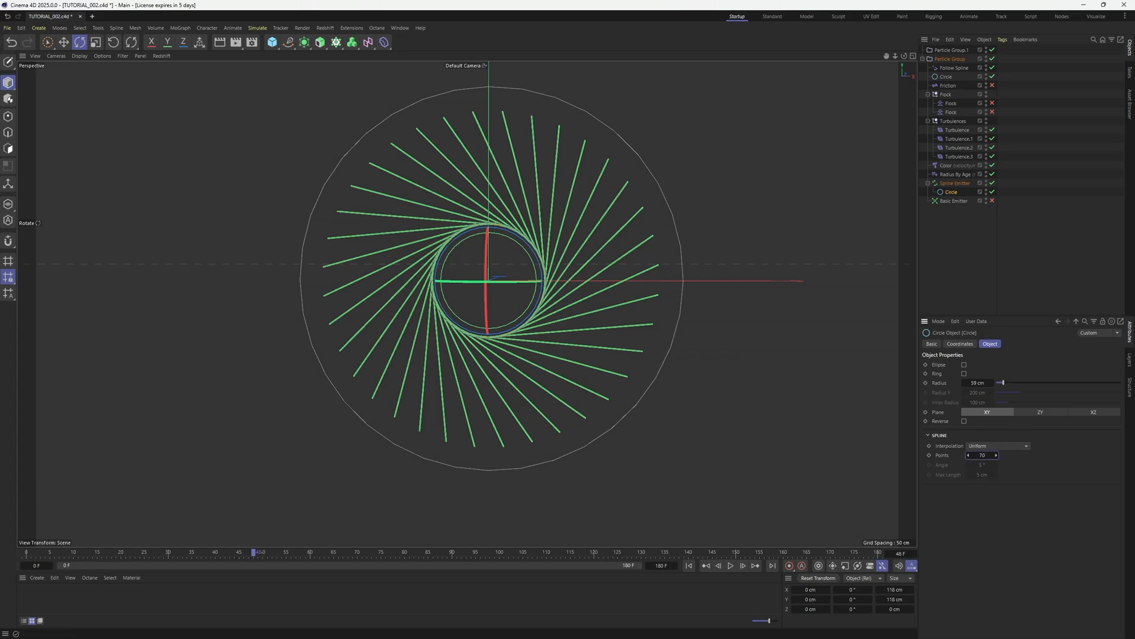
left_click(704, 566)
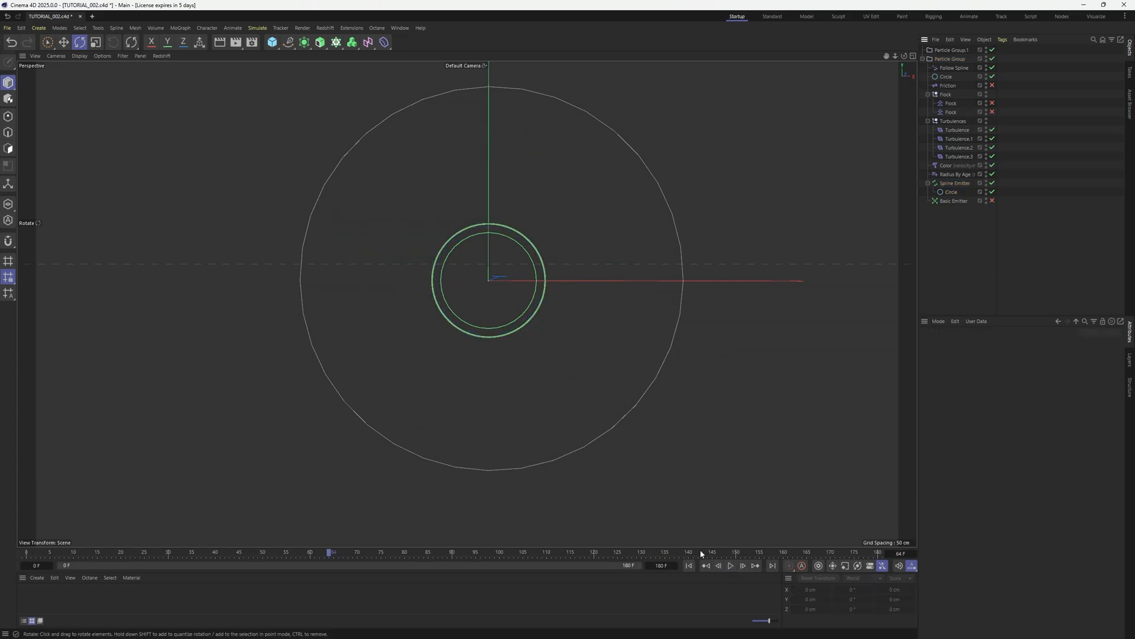
left_click(690, 566)
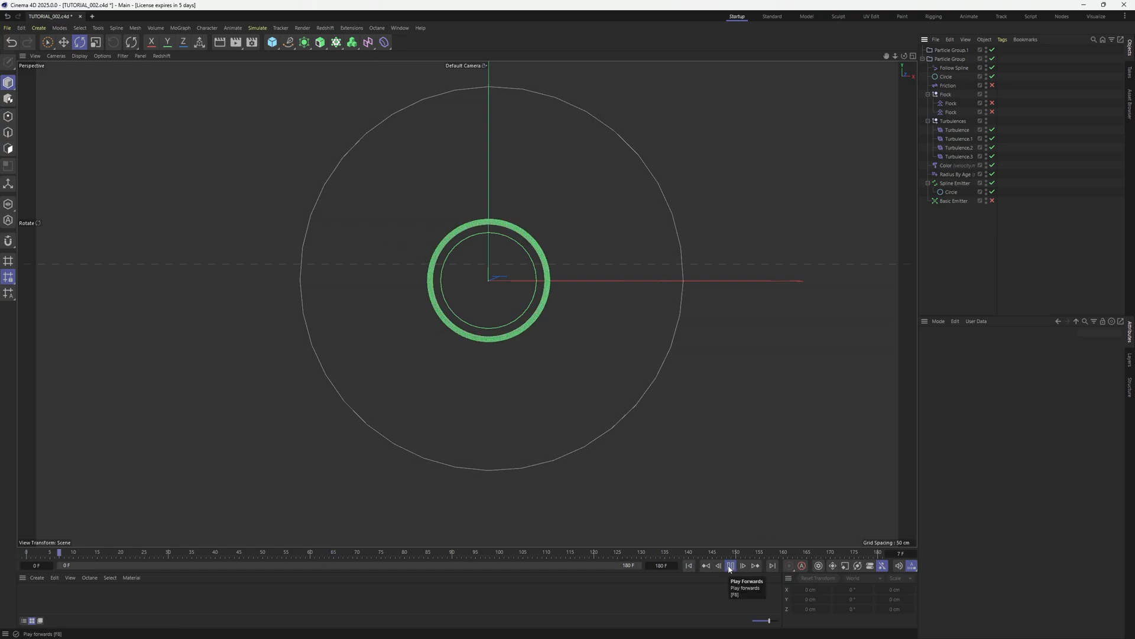
left_click(729, 566)
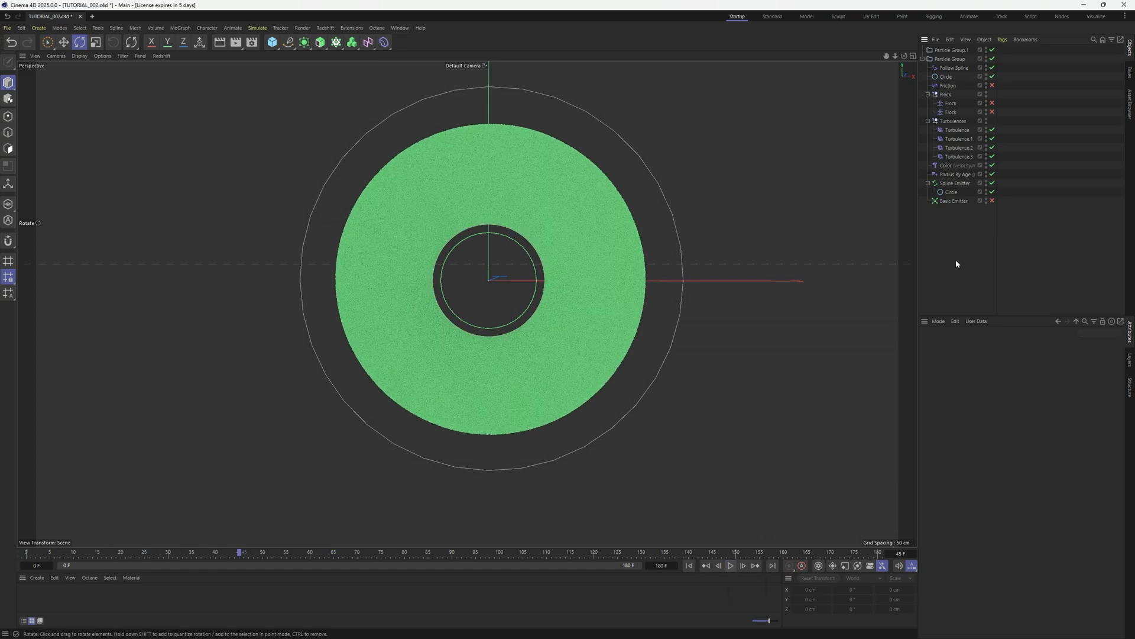
Delete Particle Group.1, assign the Spline Emitter to the original Particle Group, and replay the simulation from the first frame
left_click(956, 51)
key("Delete")
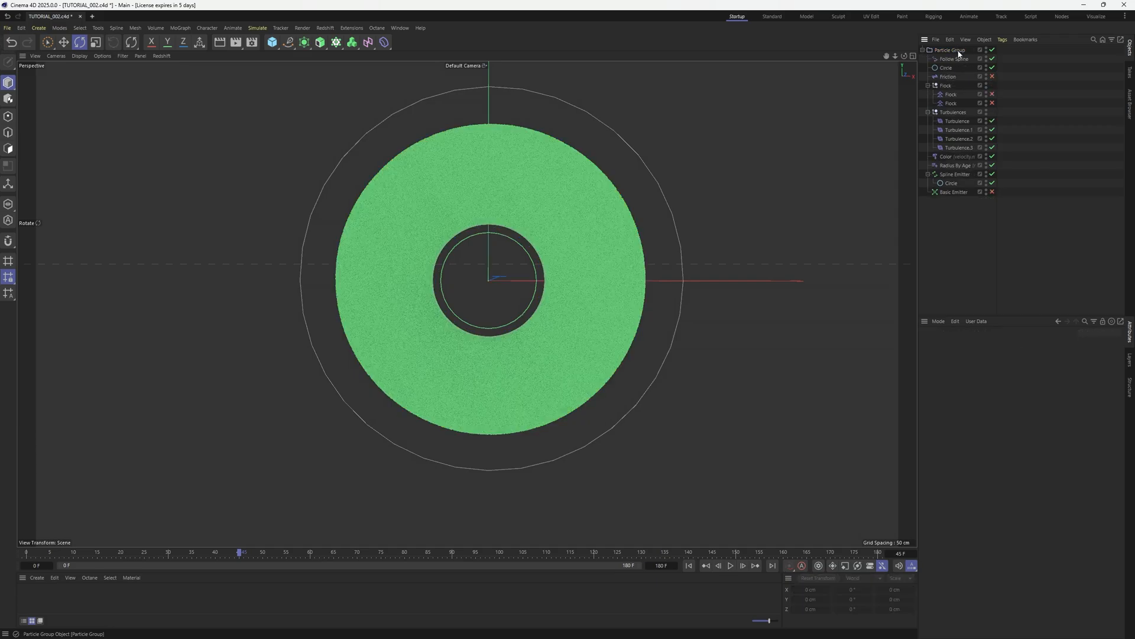
left_click(954, 174)
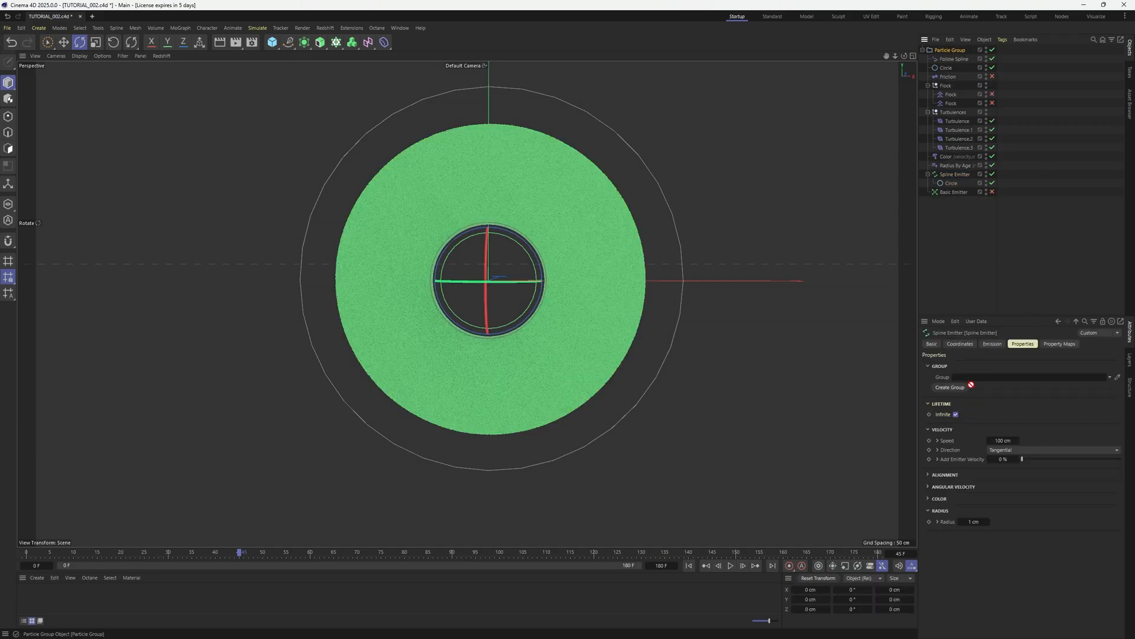
left_click(988, 251)
left_click(689, 566)
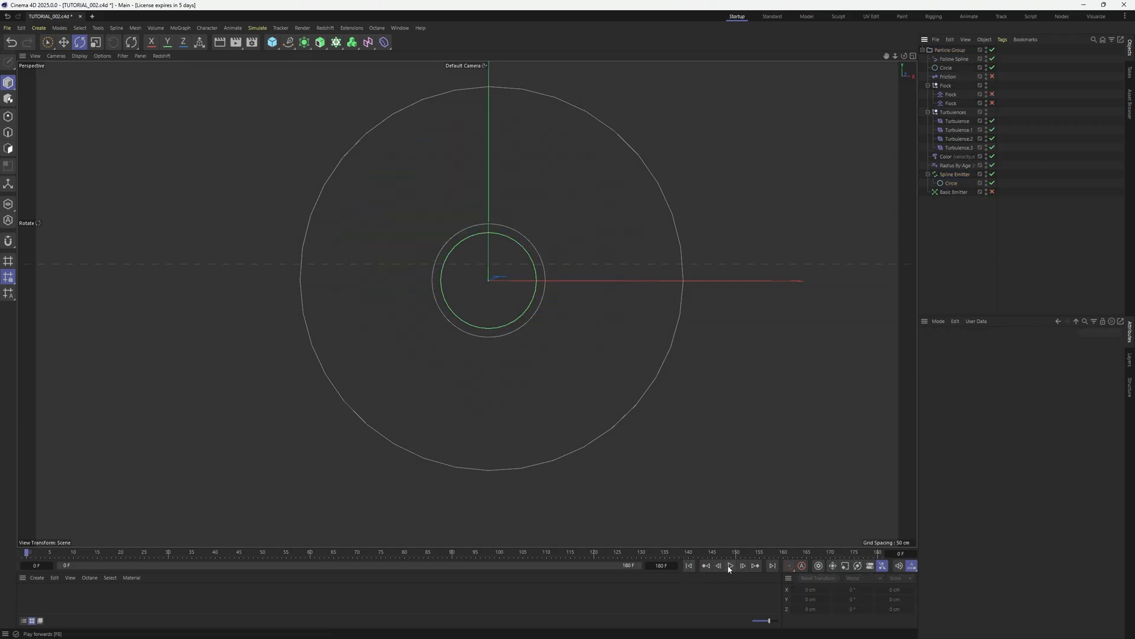
left_click(731, 566)
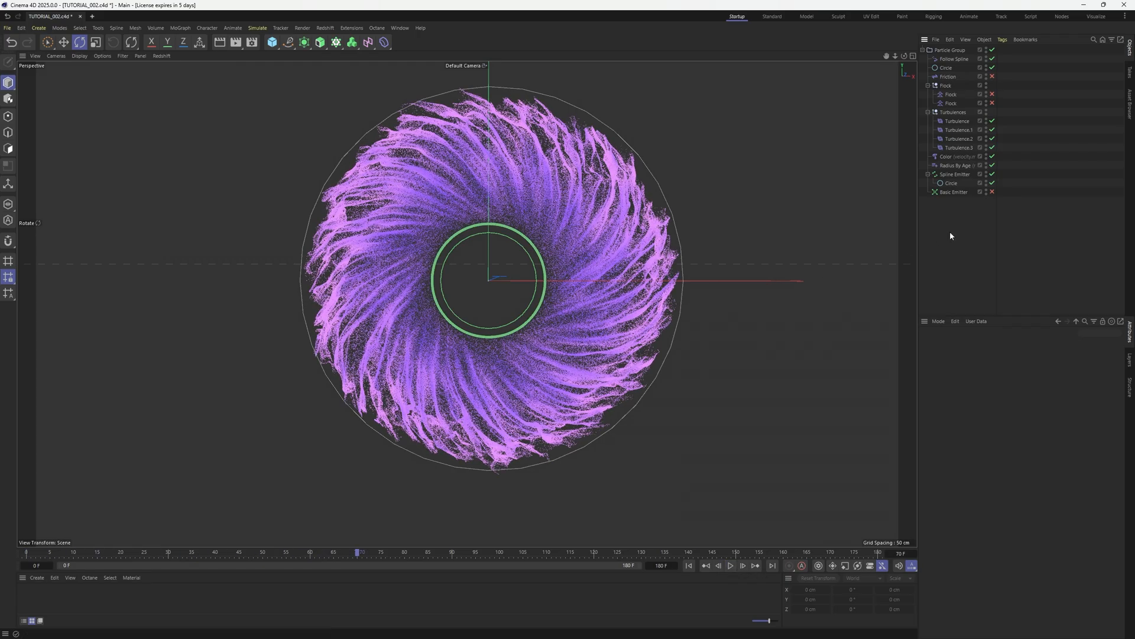
Set the Spline Emitter's particle radius to 0 cm and replay the simulation from the start
left_click(955, 174)
double_click(974, 524)
type("0")
key("Return")
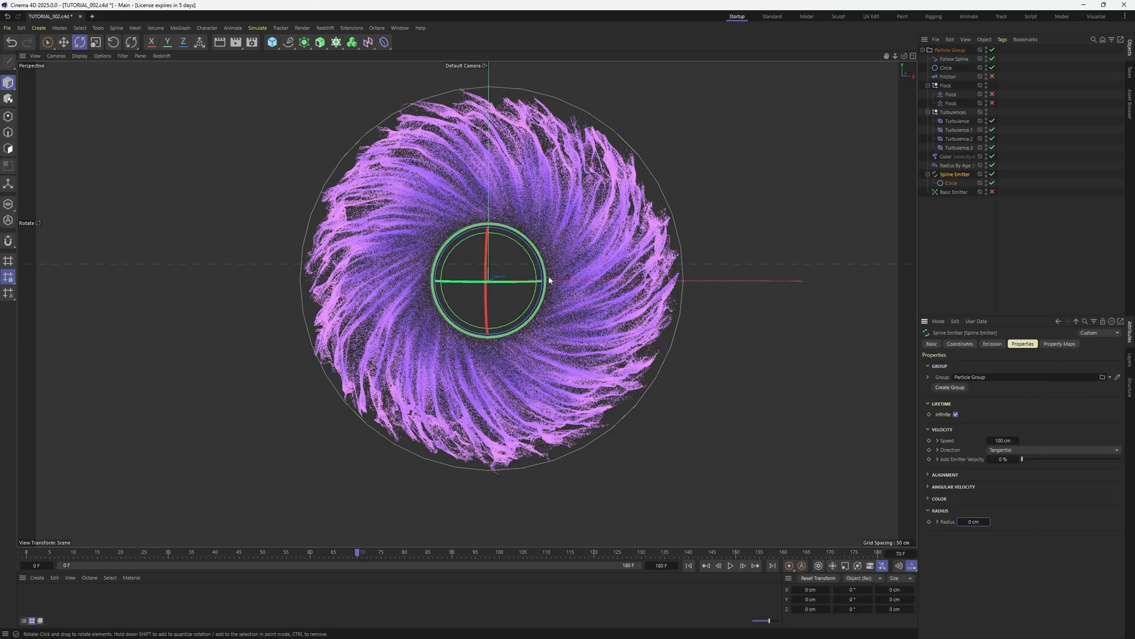
left_click(687, 566)
left_click(736, 568)
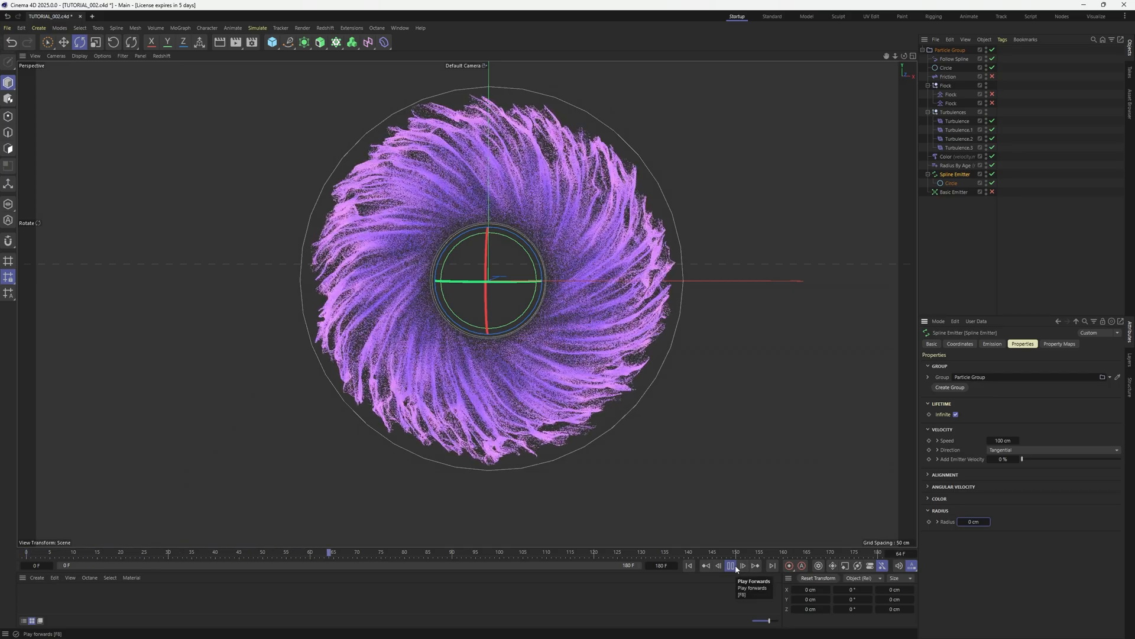
left_click(734, 565)
left_click(1019, 171)
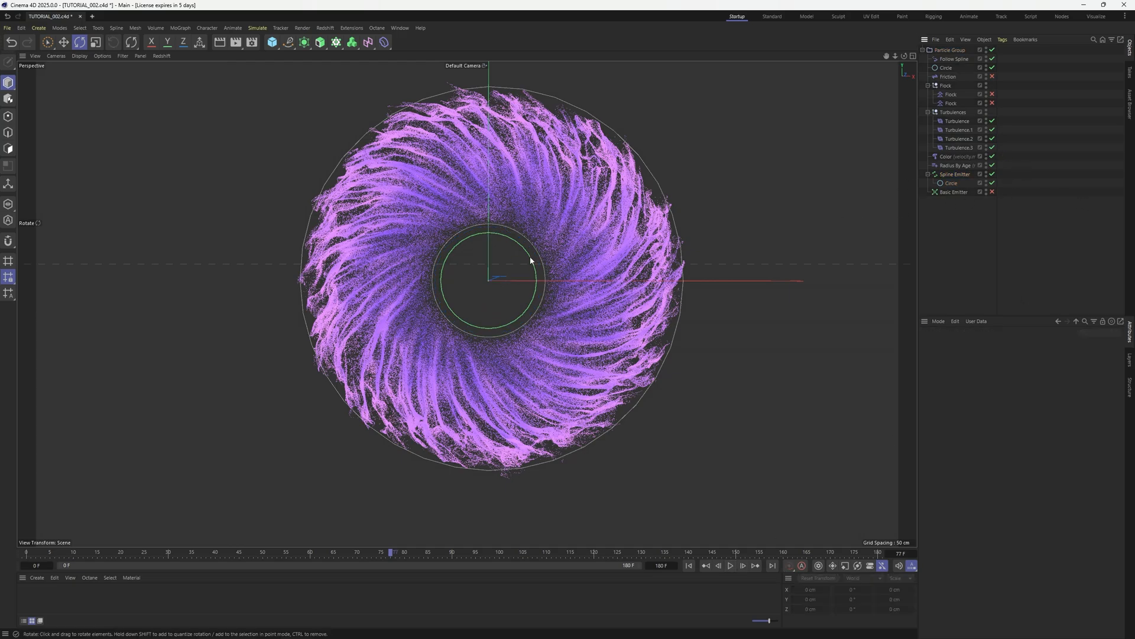
Disable Follow Spline and its target circle, and replay the simulation from the start
left_click(961, 175)
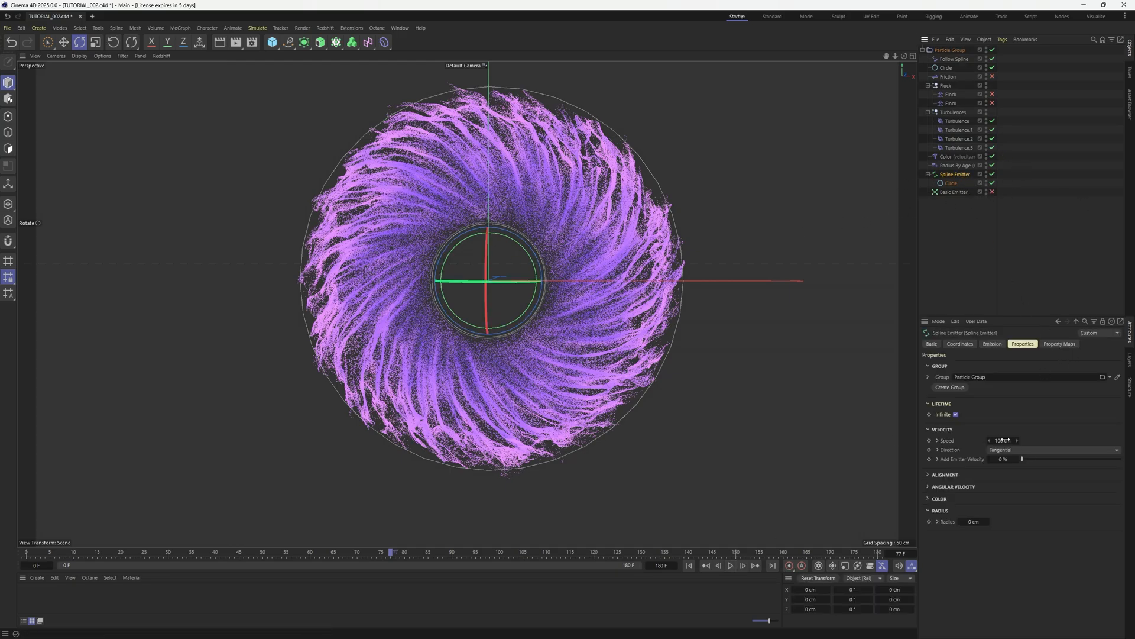
left_click(1024, 221)
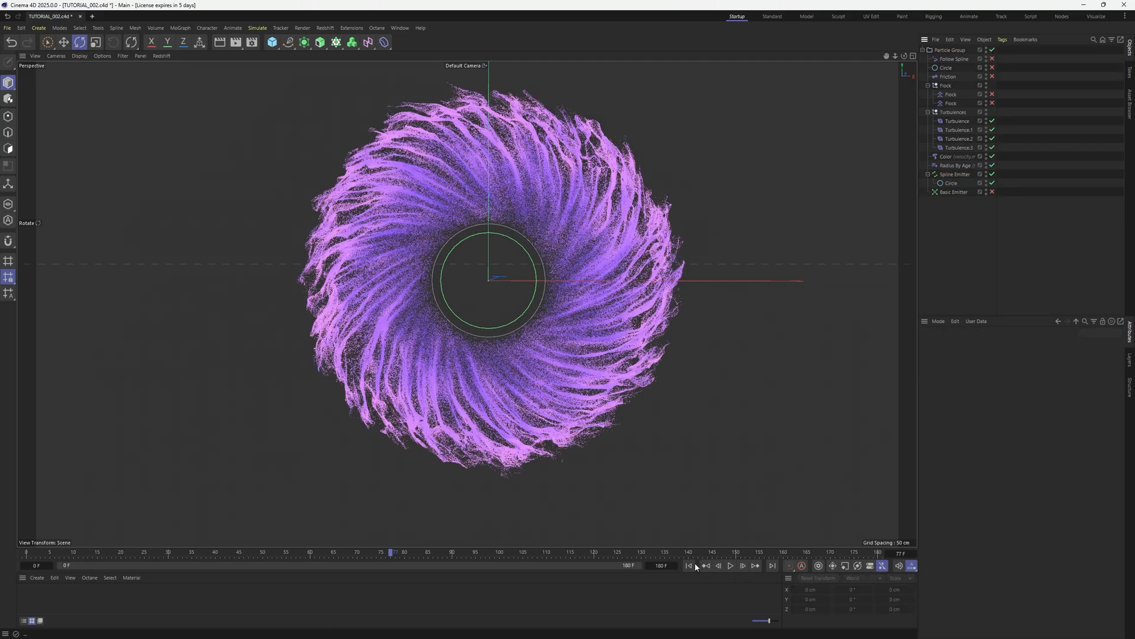
left_click(689, 565)
left_click(730, 565)
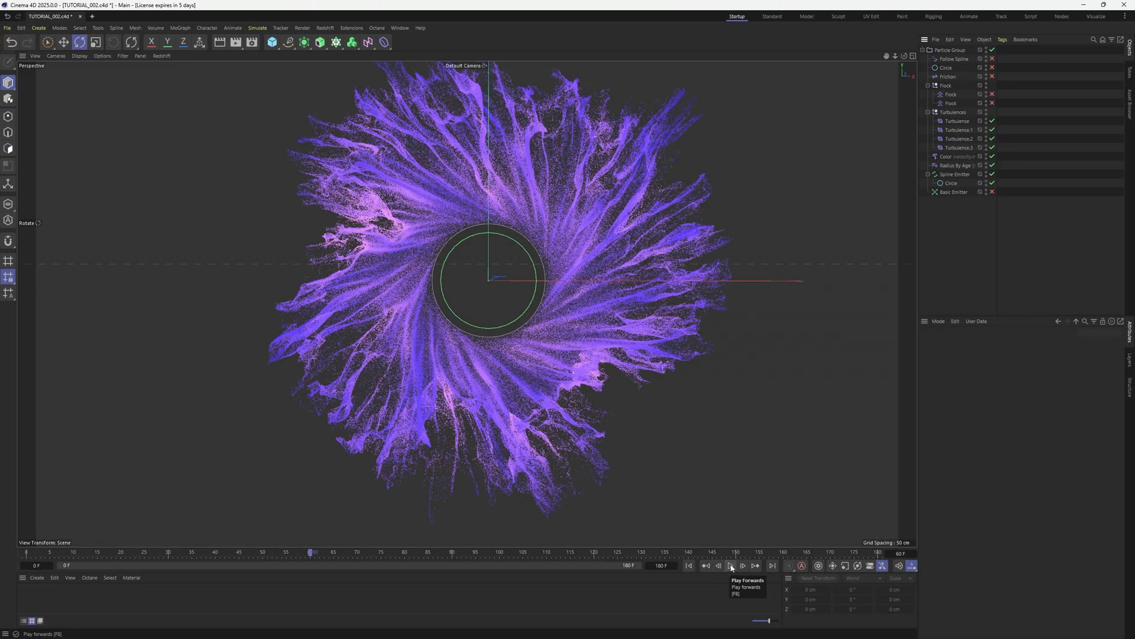
Re-enable Follow Spline with its circle, and set its Effect Radius to 144 cm and Mix to 14% while replaying the simulation
left_click(955, 58)
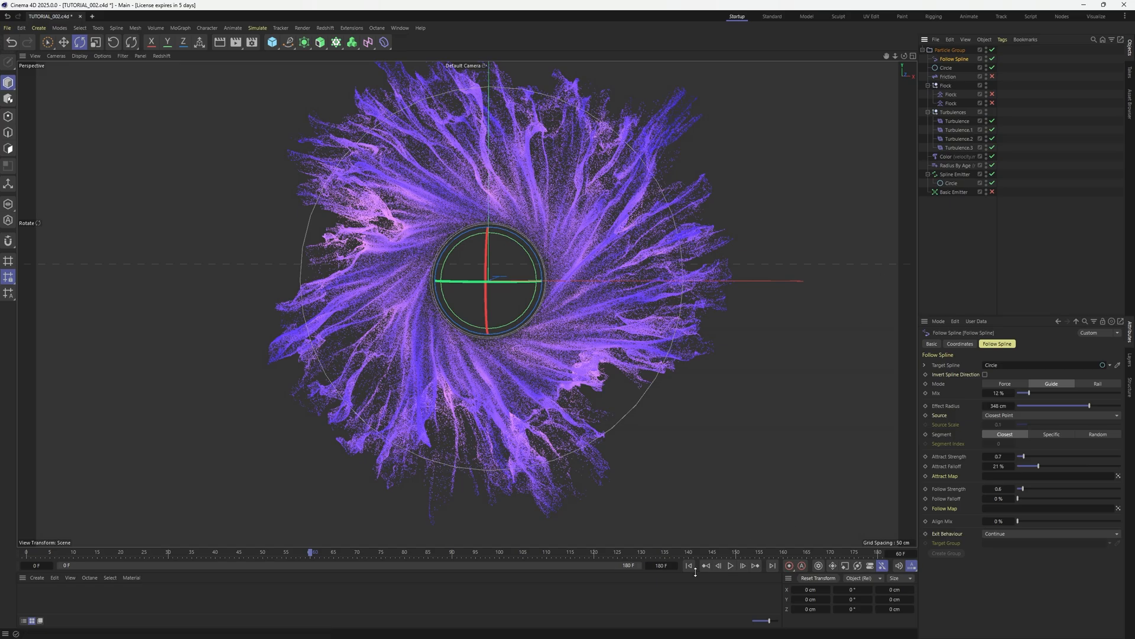
key("shift+f")
left_click(1042, 393)
left_click_drag(1082, 407, 1032, 393)
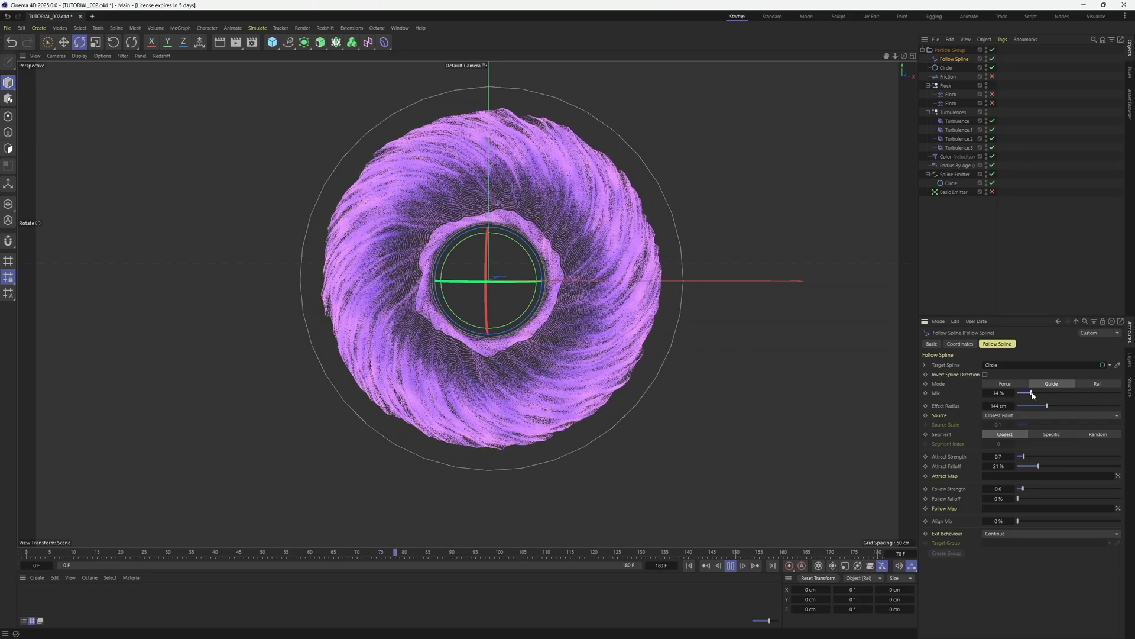
left_click(730, 566)
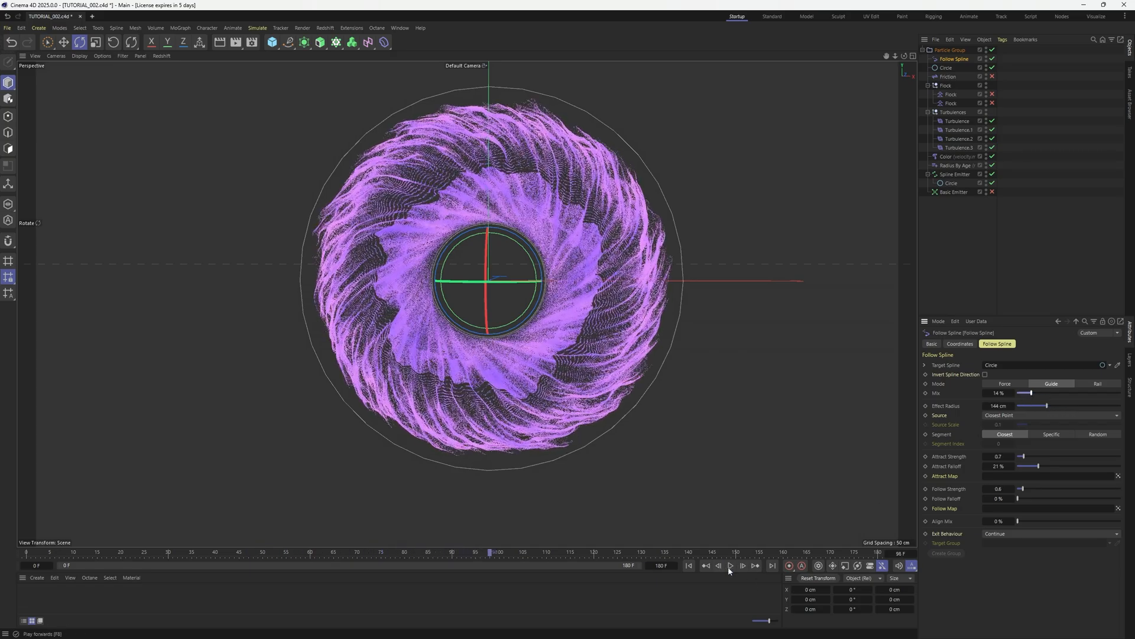
Set the project's particle simulation Substeps to 15 and replay the simulation
left_click(740, 364)
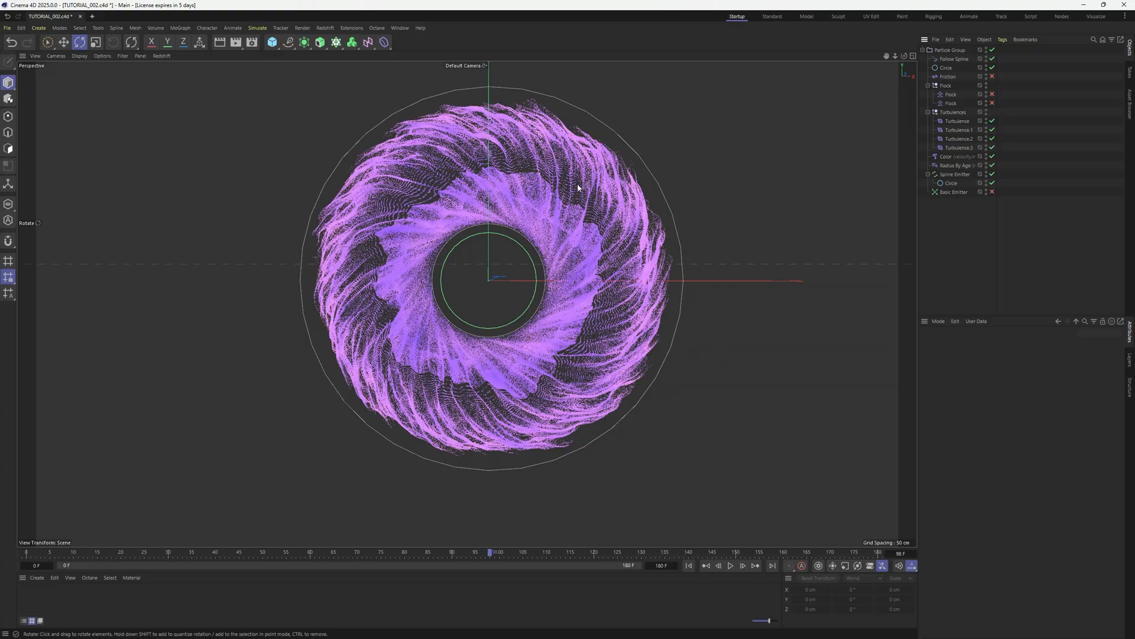
scroll(577, 188, "up", 10)
right_click_drag(692, 160, 574, 199, "alt")
key("ctrl+d")
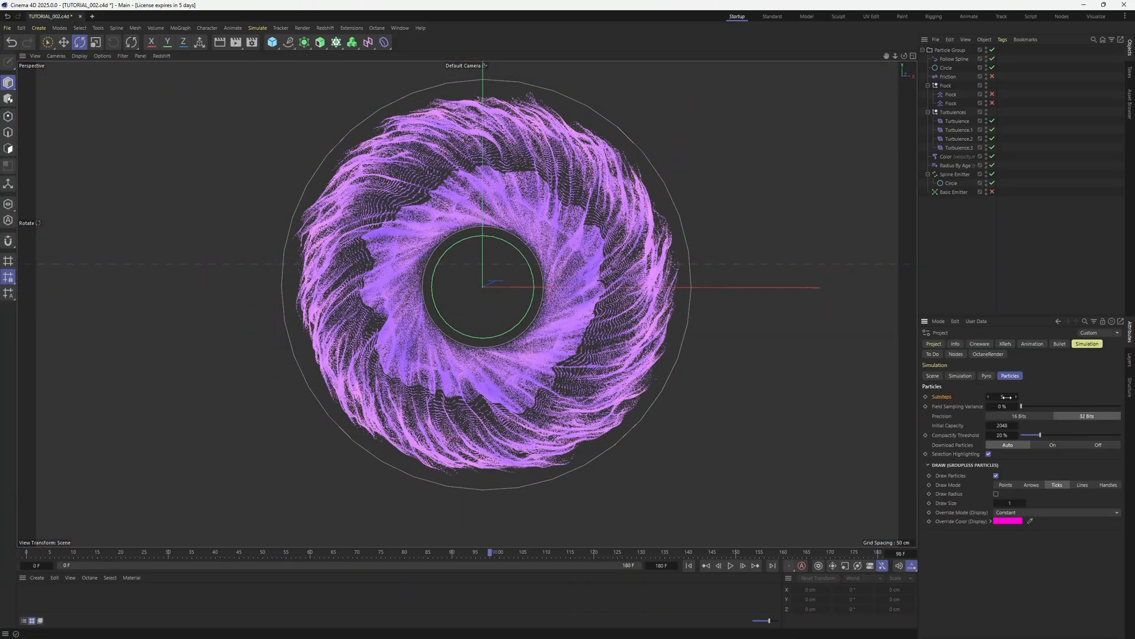
key("shift+f")
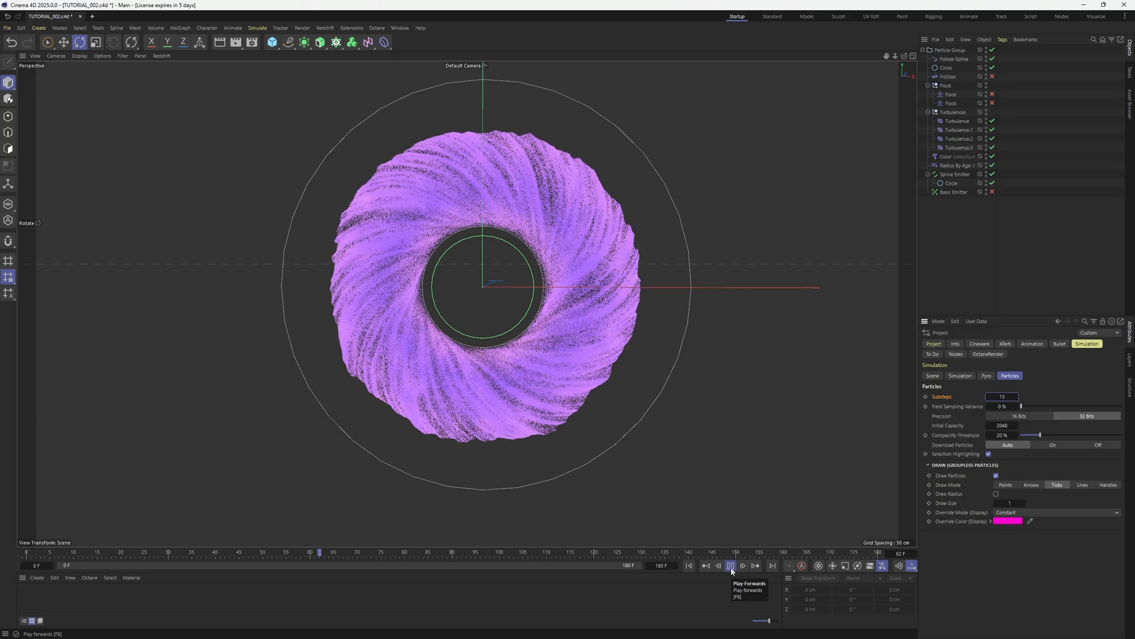
left_click(731, 566)
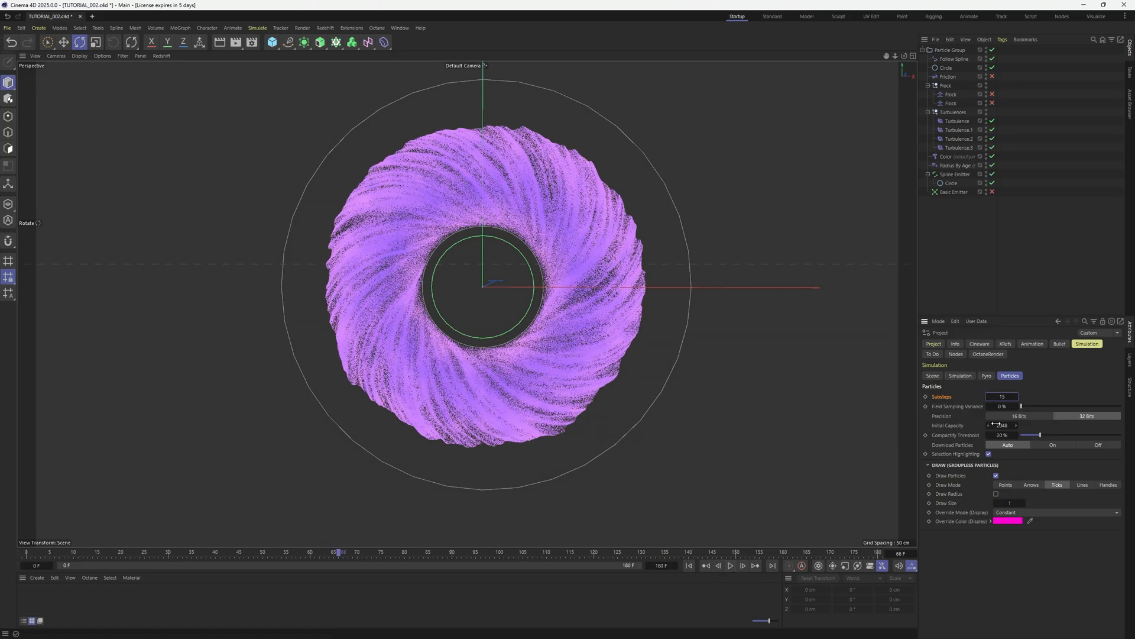
Set the interpolation of the circle under the Spline Emitter to Natural and play the simulation
left_click(952, 183)
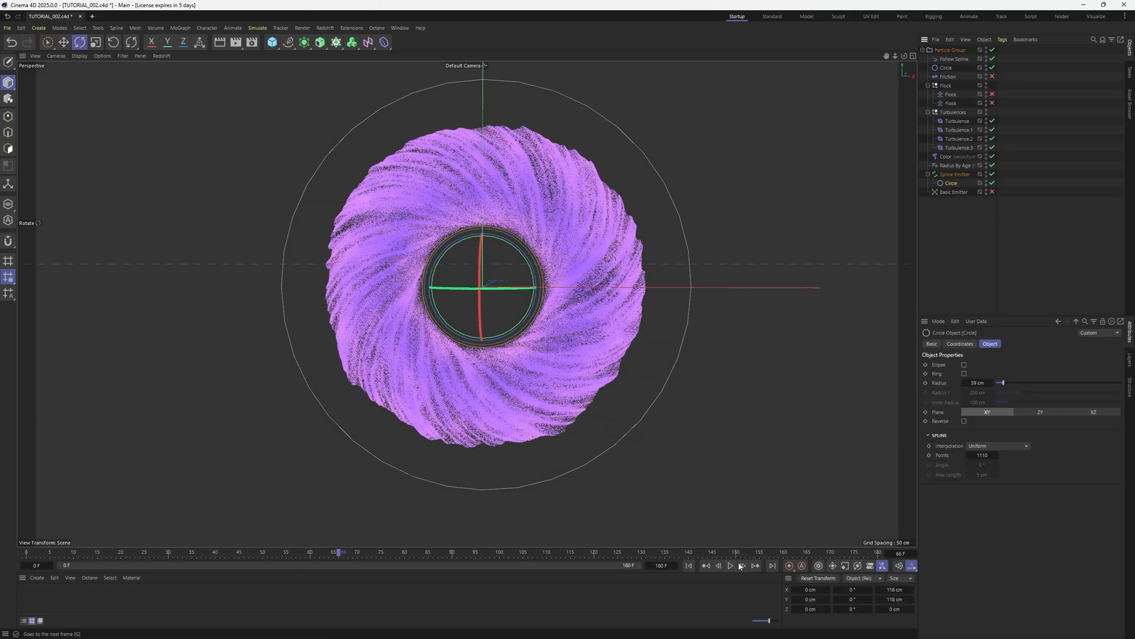
left_click(689, 566)
left_click(990, 446)
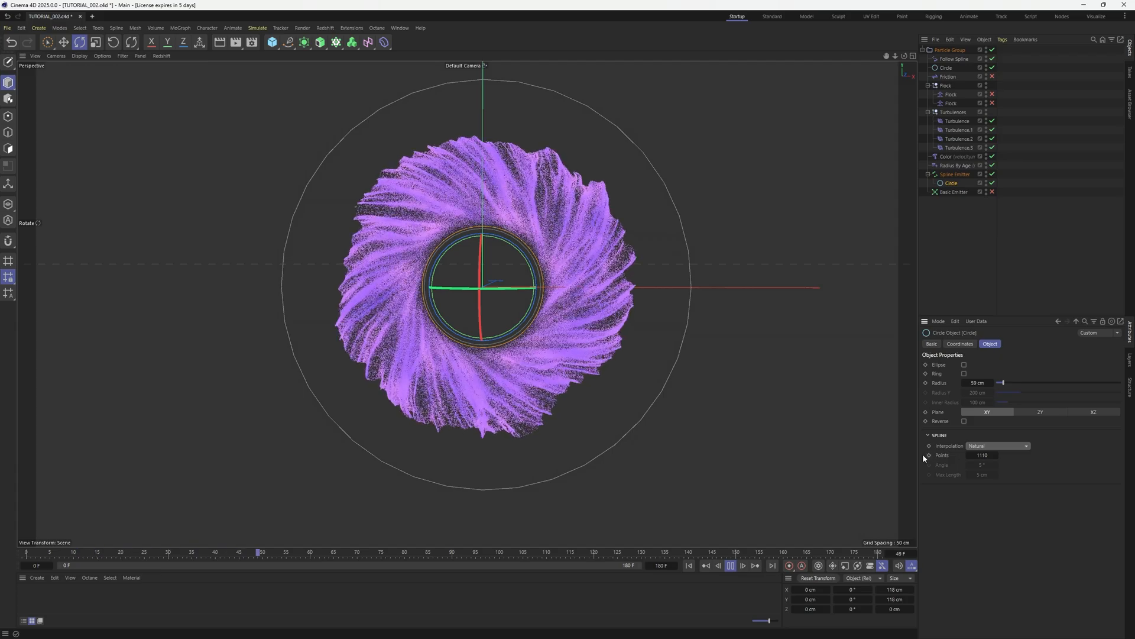
left_click(731, 565)
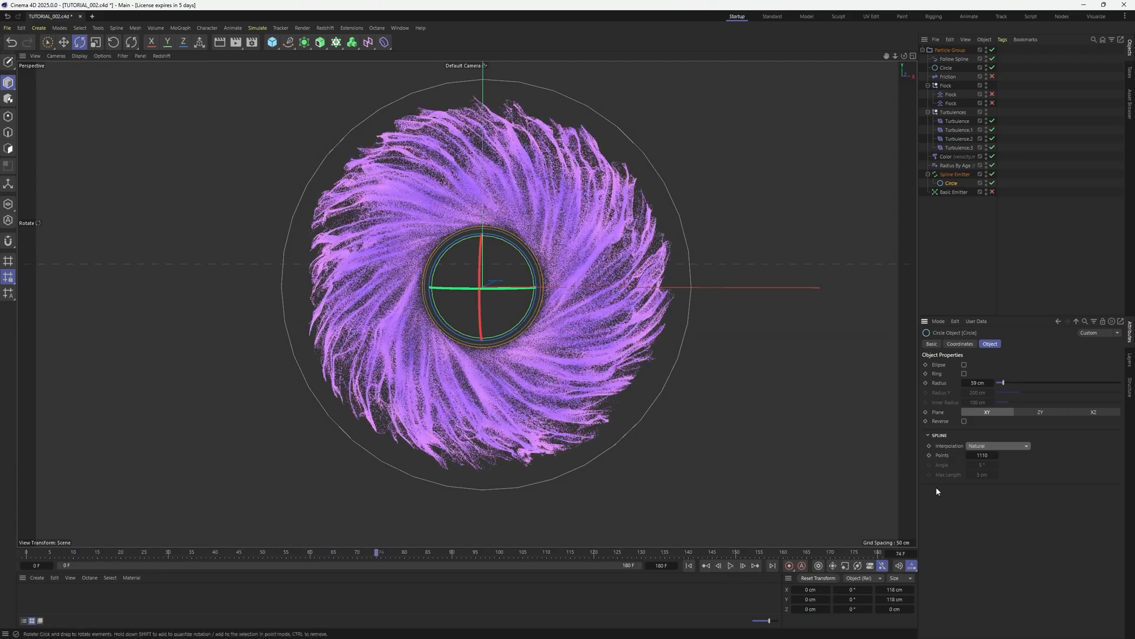
left_click(1000, 446)
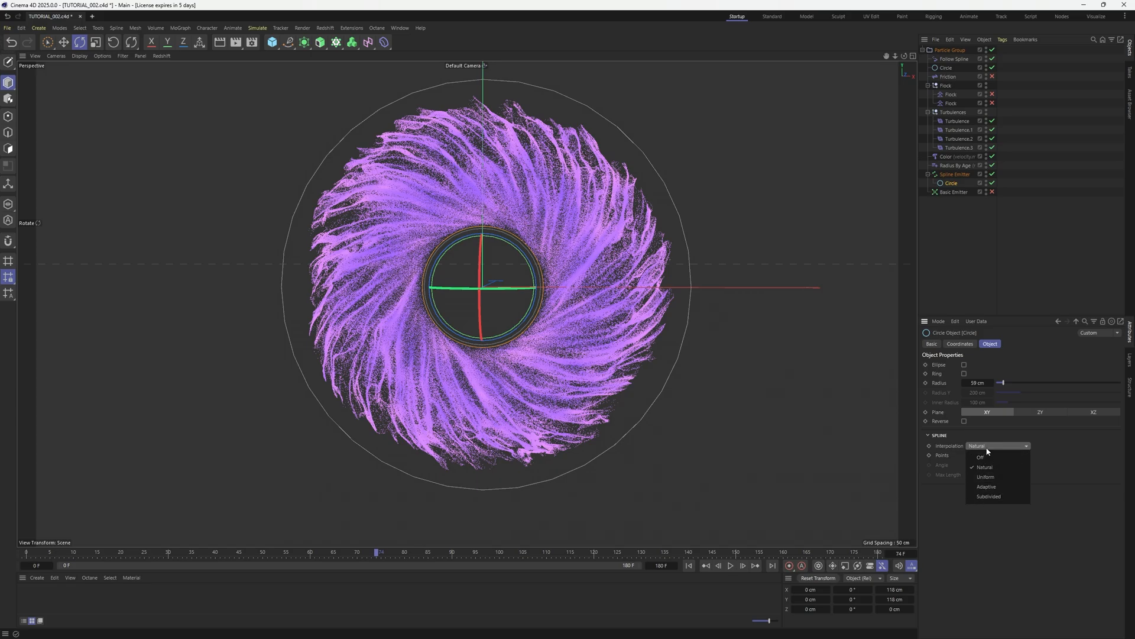
left_click(984, 449)
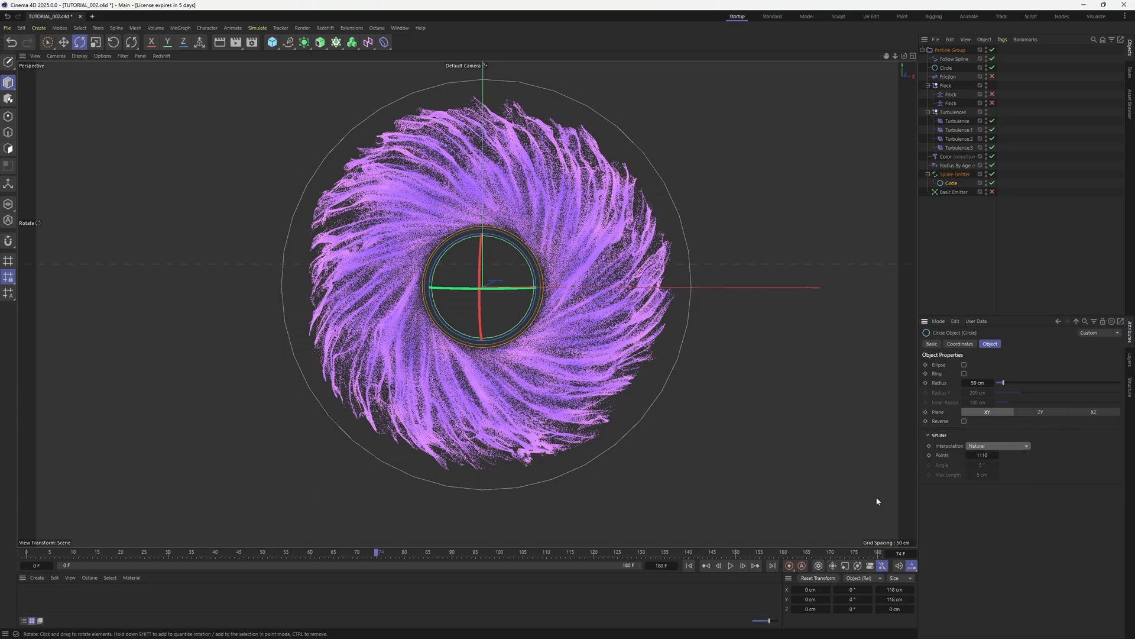
Replay the simulation from the start to examine the particle pattern with Natural interpolation
left_click(689, 565)
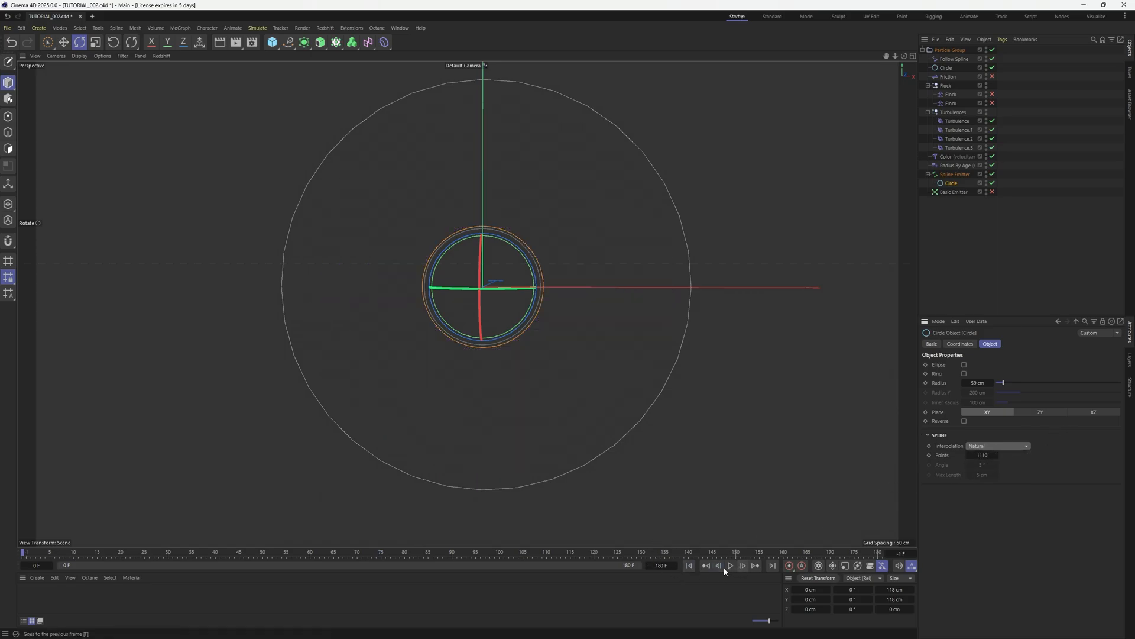
left_click(731, 565)
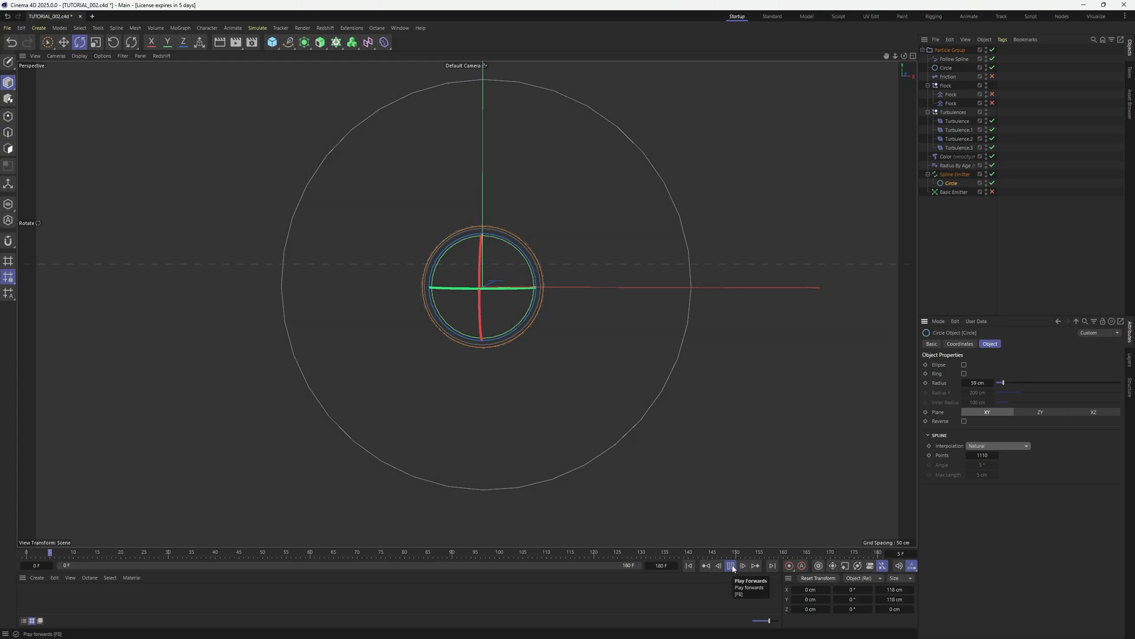
left_click(954, 192)
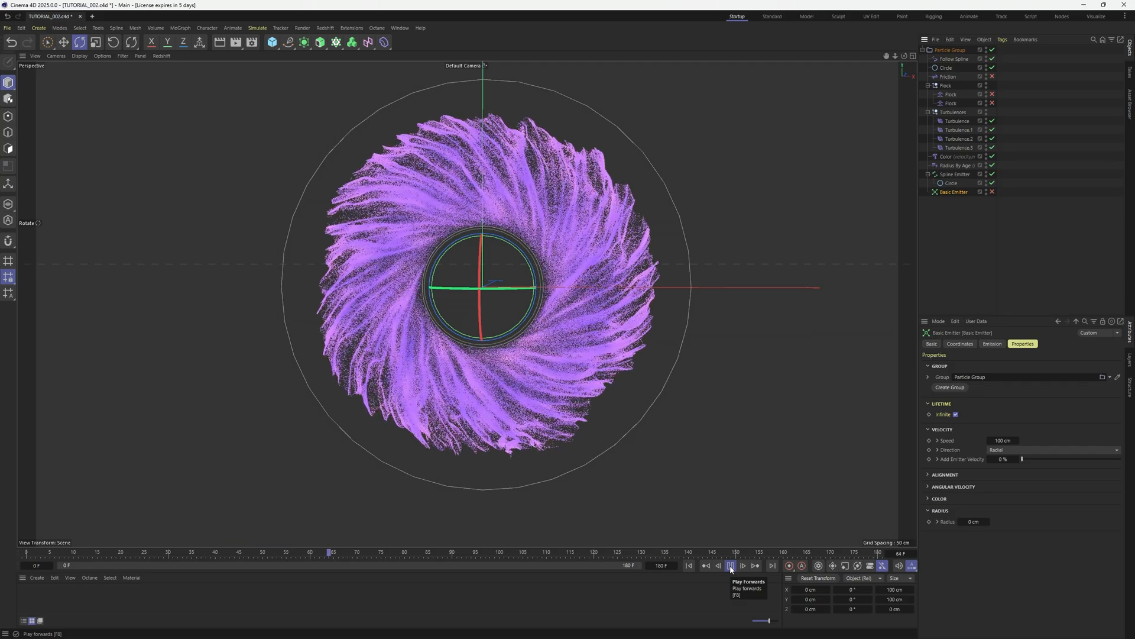
left_click(731, 566)
Set the emitter circle's interpolation to Uniform and replay the simulation from the start
left_click(951, 183)
left_click(998, 446)
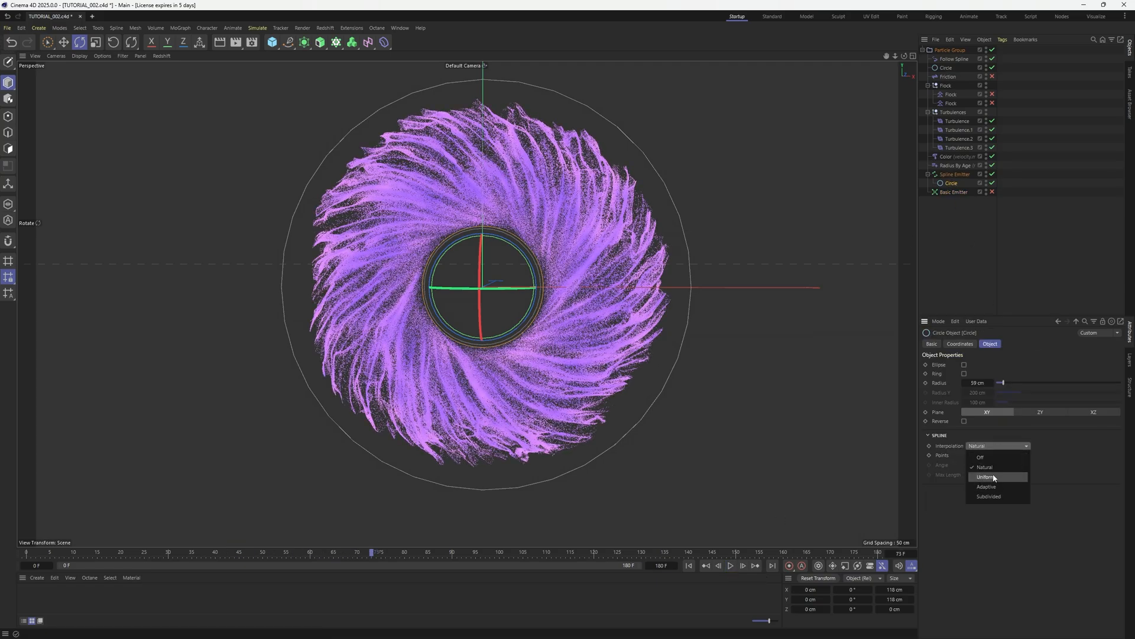
left_click(986, 476)
key("shift+f")
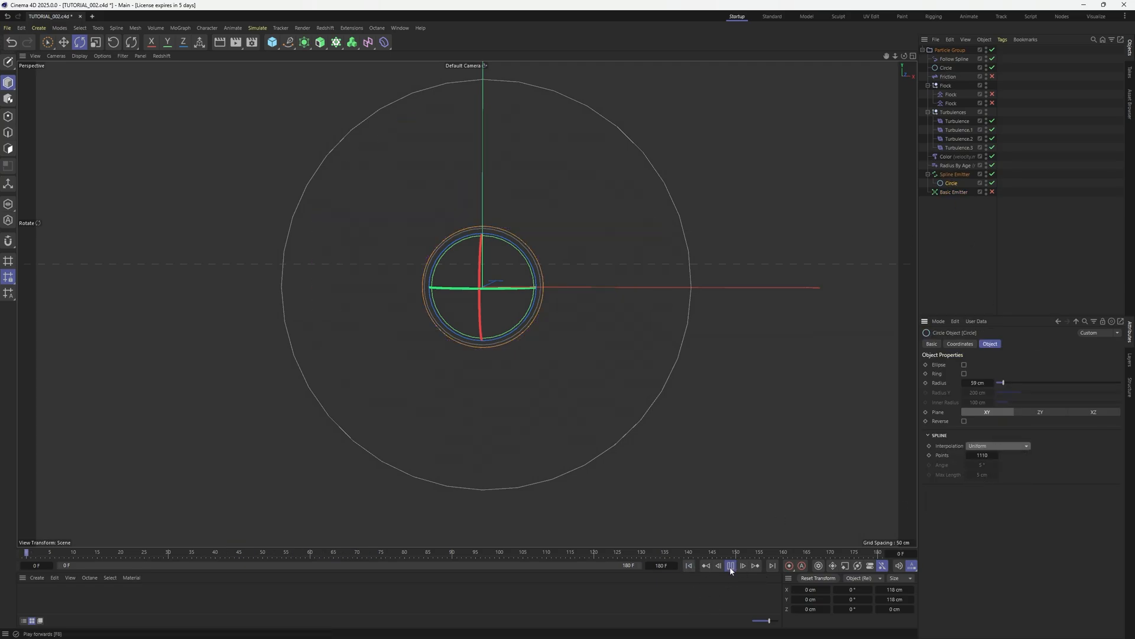
left_click(731, 566)
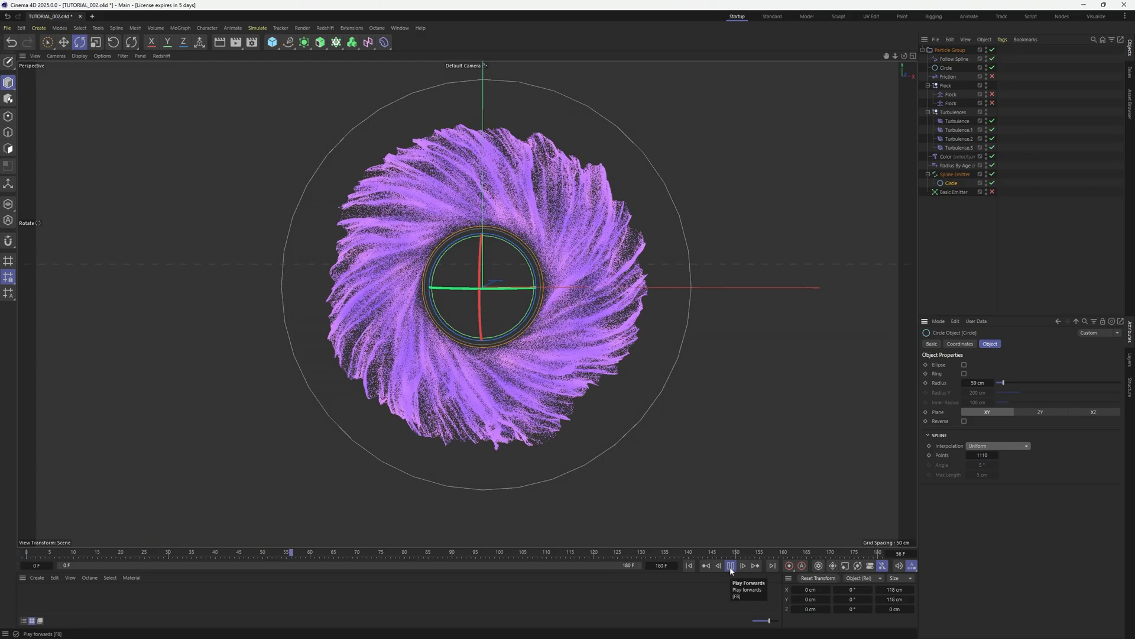
left_click(730, 566)
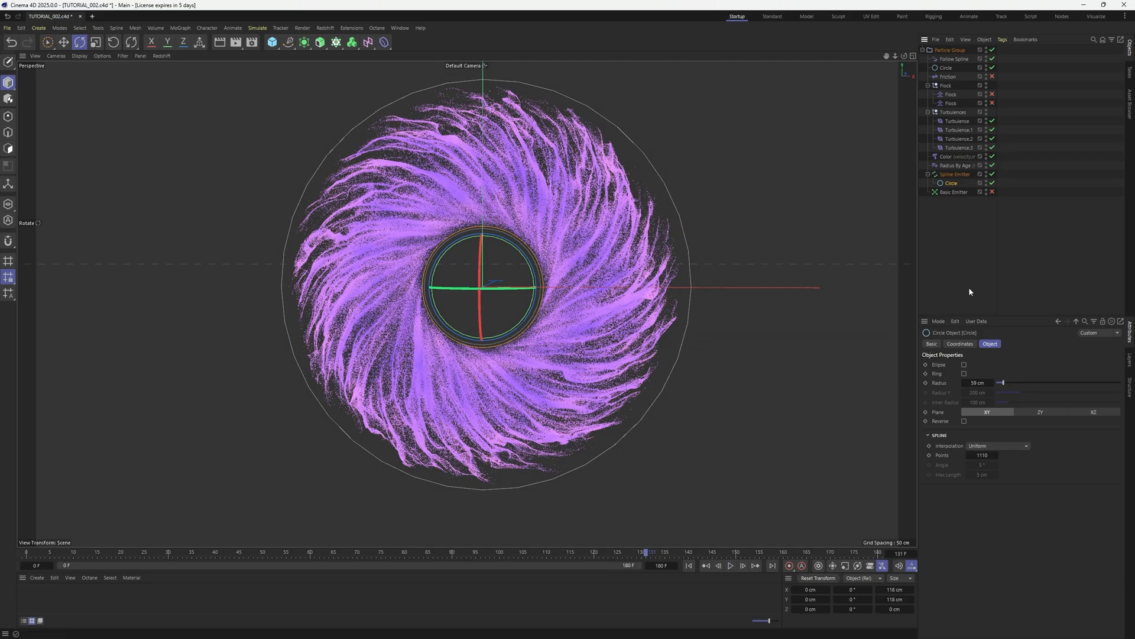
Try the particle simulation with Substeps at 1, and replay it with Substeps restored to 5
left_click(986, 446)
left_click(1025, 467)
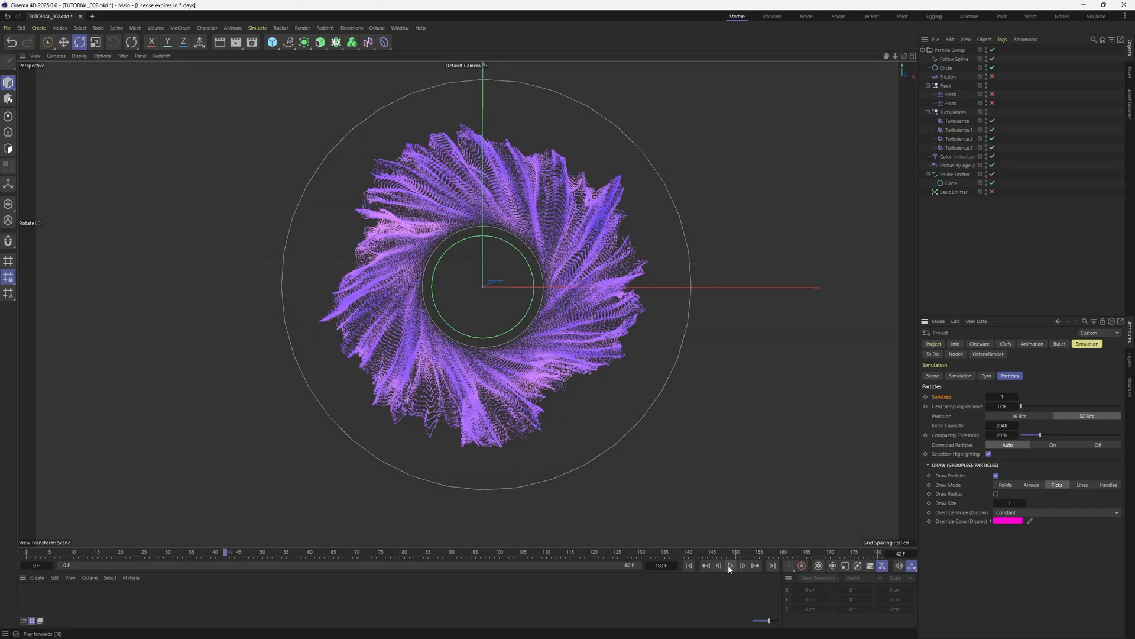
key("ctrl+z")
left_click(705, 568)
left_click(734, 566)
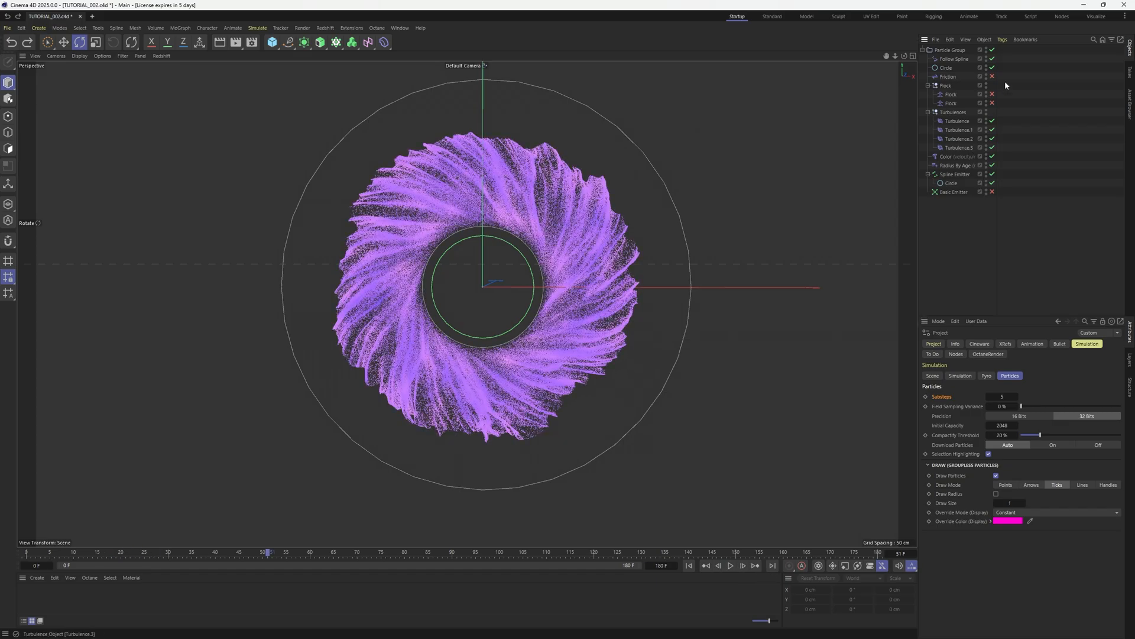
Select Follow Spline and continue playing the simulation to examine the particle flow
left_click(958, 59)
left_click(731, 566)
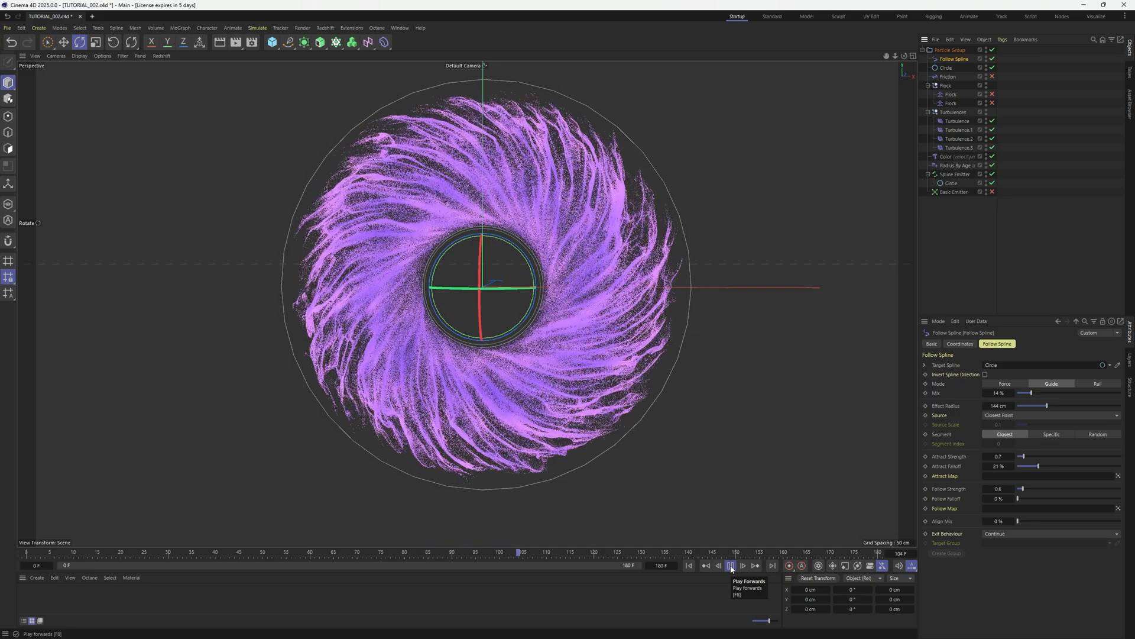
left_click(731, 566)
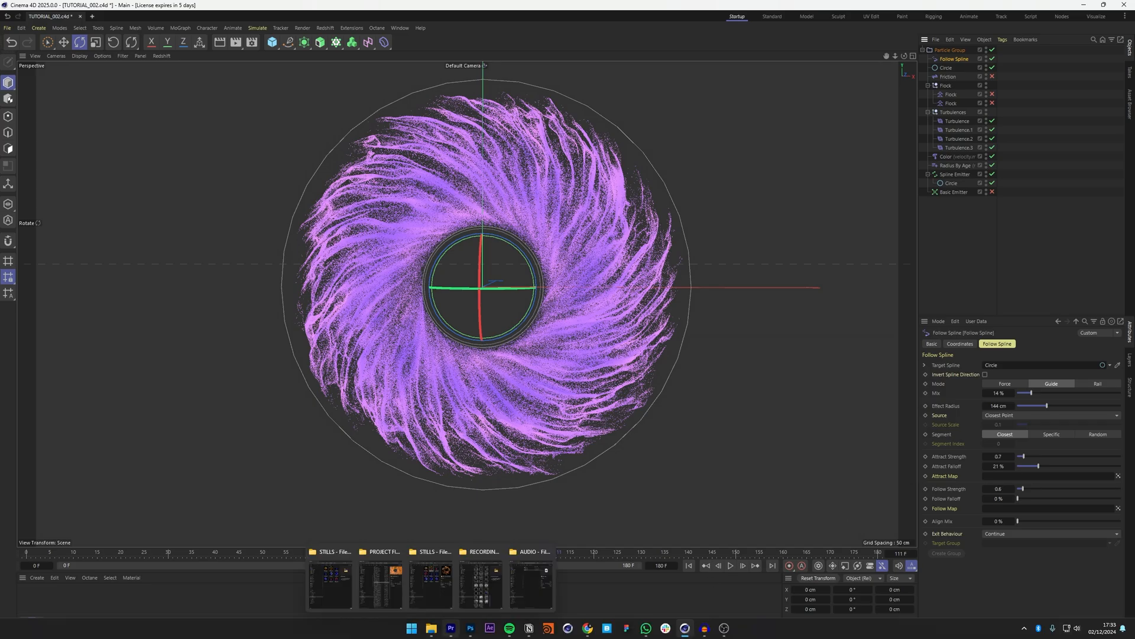
Switch to the STILLS folder in File Explorer and view the reference render PARTICLE_GOLD_002_0060.png, and return to the scene
left_click(442, 589)
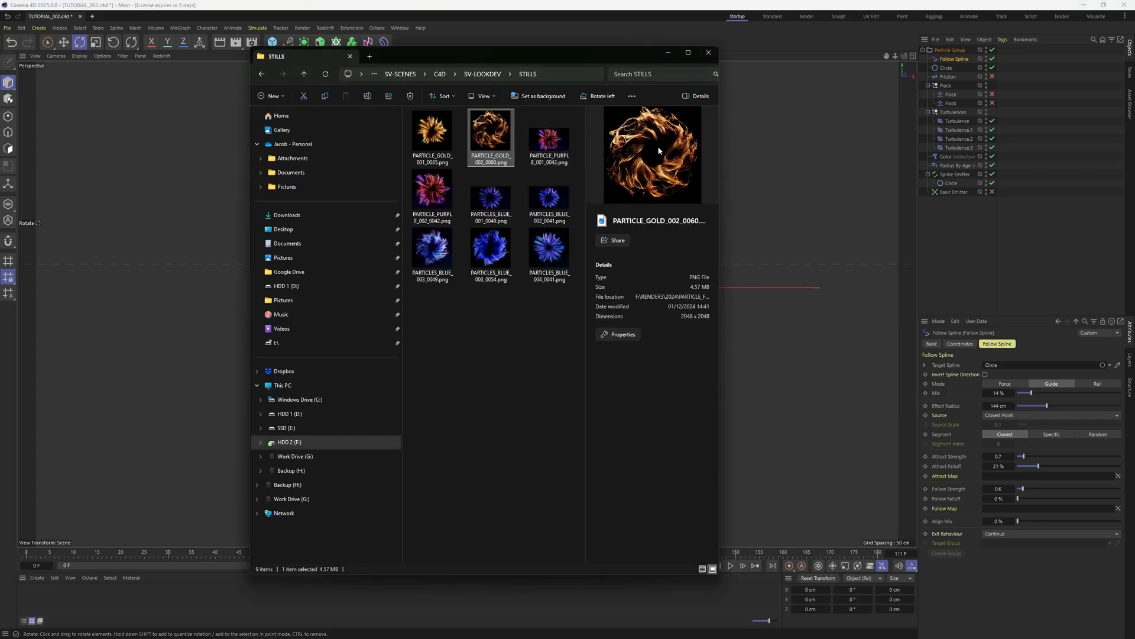
left_click(669, 53)
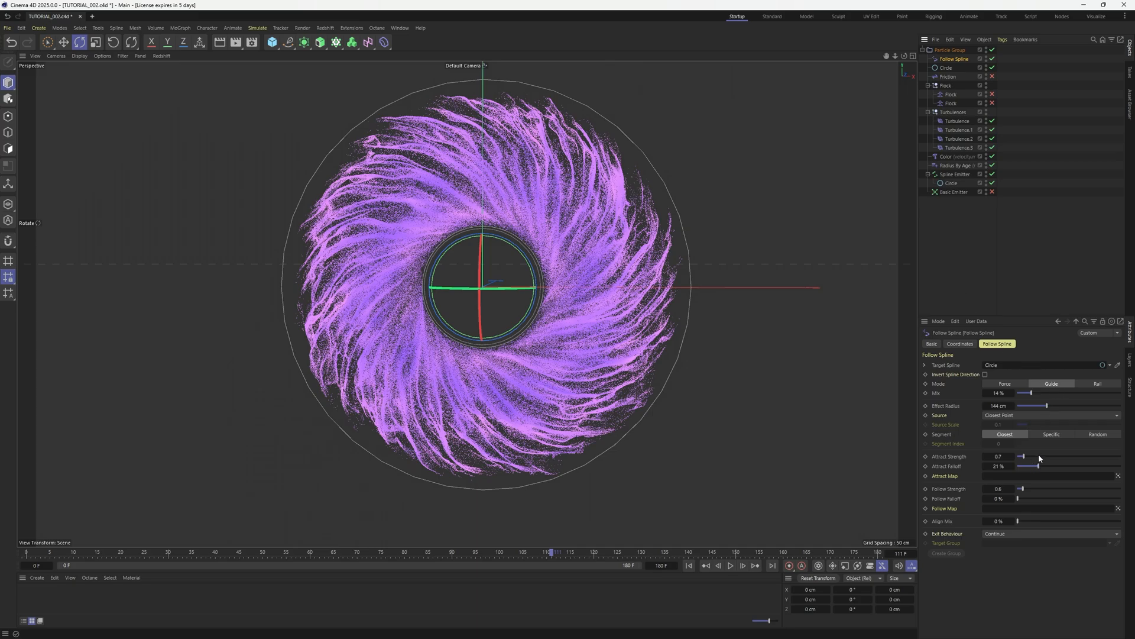
Restart the simulation and set Follow Spline's Mix to 10%, Effect Radius to 107 cm, Attract Strength to 1 and Follow Strength to 0.9
left_click(689, 566)
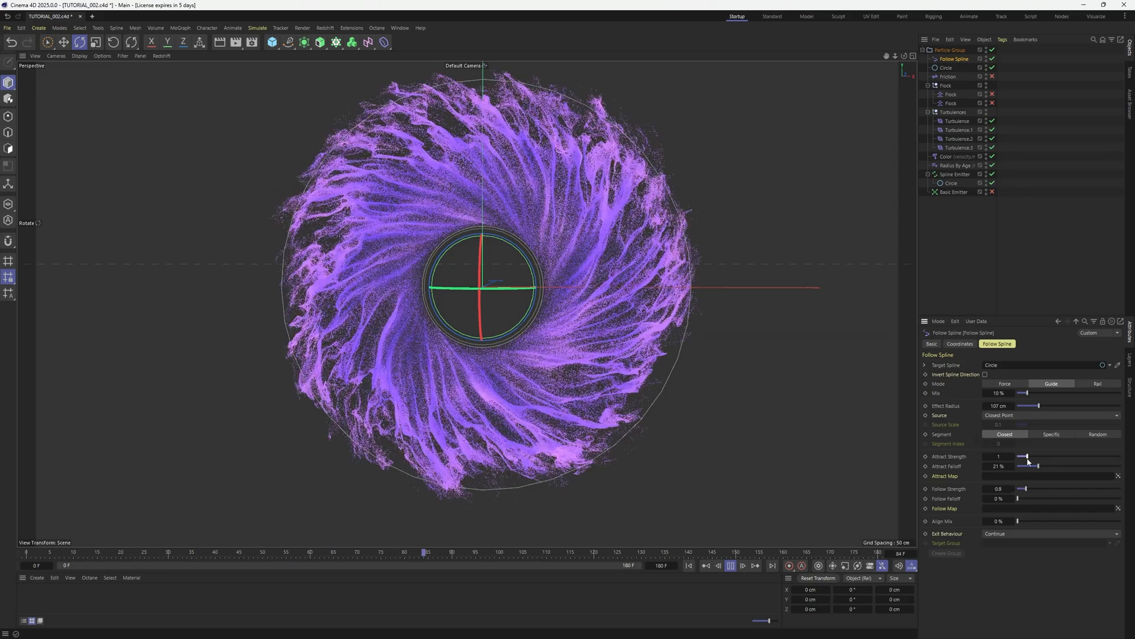
Duplicate Turbulence.3, set the copy's Scale to 50.17% and Strength to 21.1 cm, and restart the simulation
left_click(955, 147)
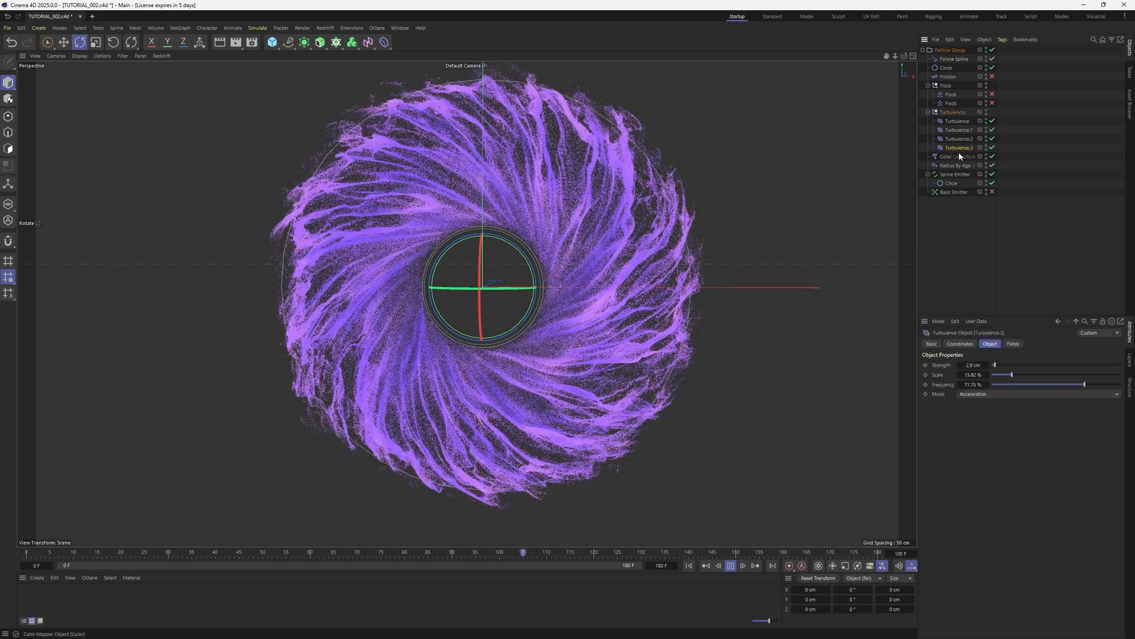
left_click_drag(963, 153, 963, 154, "ctrl")
mouse_move(1012, 375)
left_mouse_down()
mouse_move(1057, 374)
mouse_move(1019, 366)
left_mouse_up()
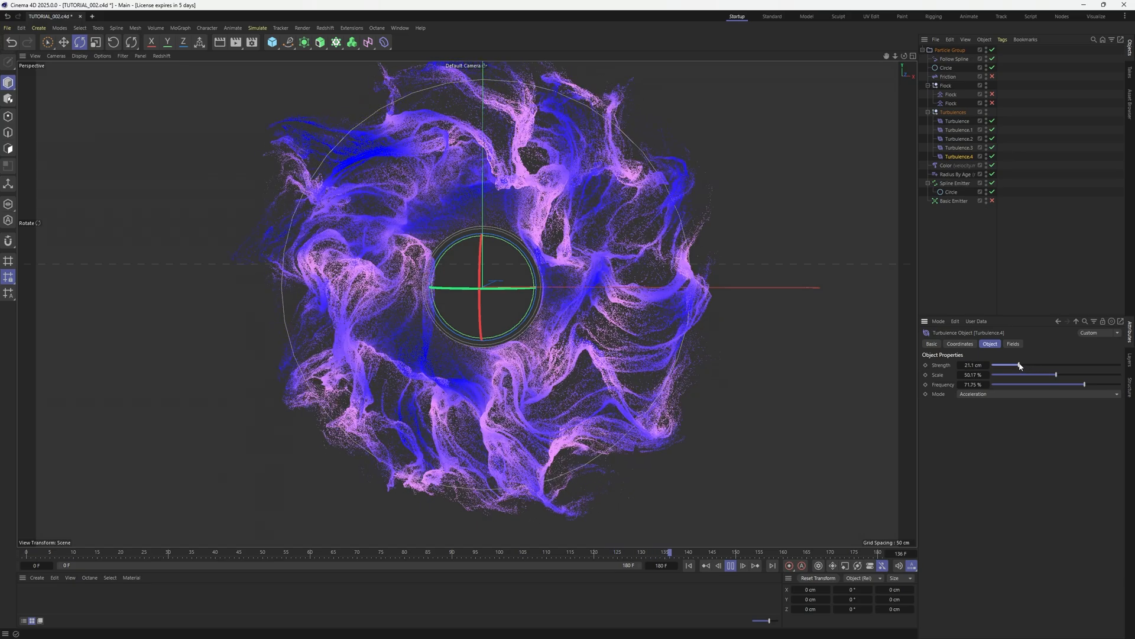
left_click(689, 566)
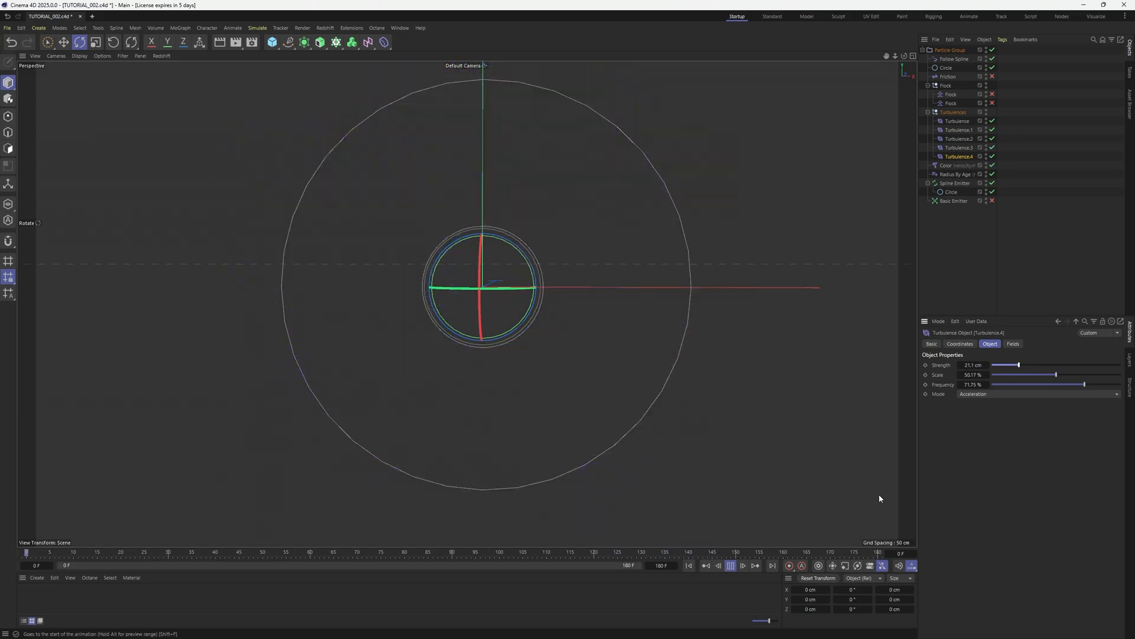
Set Turbulence.4's Strength to 7.7 cm and restart the simulation
left_click_drag(1015, 367, 1016, 367)
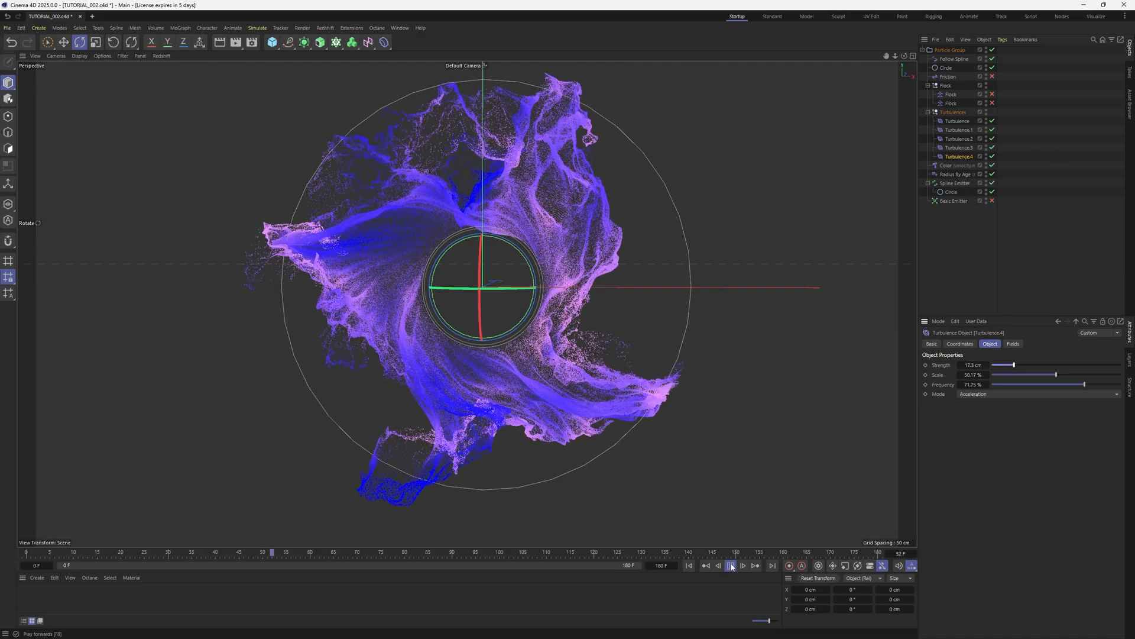
left_click_drag(1015, 365, 1002, 365)
key("shift+f")
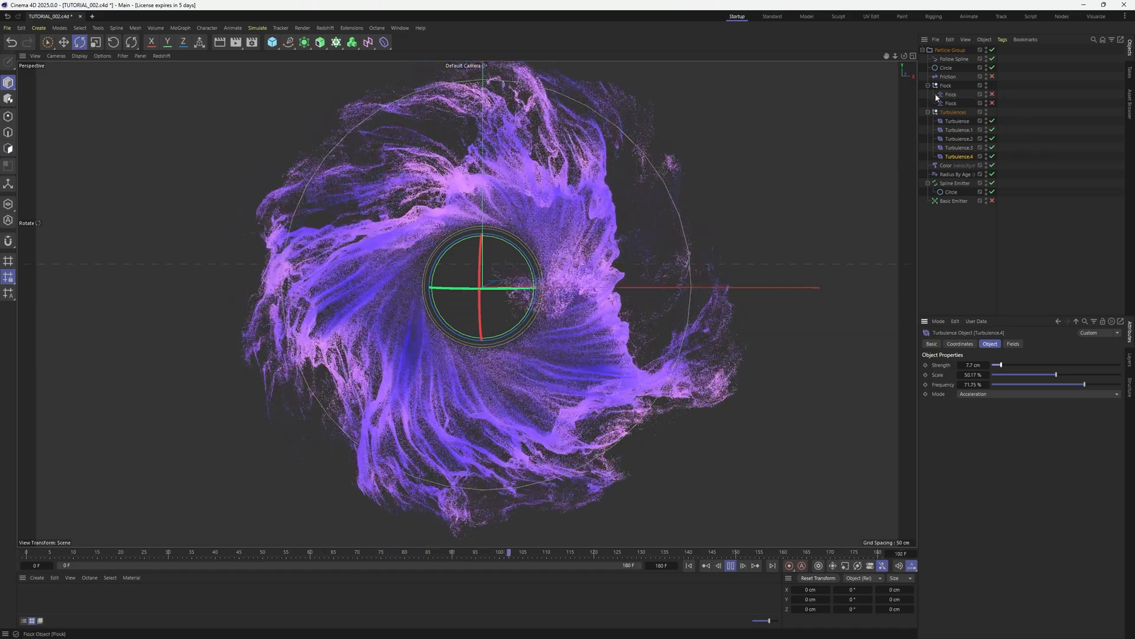
Set Follow Spline's Mix to 13% and Effect Radius to 110 cm, and replay the simulation from the start
left_click(950, 59)
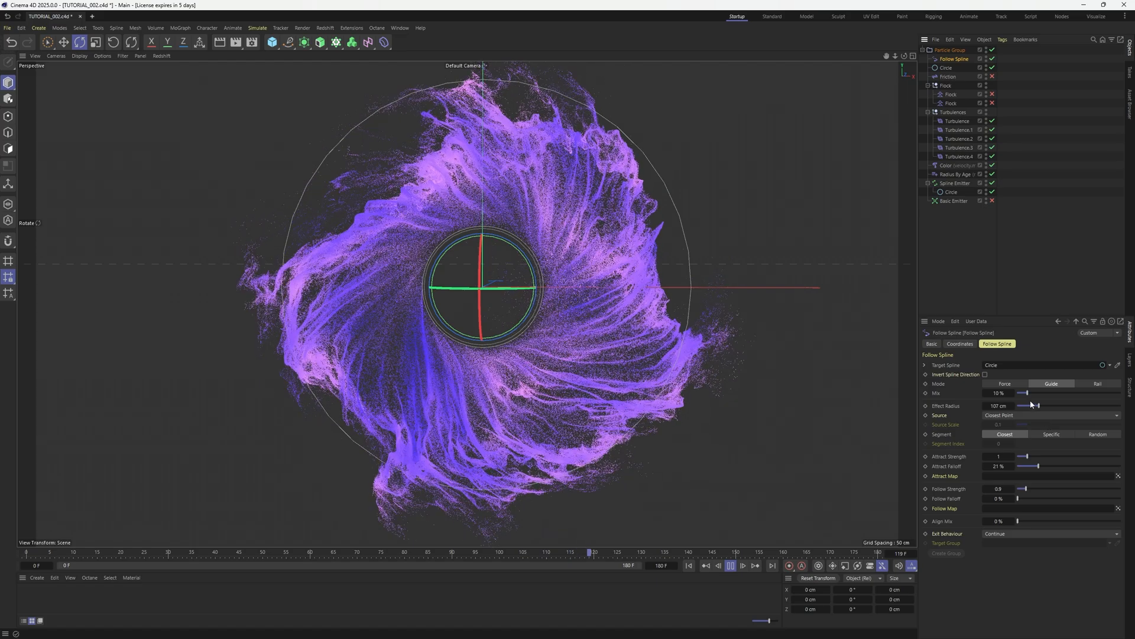
left_click_drag(1039, 406, 1034, 393)
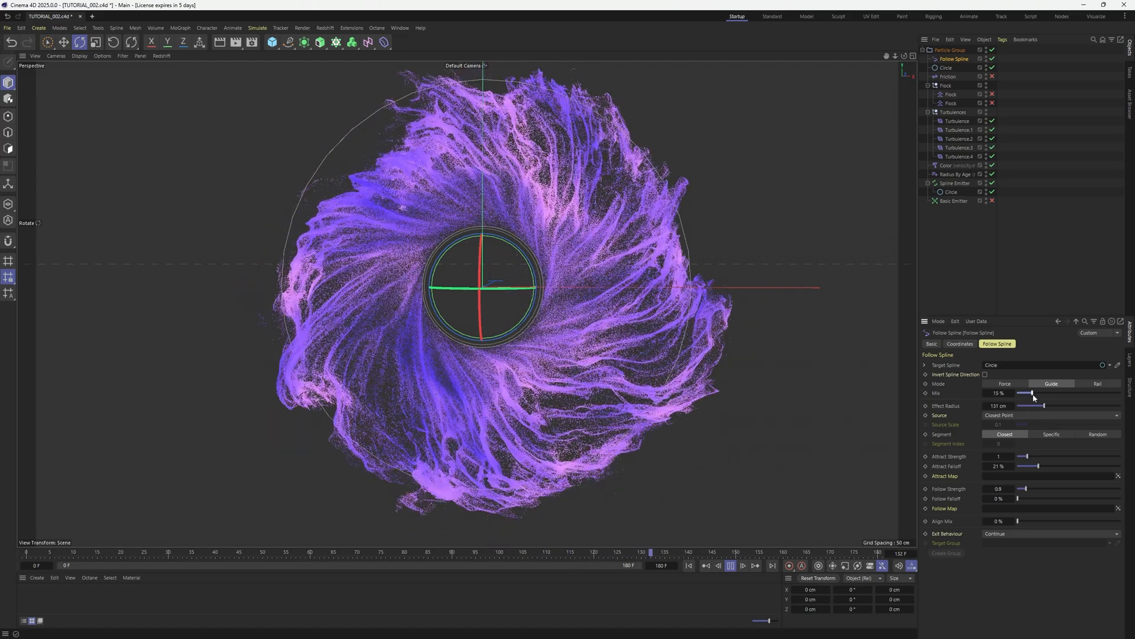
left_click(688, 567)
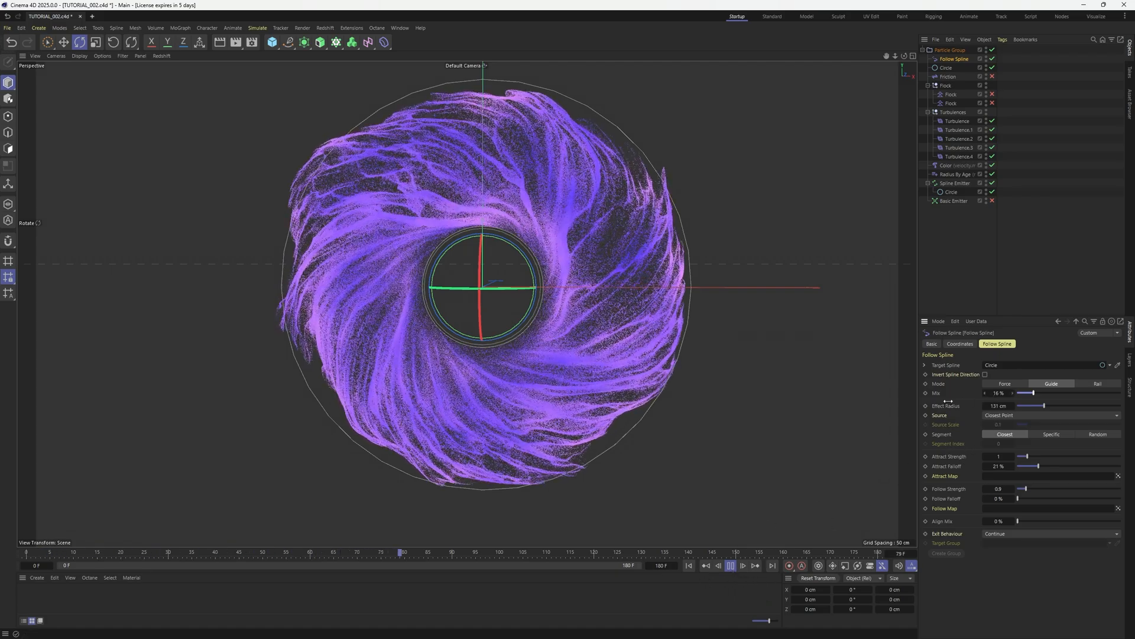
left_click_drag(1034, 393, 1043, 407)
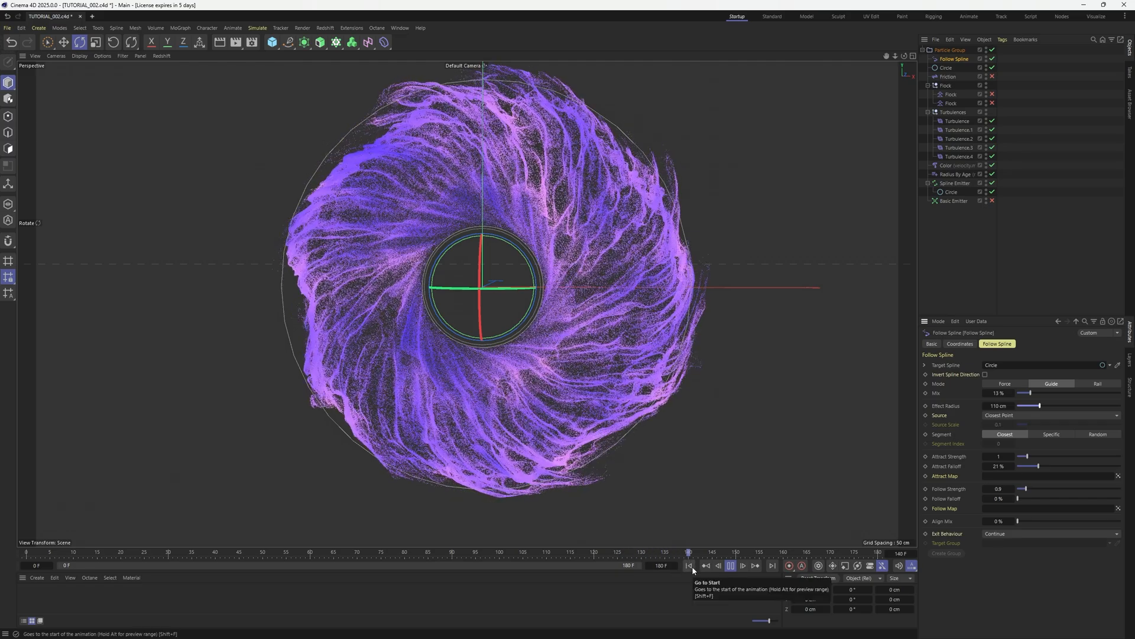
left_click(690, 565)
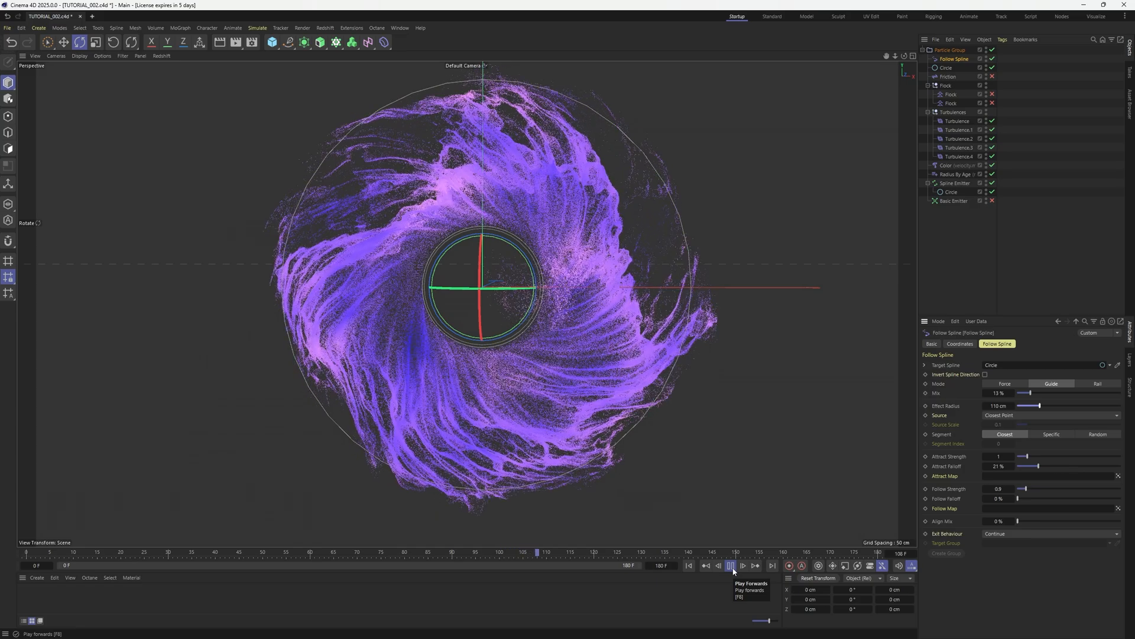
left_click(732, 568)
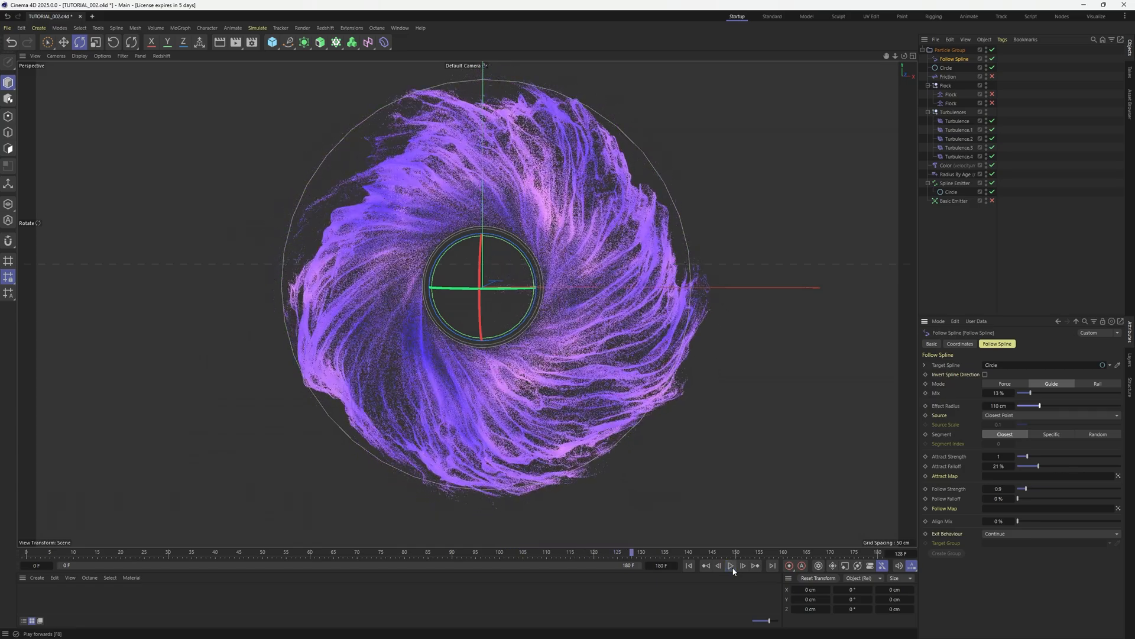
Disable Follow Spline, Turbulence.4, the Spline Emitter and both Circles, enable the Basic Emitter, and play the simulation from the start
left_click(1068, 217)
left_click(992, 183)
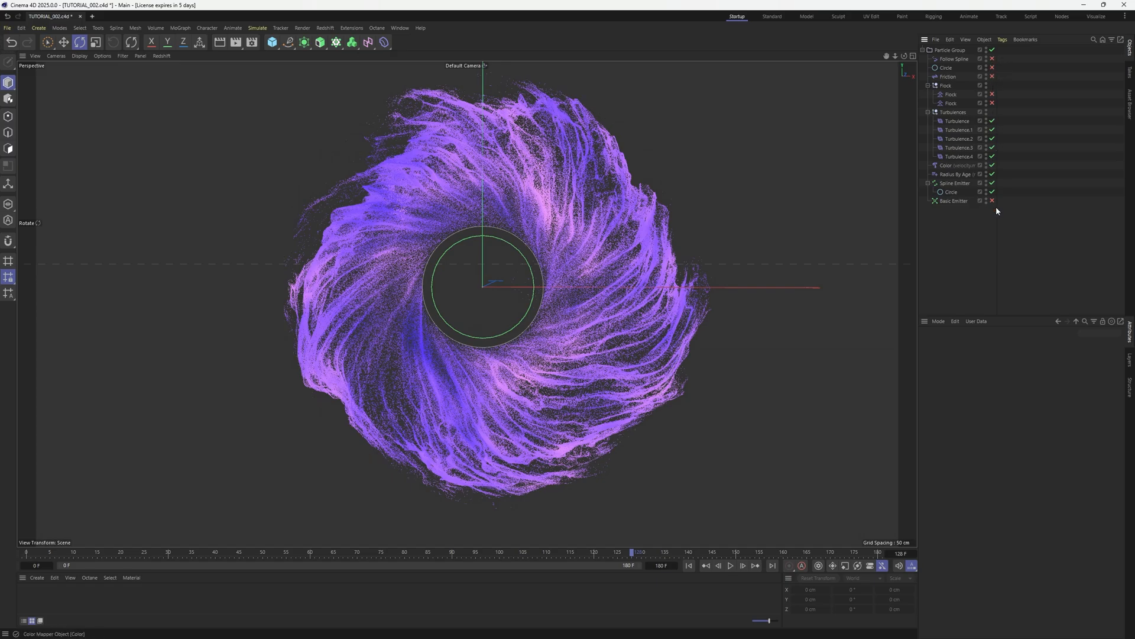
left_click(992, 191)
left_click(993, 201)
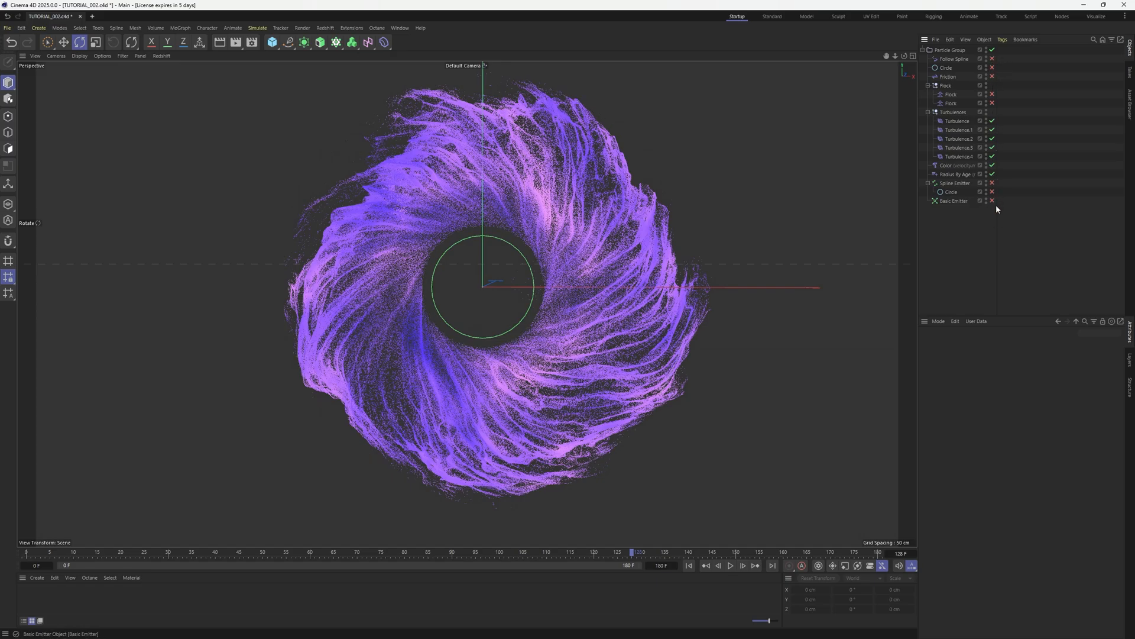
left_click(689, 565)
left_click(731, 565)
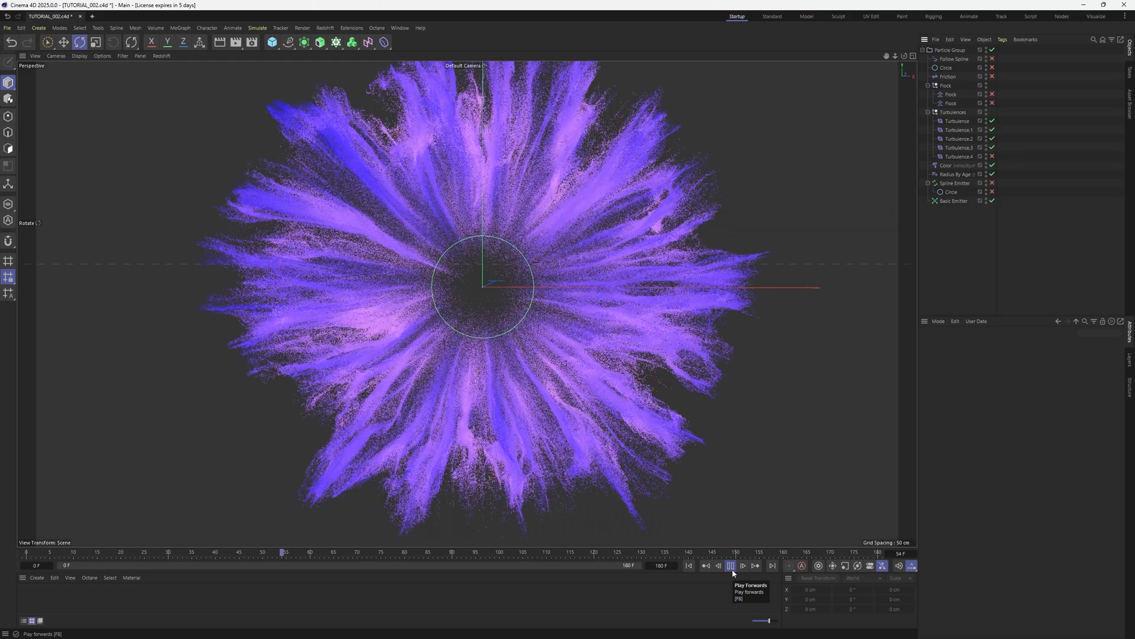
left_click(732, 565)
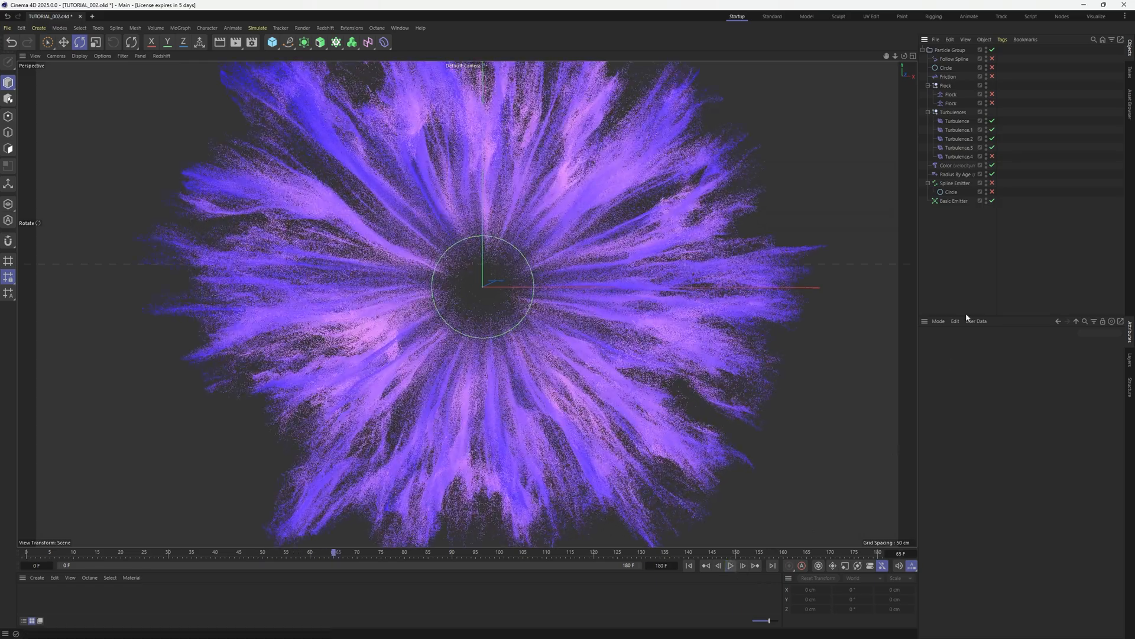
Limit the Basic Emitter's emission to a Range with a Duration of 90 F, and set the timeline's end to 90 F
left_click(952, 200)
left_click(992, 344)
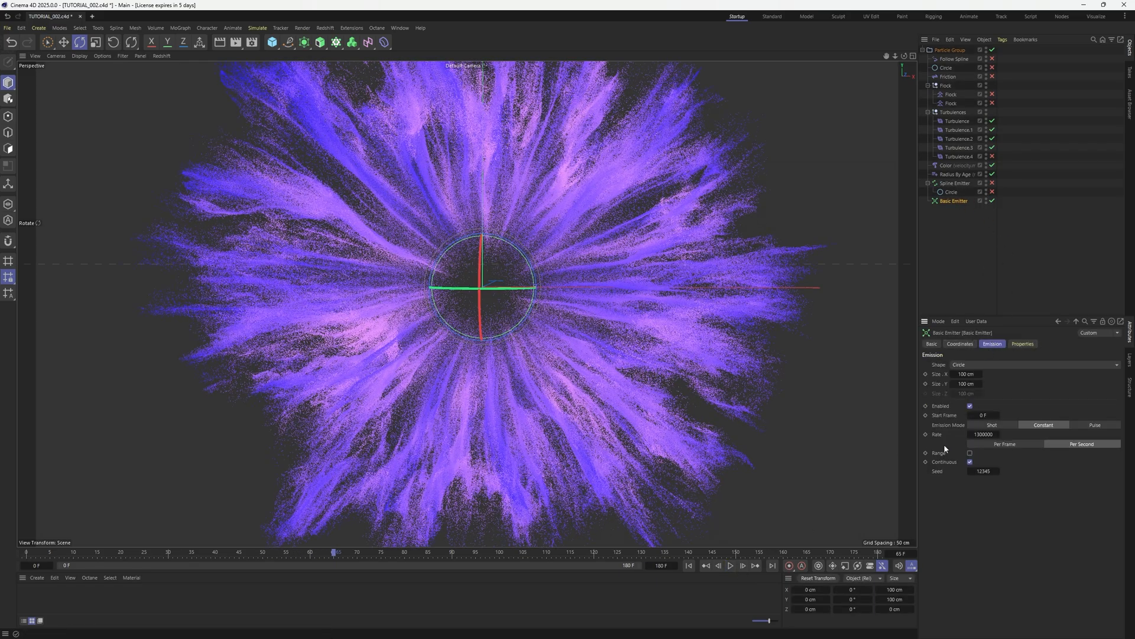
left_click(969, 453)
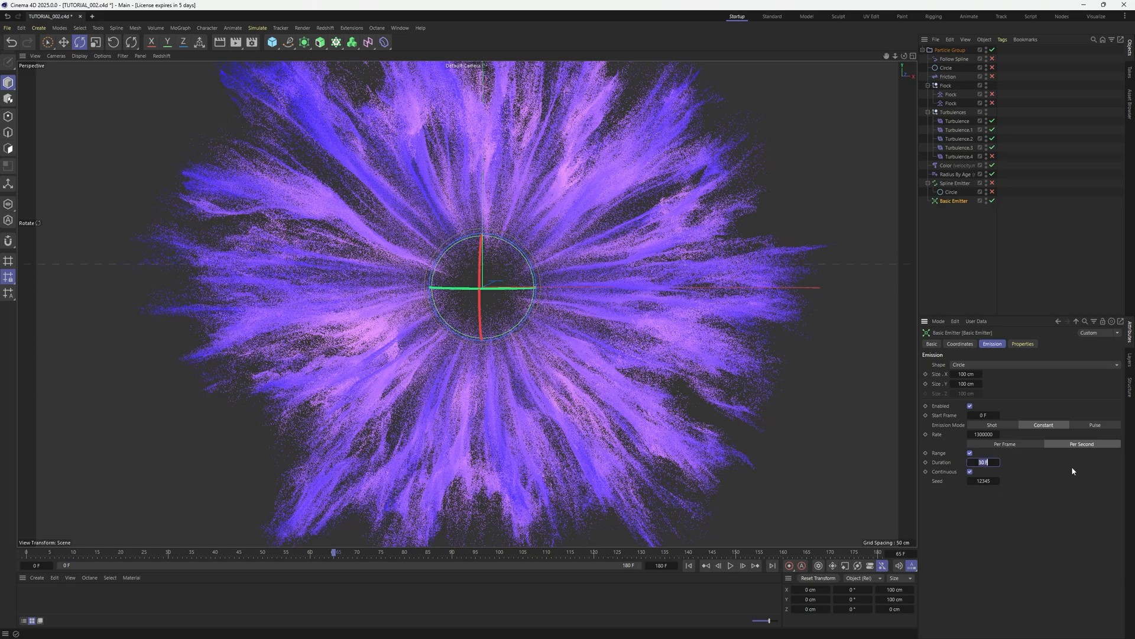
left_click(690, 566)
left_click(661, 565)
type("90")
key("Return")
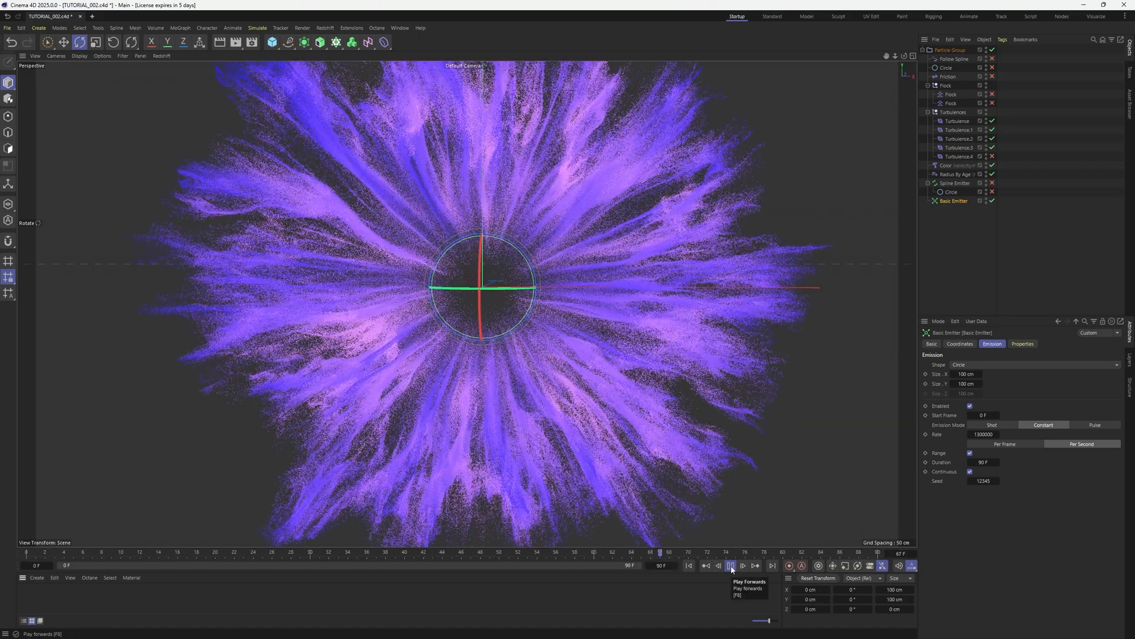
Extend the timeline's end to 150 F and play the simulation past the end of the emission
left_click(732, 566)
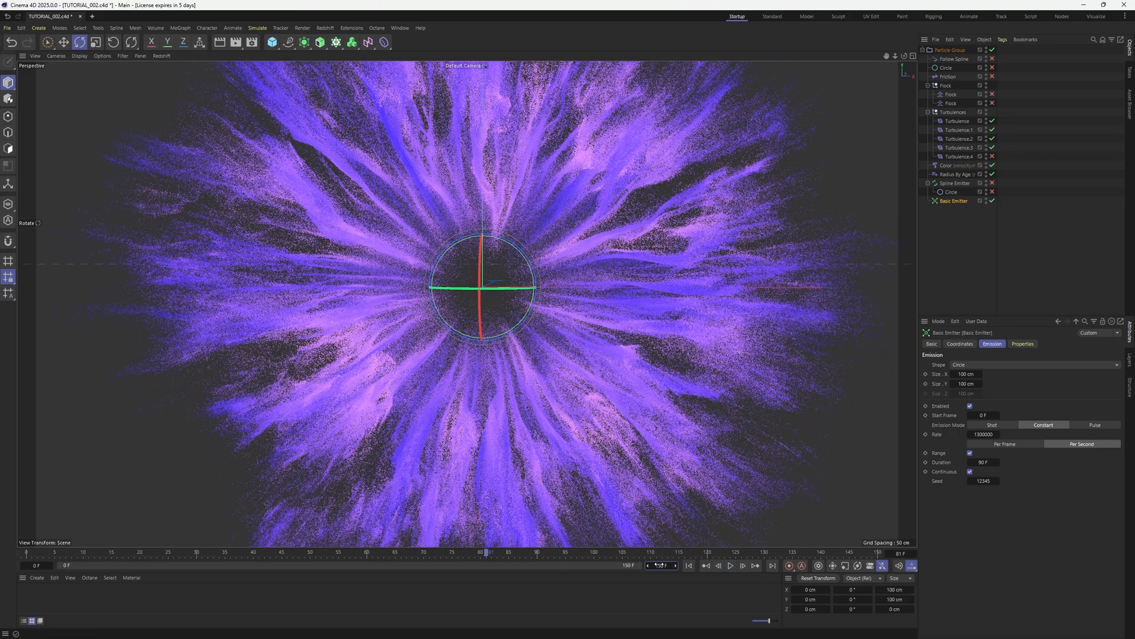
left_click(730, 566)
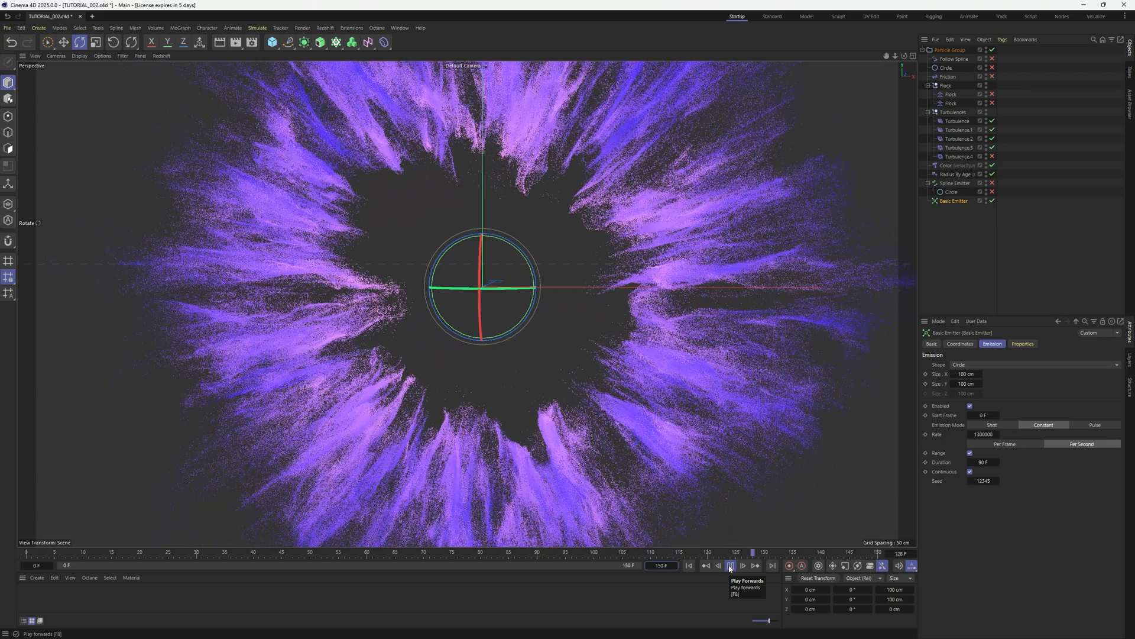
left_click(730, 566)
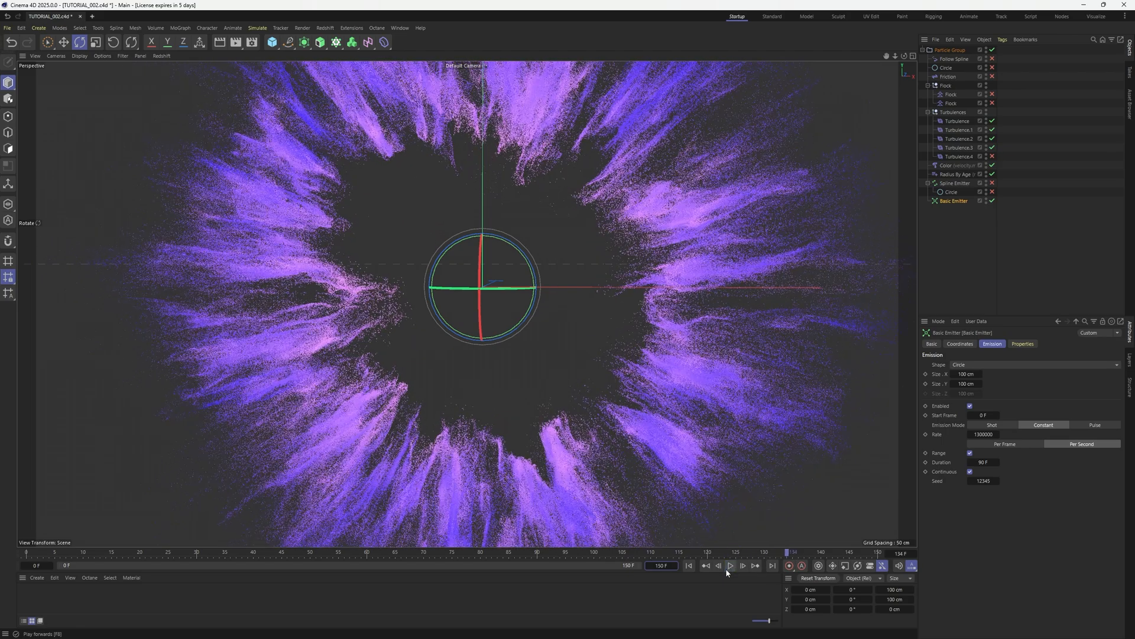
Reshape the Radius By Age spline so its peak sits near 0.2 with a gradual falloff, and replay the simulation
left_click(983, 284)
left_click(964, 174)
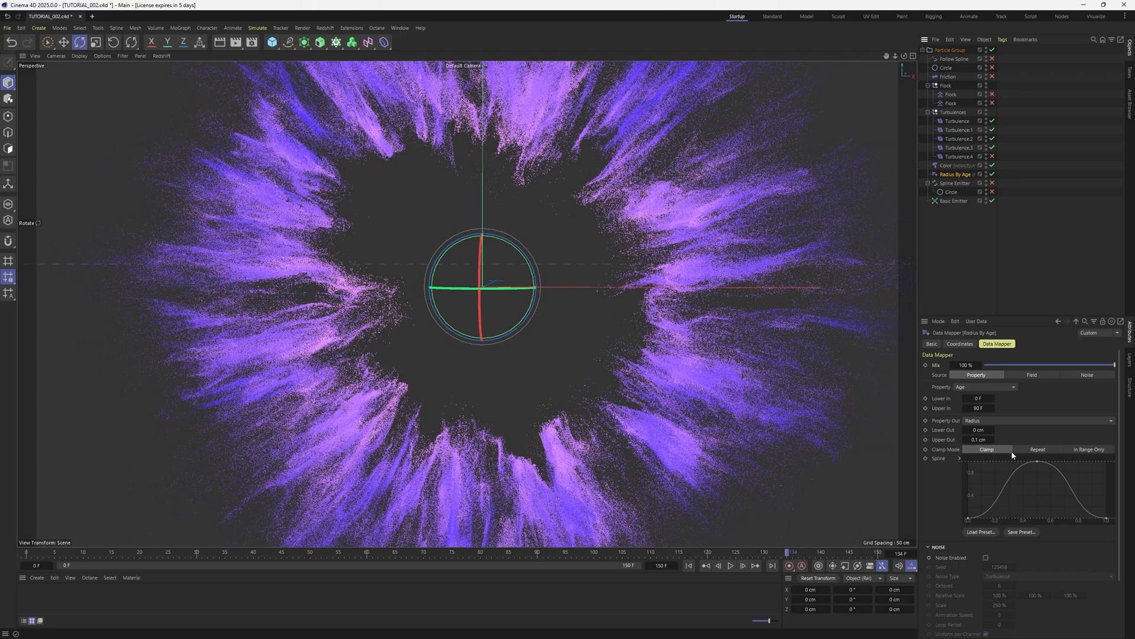
left_click_drag(1038, 460, 1015, 461)
left_click(1108, 519)
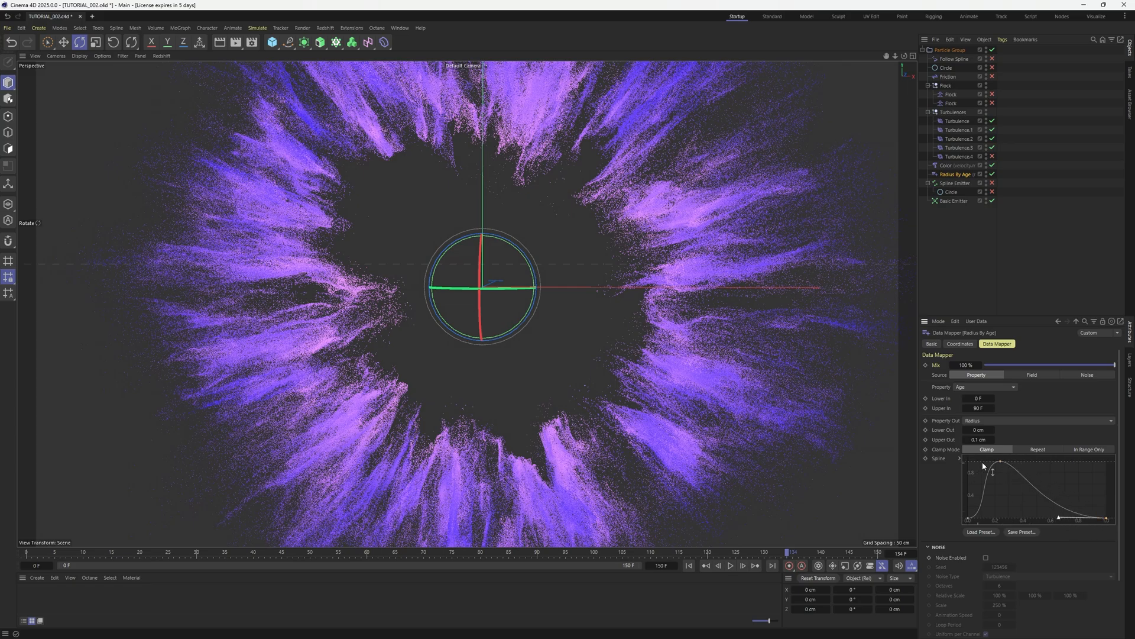
left_click(1000, 462)
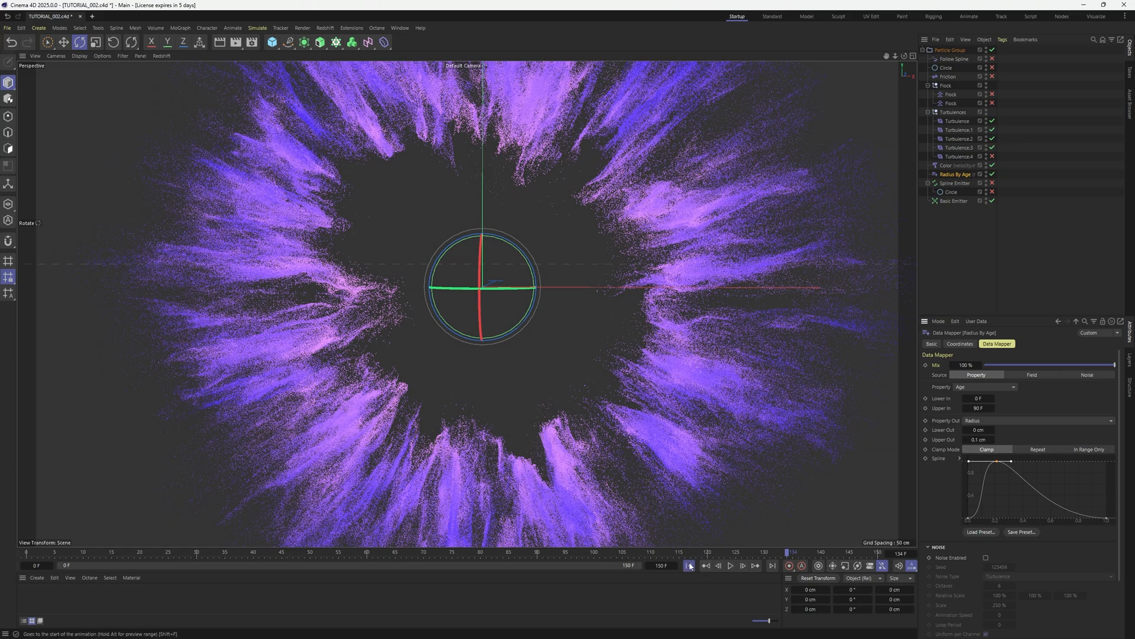
left_click(731, 566)
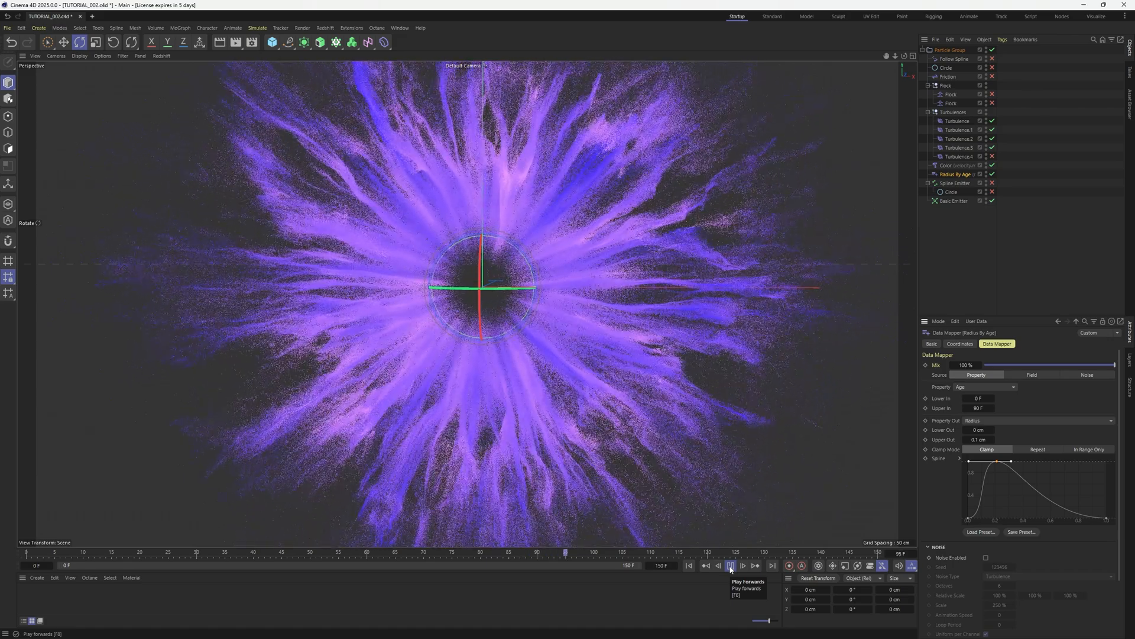
left_click(731, 566)
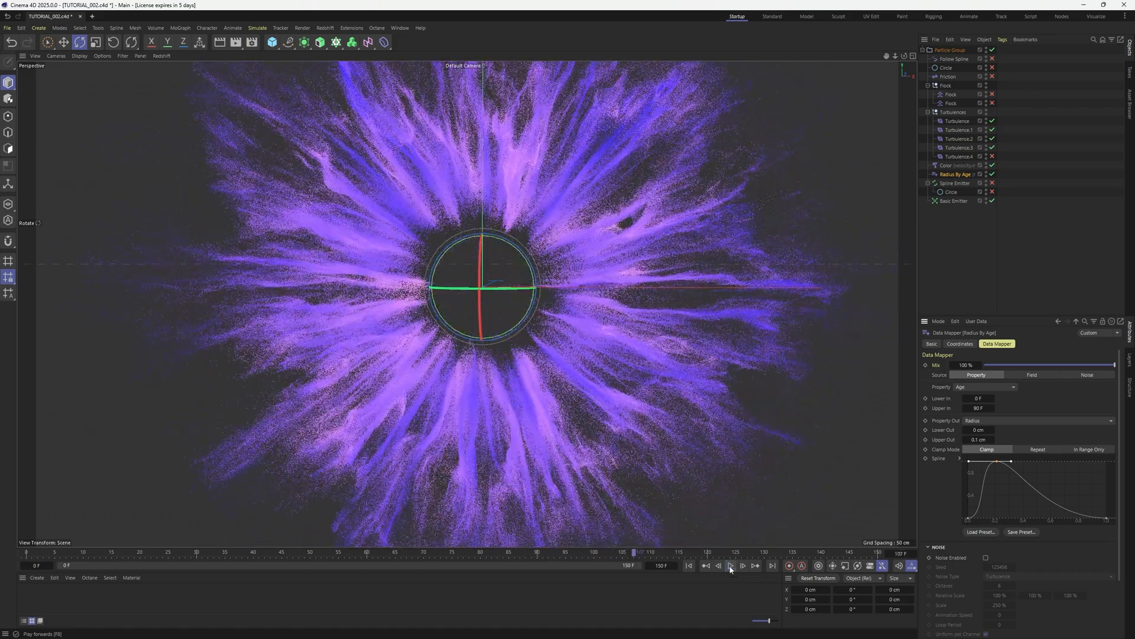
Add a standard Redshift camera, look through it and set its focal length to 250 mm
left_click(924, 293)
left_click(325, 27)
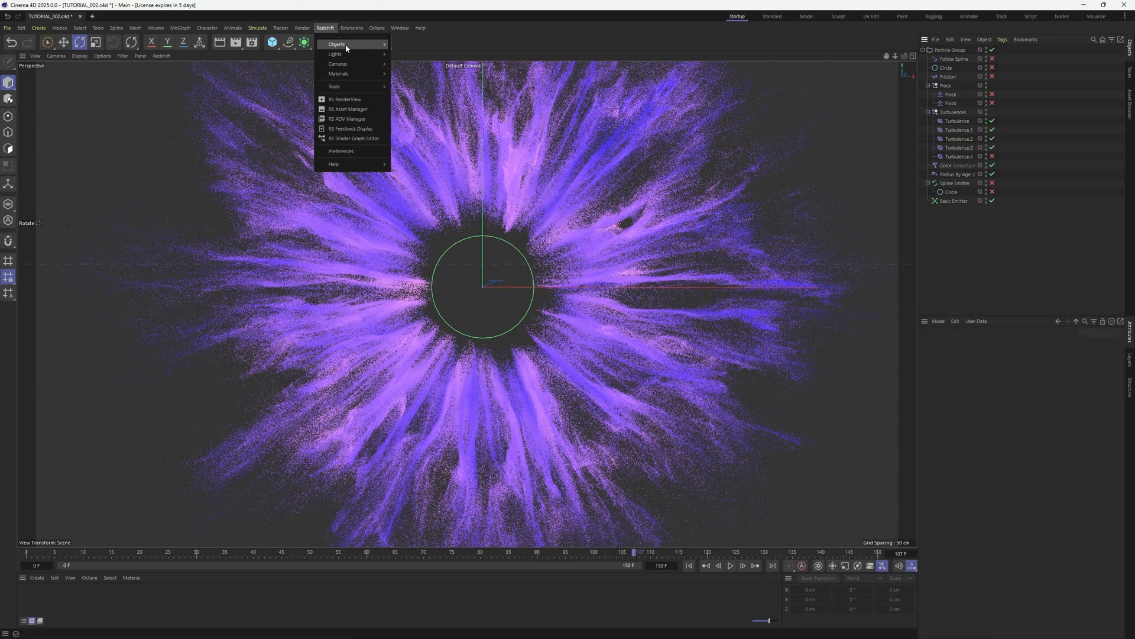
mouse_move(345, 44)
mouse_move(346, 64)
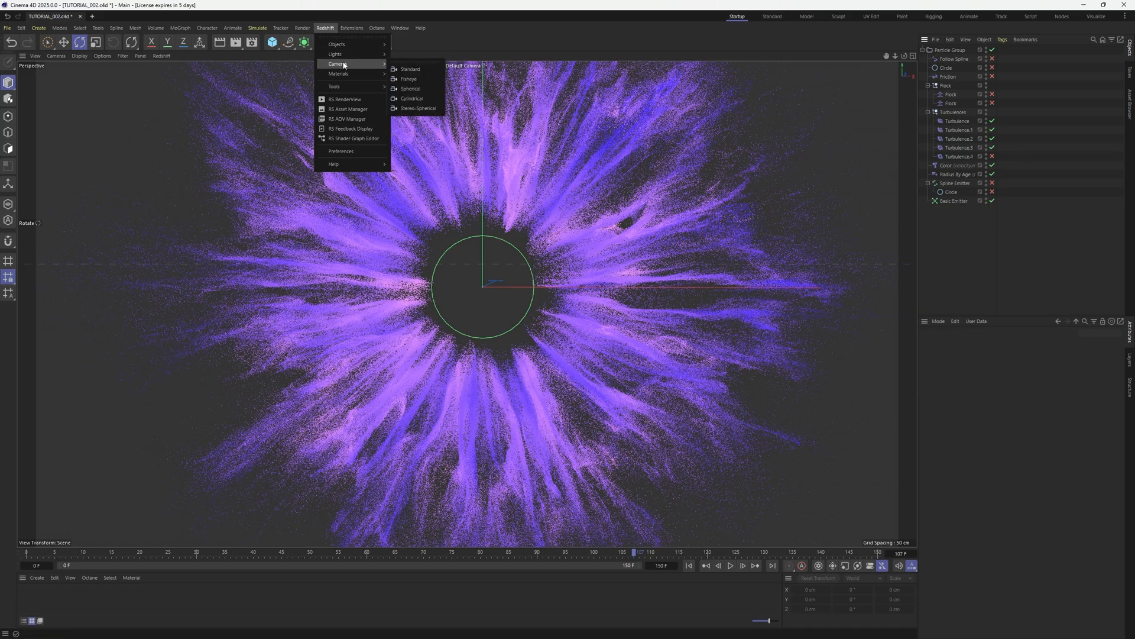
left_click(413, 69)
left_click(993, 50)
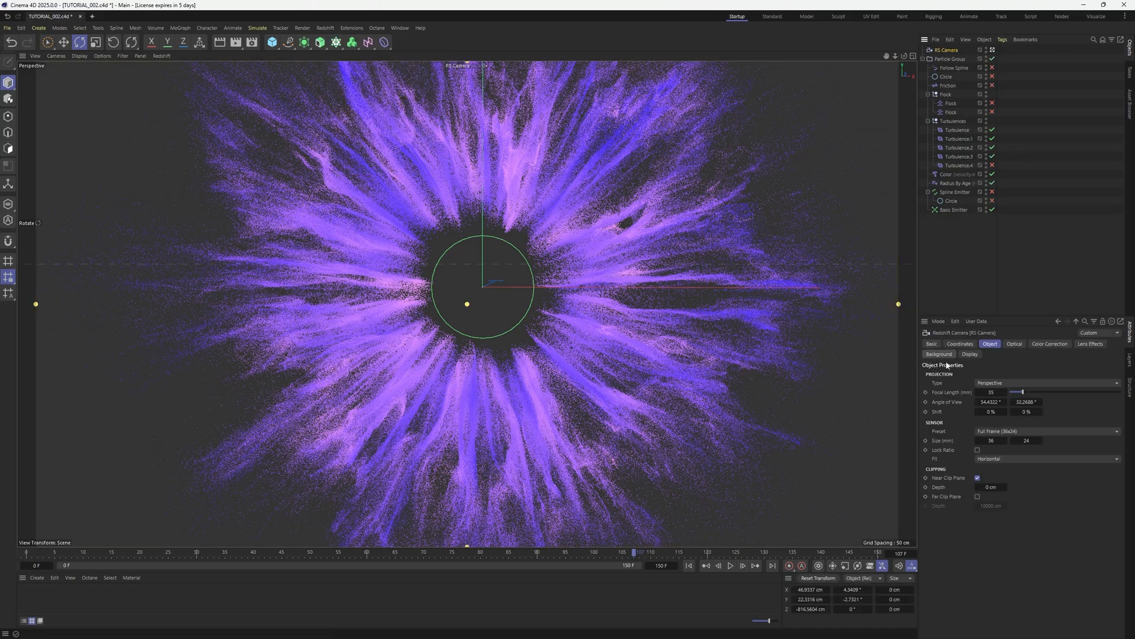
left_click(993, 393)
type("250")
key("Return")
Set the RS Camera's X and Y position and its heading and pitch to 0, and pull it back to frame the whole particle burst
left_click(962, 344)
double_click(964, 387)
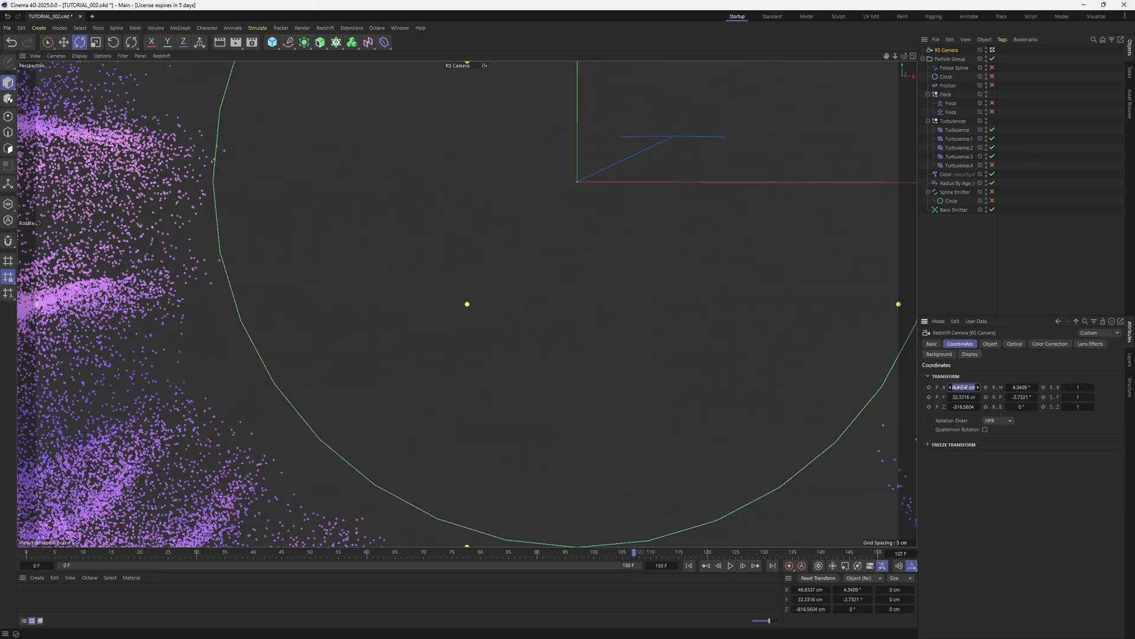
type("0")
key("Tab")
type("0")
key("Tab")
key("Tab")
type("0")
key("Tab")
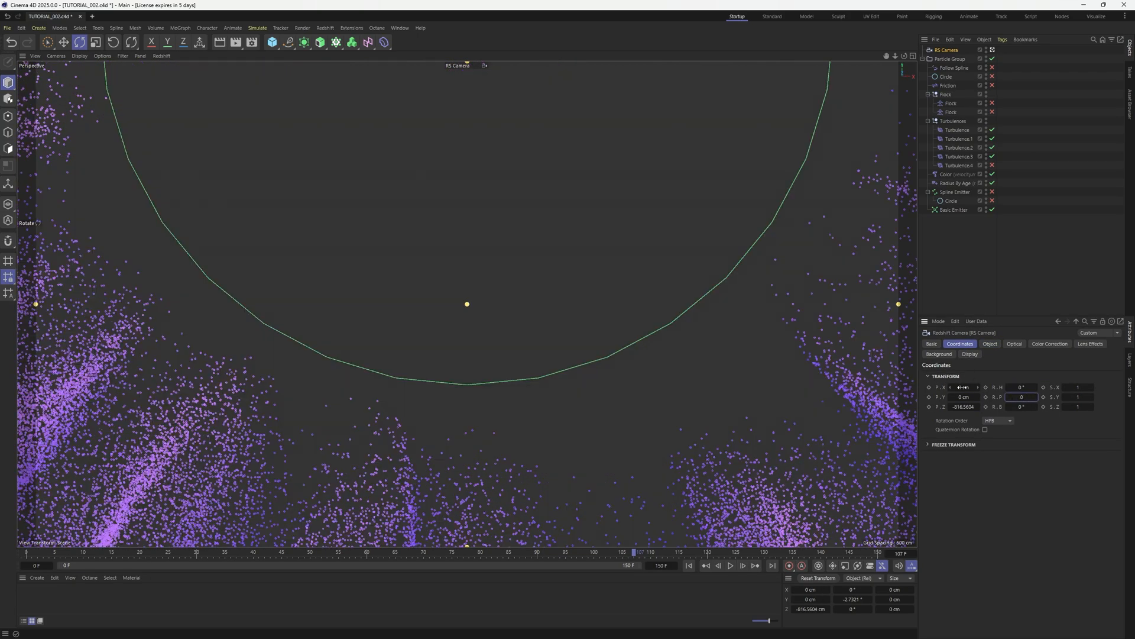
type("0")
key("Return")
left_click_drag(894, 58, 852, 58)
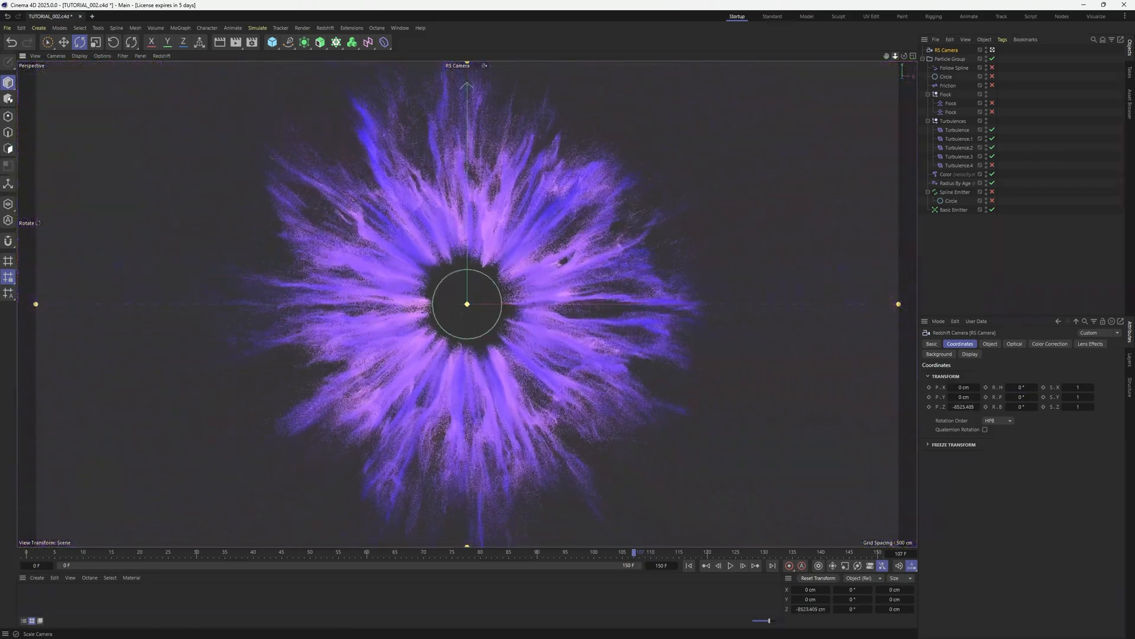
left_click(958, 284)
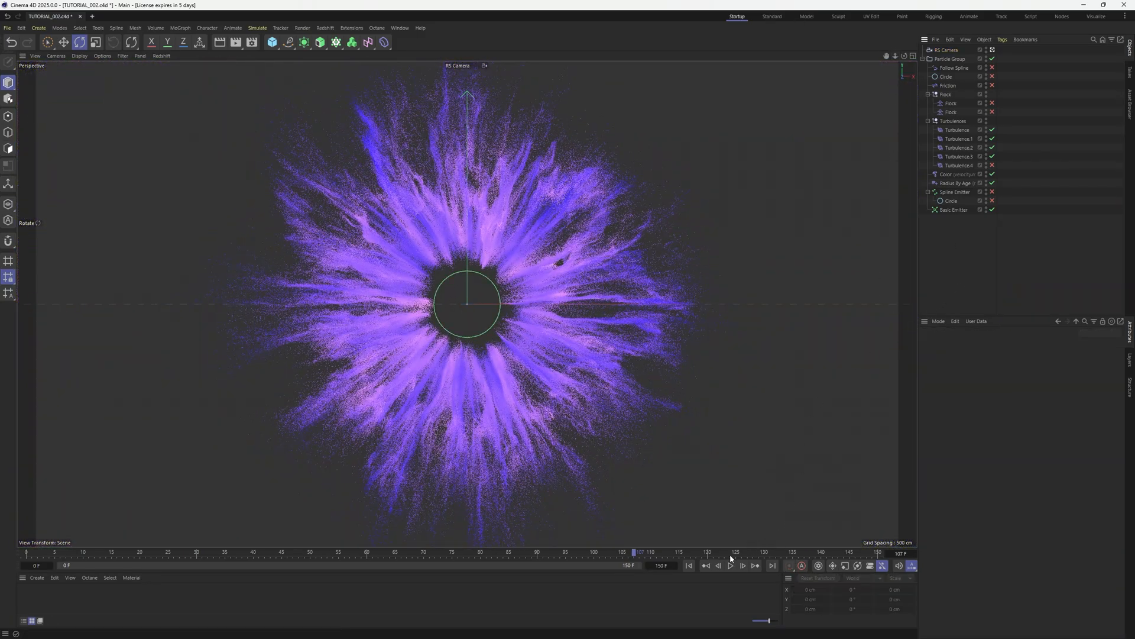
Replay the simulation from the start through the RS Camera to examine the particle burst over time
left_click(689, 565)
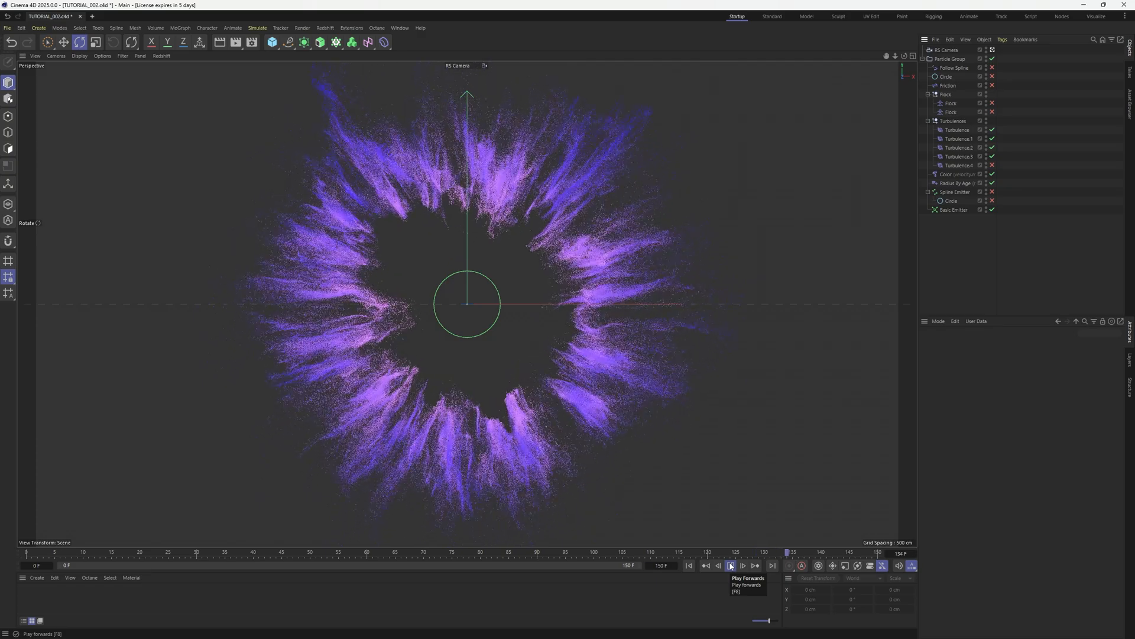
left_click(731, 566)
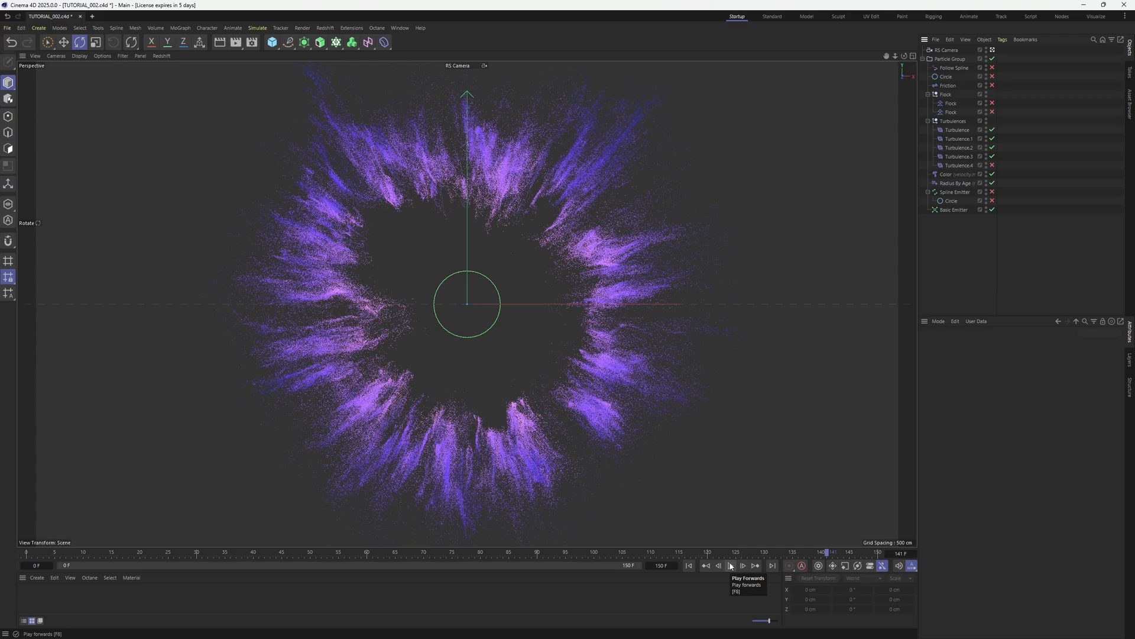
left_click(950, 183)
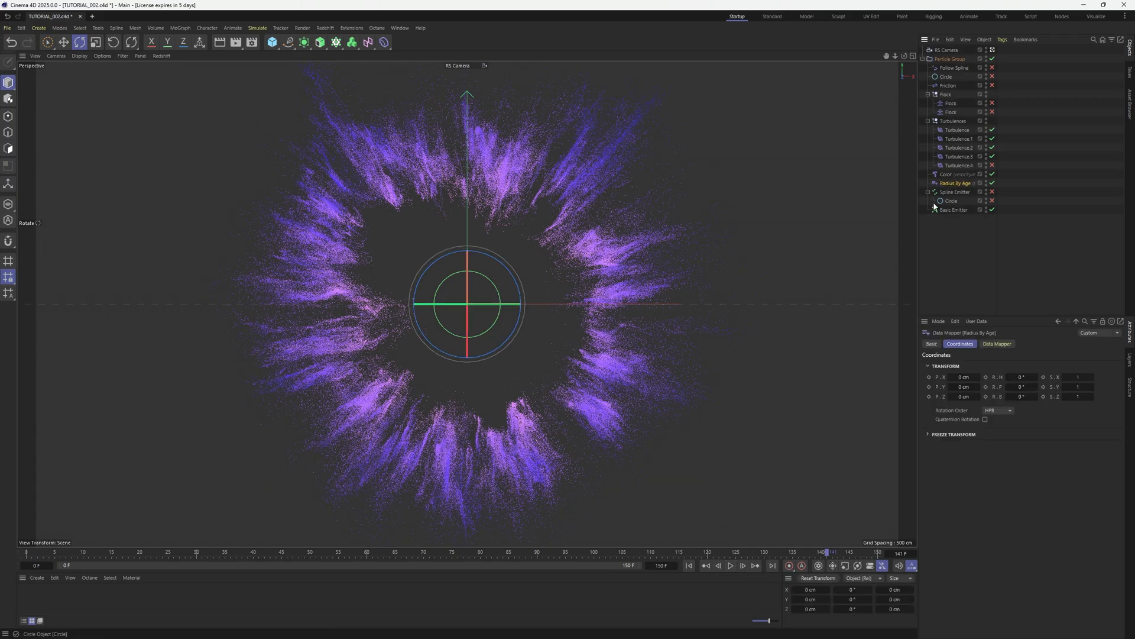
left_click(954, 232)
left_click(689, 566)
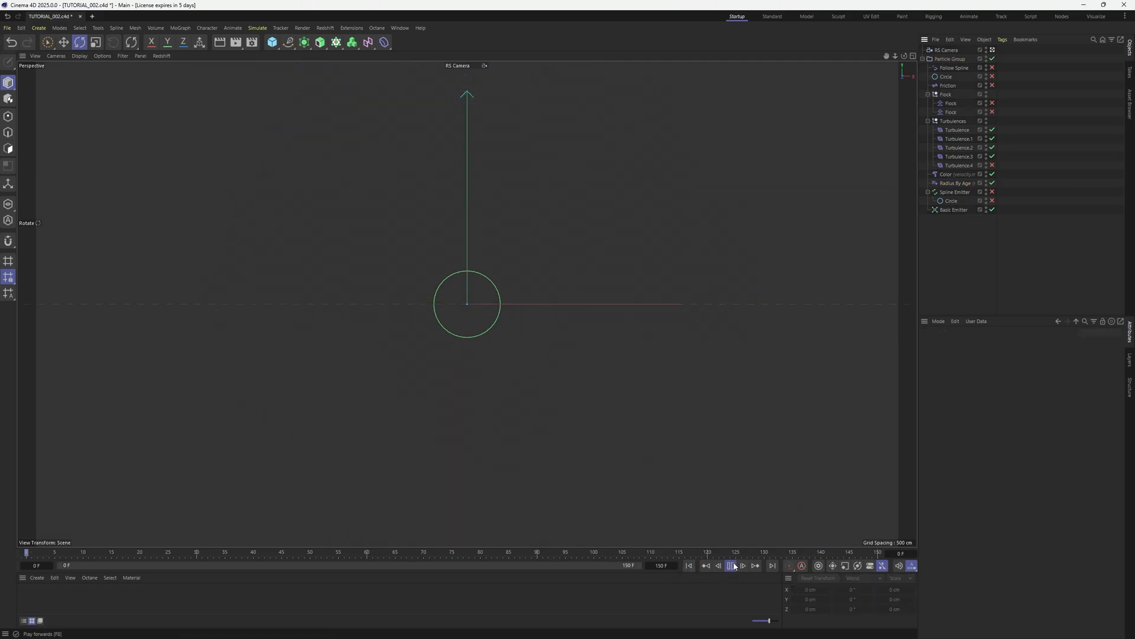
left_click(726, 567)
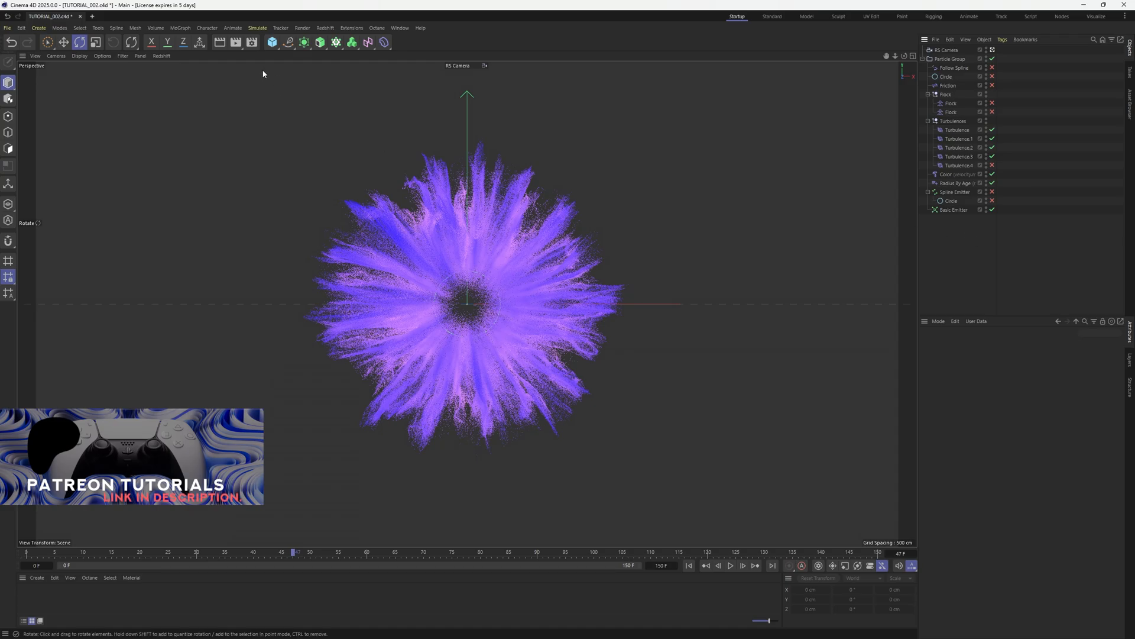
Open the Redshift RenderView and dock it beside the viewport
left_click(325, 28)
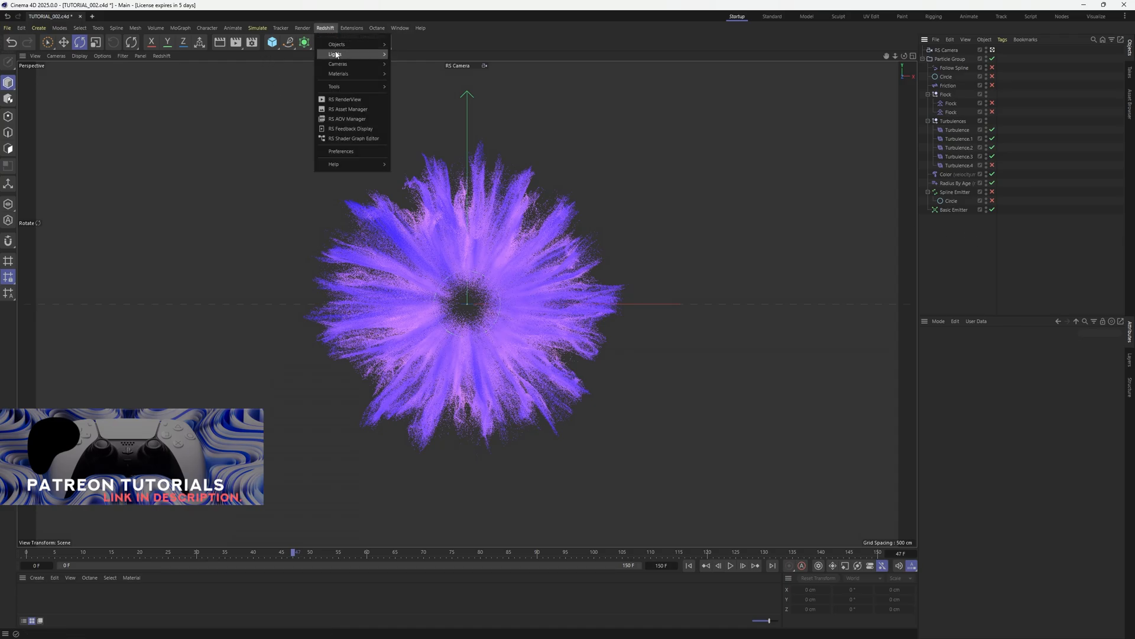
left_click(345, 99)
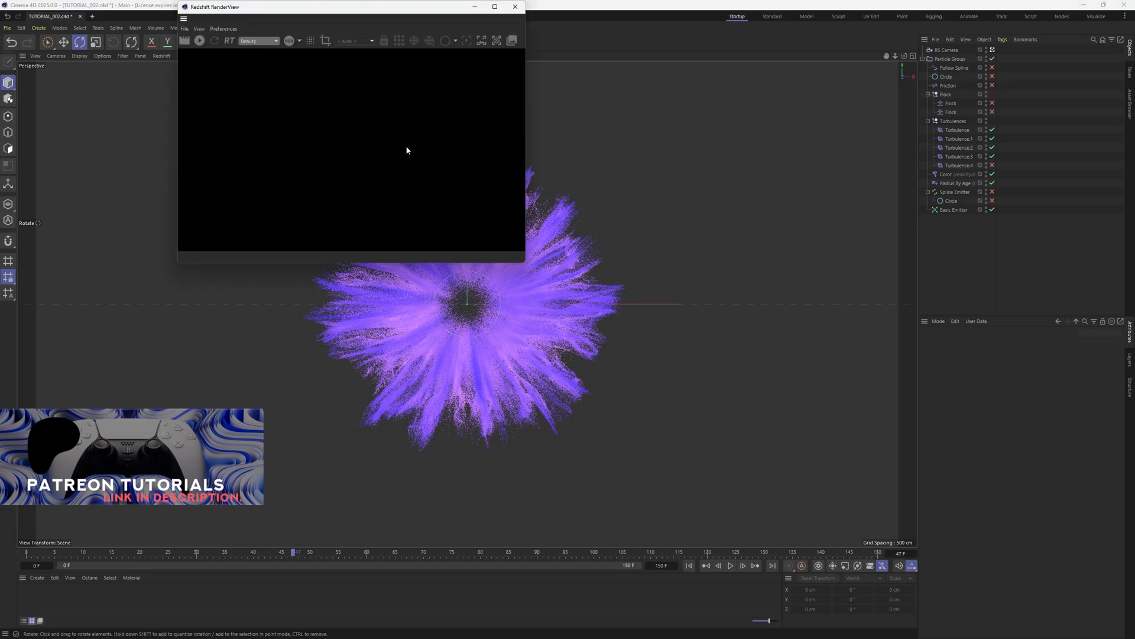
left_click_drag(245, 6, 245, 101)
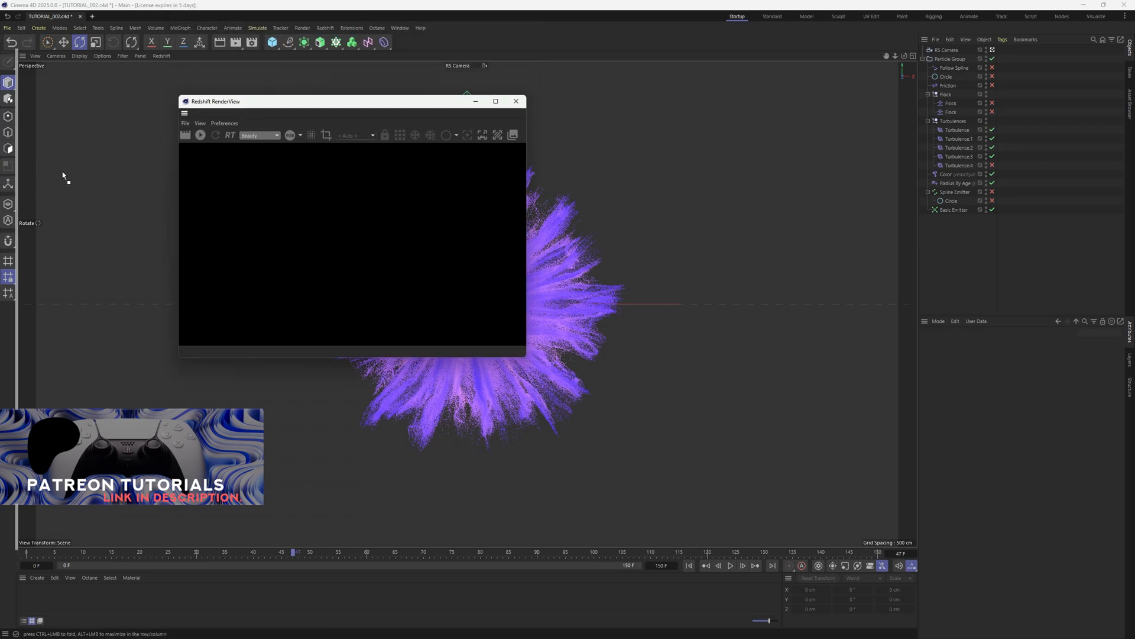
left_click_drag(65, 177, 66, 177)
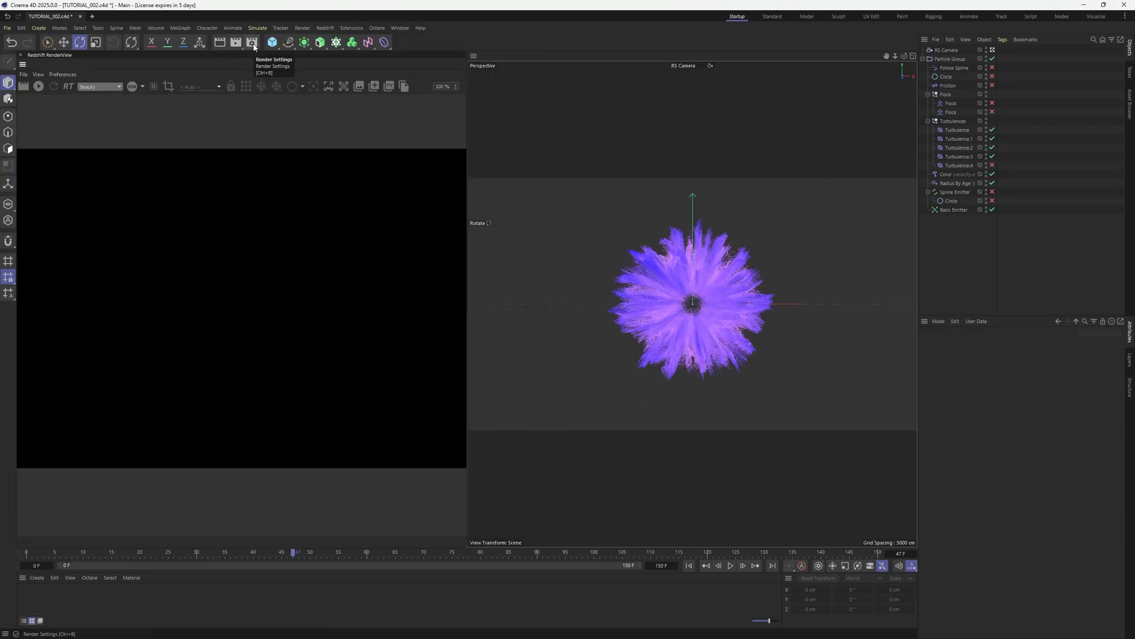
Set the render output resolution to 1920 by 1080 pixels in the render settings
left_click(252, 42)
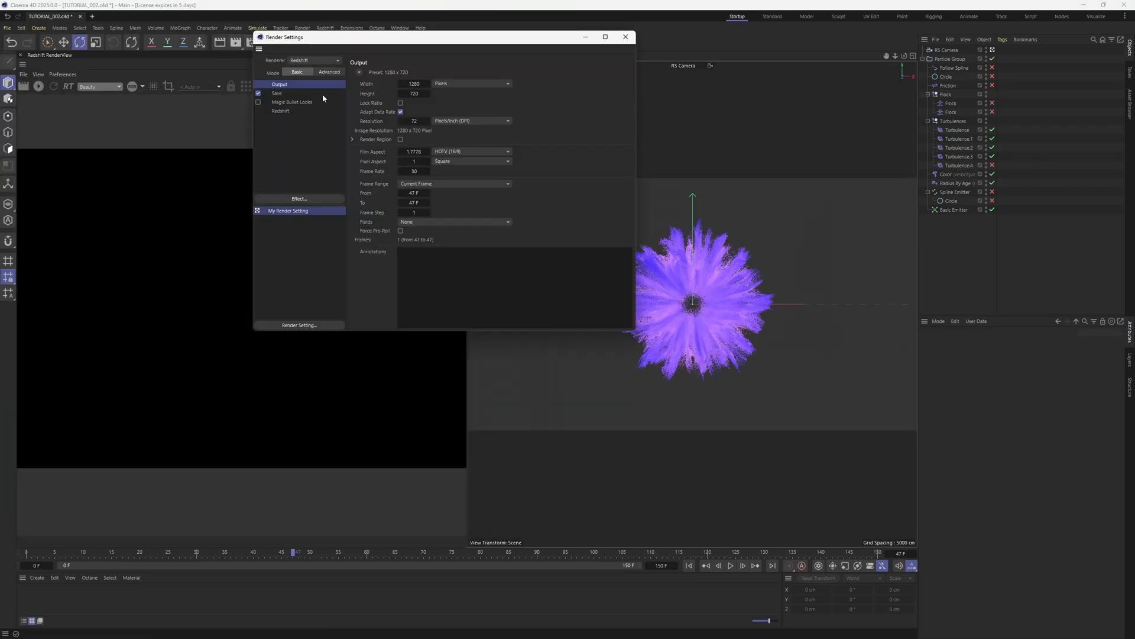
left_click_drag(331, 37, 579, 129)
left_click(657, 177)
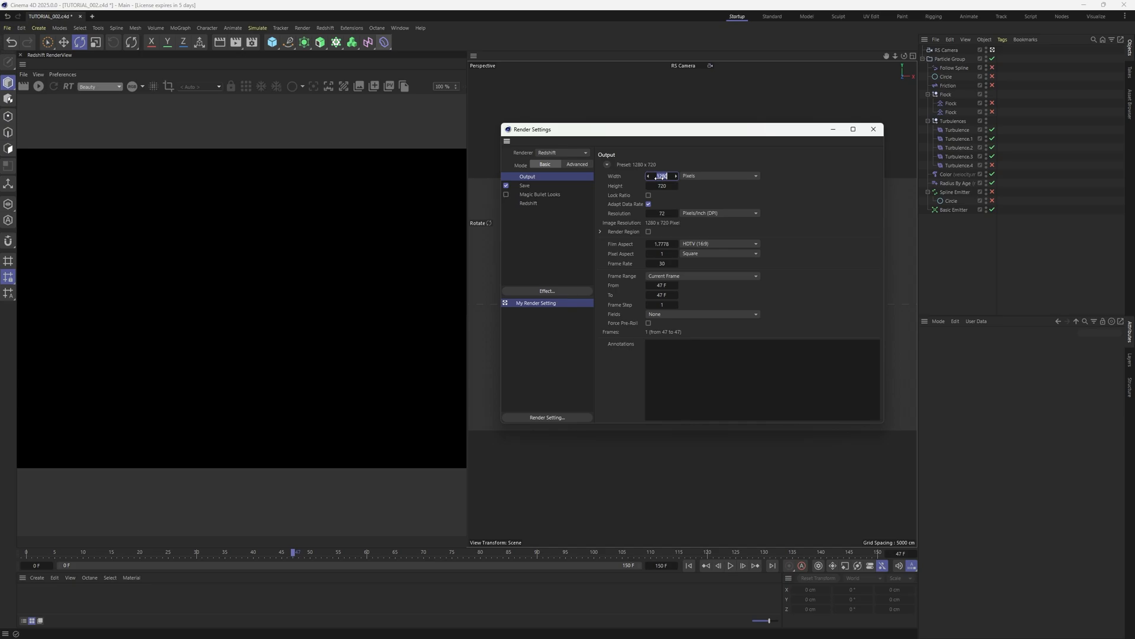
type("1920")
key("Tab")
type("1080")
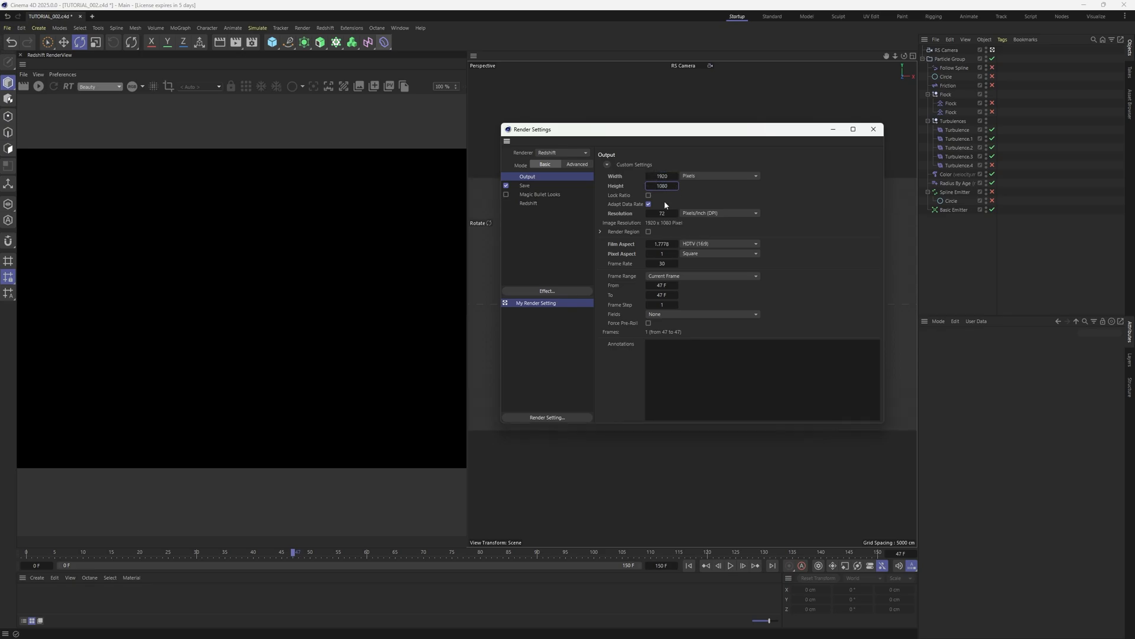
Show the advanced Redshift render settings and set Used GPU Memory to 65%
left_click(578, 165)
left_click(528, 203)
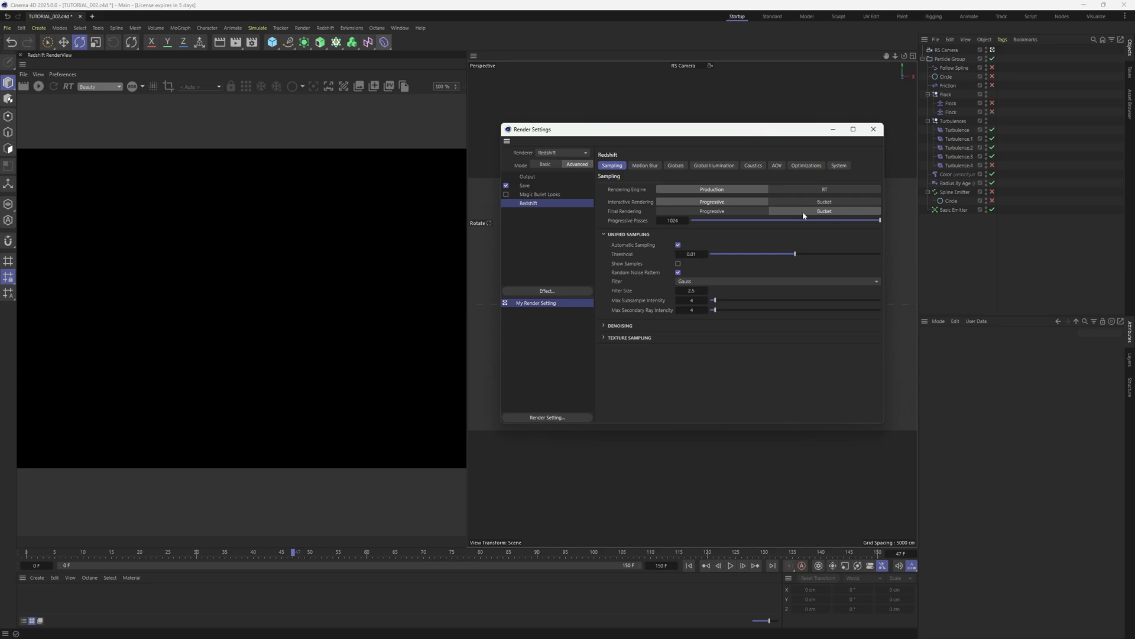
left_click(839, 166)
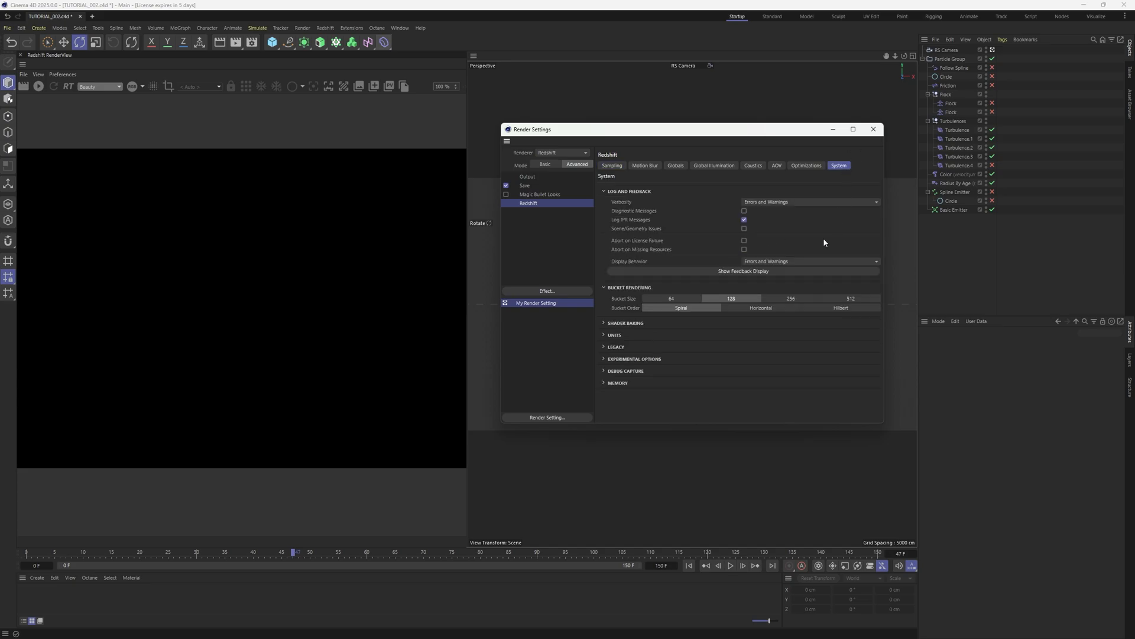
left_click(617, 383)
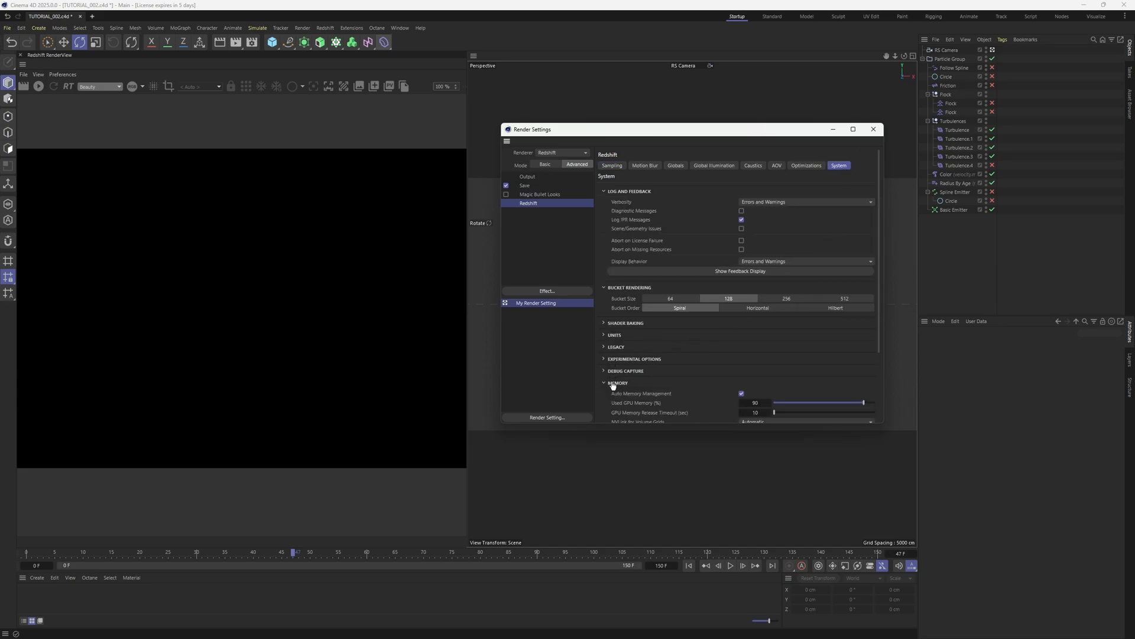
scroll(764, 318, "down", 3)
type("65")
key("Return")
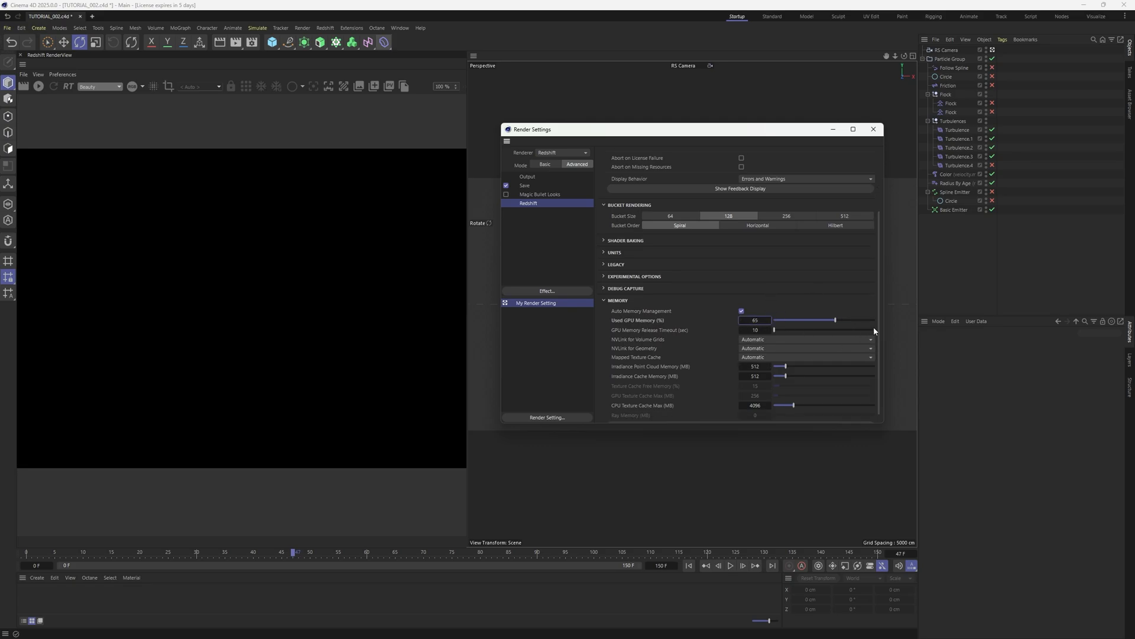
Set the secondary global illumination engine to Brute Force
left_click_drag(879, 321, 888, 207)
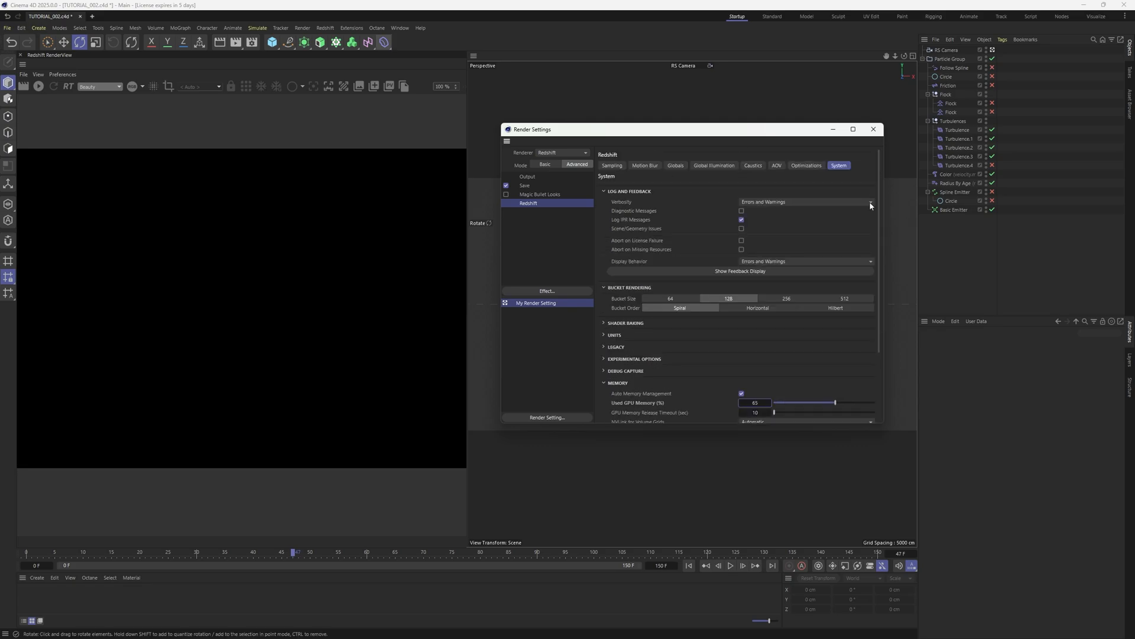
left_click(717, 166)
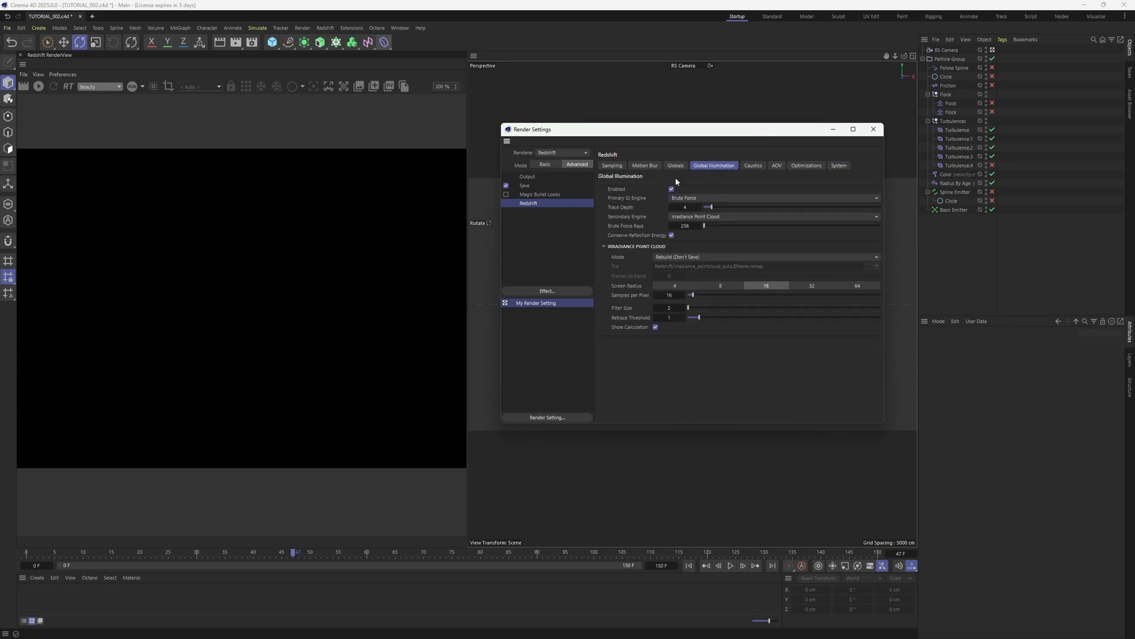
left_click(690, 217)
left_click(699, 238)
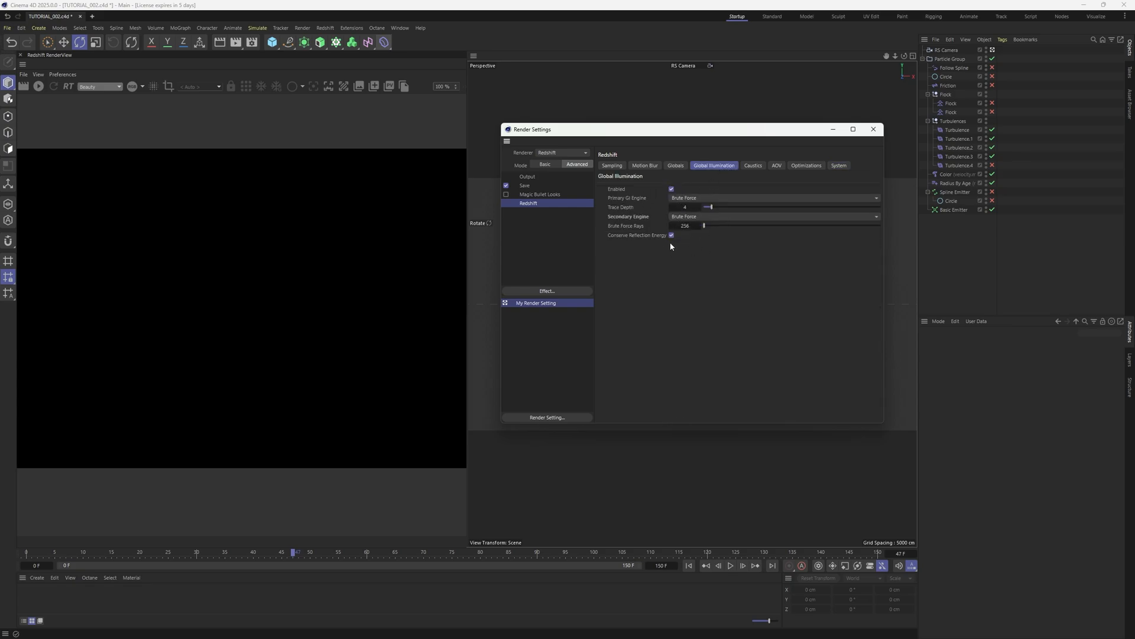
Try a sampling threshold of 0.1 with automatic sampling off, and restore both sampling settings
left_click(674, 166)
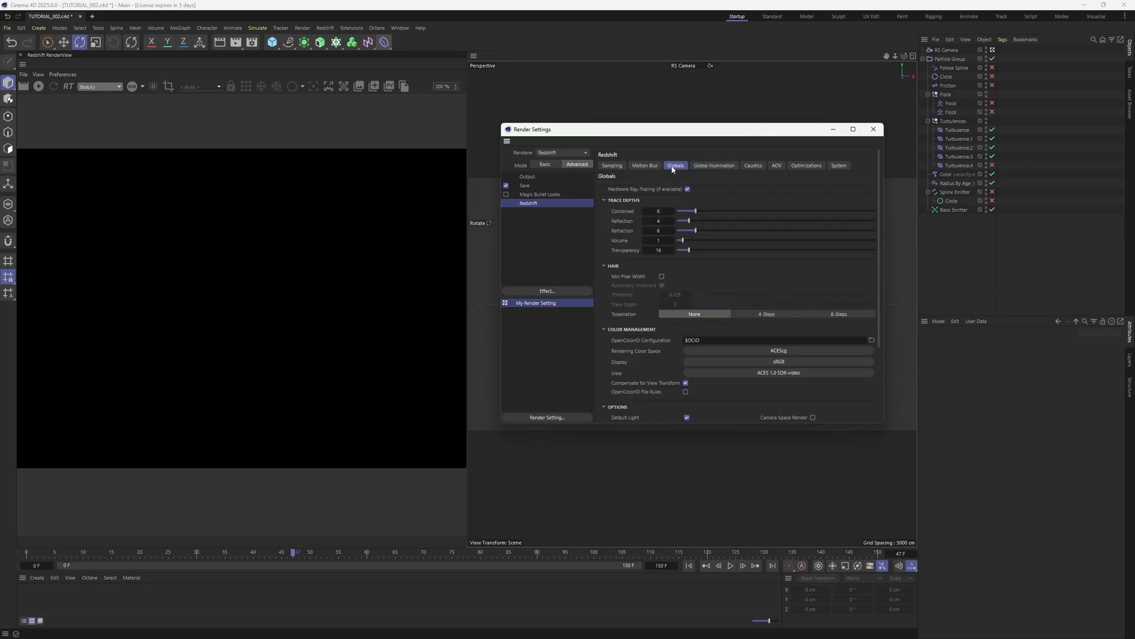
left_click(606, 167)
left_click(677, 245)
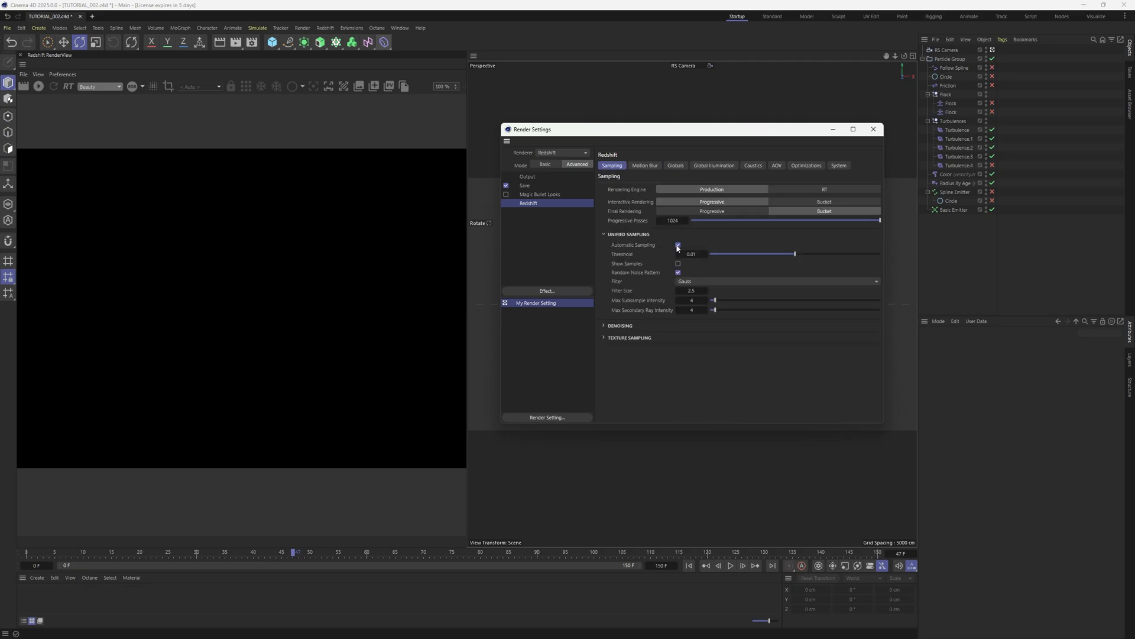
left_click(698, 254)
type("0.1")
key("Return")
left_click(678, 245)
left_click_drag(691, 254, 686, 254)
Look over the Redshift system settings and return to the sampling settings
left_click(840, 166)
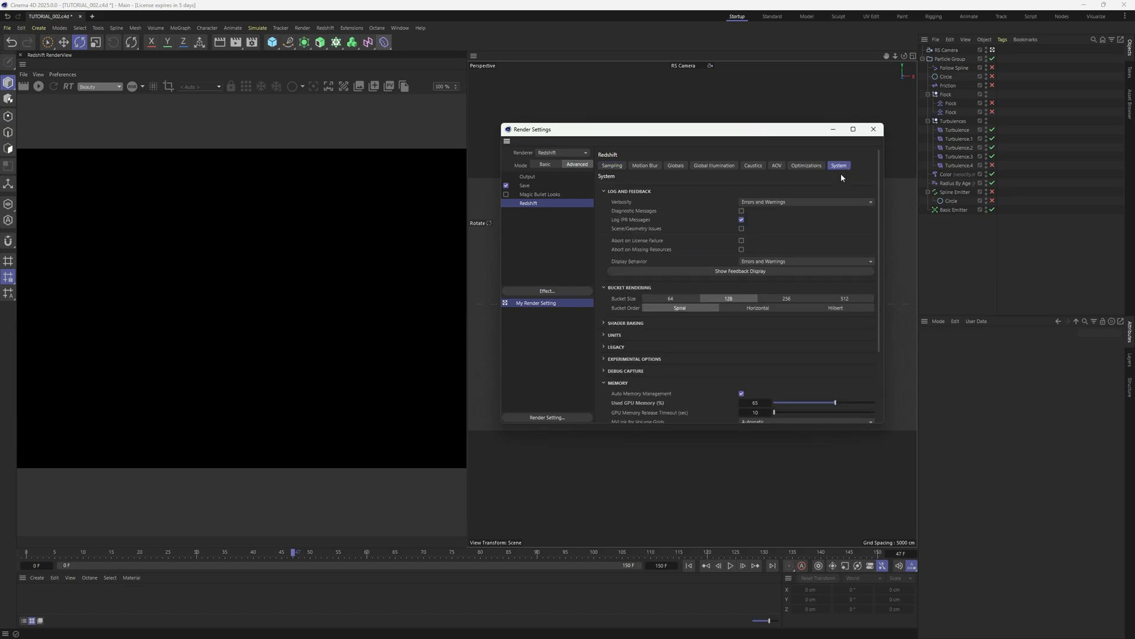
left_click_drag(879, 221, 879, 284)
scroll(879, 284, "up", 5)
left_click(612, 165)
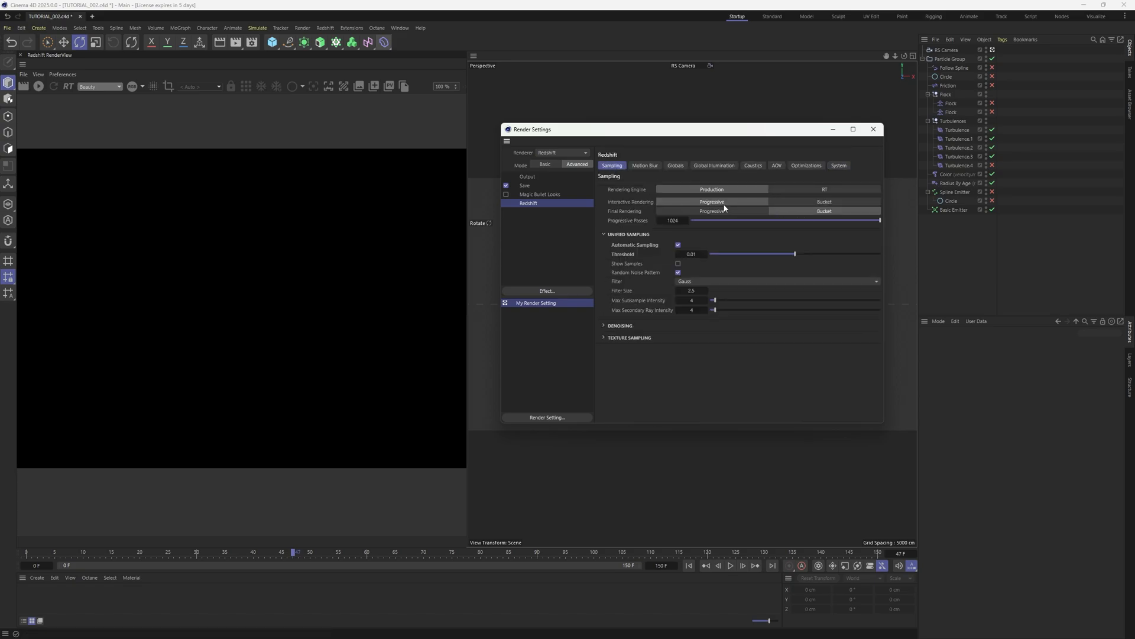
Check the compute devices and hybrid rendering option in the Redshift preferences, and close the preferences and render settings
left_click(22, 29)
left_click(47, 186)
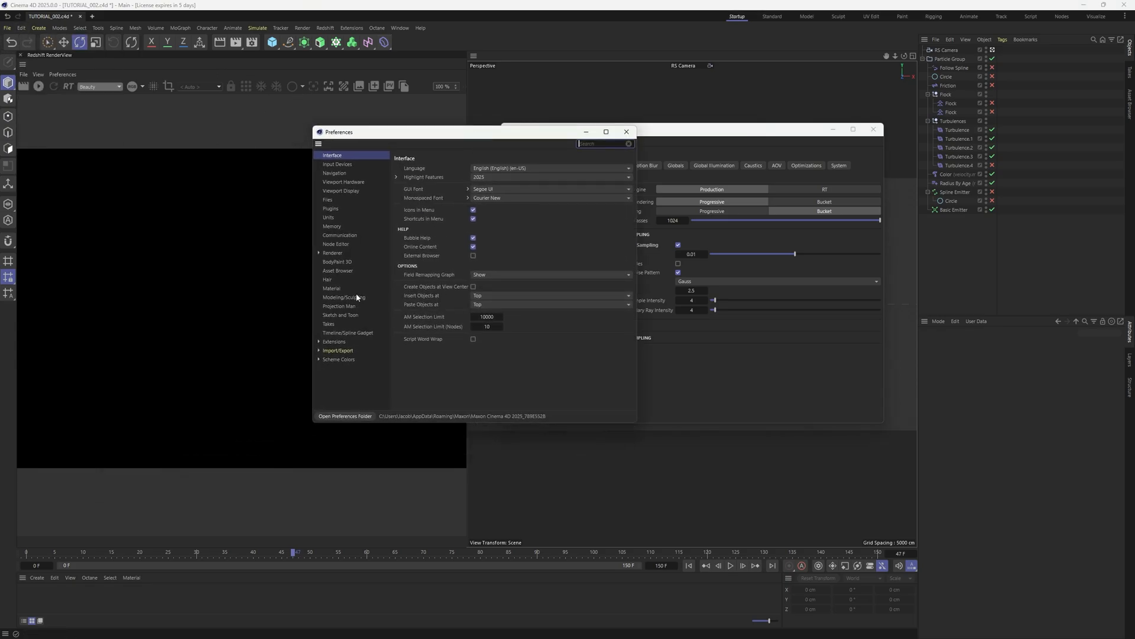
left_click(319, 254)
left_click(340, 262)
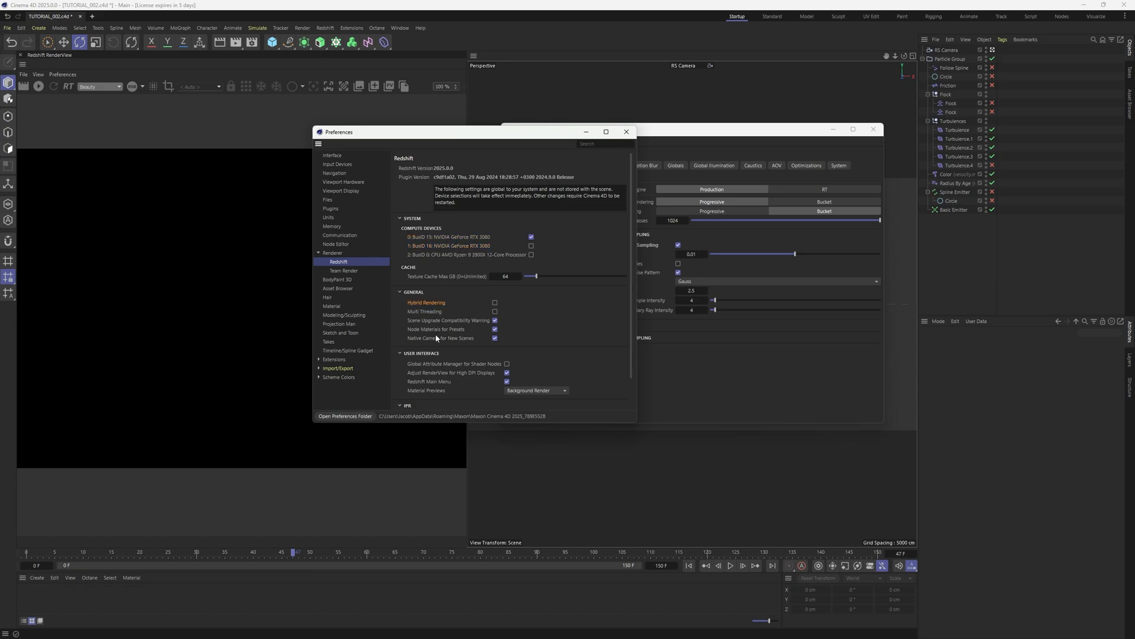
left_click(626, 131)
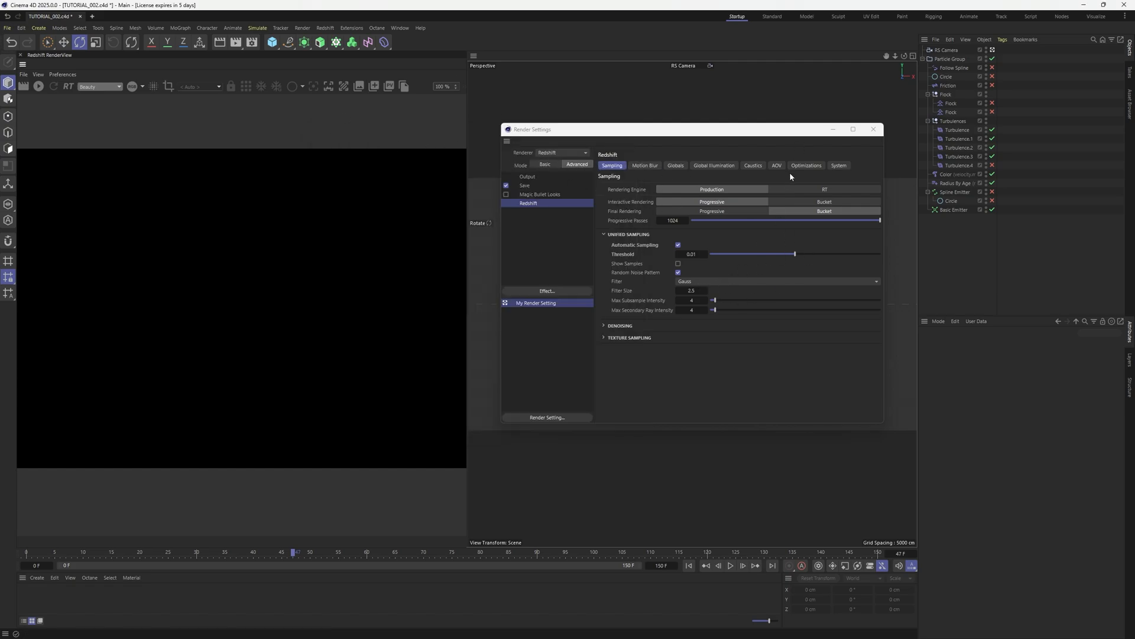
left_click(840, 166)
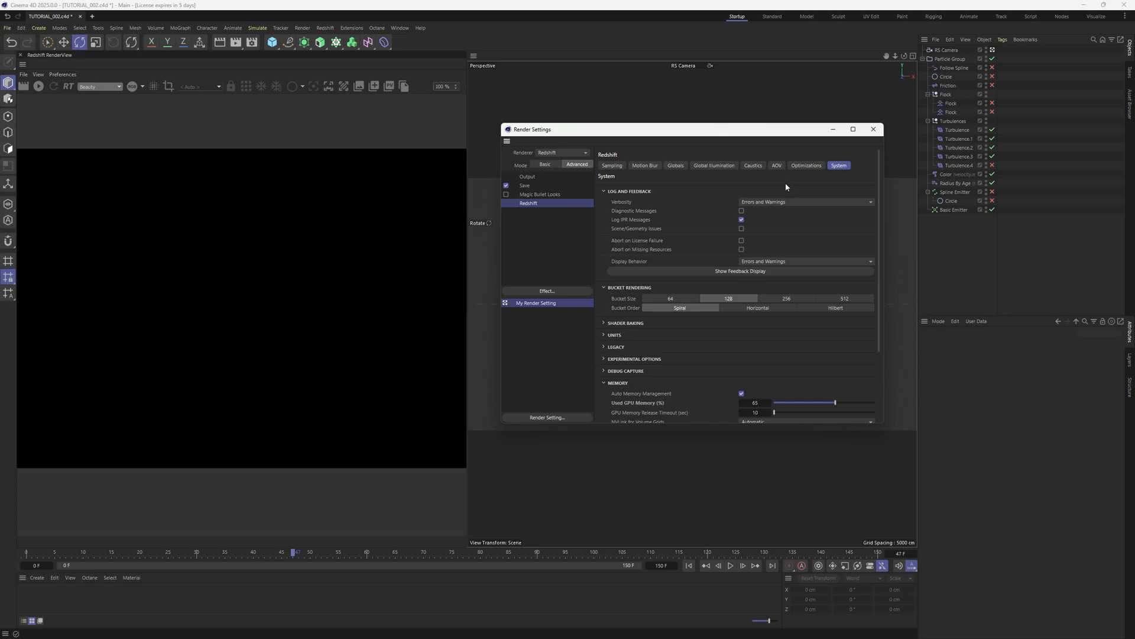
left_click(614, 166)
left_click(874, 130)
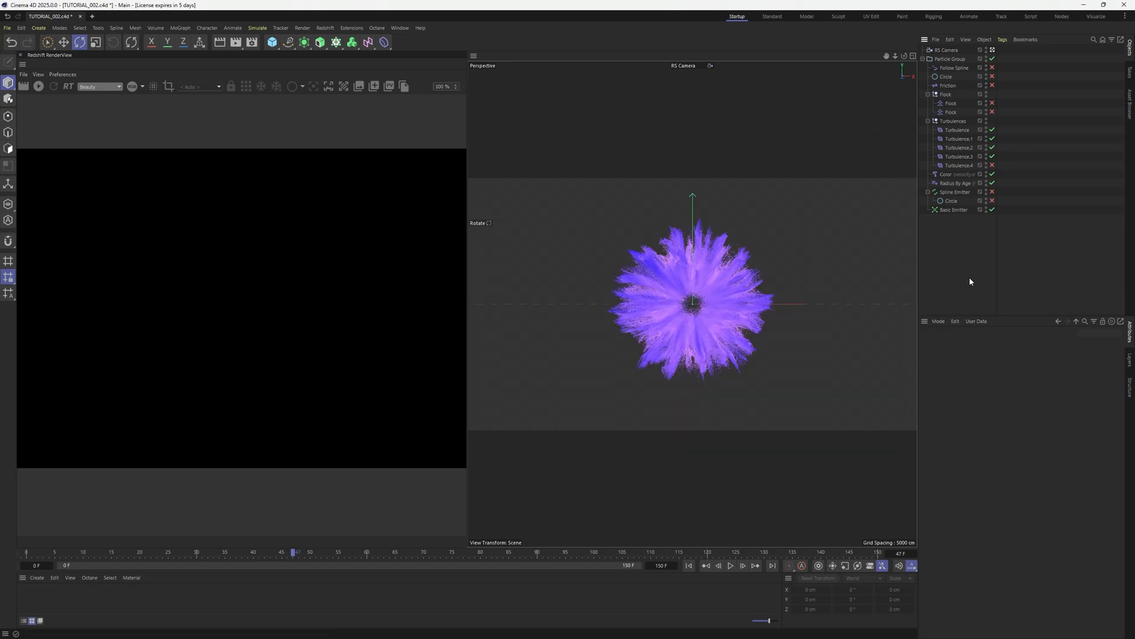
Add an RS Object tag to the Particle Group and show its particle settings
right_click(949, 60)
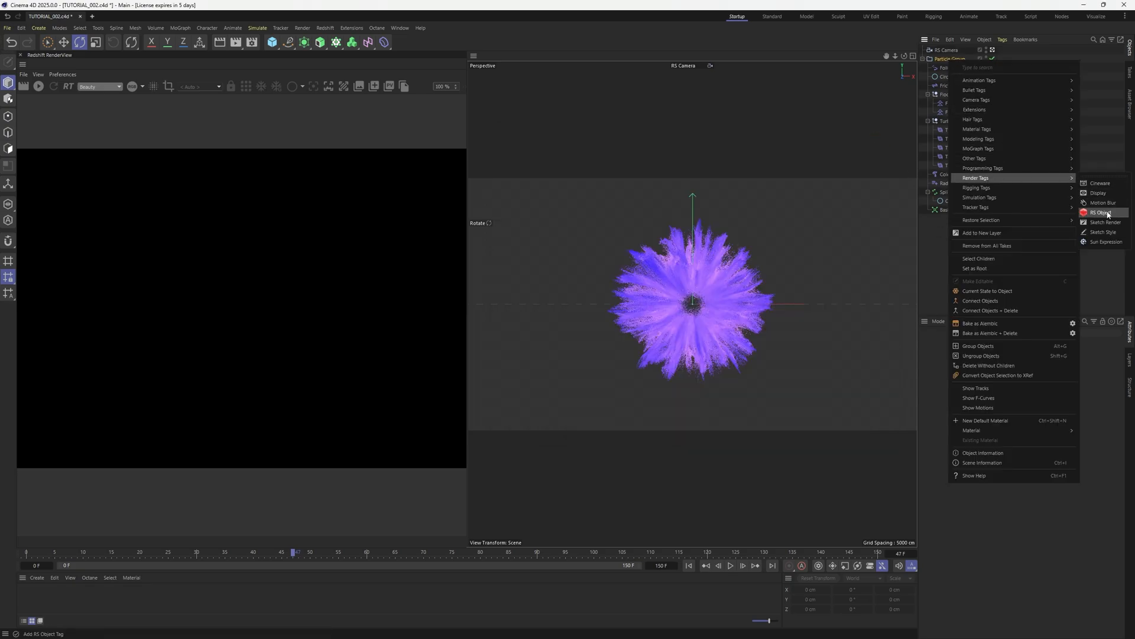
left_click(1101, 212)
left_click(982, 271)
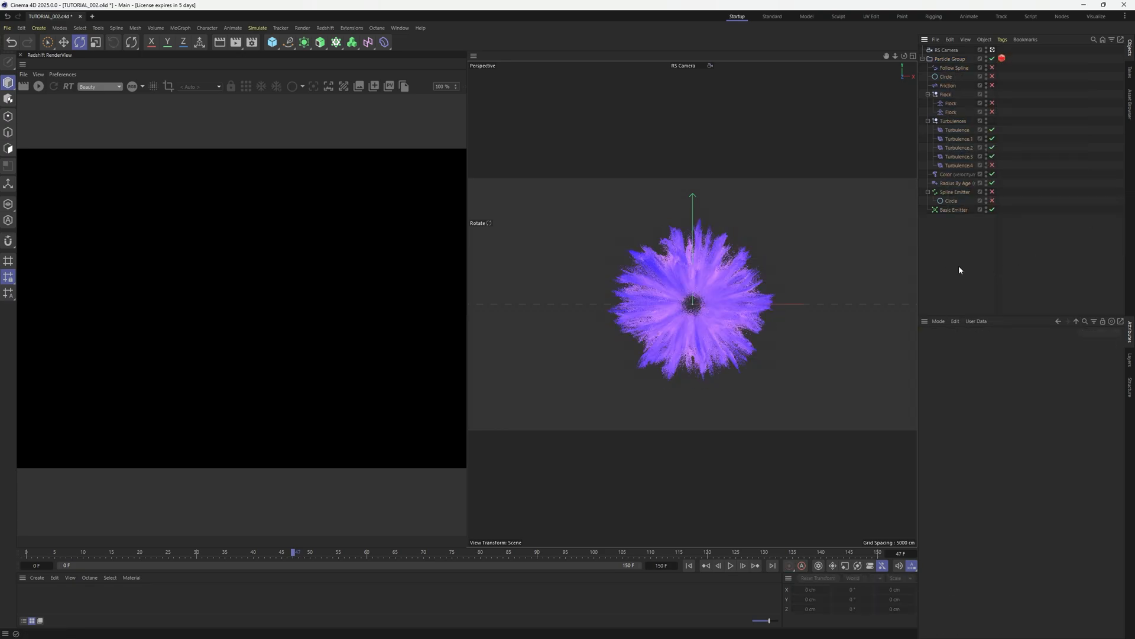
left_click(1003, 60)
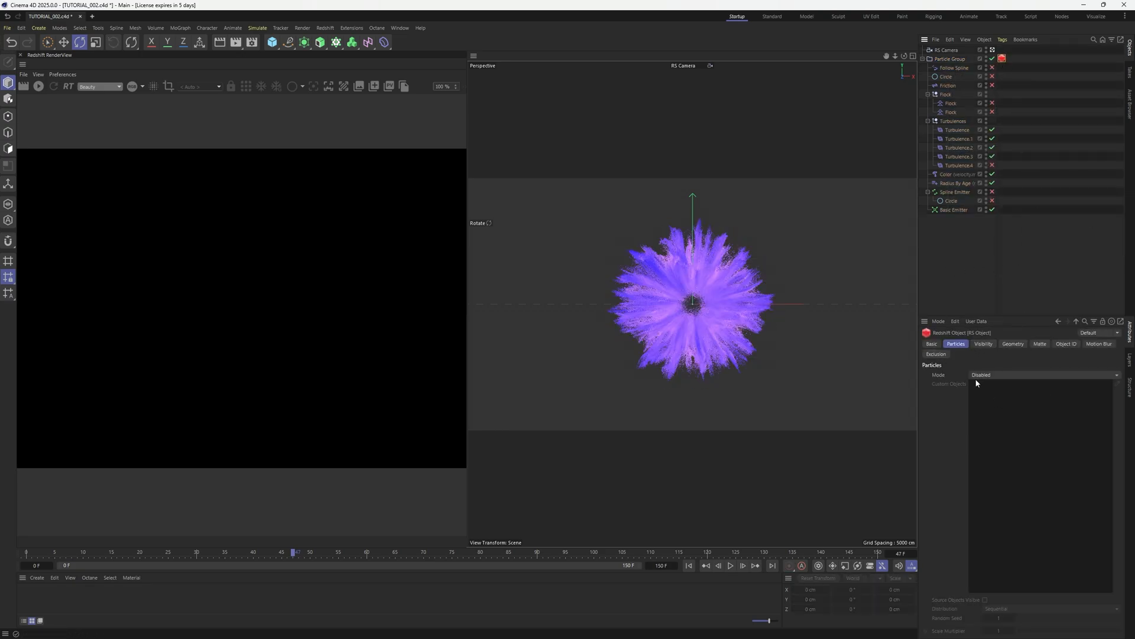
Set the RS Object tag's particle mode to Sphere Instances
left_click(995, 377)
left_click(996, 376)
left_click(992, 376)
left_click(992, 376)
left_click(993, 376)
left_click(993, 376)
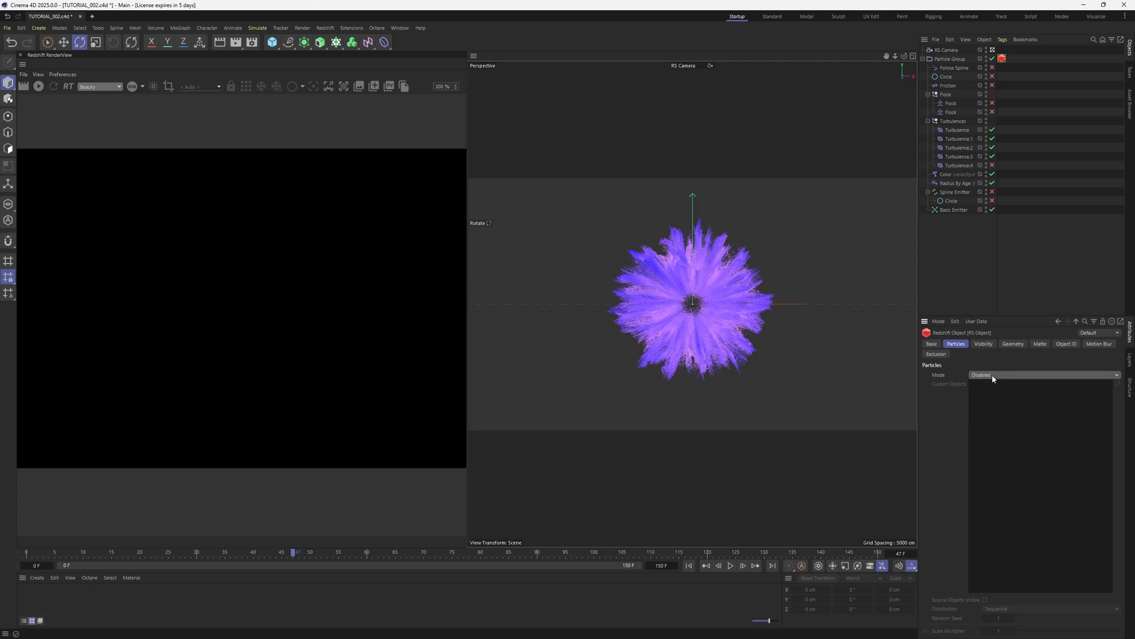
left_click(1040, 267)
left_click(1003, 58)
left_click(983, 376)
left_click(993, 385)
Start the interactive render in the RenderView and fit the particle burst in the preview
left_click(38, 85)
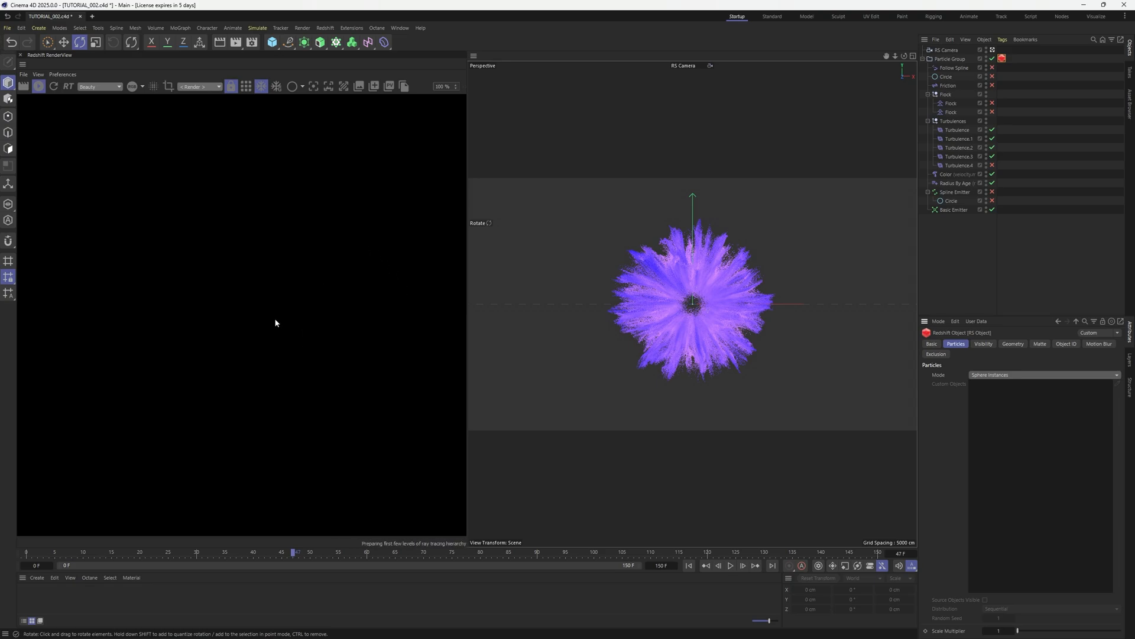
scroll(276, 322, "down", 4)
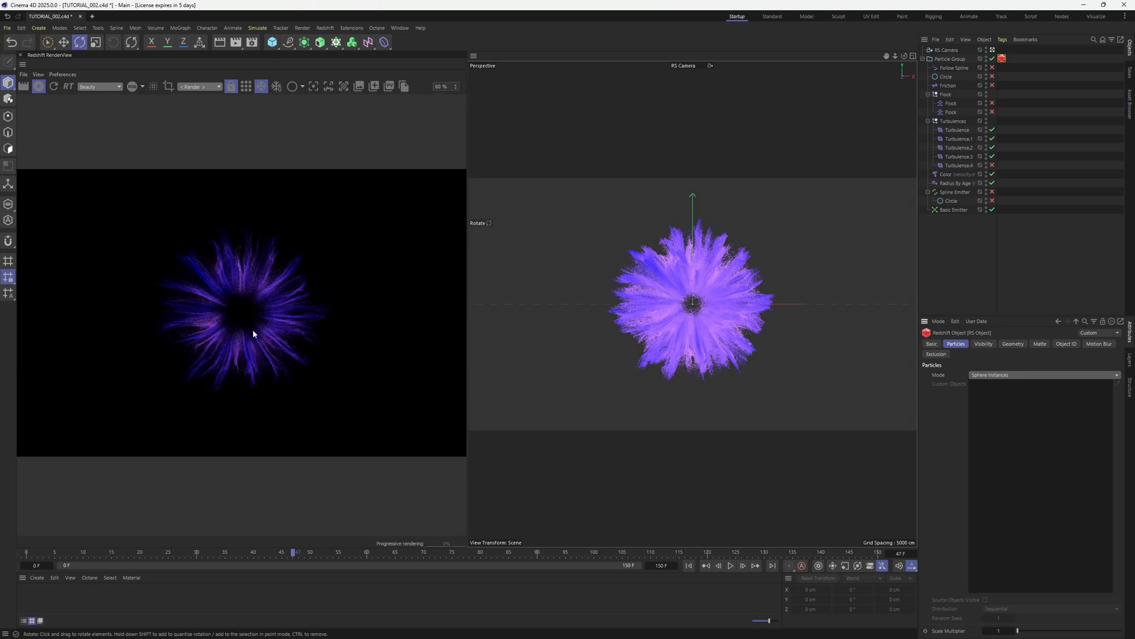
scroll(256, 334, "up", 2)
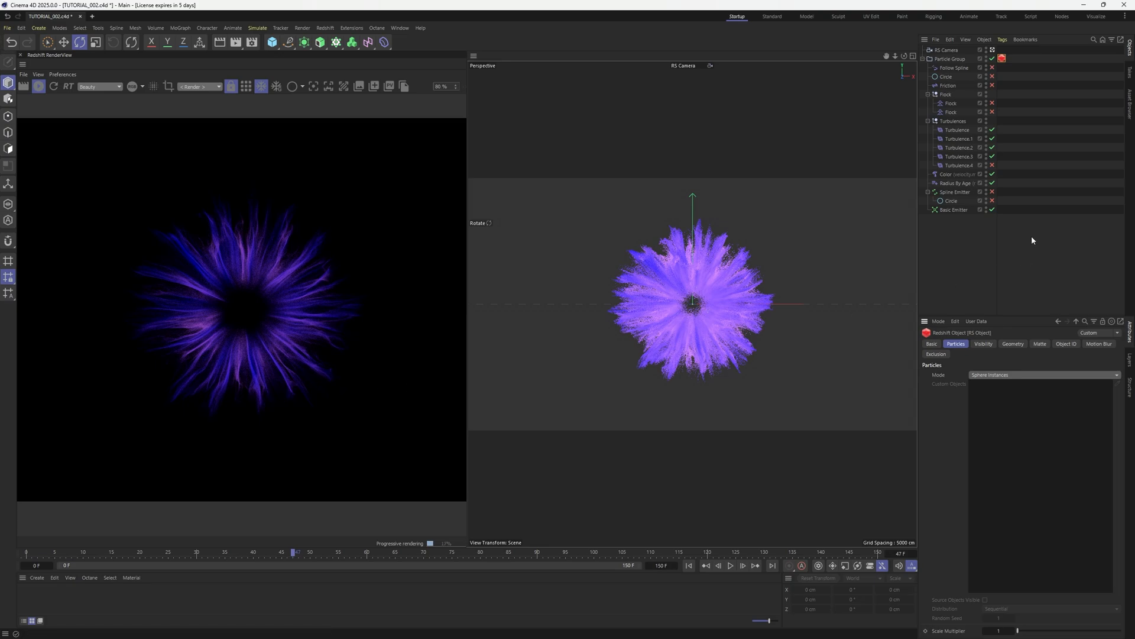
Add a cube at the centre of the particle burst and stop the interactive render
left_click(274, 43)
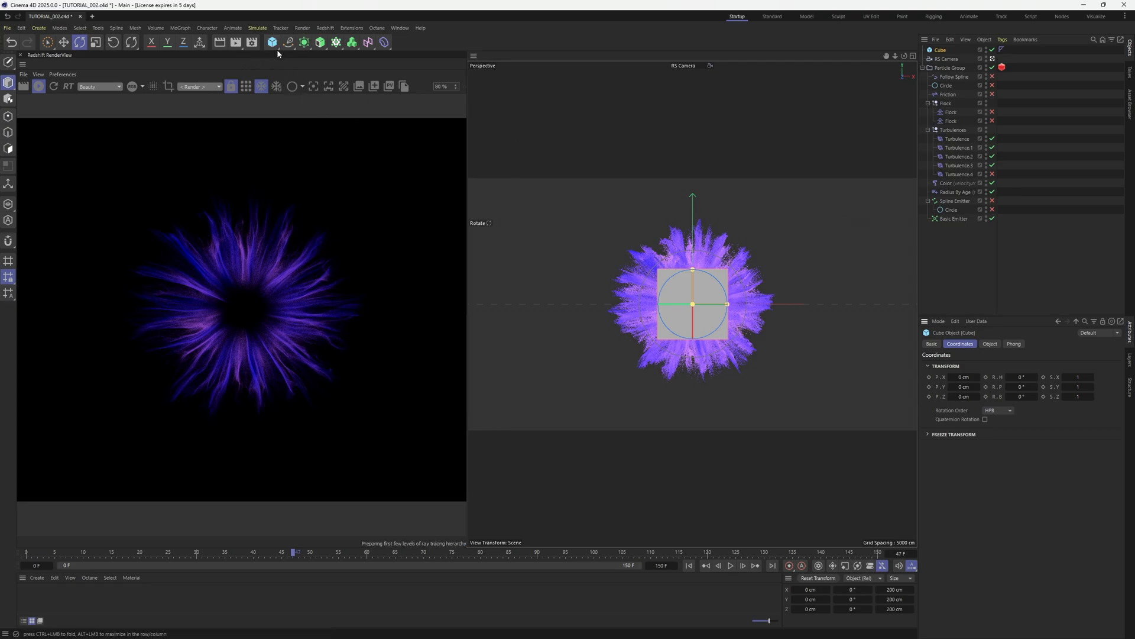
left_click(275, 45)
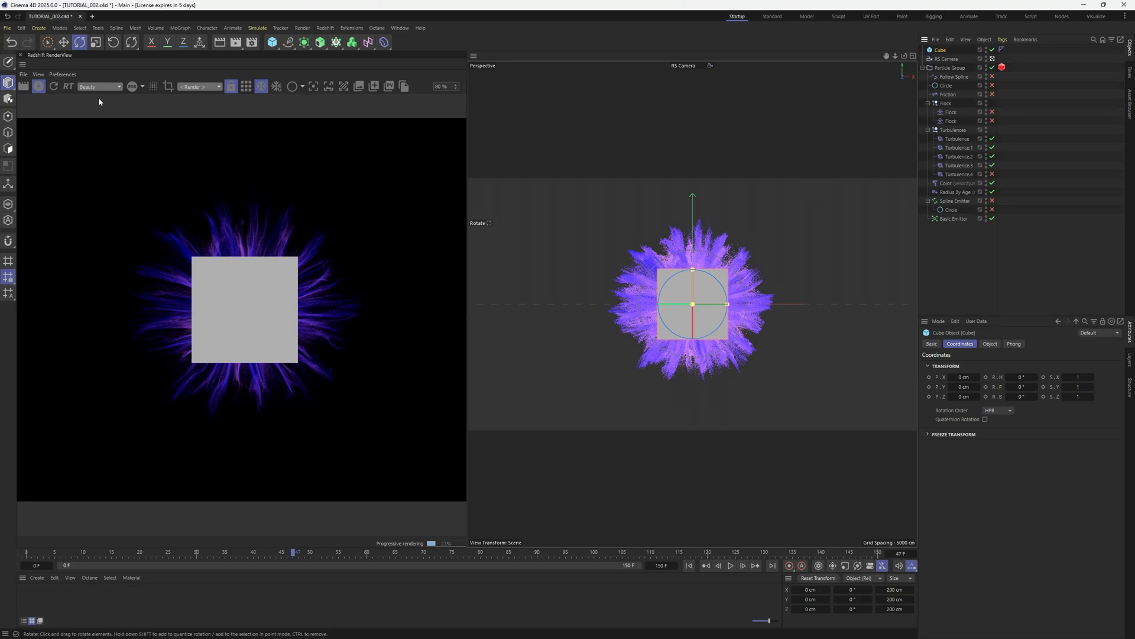
left_click(39, 87)
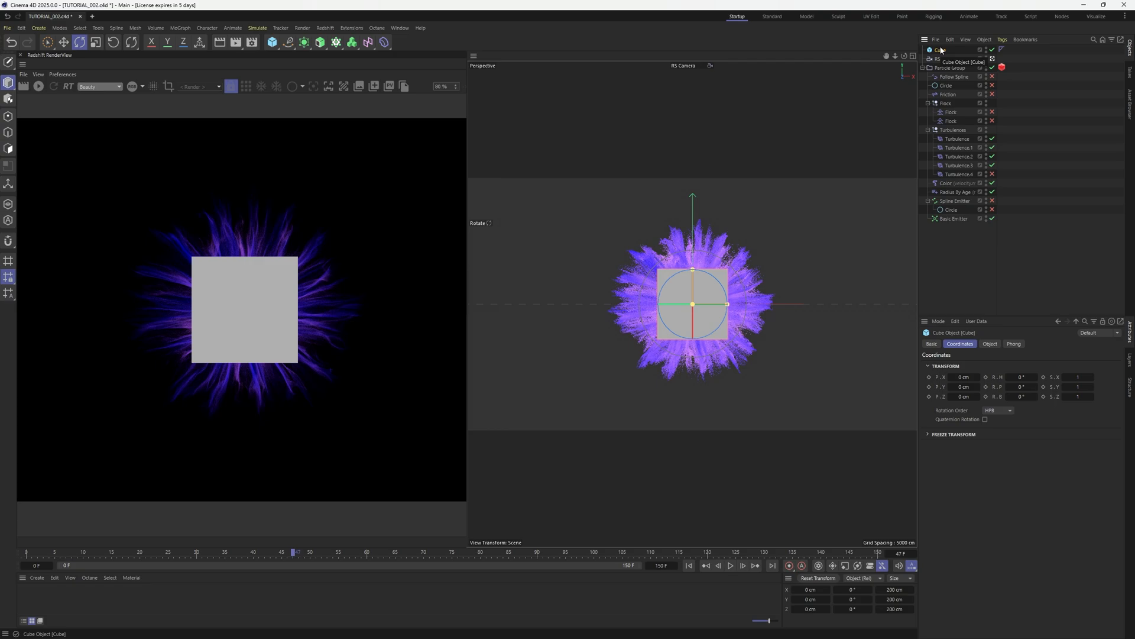
Move the cube along X to about 443 cm, clear of the particle burst
left_click(990, 344)
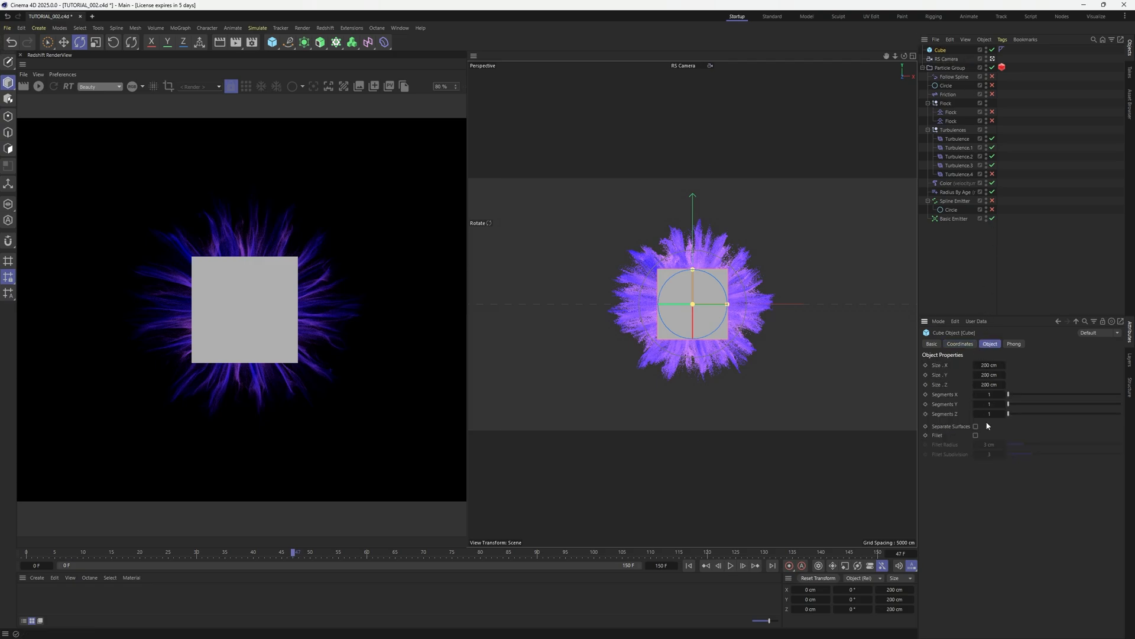
key("e")
left_click_drag(705, 302, 860, 304)
key("F2")
key("F1")
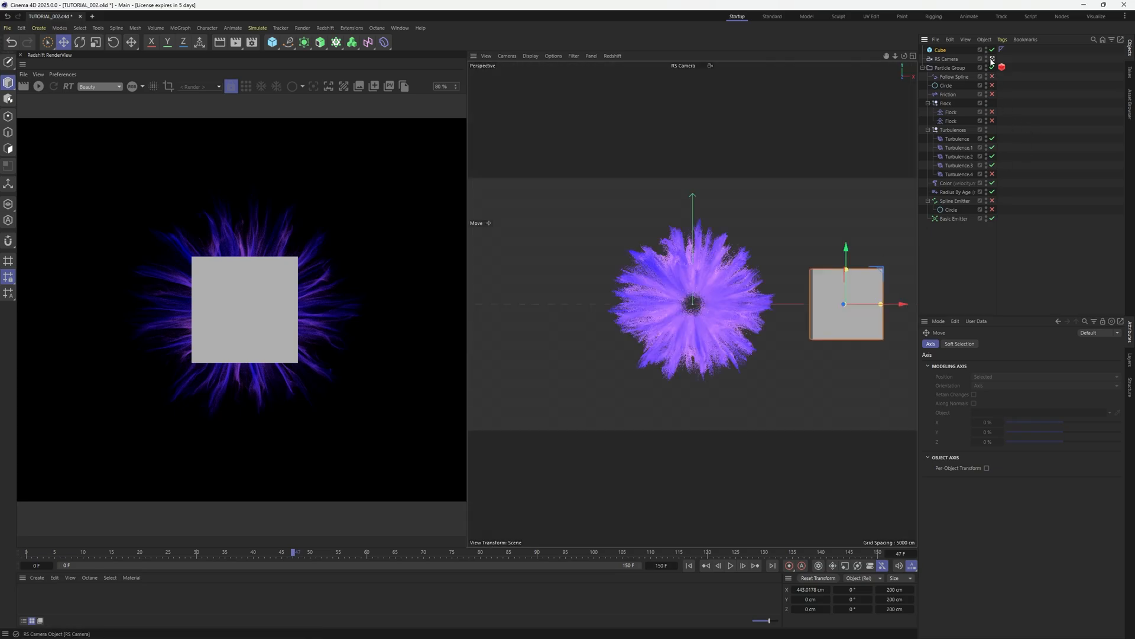
Leave the RS Camera view and set the cube's X, Y and Z sizes to 4 cm
scroll(826, 302, "up", 4)
middle_click_drag(770, 315, 579, 330, "alt")
left_click(940, 50)
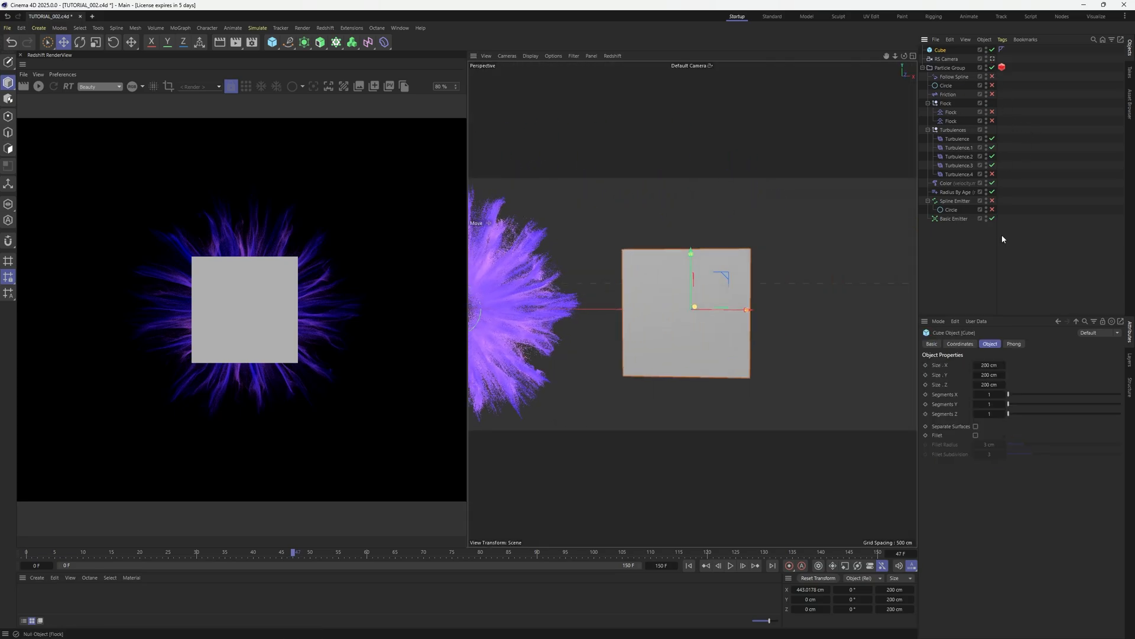
left_click(989, 372)
type("4")
key("Tab")
type("4")
key("Tab")
type("4")
key("Return")
scroll(692, 312, "up", 10)
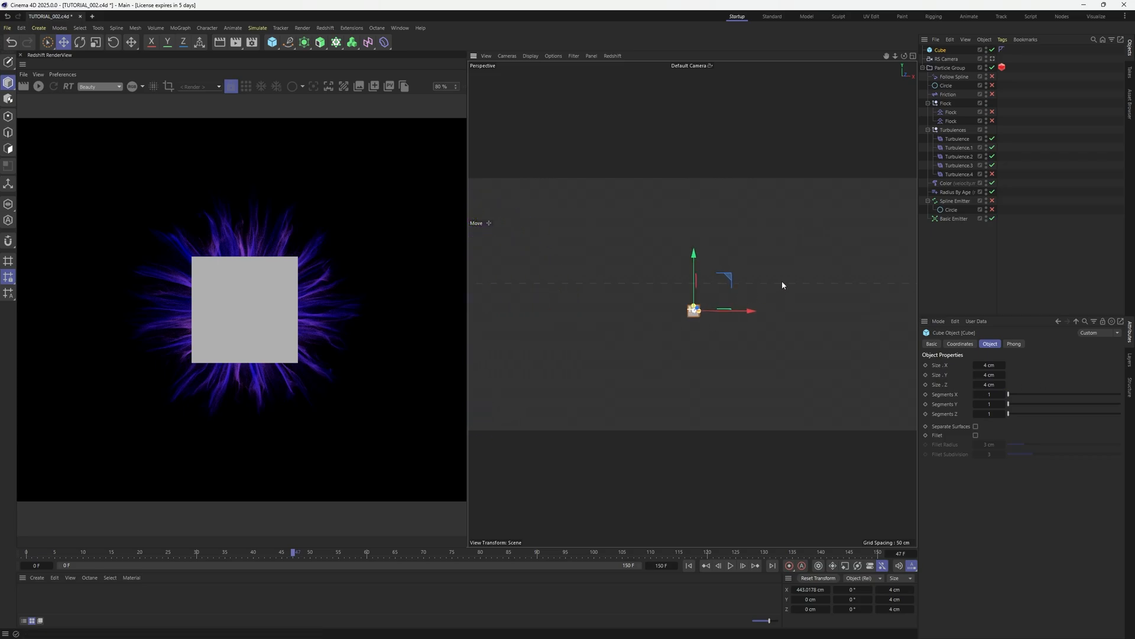
scroll(796, 291, "down", 3)
scroll(720, 286, "down", 4)
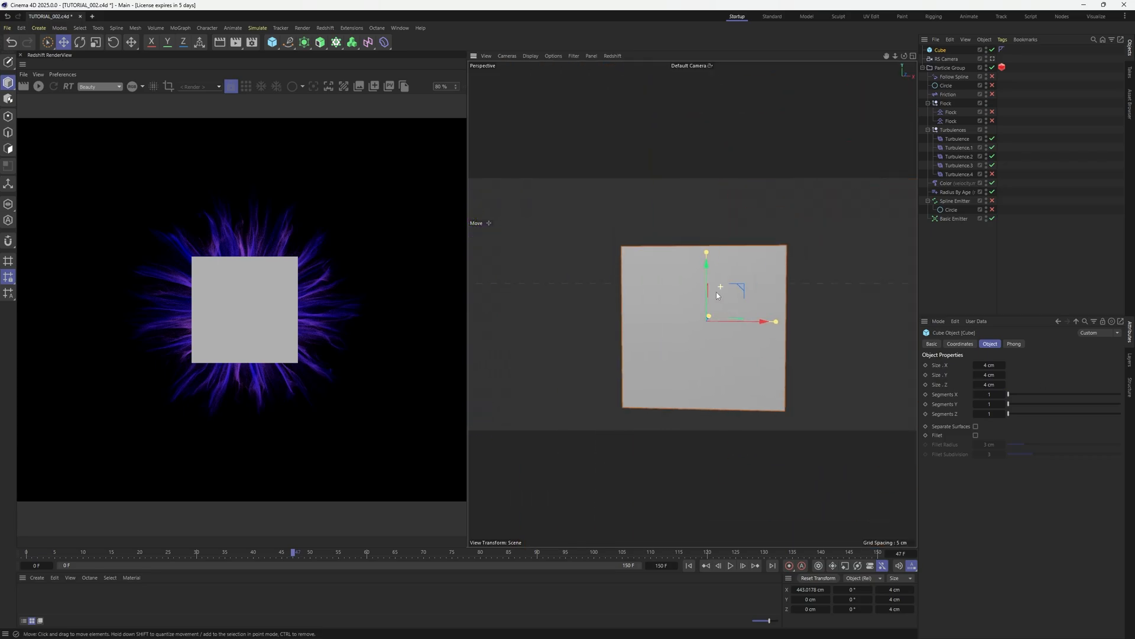
Add a sphere with a 3 cm radius and move it along X to about 318 cm, beside the cube
left_click(272, 42)
left_click(445, 74)
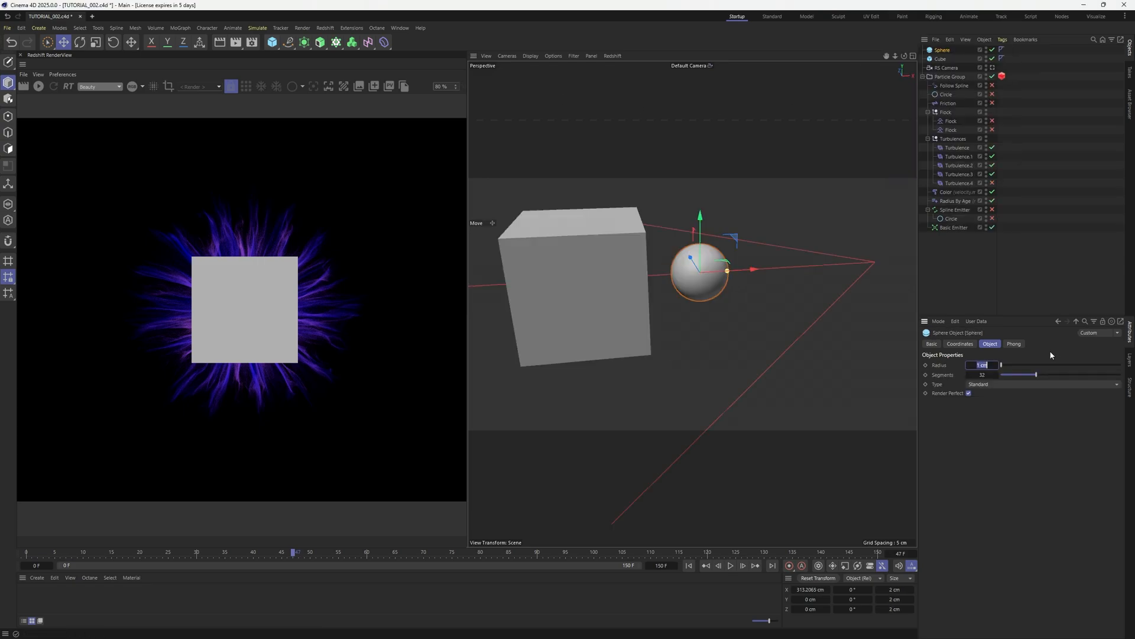
type("3")
key("Return")
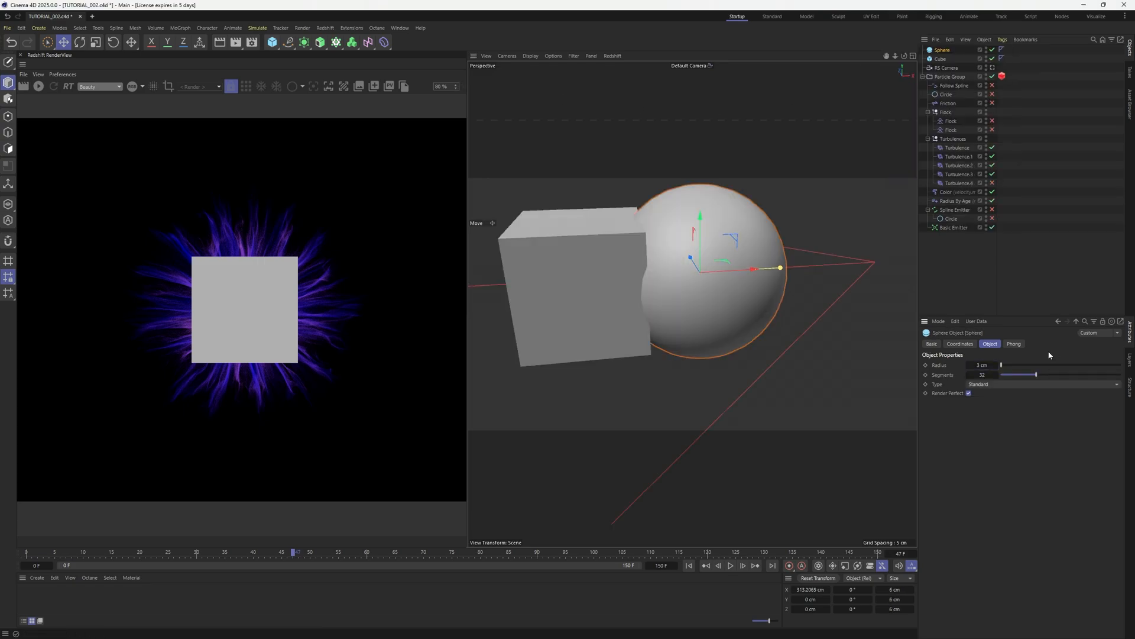
left_click_drag(769, 261, 881, 261)
scroll(627, 290, "down", 3)
middle_click_drag(618, 297, 651, 303, "alt")
scroll(744, 284, "up", 1)
scroll(637, 263, "up", 3)
Enable the cube's fillet with a fillet radius of 1 cm and a fillet subdivision of 3
left_click(942, 59)
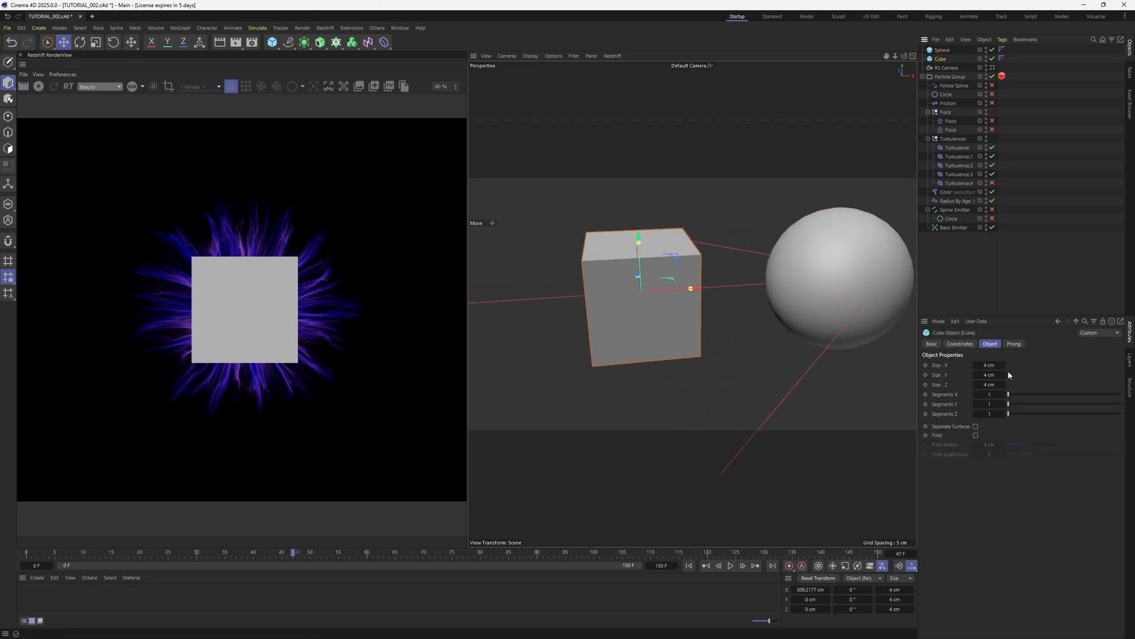
left_click(975, 435)
left_click(990, 445)
type("1")
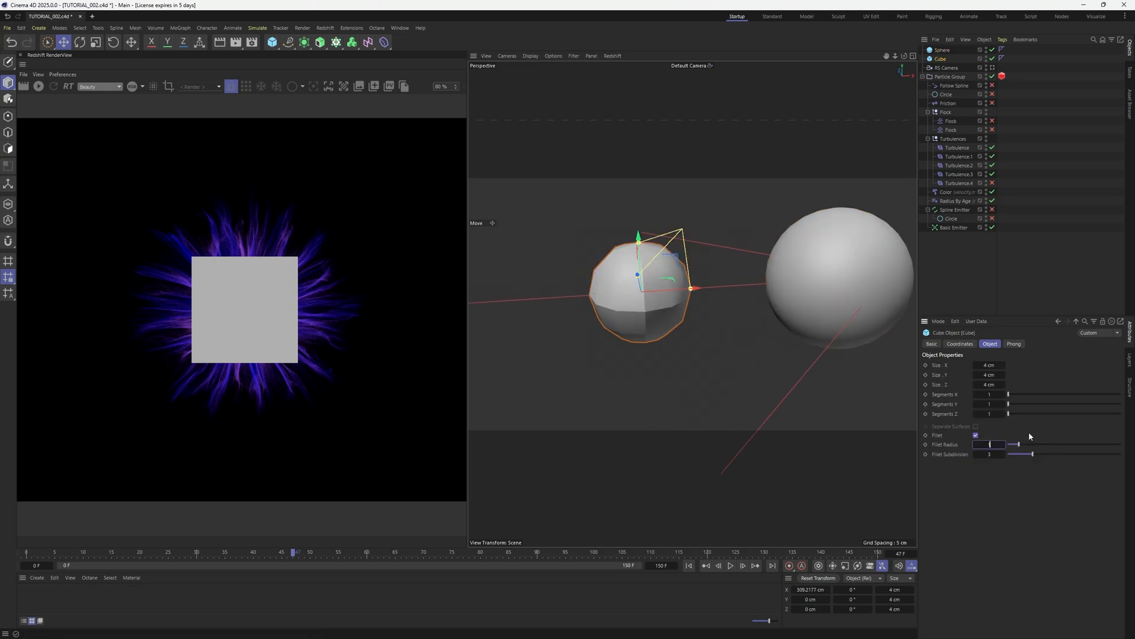
key("Return")
left_click(987, 454)
type("1")
key("Return")
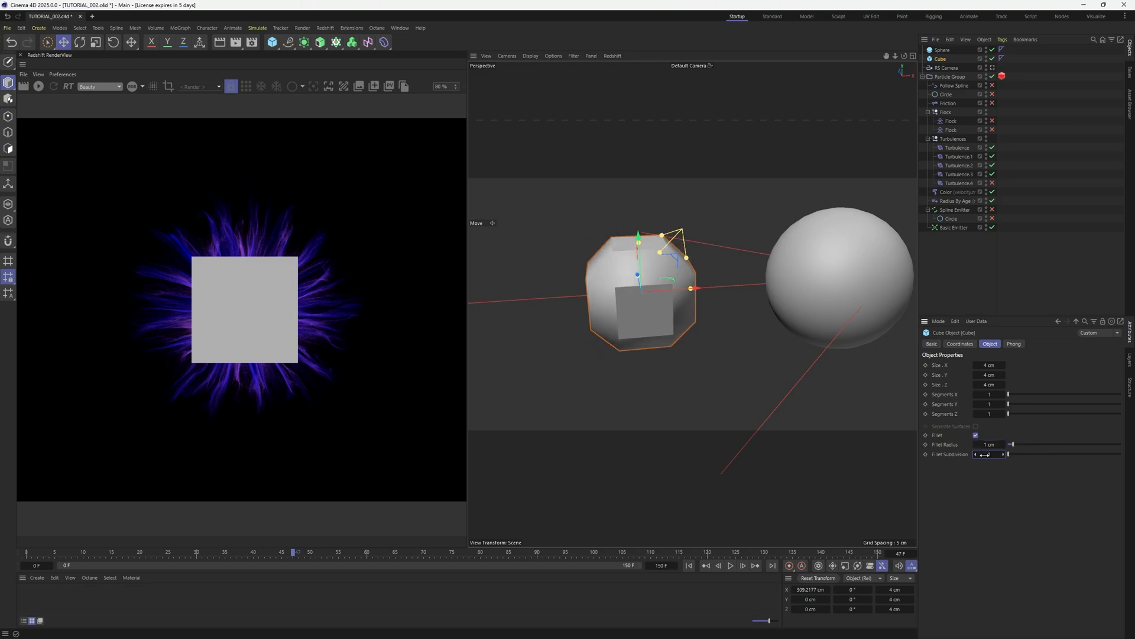
type("3")
key("Return")
Set the cube's fillet radius to 0.1 cm and inspect the rounded edges from several angles
left_click(991, 446)
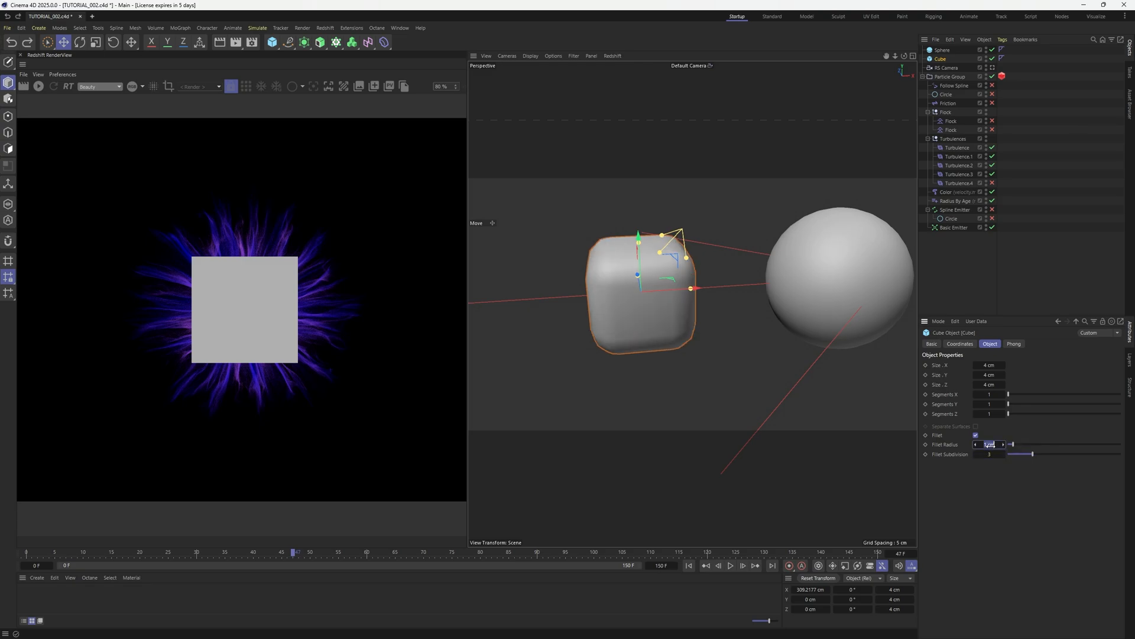
type("0.1")
key("Return")
scroll(690, 266, "up", 5)
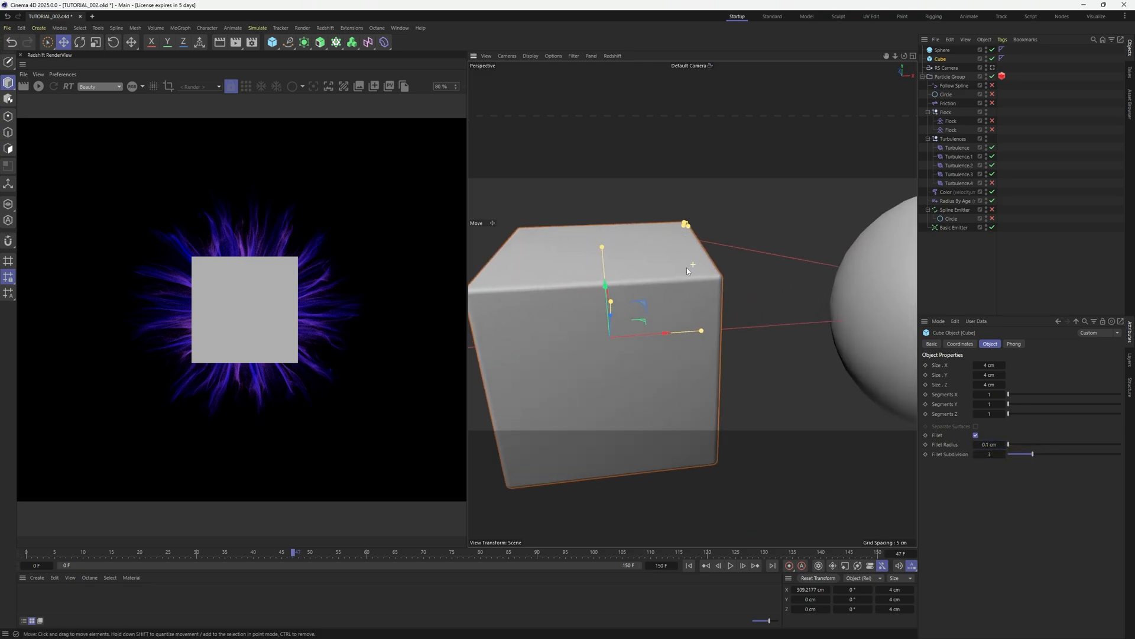
left_click_drag(698, 286, 688, 295, "alt")
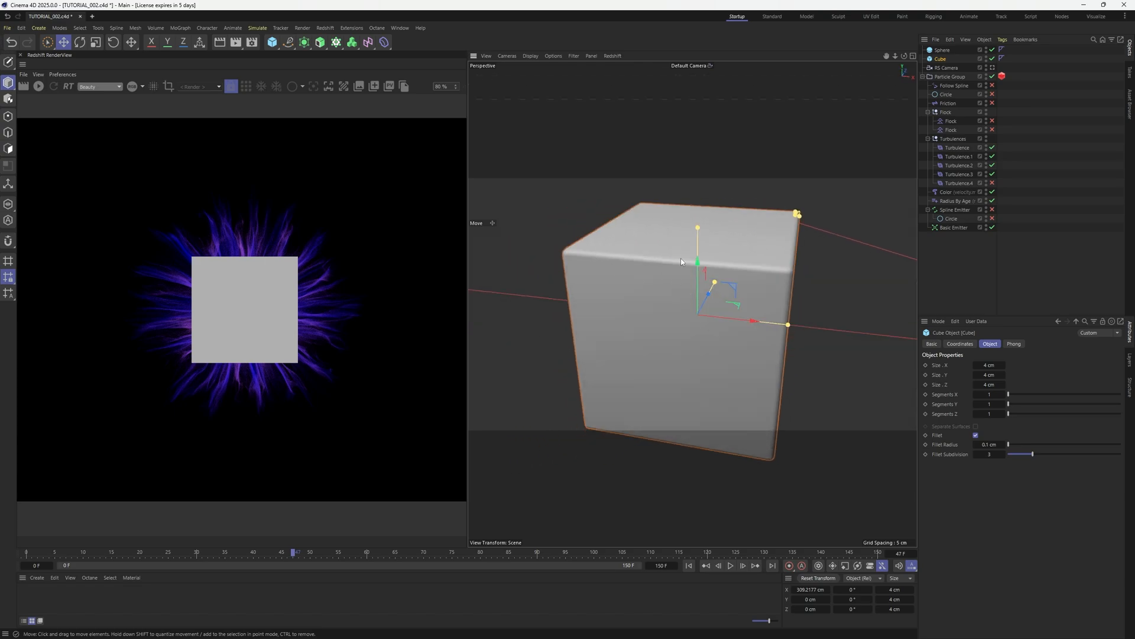
left_click_drag(776, 259, 796, 279, "alt")
scroll(800, 283, "down", 6)
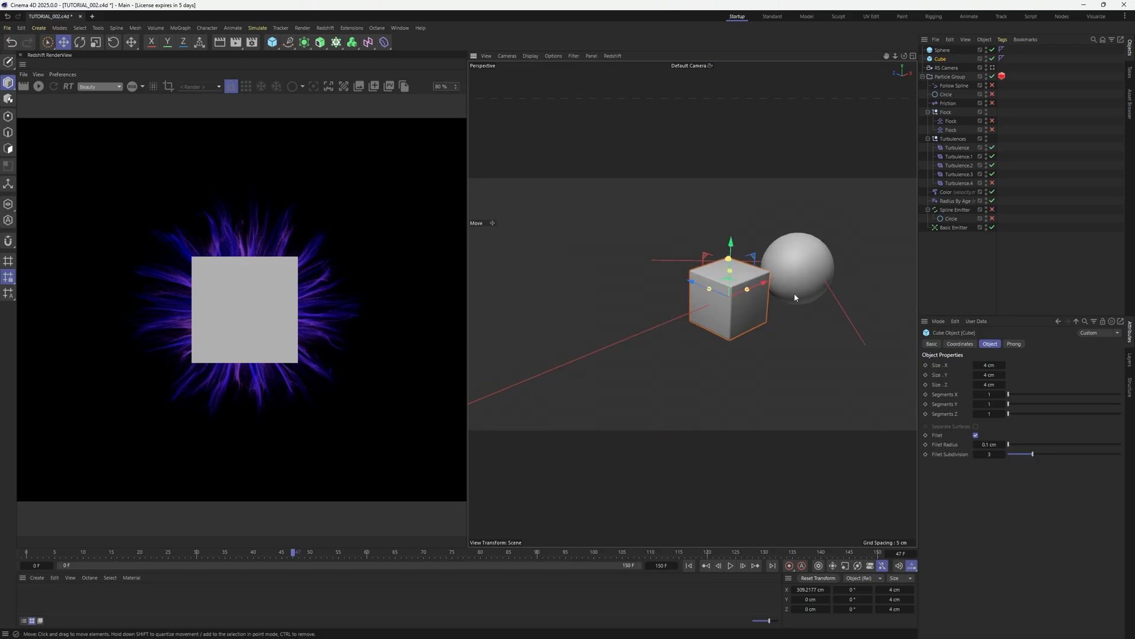
Delete the sphere beside the cube and select the cube
middle_click_drag(807, 293, 697, 294, "alt")
scroll(697, 294, "up", 4)
left_click_drag(697, 294, 703, 300, "alt")
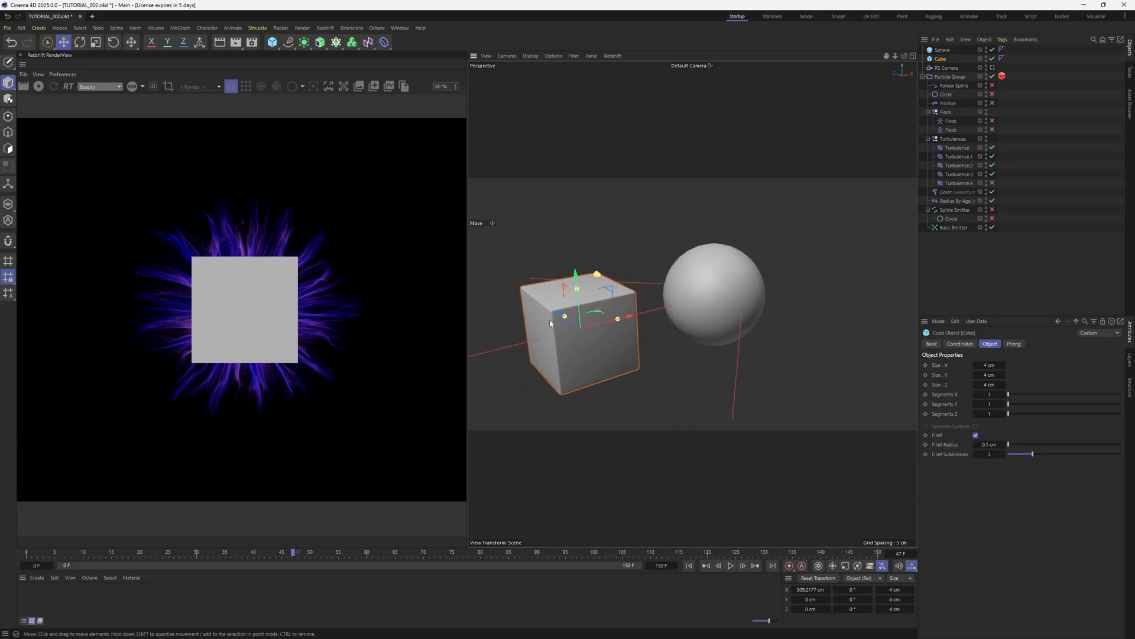
left_click(732, 292)
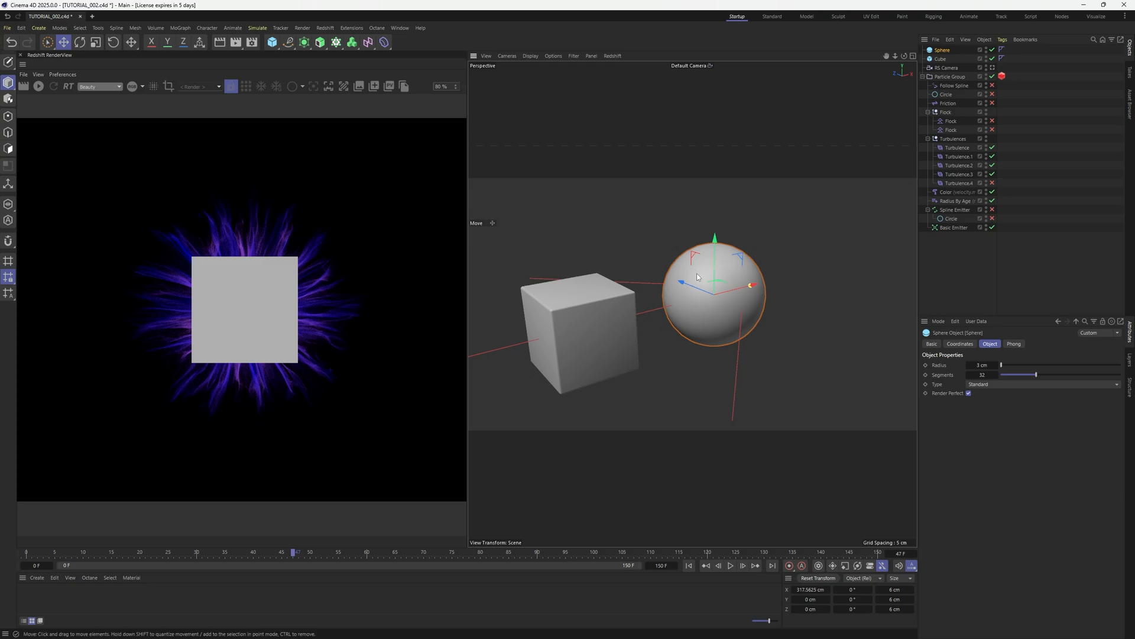
key("Delete")
left_click(940, 50)
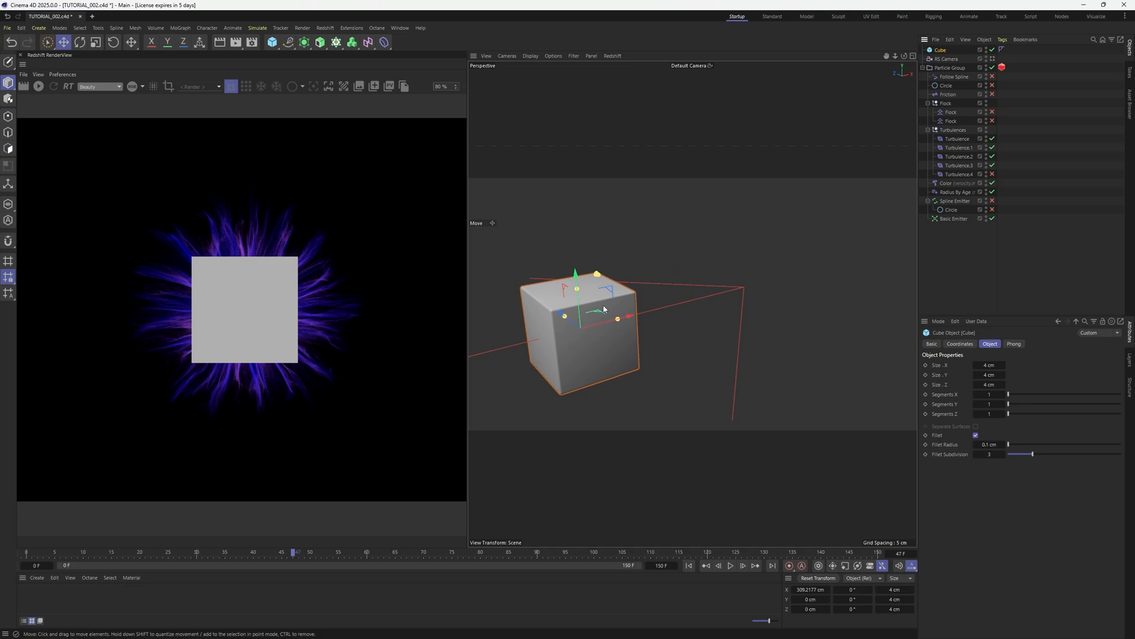
scroll(604, 311, "down", 5)
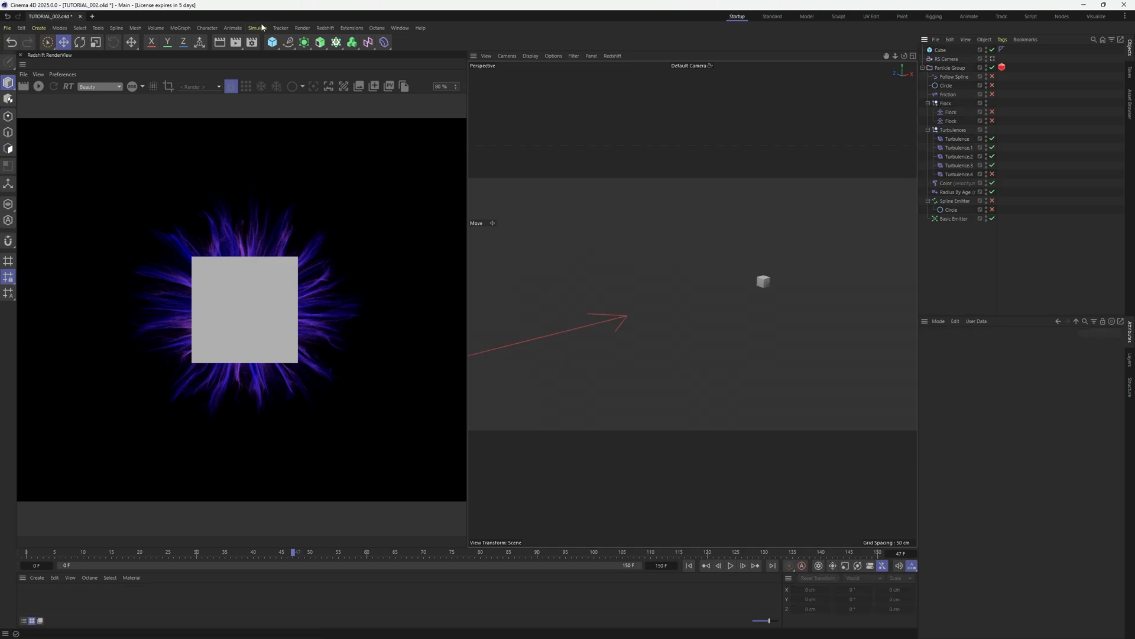
left_click(262, 27)
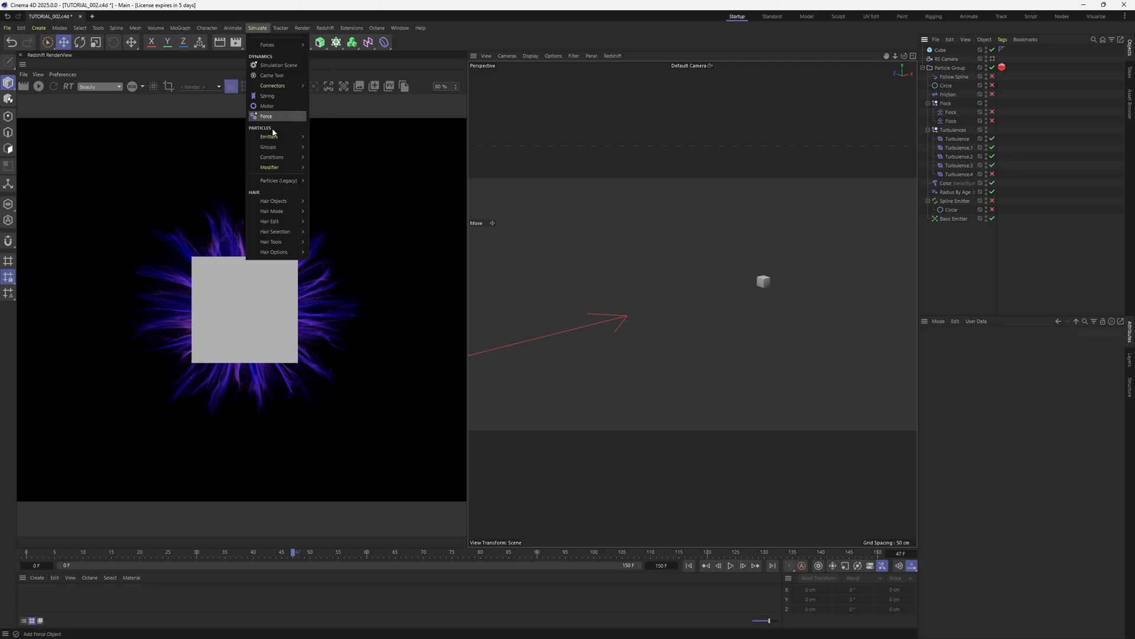
mouse_move(269, 148)
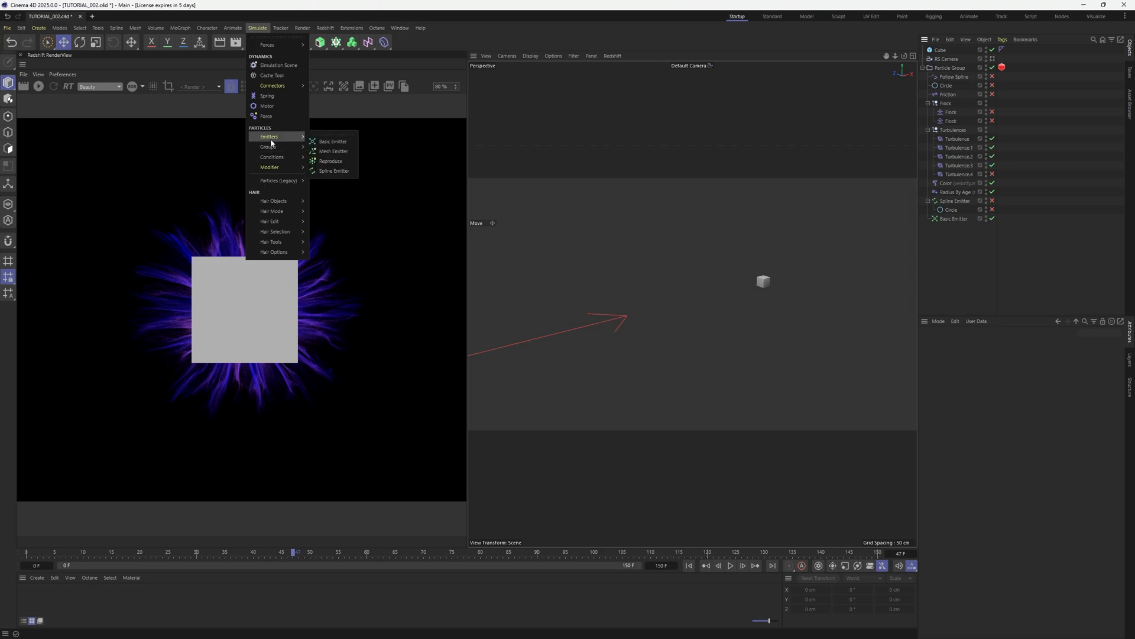
left_click(860, 228)
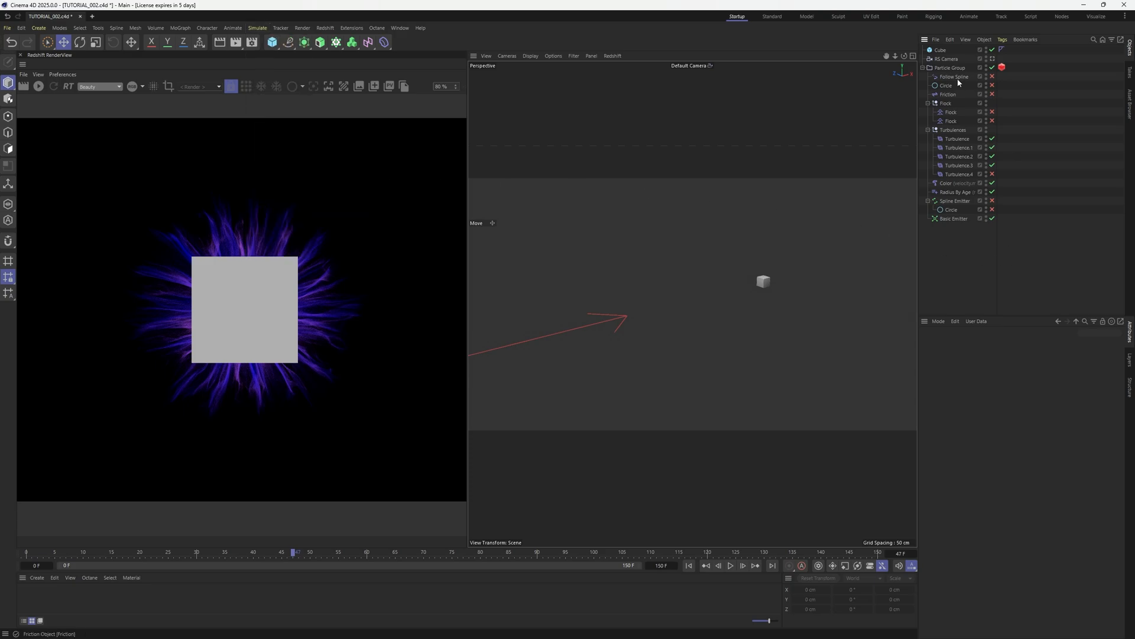
Try rotating the cube freely in the viewport
left_click(940, 50)
key("r")
left_click_drag(767, 279, 735, 165)
left_click(959, 273)
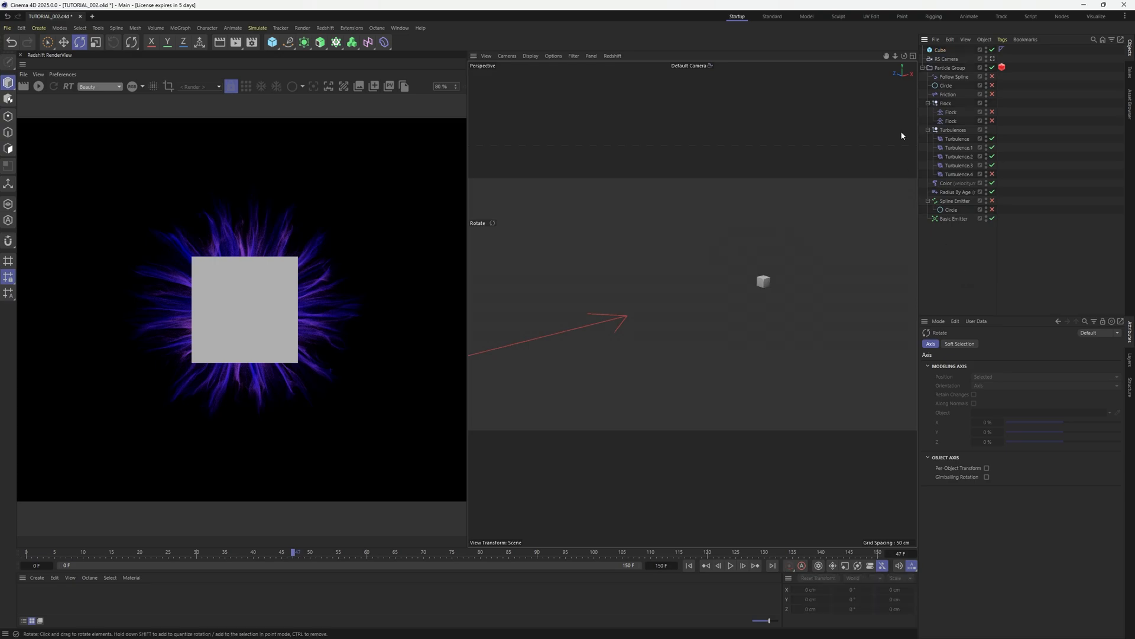
Add a Spin particle modifier inside the Particle Group and set its speed to 25°
left_click(941, 51)
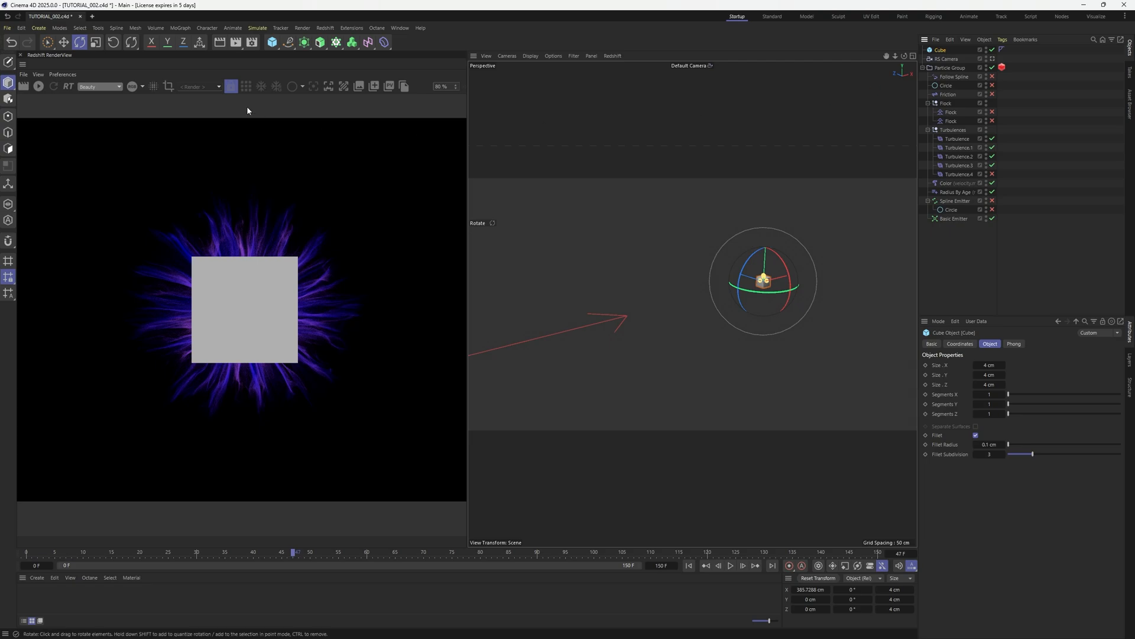
left_click(257, 28)
mouse_move(273, 168)
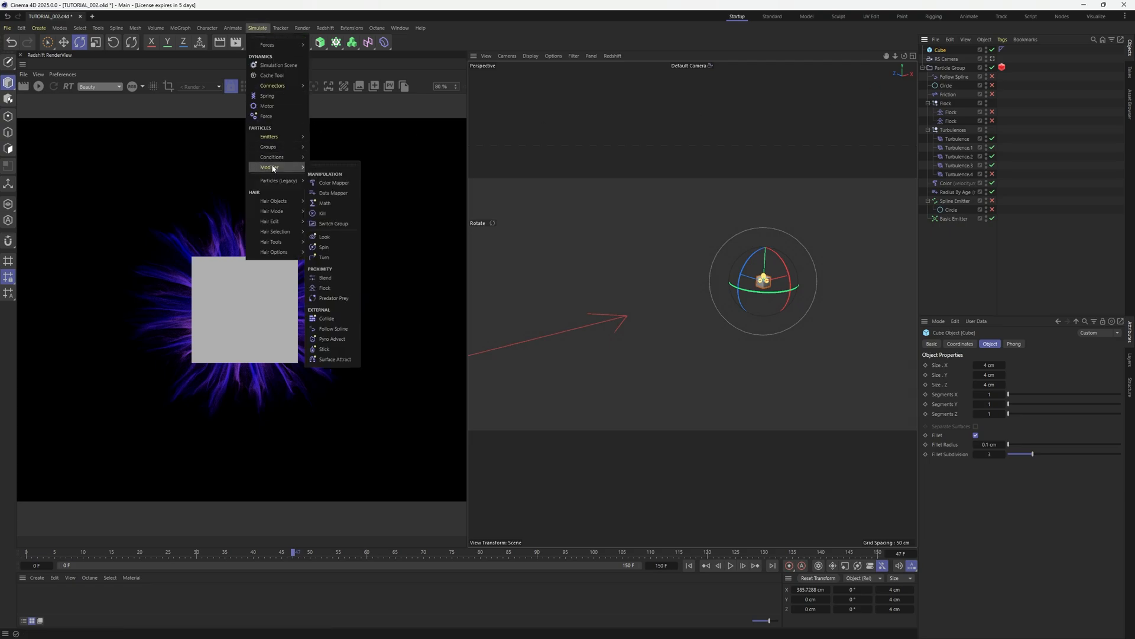
left_click(331, 248)
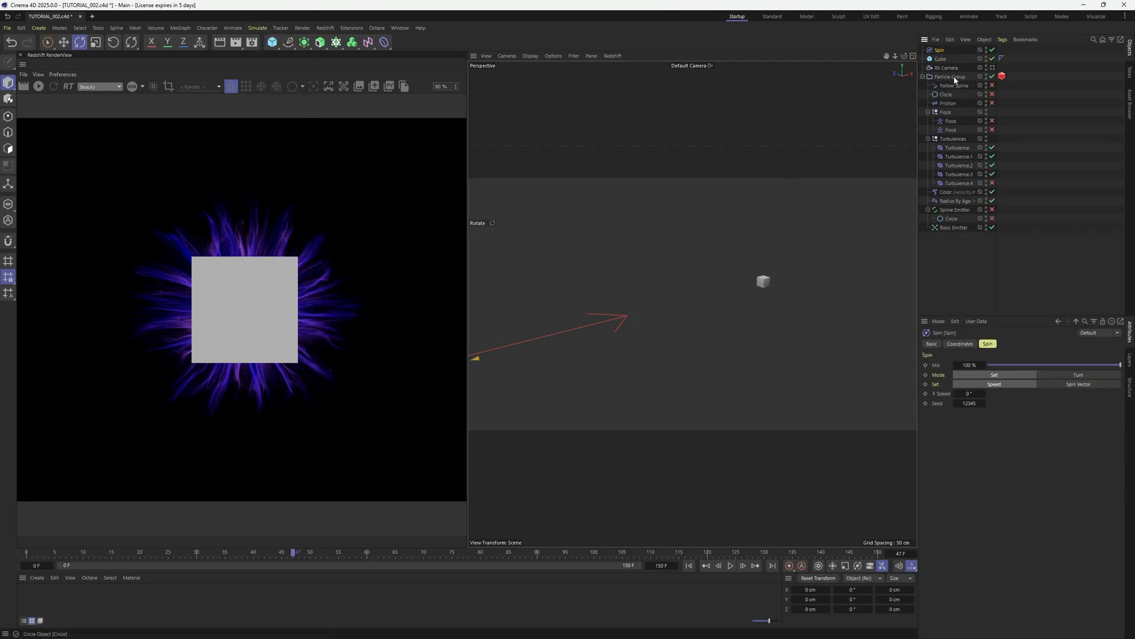
left_click_drag(939, 51, 951, 81)
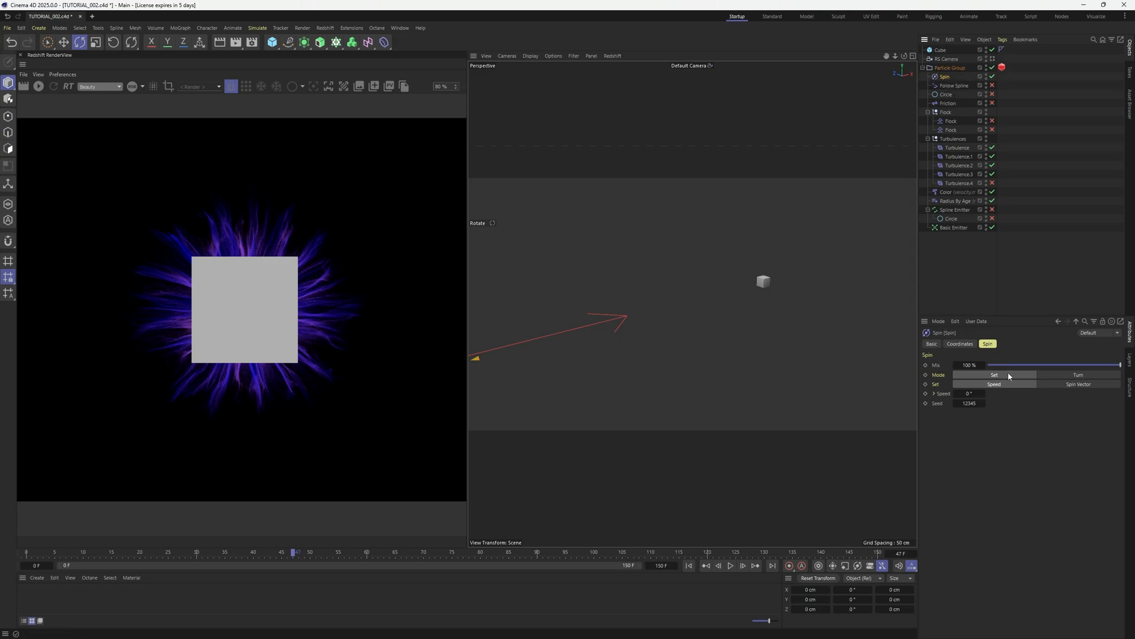
left_click(963, 393)
type("25")
key("Return")
left_click(1029, 290)
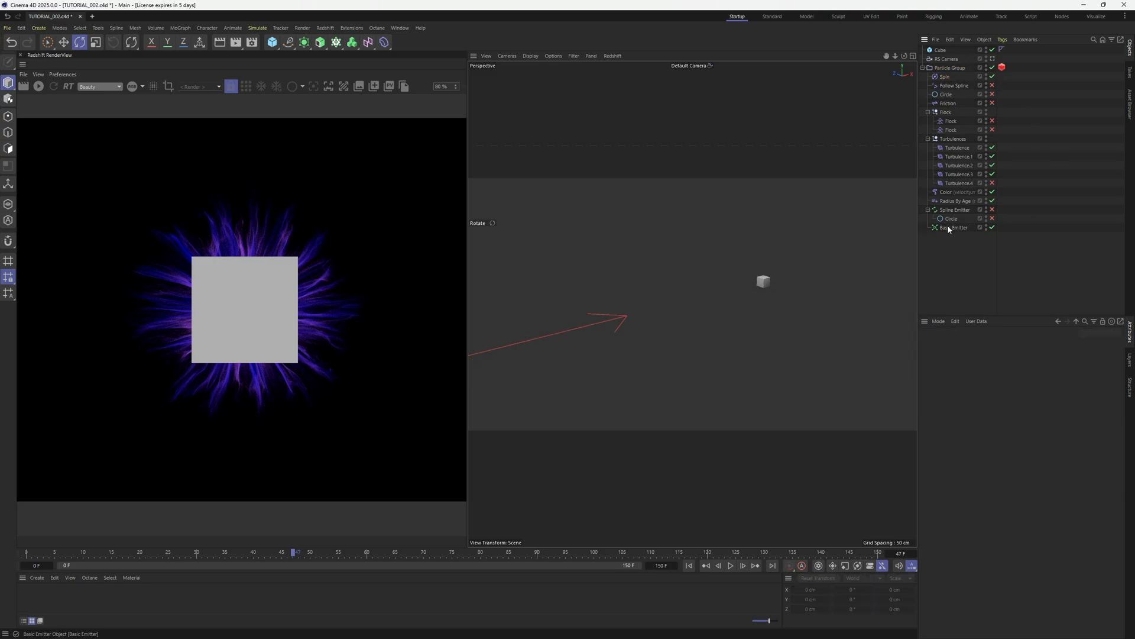
Add a temporary default cube at the origin, frame the view on it and delete it
left_click(277, 42)
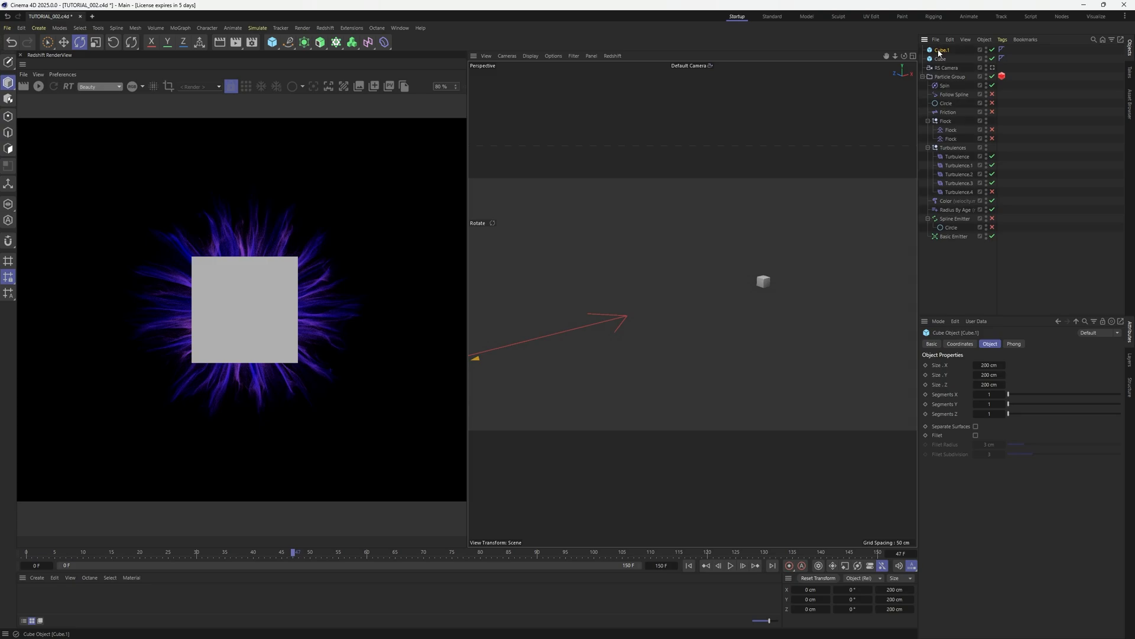
key("o")
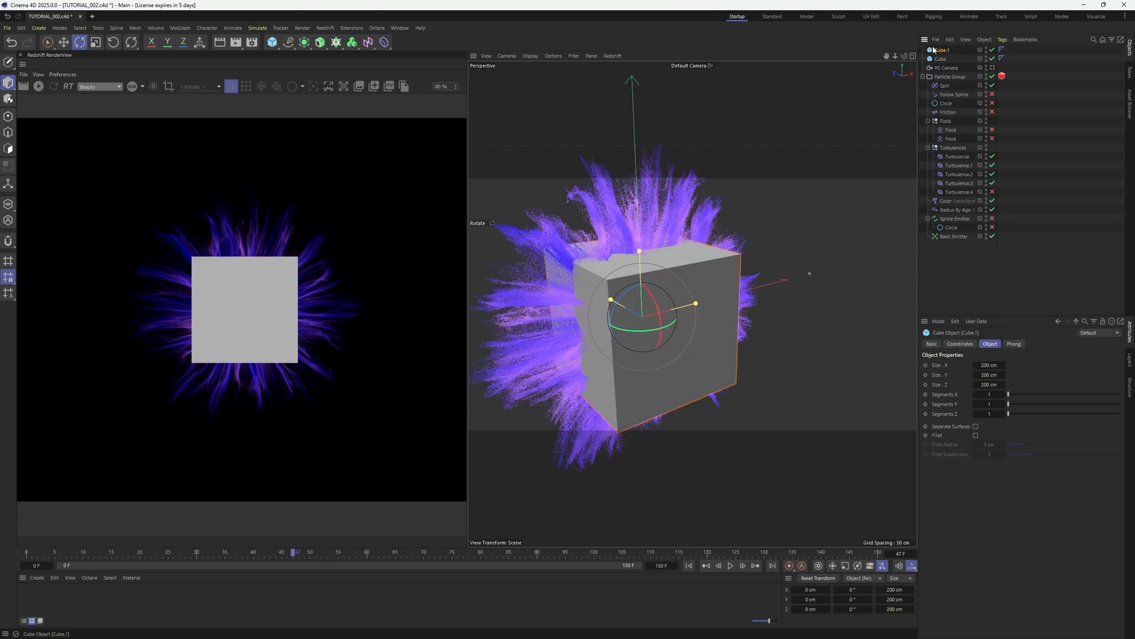
key("Delete")
Look through the RS Camera and move the small cube along X to about 921 cm, outside the camera's view
left_click(993, 59)
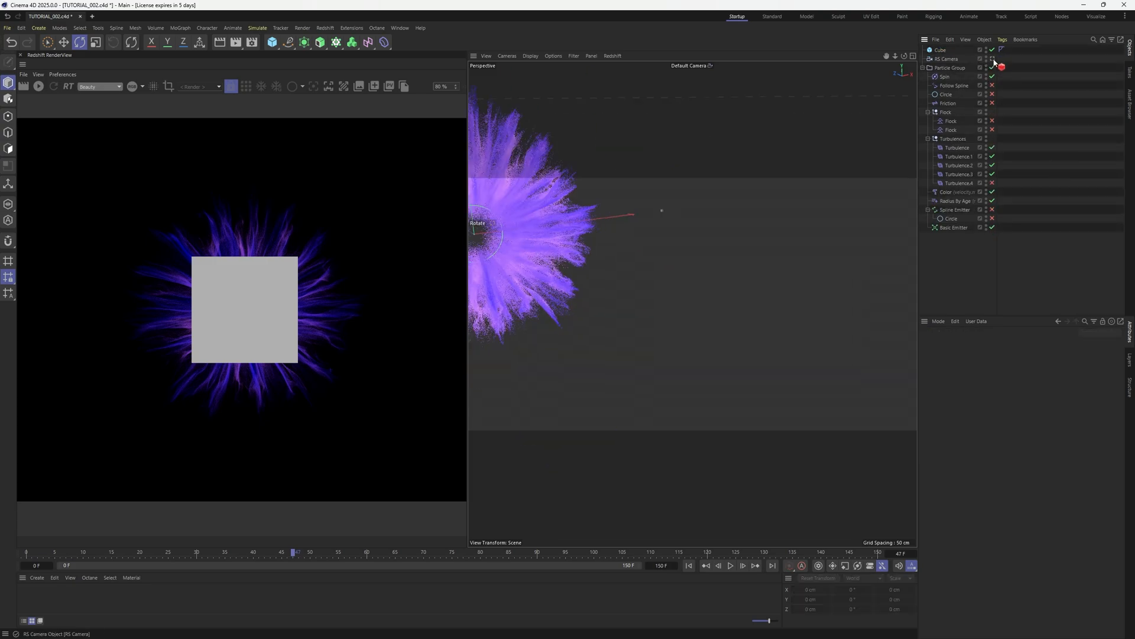
left_click(940, 50)
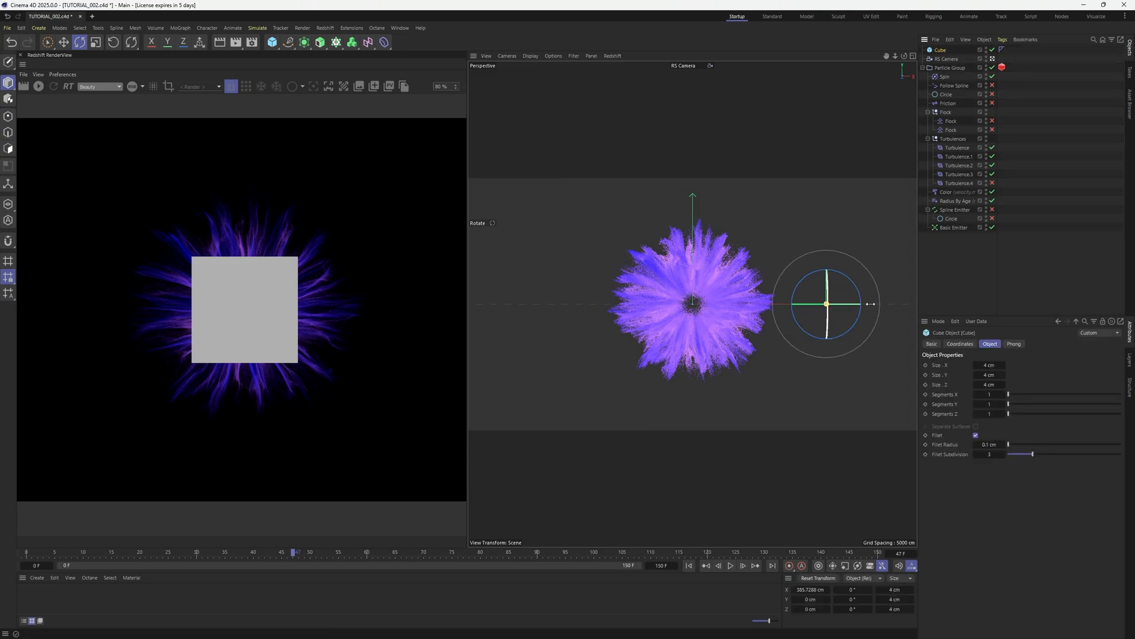
key("e")
left_click(748, 373)
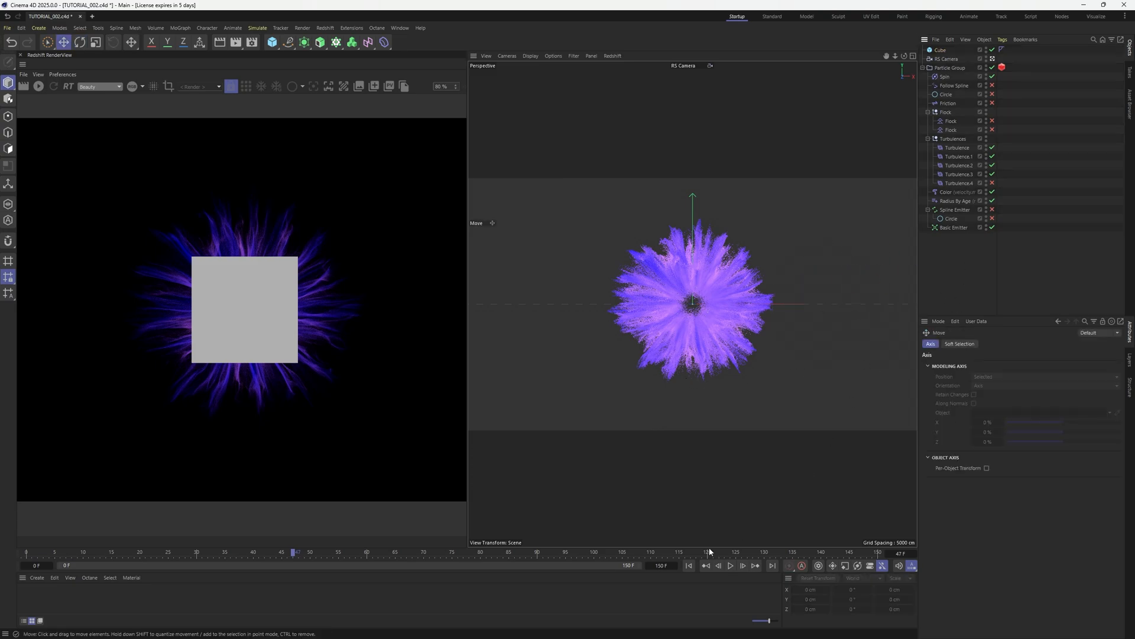
Replay the particle simulation from the first frame, stop it at frame 43 and start the interactive render
key("shift+f")
left_click(731, 565)
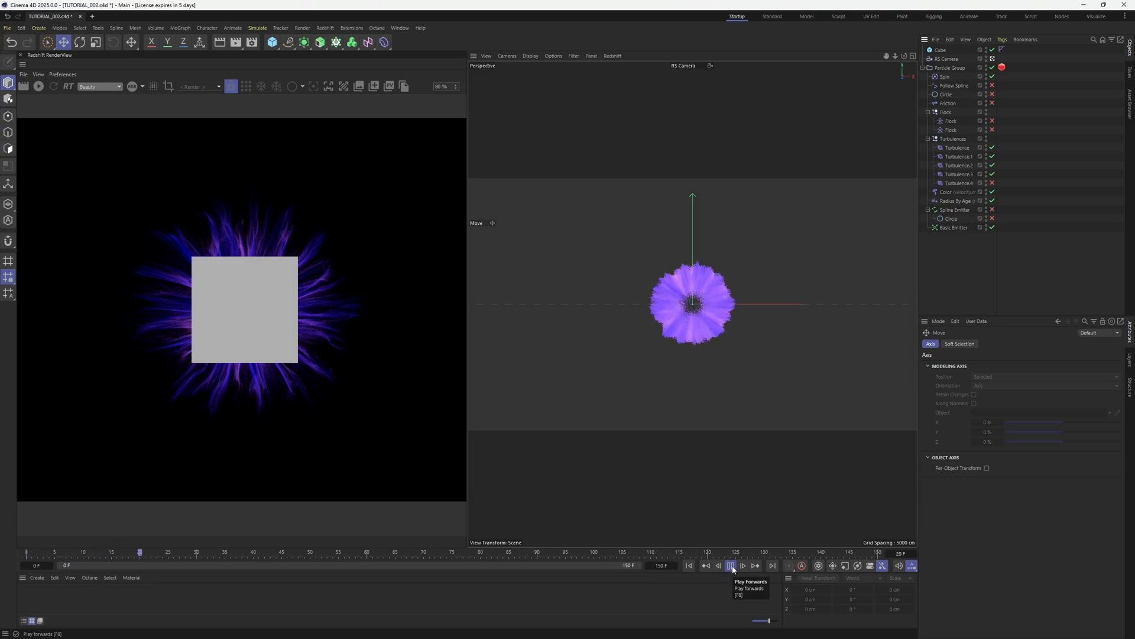
left_click(732, 566)
key("shift+f")
left_click(733, 567)
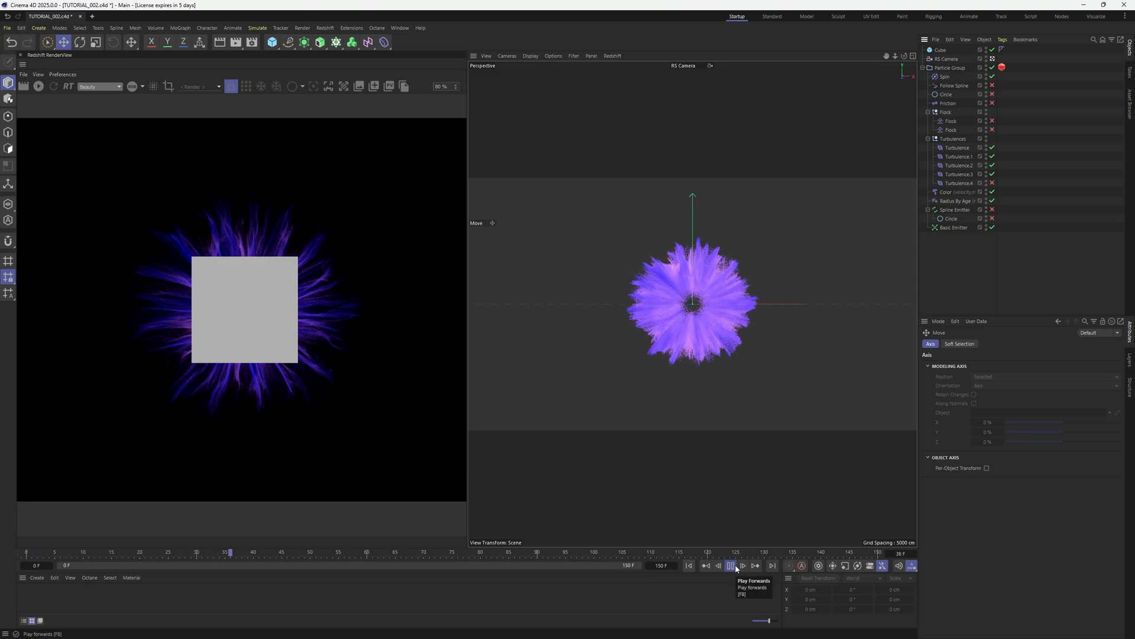
left_click(733, 566)
left_click(40, 87)
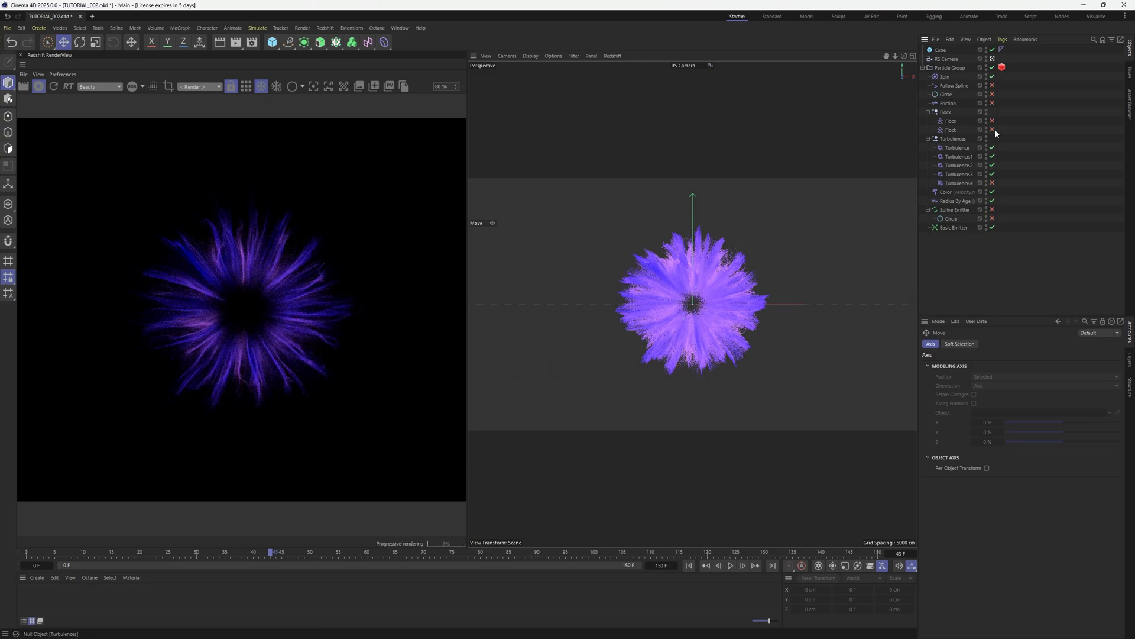
Group the cube under a null named PARTICLE_OBJECTS
left_click(950, 52)
key("alt+g")
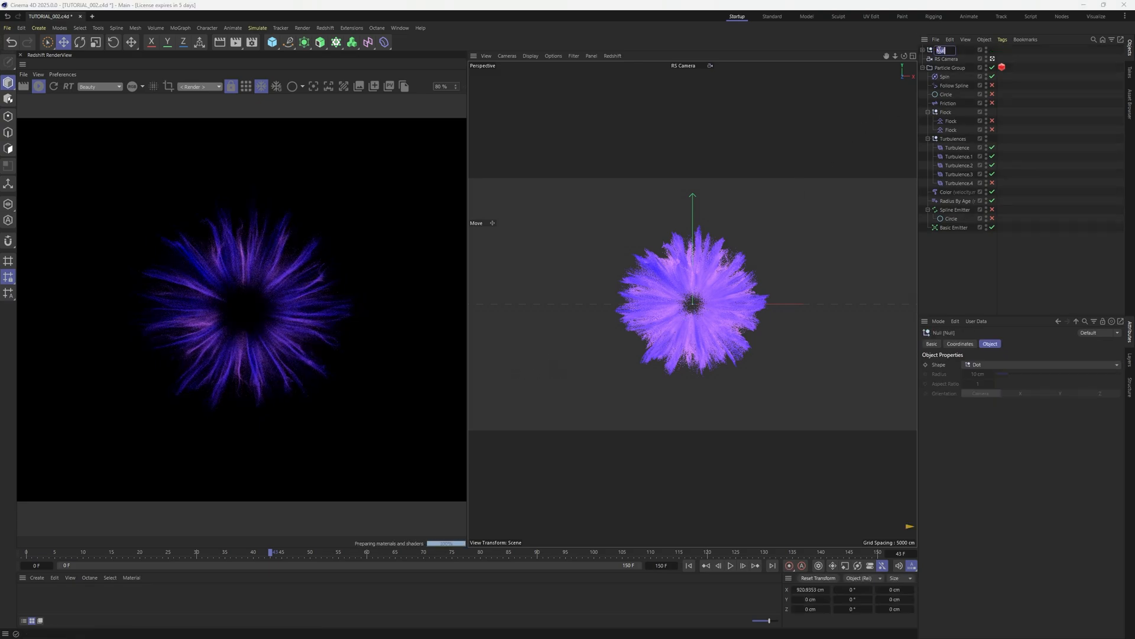
type("PARTICLE_OBJECTS")
key("Return")
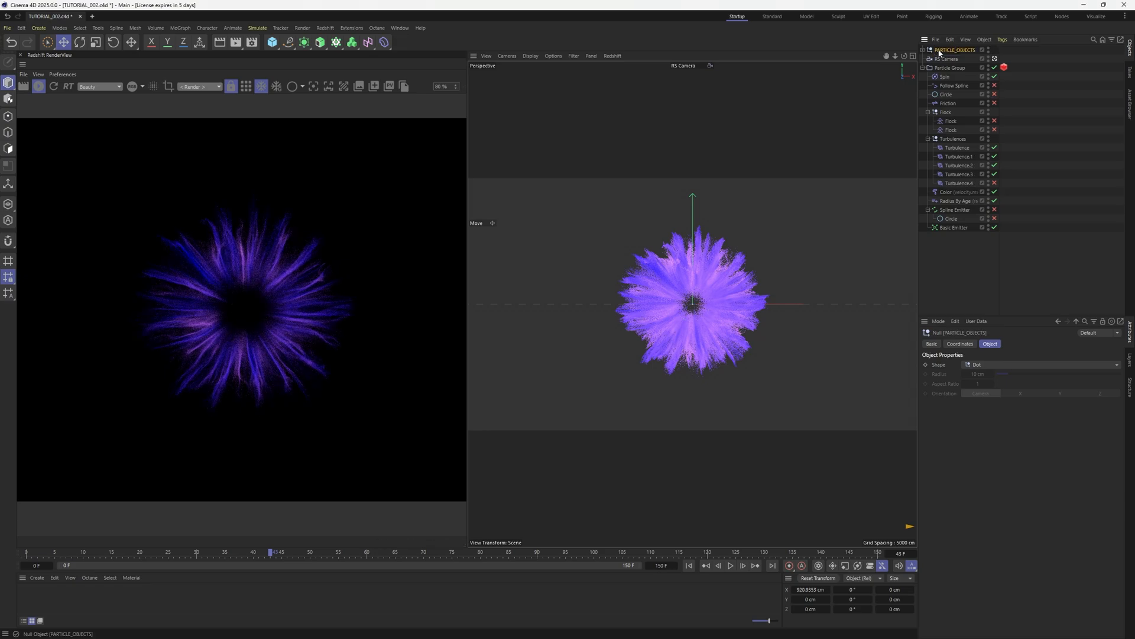
Expand the PARTICLE_OBJECTS null and duplicate the small cube until it holds four cubes
left_click(923, 51)
left_click(946, 61)
key("ctrl+c")
key("ctrl+v")
left_click(946, 67, "shift")
key("ctrl+c")
key("ctrl+v")
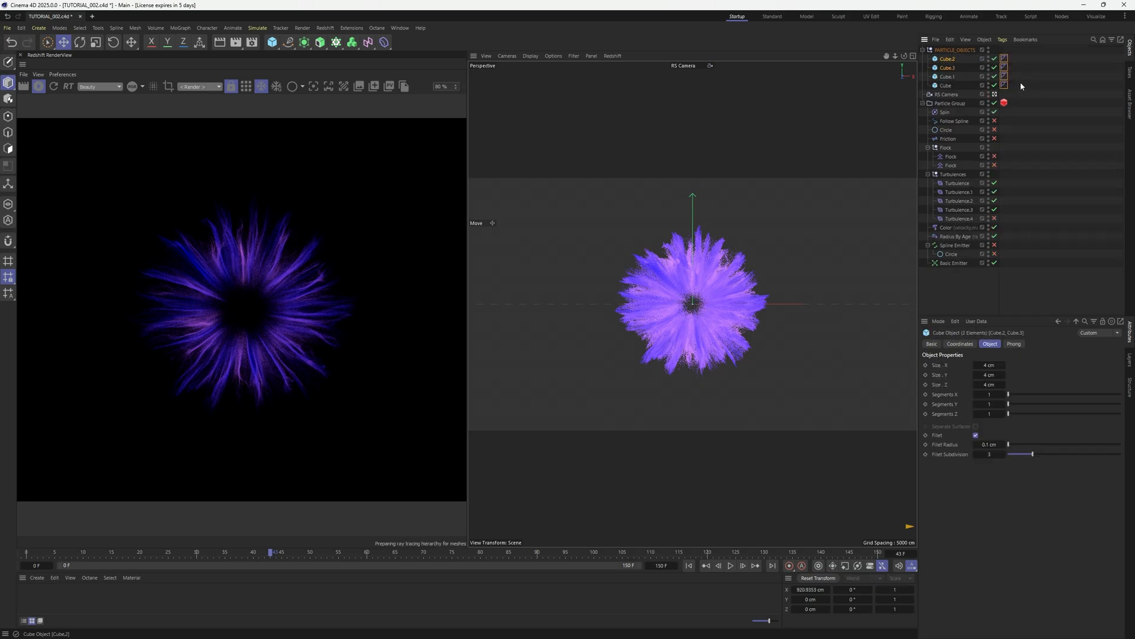
Save the scene incrementally as TUTORIAL_003.c4d
left_click(823, 112)
left_click(7, 27)
left_click(29, 160)
left_click(39, 87)
Keep duplicating the whole set of cubes inside PARTICLE_OBJECTS until there are 32, and select them all
left_click_drag(1013, 90, 955, 58)
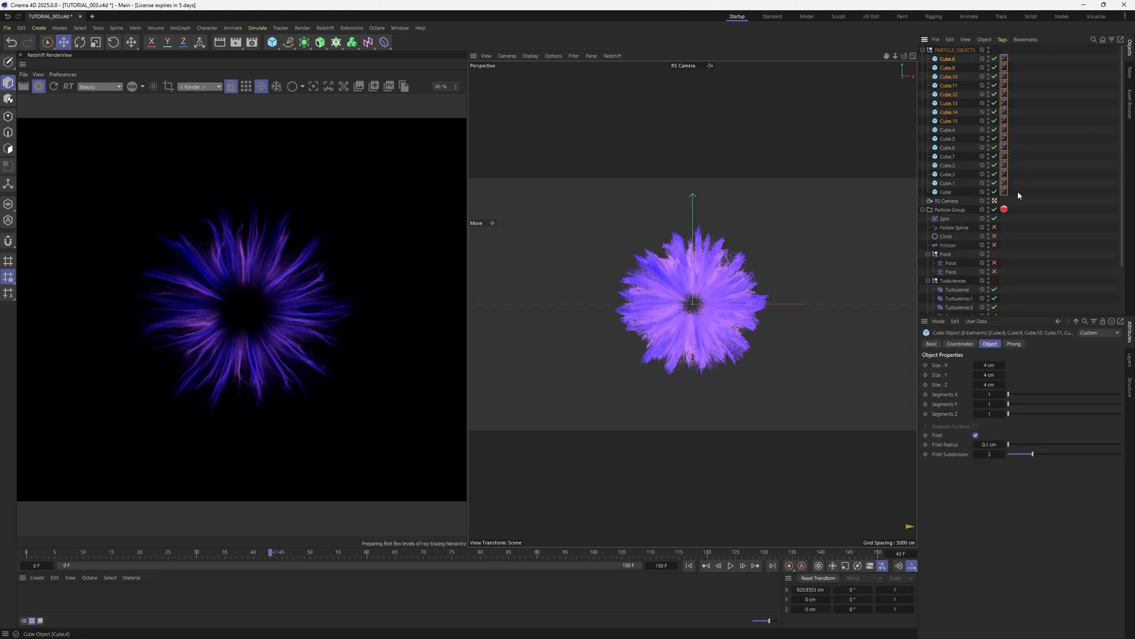
left_click_drag(1019, 193, 953, 57)
scroll(1032, 181, "down", 3)
left_click(946, 227)
scroll(973, 87, "up", 3)
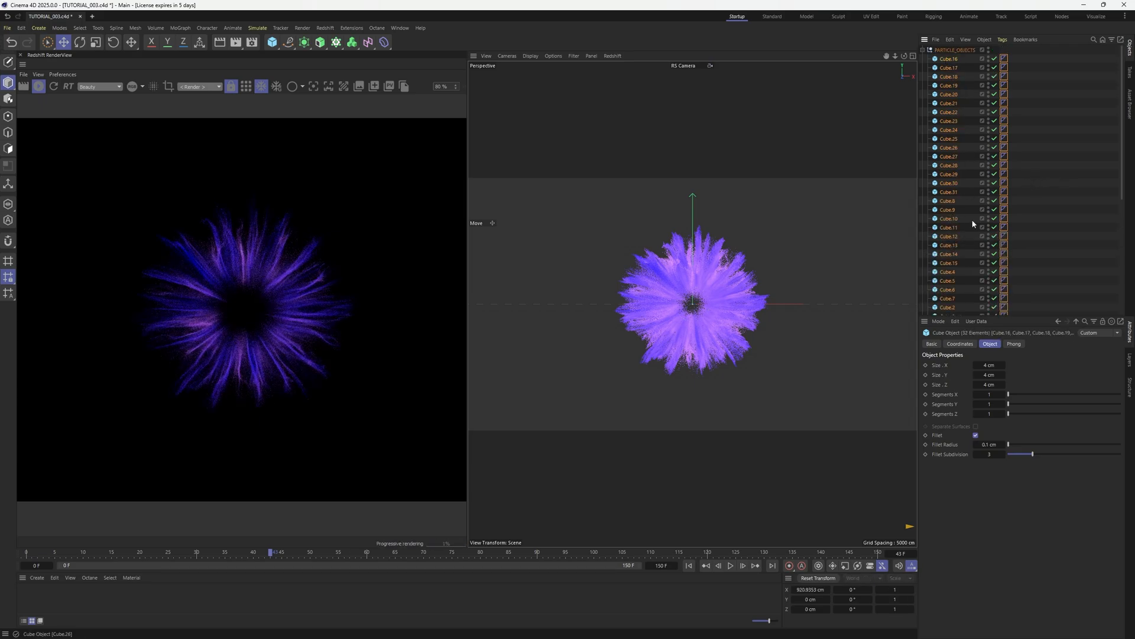
Set the particle mode of Particle Group's Redshift Object tag to Custom Objects and add all 32 cubes to its list
scroll(970, 214, "down", 5)
left_click(1004, 191)
left_click(1005, 375)
left_click(994, 428)
left_click_drag(947, 173, 1027, 467)
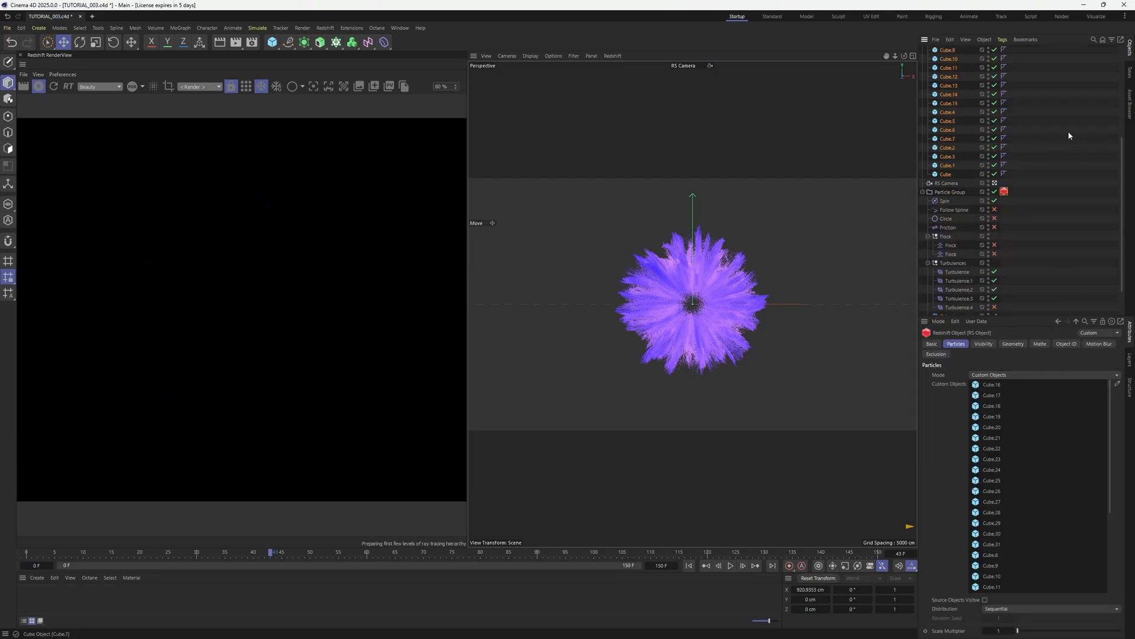
left_click(1020, 150)
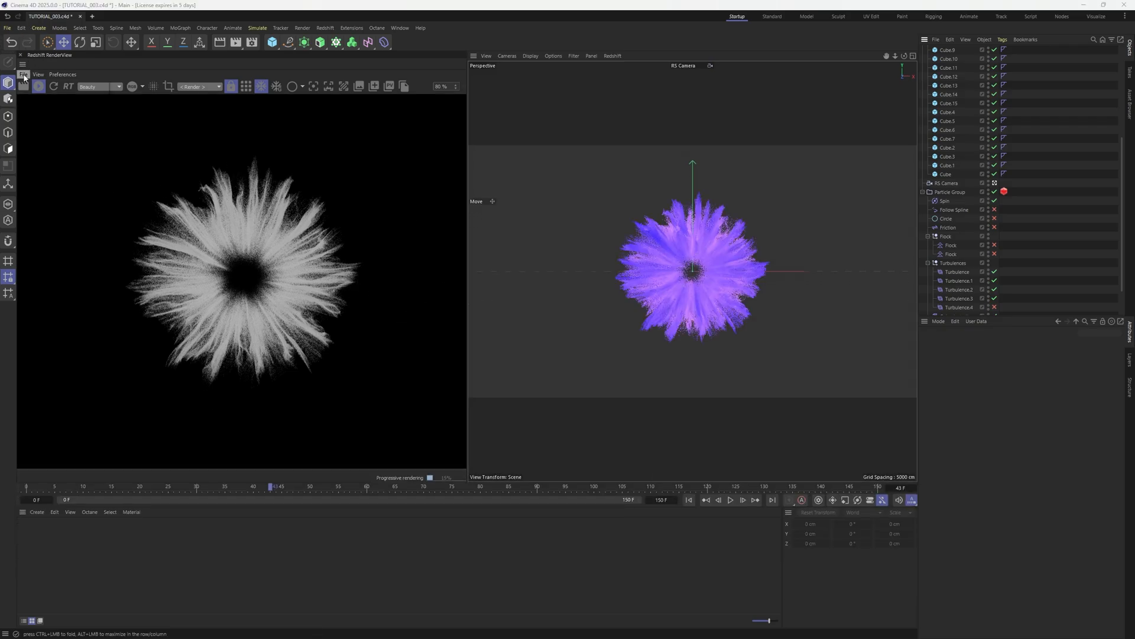
Set the render preview's IPR Undersampling to 5
left_click(38, 74)
mouse_move(69, 192)
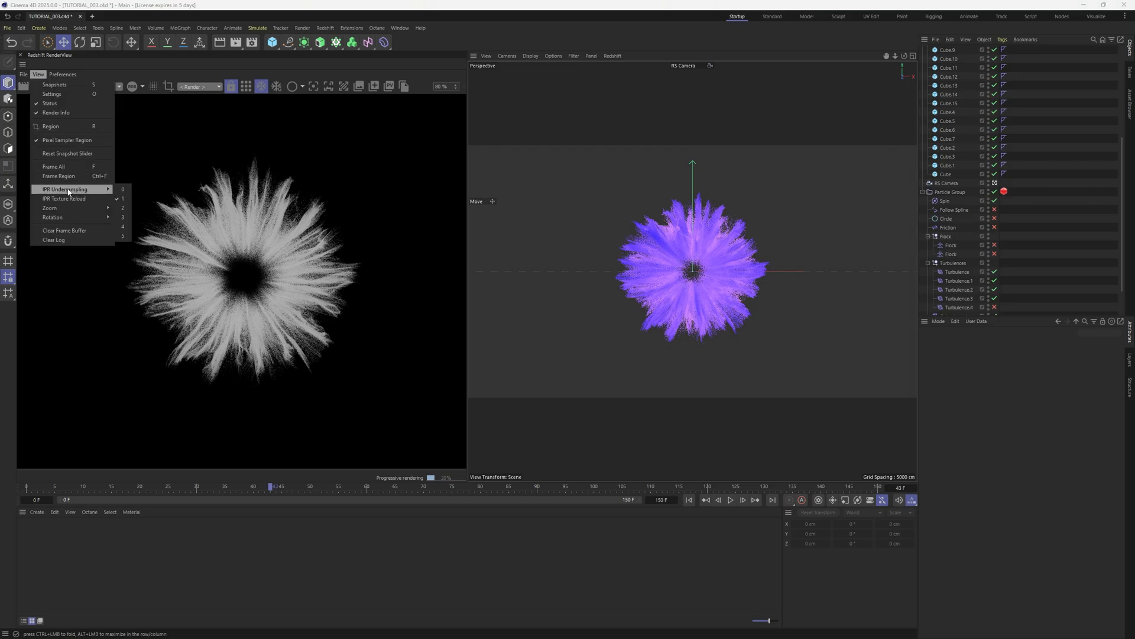
left_click(123, 236)
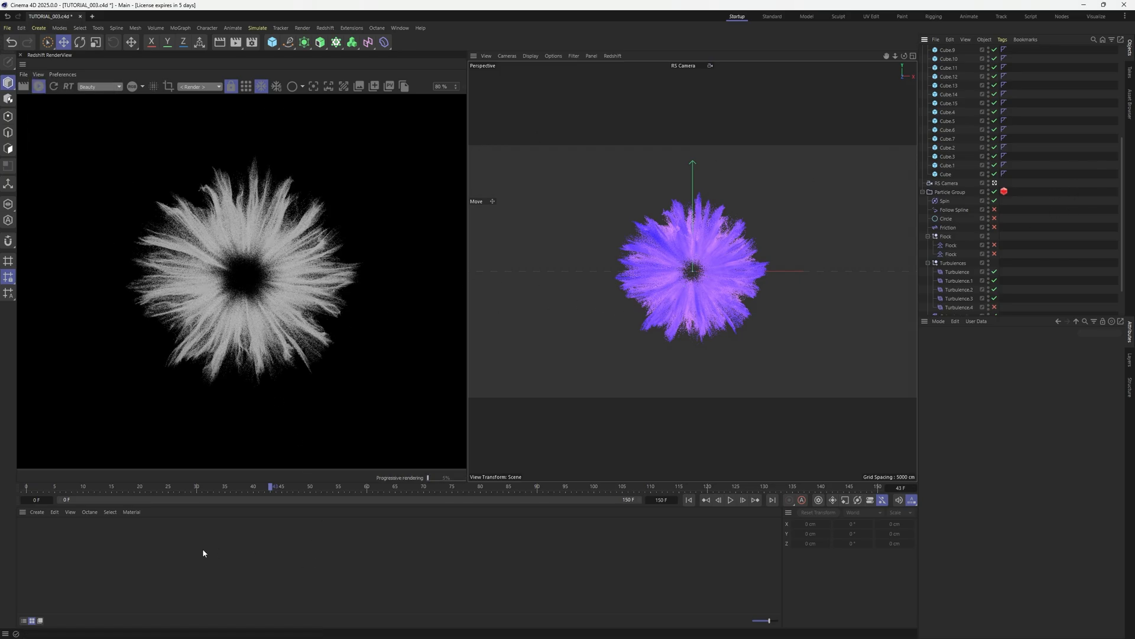
Create a new Redshift standard material and apply it to all 32 cubes in PARTICLE_OBJECTS
double_click(162, 557)
left_click(947, 174)
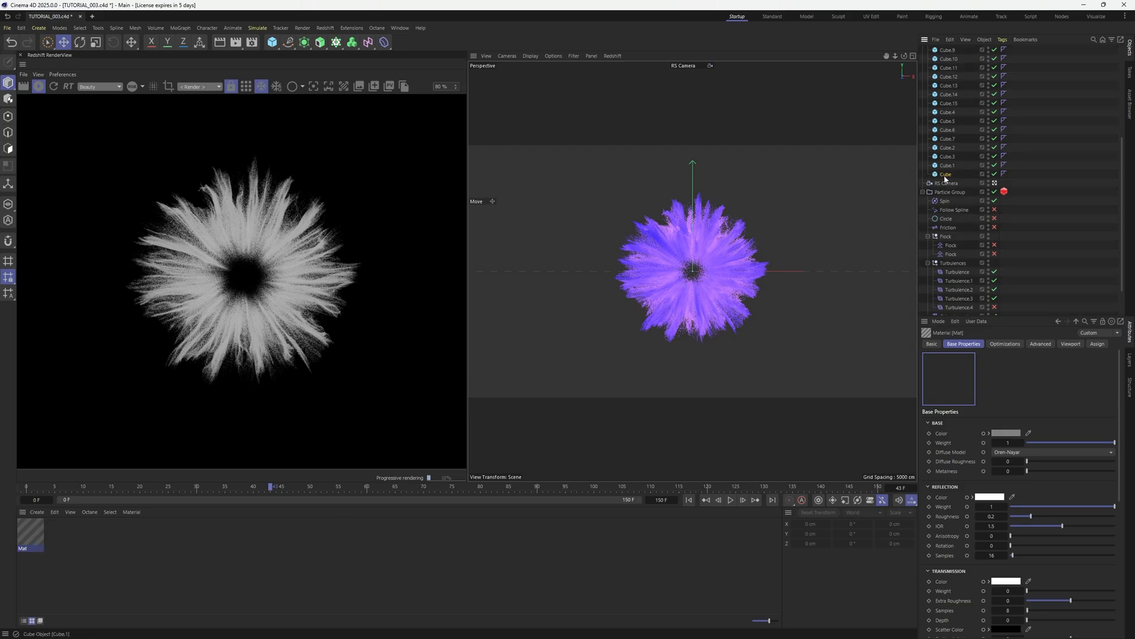
scroll(984, 222, "up", 6)
left_click(948, 59, "shift")
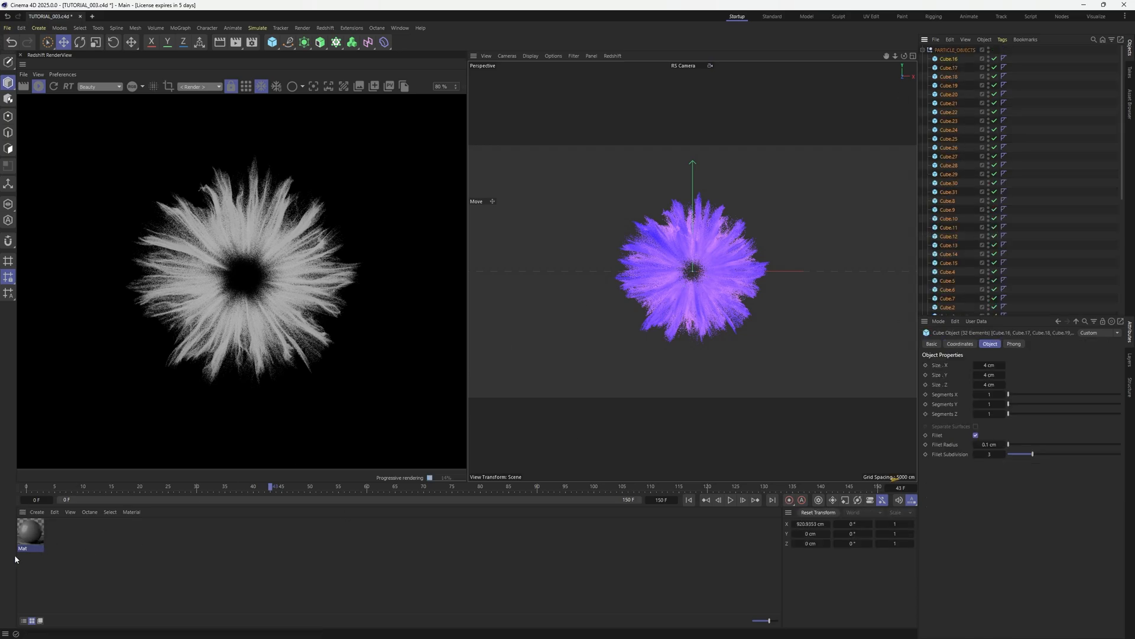
right_click(30, 533)
left_click(46, 488)
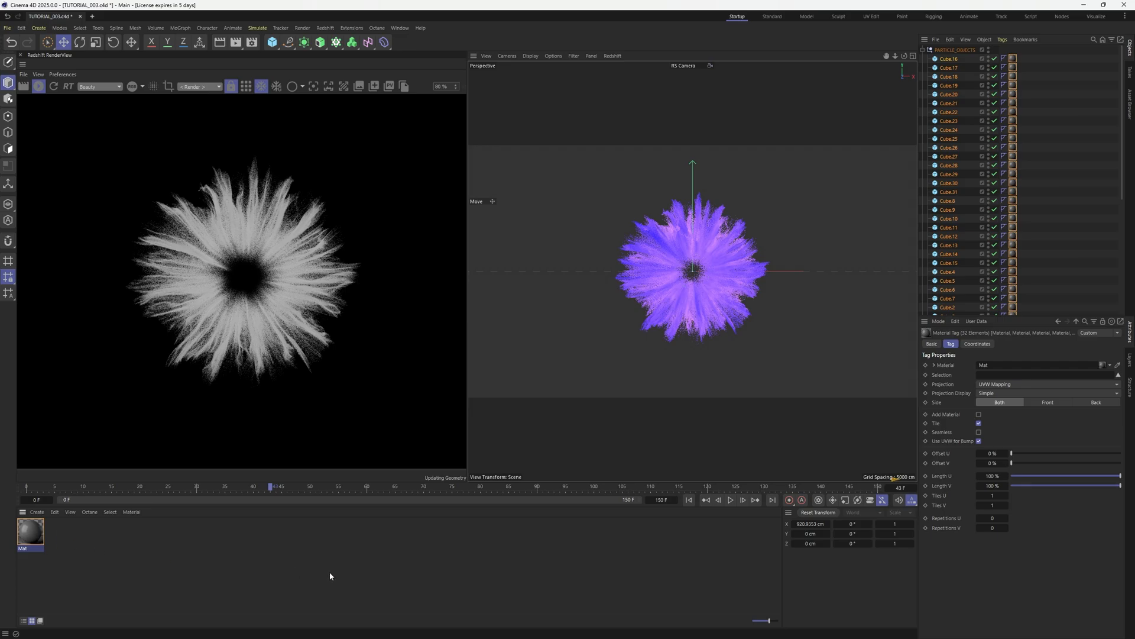
Open the material's node graph and add a Color User Data node
double_click(30, 532)
left_click_drag(860, 332, 687, 116)
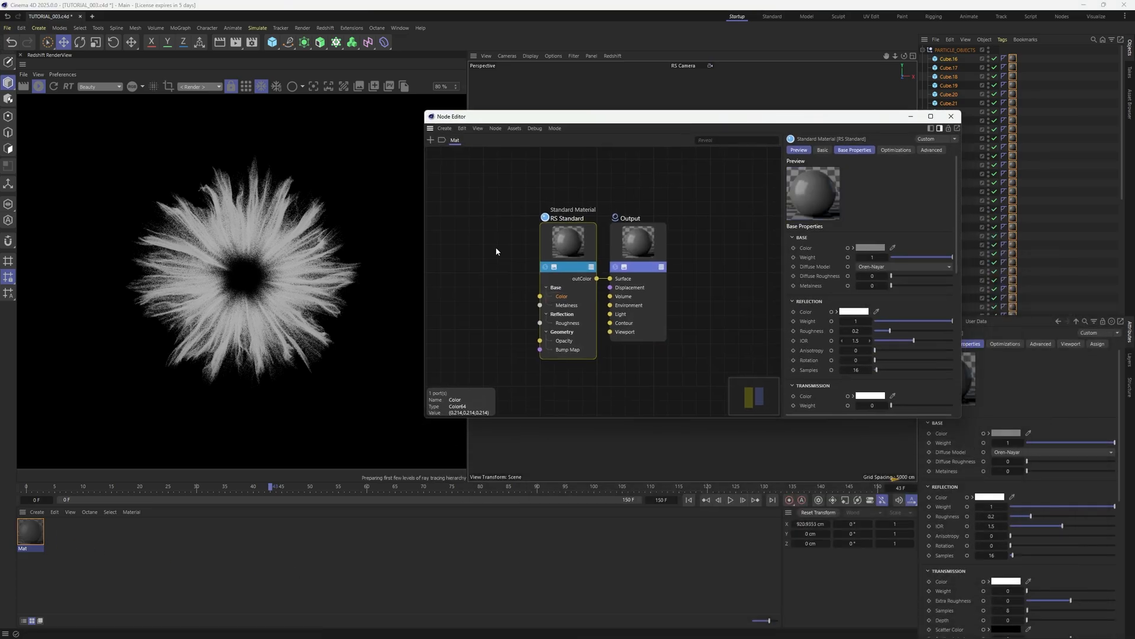
double_click(531, 264)
type("CO")
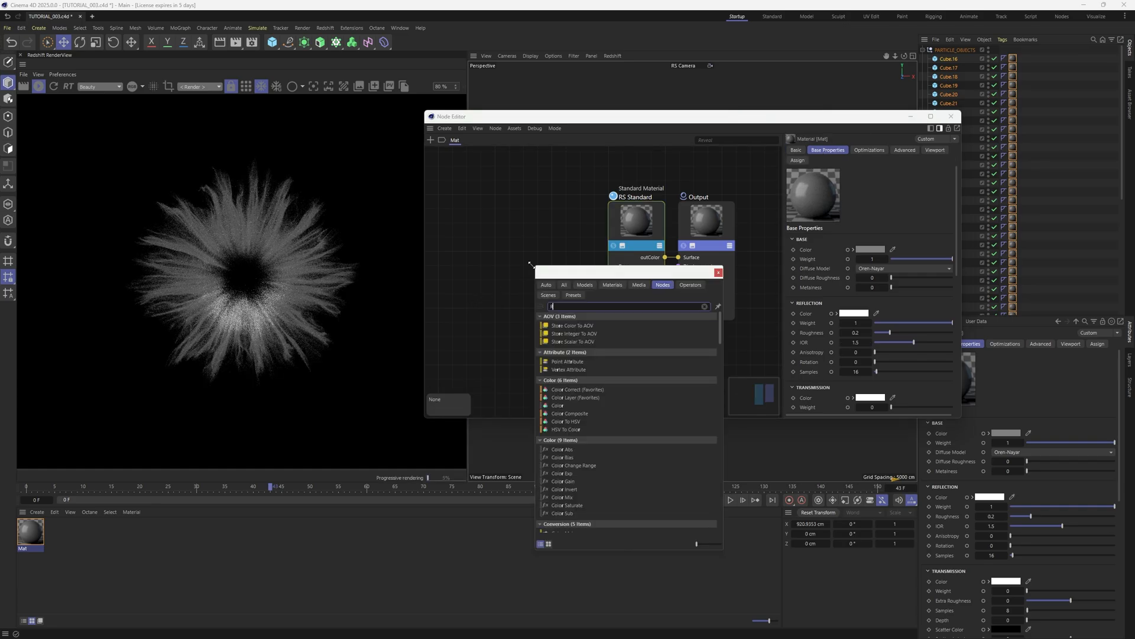
type("LOR DAT")
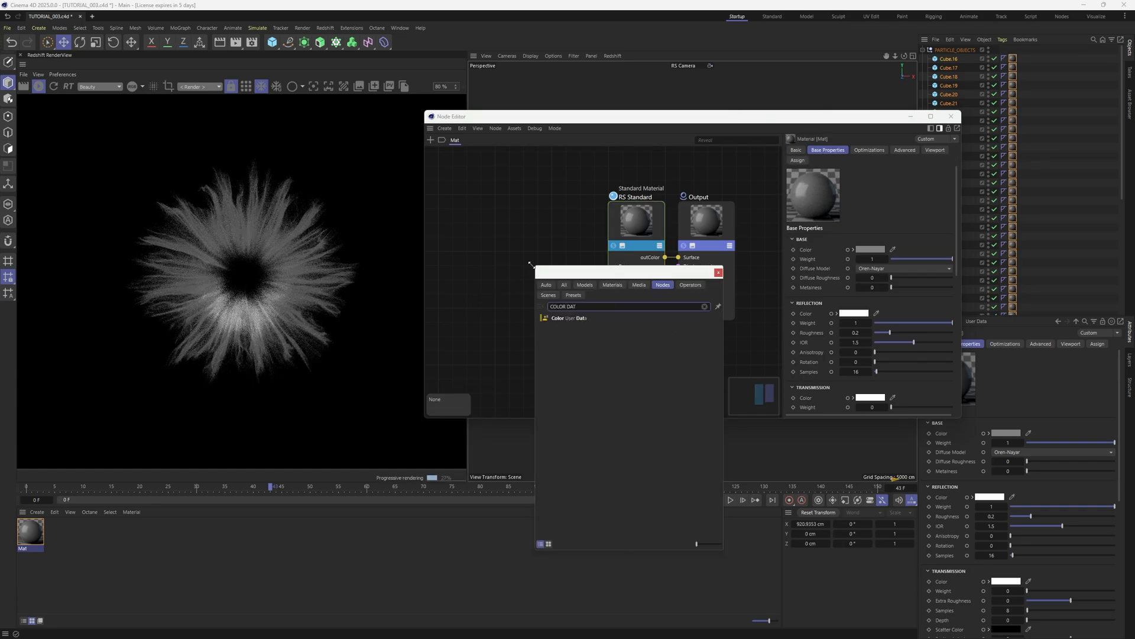
double_click(580, 320)
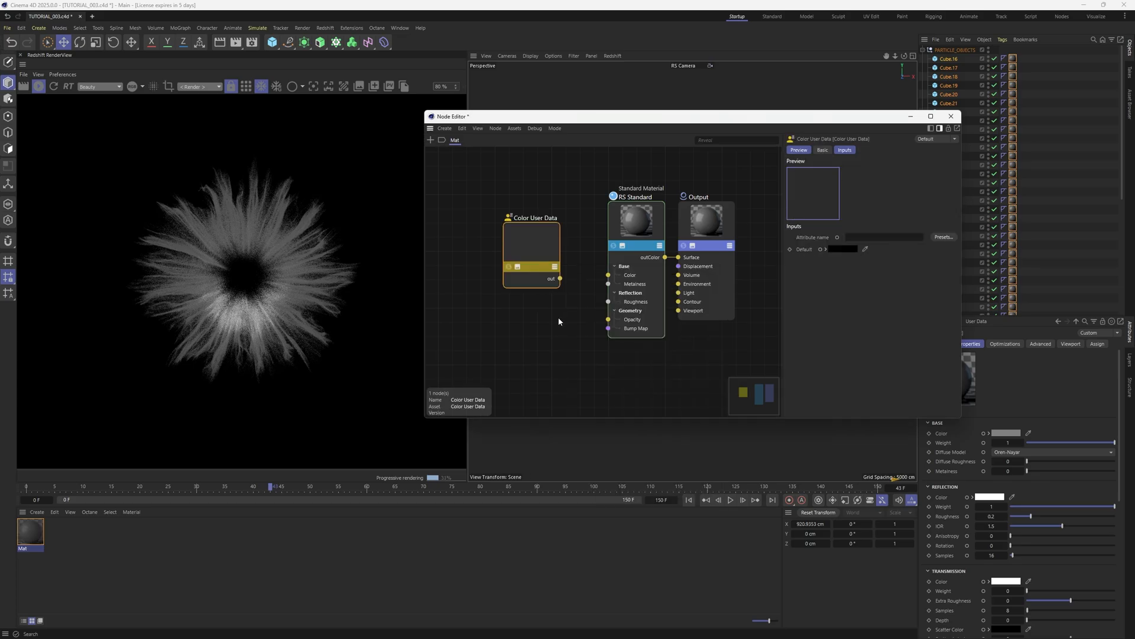
Connect Color User Data to the RS Standard base color, set its attribute name to RSPColorAlpha and close the node graph
left_click_drag(607, 409, 690, 381)
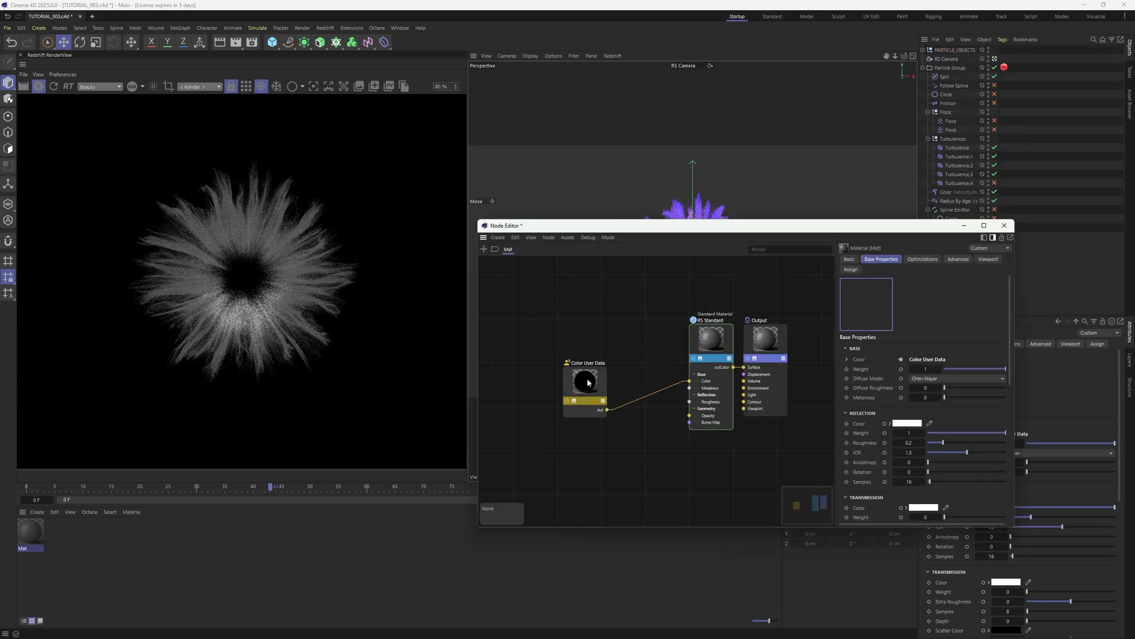
left_click(997, 346)
mouse_move(1013, 378)
left_click(1057, 387)
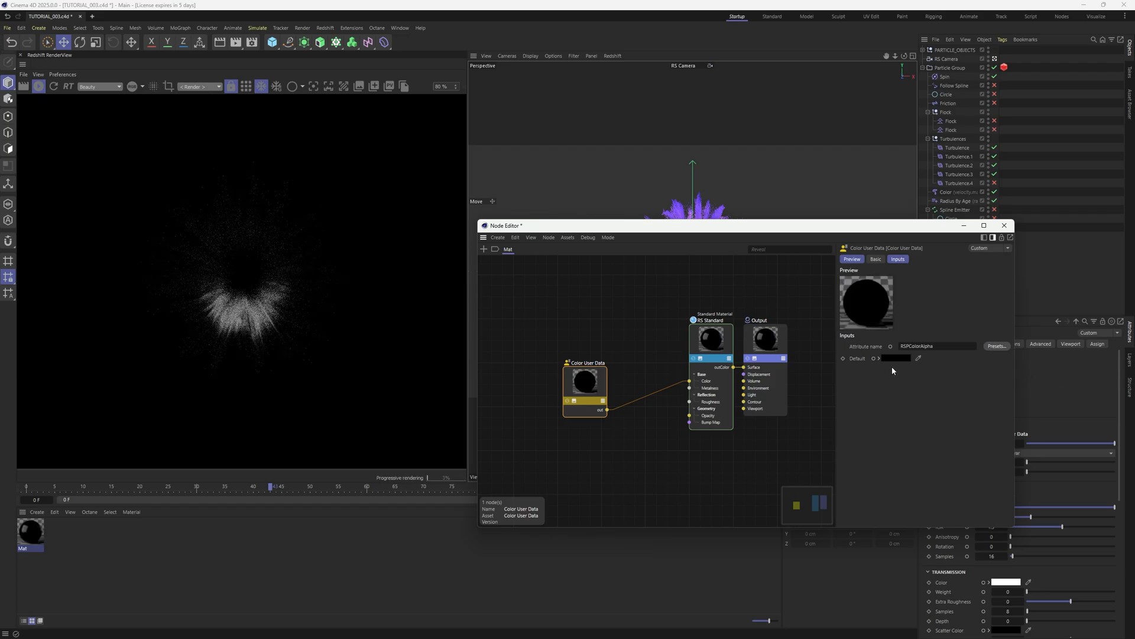
left_click(630, 381)
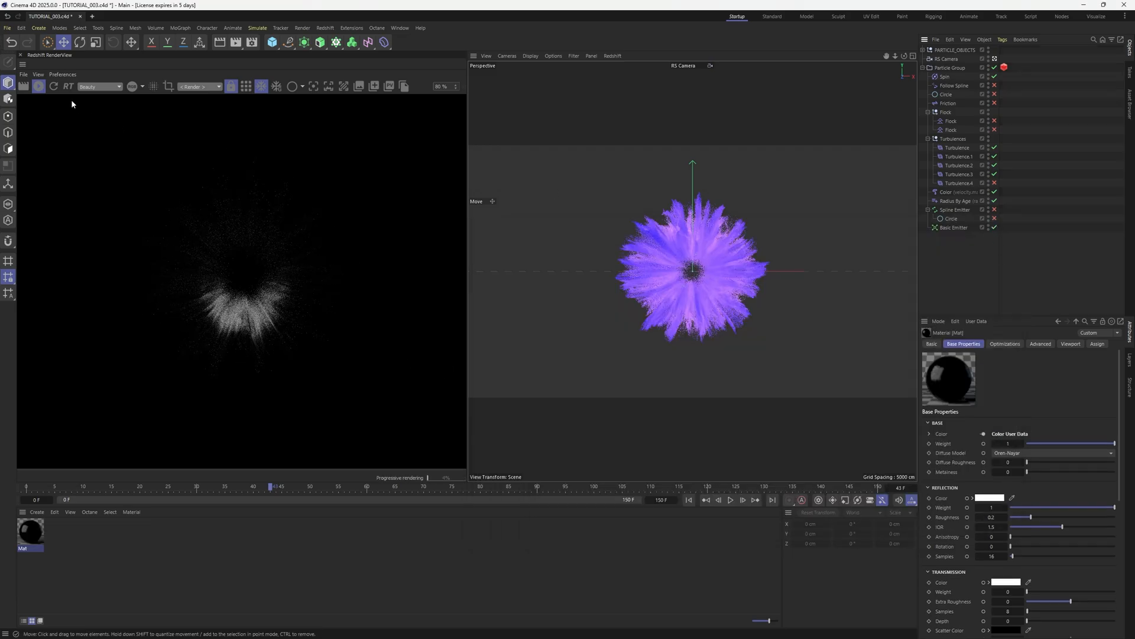
Close and reopen the Redshift RenderView, dock it beside the viewport and restart the interactive render
left_click(21, 55)
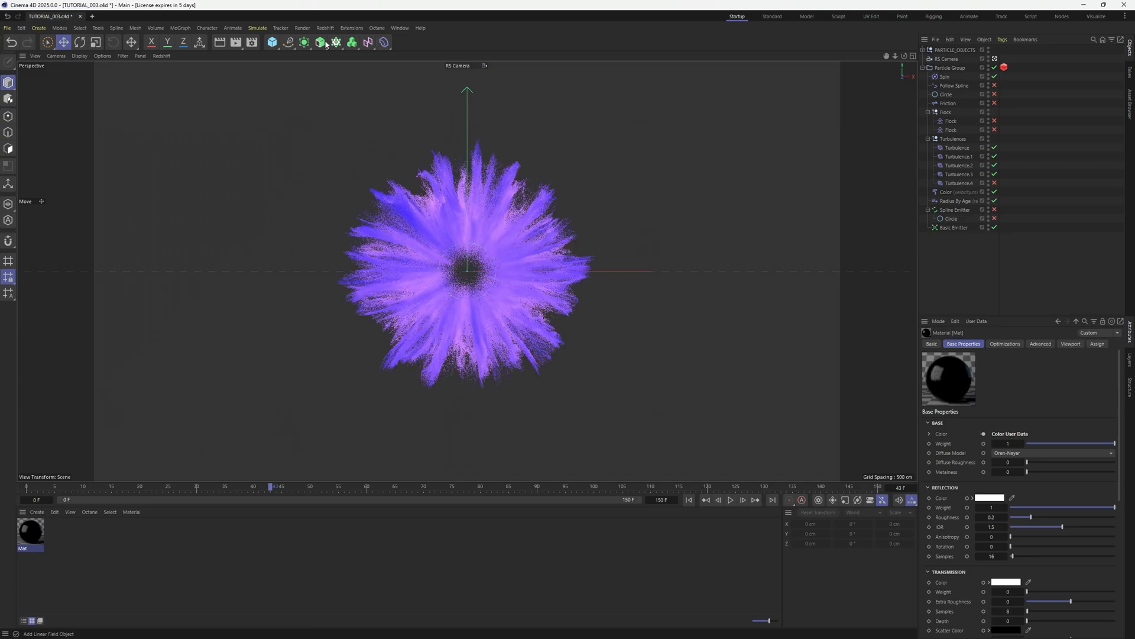
left_click(325, 28)
left_click(323, 100)
left_click_drag(349, 107, 49, 95)
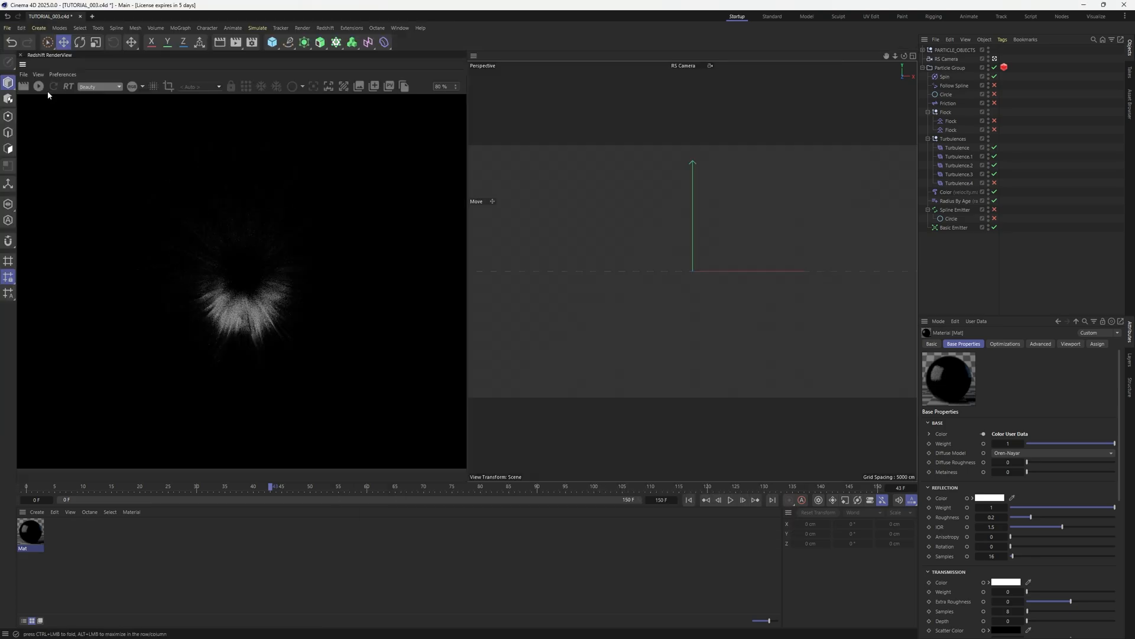
left_click(38, 86)
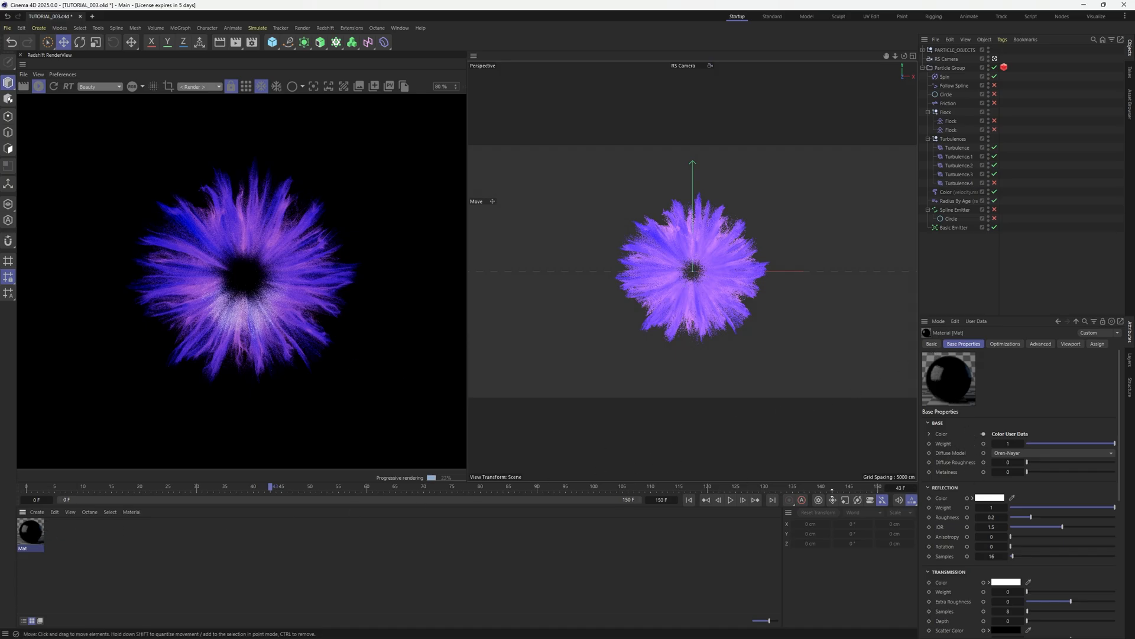
Set the material's reflection roughness to about 0.565
left_click(1069, 517)
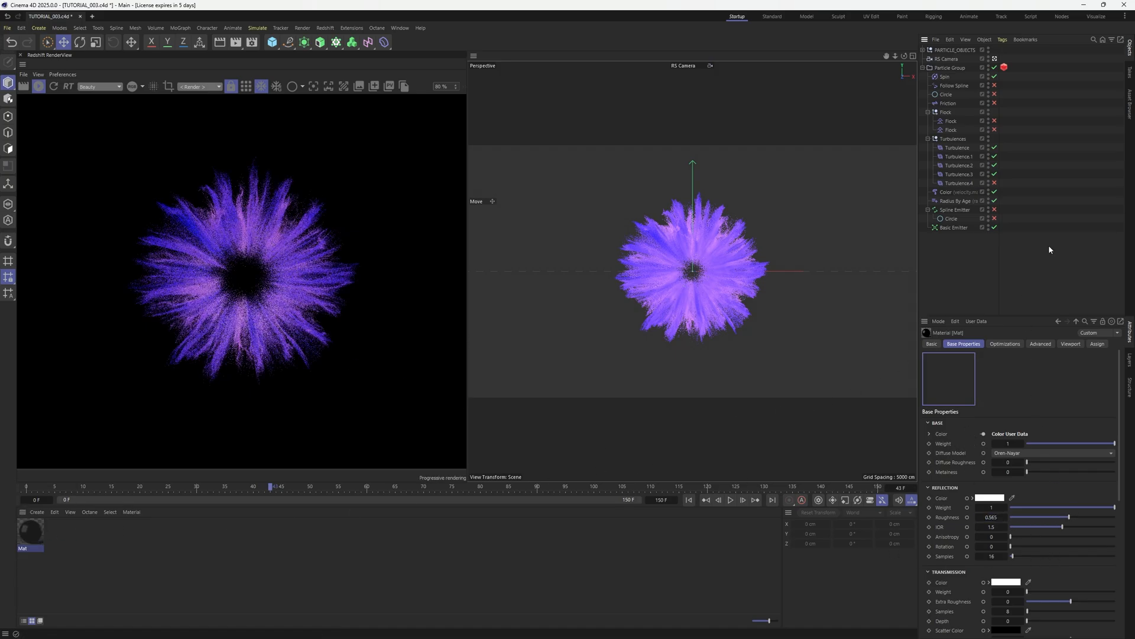
Add a Redshift area light and give it a Target tag aimed at Particle Group
left_click(326, 27)
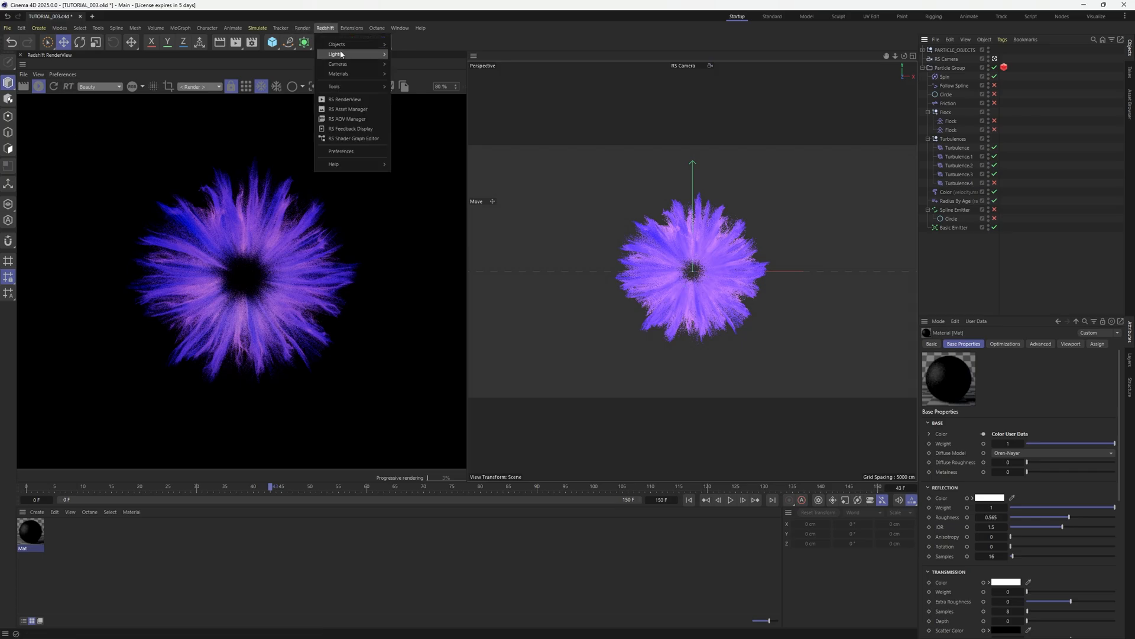
mouse_move(343, 54)
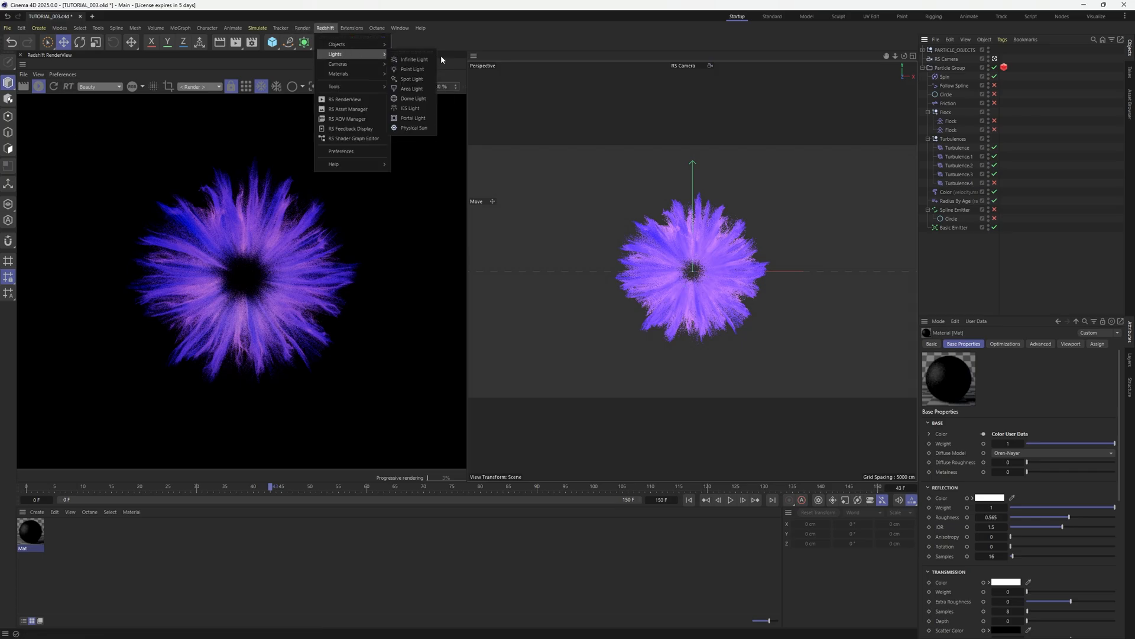
left_click(422, 88)
right_click(959, 51)
mouse_move(1005, 72)
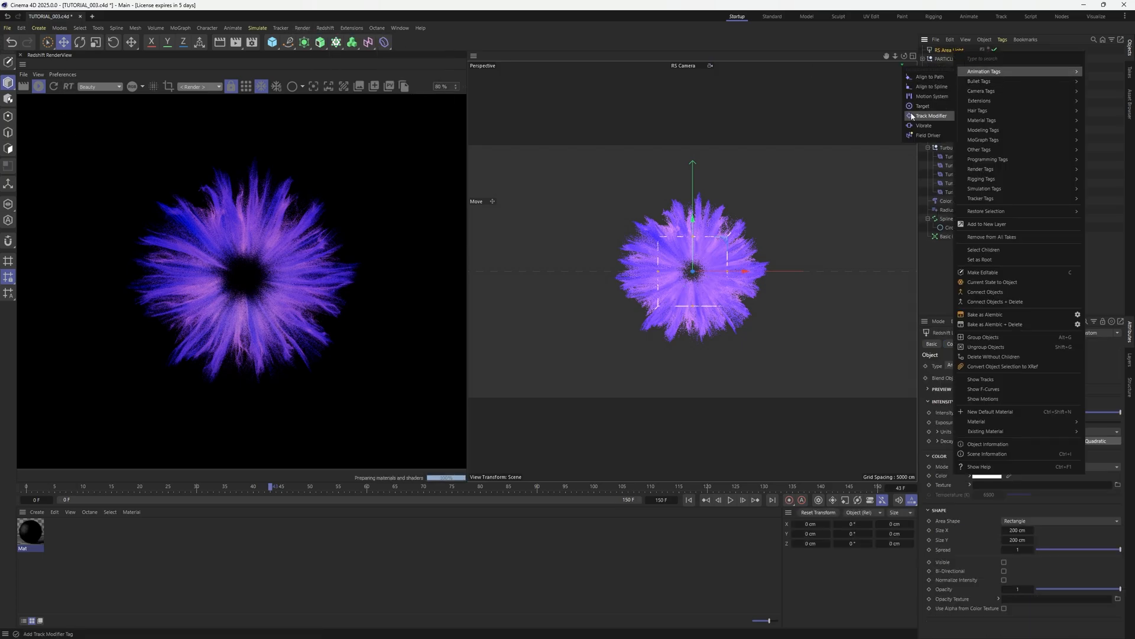
left_click(917, 107)
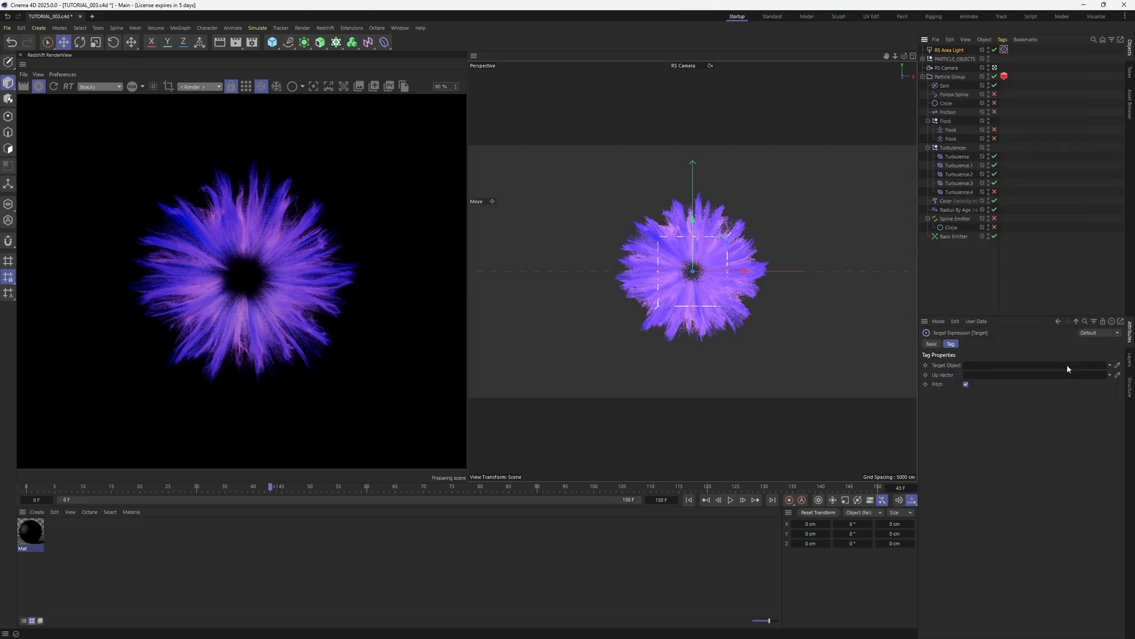
left_click(1118, 365)
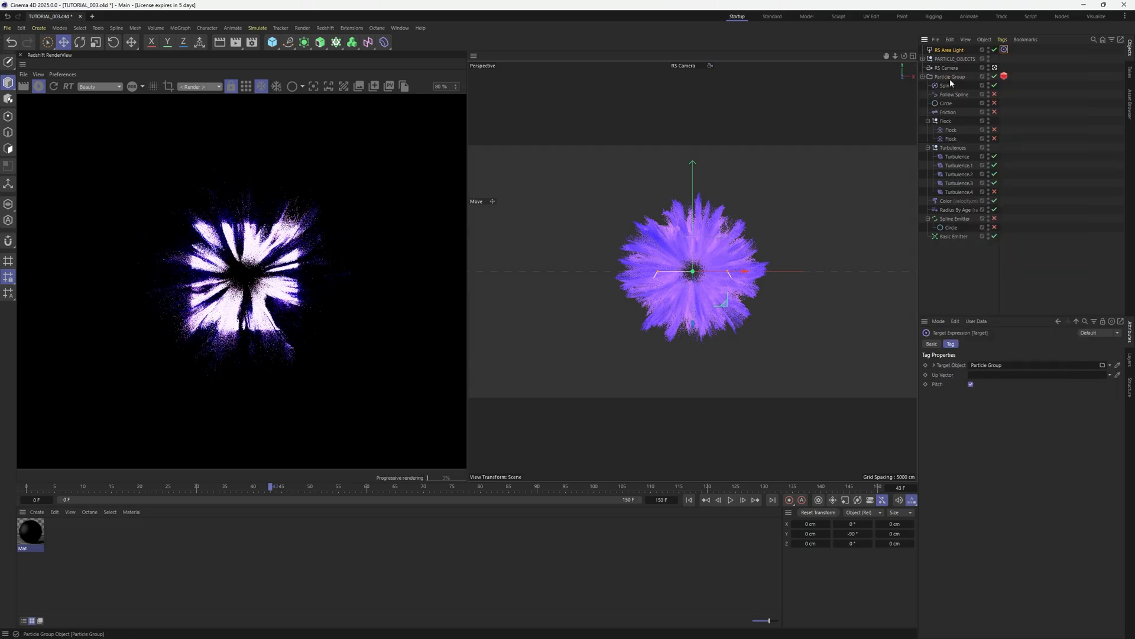
left_click(615, 182)
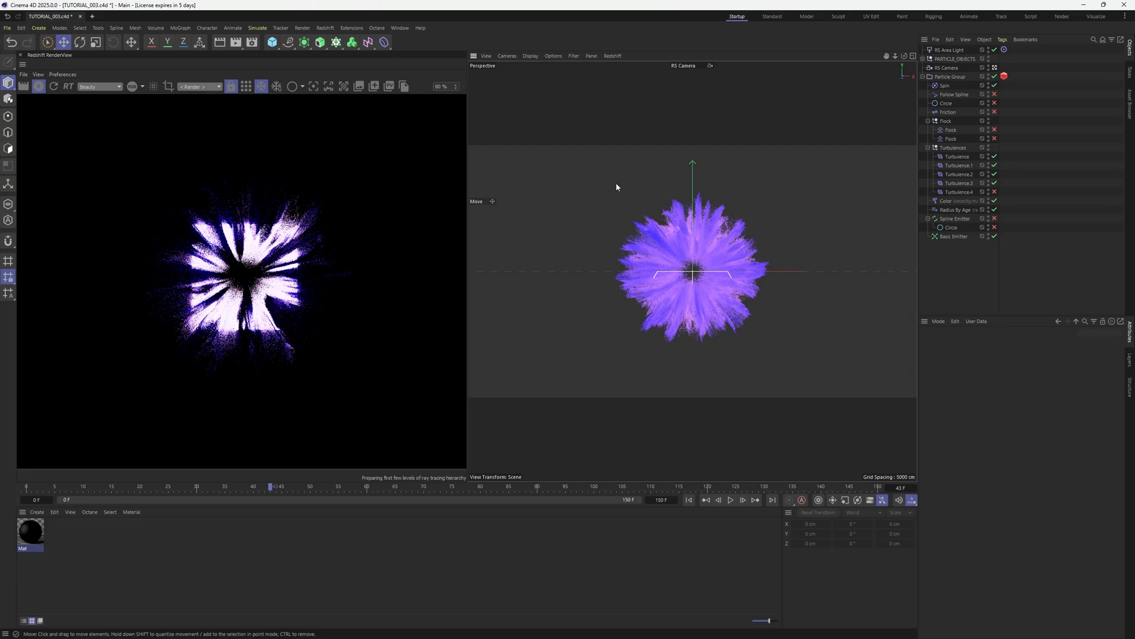
Switch the viewport to the default camera and set the RenderView to render from RS Camera
key("F2")
left_click(512, 56)
left_click(520, 144)
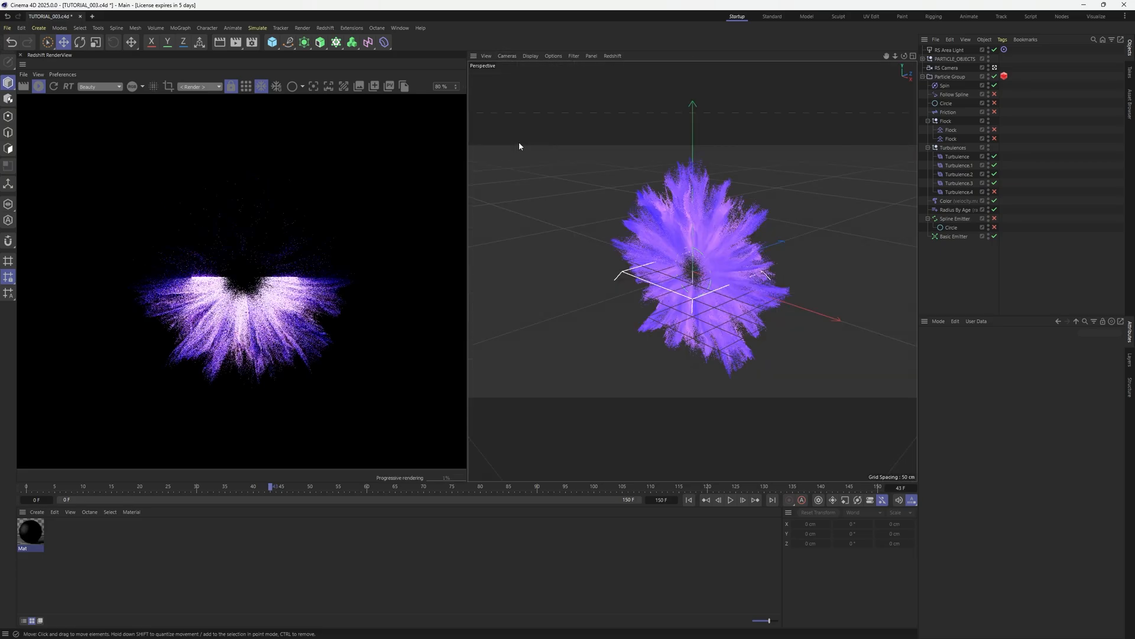
left_click(204, 88)
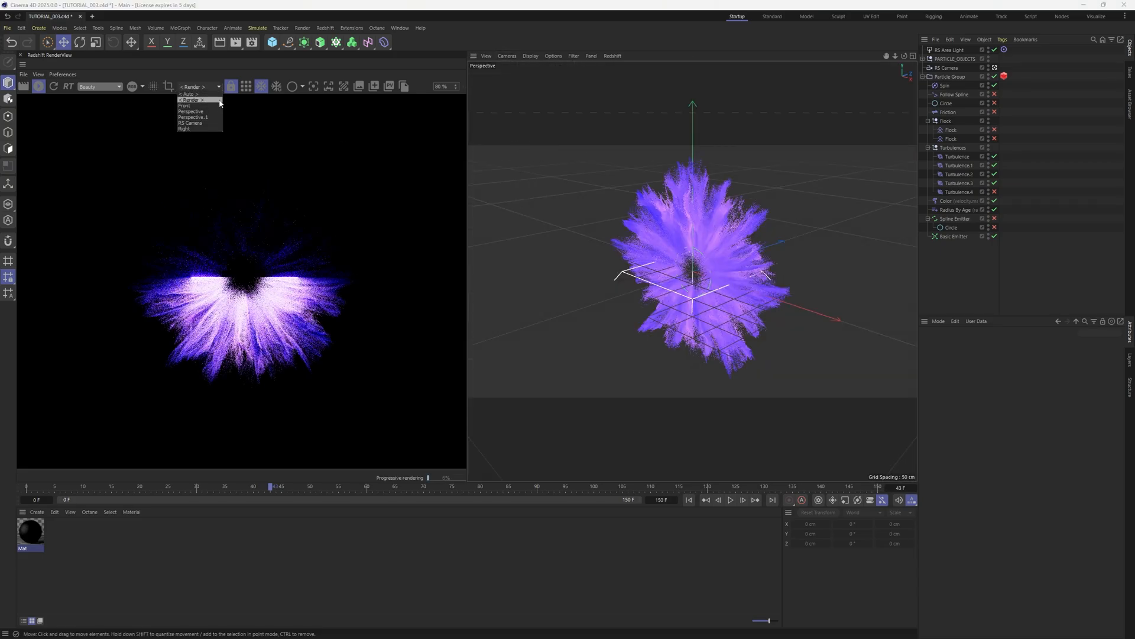
left_click(190, 122)
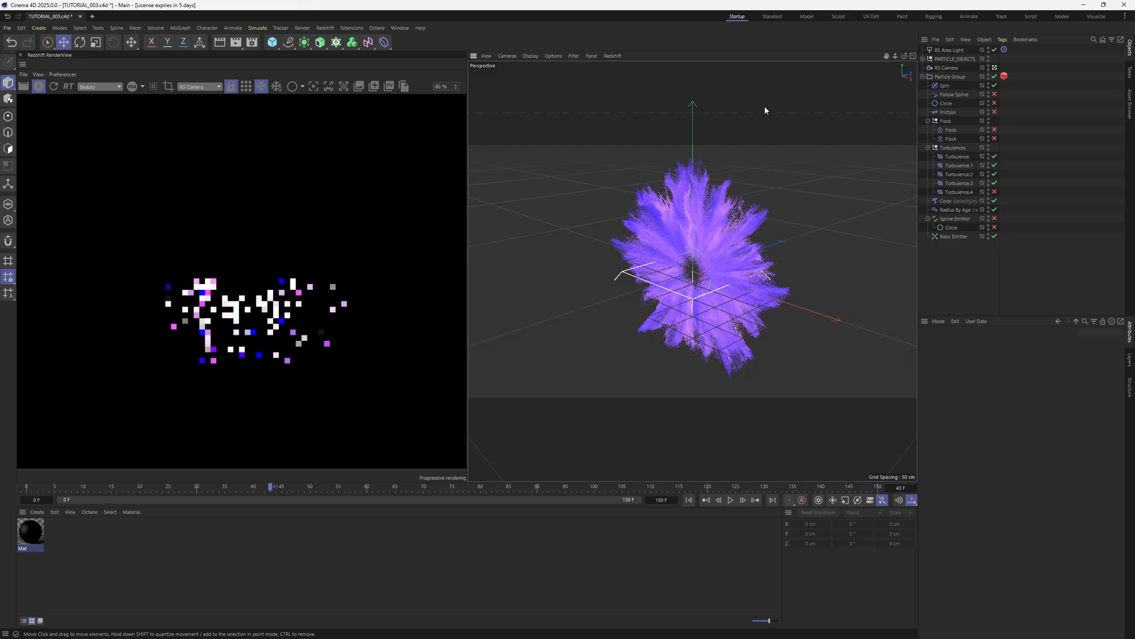
Move the area light along X to about 351 cm, so it lights the burst from the side
left_click(949, 50)
scroll(830, 194, "down", 5)
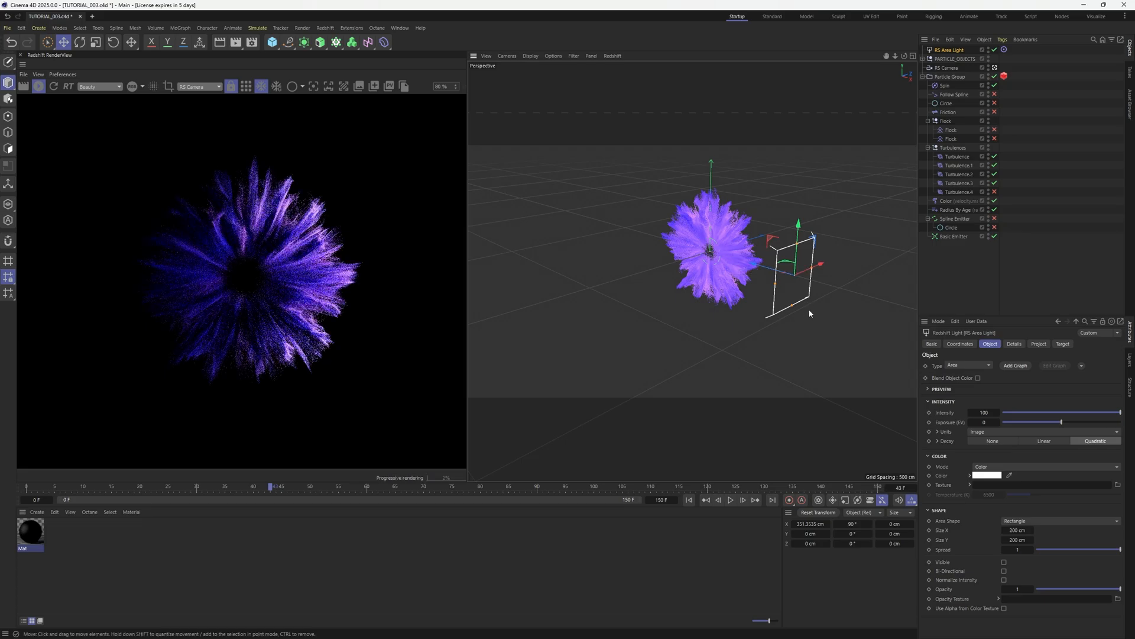
left_click(949, 266)
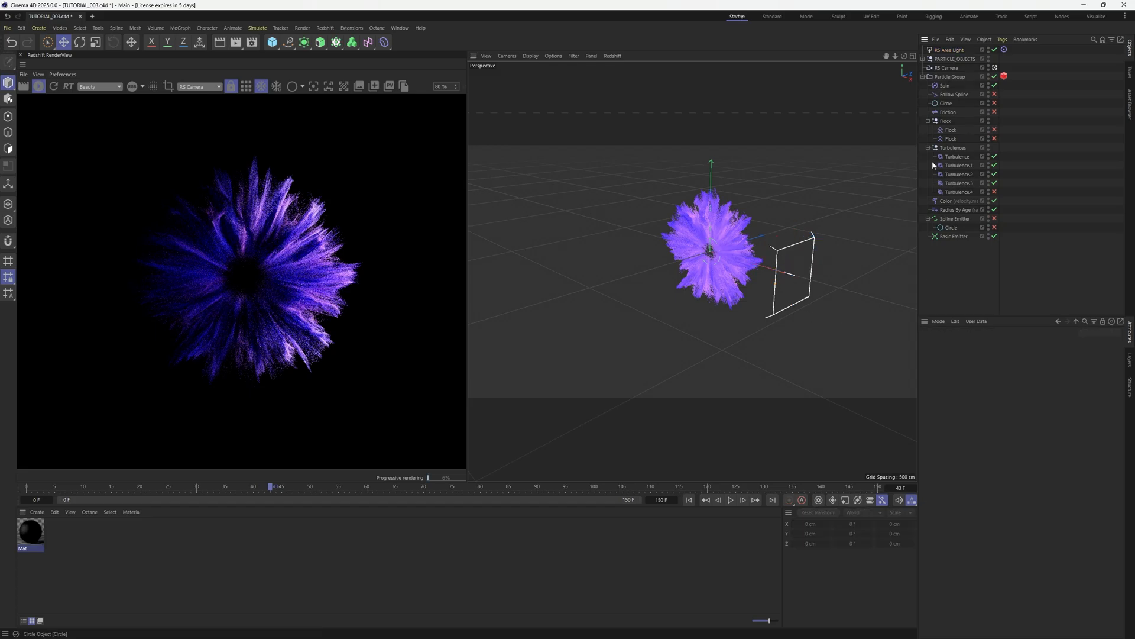
Look through the RS Camera, dolly it closer to the burst and return to the default camera
left_click(994, 68)
left_click_drag(896, 57, 941, 56)
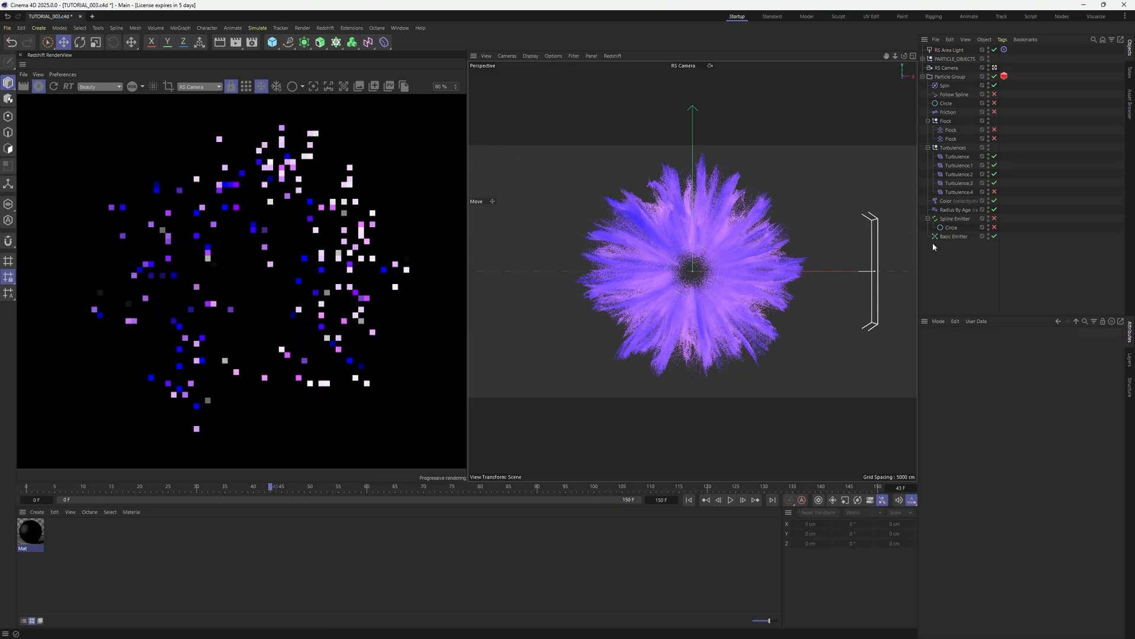
scroll(304, 315, "down", 2)
scroll(323, 308, "up", 2)
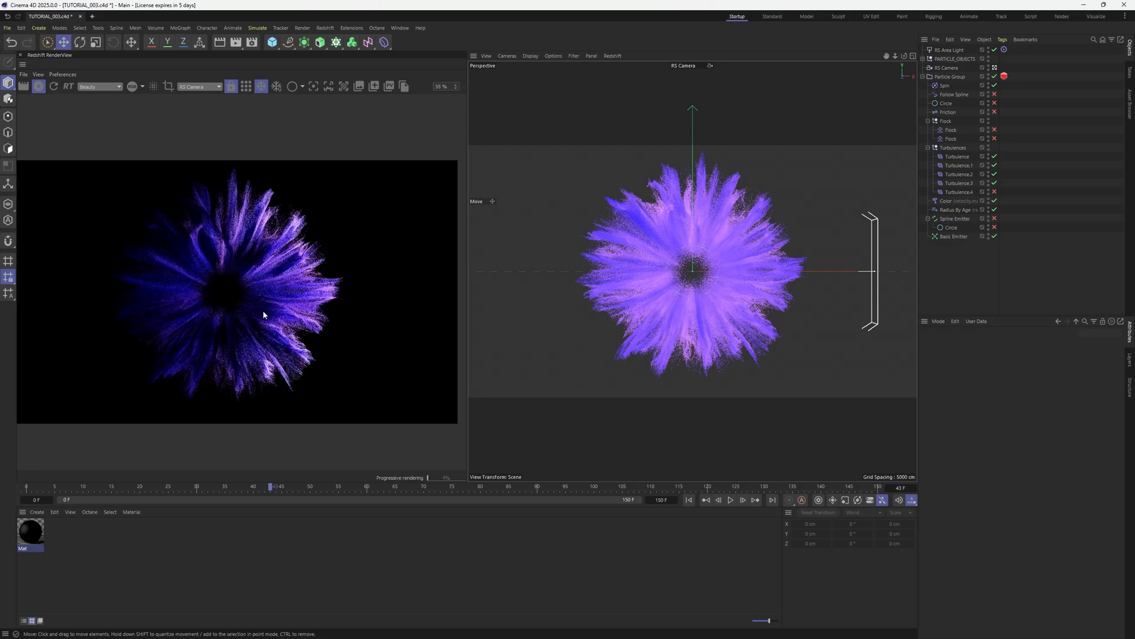
left_click(995, 68)
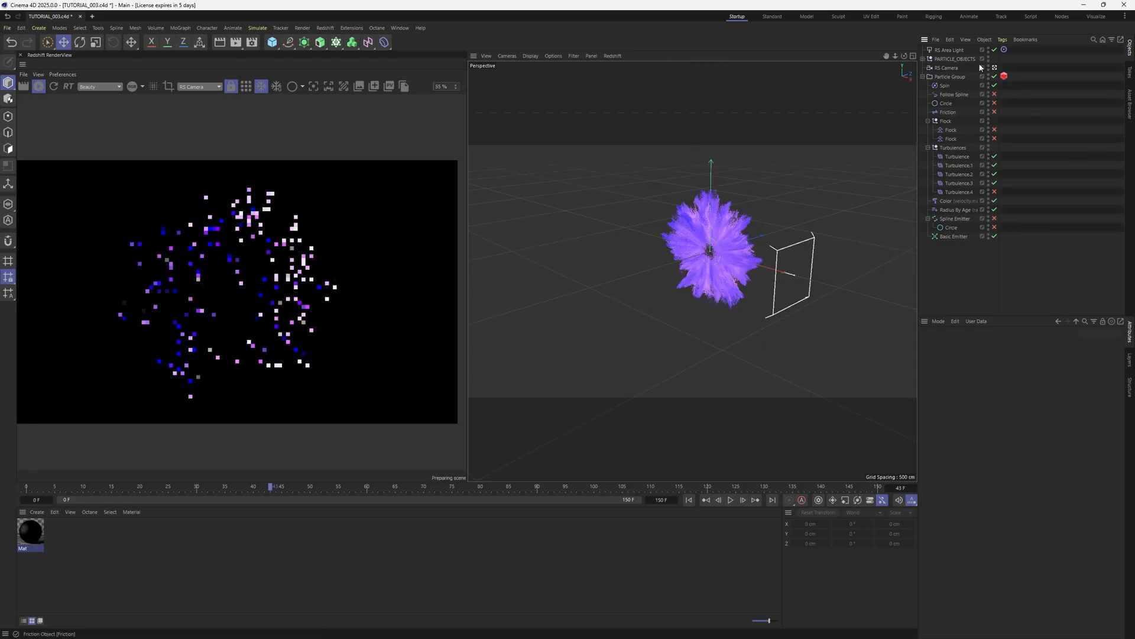
Move the area light outward to about X 373 cm and place a copy across the burst at about X -478 cm, Y -124 cm
left_click(951, 50)
left_click_drag(769, 269, 779, 271)
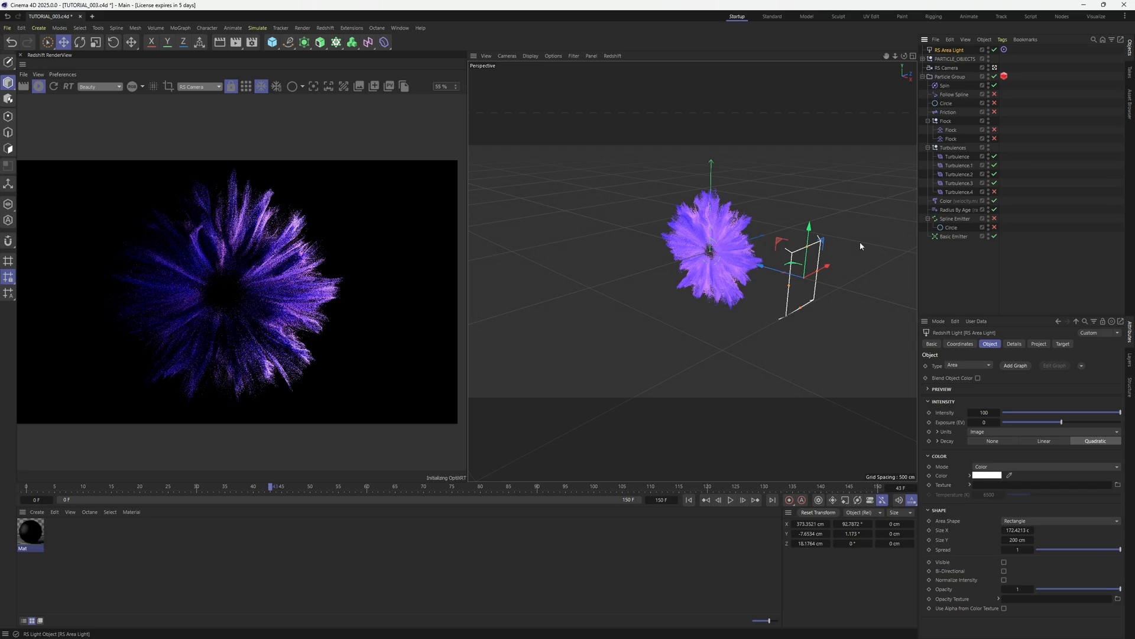
key("ctrl+c")
key("ctrl+v")
left_click_drag(764, 272, 604, 223)
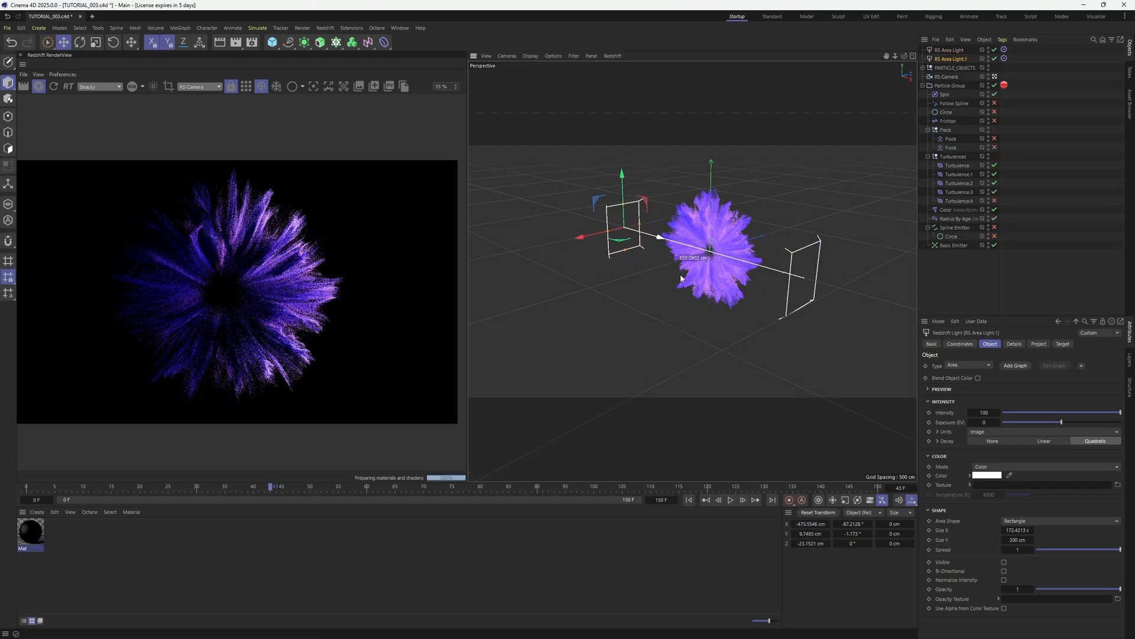
left_click_drag(681, 278, 658, 266)
Raise the original area light to about Y 179 cm, and shift both area lights slightly forward along Z
left_click(974, 52)
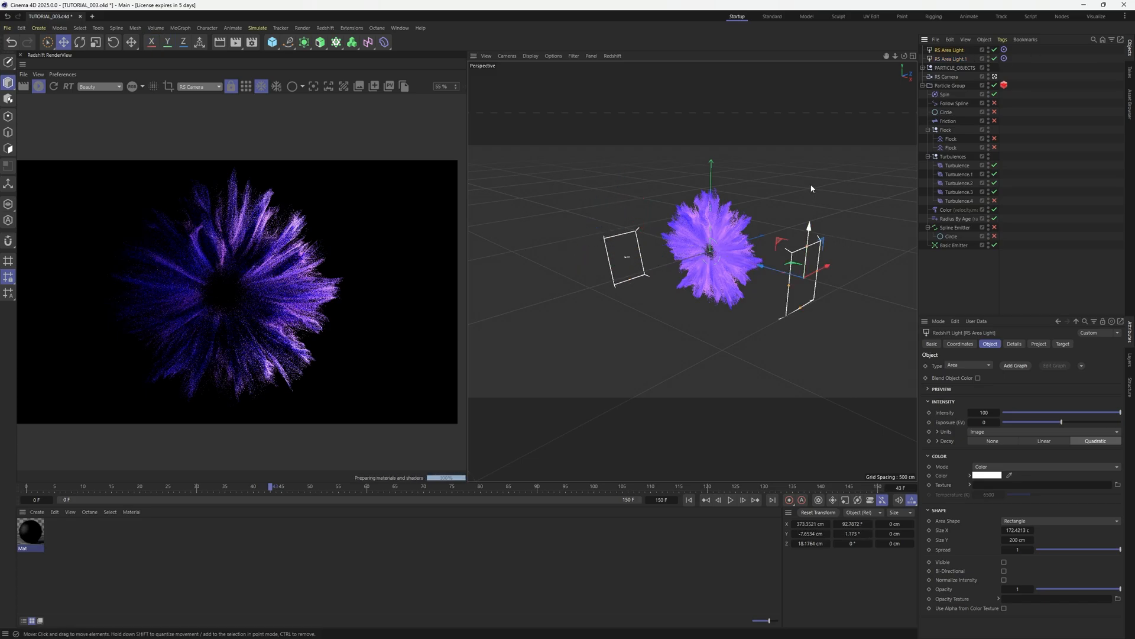
left_click_drag(809, 230, 815, 177)
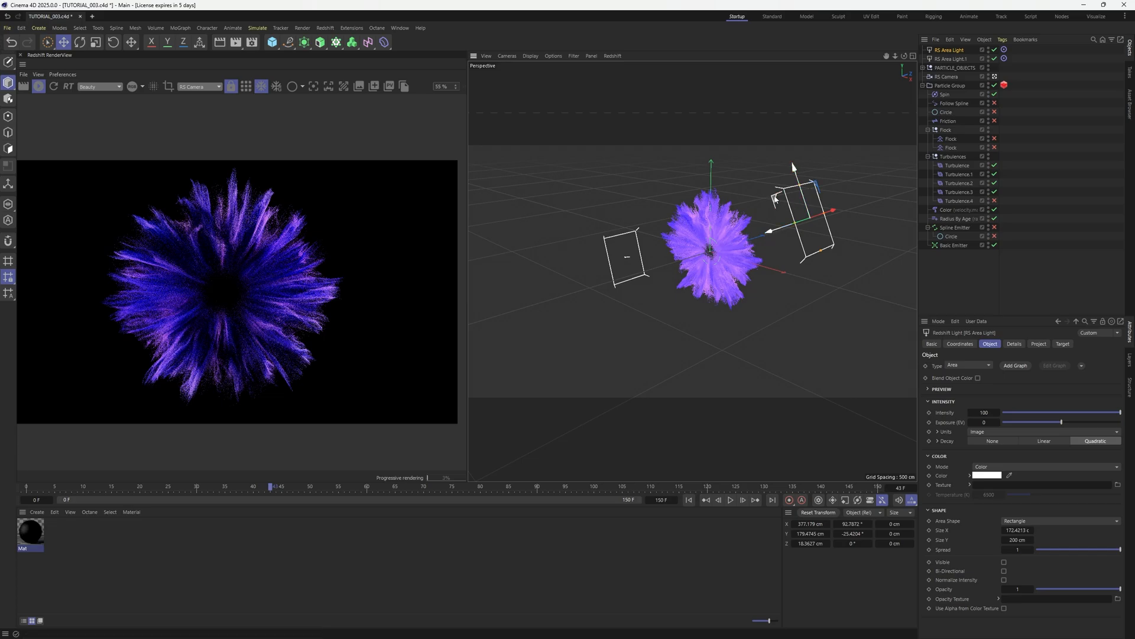
left_click(953, 60, "shift")
left_click_drag(728, 235, 720, 237)
Widen the RenderView area and look through the RS Camera in the viewport
scroll(243, 323, "down", 3)
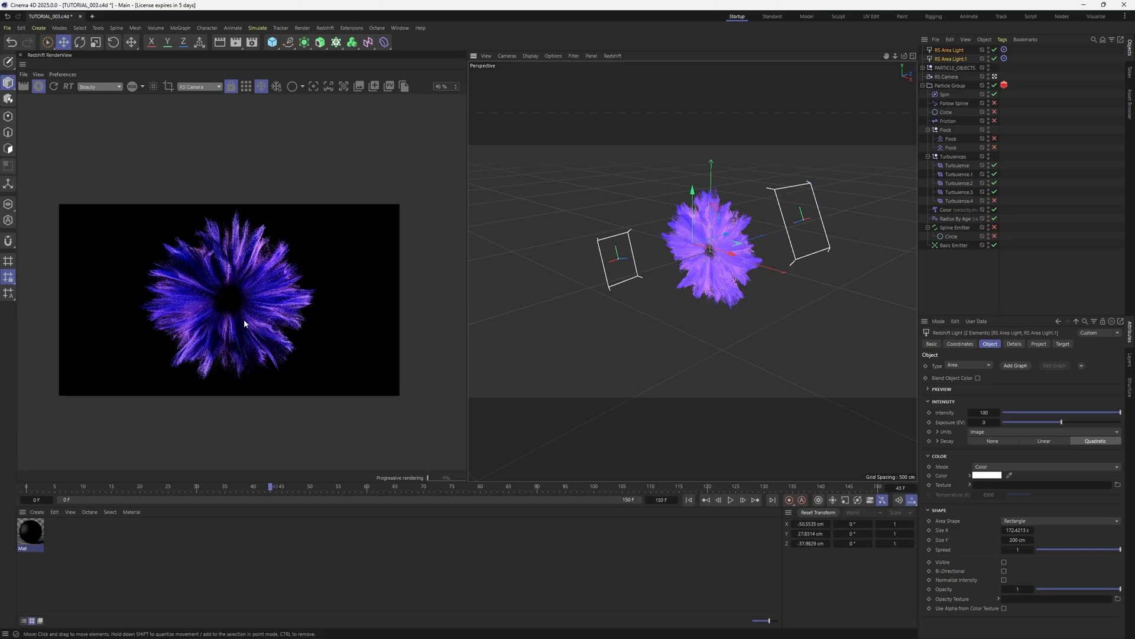
scroll(244, 322, "up", 4)
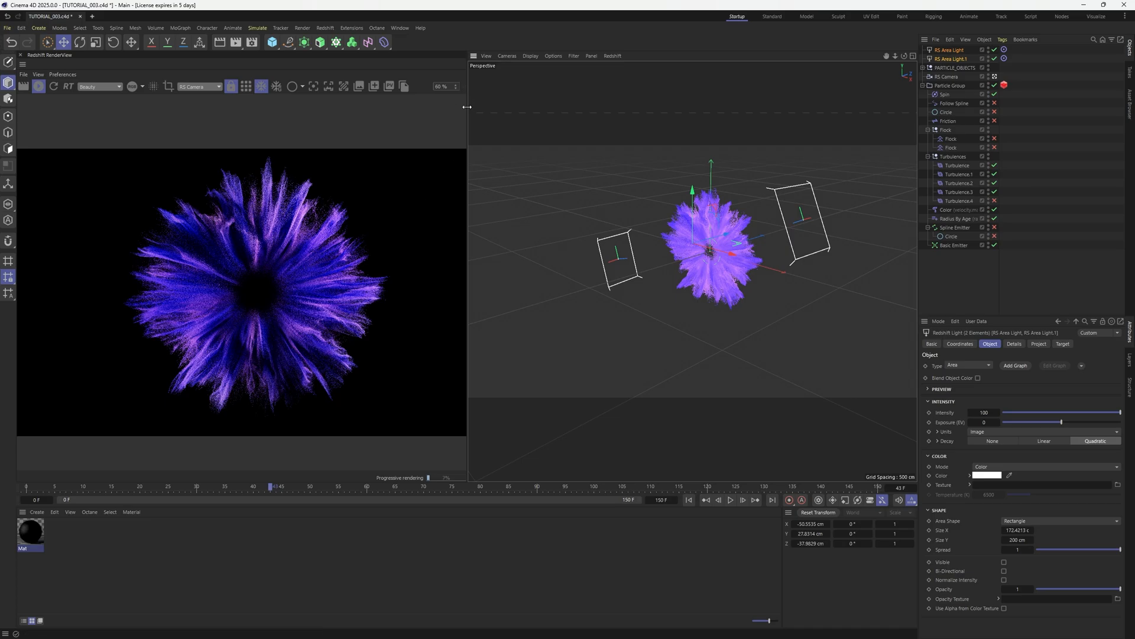
left_click_drag(467, 107, 567, 107)
left_click(1078, 172)
left_click(995, 77)
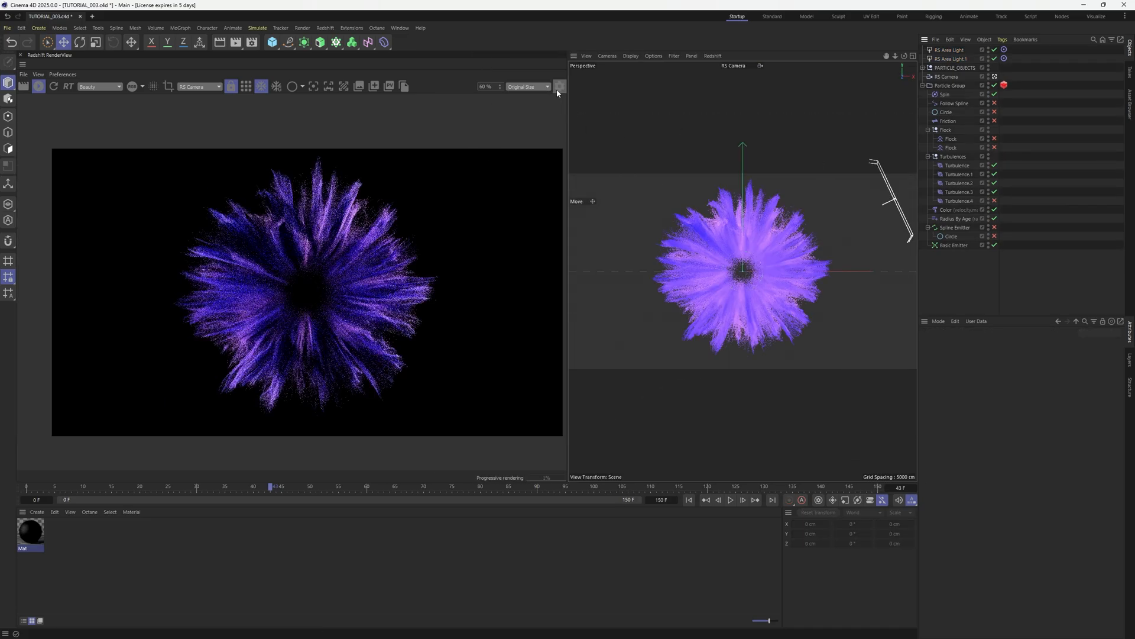
Enable Color Controls in the RenderView and bend the RGB curve to lift the highlights while holding down the midtones
left_click(560, 87)
left_click(461, 233)
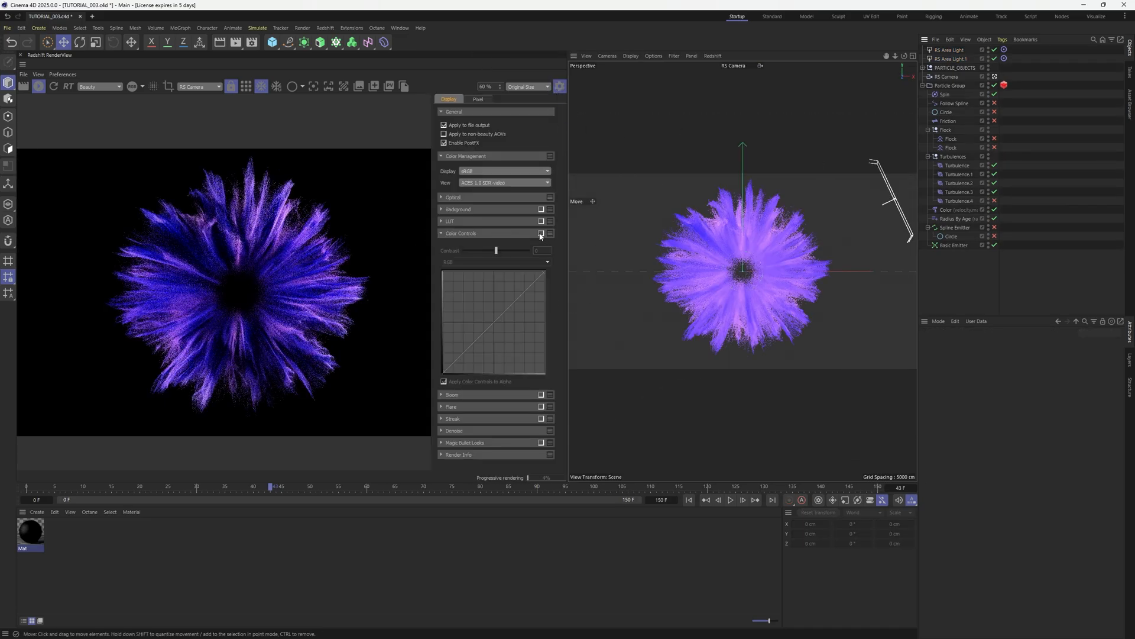
left_click(541, 233)
left_click_drag(520, 296, 519, 289)
left_click_drag(485, 326, 487, 330)
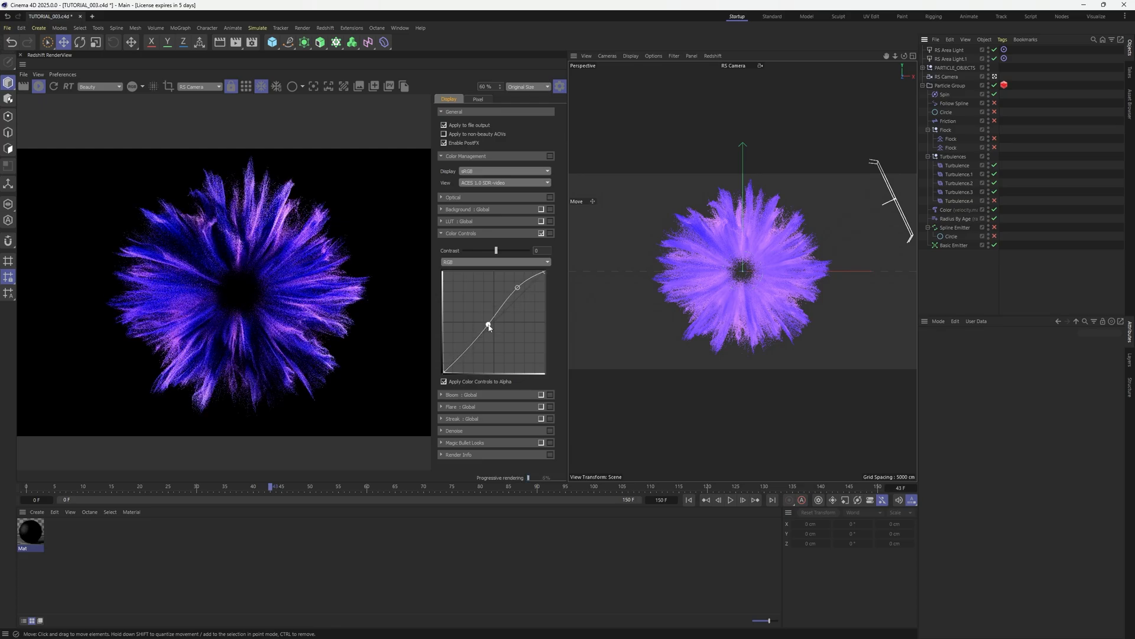
left_click(560, 86)
Enable Tone-Mapping on the RS Camera with Highlights at about 0.461 and Saturation at about -12 %
left_click(946, 77)
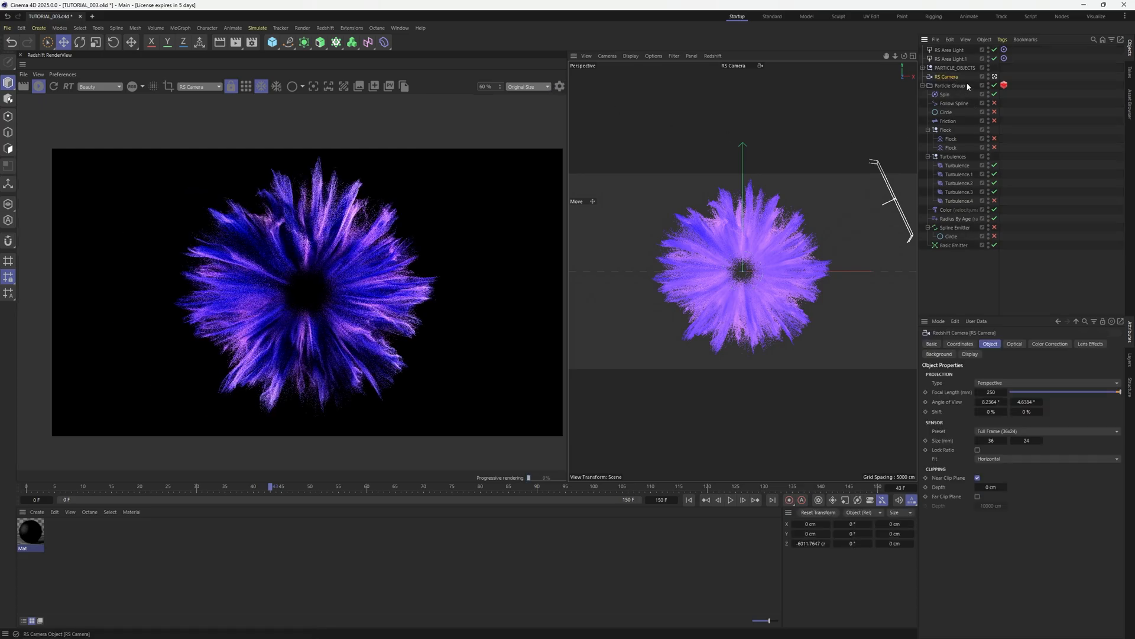
left_click(1034, 345)
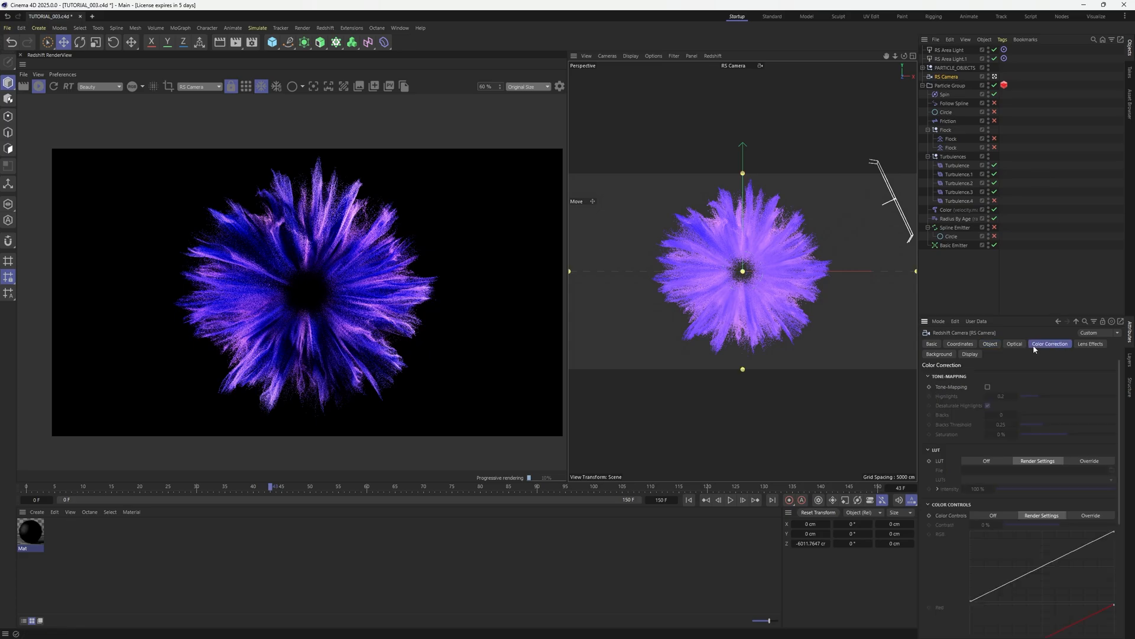
left_click(988, 386)
left_click_drag(1039, 395, 1064, 396)
left_click(1060, 435)
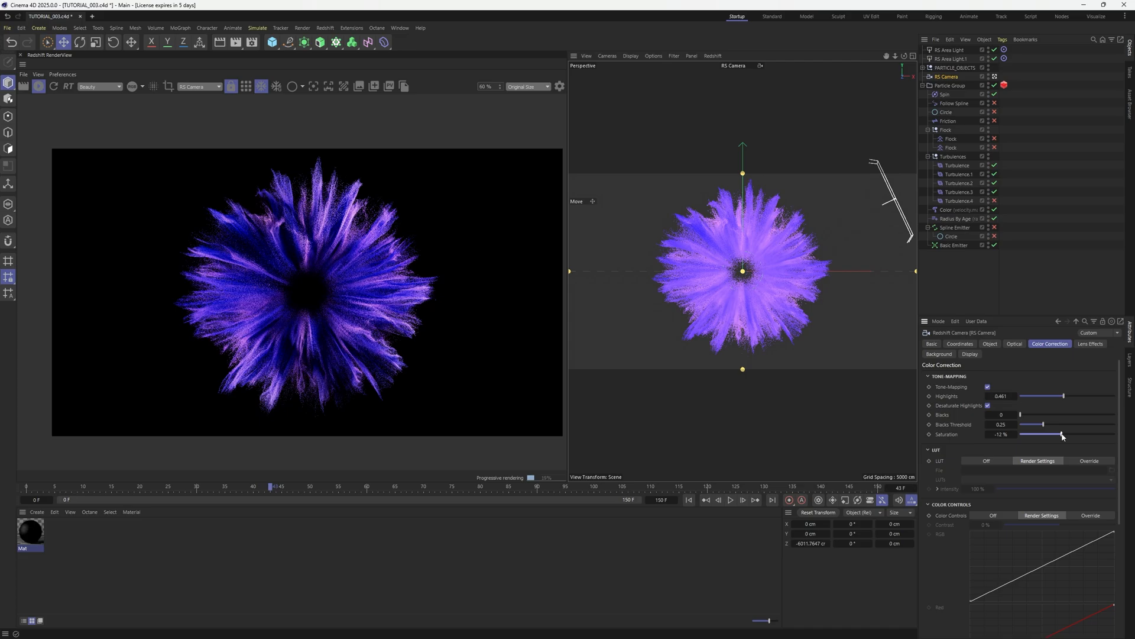
Return to the default camera and move both area lights forward along Z until their shared centre is at about -73 cm
left_click(951, 59)
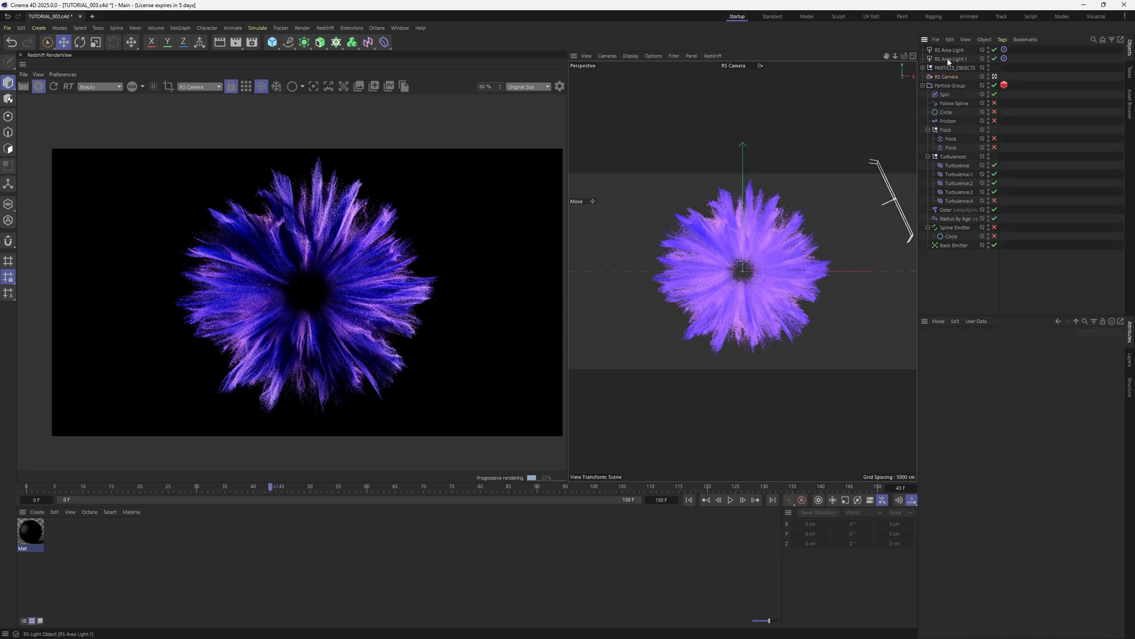
left_click(950, 51, "ctrl")
key("o")
left_click_drag(760, 247, 822, 278)
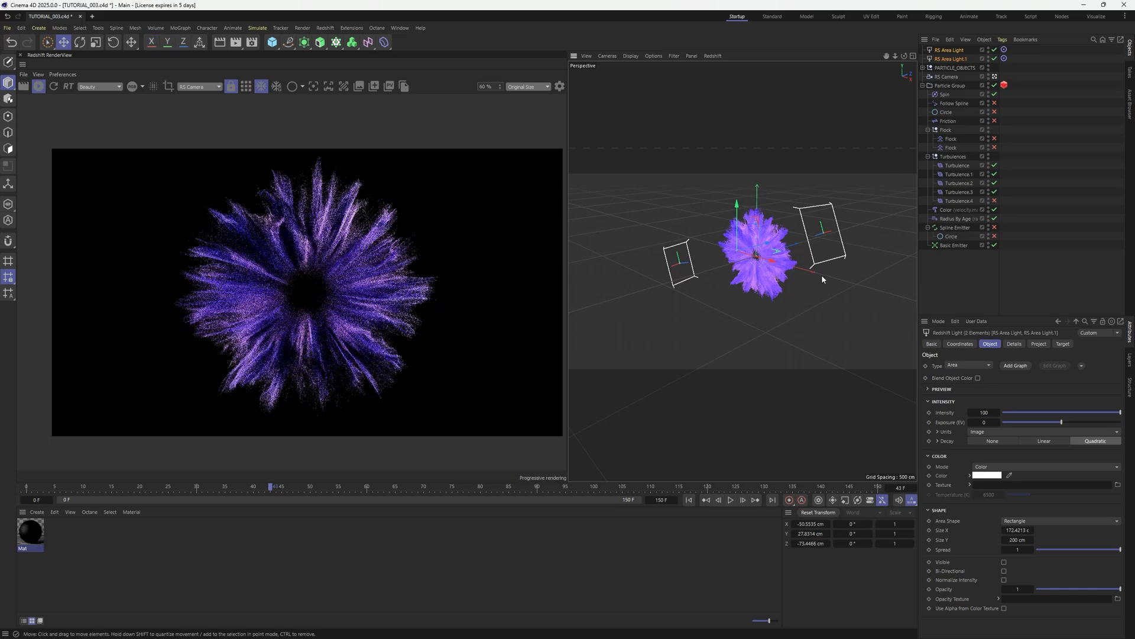
left_click(986, 276)
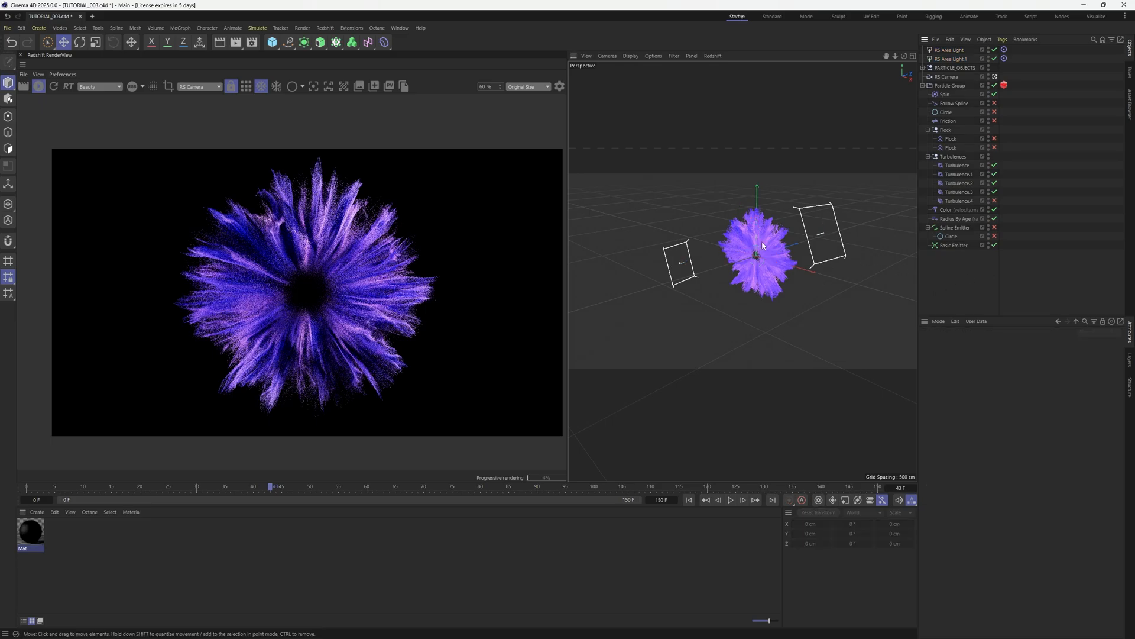
Move the original area light farther out along X to about 436 cm
left_click_drag(742, 271, 787, 267, "alt")
left_click_drag(728, 213, 845, 205, "alt")
left_click(814, 207)
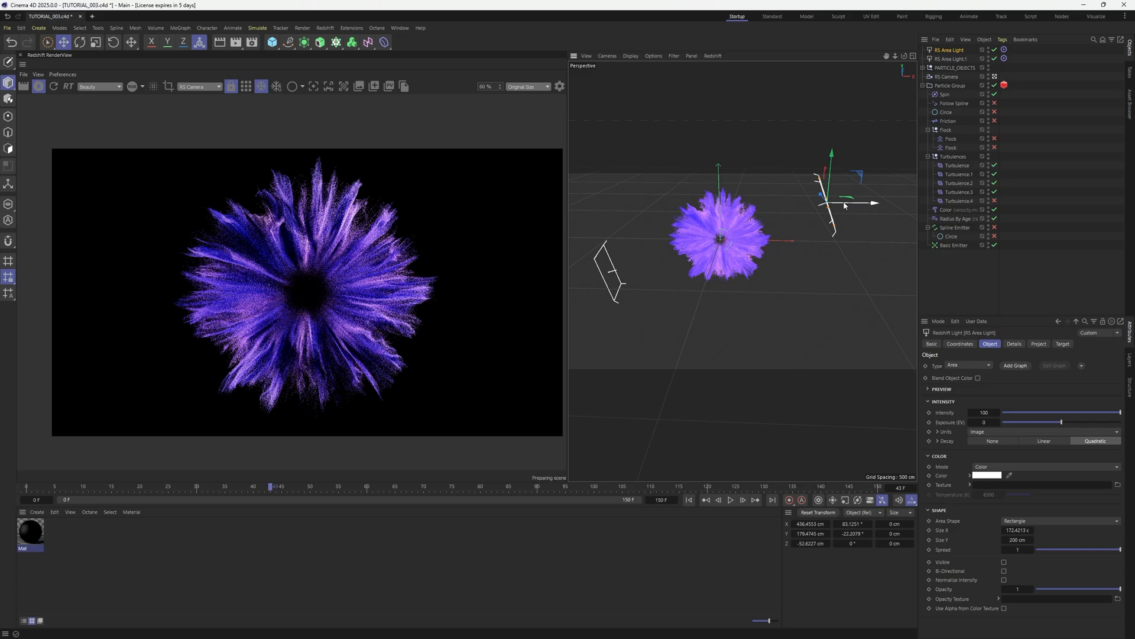
Shrink both area lights to about 108 × 166 cm and set their Intensity to 150
left_click(951, 59, "ctrl")
left_click_drag(737, 252, 856, 282, "alt")
mouse_move(1017, 530)
left_mouse_down()
mouse_move(981, 530)
mouse_move(1000, 539)
left_mouse_up()
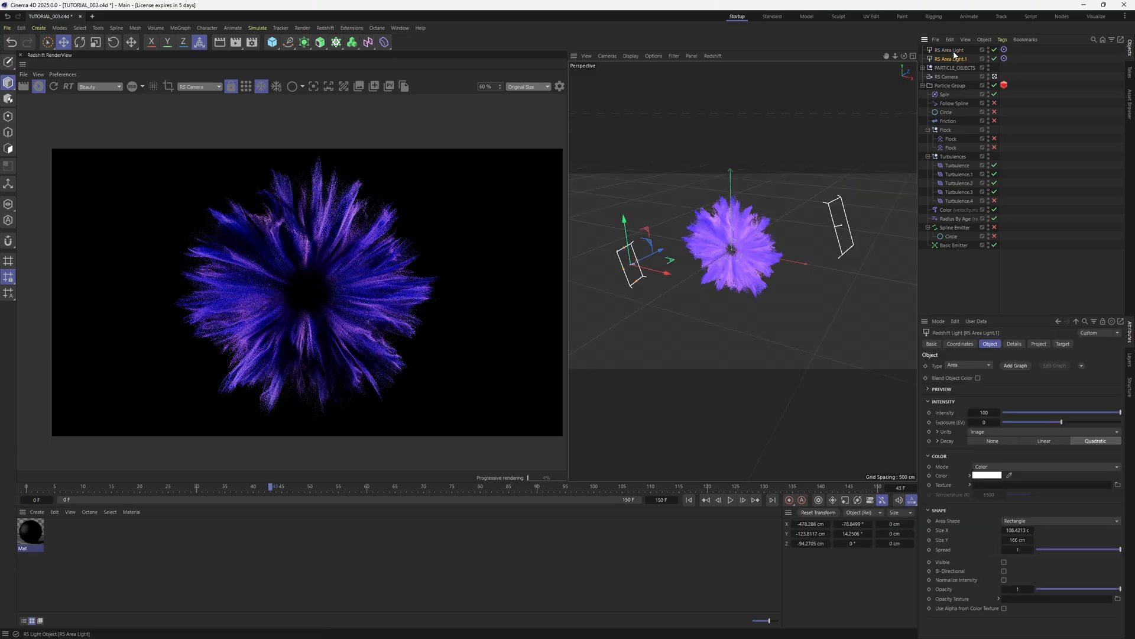
left_click(953, 51, "ctrl")
left_click_drag(985, 412, 996, 412)
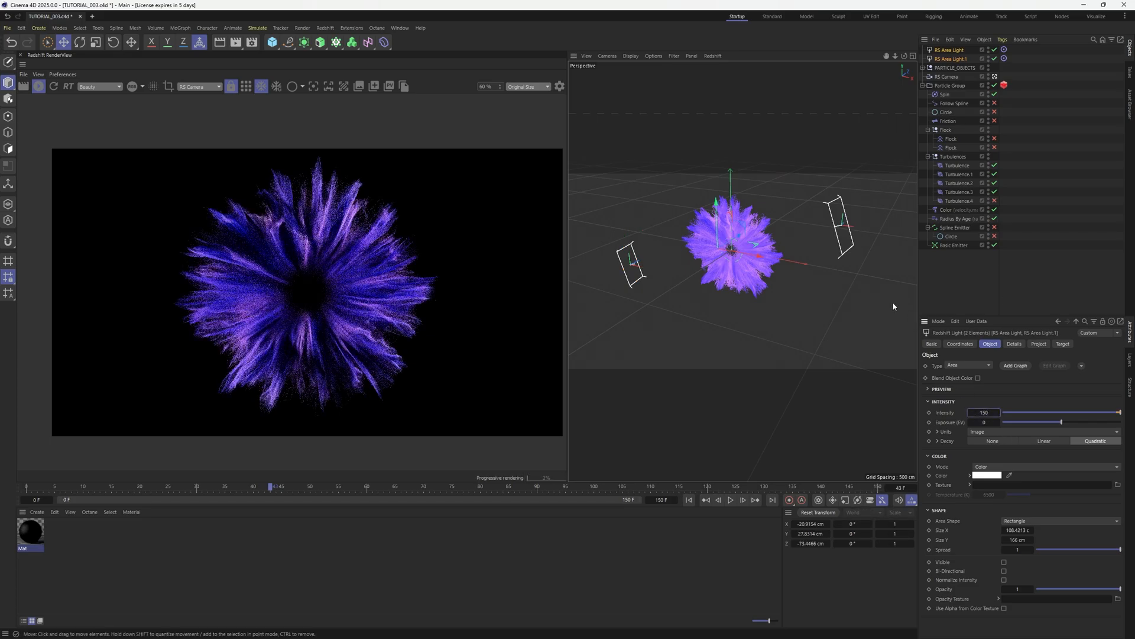
left_click(853, 298)
Duplicate the second area light above the burst at about Y 402 cm and reshape the copy to about 285 × 79 cm
left_click_drag(946, 59, 964, 64, "ctrl")
left_click_drag(663, 271, 737, 141)
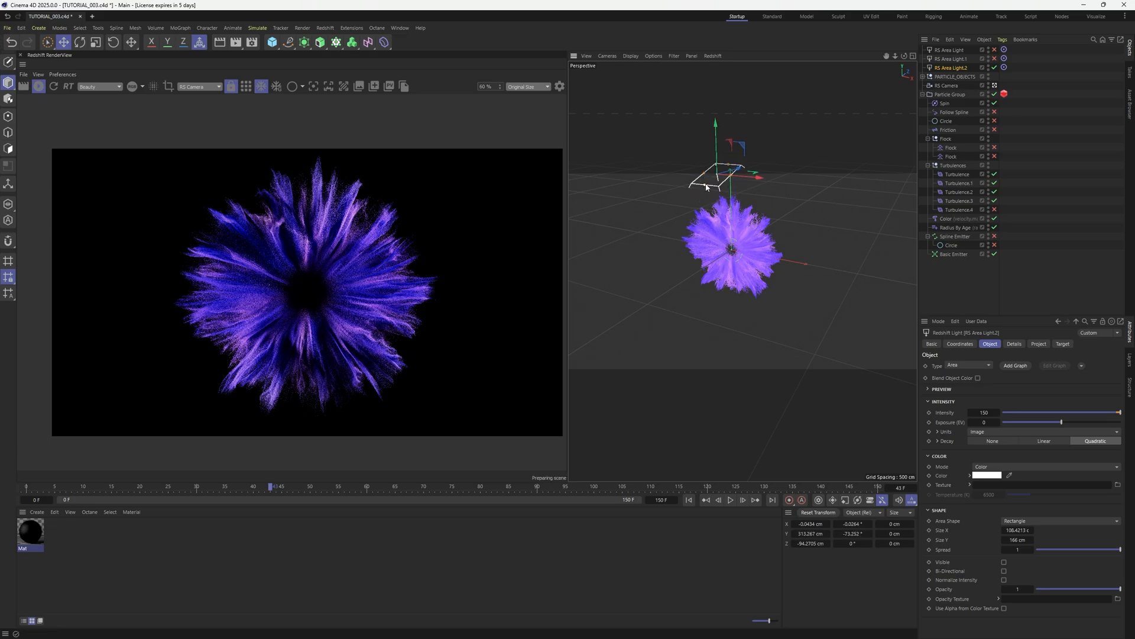
left_click_drag(703, 180, 717, 181)
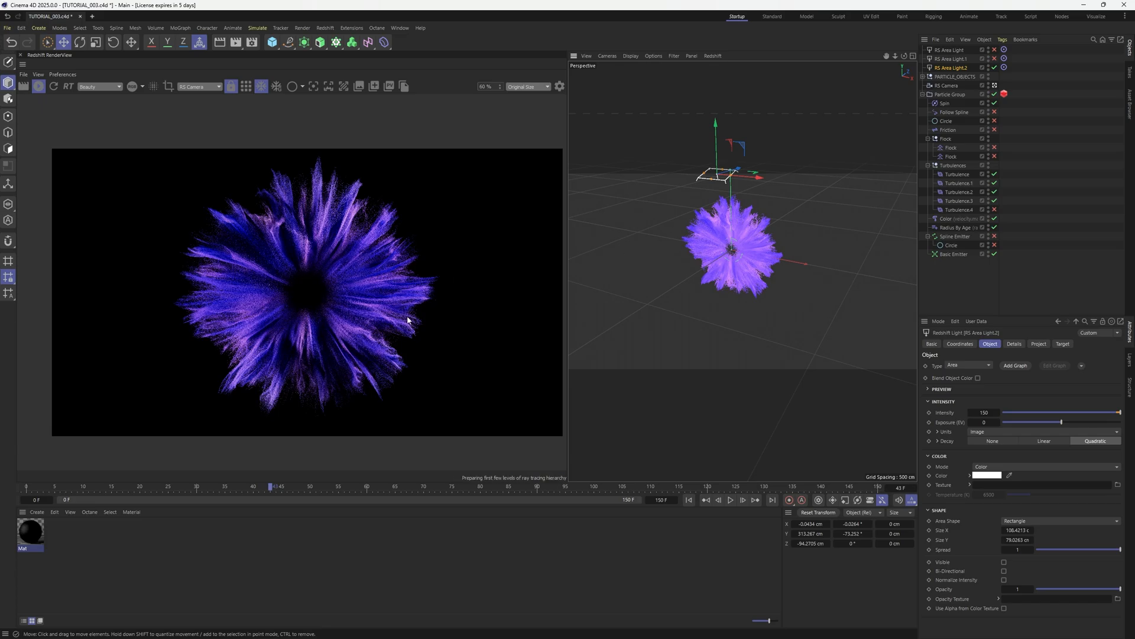
left_click_drag(734, 176, 755, 183)
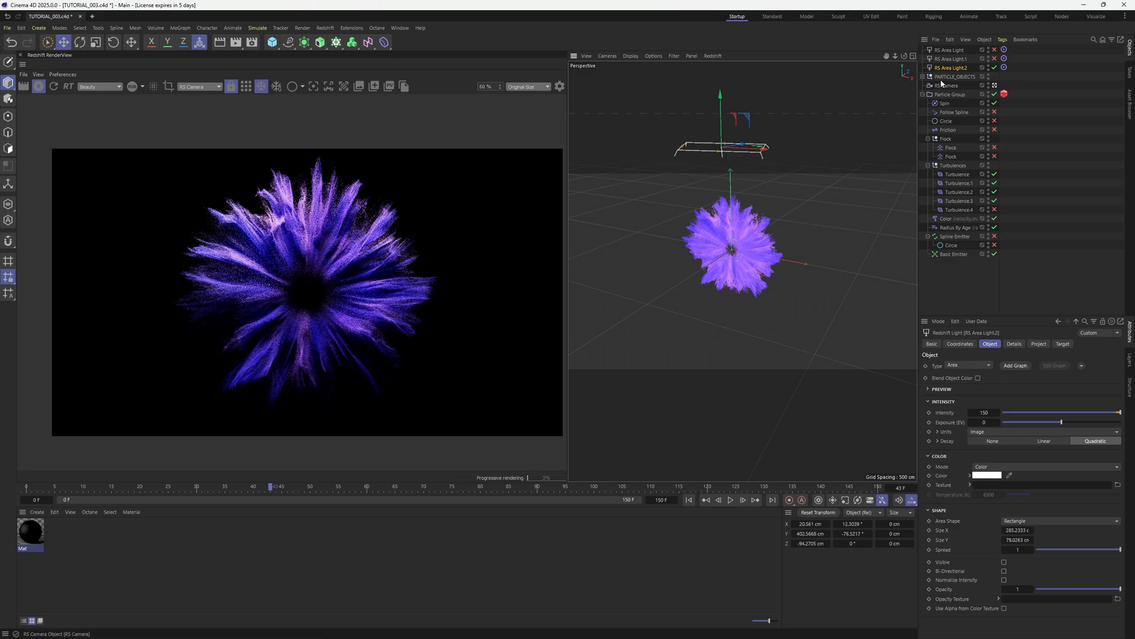
Duplicate the overhead area light and place the copy below the burst at about Y -589 cm, checking the lighting in the render
left_click_drag(951, 68, 953, 73, "ctrl")
left_click_drag(724, 122, 759, 335)
left_click_drag(725, 290, 728, 353)
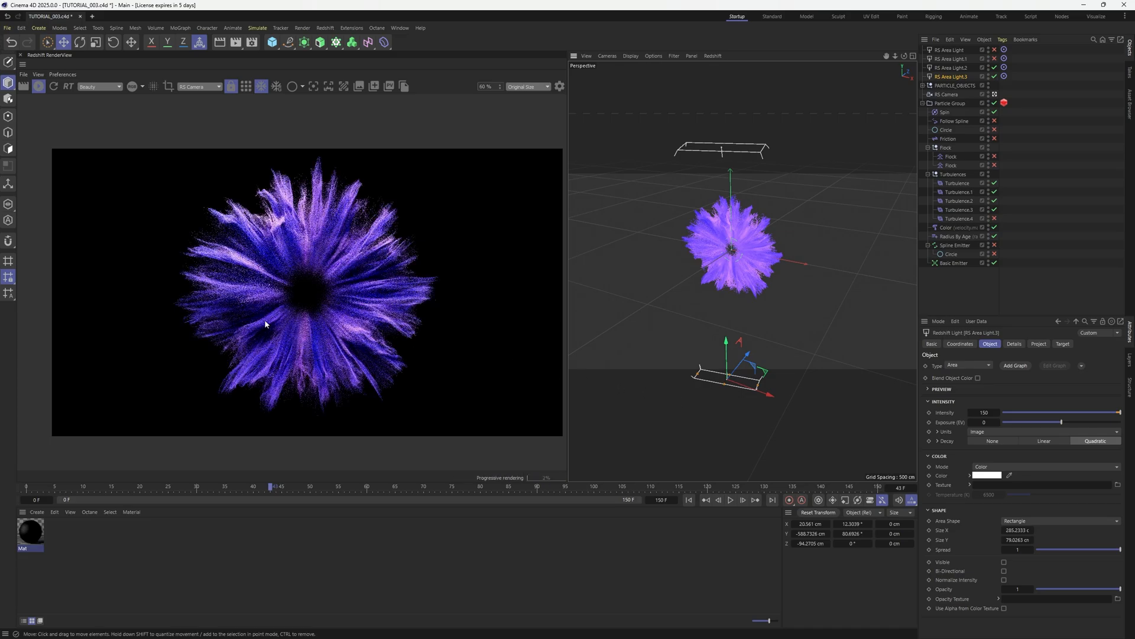
scroll(296, 307, "up", 9)
scroll(318, 311, "down", 8)
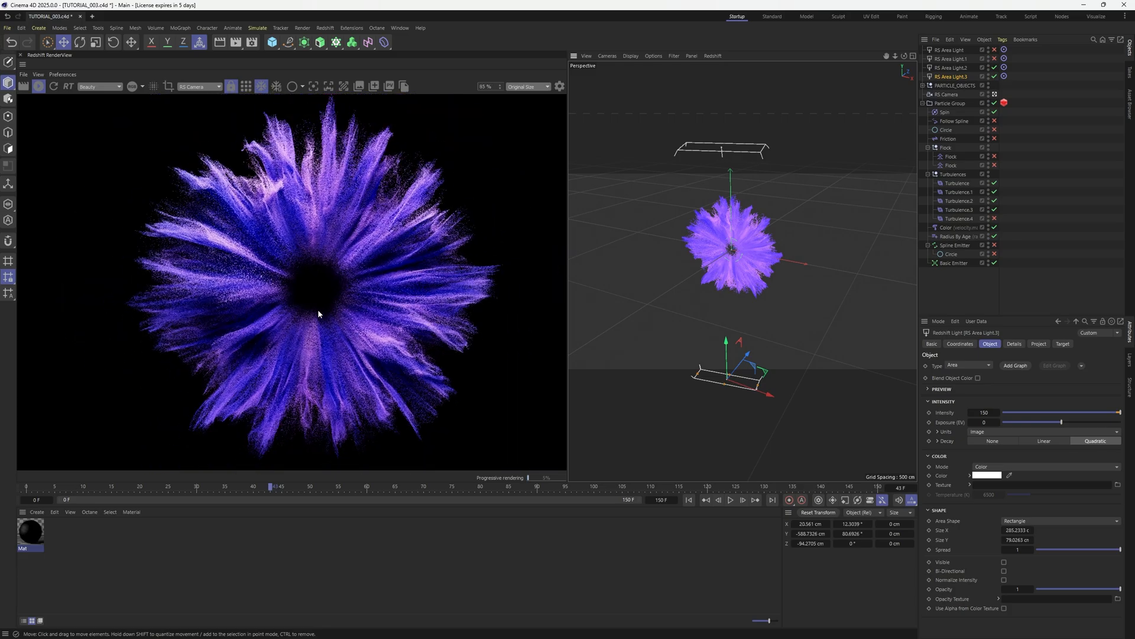
scroll(317, 308, "up", 4)
scroll(317, 335, "up", 2)
scroll(317, 331, "down", 2)
scroll(379, 316, "down", 2)
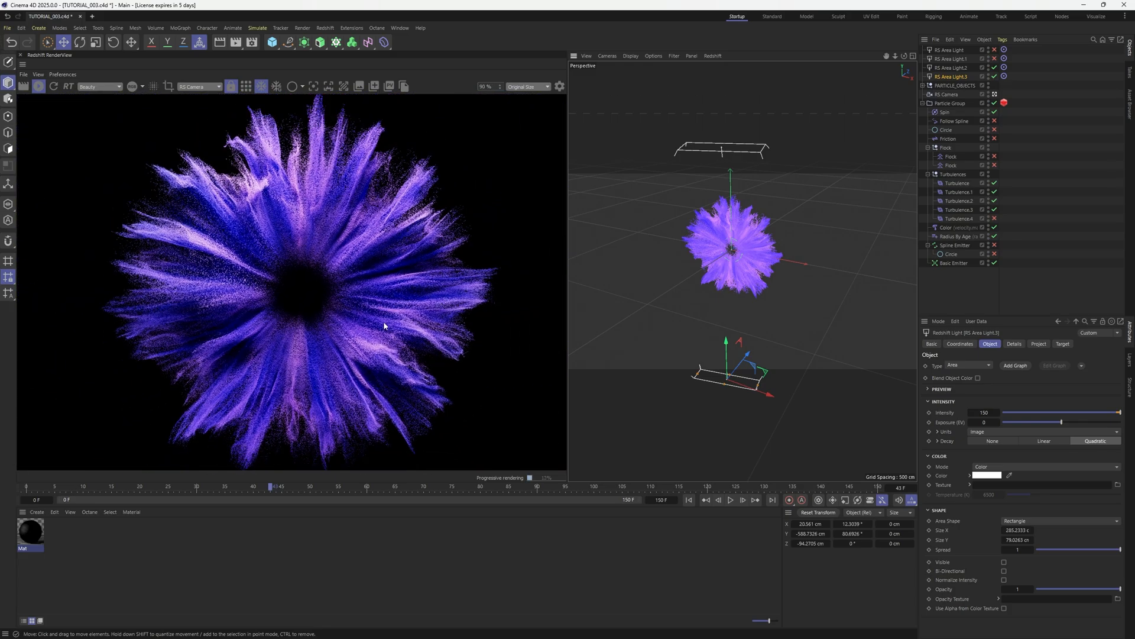
Group the cubes from Cube.16 down to Cube.9 in PARTICLE_OBJECTS under a null
left_click(922, 85)
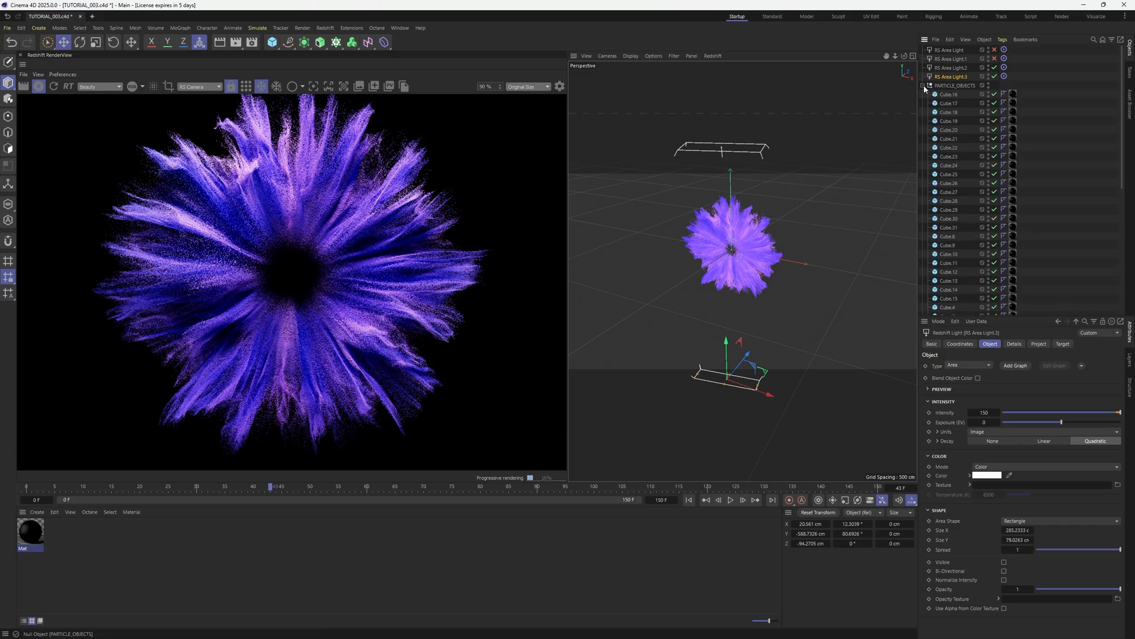
left_click(956, 94)
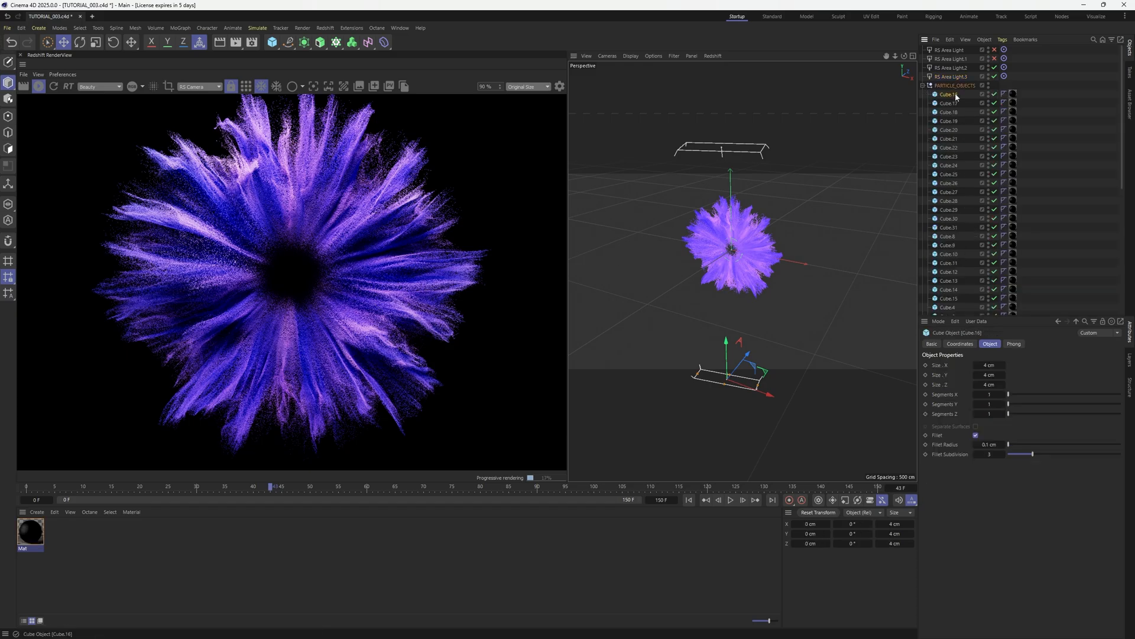
left_click(955, 246, "shift")
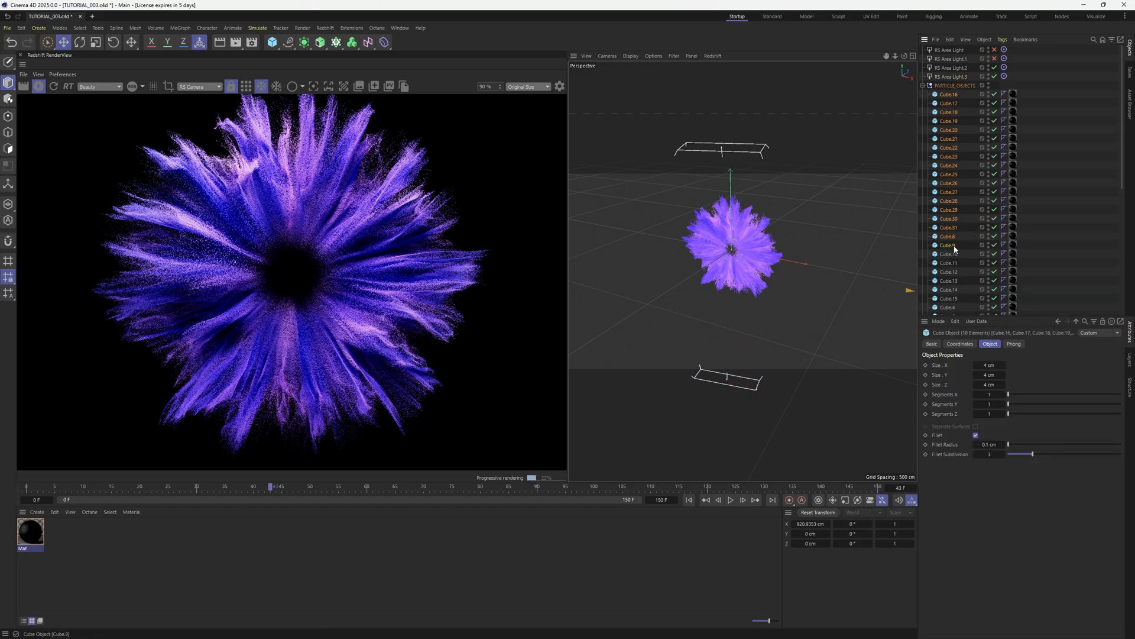
key("alt+g")
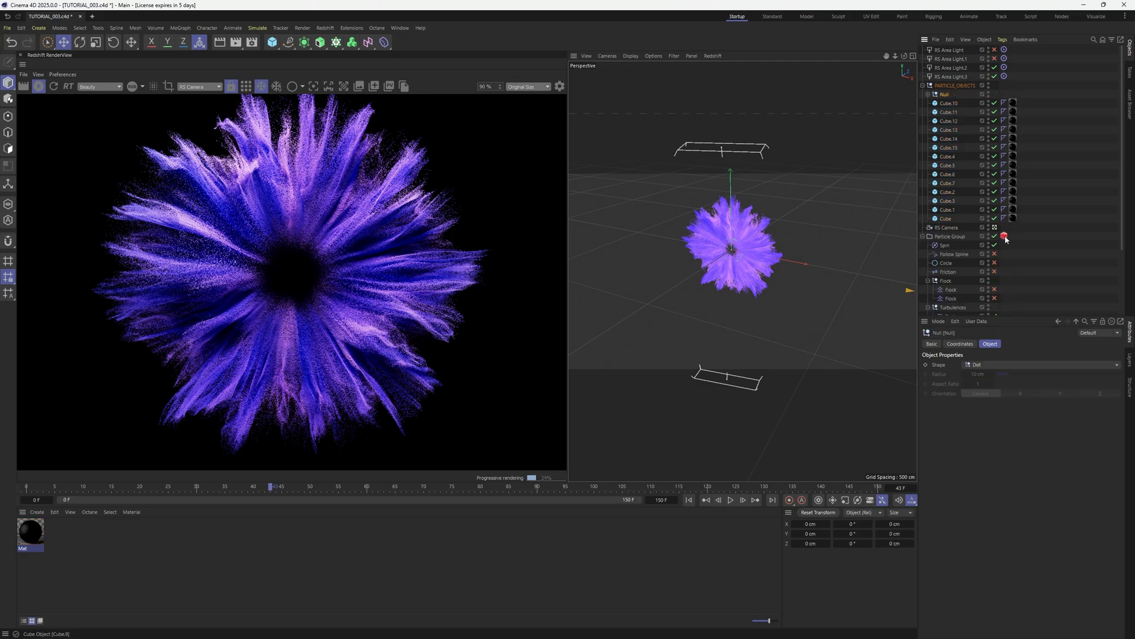
Set the X, Y and Z sizes of all cubes inside the new null to 6 cm
left_click(928, 94)
left_click(954, 103)
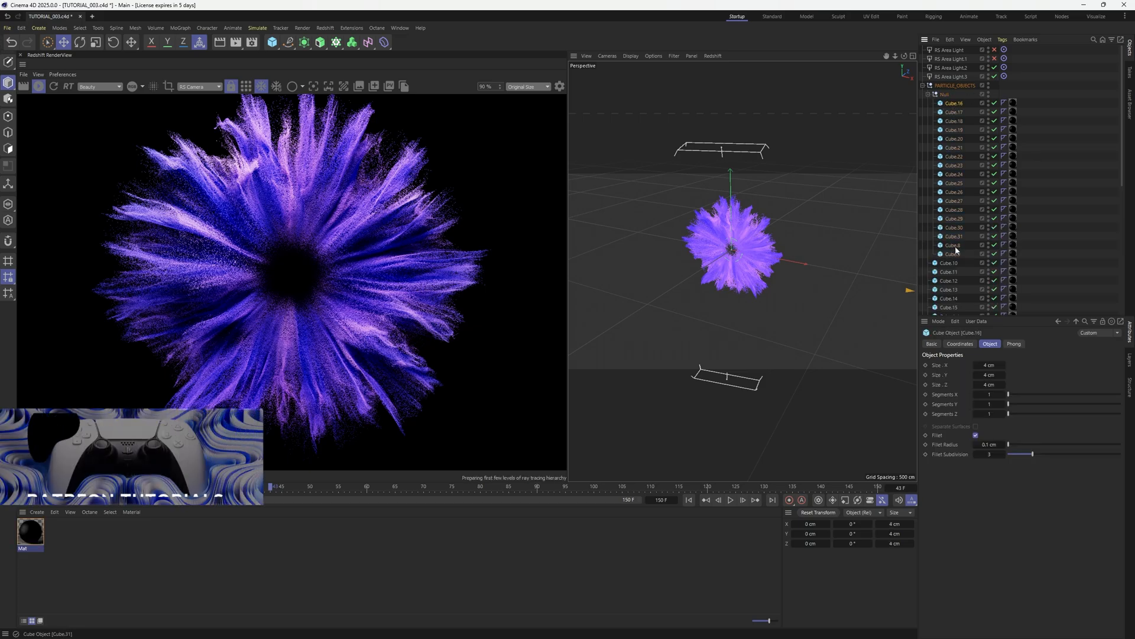
left_click(954, 254, "shift")
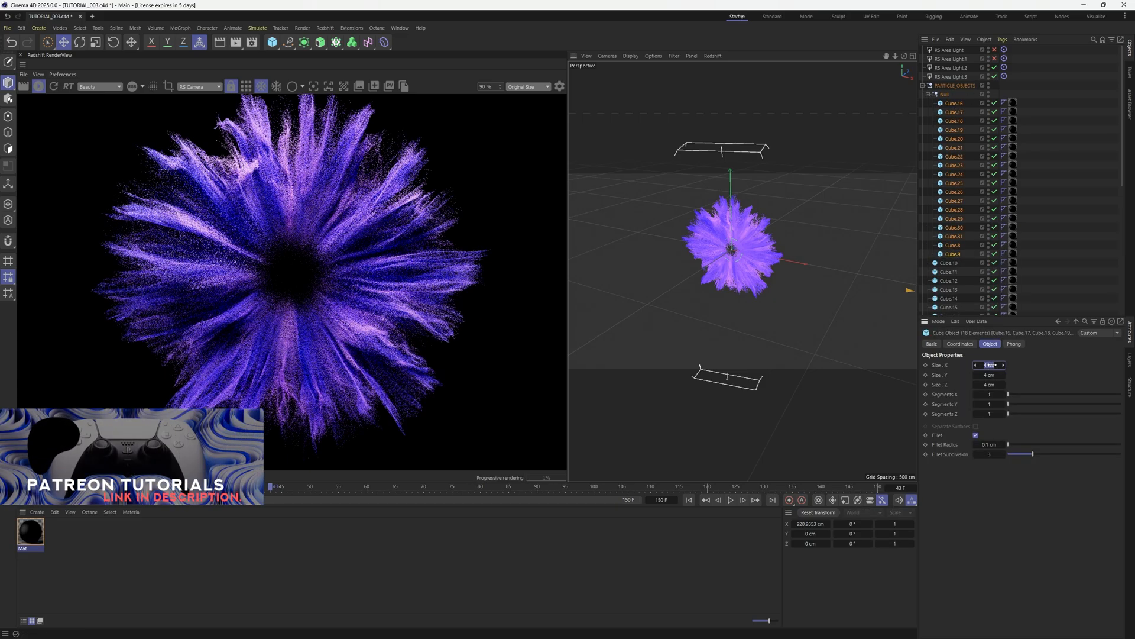
type("6")
key("Tab")
type("6")
key("Tab")
type("6")
key("Return")
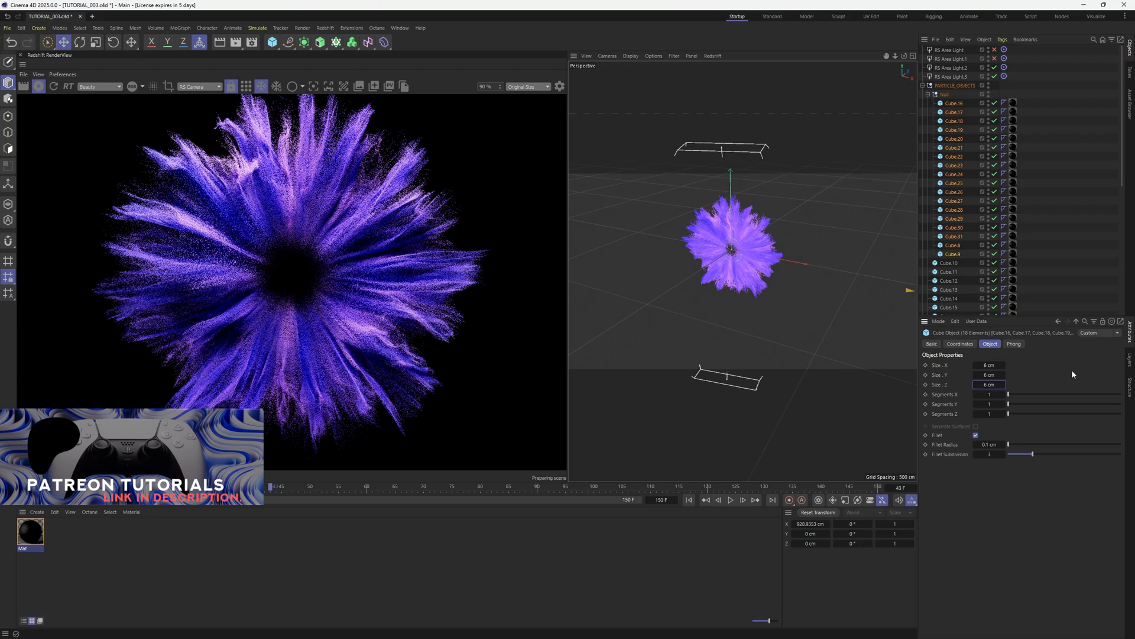
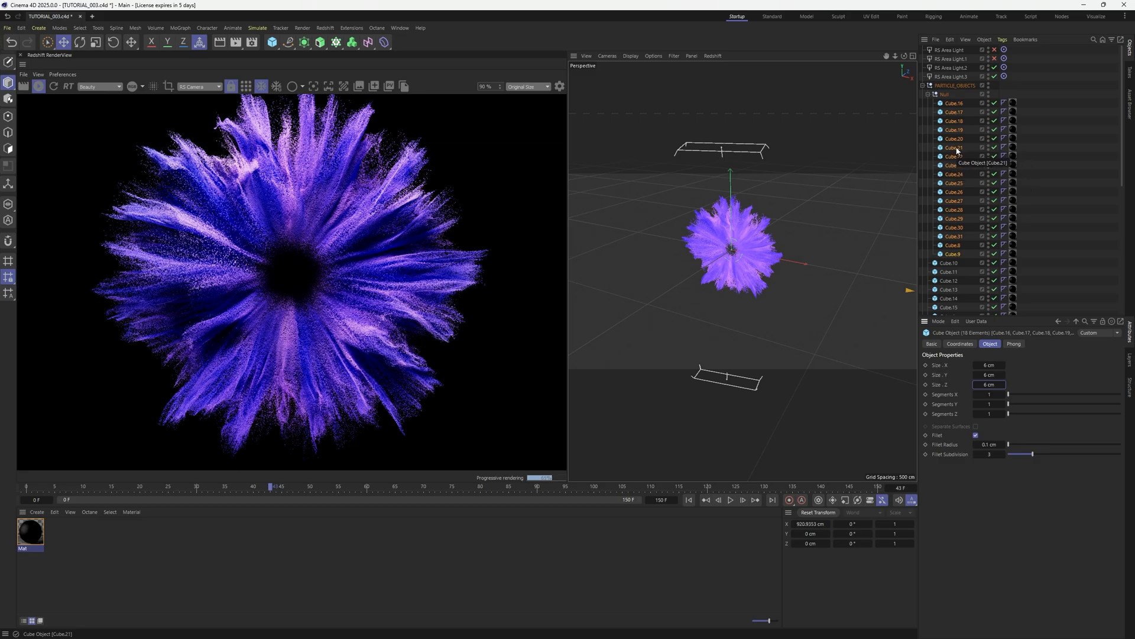
Duplicate Cube.16 out of the null to the top of PARTICLE_OBJECTS and set the copy's X, Y and Z sizes to 10 cm
left_click(1039, 134)
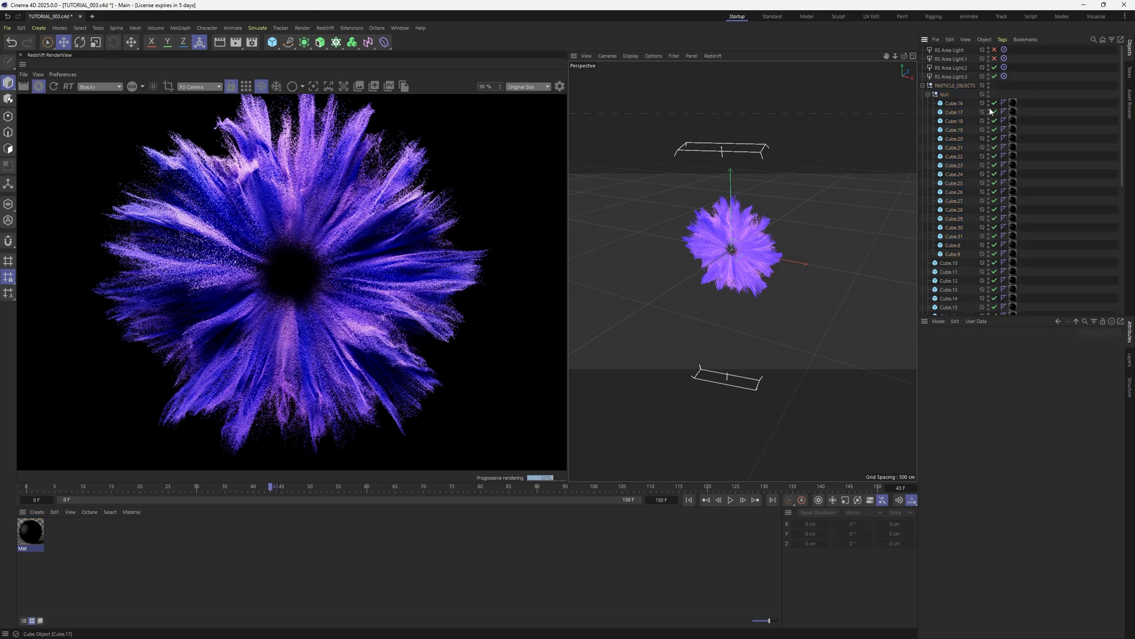
left_click_drag(957, 108, 953, 86)
left_click(991, 365)
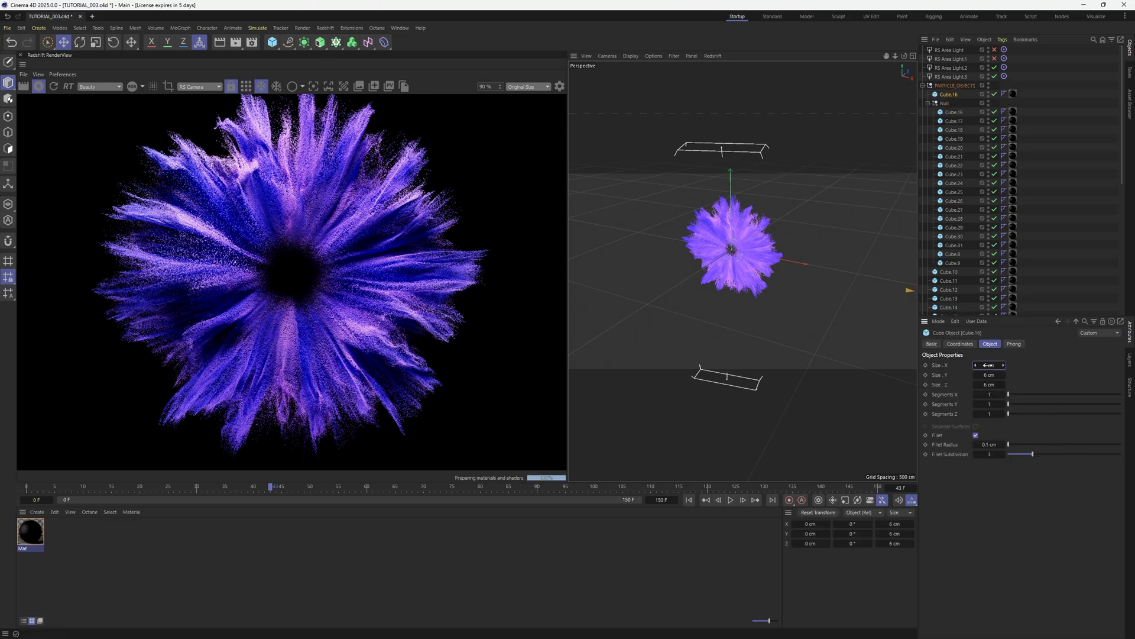
type("10")
key("Tab")
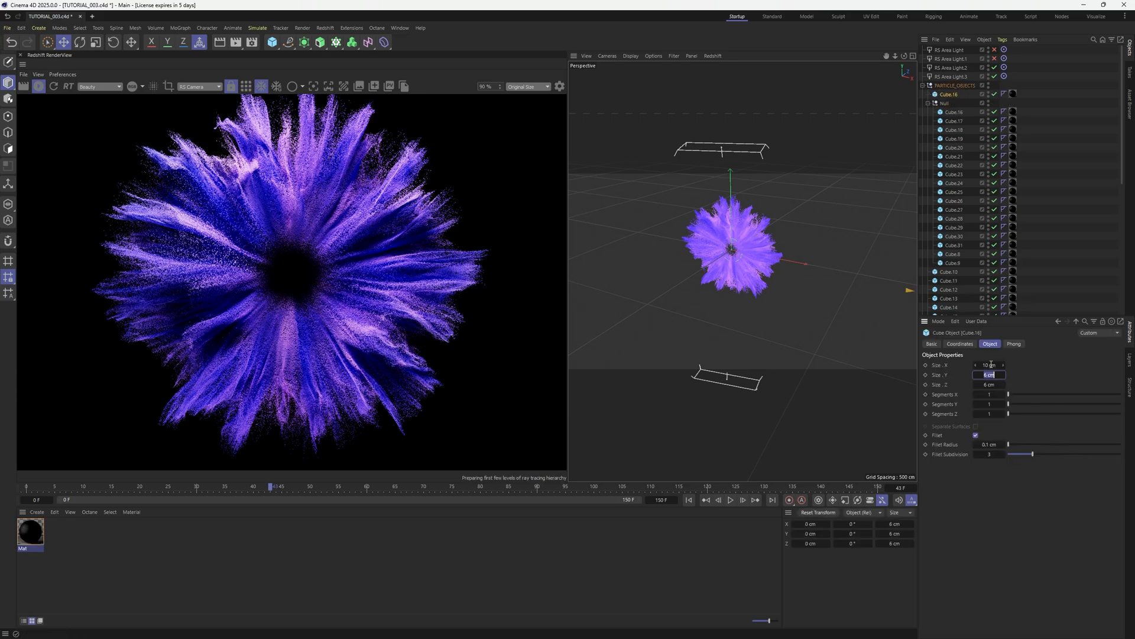
type("10")
key("Tab")
type("10")
key("Return")
left_click(928, 104)
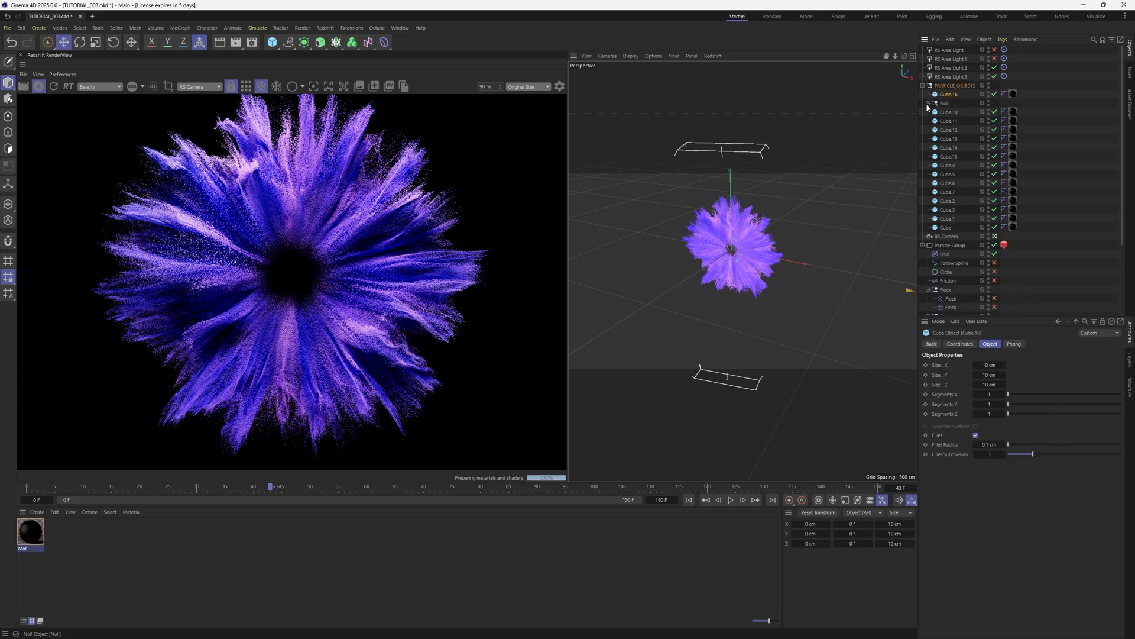
Add the duplicated cube to the particle group's Redshift custom objects and set their distribution to Random
left_click(1004, 244)
left_click_drag(947, 94, 1000, 392)
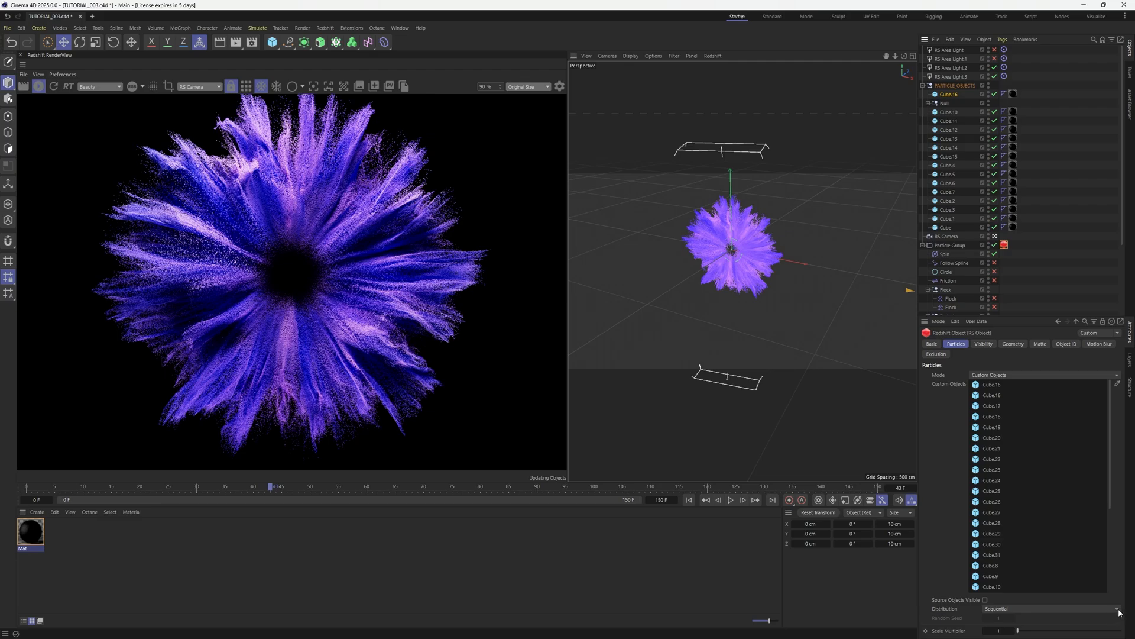
left_click(1005, 609)
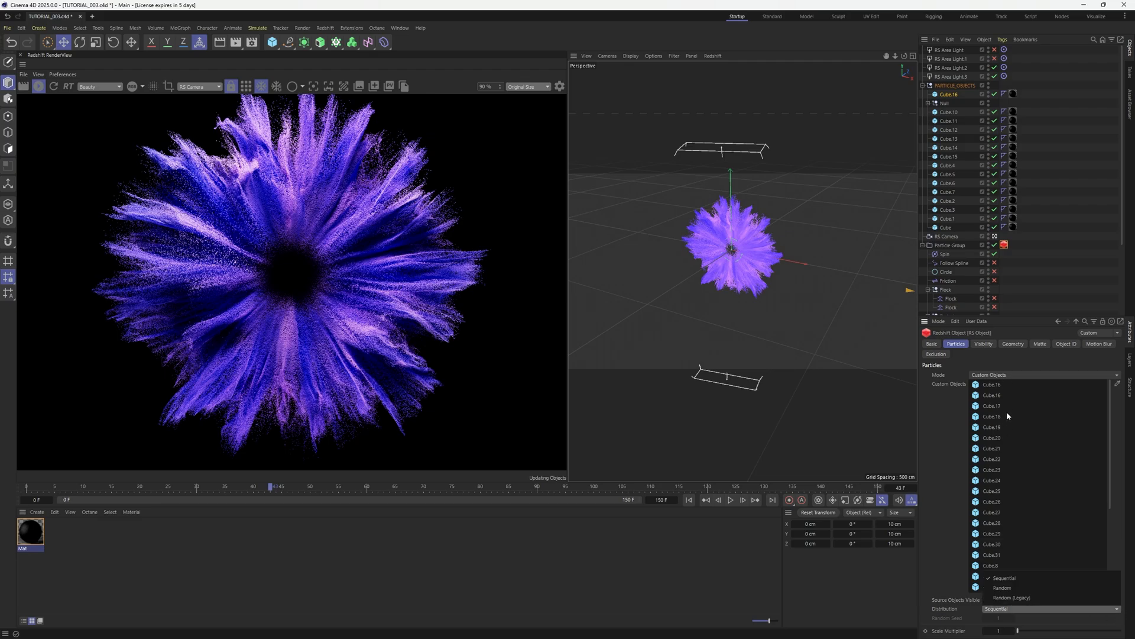
left_click(1011, 588)
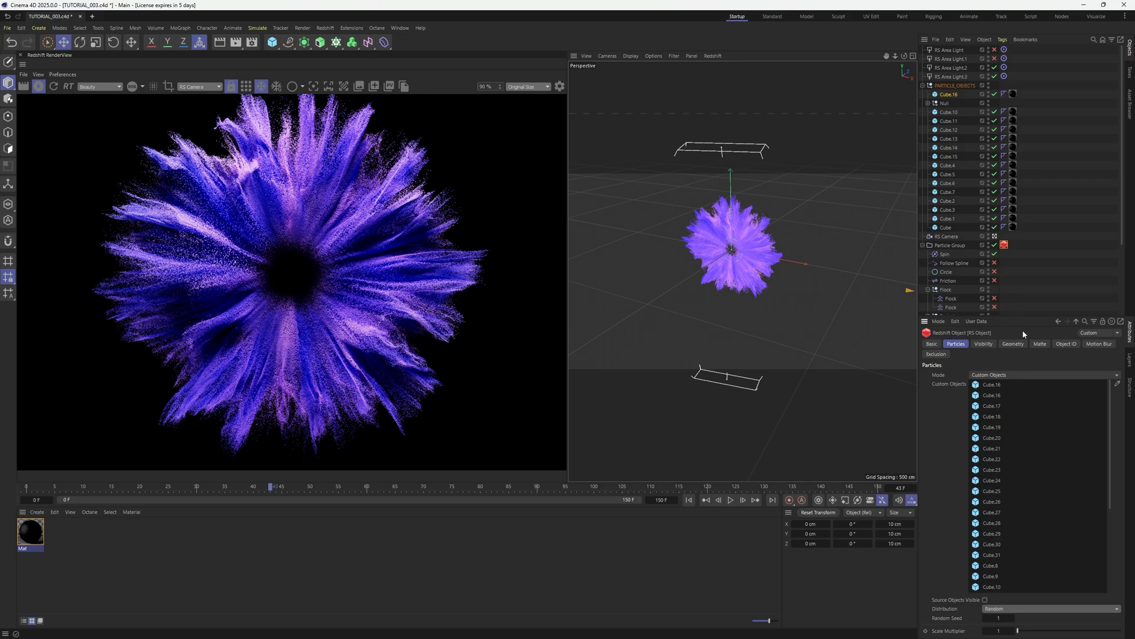
Create a new Redshift material and assign it to the duplicated 10 cm cube, replacing its existing material
left_click(198, 548)
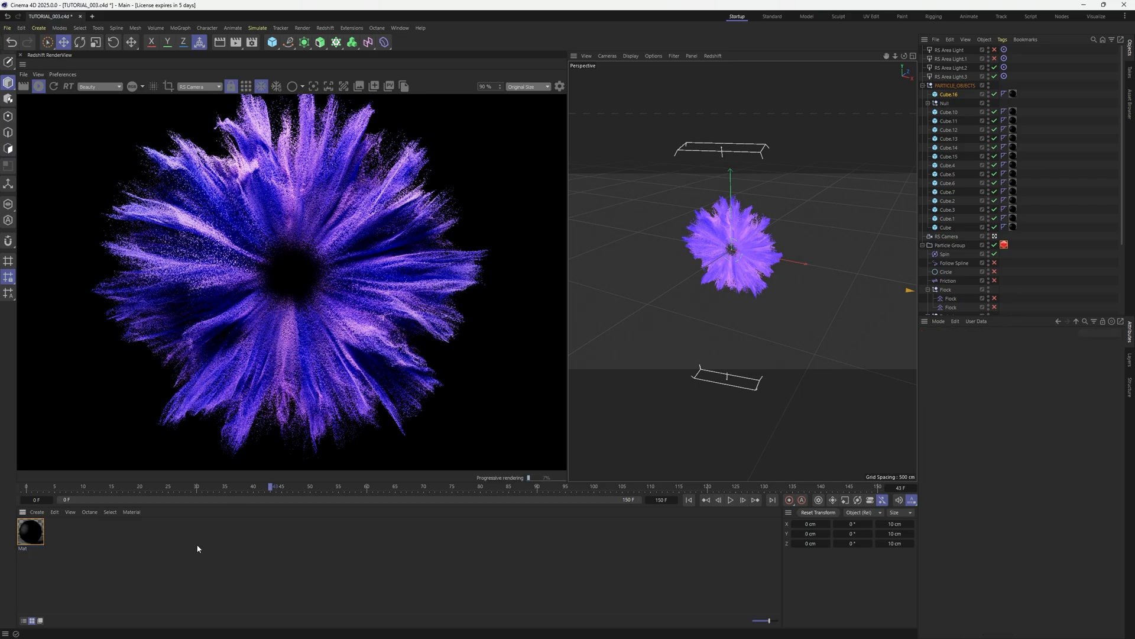
double_click(103, 558)
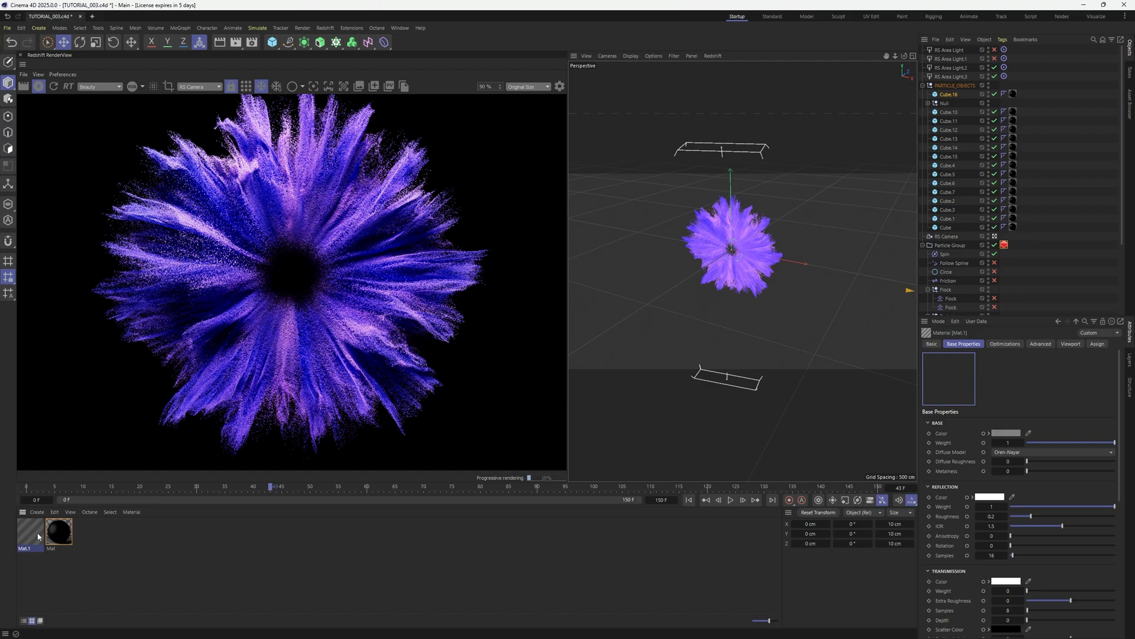
left_click_drag(38, 536, 1016, 98)
Set the new material's metalness to about 0.8 and reflection roughness to about 0.5, then inspect the render close up
left_click_drag(1057, 473, 1098, 471)
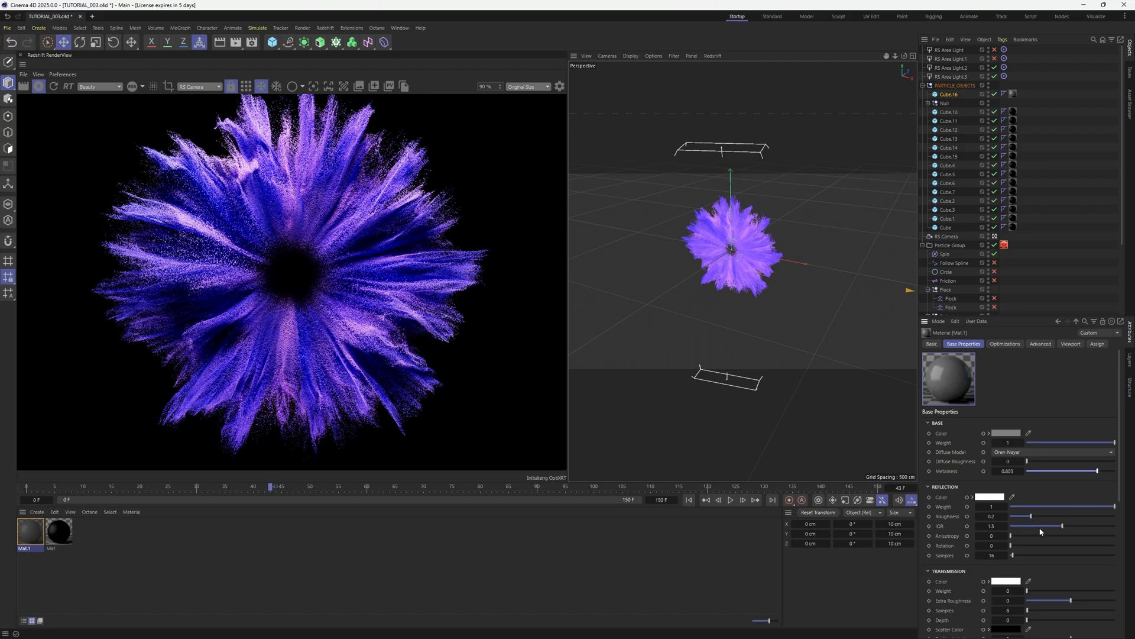
left_click_drag(1030, 517, 1062, 516)
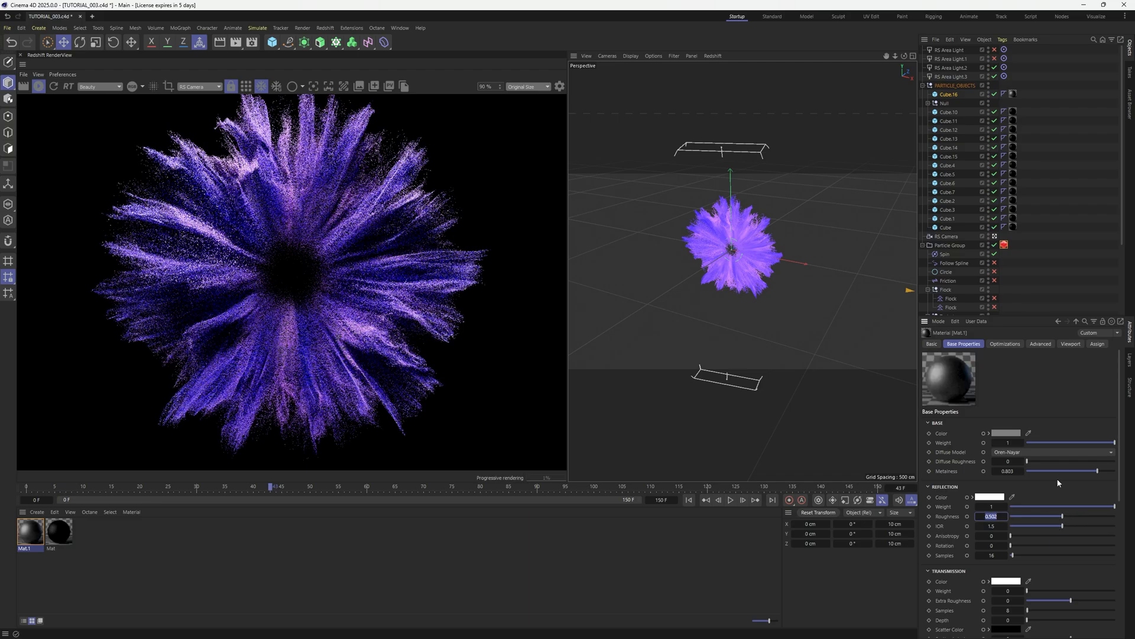
scroll(331, 283, "up", 5)
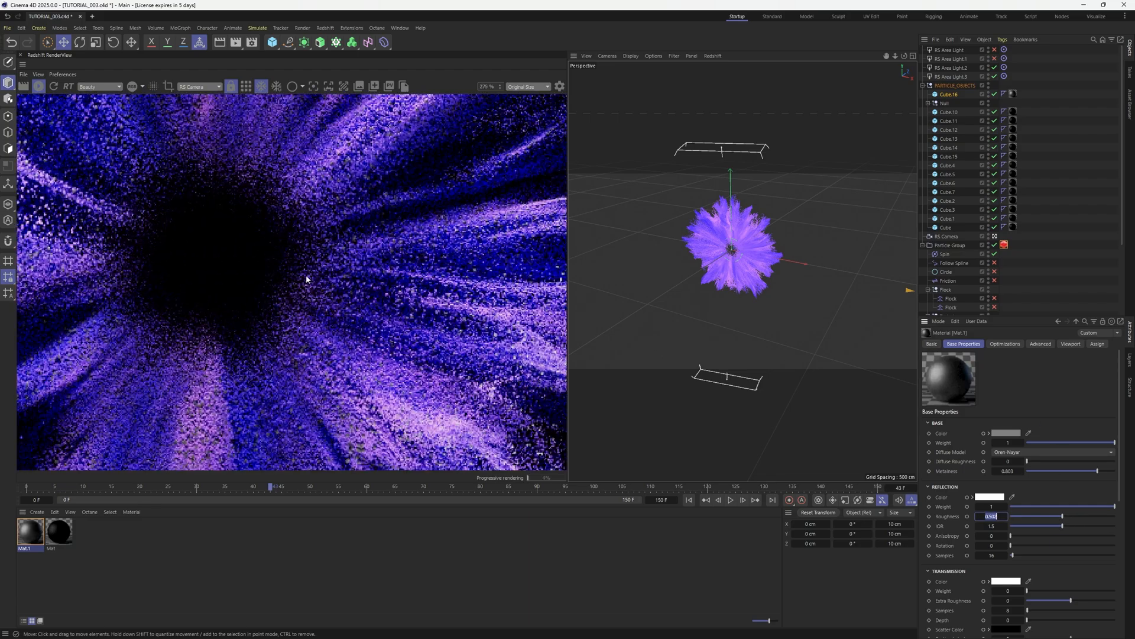
middle_click_drag(309, 279, 512, 294)
scroll(363, 277, "down", 3)
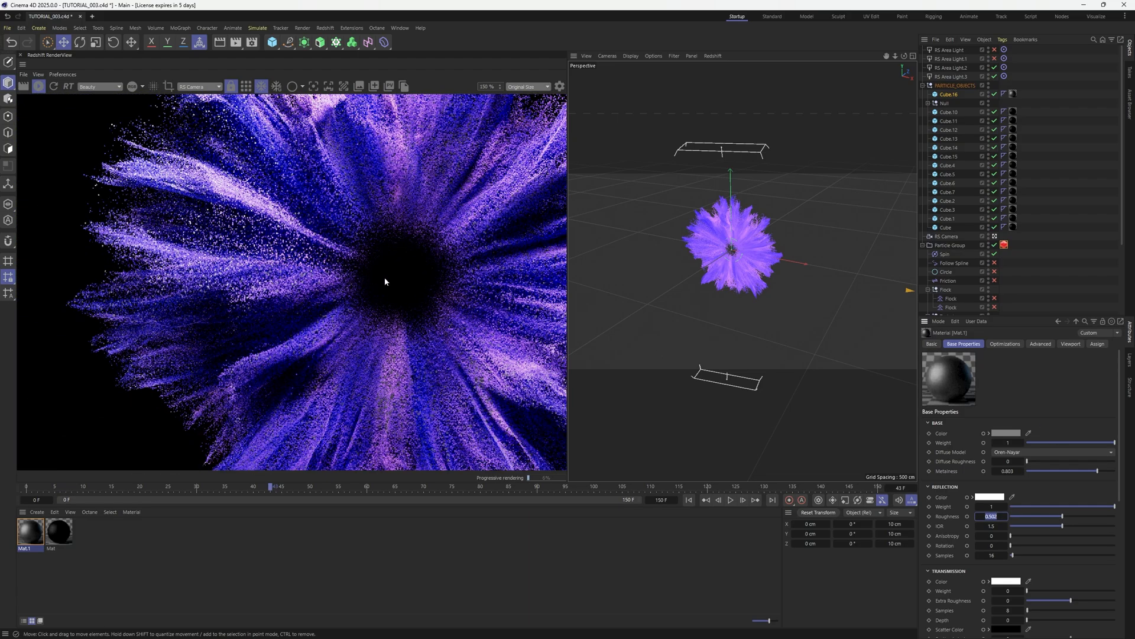
Rename the duplicated 10 cm cube as BIG
left_click(1005, 244)
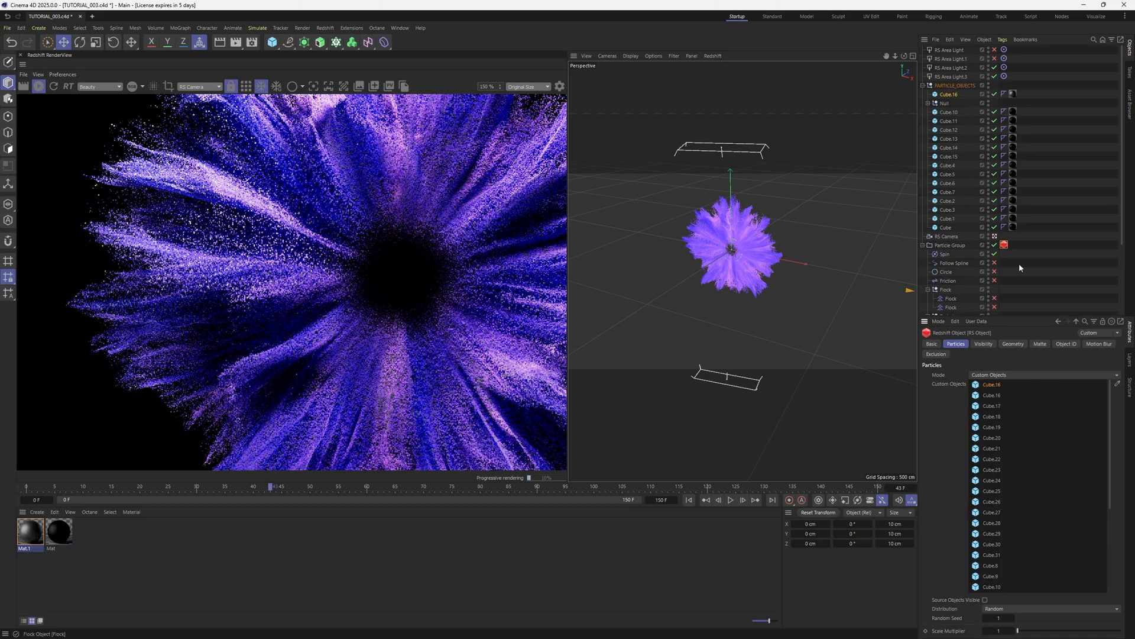
double_click(946, 94)
type("BIG")
key("Return")
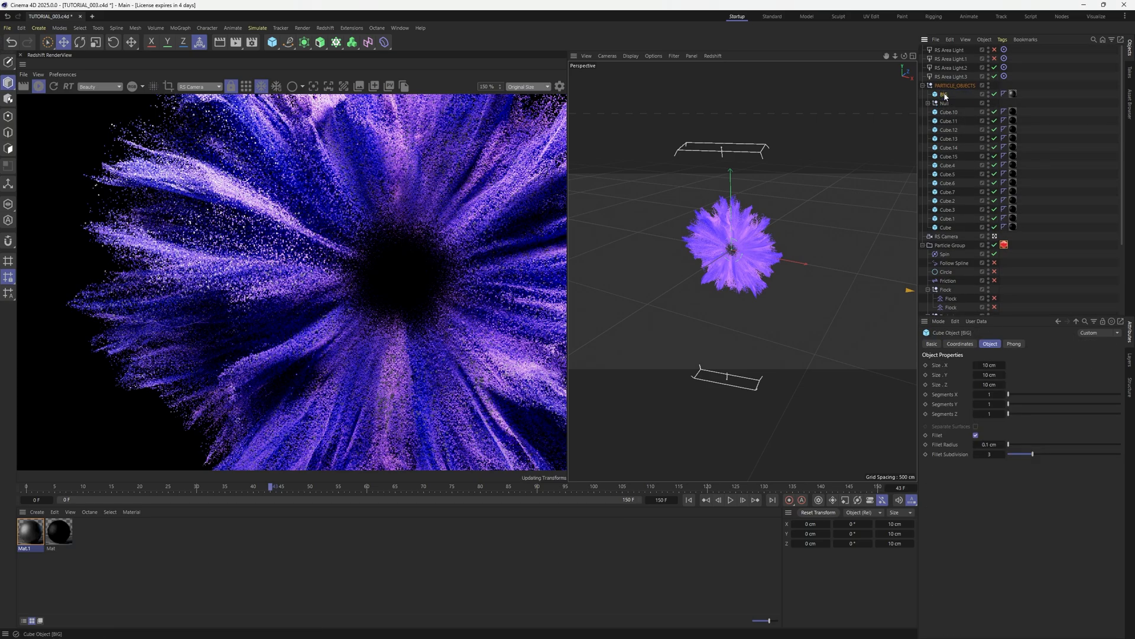
left_click(1006, 246)
Set the BIG cube's X, Y and Z sizes to 15 cm and examine the larger particles in the render
left_click(945, 94)
double_click(991, 365)
type("15")
key("Tab")
type("15")
key("Tab")
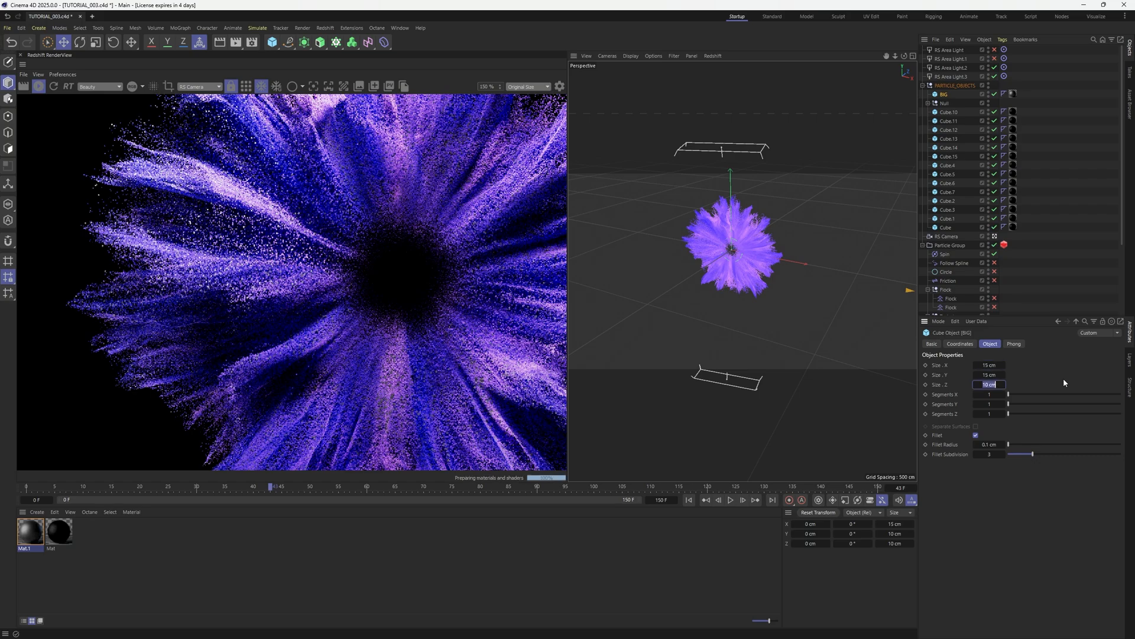
type("15")
key("Return")
middle_click_drag(540, 254, 382, 328)
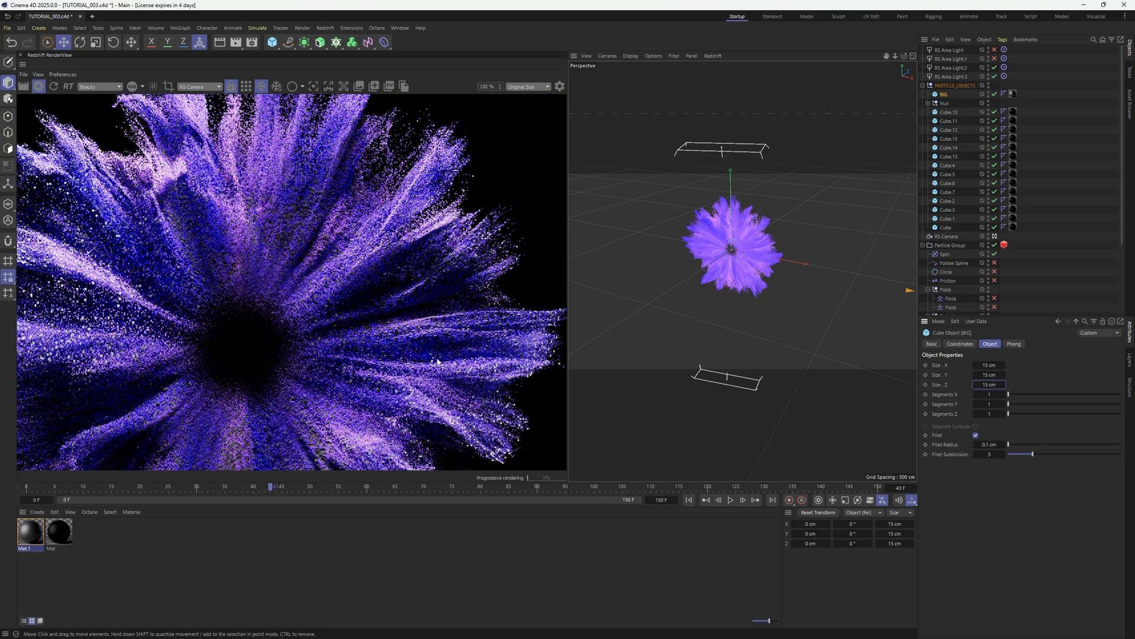
scroll(418, 372, "up", 4)
middle_click_drag(418, 372, 284, 266)
Set the render output resolution to 2560 × 1440 pixels
left_click(252, 42)
left_click(275, 85)
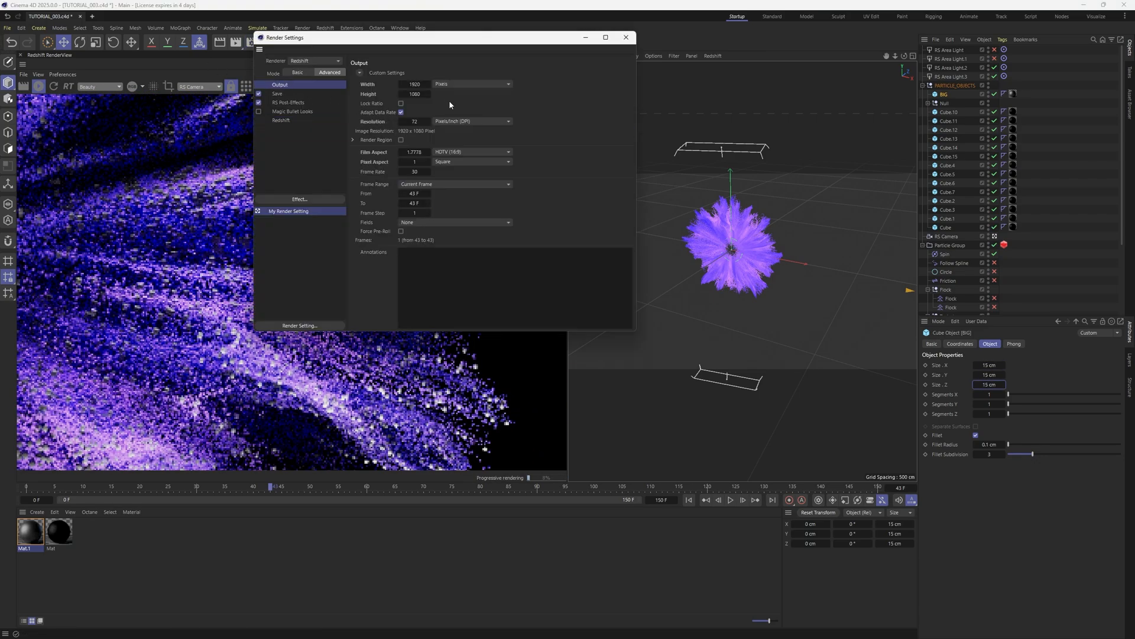
double_click(415, 85)
type("2560")
key("Tab")
type("1440")
key("Return")
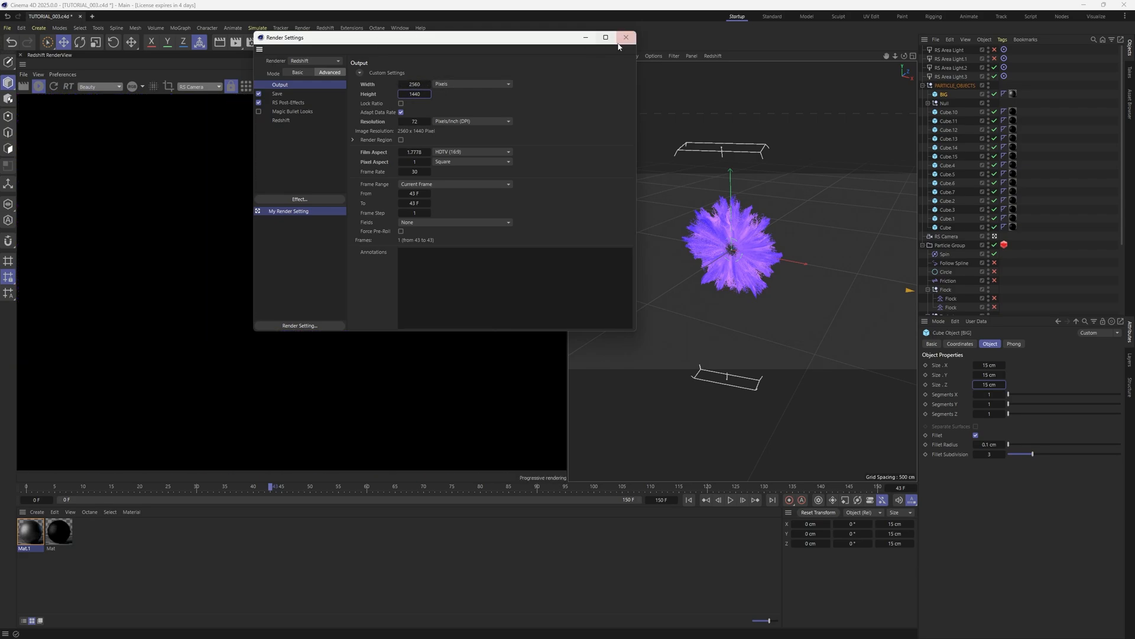
left_click(626, 38)
Set the BIG cube's X, Y and Z sizes to 8 cm
scroll(445, 255, "down", 5)
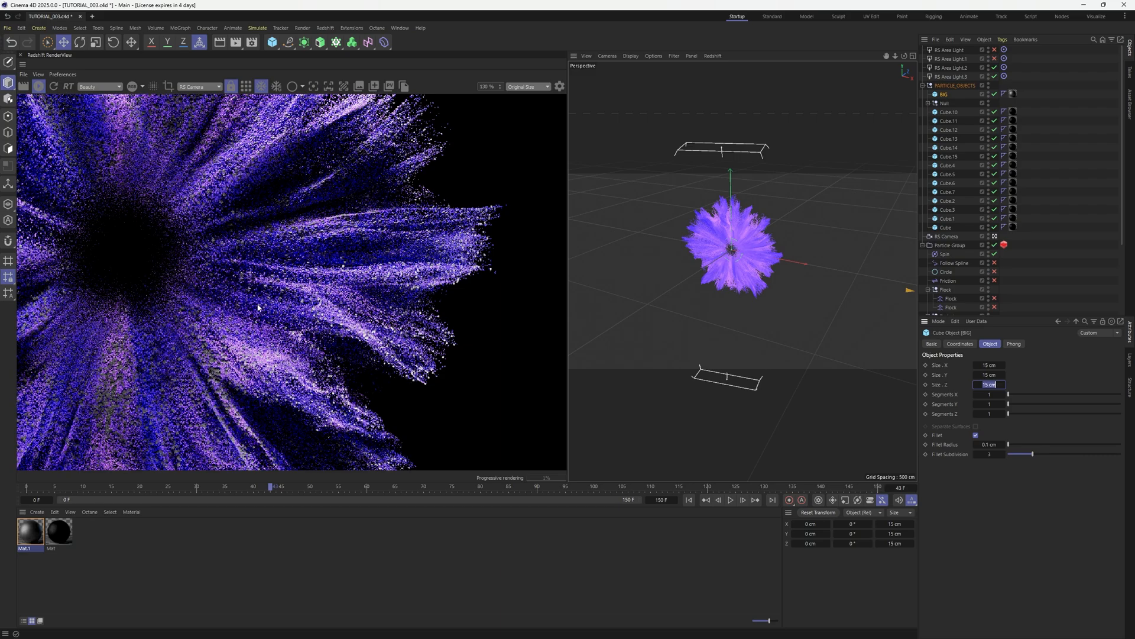
scroll(295, 387, "up", 3)
left_click(997, 365)
type("8")
key("Tab")
type("8")
key("Tab")
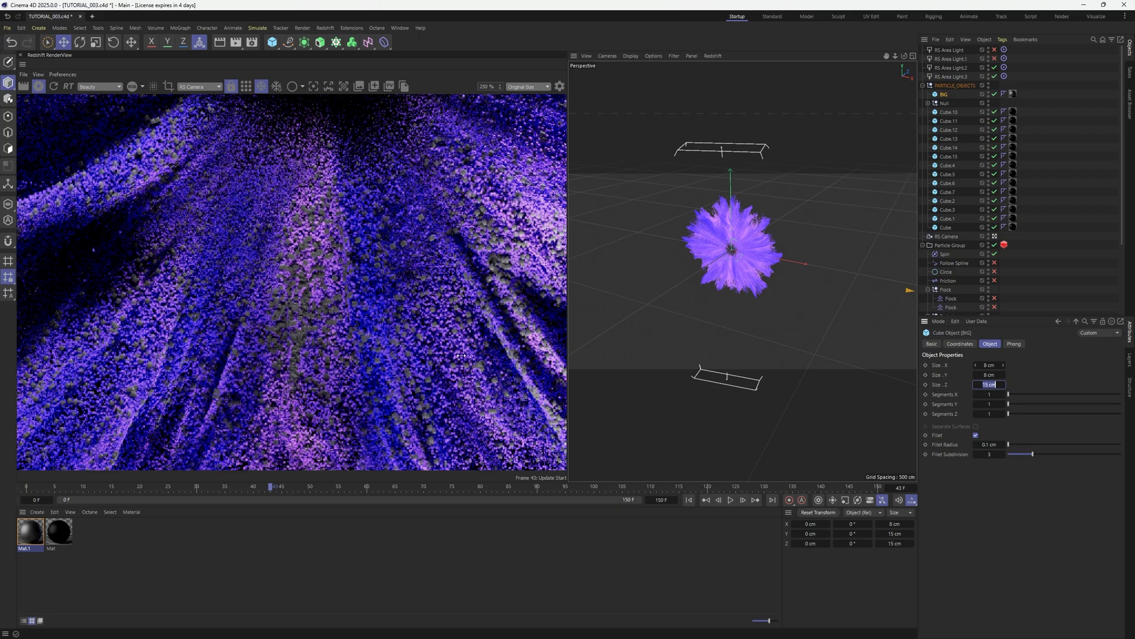
type("8")
key("Tab")
Set Mat.1's metalness to 1 and its reflection roughness to about 0.49, comparing the result in the render
left_click(30, 532)
mouse_move(1035, 518)
left_mouse_down()
mouse_move(1045, 517)
mouse_move(1029, 516)
left_mouse_up()
scroll(345, 271, "down", 5)
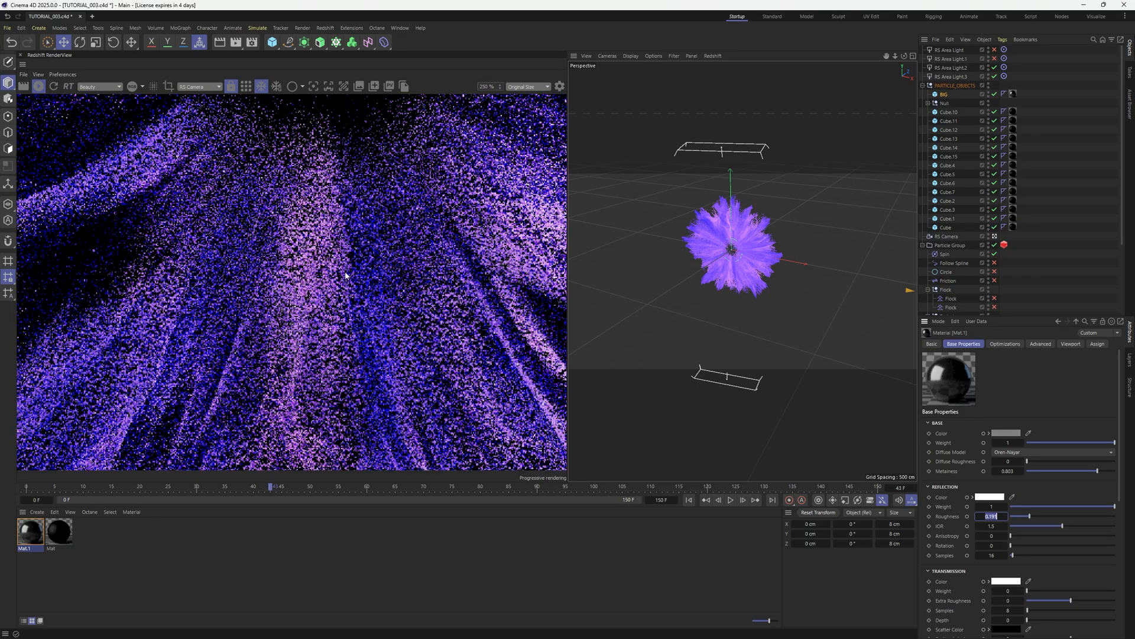
middle_click_drag(368, 245, 358, 363)
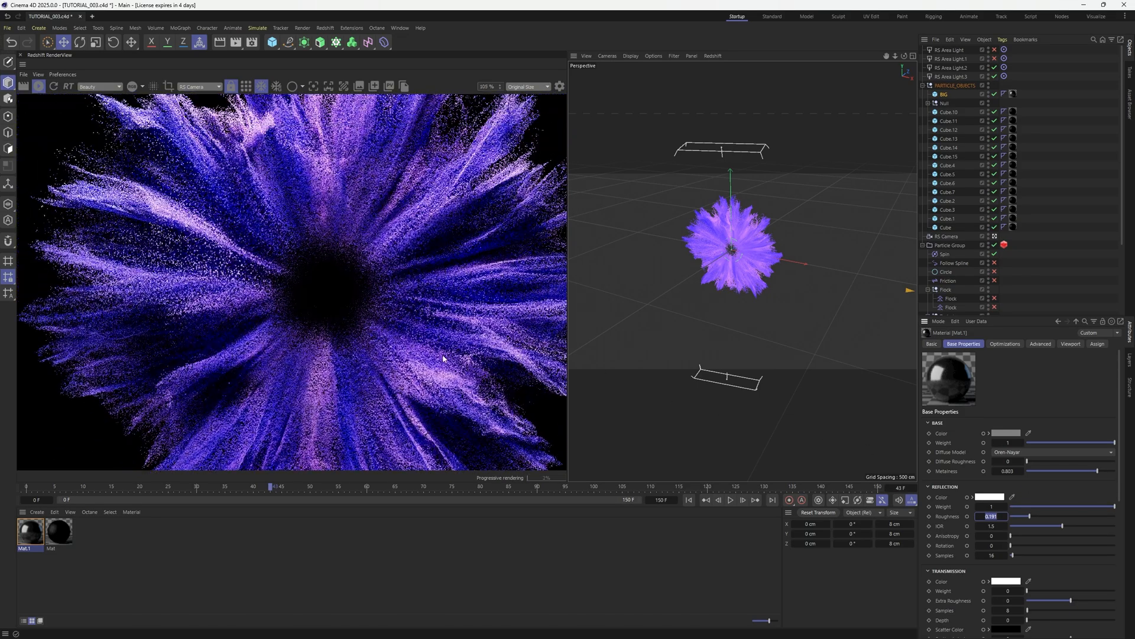
mouse_move(1029, 516)
left_mouse_down()
mouse_move(1106, 518)
mouse_move(1024, 517)
left_mouse_up()
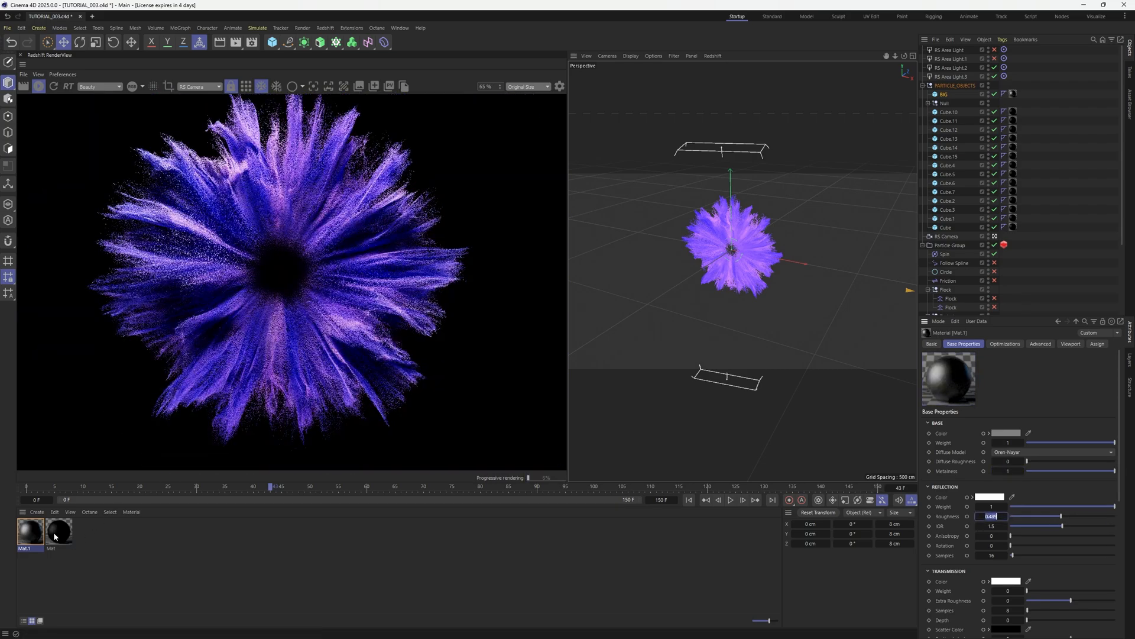
Set the metalness of the material Mat to about 0.34 and its reflection roughness to about 0.33
left_click(55, 534)
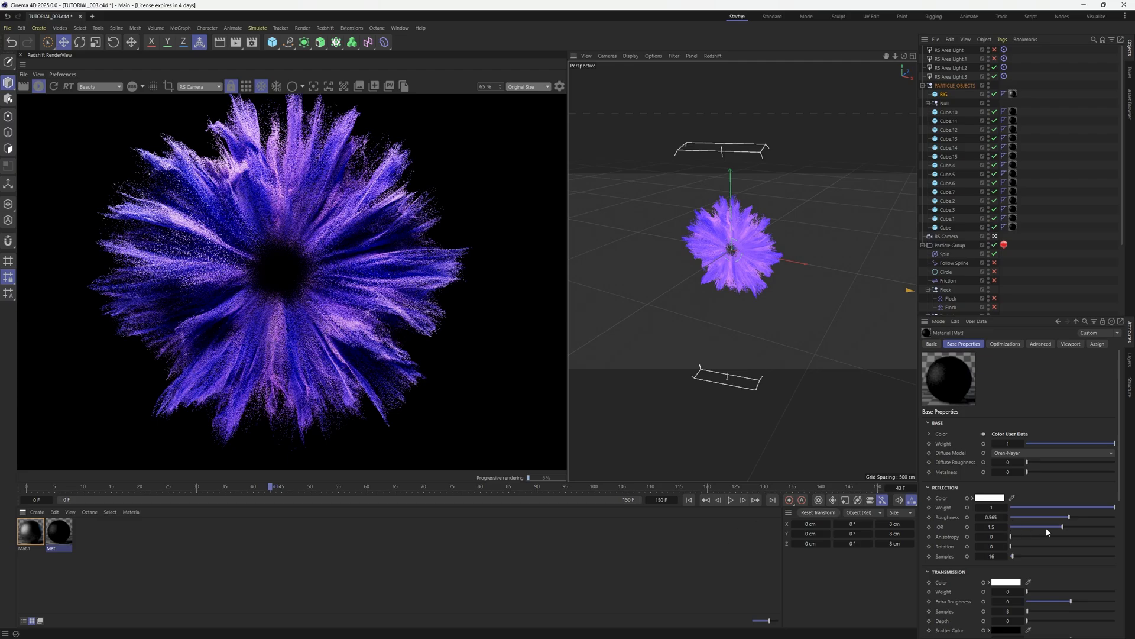
left_click(1076, 472)
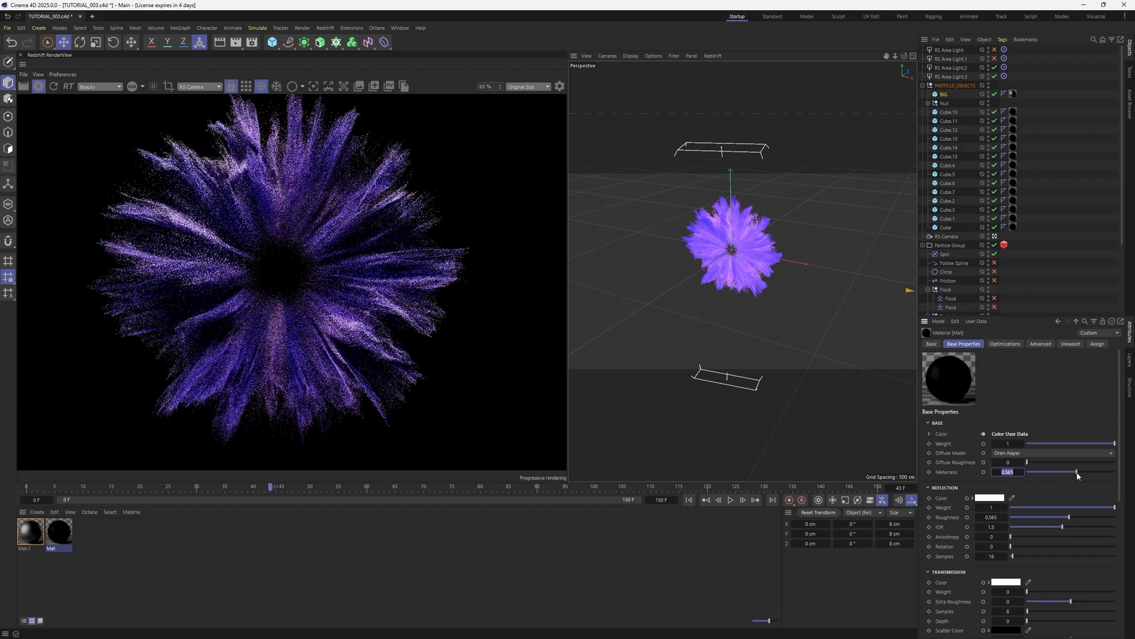
left_click_drag(1063, 522, 1045, 518)
scroll(334, 346, "up", 2)
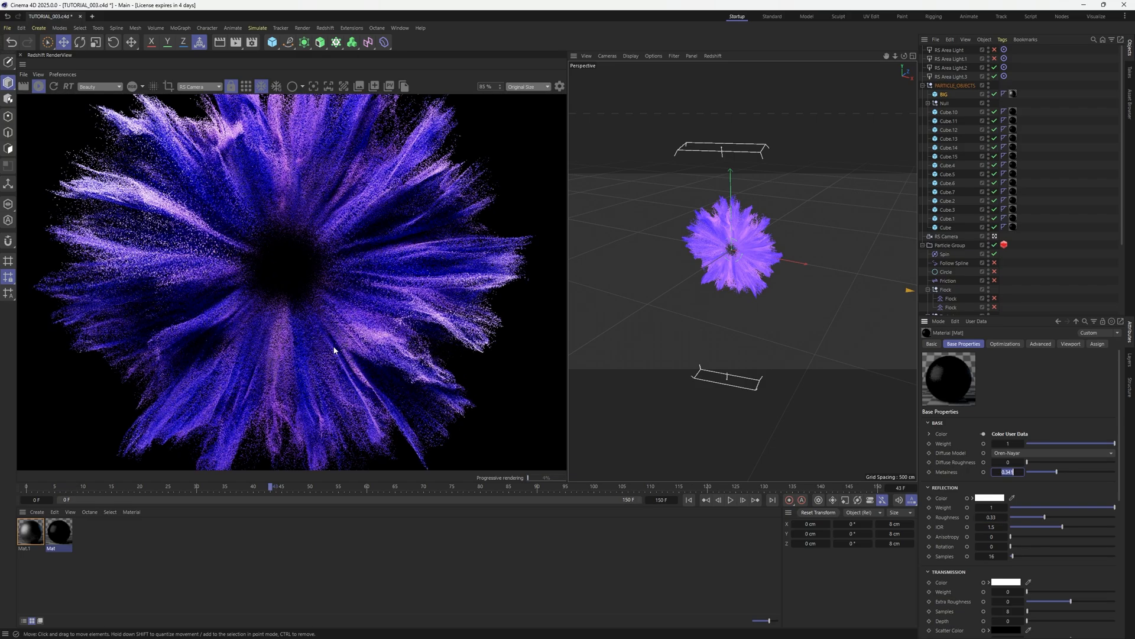
Set Mat.1's reflection roughness to about 0.72 and inspect the burst in the render
left_click(30, 532)
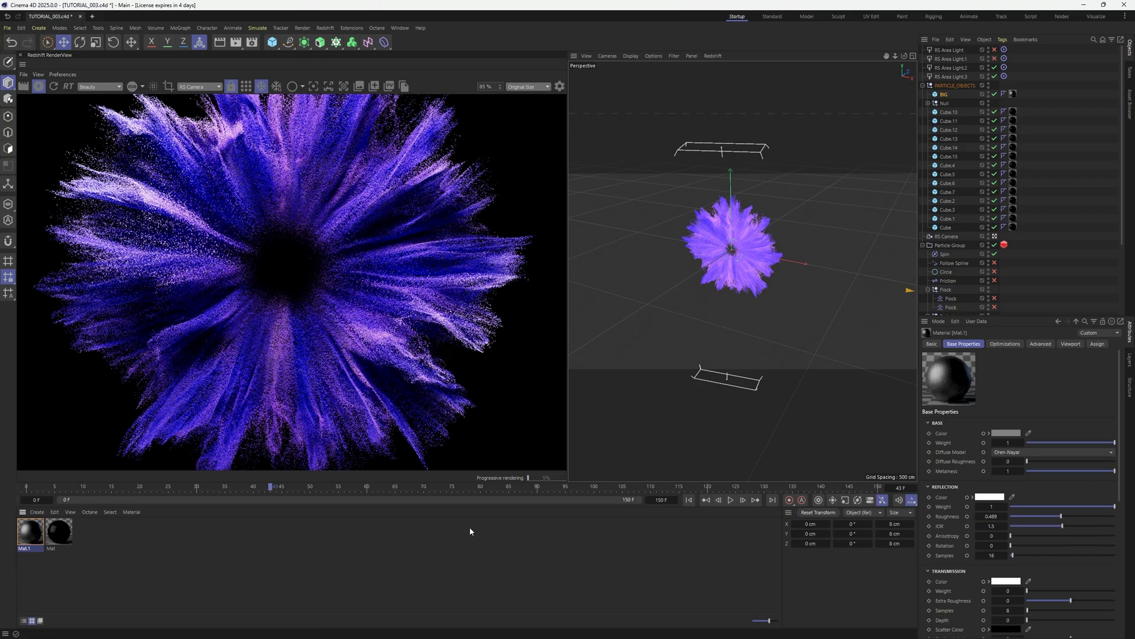
left_click_drag(1071, 516, 1088, 512)
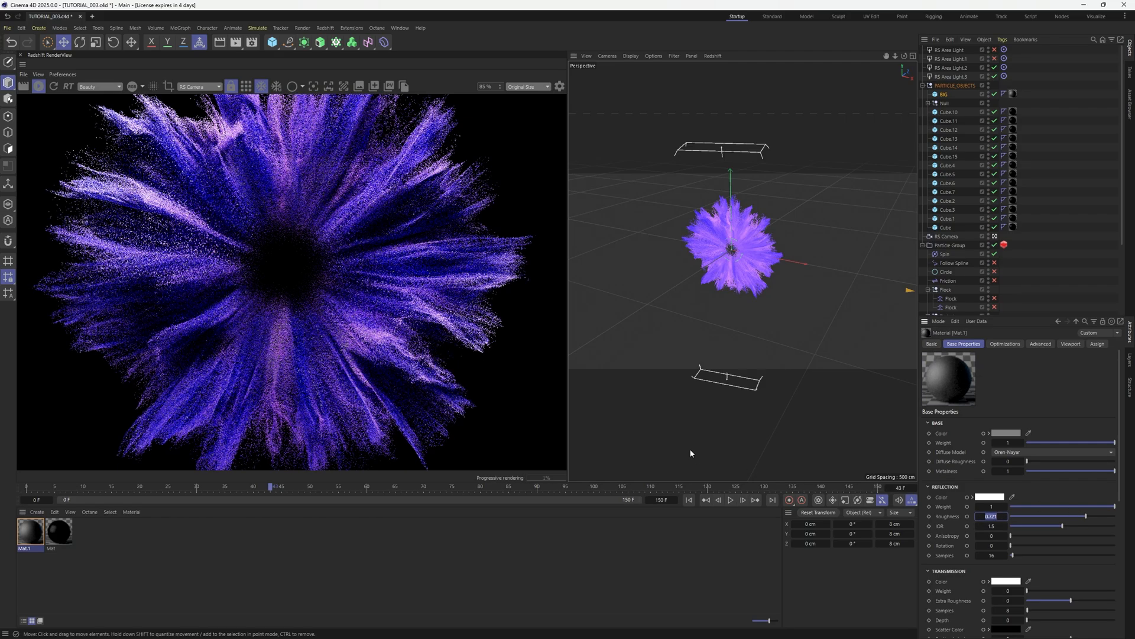
middle_click_drag(360, 285, 349, 304)
scroll(325, 320, "down", 4)
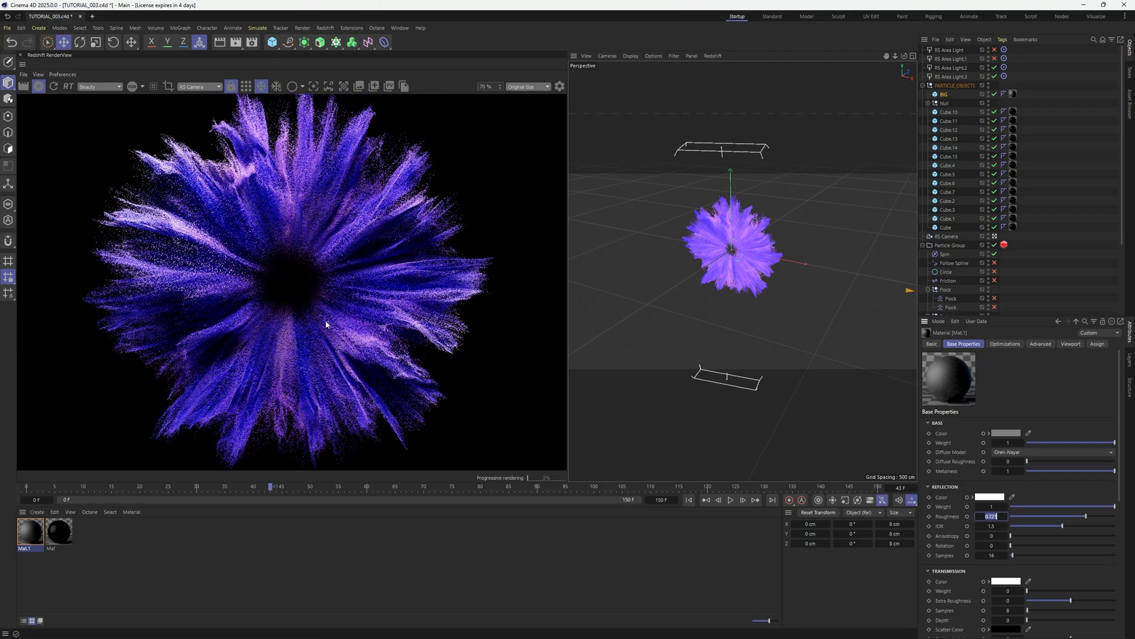
scroll(295, 228, "up", 5)
scroll(334, 256, "down", 1)
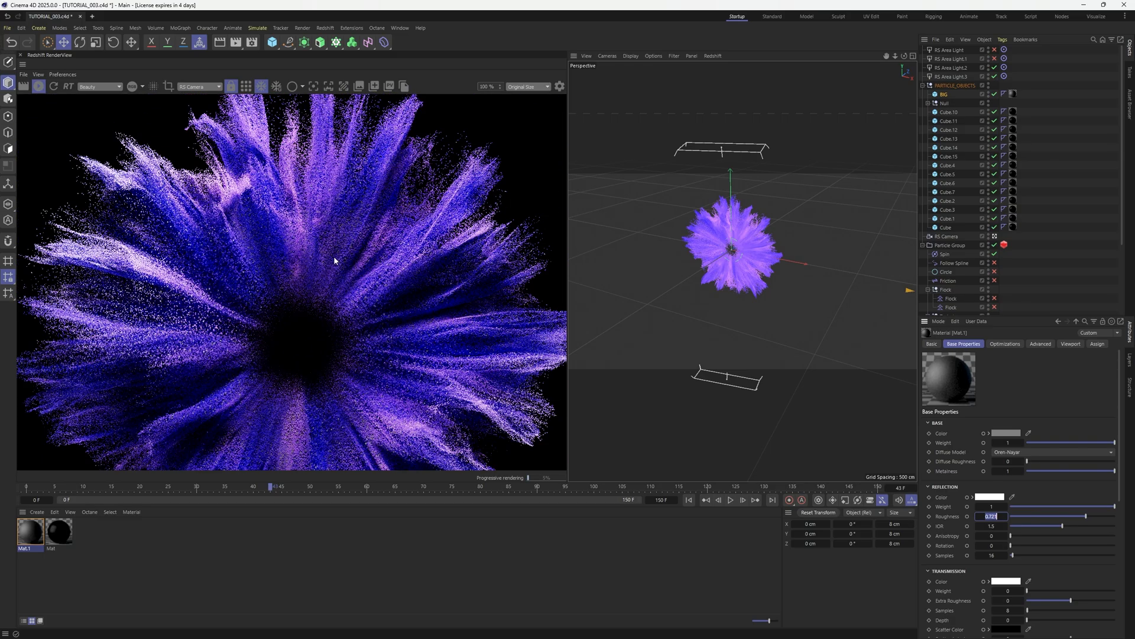
Disable RS Area Light.2 and RS Area Light.3, and enable RS Area Light and RS Area Light.1 beside the burst
left_click(994, 76)
left_click(994, 67)
left_click(995, 59)
left_click(995, 49)
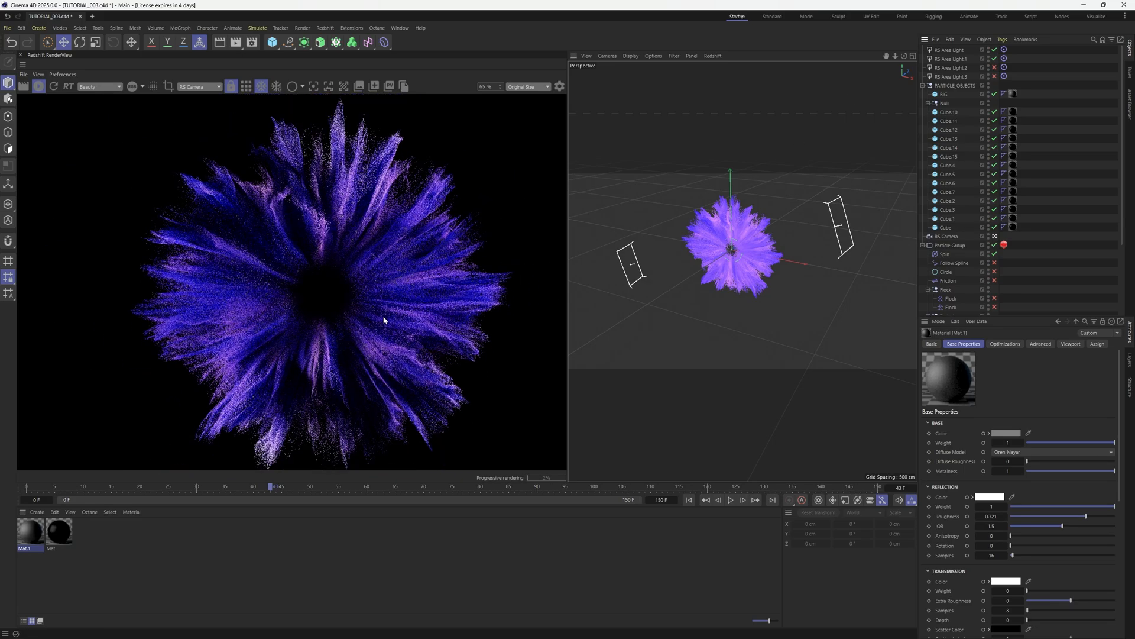
scroll(383, 320, "up", 1)
Set the intensity of both RS Area Light and RS Area Light.1 to 250, checking the particles in the render
left_click(957, 51)
left_click(957, 59, "shift")
double_click(985, 412)
type("2")
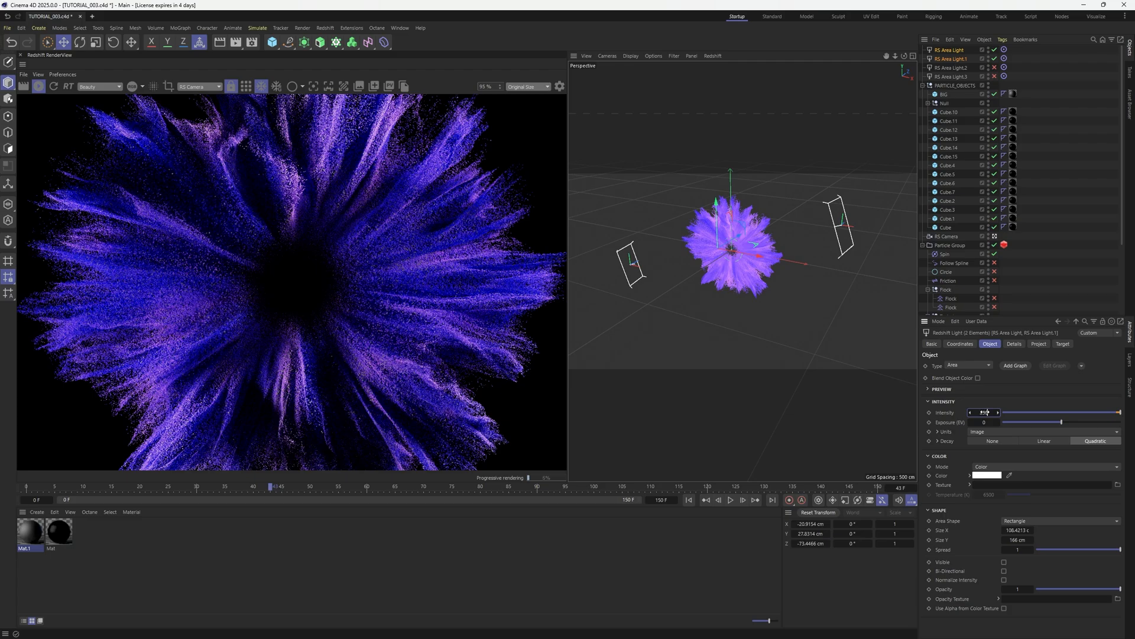
type("50")
scroll(366, 273, "up", 8)
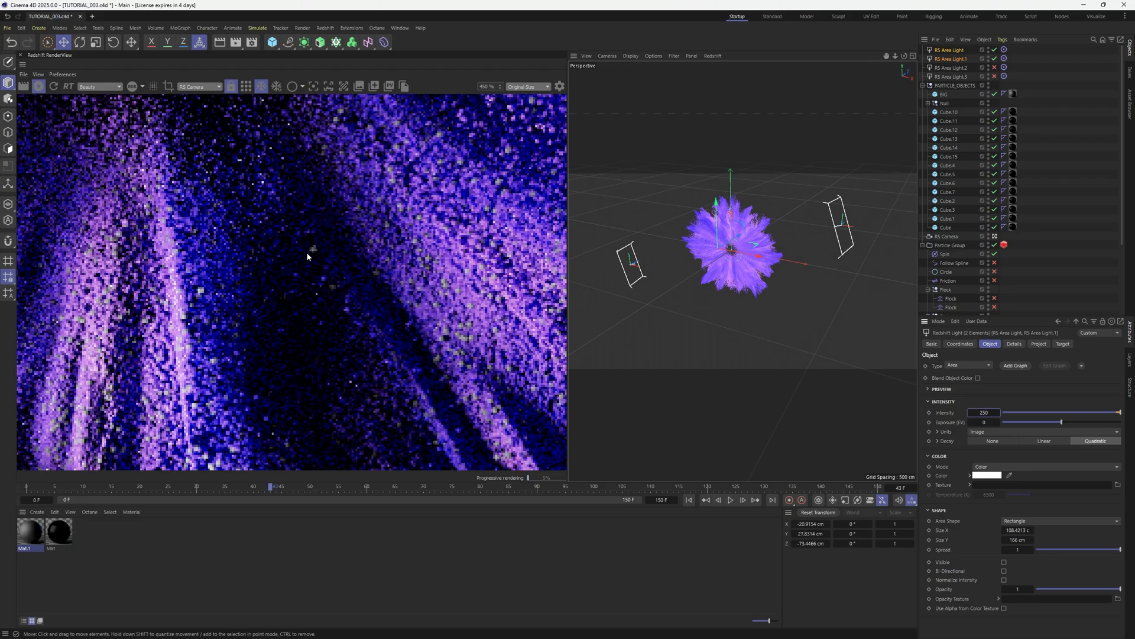
Set Mat.1's reflection roughness to about 0.11 and its IOR to about 2.73
left_click(30, 531)
left_click(1029, 516)
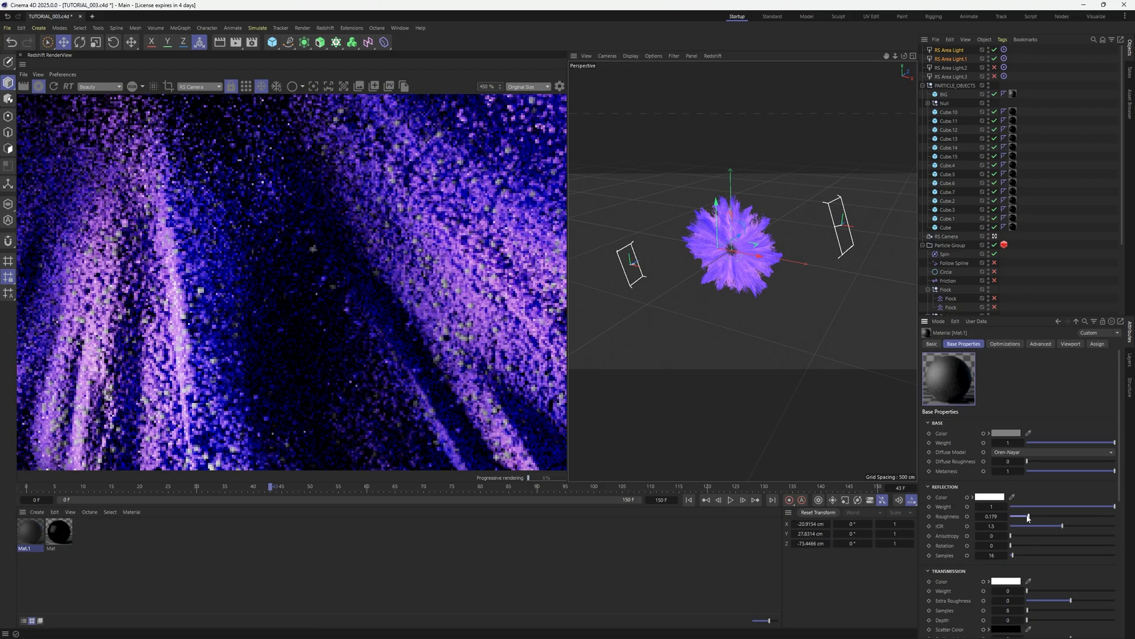
left_click_drag(1029, 516, 1024, 518)
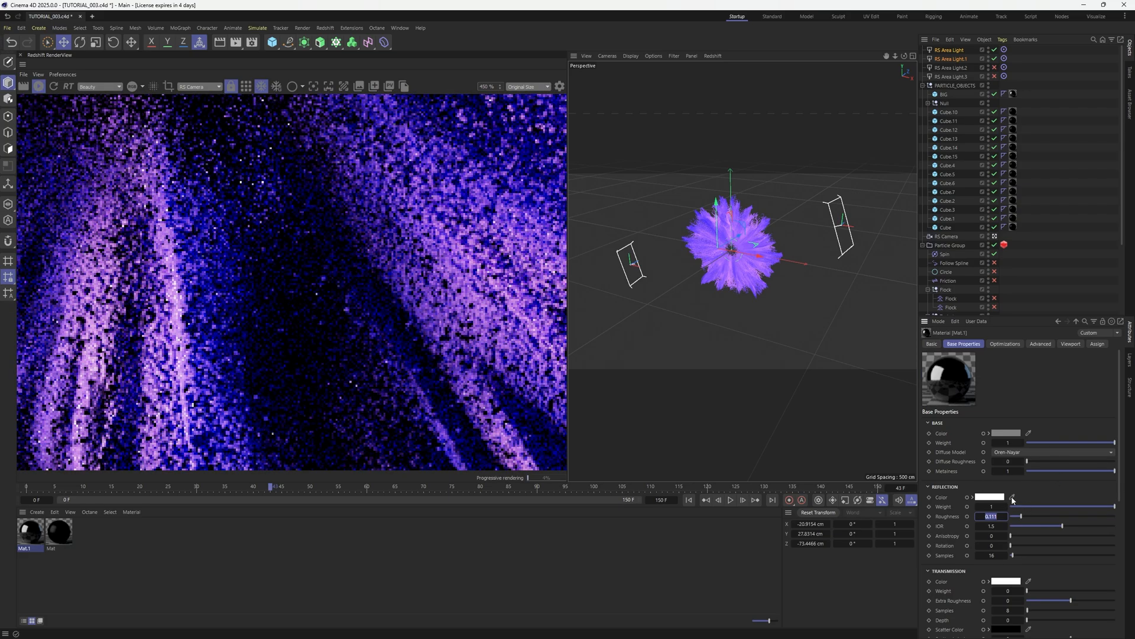
left_click_drag(1063, 526, 1106, 525)
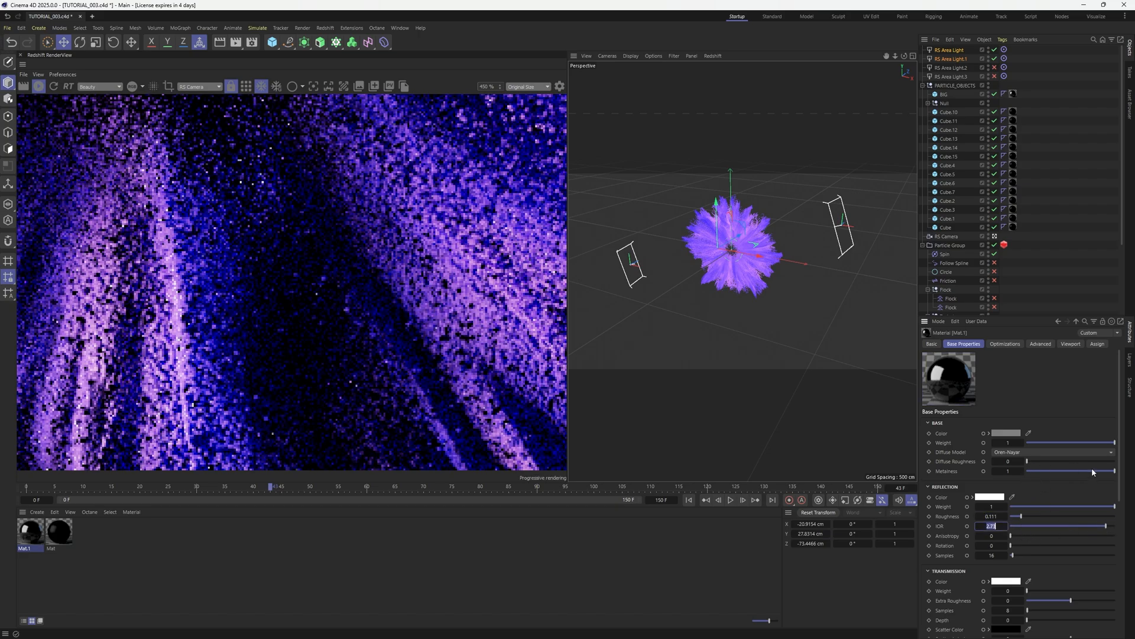
Lower Mat.1's metalness to about 0.59 and lighten its base color to near white
left_click_drag(1114, 471, 1079, 473)
left_click(1005, 433)
left_click_drag(919, 526, 919, 495)
scroll(390, 328, "down", 8)
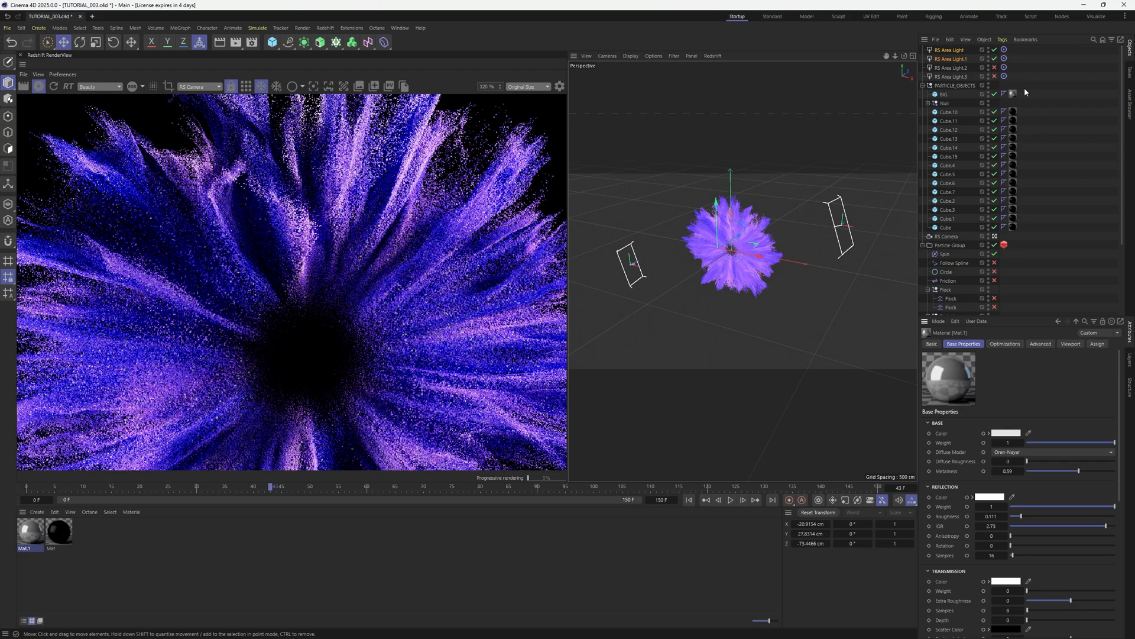
Disable RS Area Light and RS Area Light.1, enable RS Area Light.2 and RS Area Light.3, and inspect the burst in the render
left_click(994, 49)
left_click(994, 59)
left_click(994, 67)
left_click(994, 76)
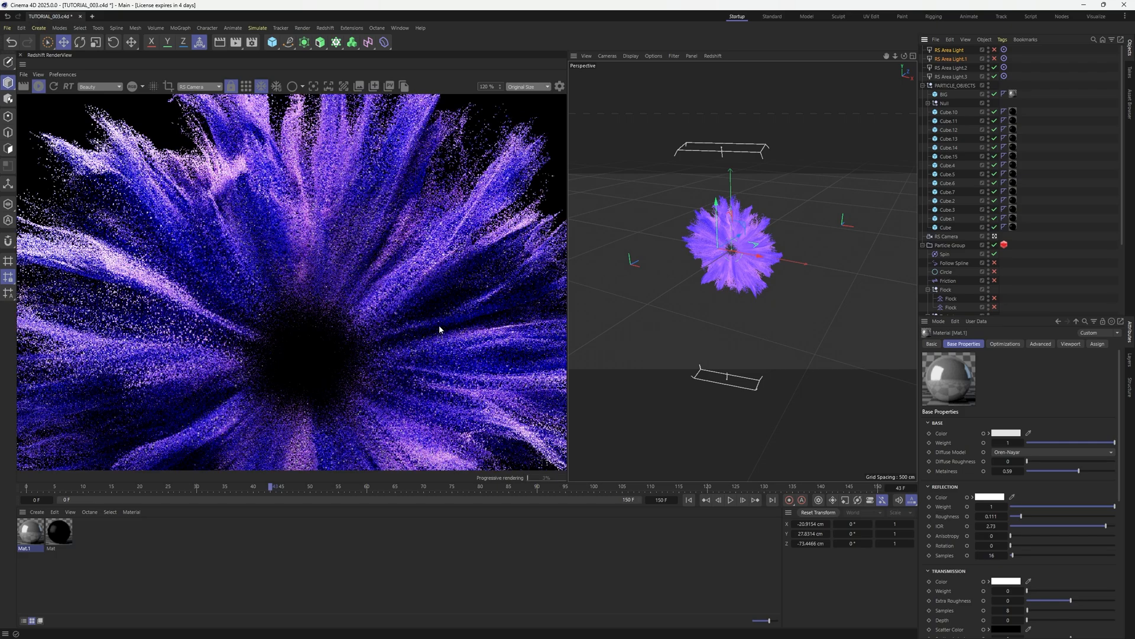
scroll(348, 379, "up", 3)
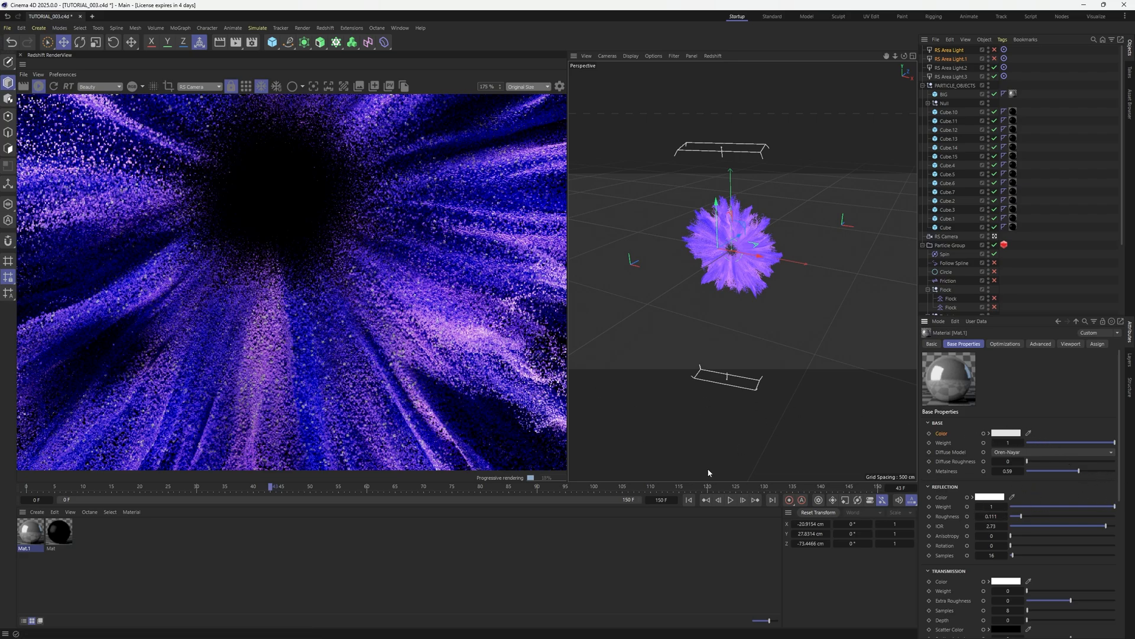
scroll(297, 337, "down", 5)
middle_click_drag(361, 320, 391, 345)
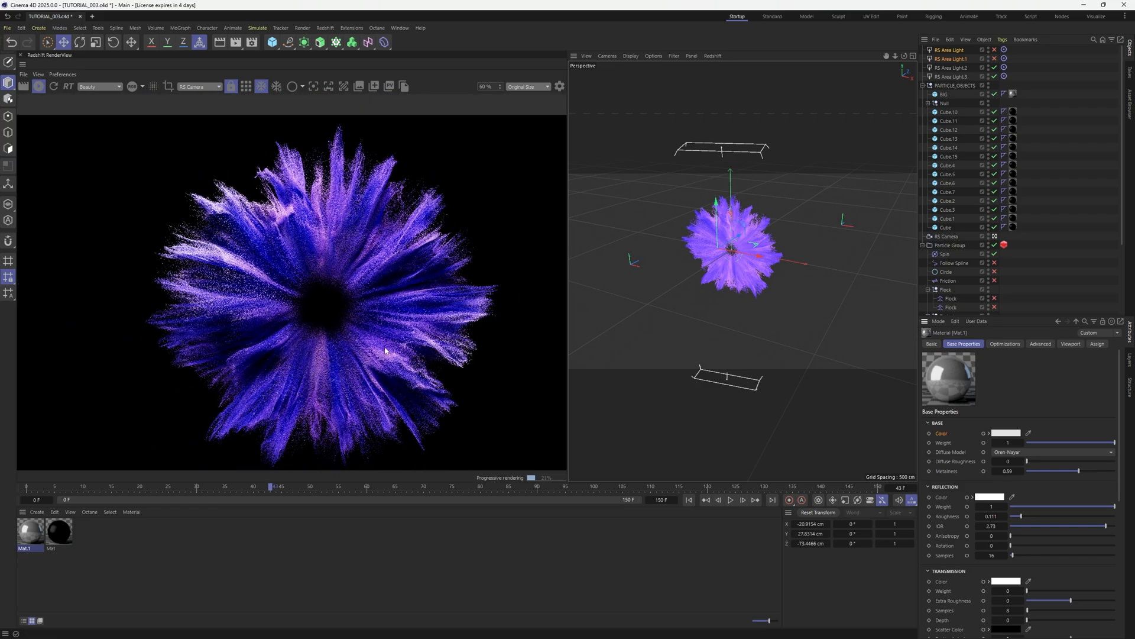
Set the X, Y and Z sizes of Cube, Cube.1 and Cube.3 to 2 cm
left_click(947, 227)
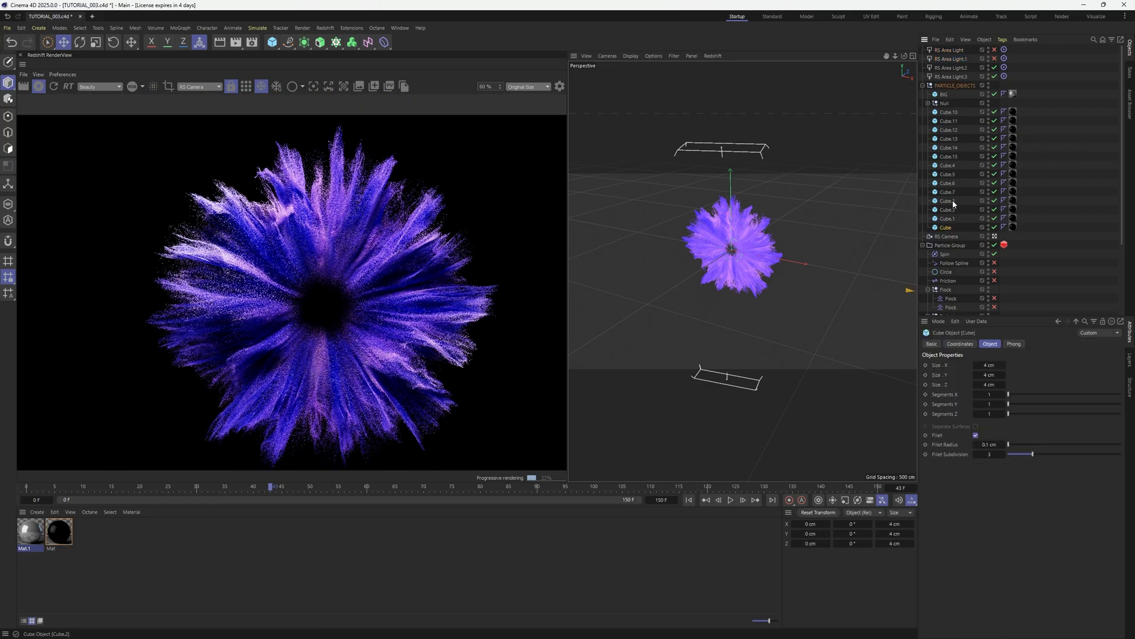
left_click(952, 208, "shift")
double_click(989, 365)
type("2")
key("Tab")
type("2")
key("Tab")
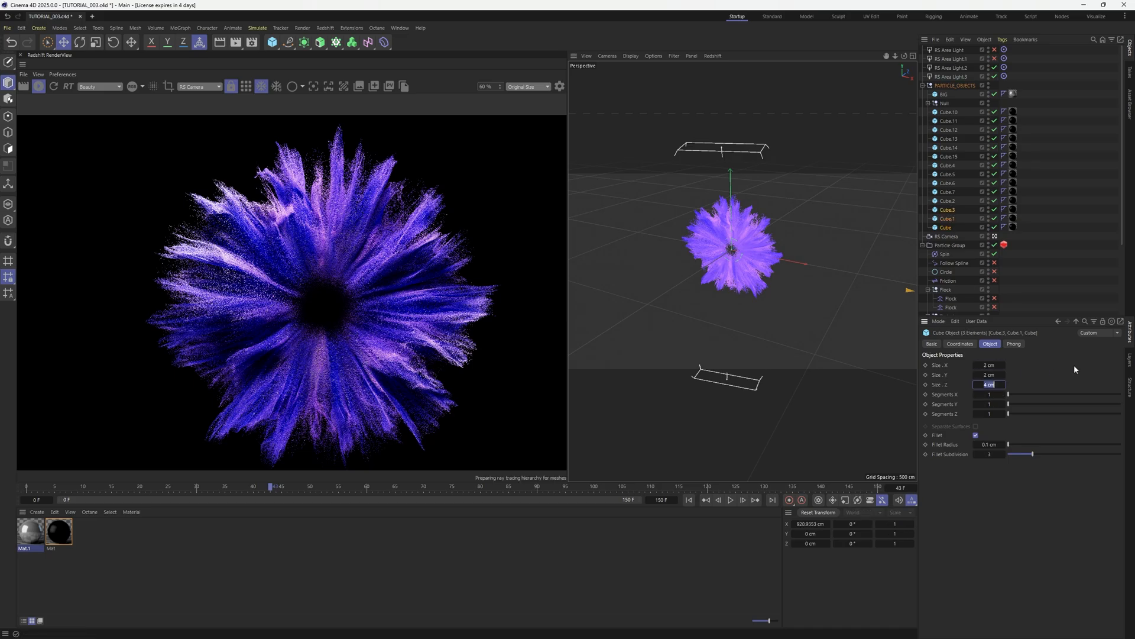
type("2")
key("Return")
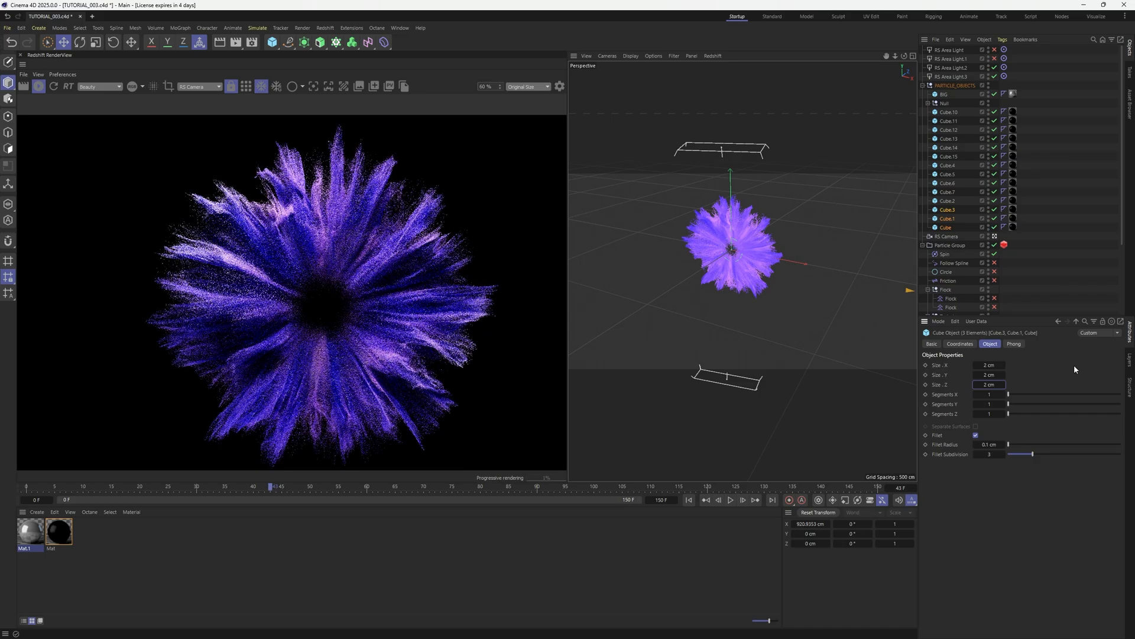
left_click_drag(368, 340, 364, 329)
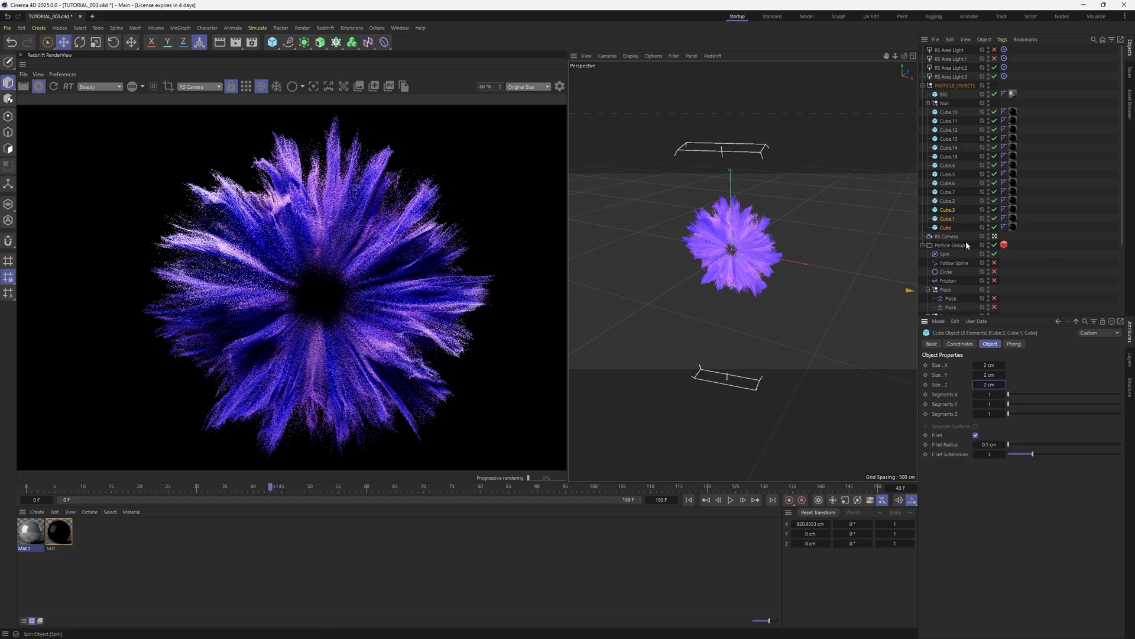
Review the Basic Emitter's emission settings and collapse the PARTICLE_OBJECTS group
scroll(966, 241, "down", 5)
left_click(954, 309)
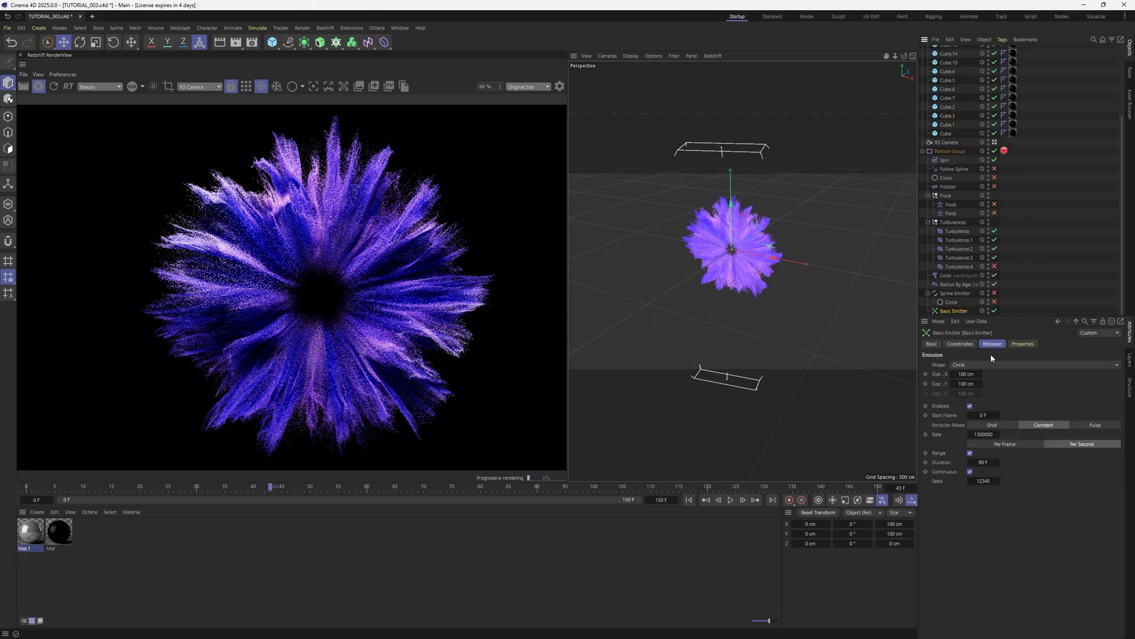
scroll(1002, 285, "up", 5)
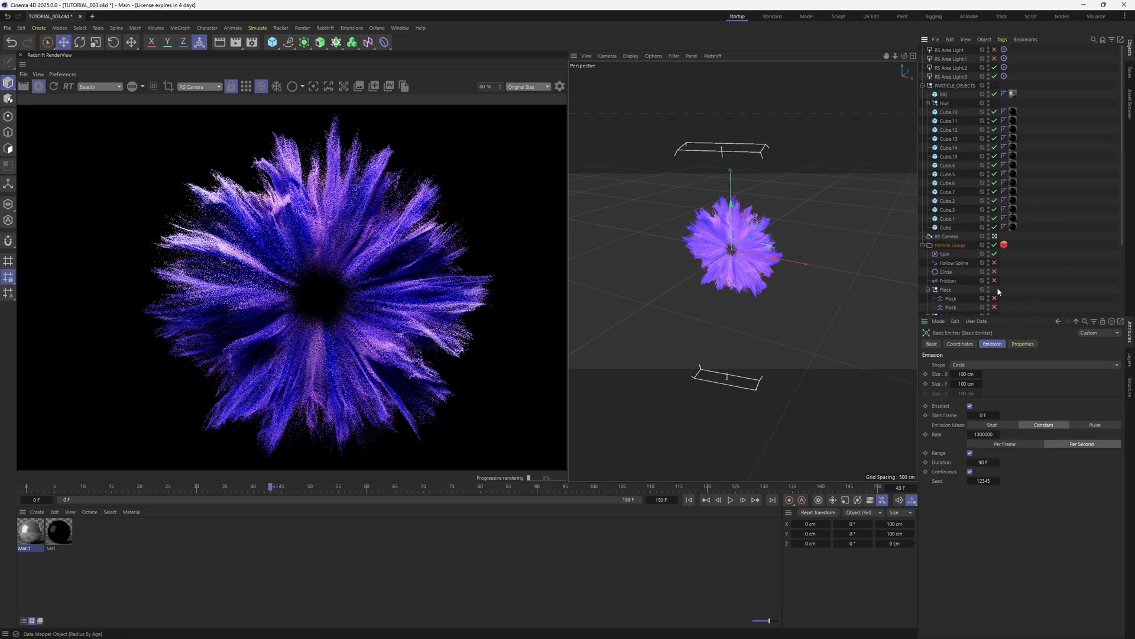
left_click(1082, 228)
left_click(923, 86)
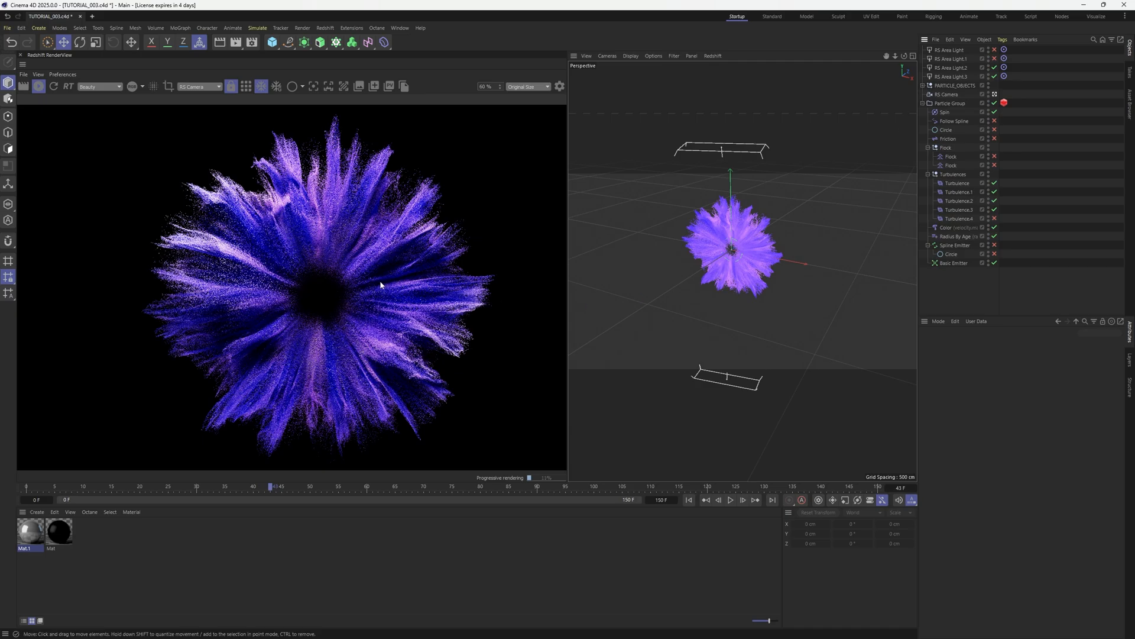
Enable the LUT in the render view's display settings and load the SV-PRODUCT-002 LUT file
left_click(560, 87)
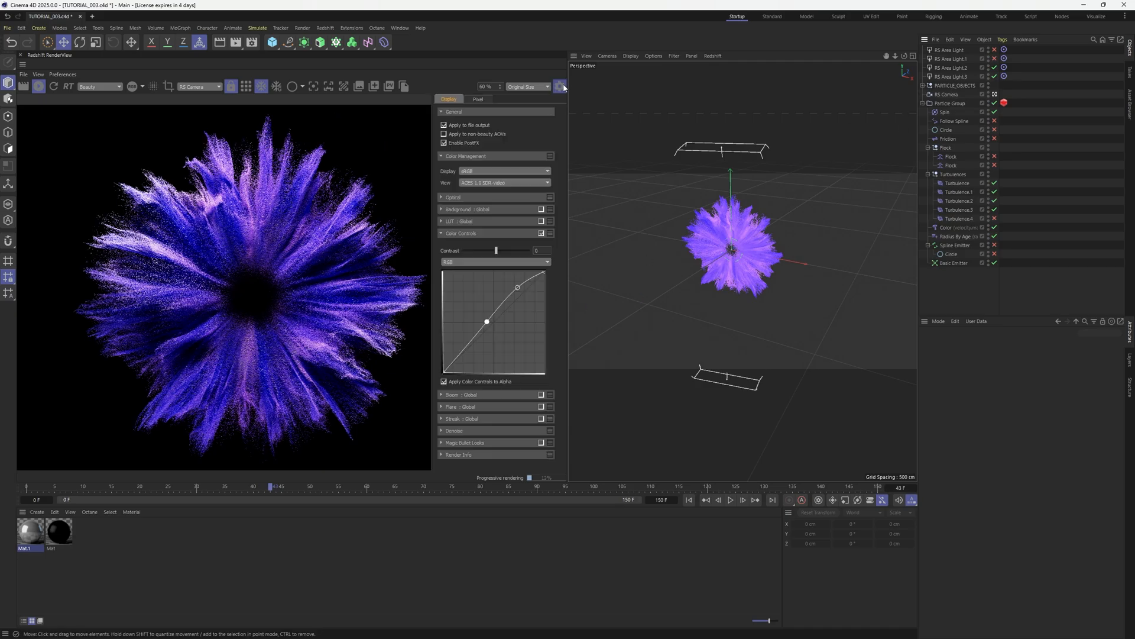
left_click(541, 222)
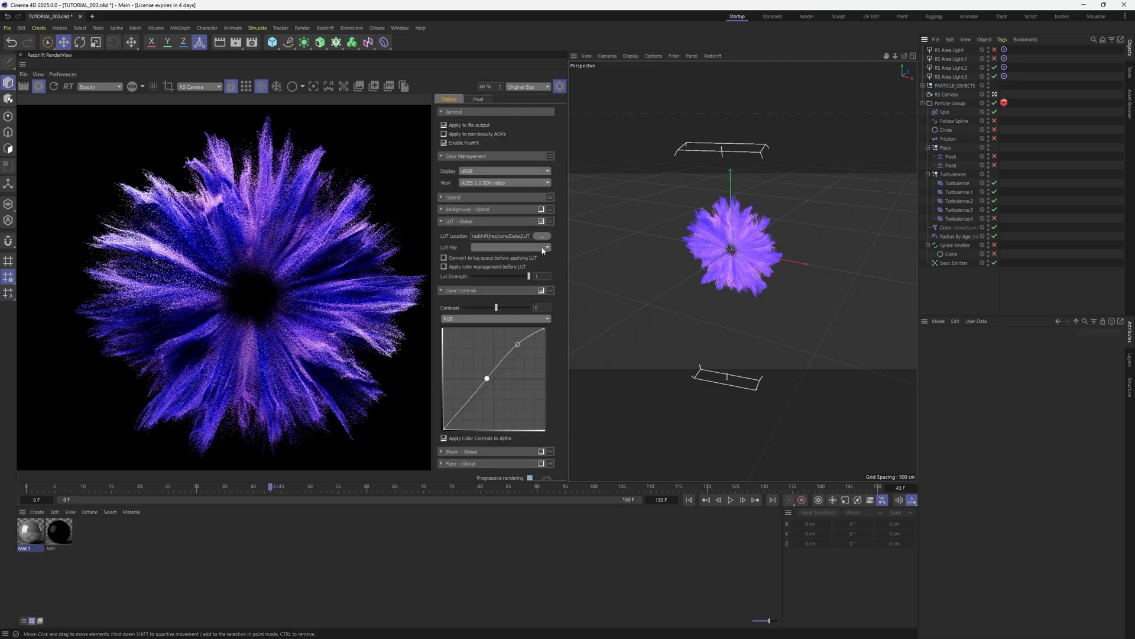
left_click(547, 236)
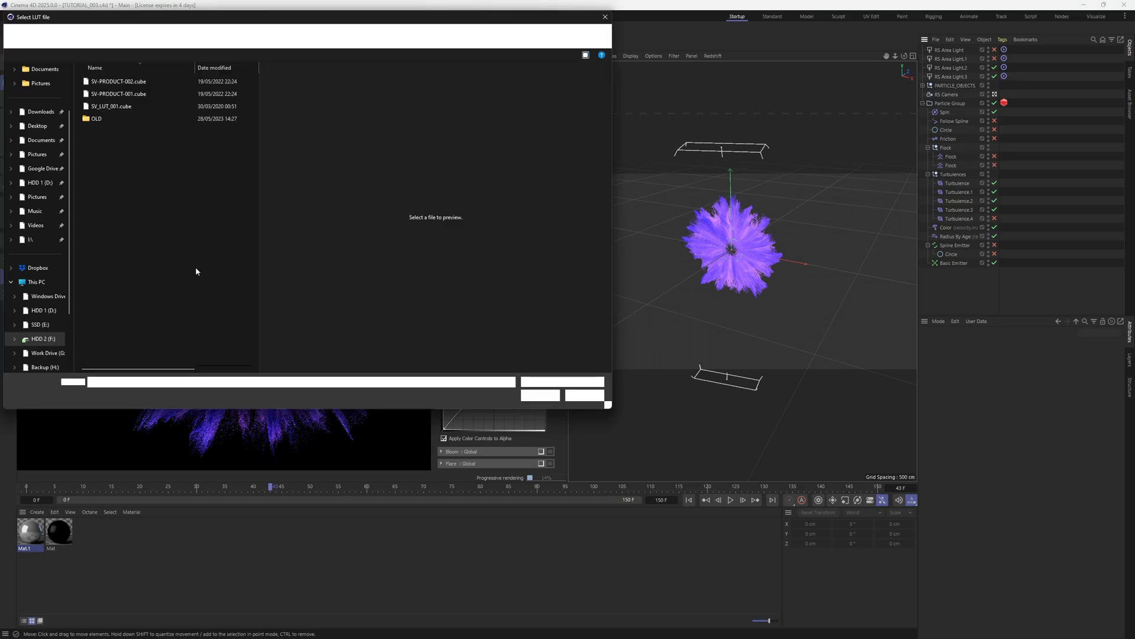
left_click(113, 105)
left_click(540, 395)
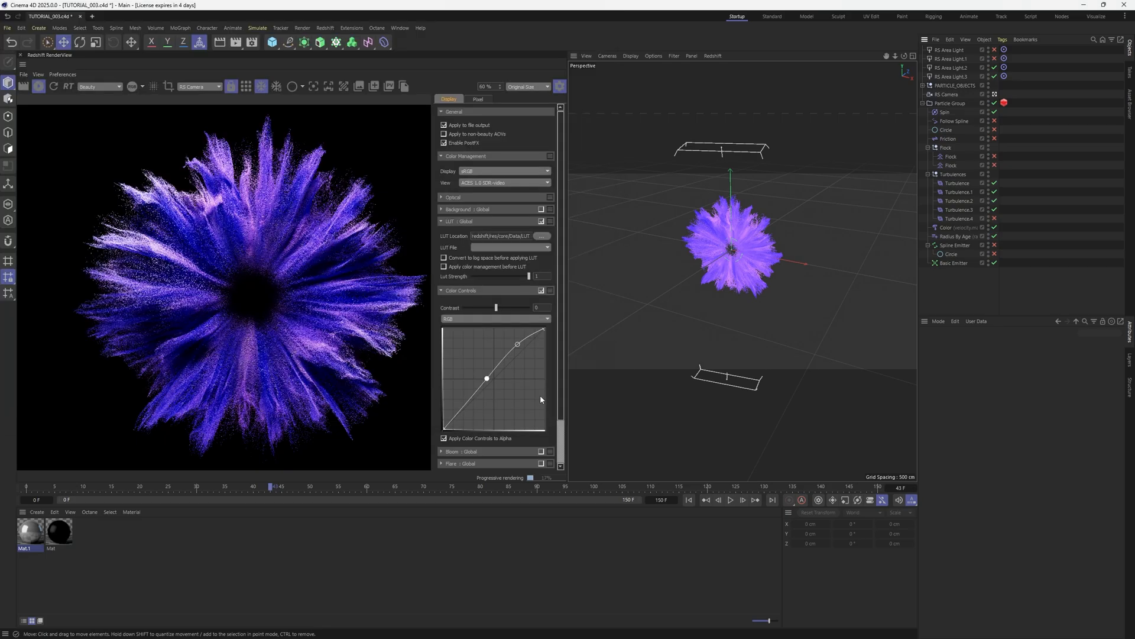
Toggle applying color management before the LUT to compare both looks in the render
left_click(445, 267)
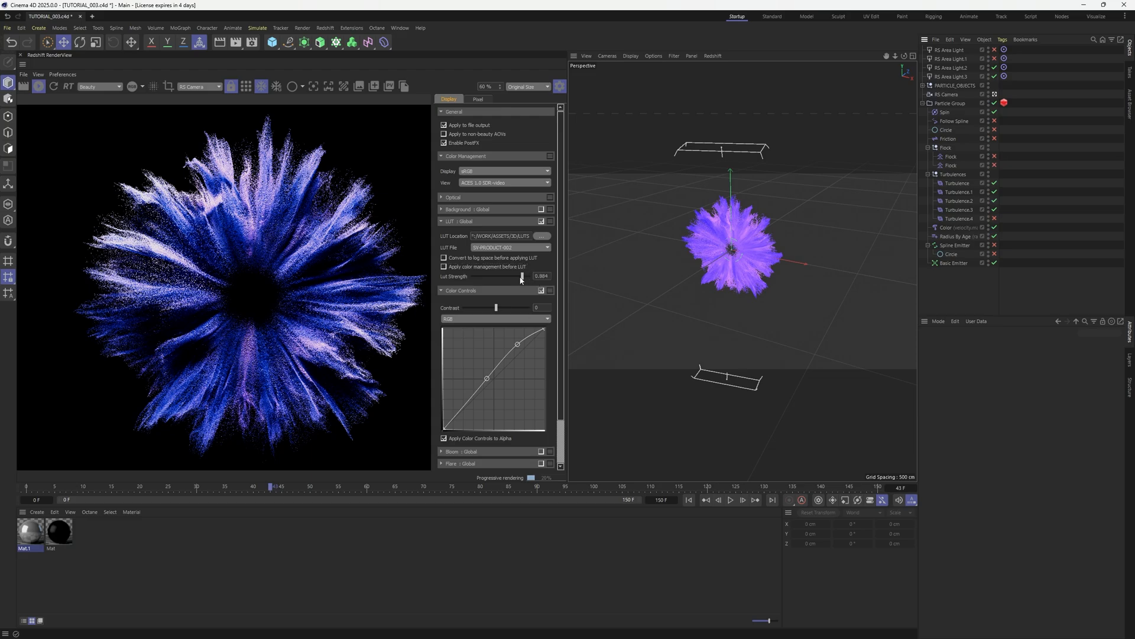
left_click(445, 267)
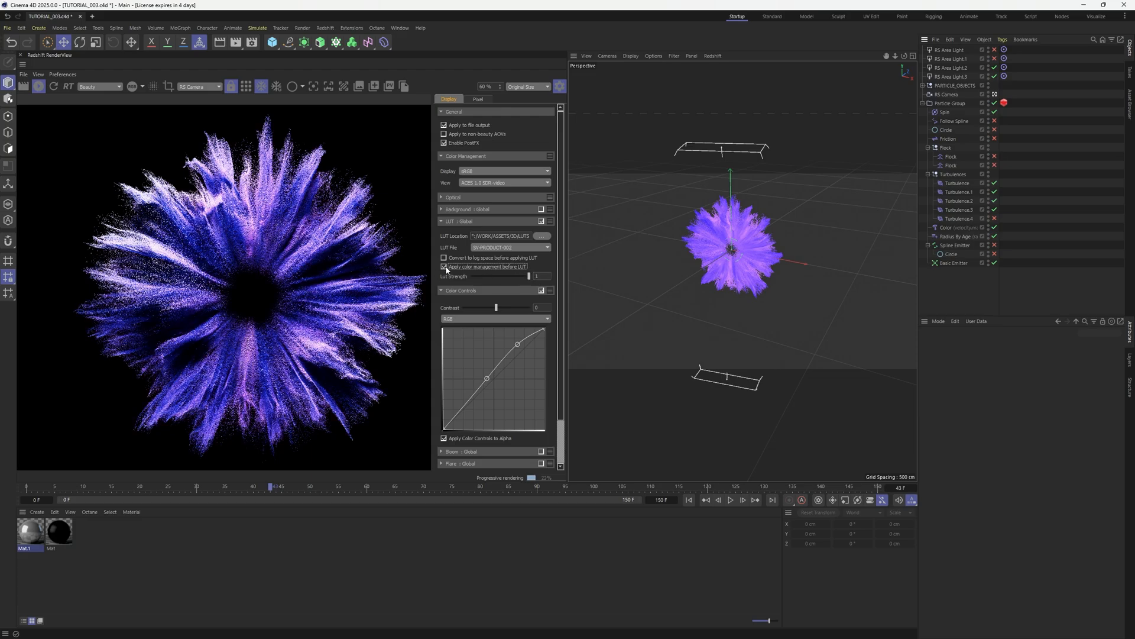
left_click(445, 266)
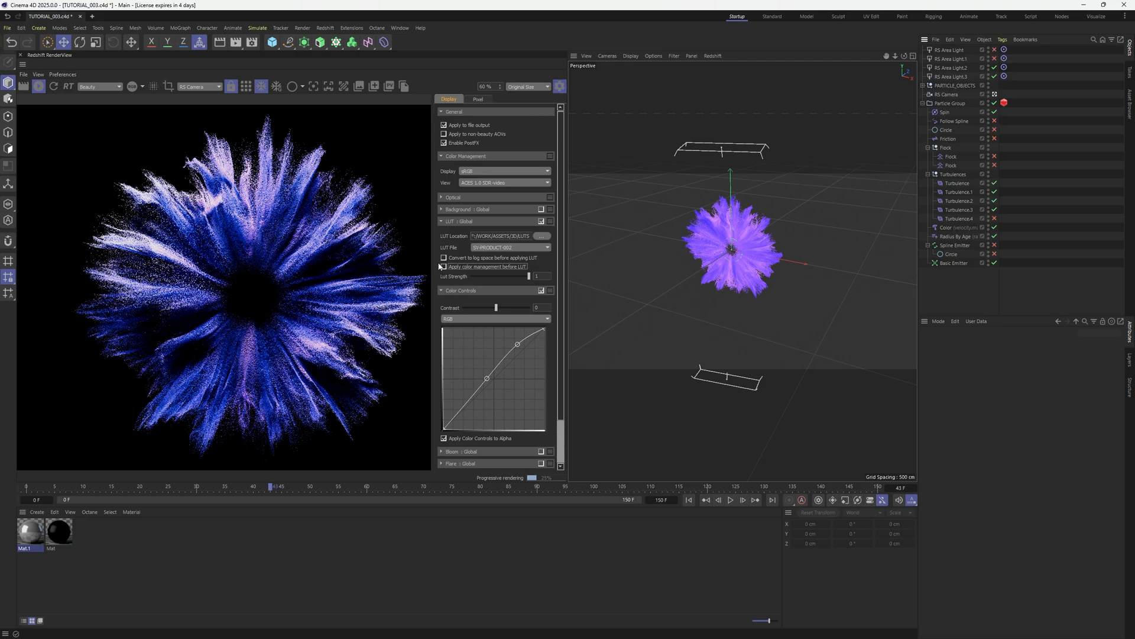
Set RS Camera's tone-mapping highlights to 0 and saturation to -5 %, and toggle applying color management before the LUT
left_click(946, 94)
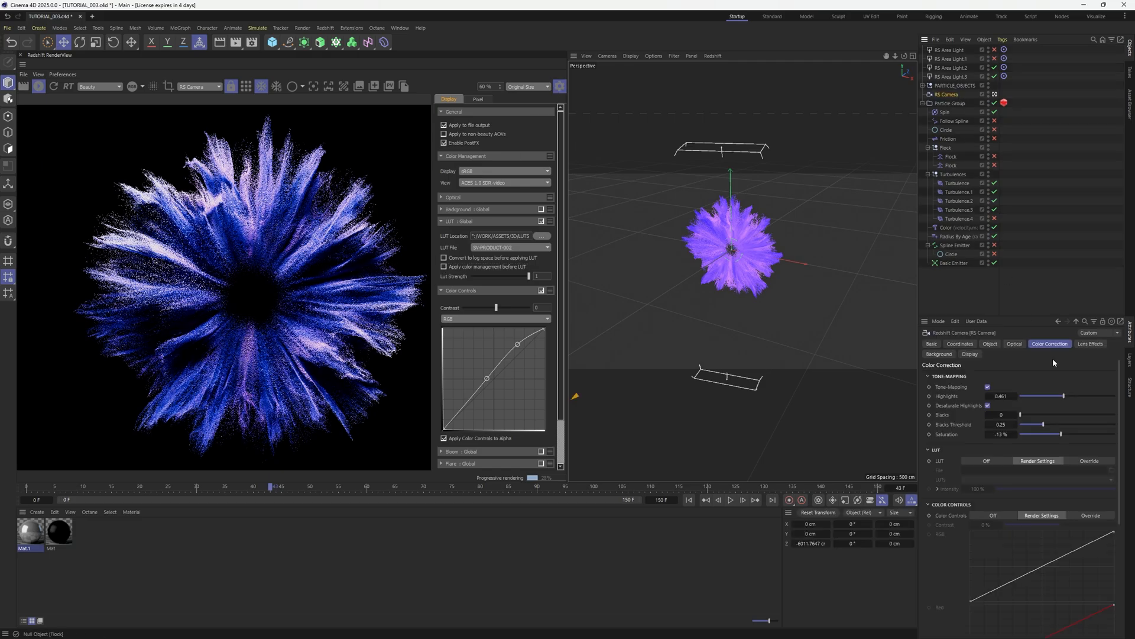
left_click_drag(1064, 396, 1020, 396)
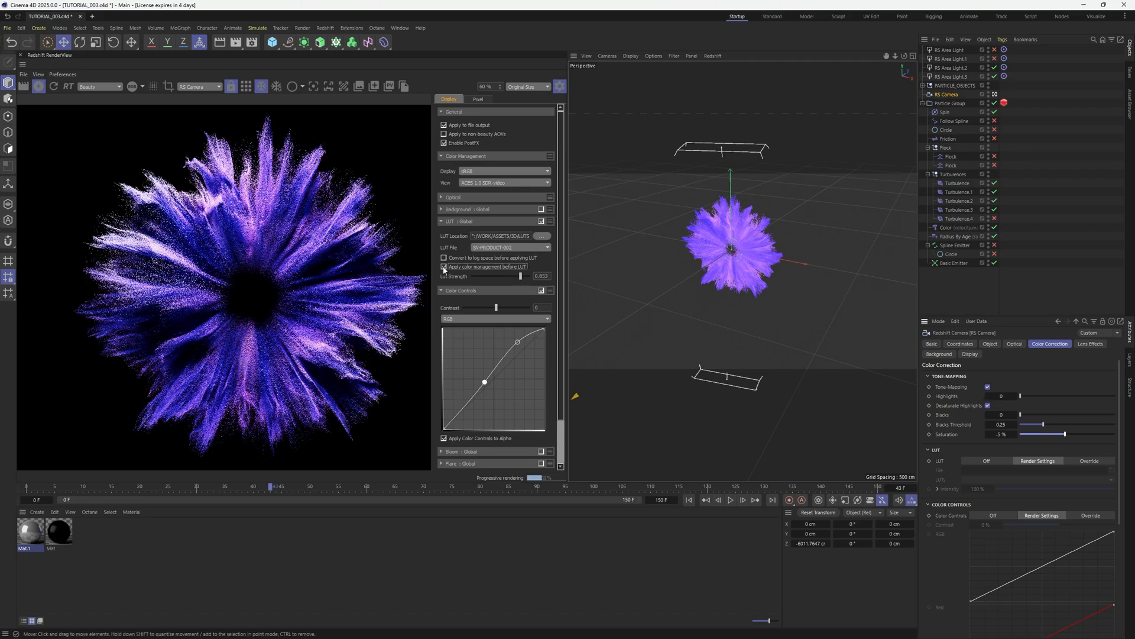
left_click(444, 266)
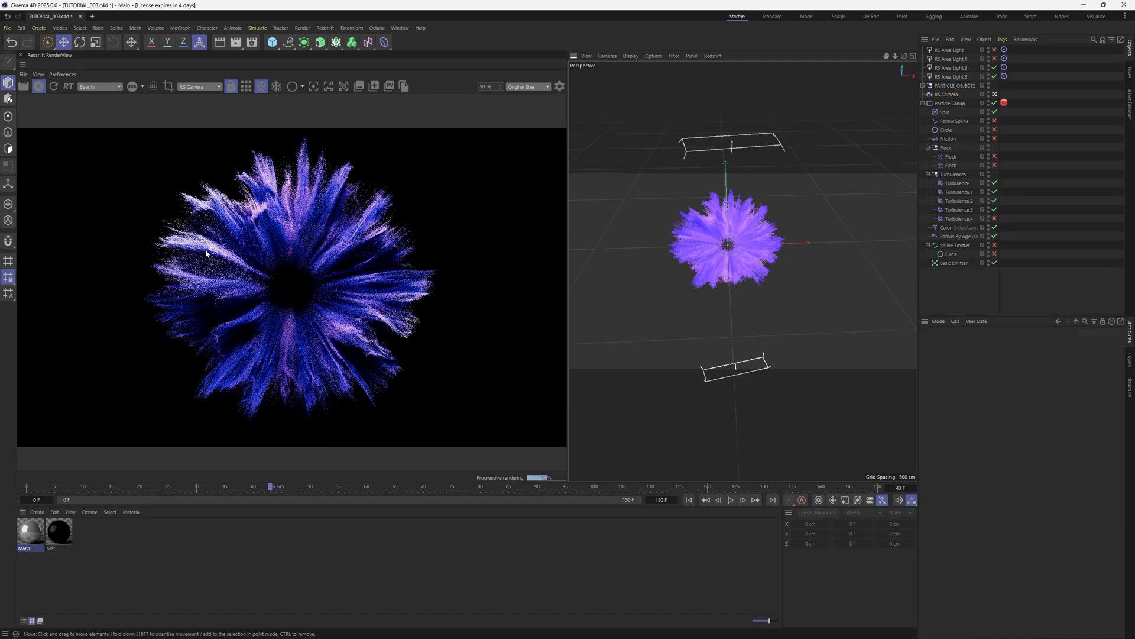
Lower the reflection roughness of the material Mat to about 0.036
left_click(68, 537)
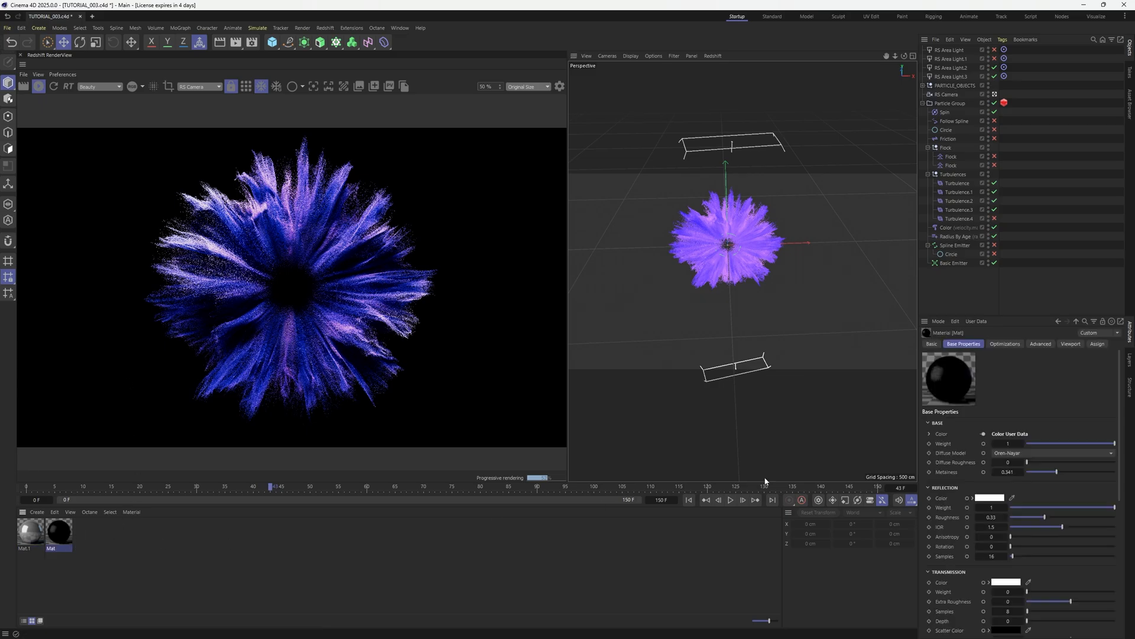
left_click(1014, 518)
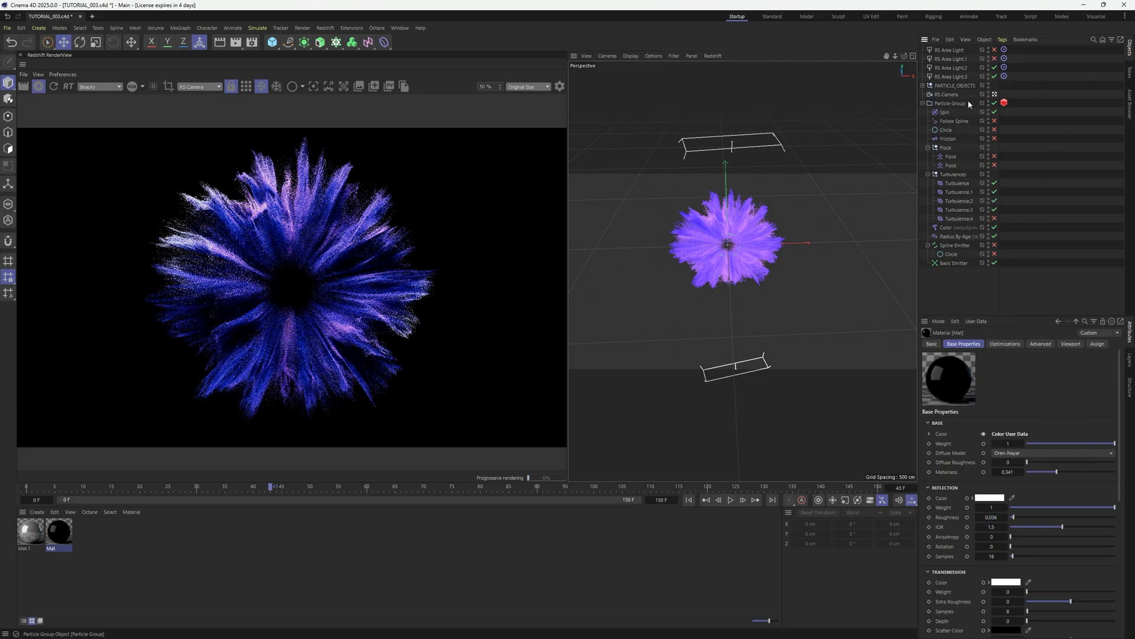
Tint RS Area Light.2 pale blue with a hue of 213° and about 15 % saturation
left_click(949, 69)
left_click(988, 474)
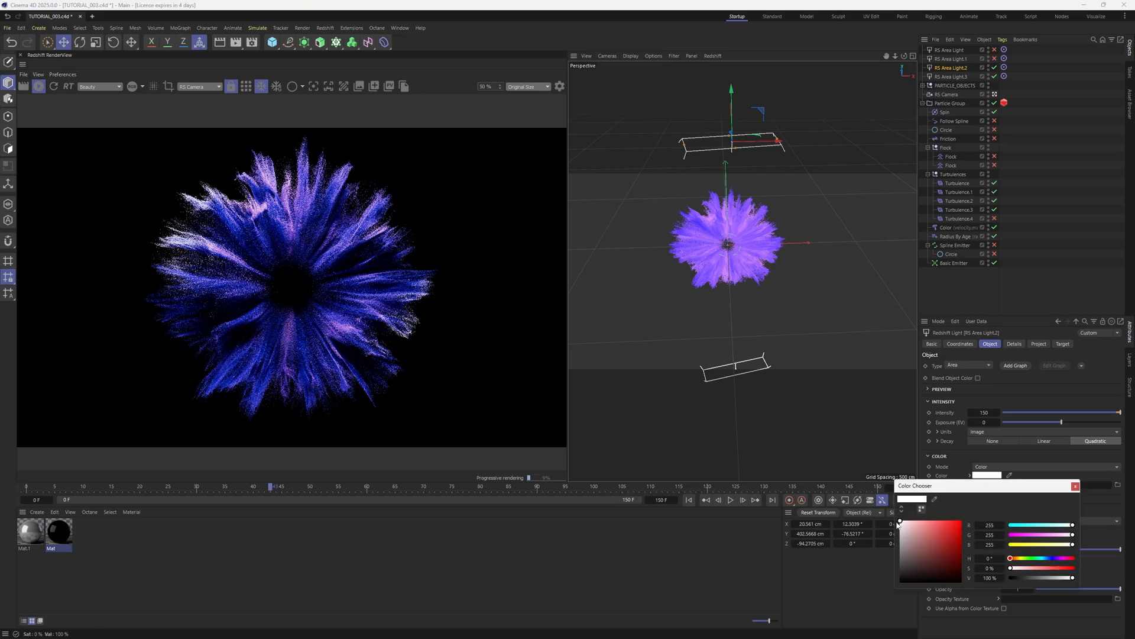
left_click_drag(1039, 558, 1047, 559)
left_click_drag(902, 521, 910, 520)
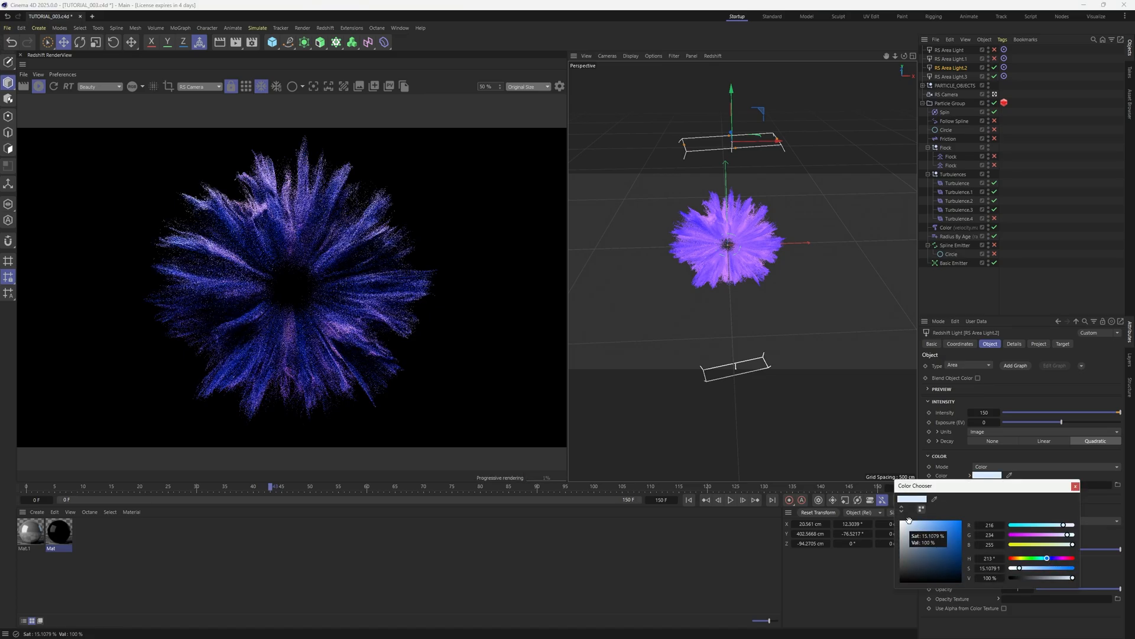
left_click(1076, 487)
Tint RS Area Light.3 a very pale pink and deselect the light
left_click(951, 77)
left_click(985, 475)
left_click(921, 520)
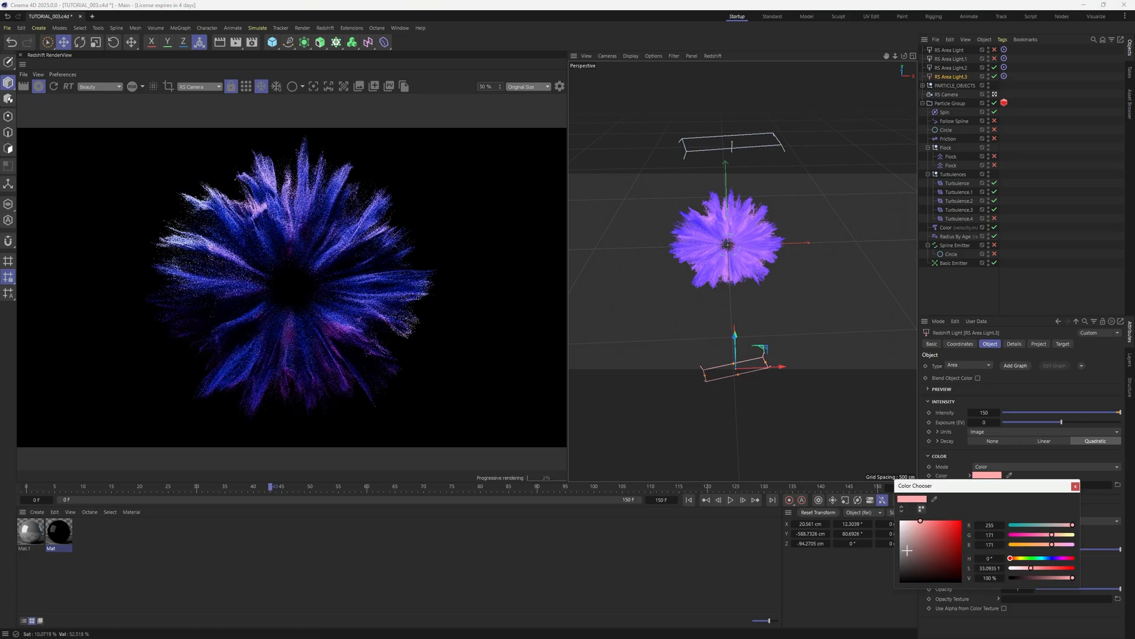
left_click(903, 521)
left_click(1061, 558)
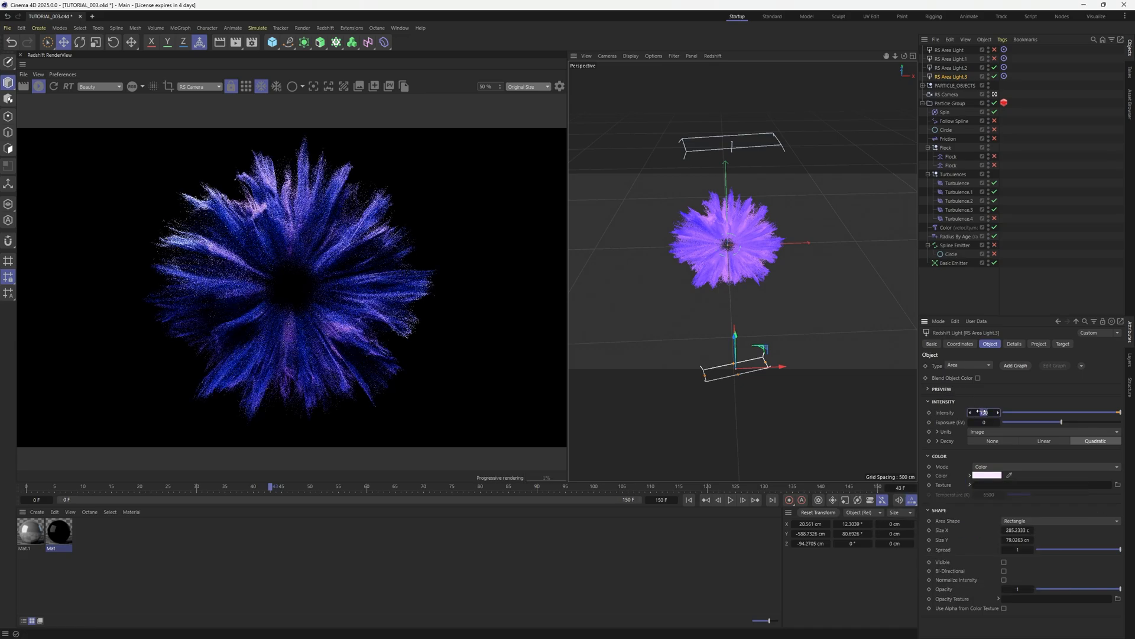
left_click(974, 276)
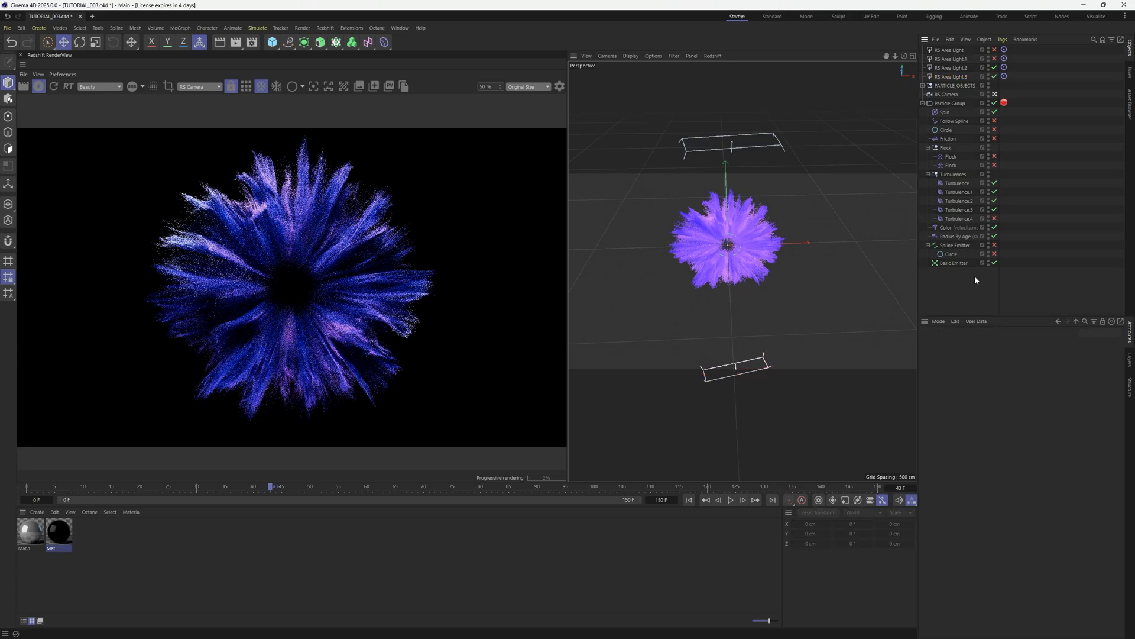
Add a plane in the RS Camera view, orient it to +Z and size it about 875 cm wide by 605 cm high
key("ctrl+shift+z")
left_click_drag(270, 44, 355, 73)
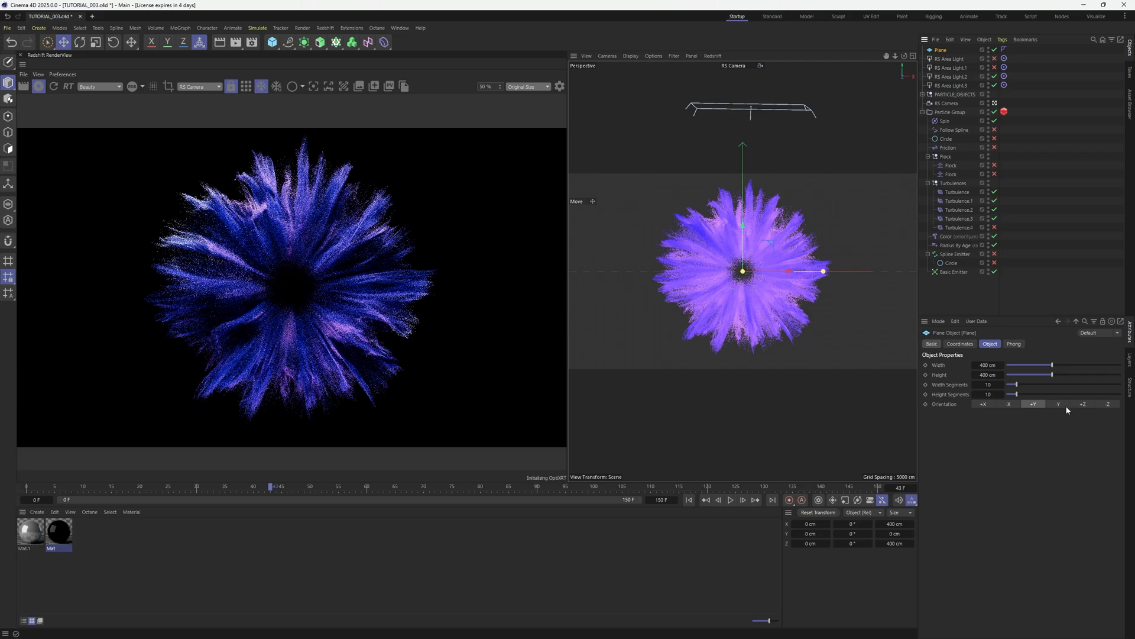
left_click(1083, 404)
left_click_drag(743, 353, 743, 393)
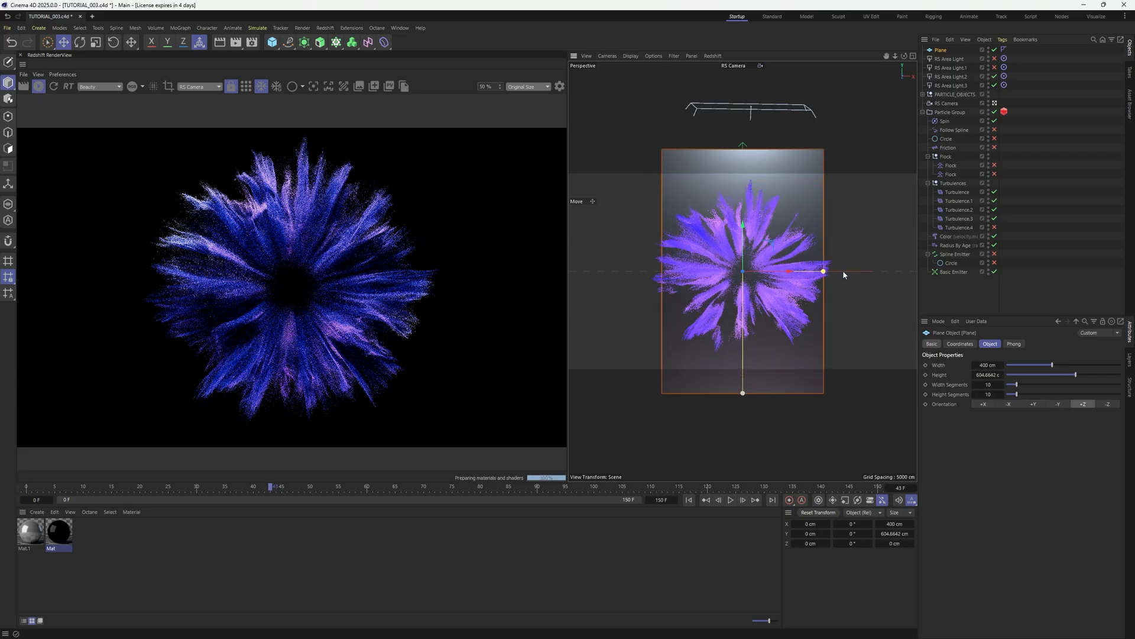
left_click_drag(920, 275, 918, 272)
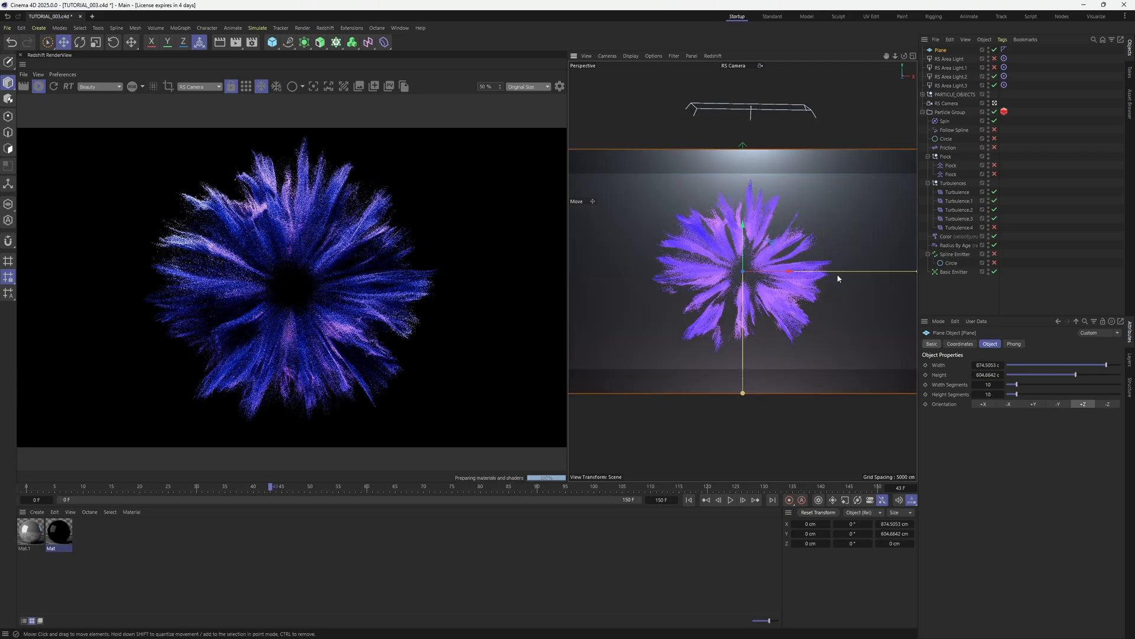
Move the plane behind the particle burst to a Z position of 816 cm
left_click(960, 344)
left_click_drag(976, 396, 976, 385)
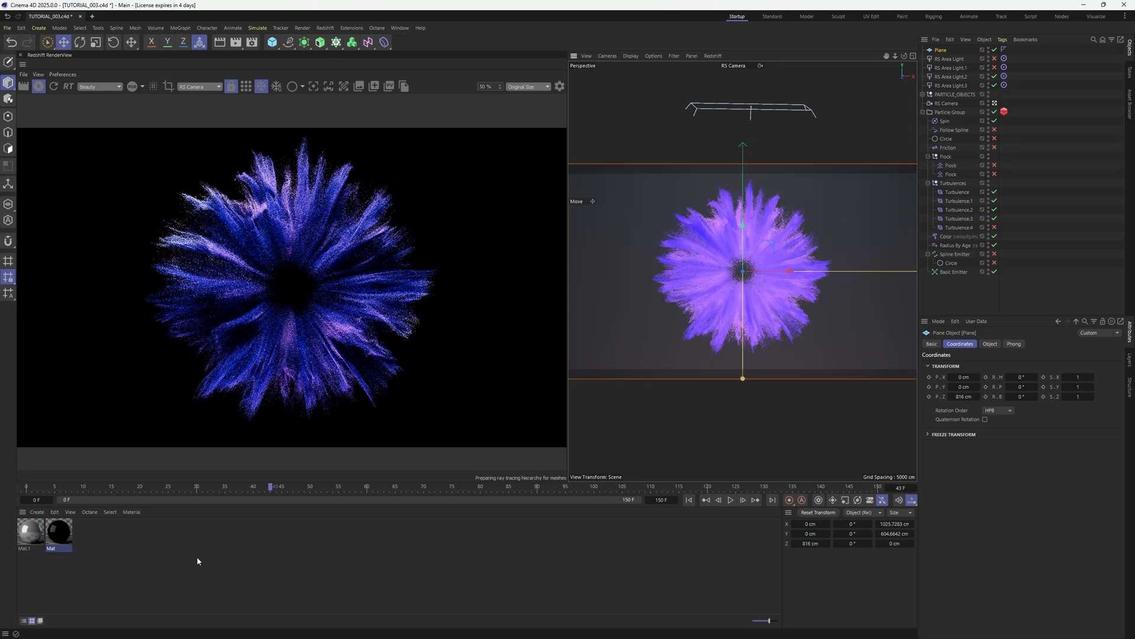
Create a Redshift Environment material and assign it to the background plane
left_click(327, 28)
mouse_move(349, 74)
mouse_move(405, 76)
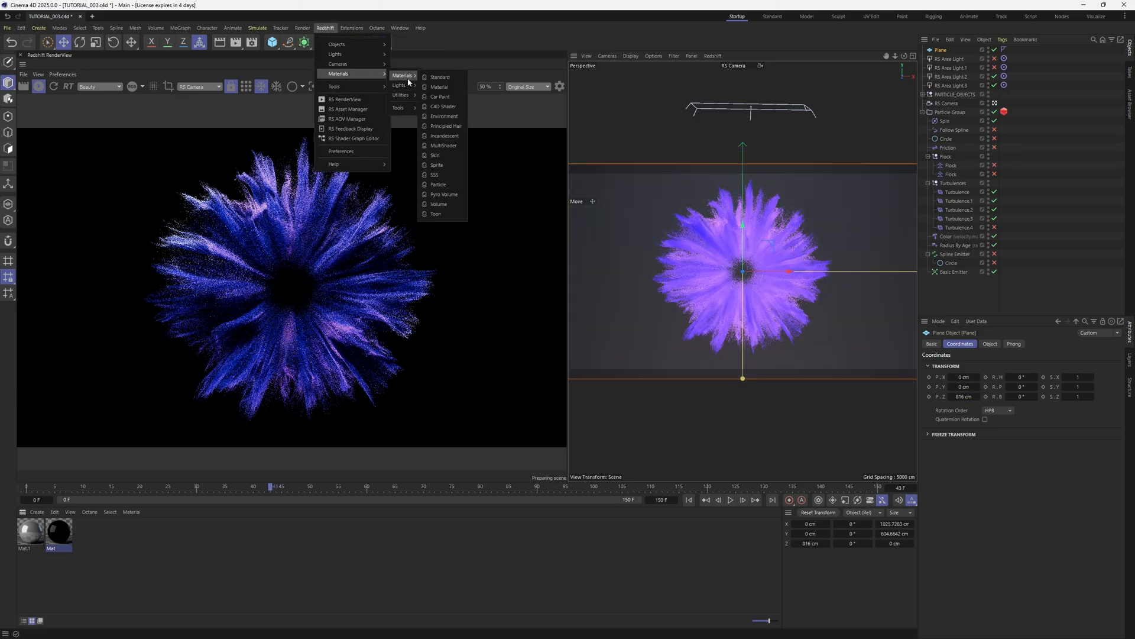
left_click(441, 117)
left_click_drag(42, 530, 1006, 50)
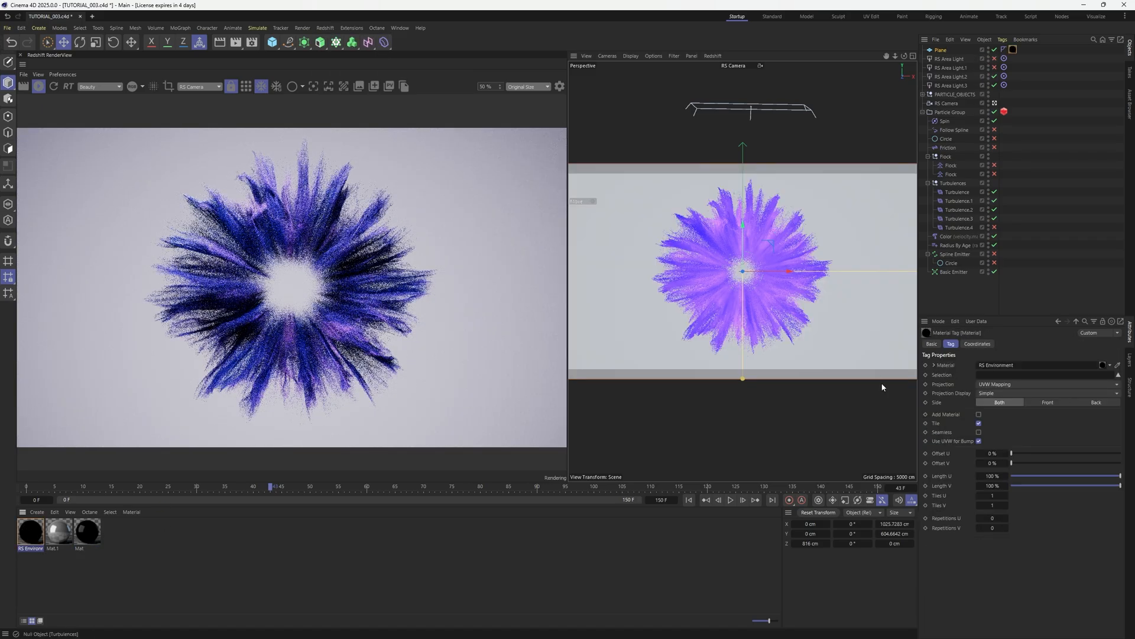
Add a Ramp node to the RS Environment material's graph and connect its color output to the Output node's Surface
left_click(38, 530)
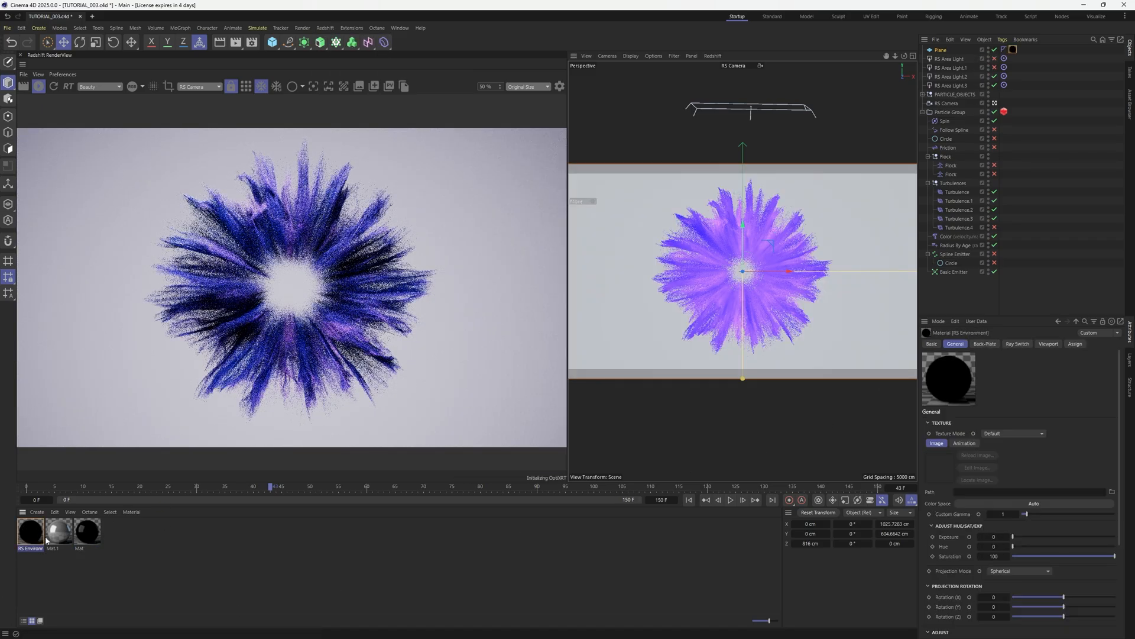
left_click(969, 536)
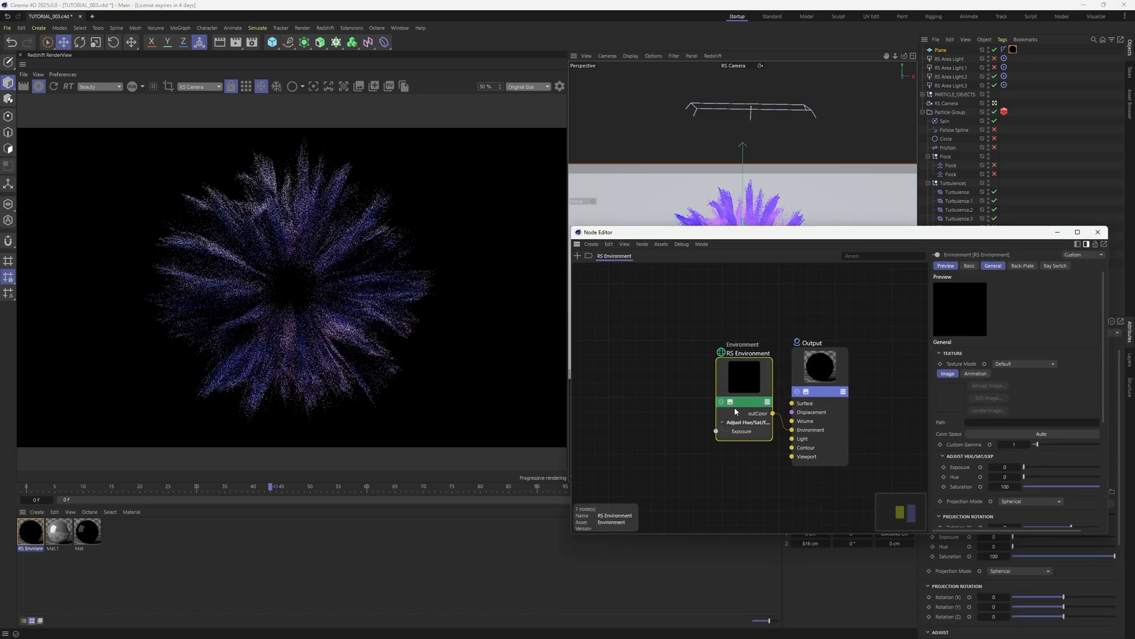
left_click_drag(739, 396, 700, 504)
key("shift+c")
type("ramp")
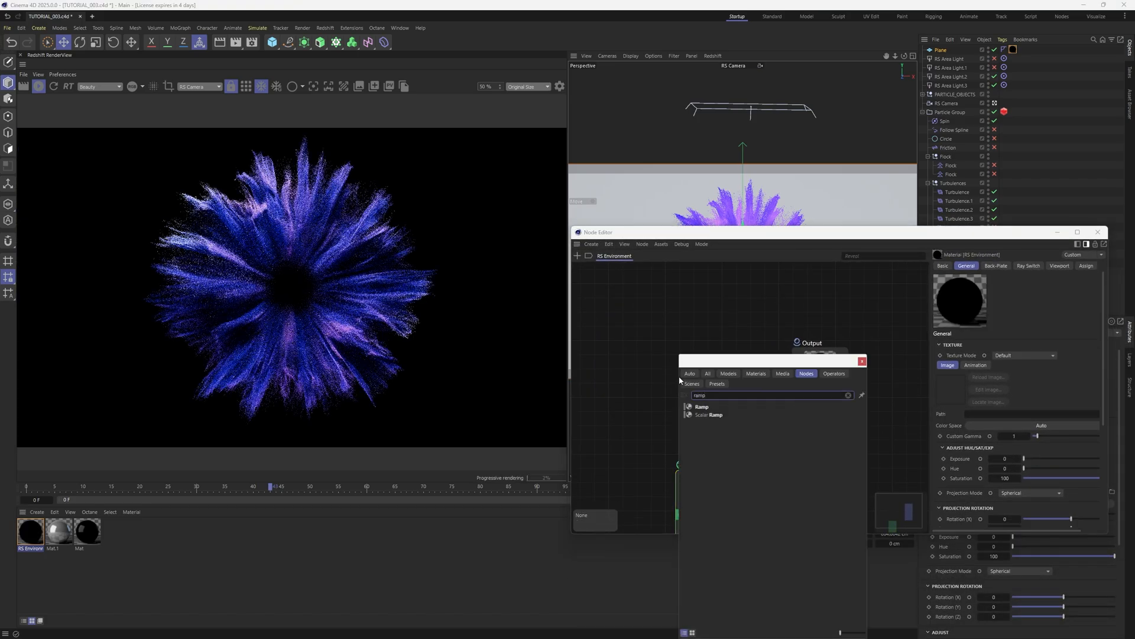
double_click(702, 407)
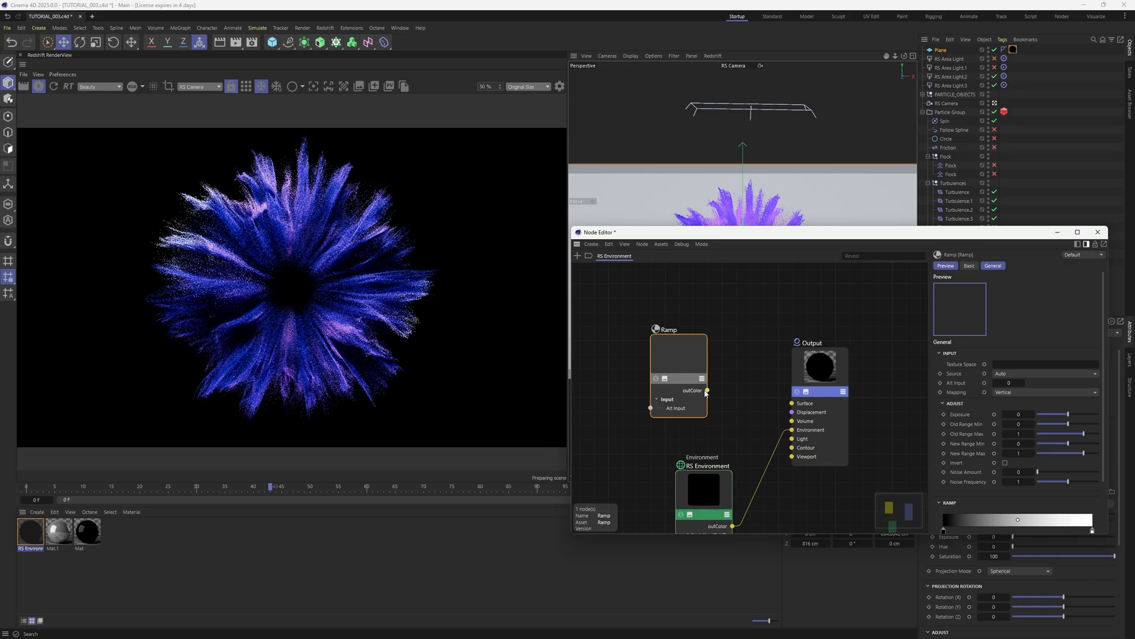
left_click_drag(707, 391, 792, 403)
Set the ramp's mapping to Diagonal and color its end knot dark purple with hue 254°, saturation 88 % and value 15 %
left_click(941, 284)
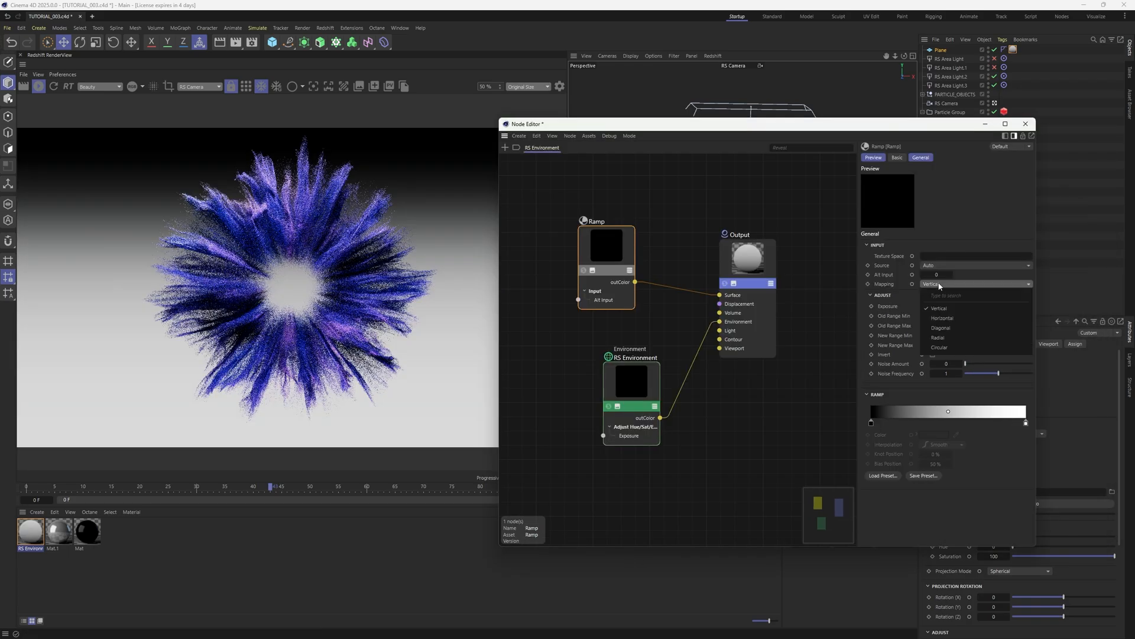
left_click(940, 328)
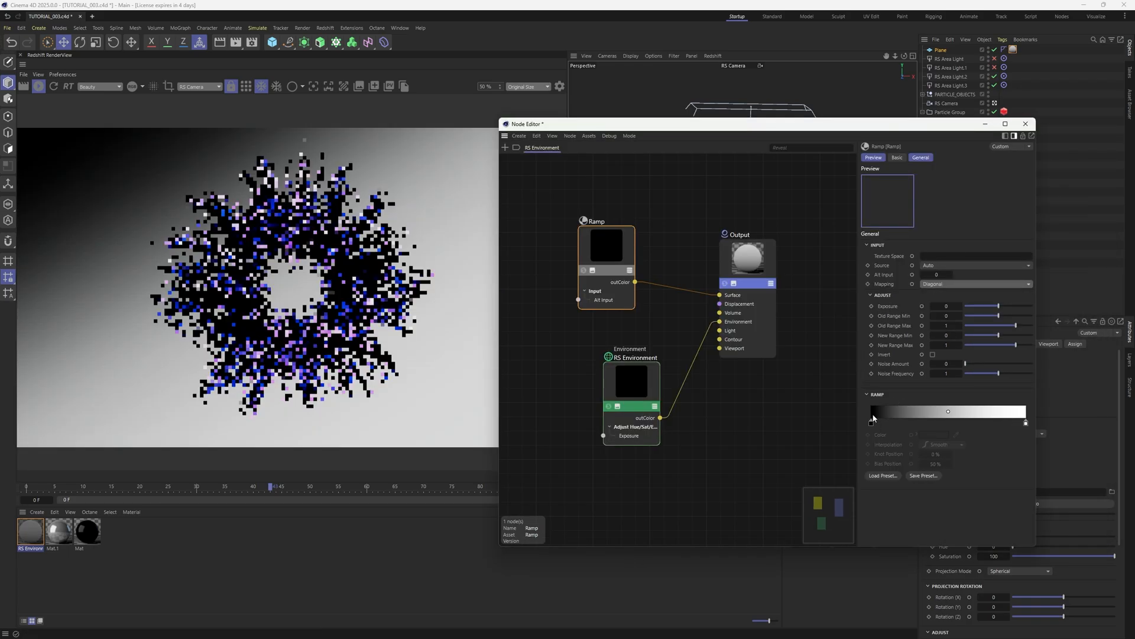
double_click(872, 420)
left_click(944, 467)
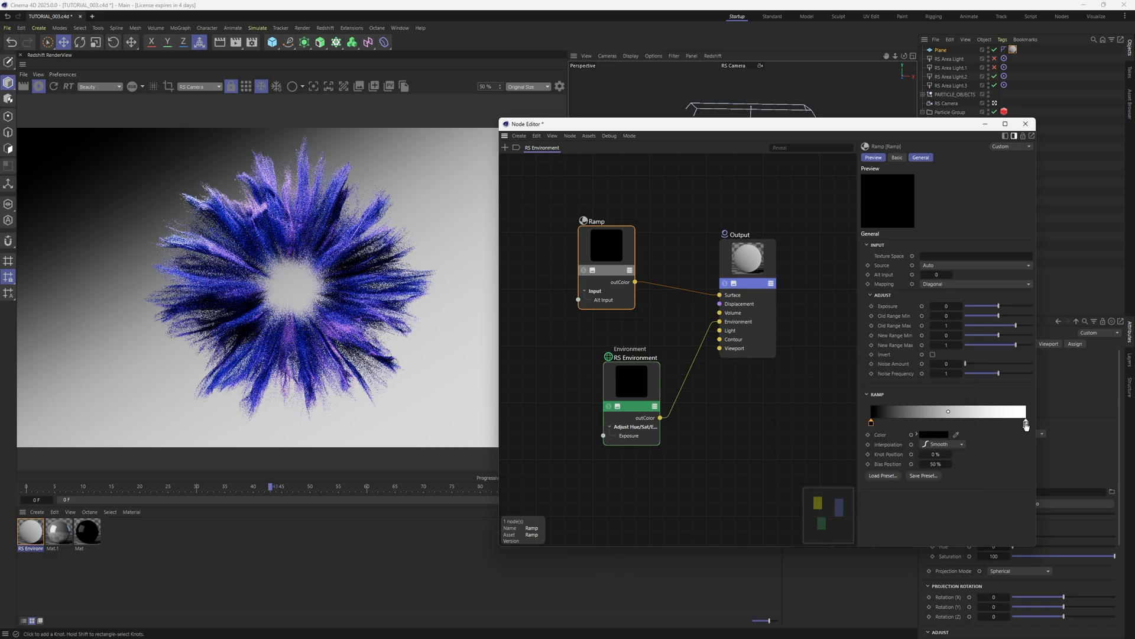
double_click(1026, 422)
left_click_drag(993, 430, 1011, 439)
left_click_drag(909, 449, 905, 452)
left_click(981, 466)
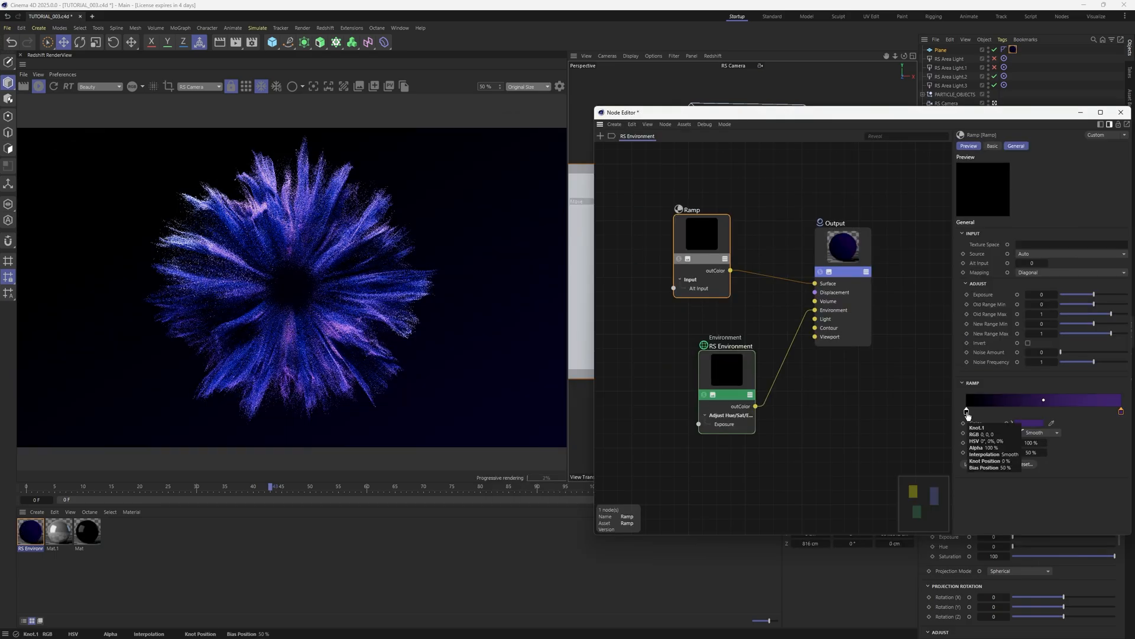
Raise the ramp's end knot value to about 17 % and close the node editor
double_click(1122, 412)
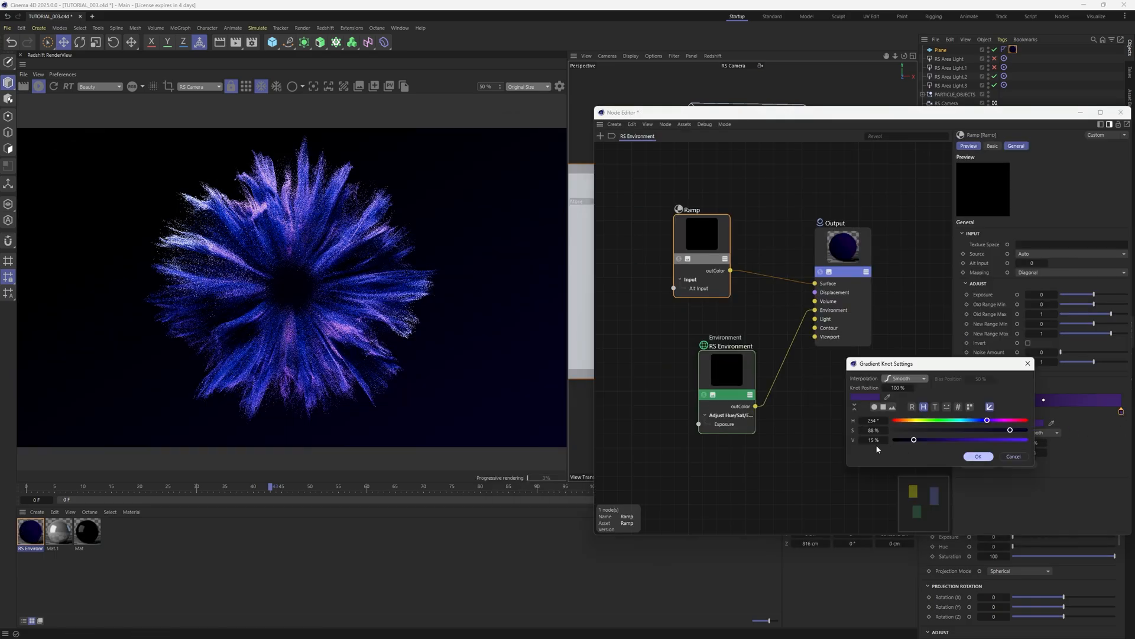
double_click(887, 441)
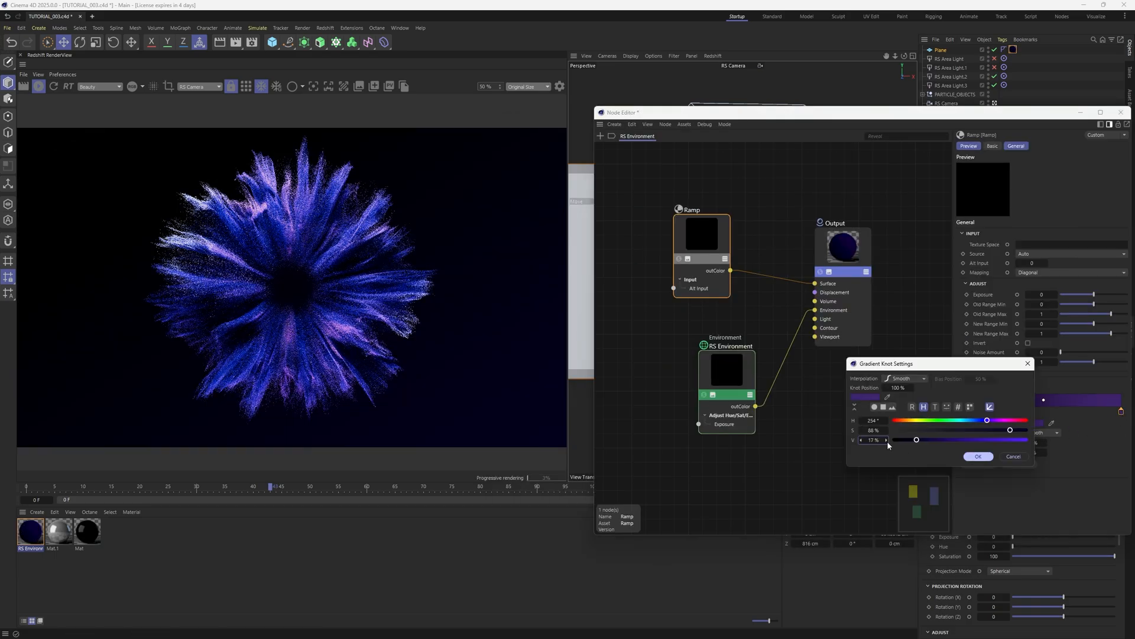
left_click(979, 457)
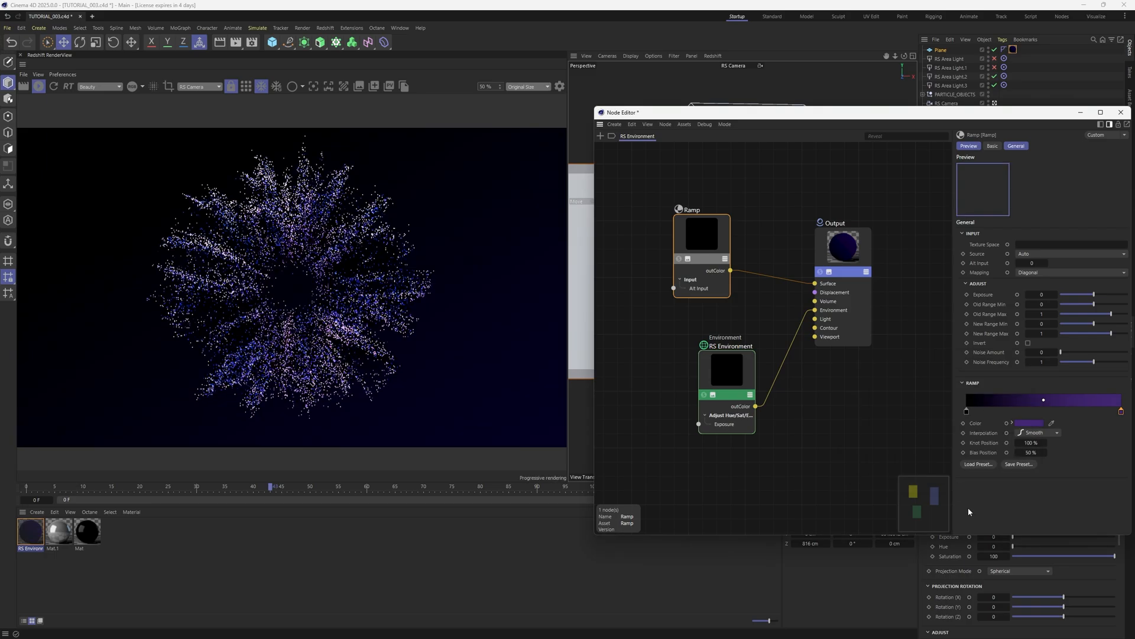
left_click(1121, 113)
Enable Bloom in the RenderView post effects and check the color controls curve
scroll(324, 320, "down", 1)
scroll(325, 319, "up", 1)
left_click(557, 87)
left_click(442, 290)
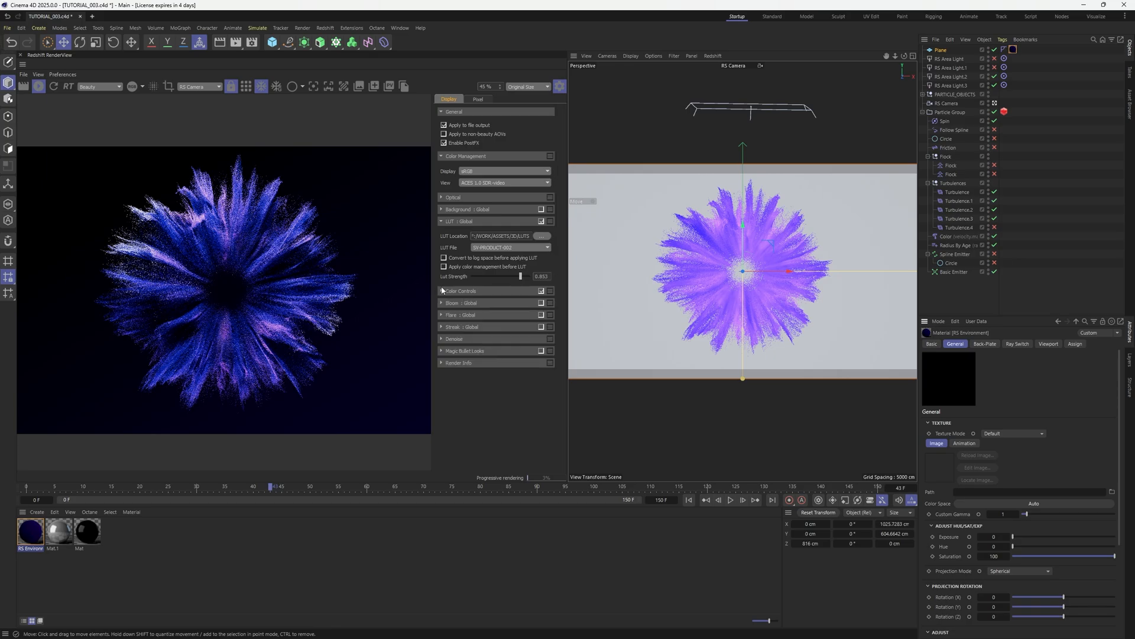
left_click(441, 303)
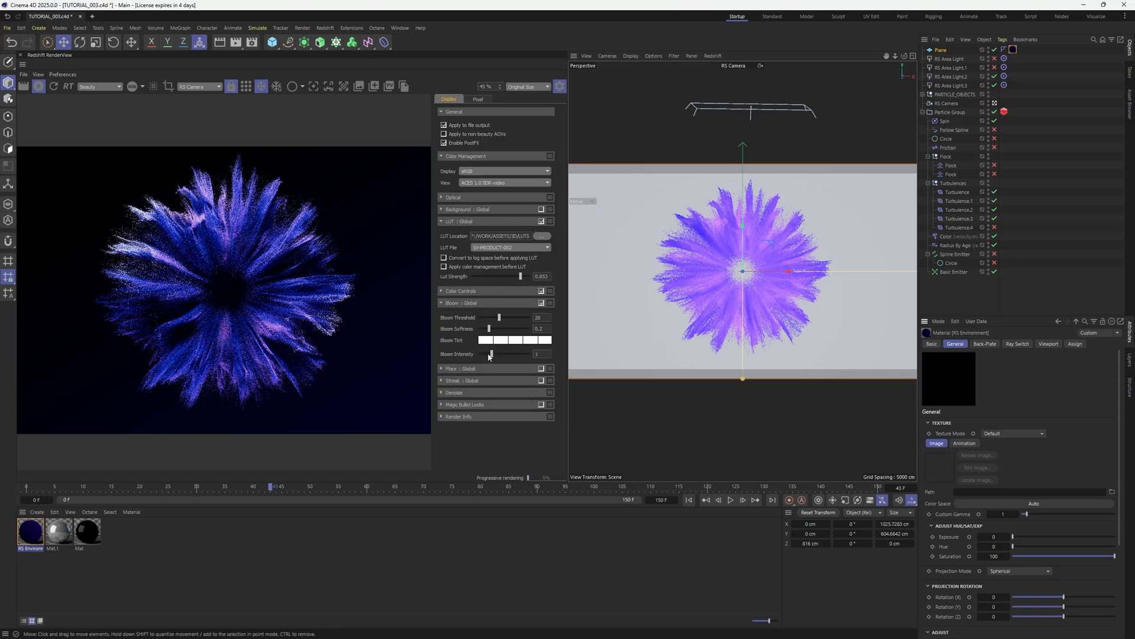
left_click(441, 303)
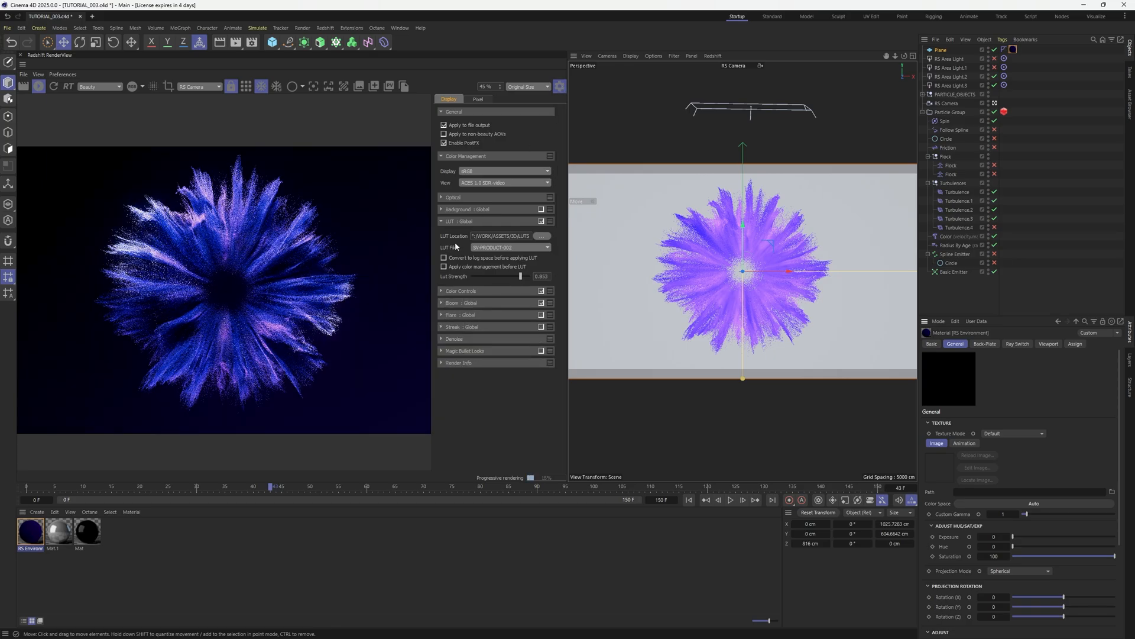
left_click(442, 291)
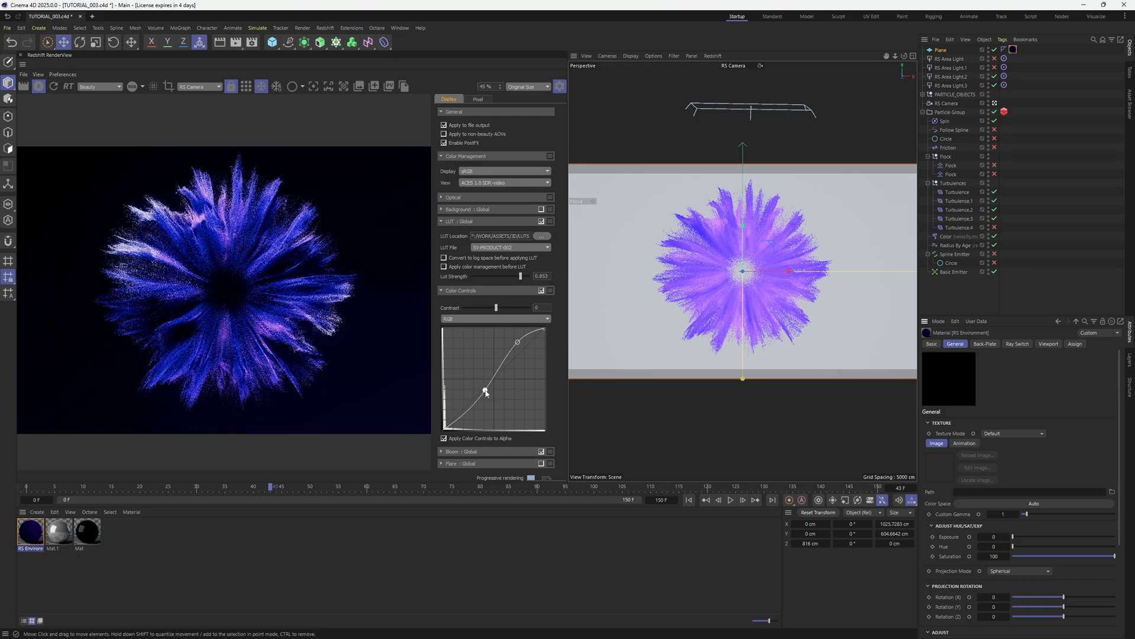
left_click(559, 86)
Set the RS Camera's tone-mapping highlights to 0.34 and saturation to -7 %, and dolly the camera slightly closer to the burst
left_click(947, 103)
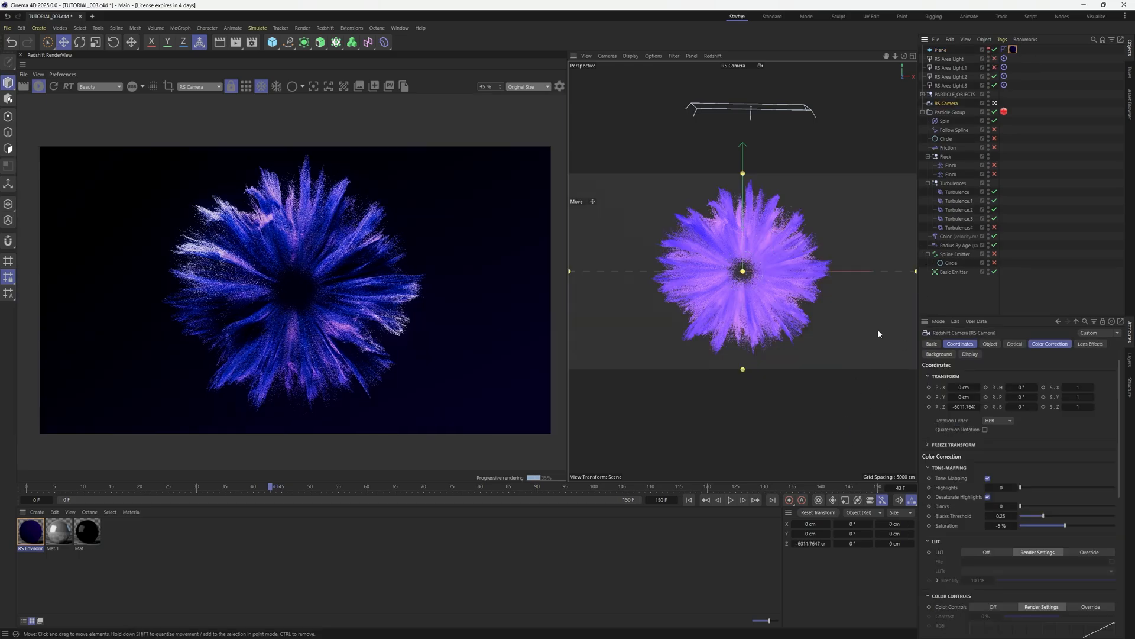
left_click(976, 106)
left_click(949, 103)
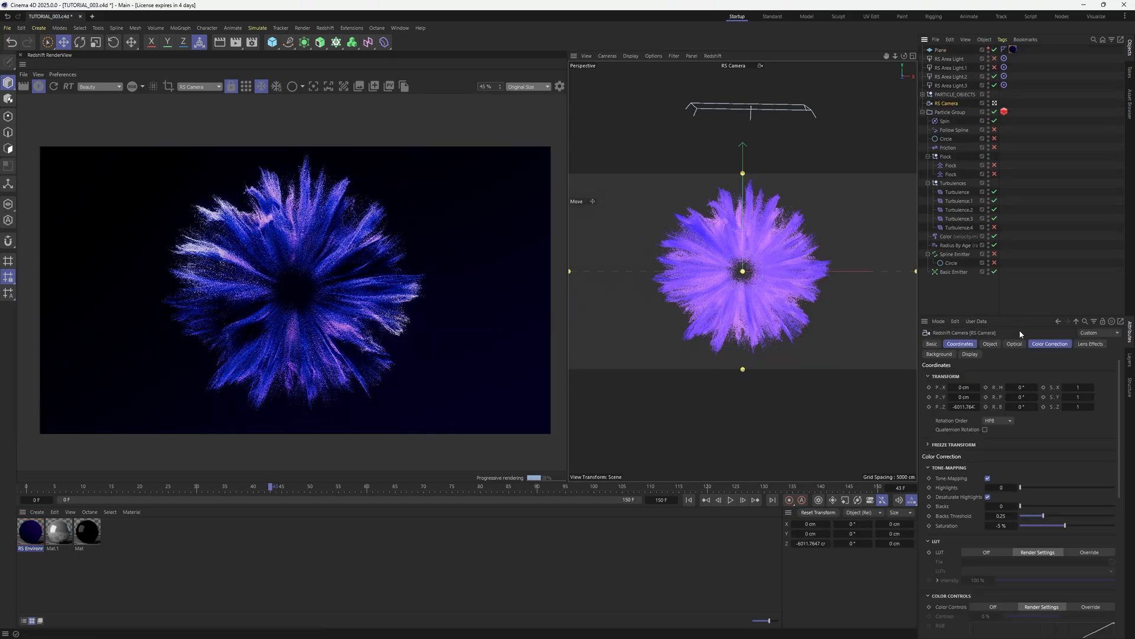
left_click_drag(1028, 400, 1063, 436)
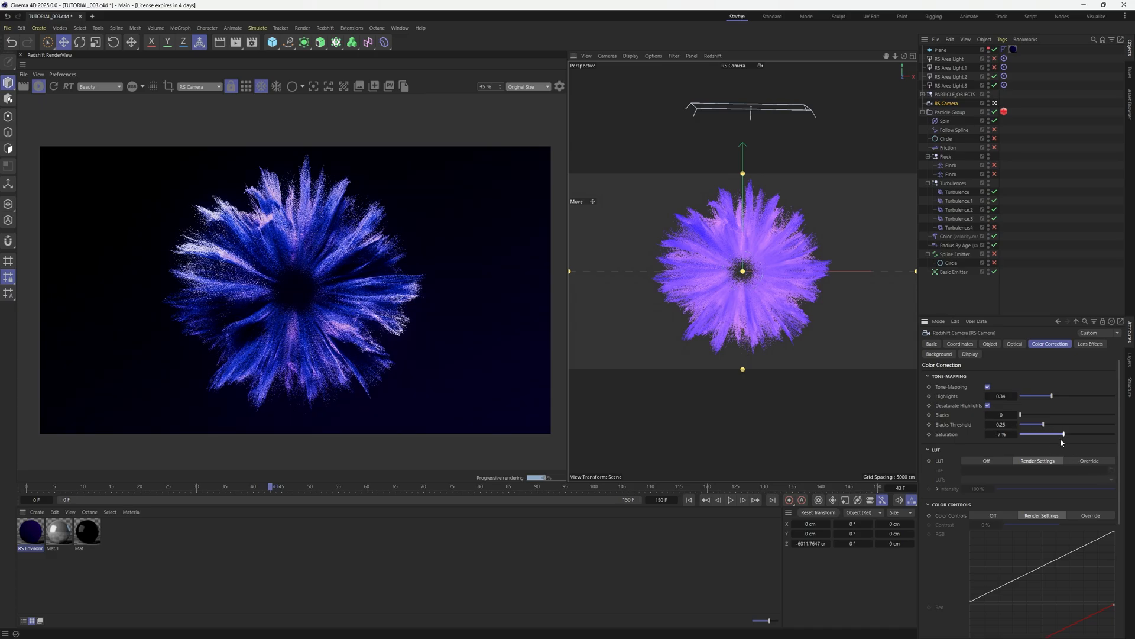
left_click(1057, 266)
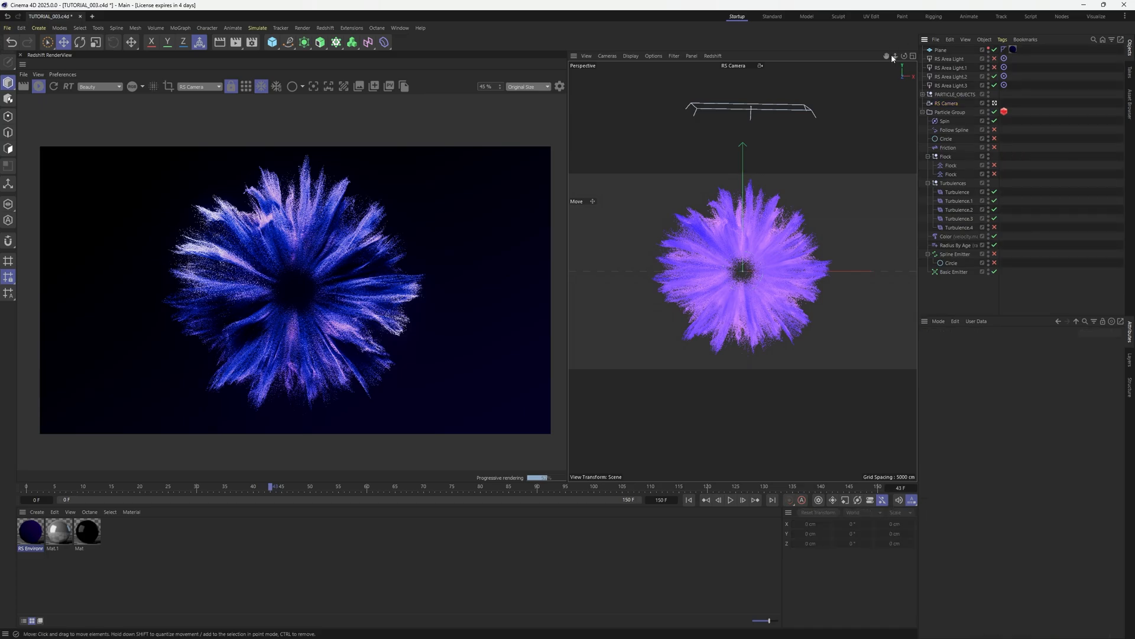
left_click_drag(895, 57, 898, 57)
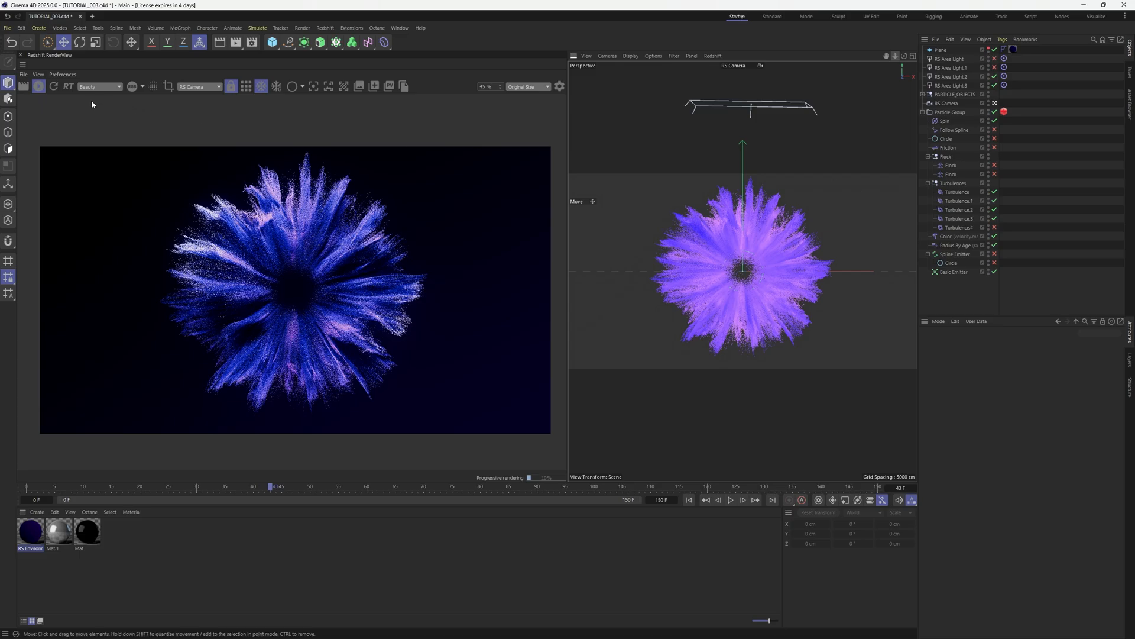
Stop the live render, shorten the animation to 60 frames and cache the particle simulation to Alembic
left_click(41, 90)
left_click(949, 111)
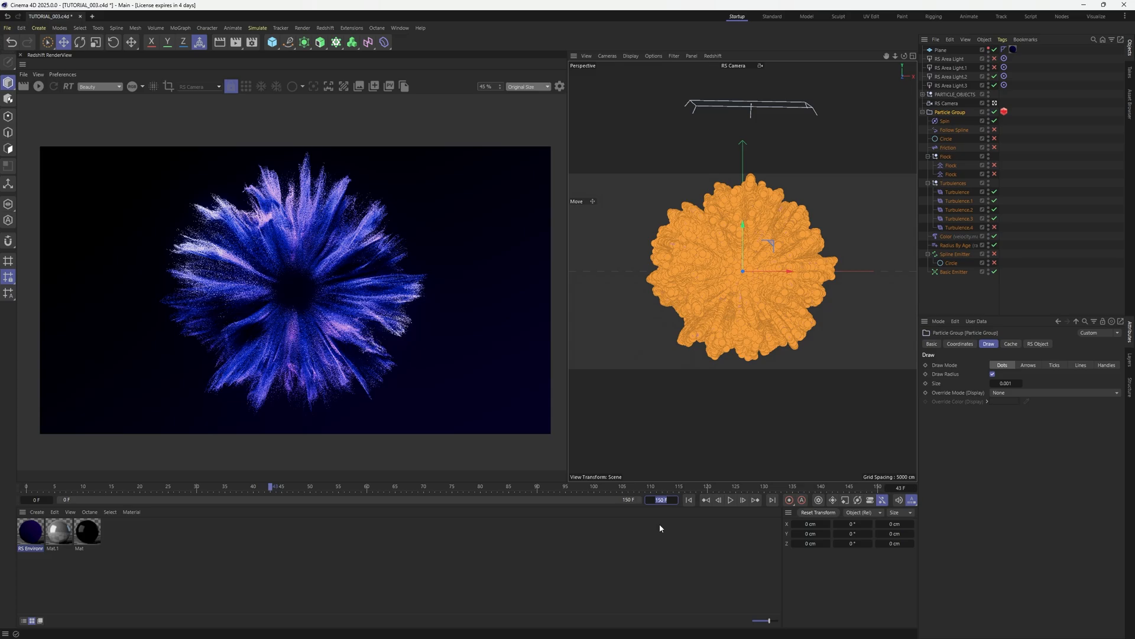
type("60")
key("Return")
left_click(1010, 344)
left_click(1002, 415)
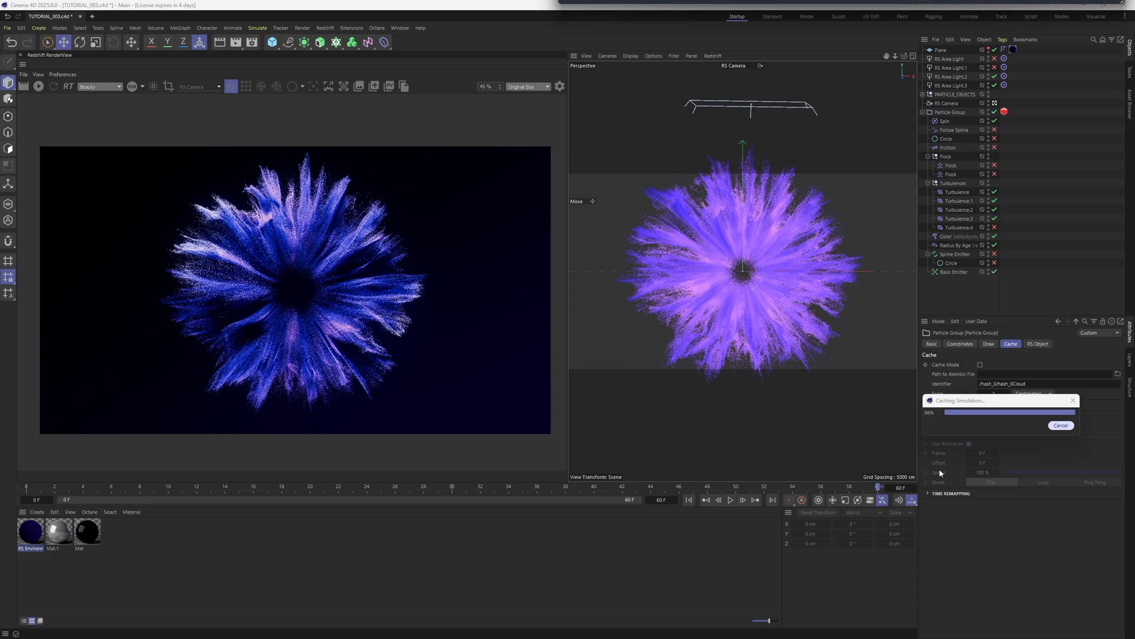
Play back the cached Particle Group and stop at frame 48 to check the burst
left_click(946, 105)
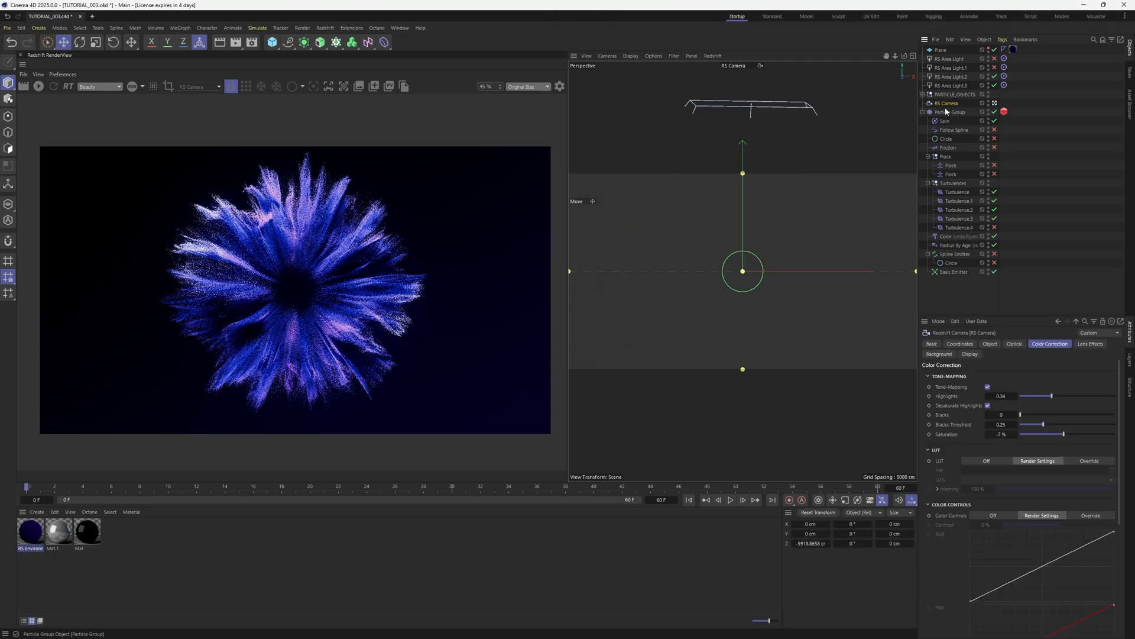
left_click(946, 111)
left_click(731, 500)
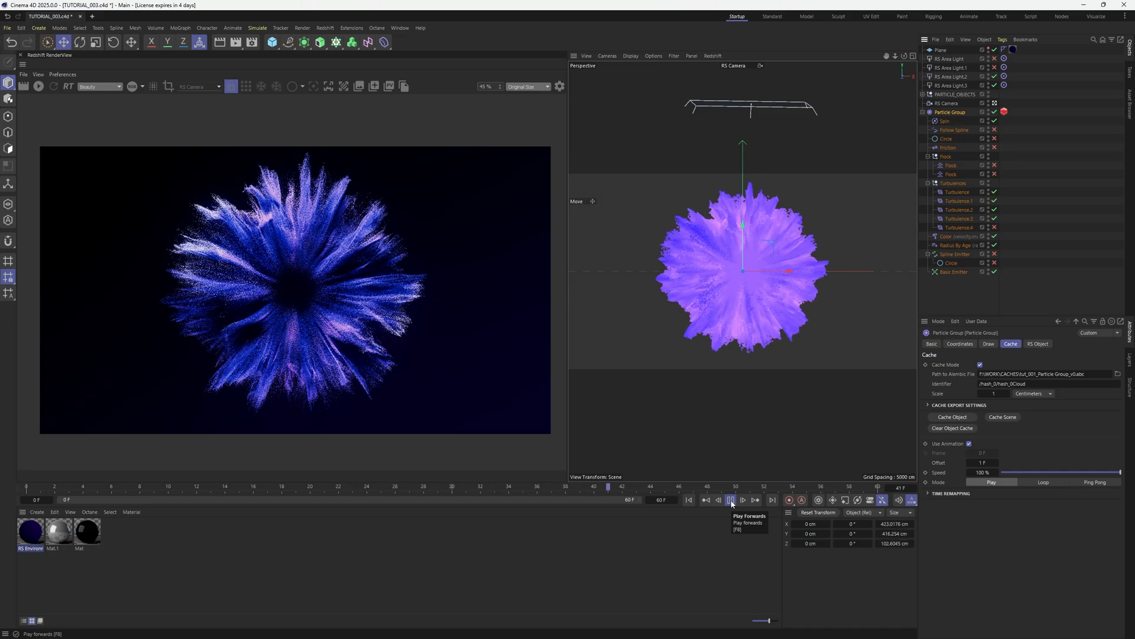
left_click(732, 502)
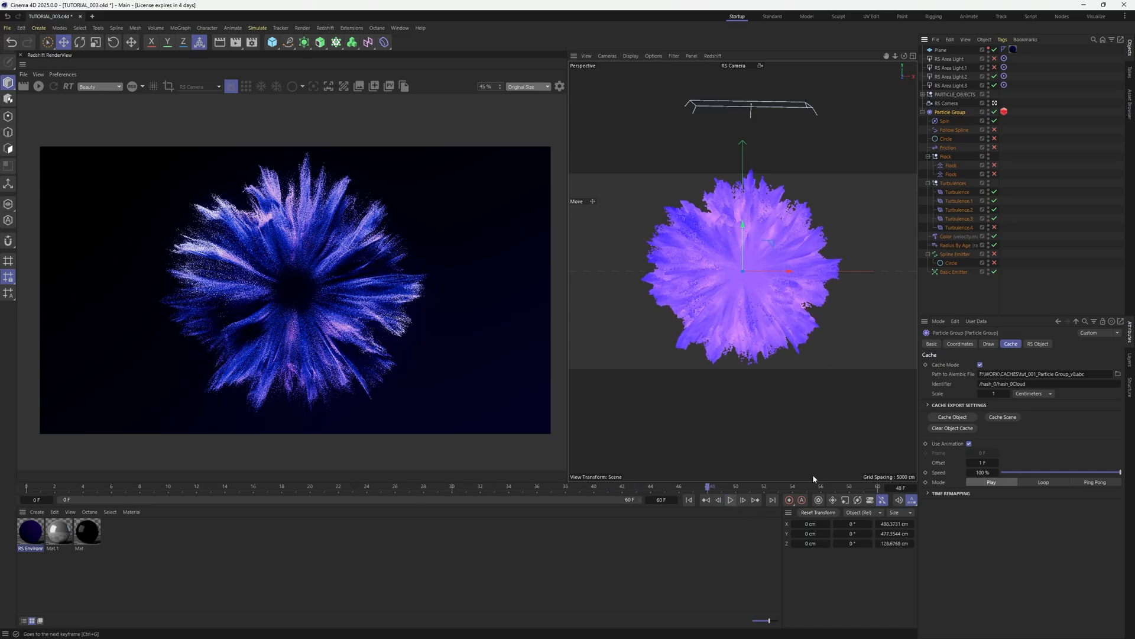
left_click(1041, 286)
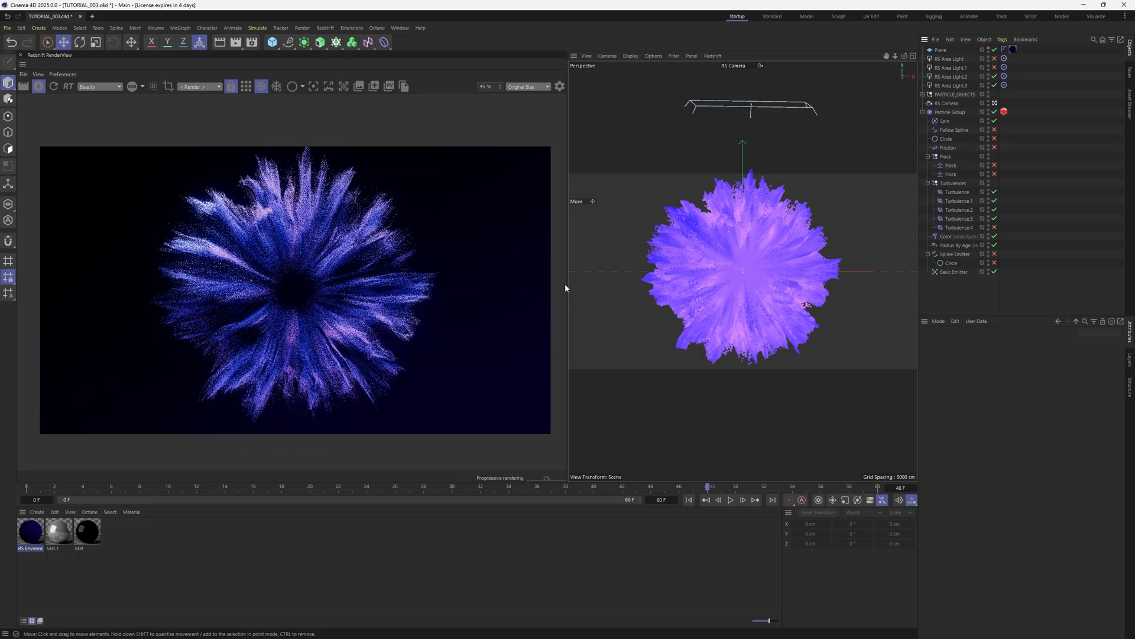
Try a steep early rise in the particle cache's time remapping curve, play it back and restore the straight curve
left_click(45, 87)
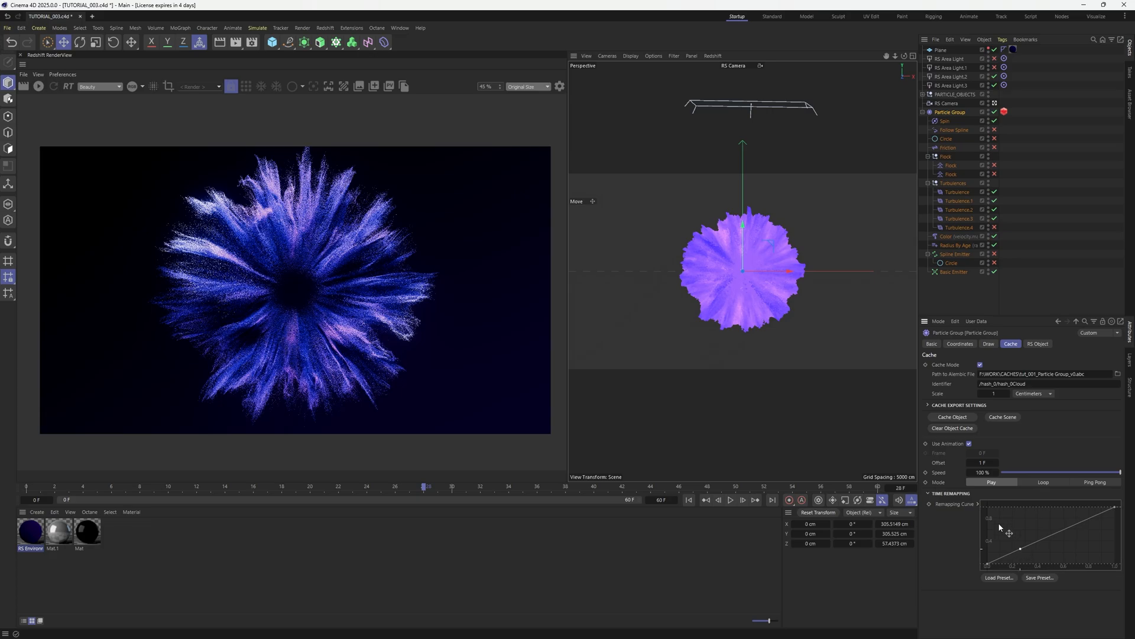
left_click_drag(999, 527, 1002, 520)
left_click(731, 500)
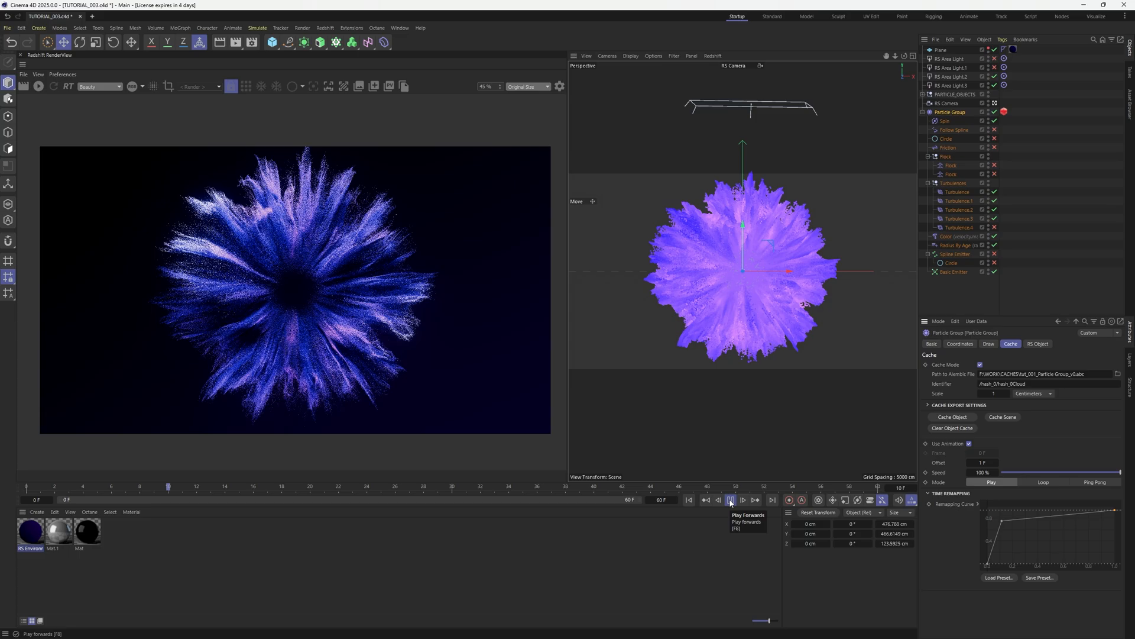
left_click(731, 500)
key("ctrl+z")
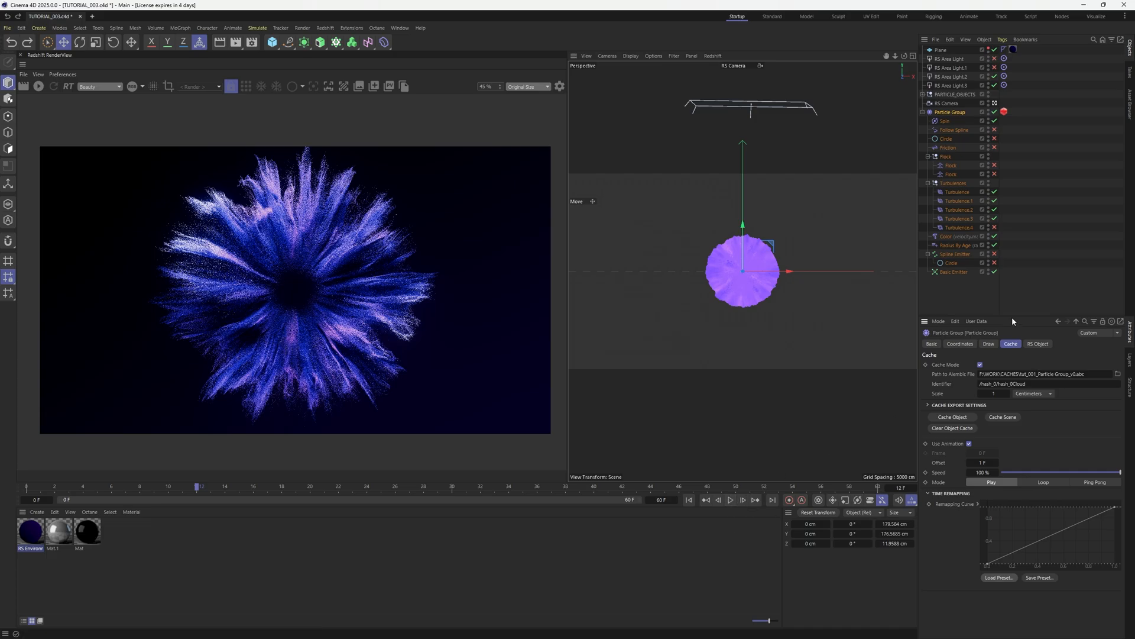
left_click(1008, 290)
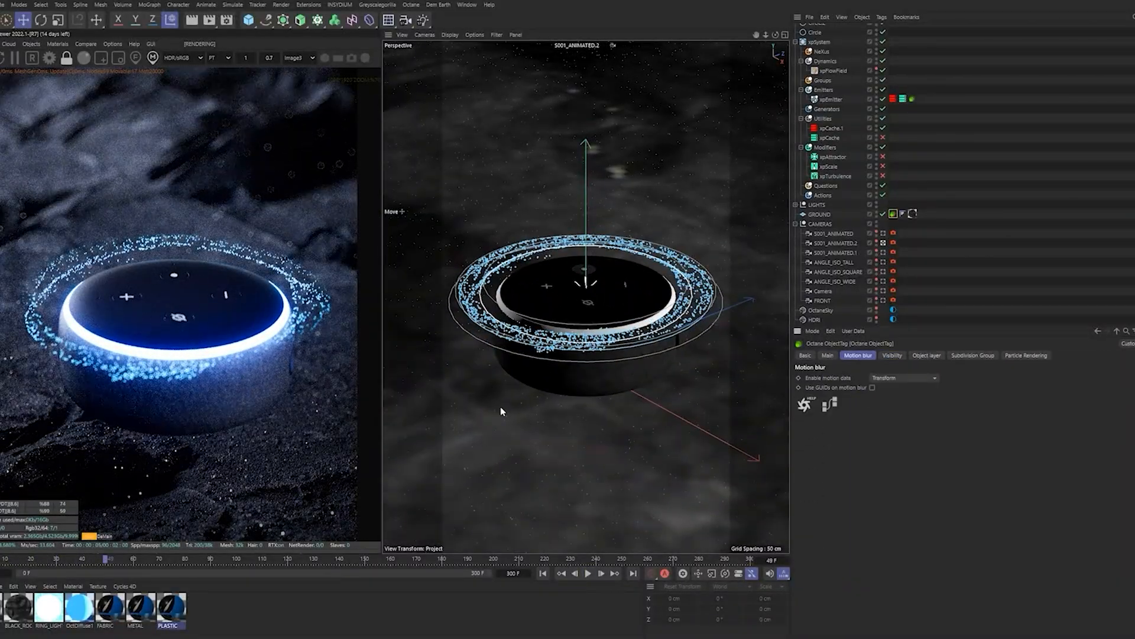
scroll(911, 225, "up", 3)
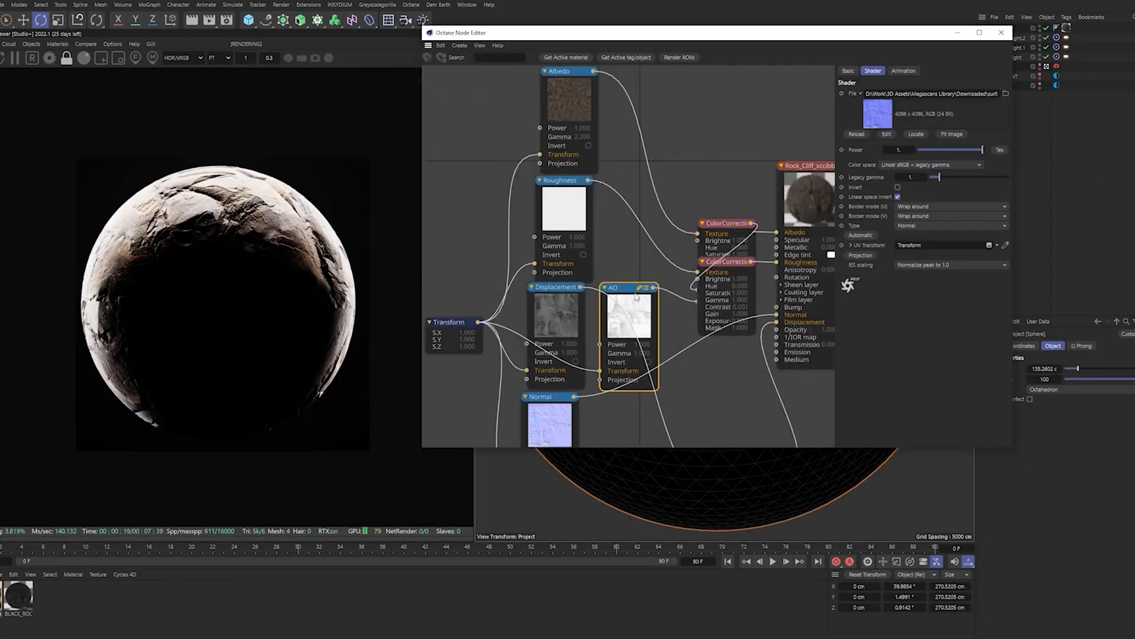
left_click_drag(682, 246, 715, 101)
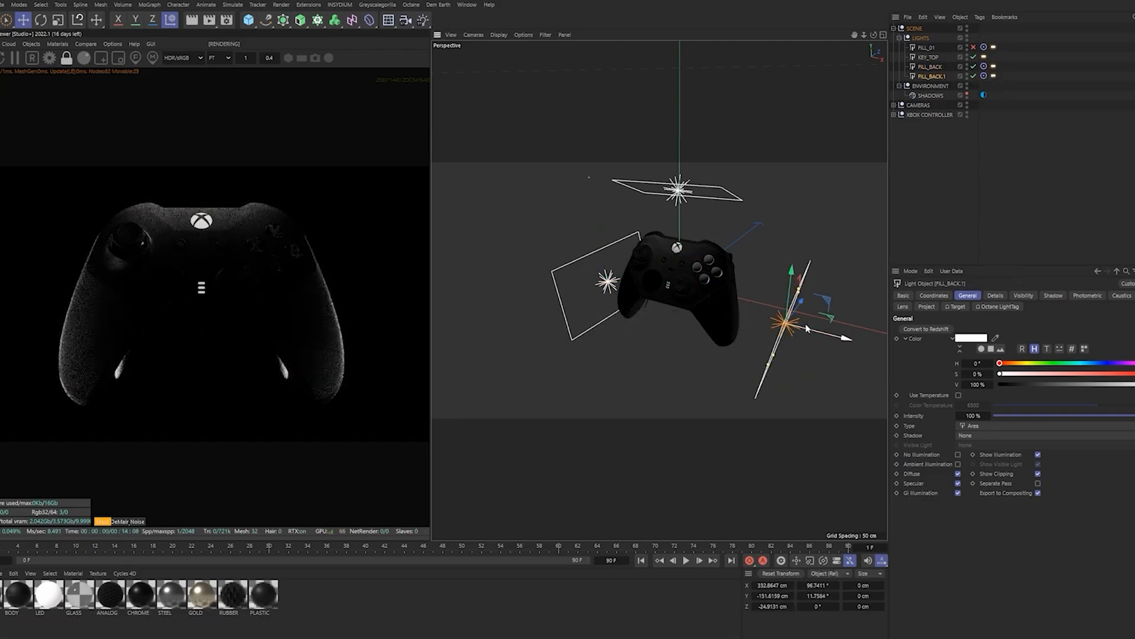
left_click(1020, 296)
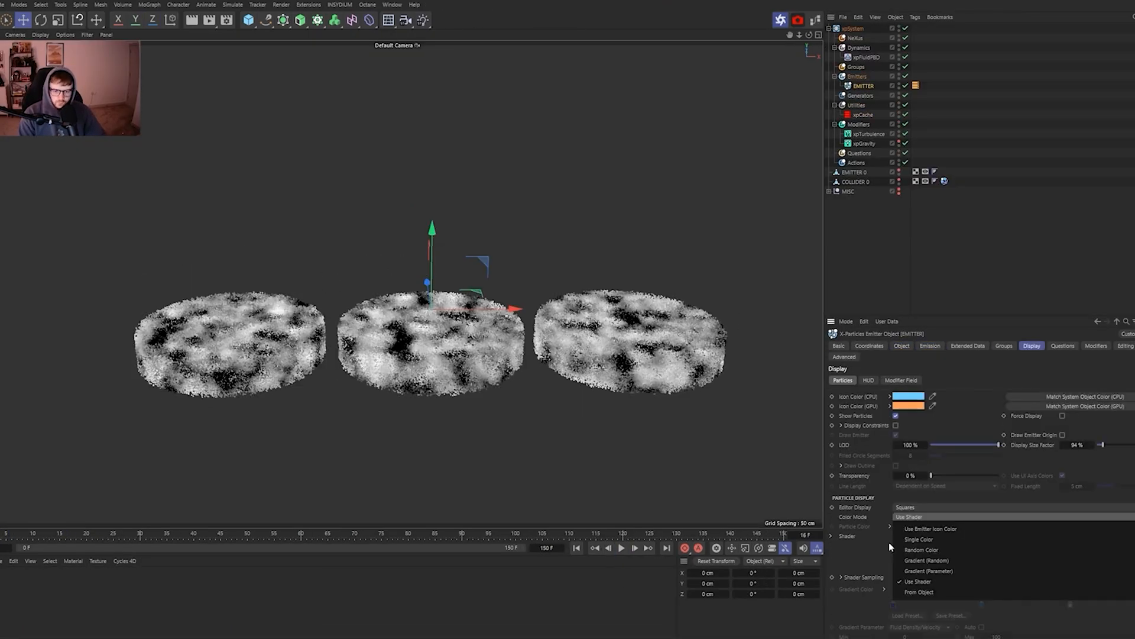